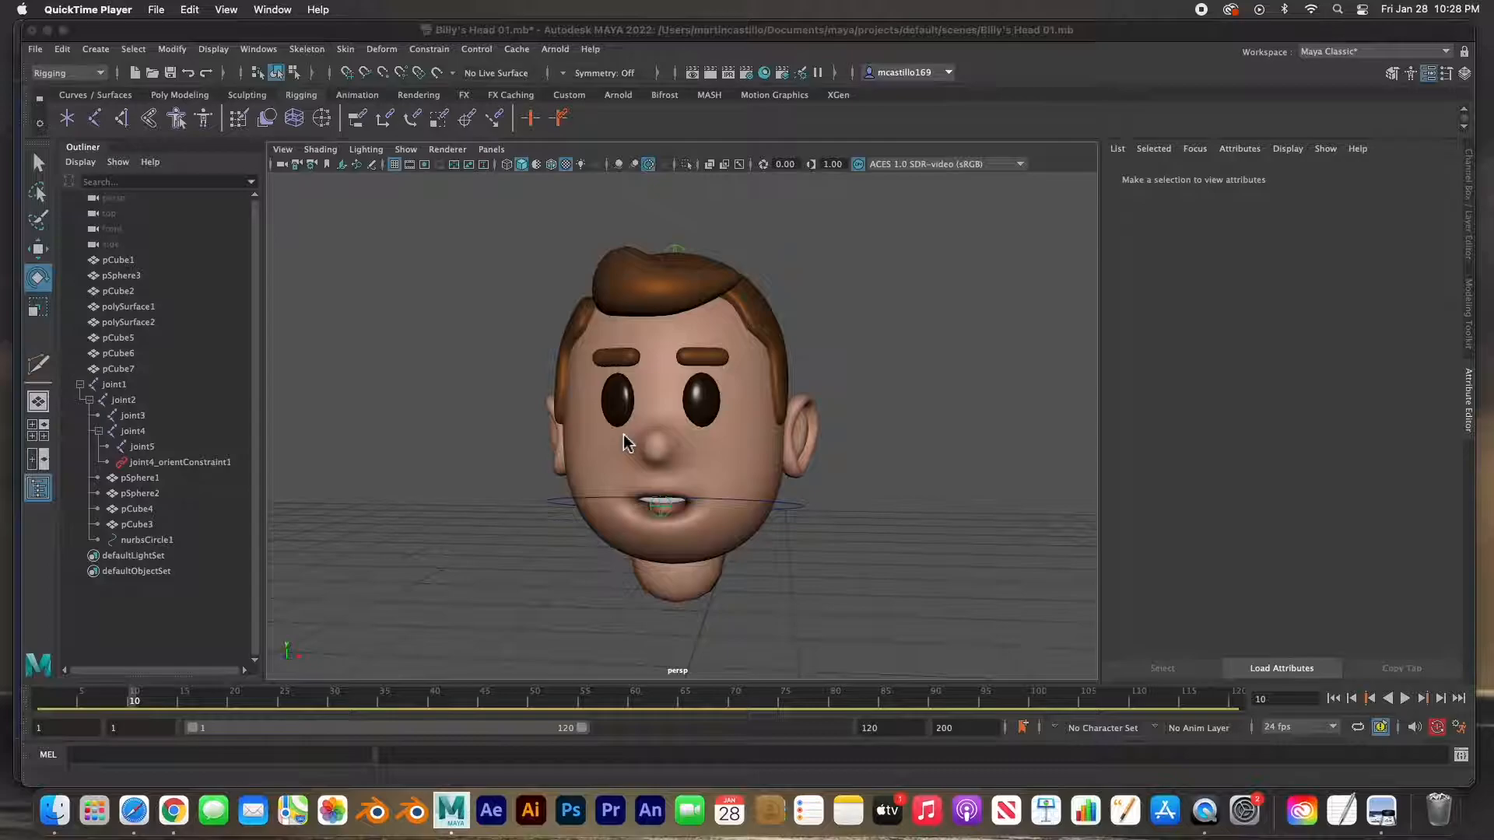
- Rotate the circular jaw control slightly to demonstrate the character's mouth movement
click(794, 502)
click(796, 507)
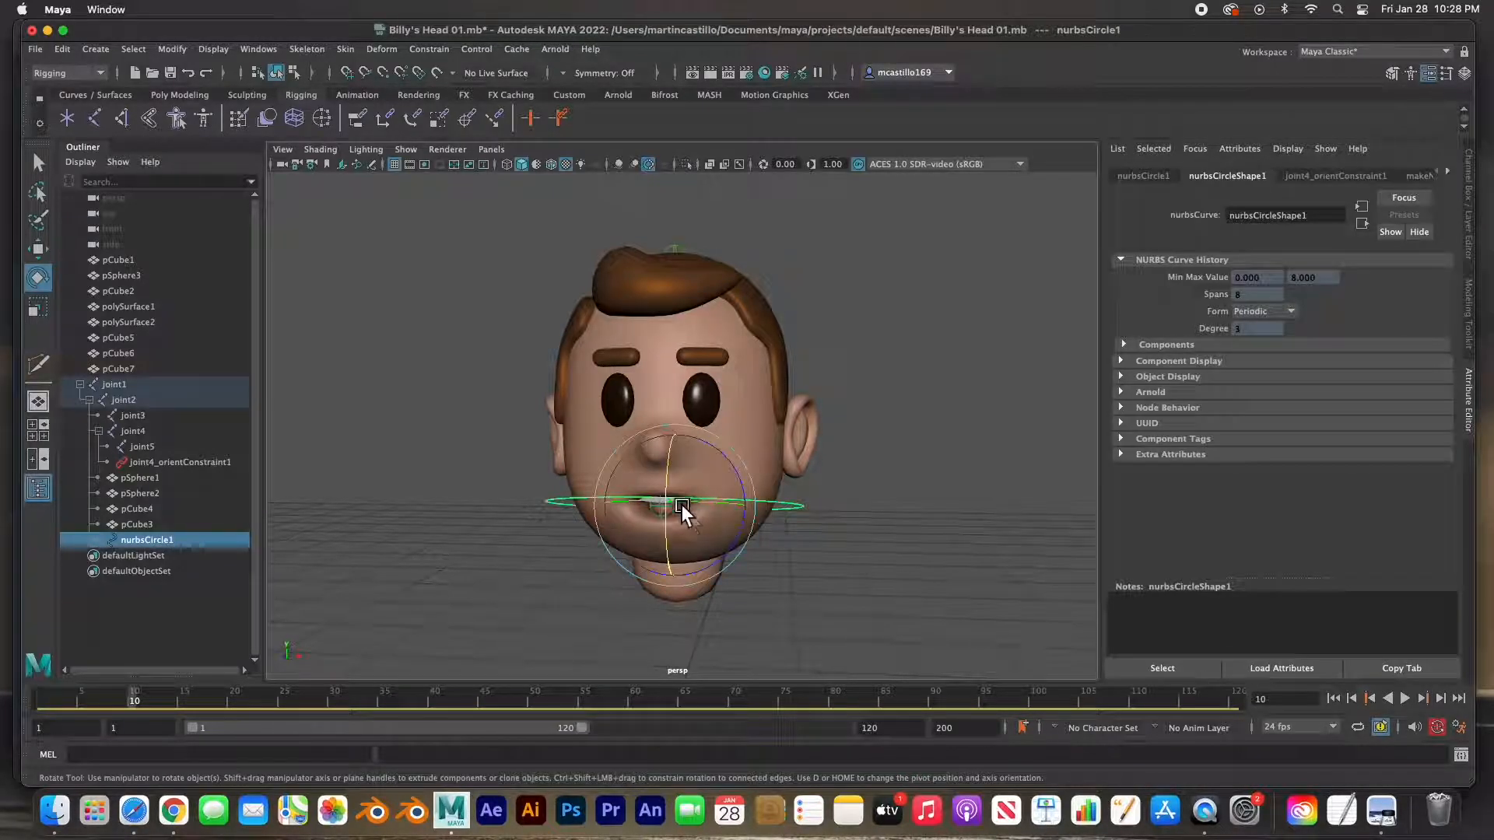
mouse_move(677, 493)
mouse_down()
mouse_move(667, 507)
mouse_move(671, 493)
mouse_up()
click(903, 451)
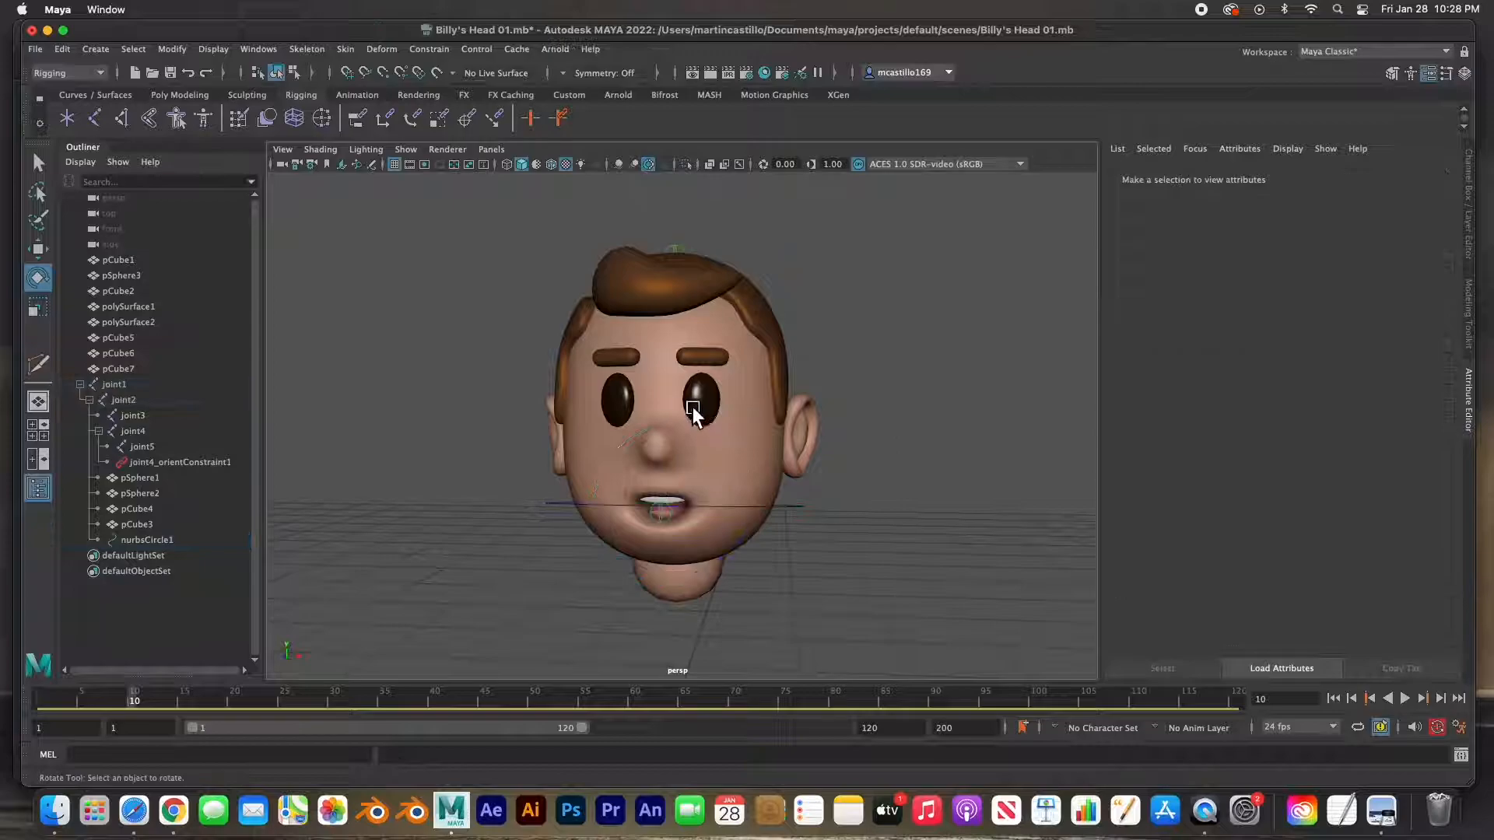
- Try scaling both eyes vertically to demonstrate a blink, and undo the scaling
click(692, 413)
shift+click(615, 414)
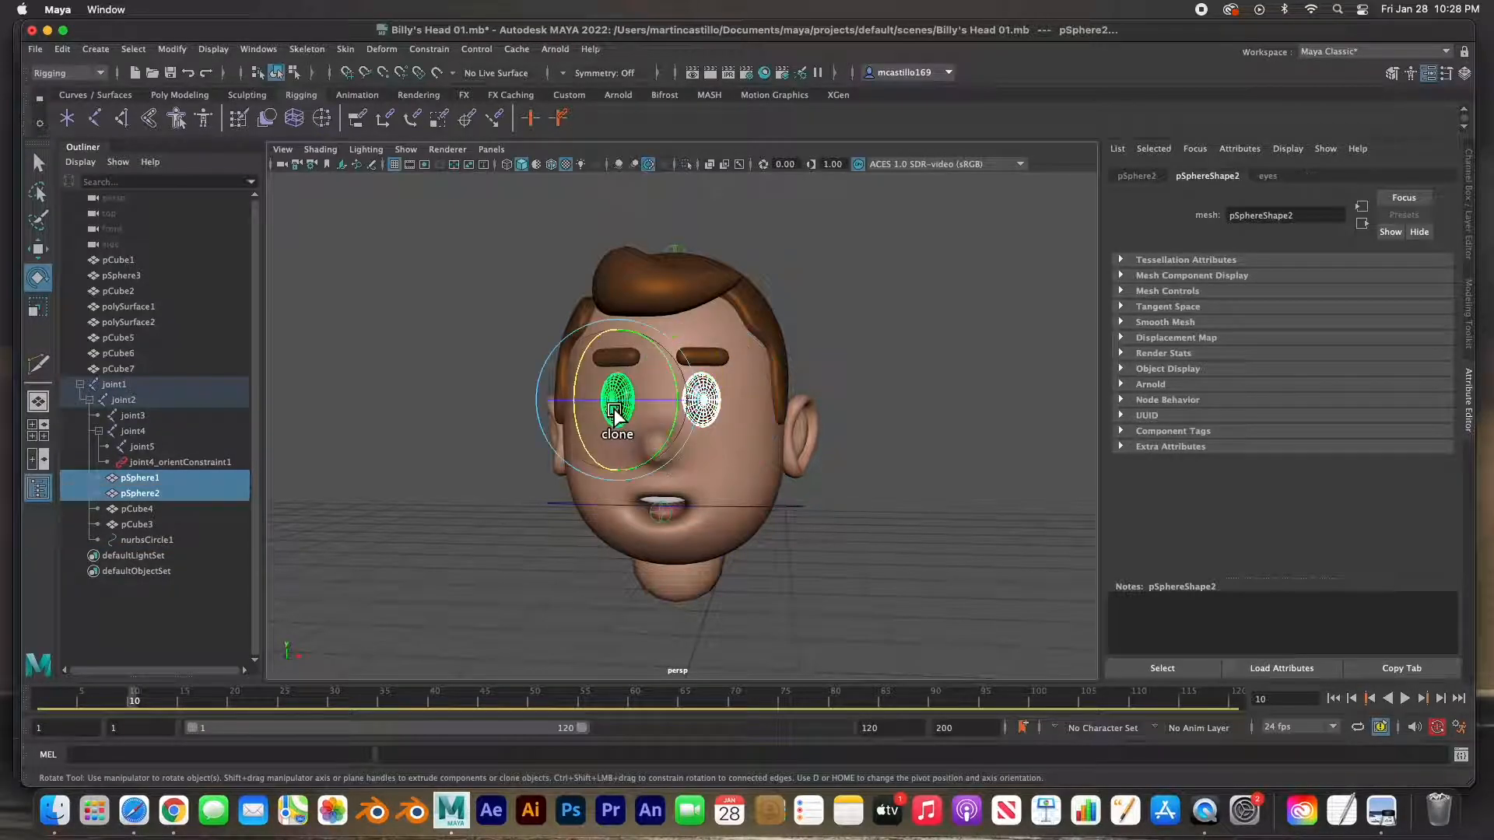
key(r)
drag(638, 459, 633, 422)
key(super+z)
click(877, 487)
- Try rotating joint2 to demonstrate the head rig's movement, and undo the rotation
alt+drag(796, 492, 492, 460)
click(128, 402)
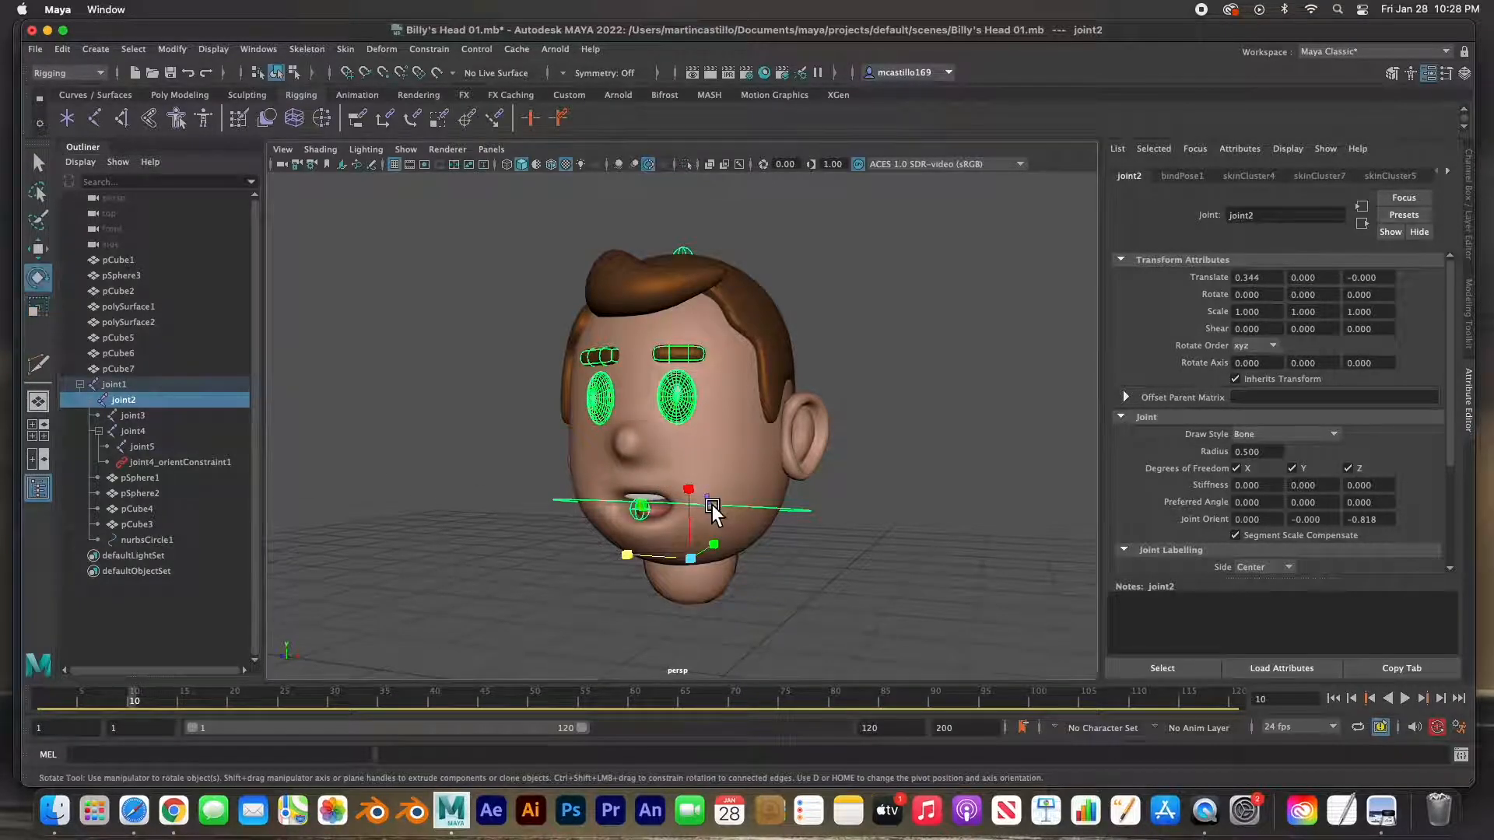
key(e)
drag(747, 529, 677, 557)
key(ctrl+z)
click(863, 490)
alt+drag(863, 490, 708, 482)
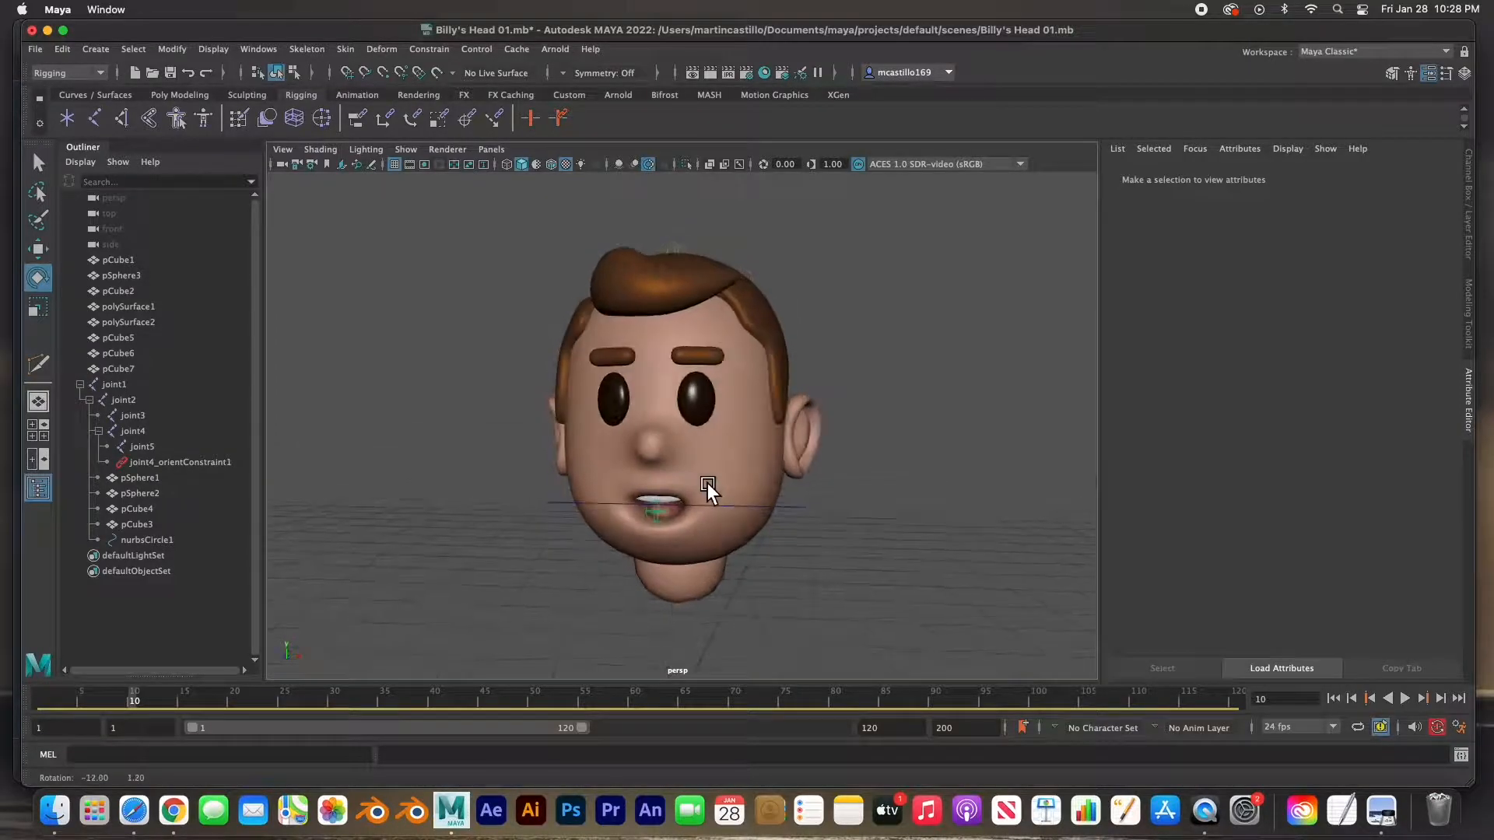
- Try moving the eyebrow pCube3 vertically to demonstrate its motion, and undo the move
click(704, 358)
key(w)
mouse_move(699, 326)
mouse_down()
mouse_move(698, 310)
mouse_move(697, 328)
mouse_up()
key(ctrl+z)
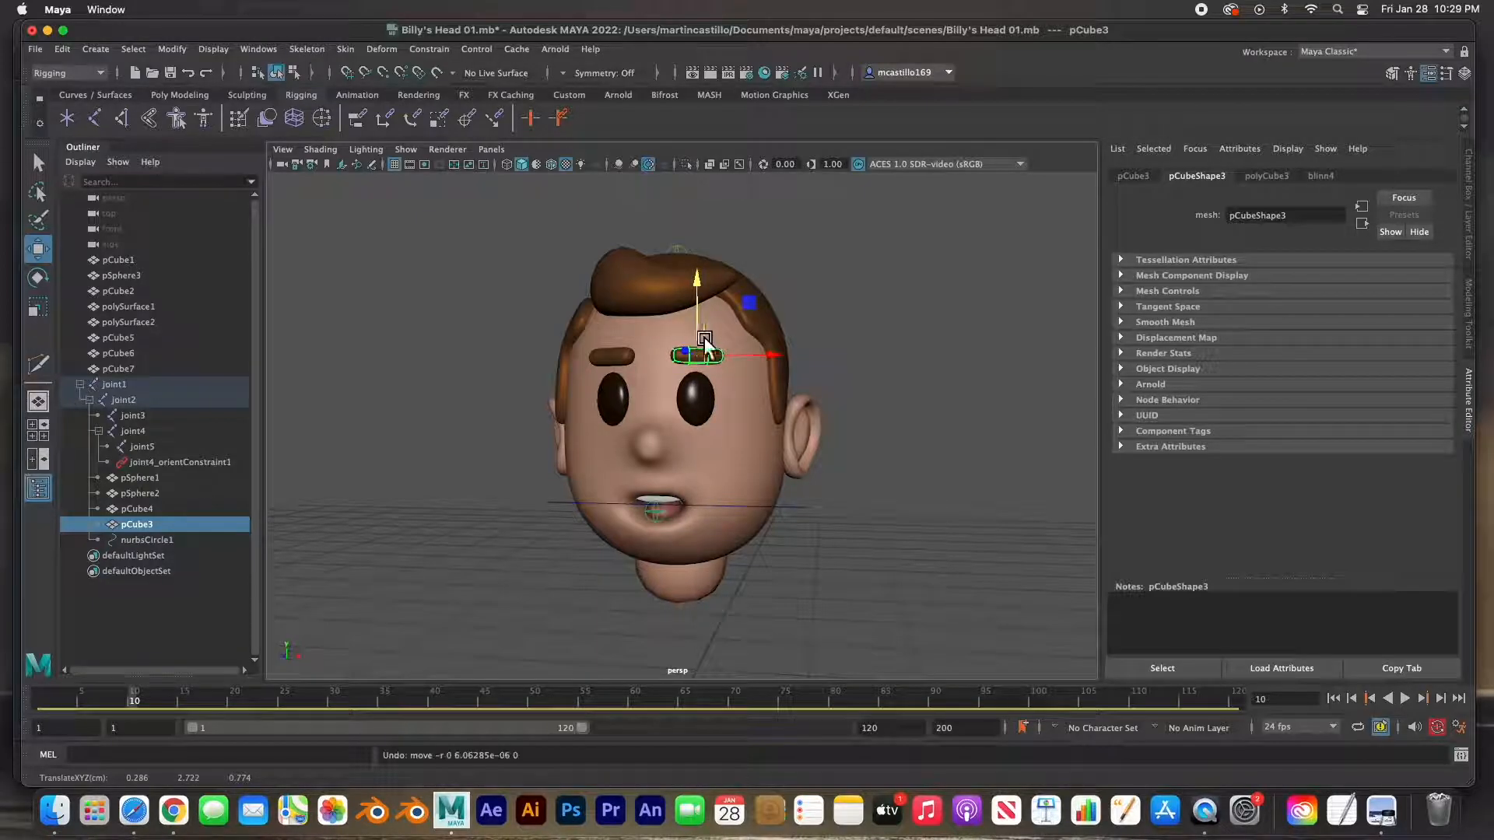
click(861, 369)
alt+drag(825, 412, 699, 434)
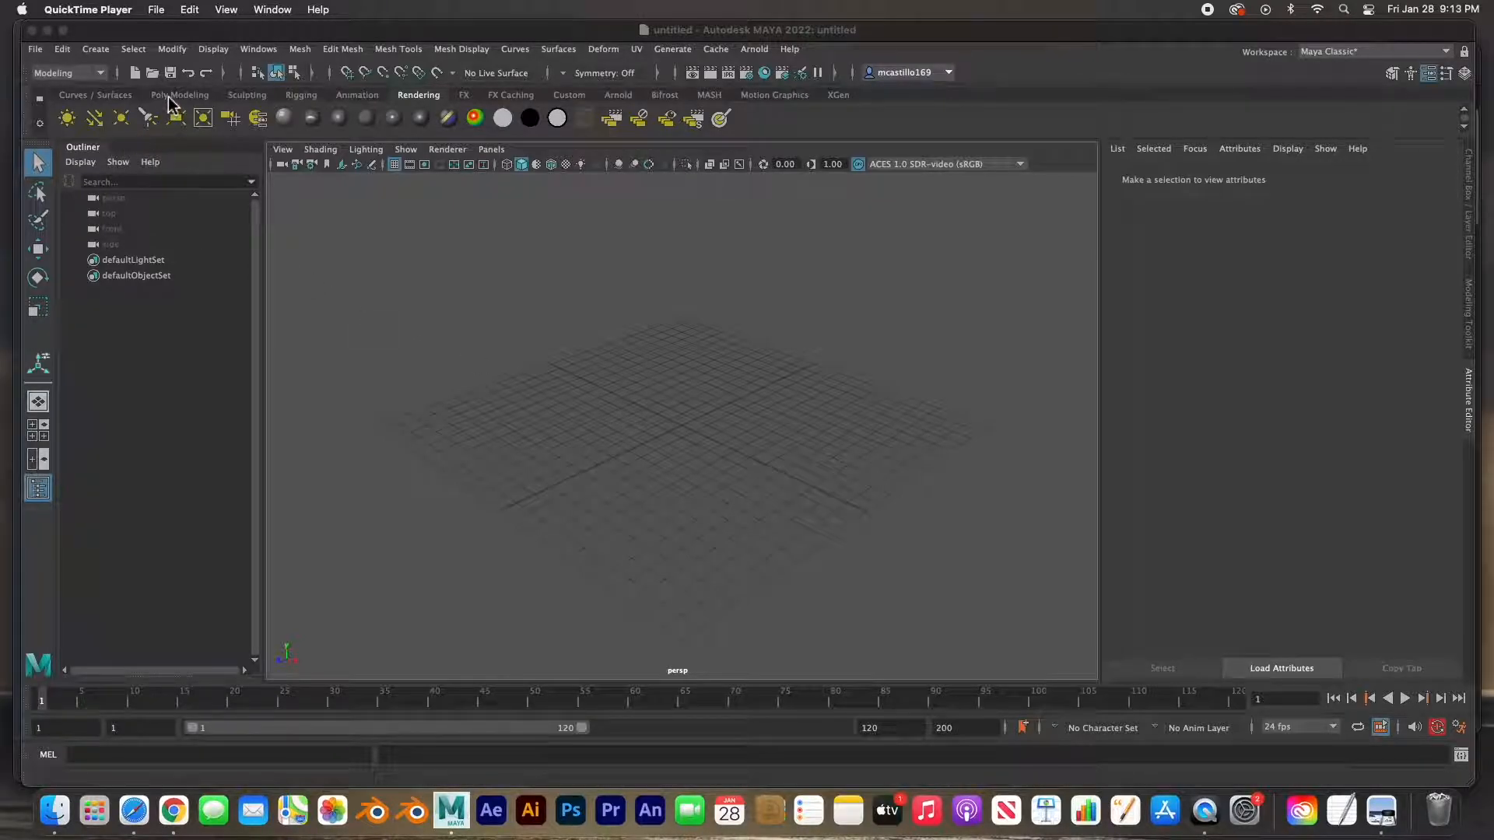
- Create a polygon cube in the empty scene, enlarge it uniformly and raise it to about 2.6 units in Y
click(170, 100)
click(170, 96)
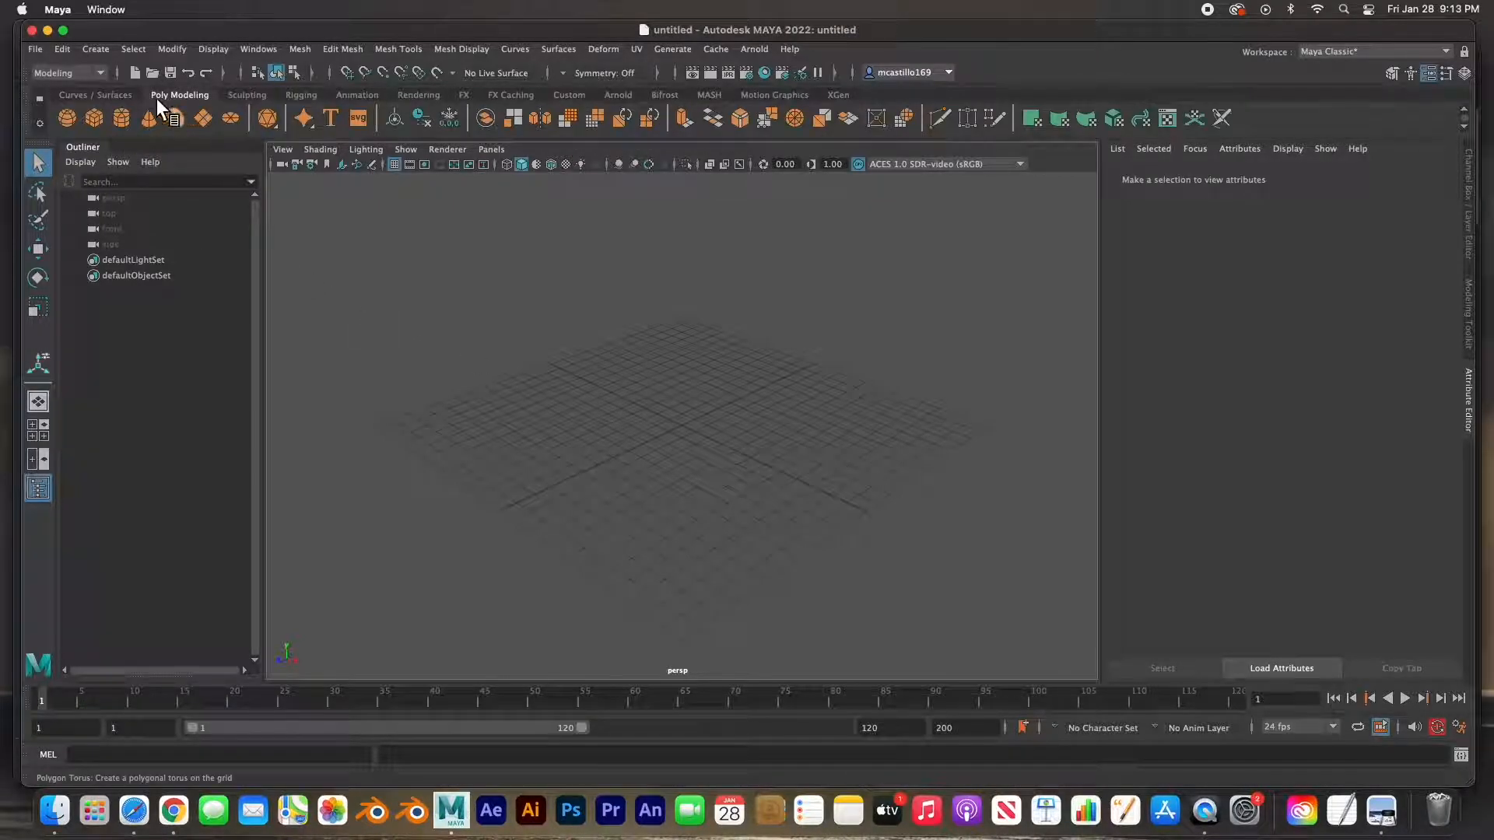
click(100, 121)
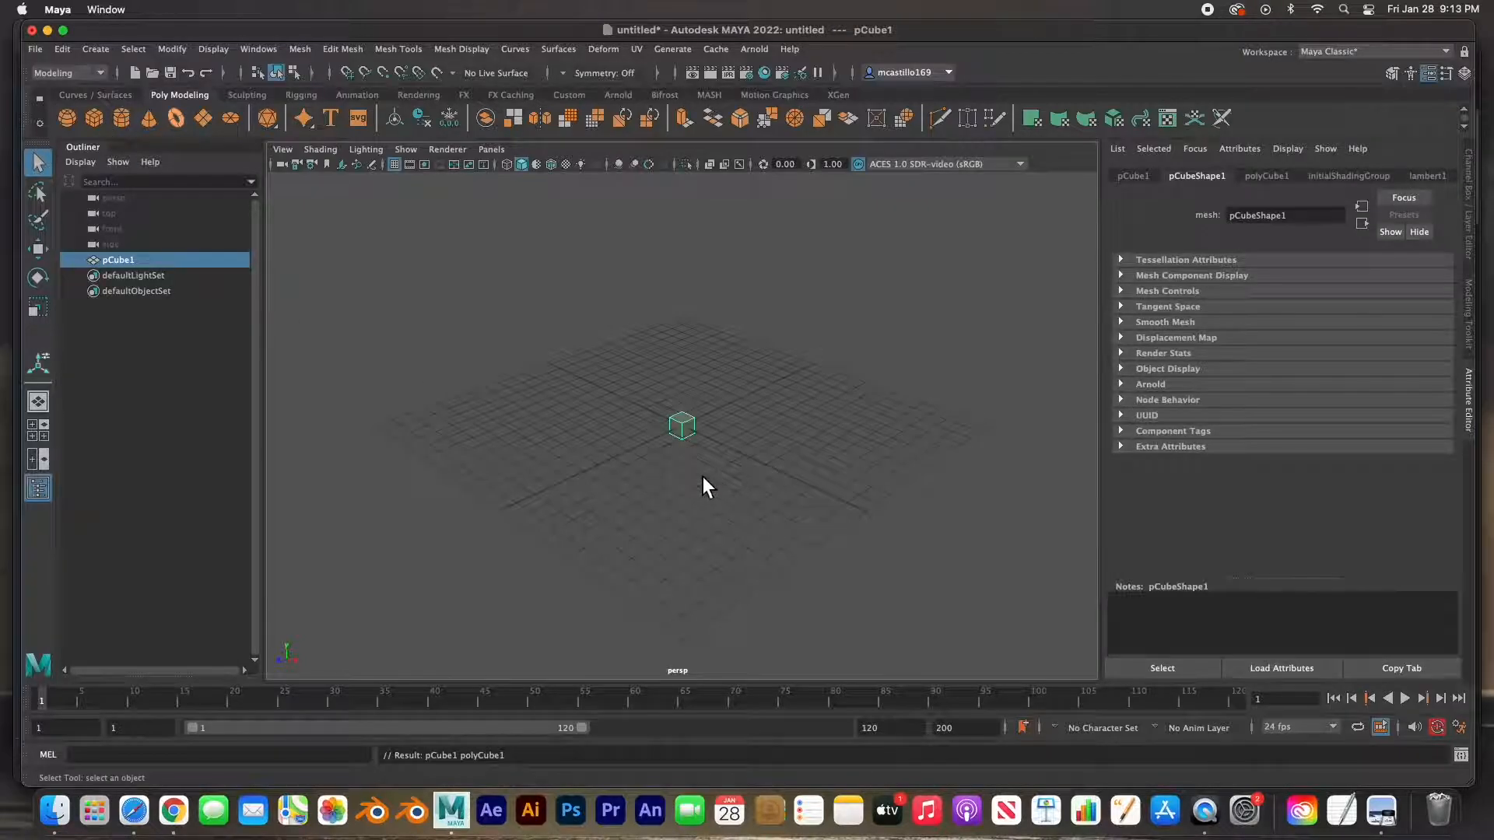
key(r)
drag(681, 426, 683, 382)
key(w)
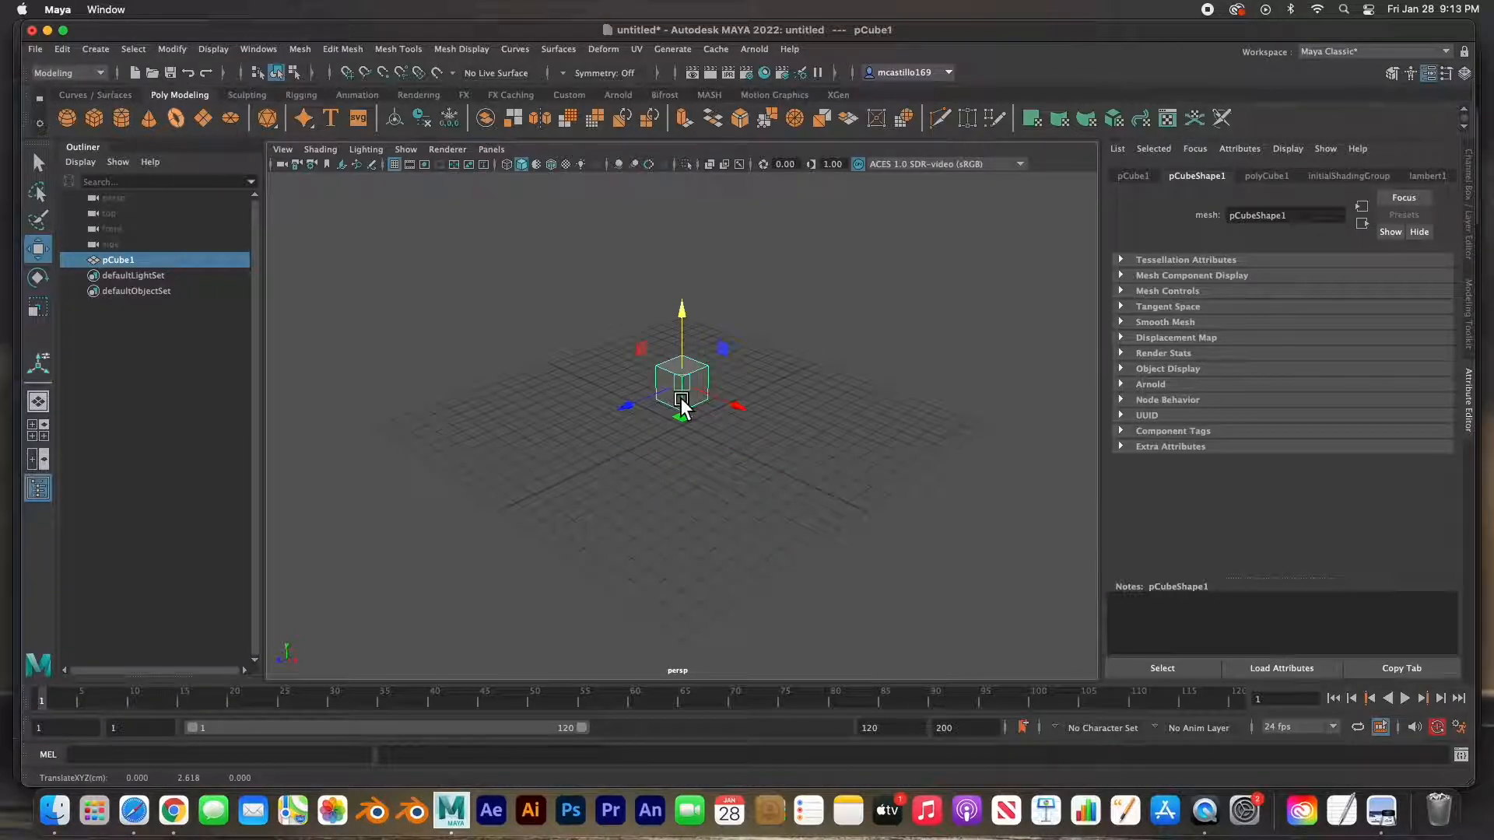
- Smooth the cube into a sphere with 2 divisions
click(571, 123)
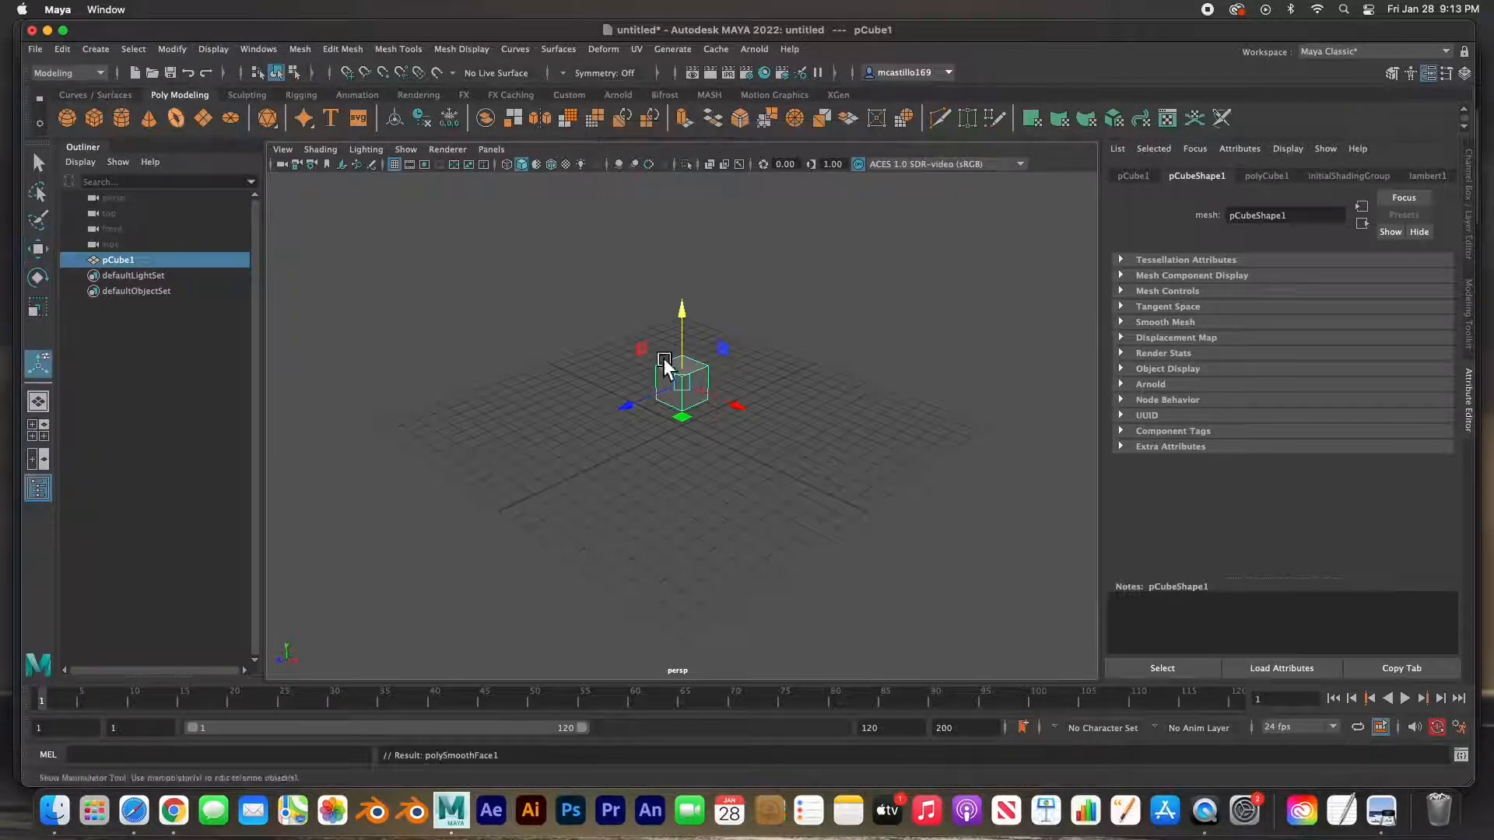
drag(939, 522, 947, 524)
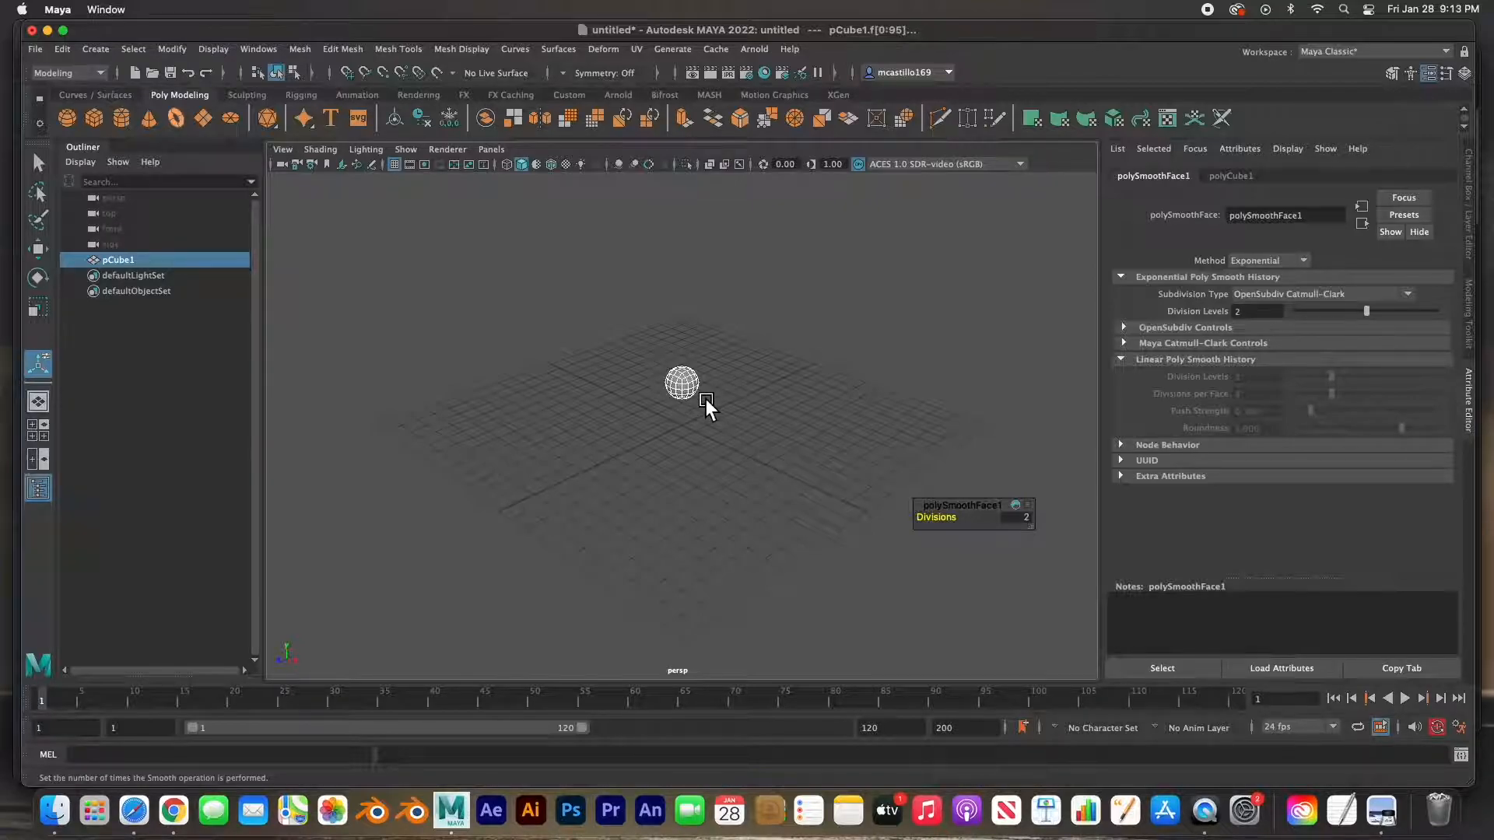
key(f)
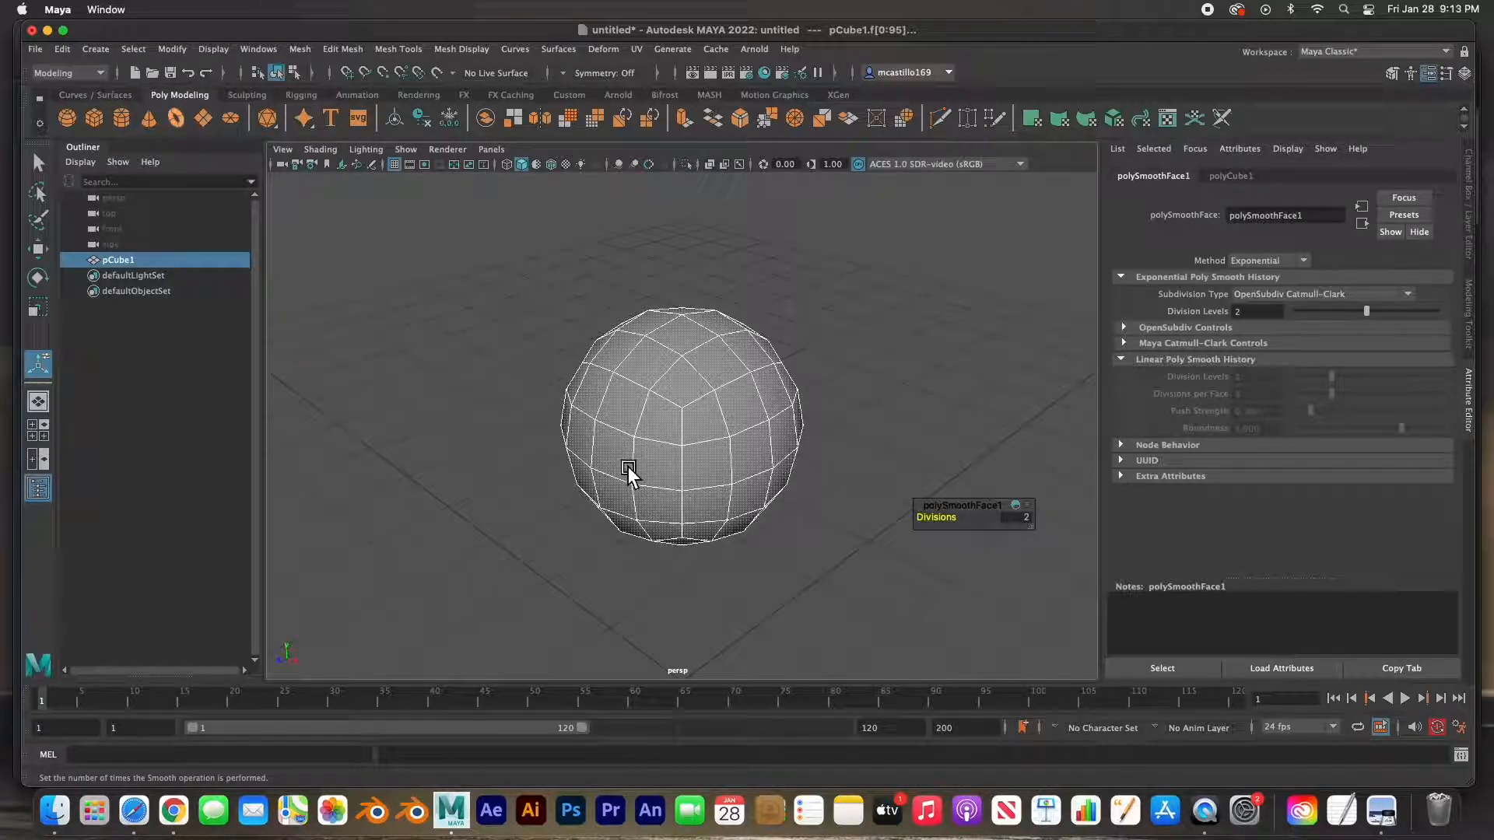
- In the front view, extrude the sphere's lower-half faces straight down in two successive segments to lengthen it into a head shape
key(space)
key(space)
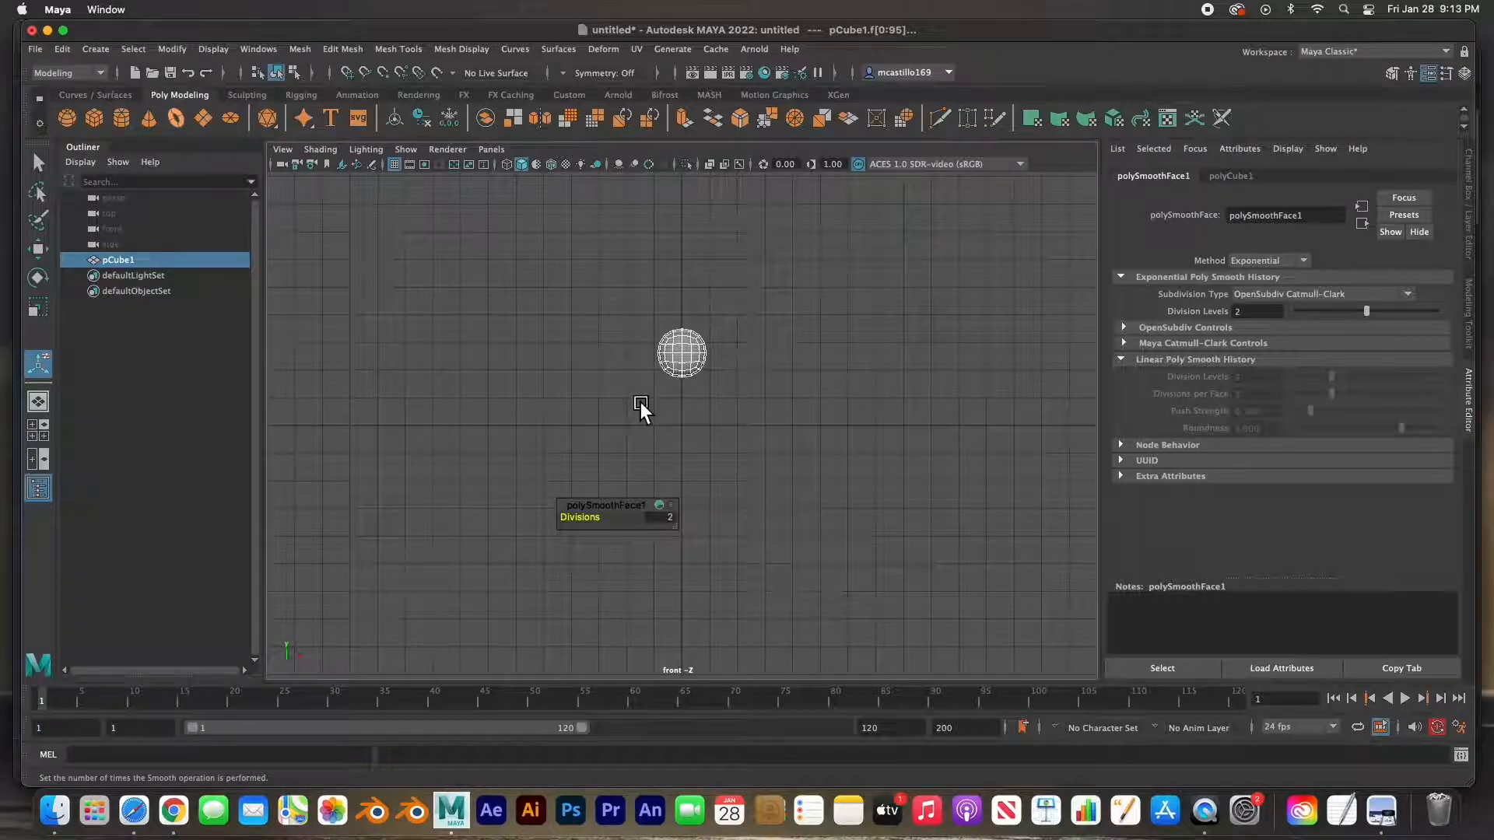
key(f)
click(37, 162)
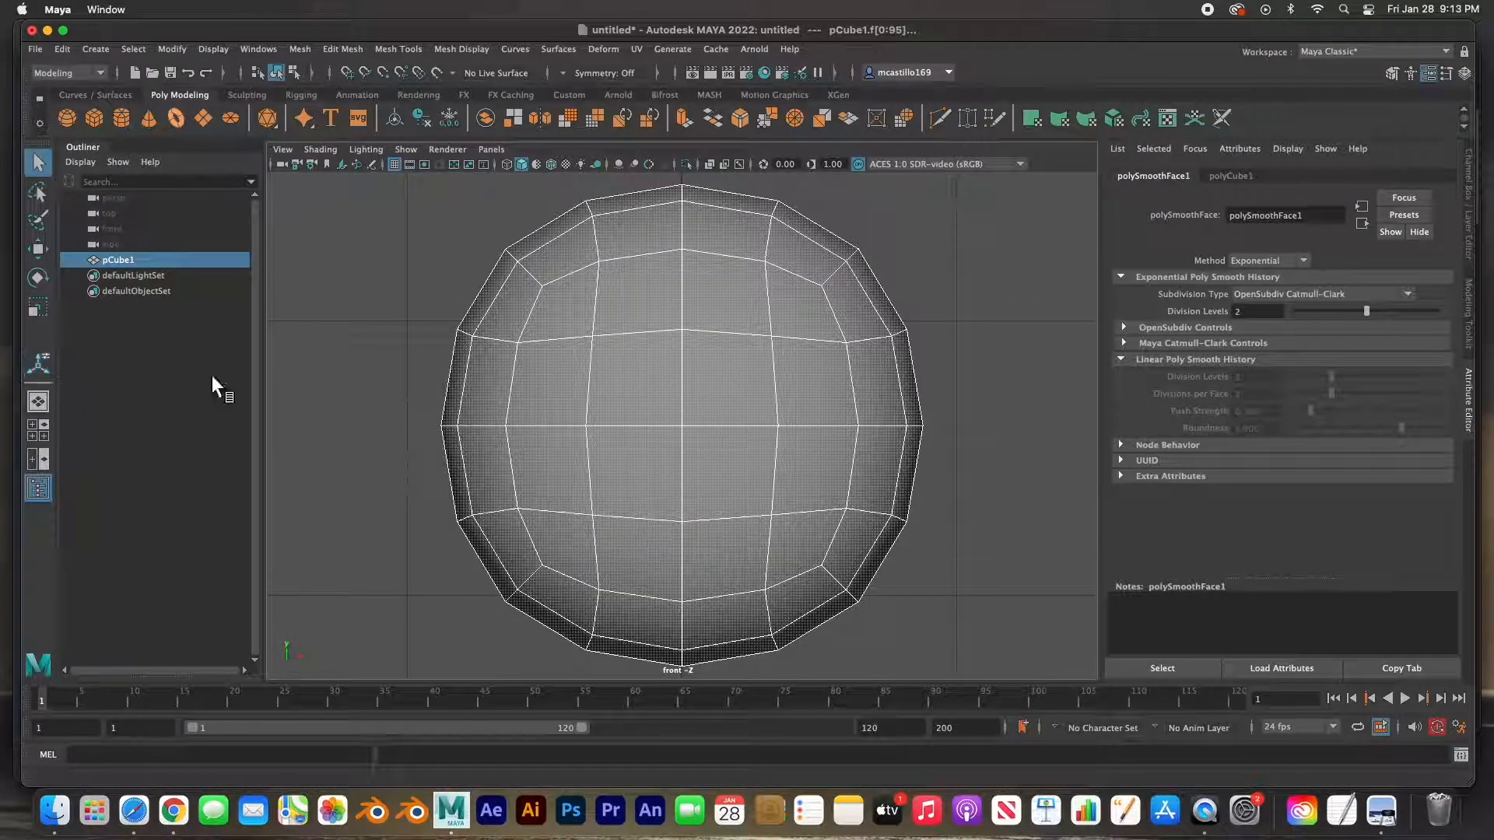
scroll(646, 502, down, 5)
right_drag(683, 436, 686, 437)
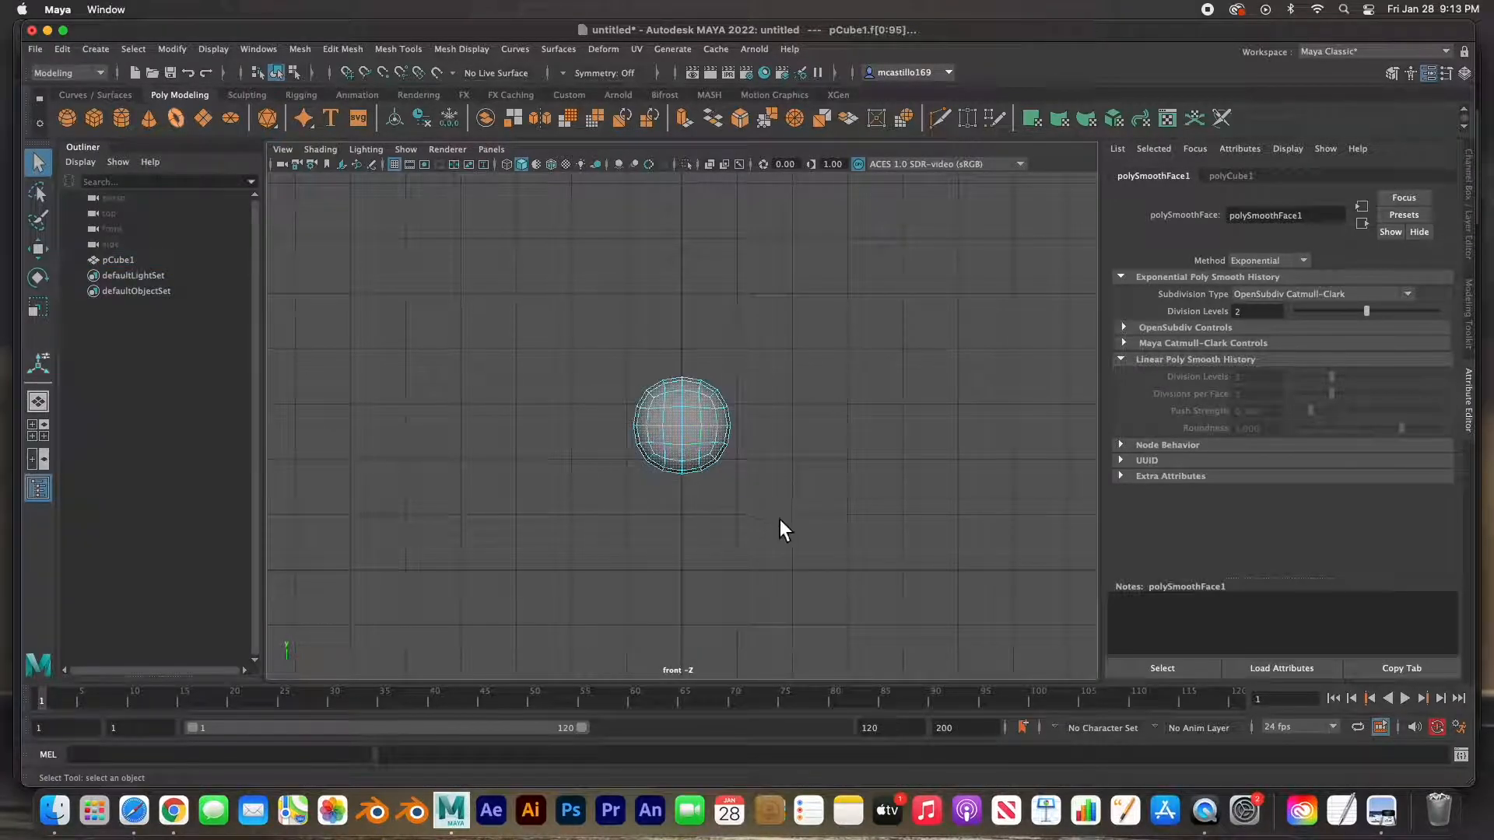
drag(624, 434, 624, 432)
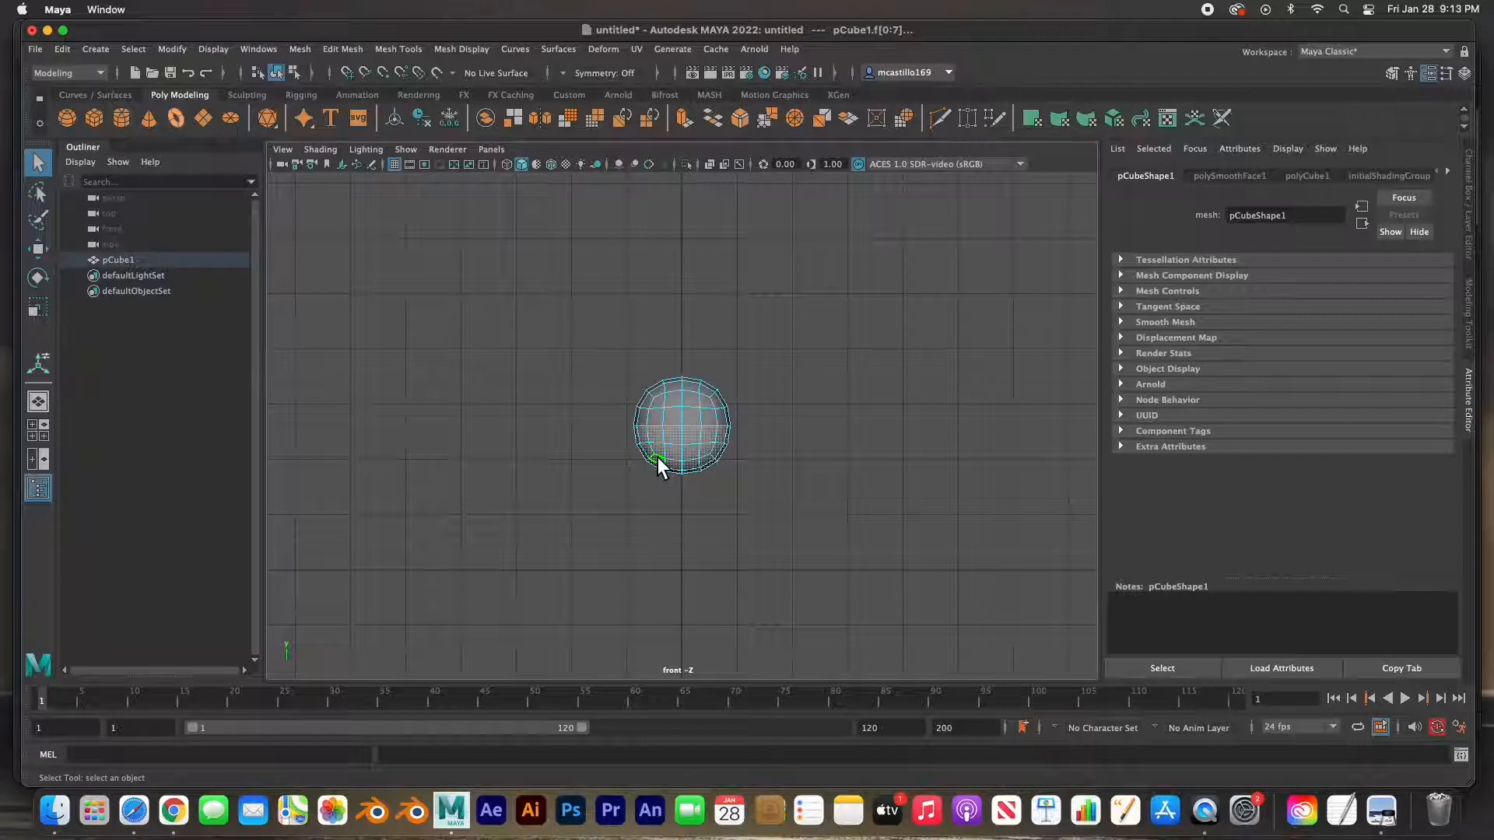
key(w)
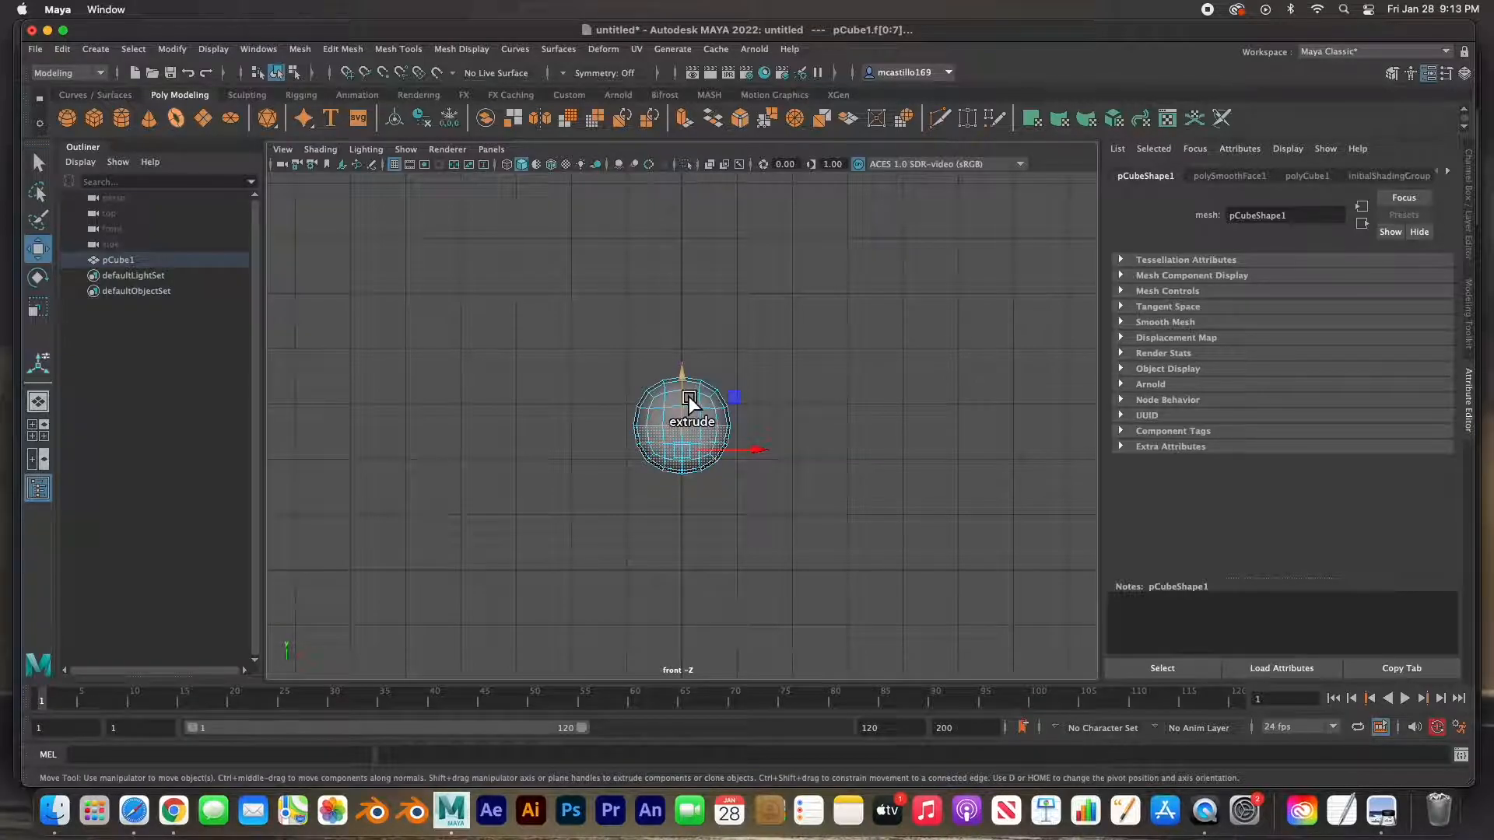
shift+drag(688, 393, 690, 422)
shift+click(689, 422)
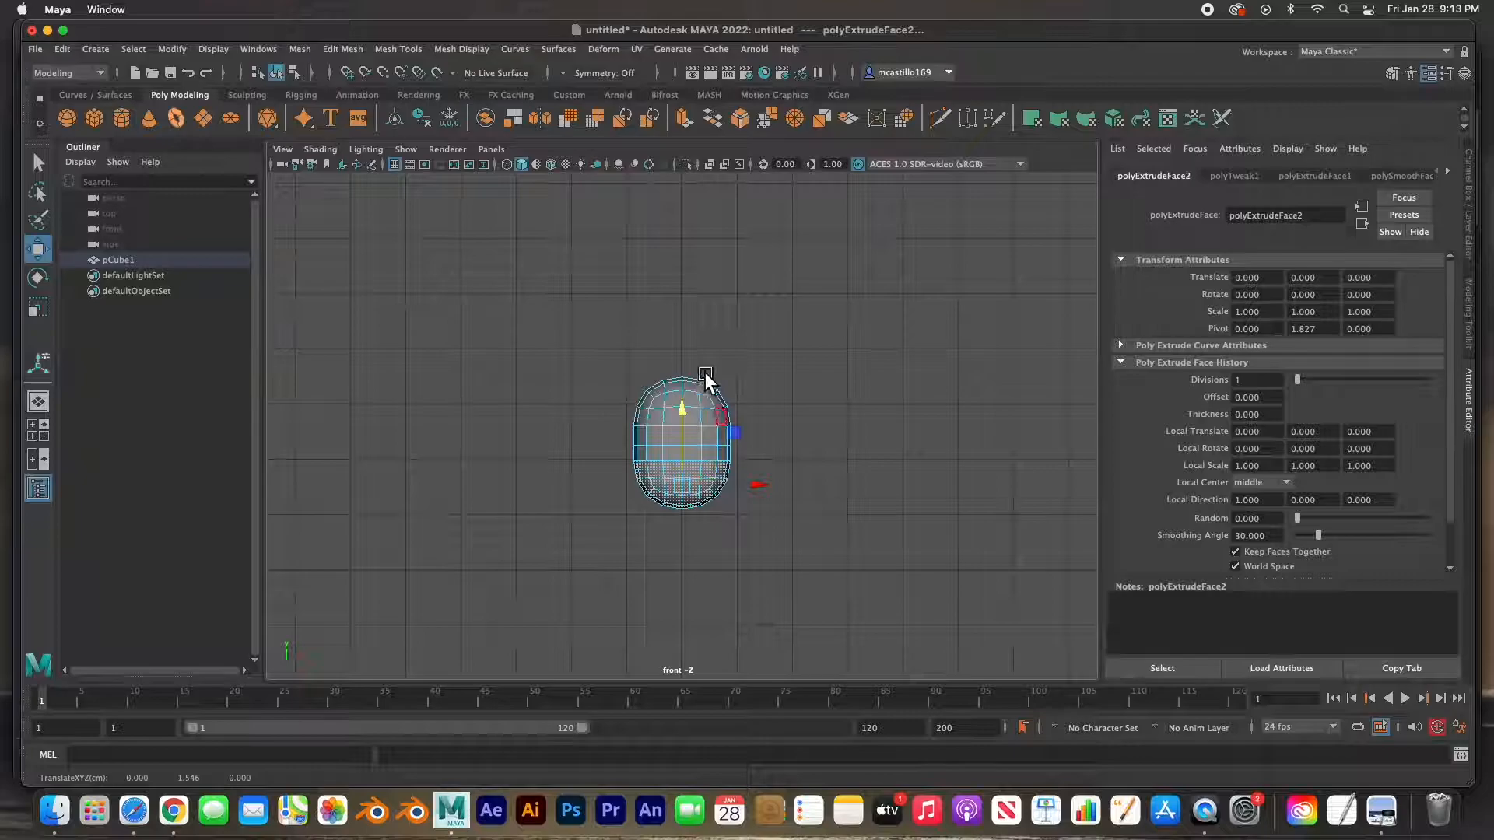
click(808, 461)
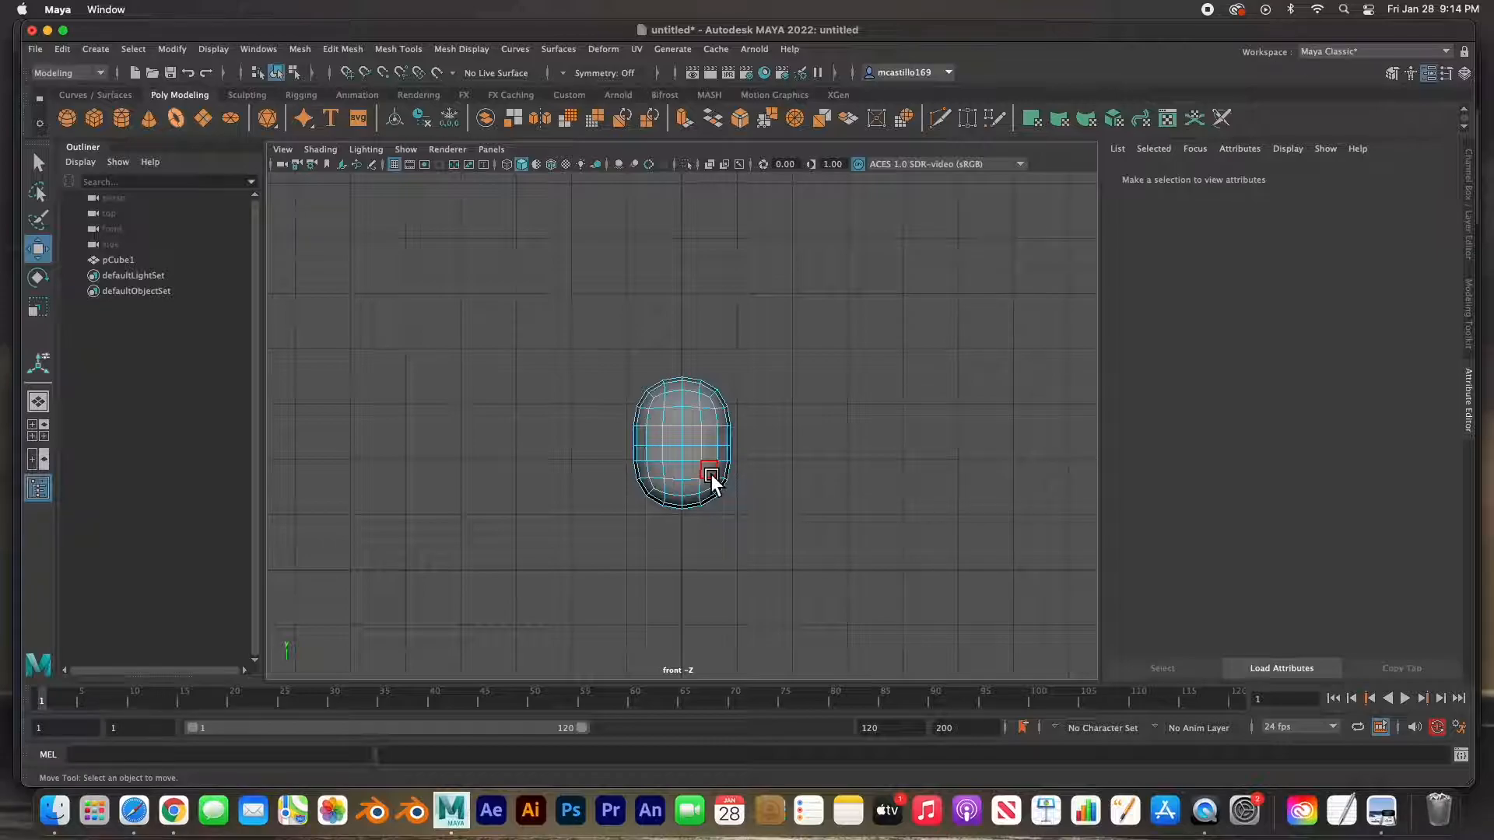
- Extrude the two central front faces just below the head's middle and scale the extrusion inward, narrowing its width further
key(space)
alt+drag(874, 343, 934, 310)
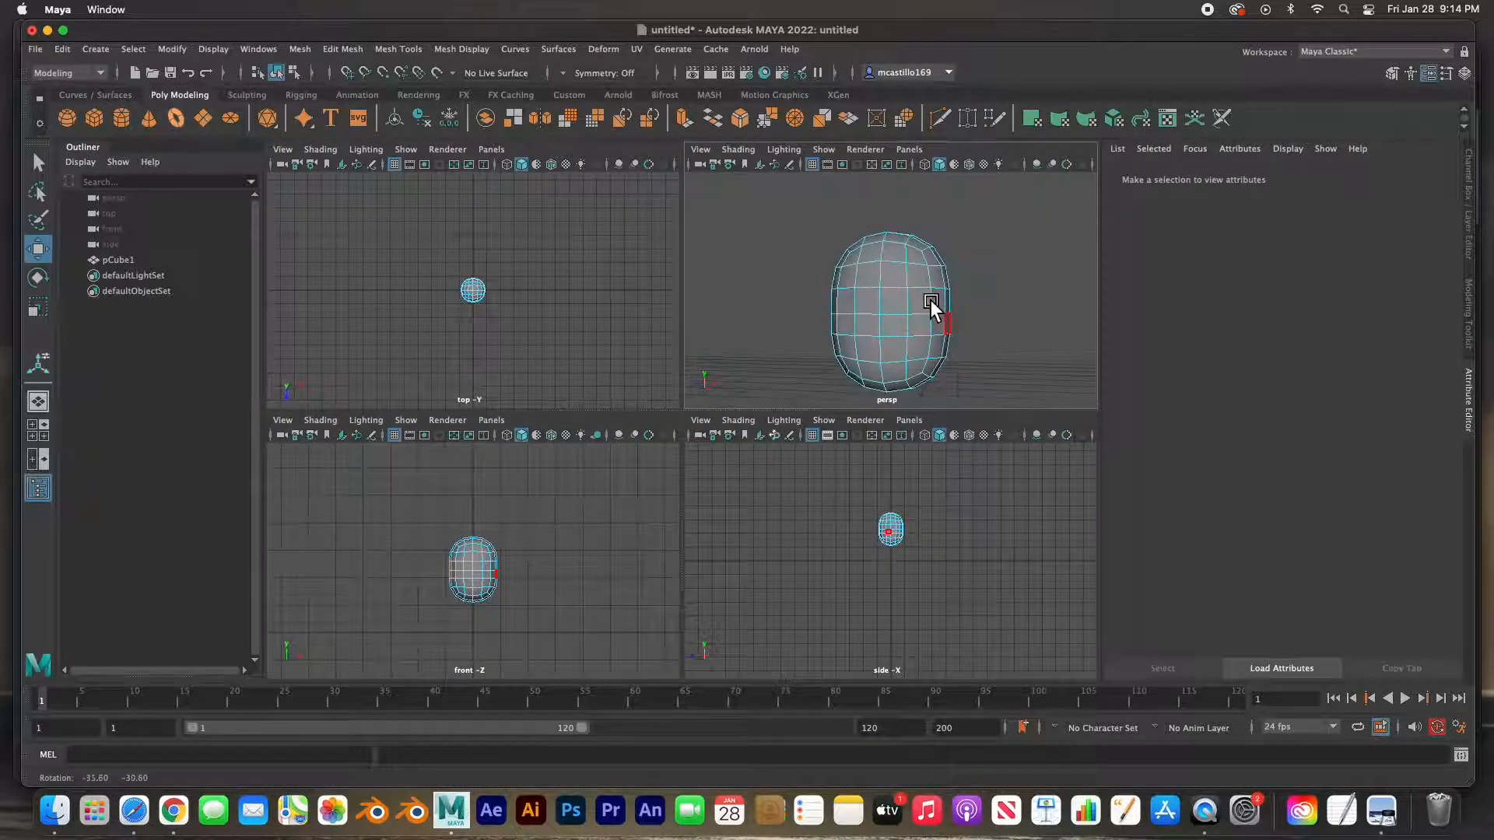
key(space)
scroll(727, 459, up, 5)
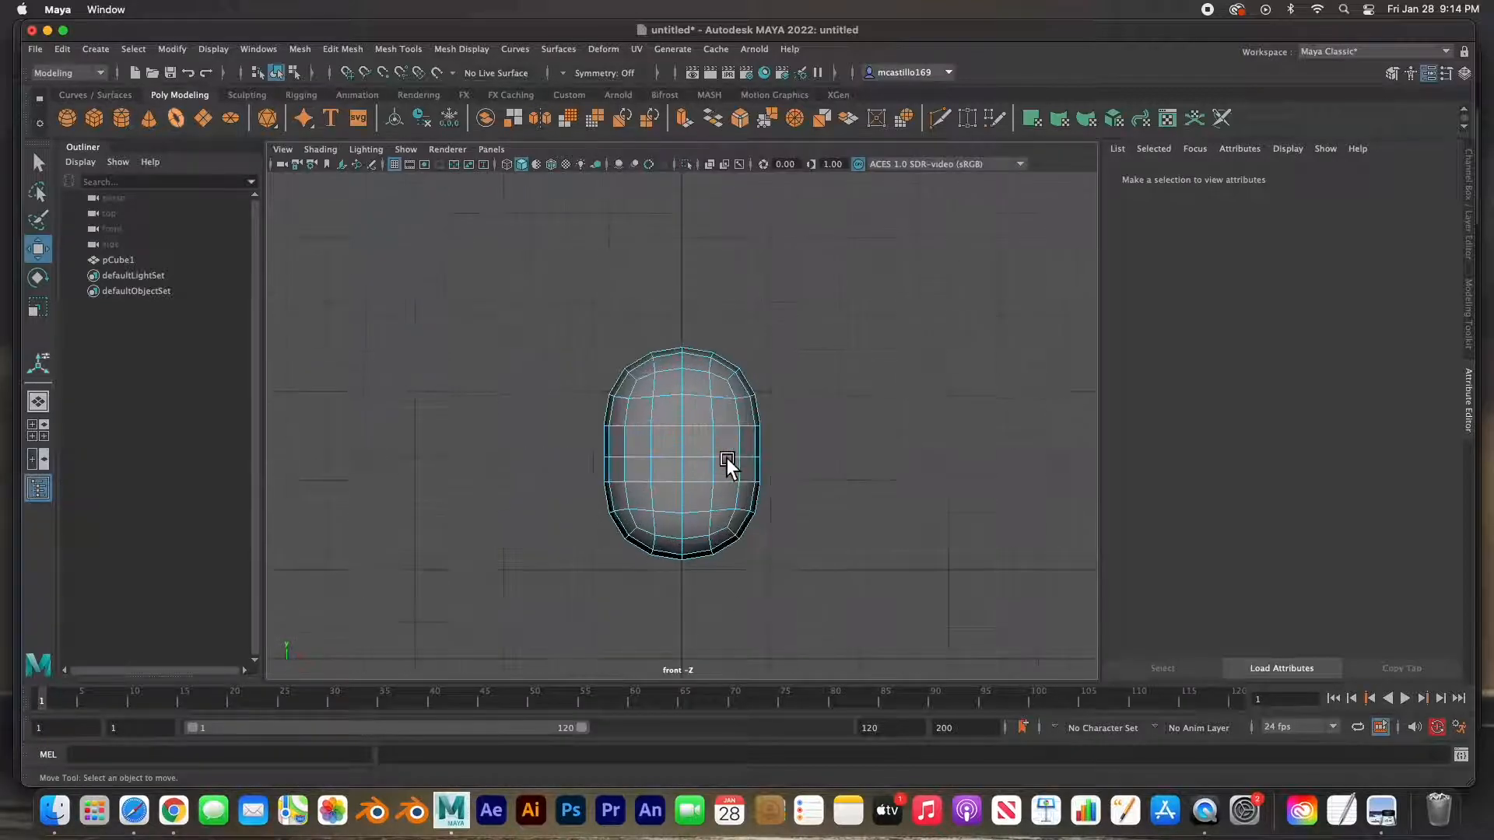
click(666, 486)
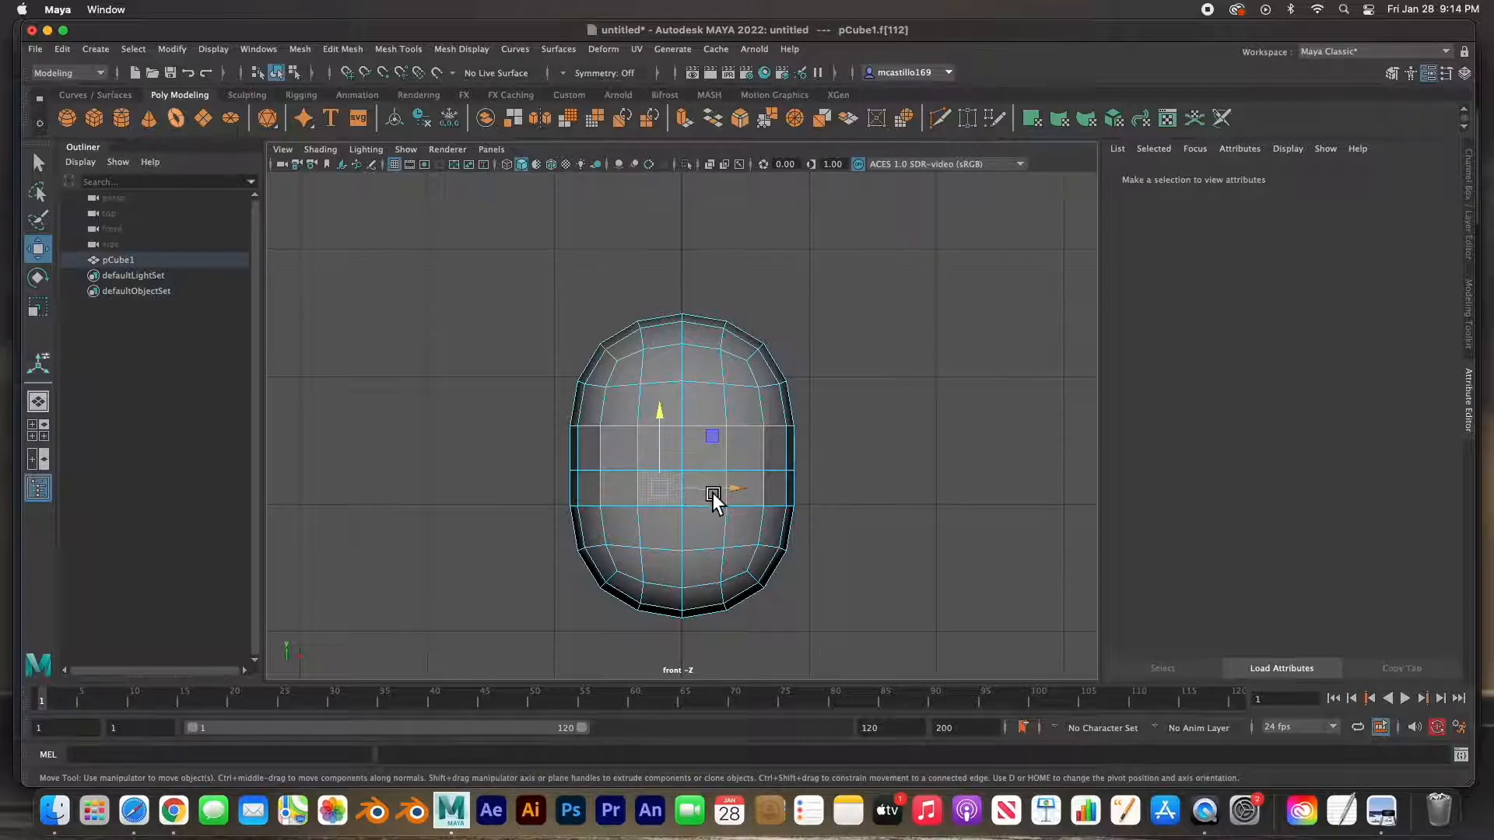
shift+click(712, 501)
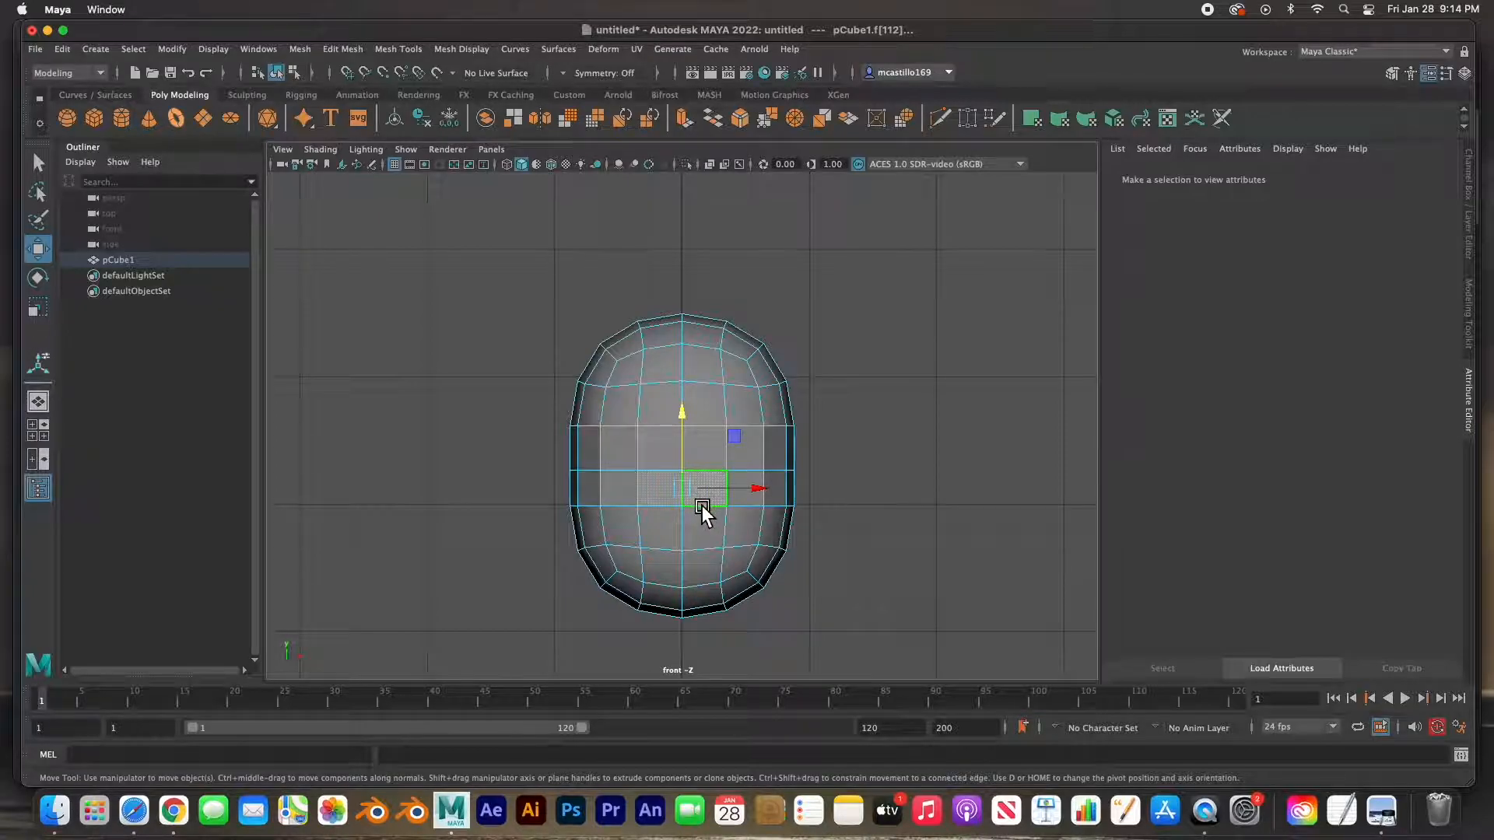
scroll(702, 505, up, 2)
key(r)
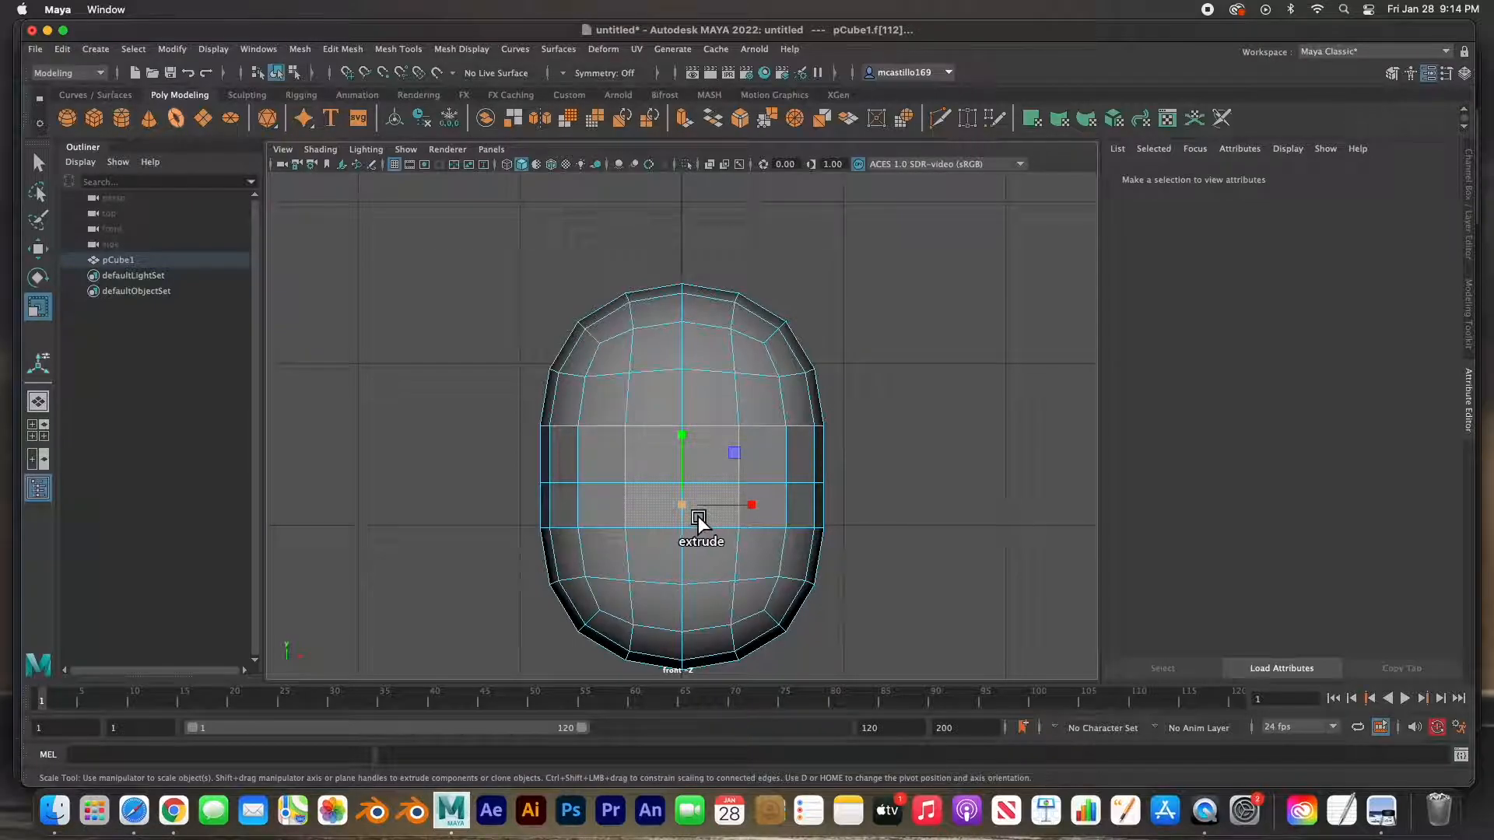
shift+drag(689, 509, 659, 513)
drag(753, 509, 735, 514)
- In the perspective view, pull the inset faces forward and extrude them again to about 1.03 in Z to form a protruding bump
key(space)
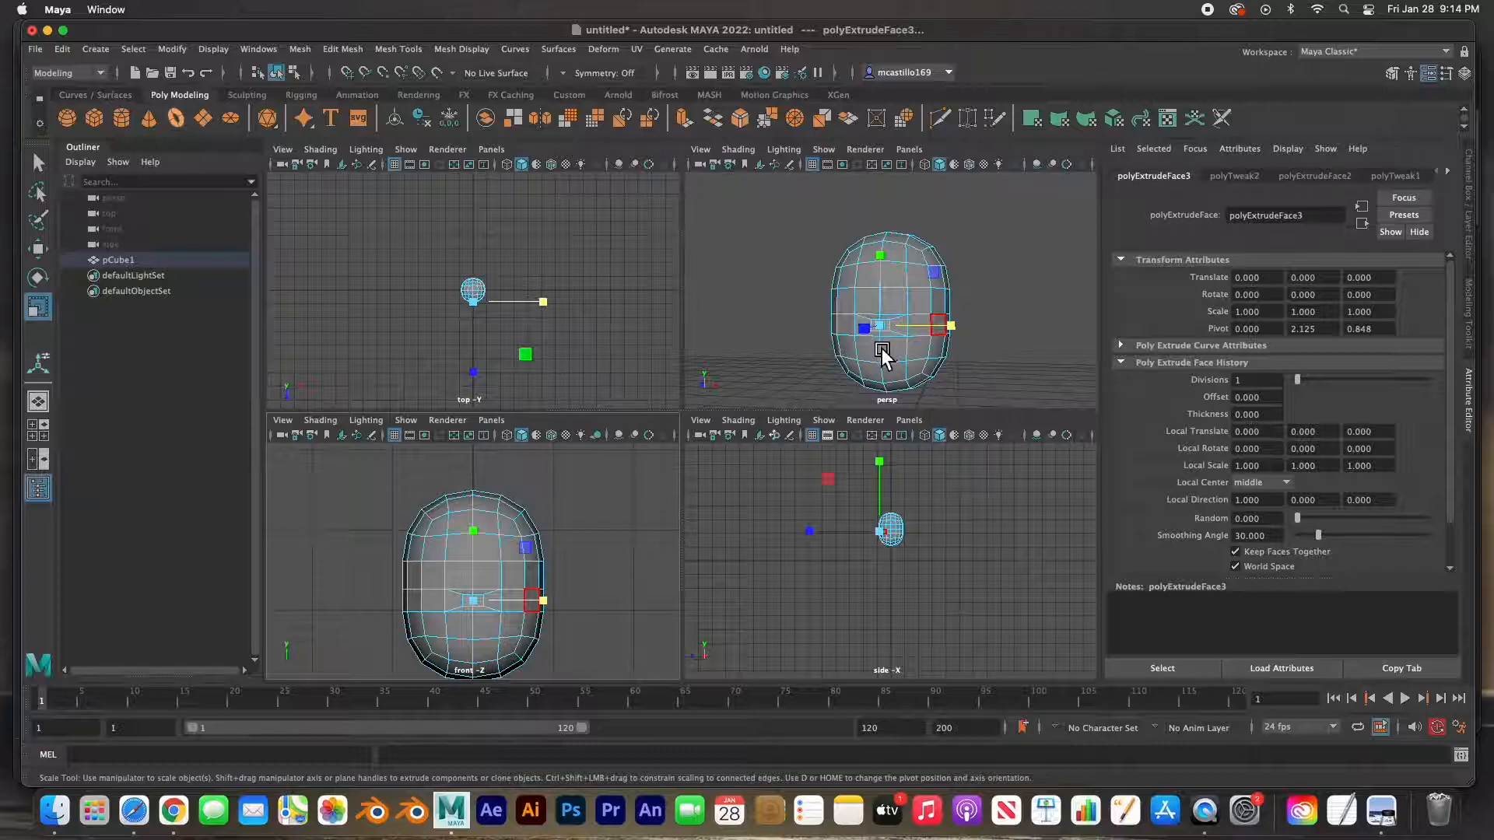
alt+drag(887, 358, 818, 336)
key(w)
scroll(874, 338, up, 3)
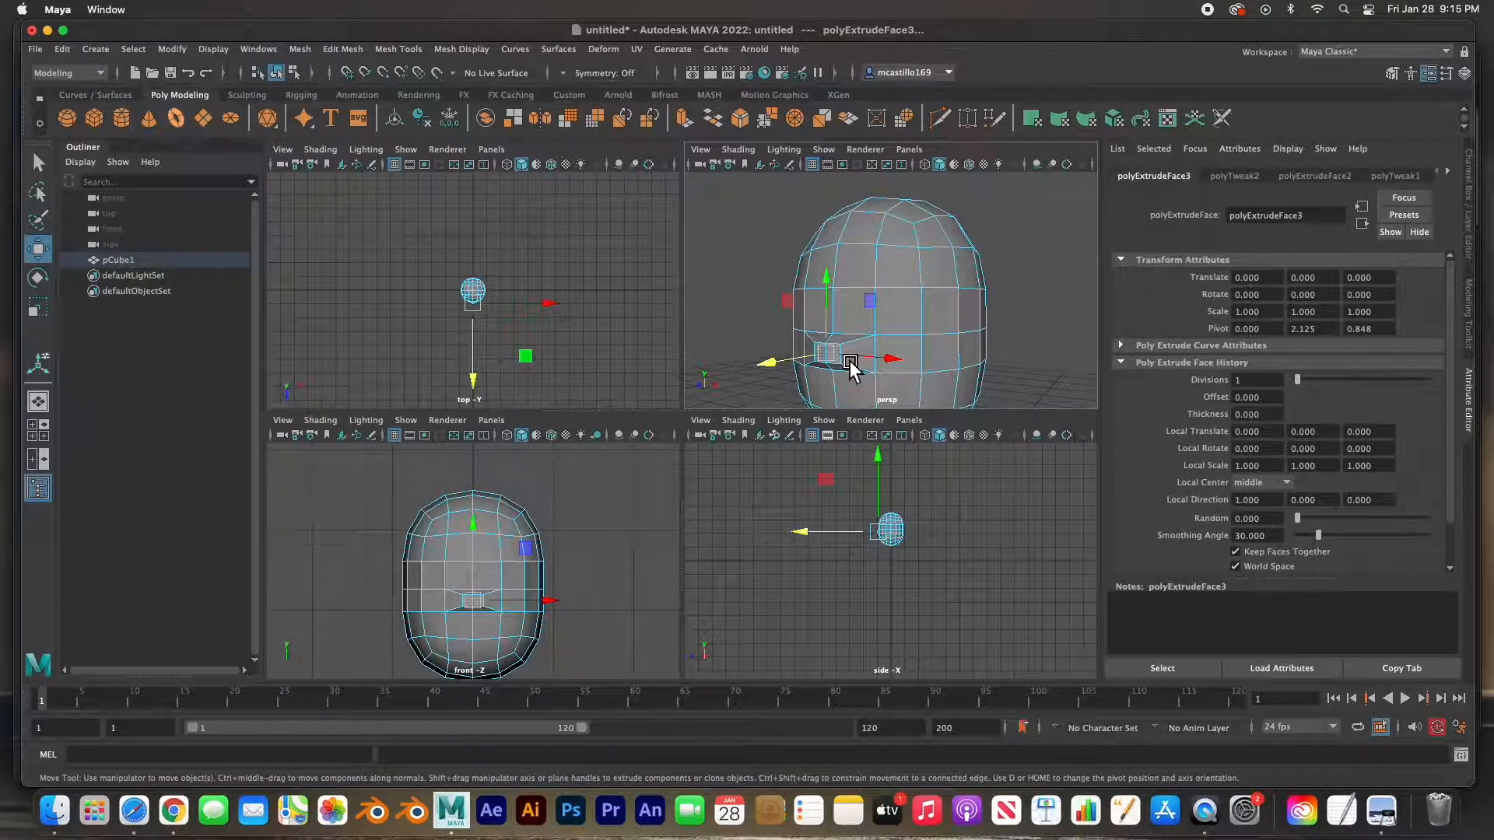
drag(782, 365, 771, 368)
key(ctrl+e)
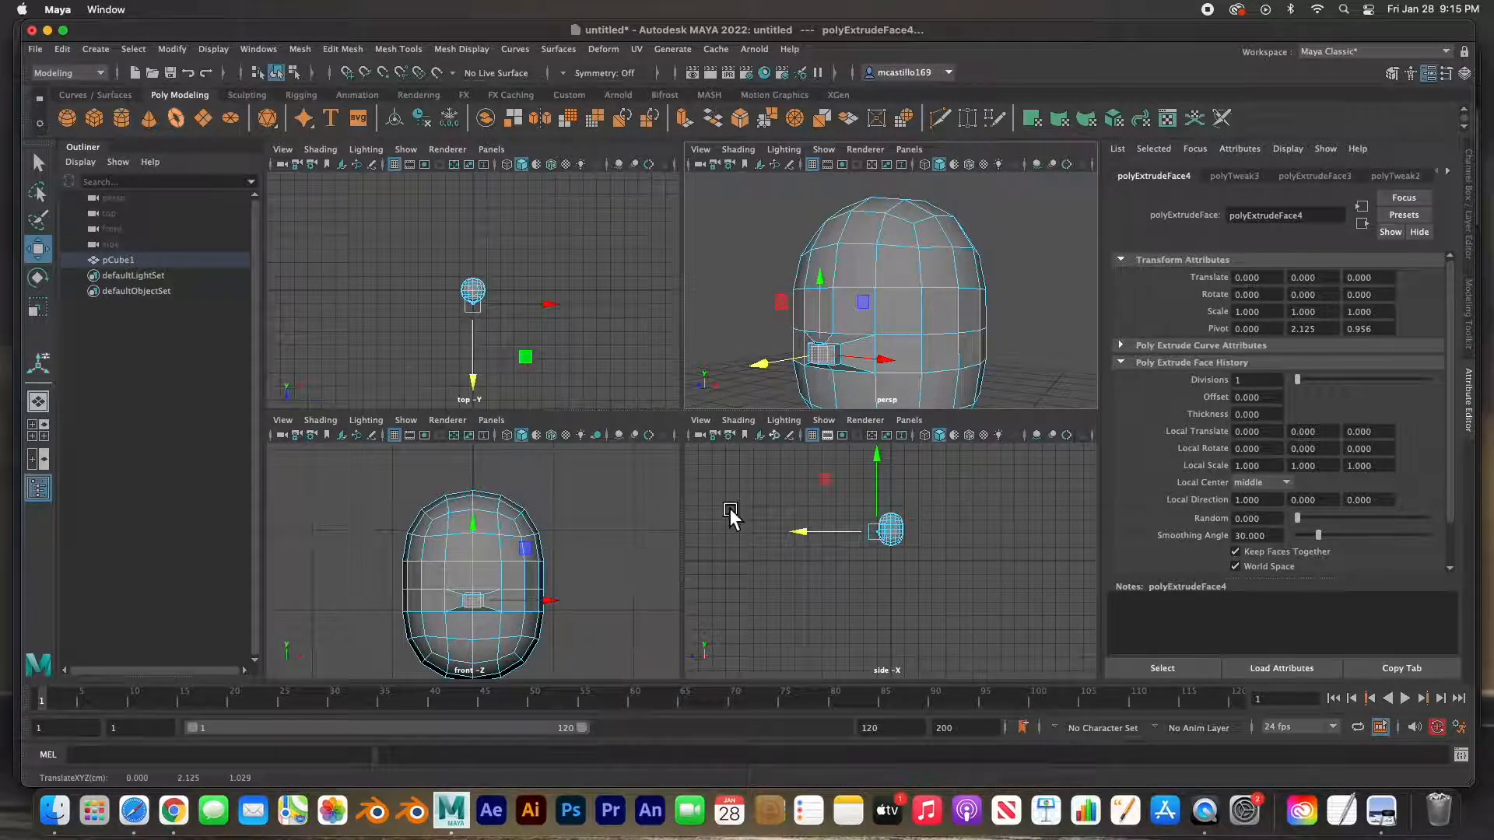
key(r)
drag(827, 354, 820, 363)
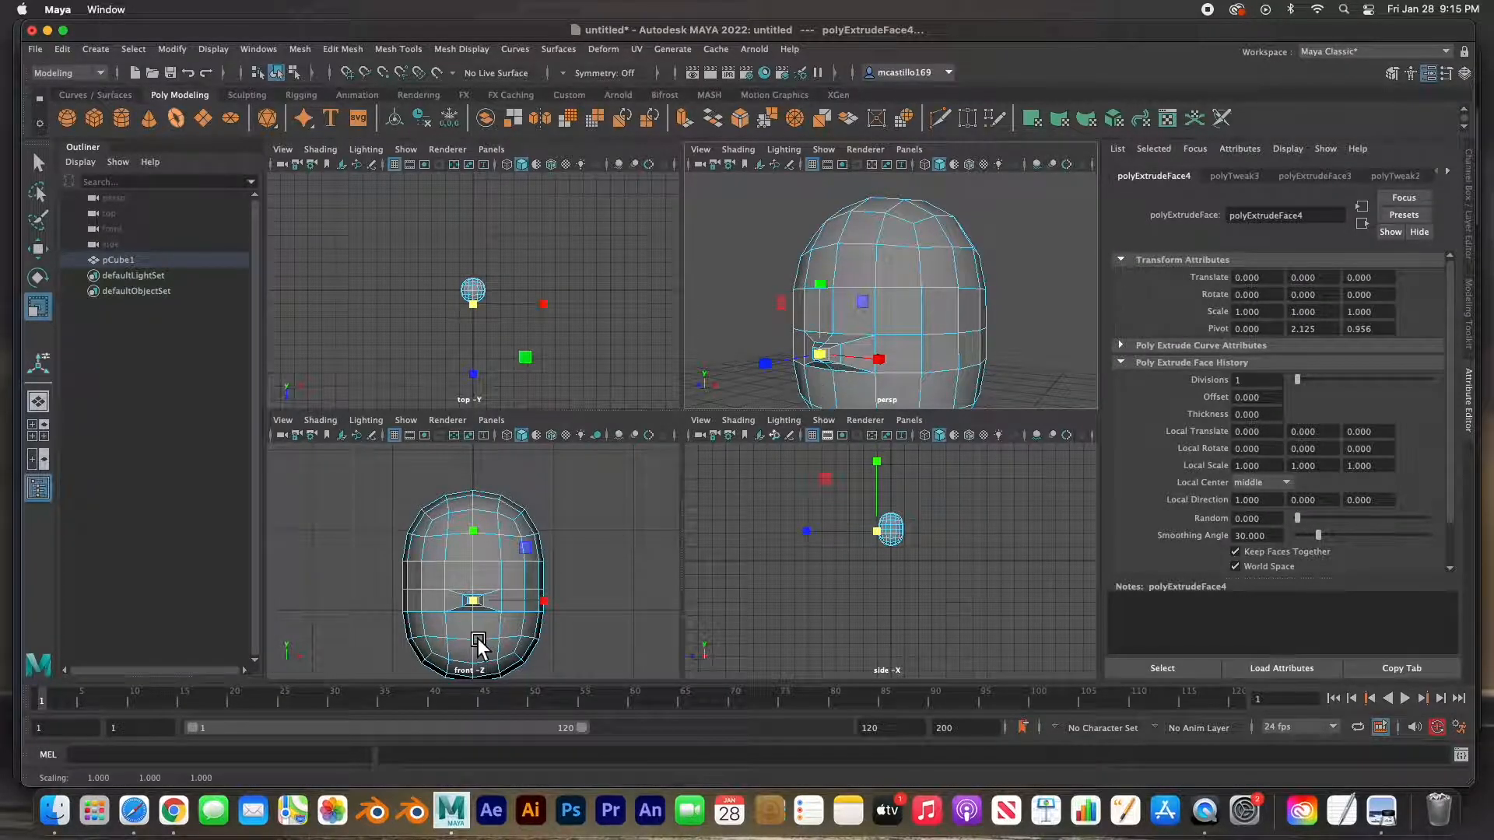
- Return the head to object mode and turn on its smooth mesh preview in the enlarged perspective view
scroll(486, 614, up, 5)
right_drag(887, 295, 961, 276)
key(space)
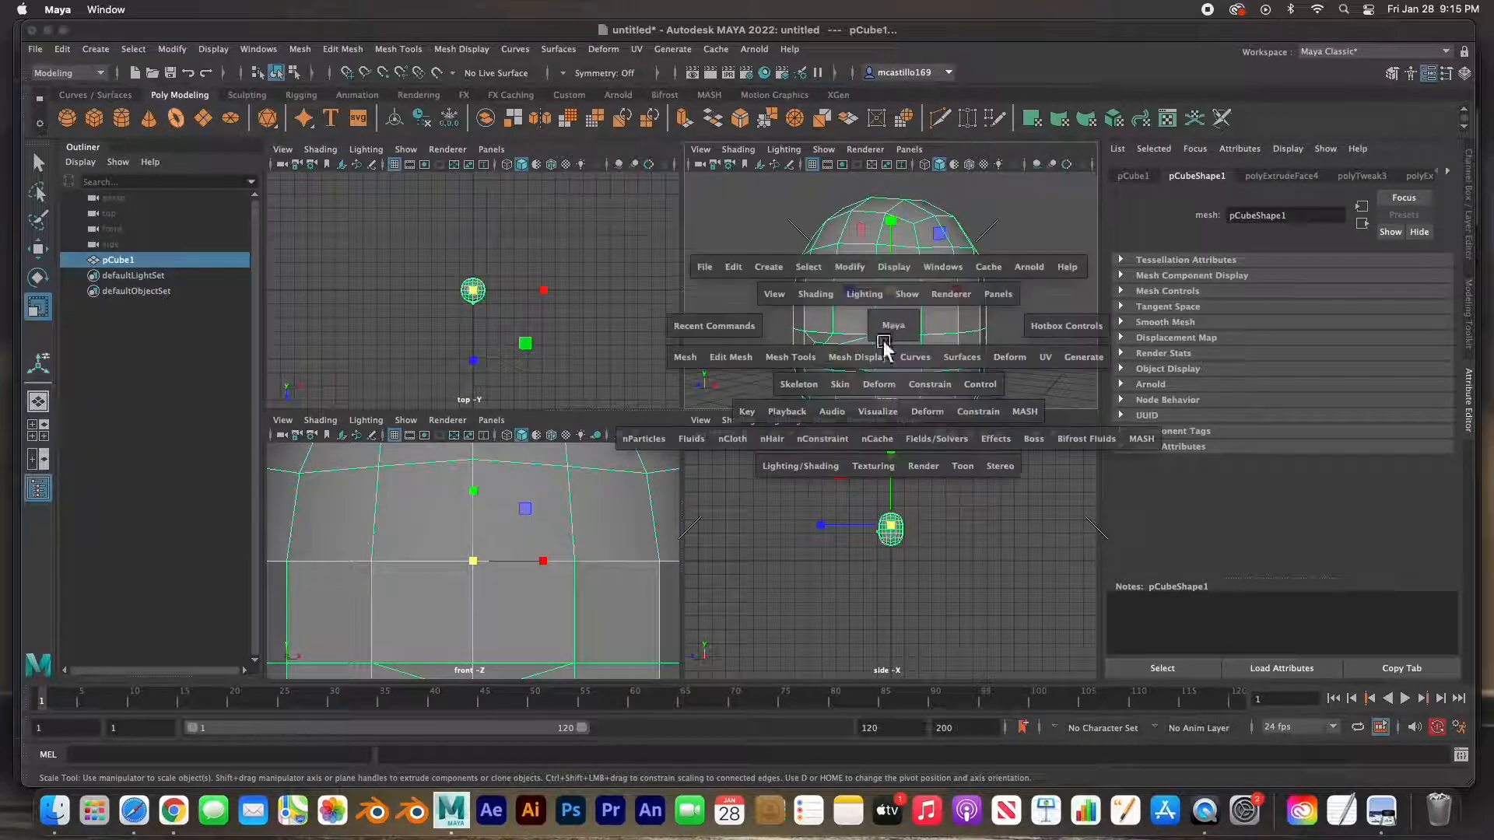
scroll(725, 438, down, 5)
scroll(725, 438, up, 3)
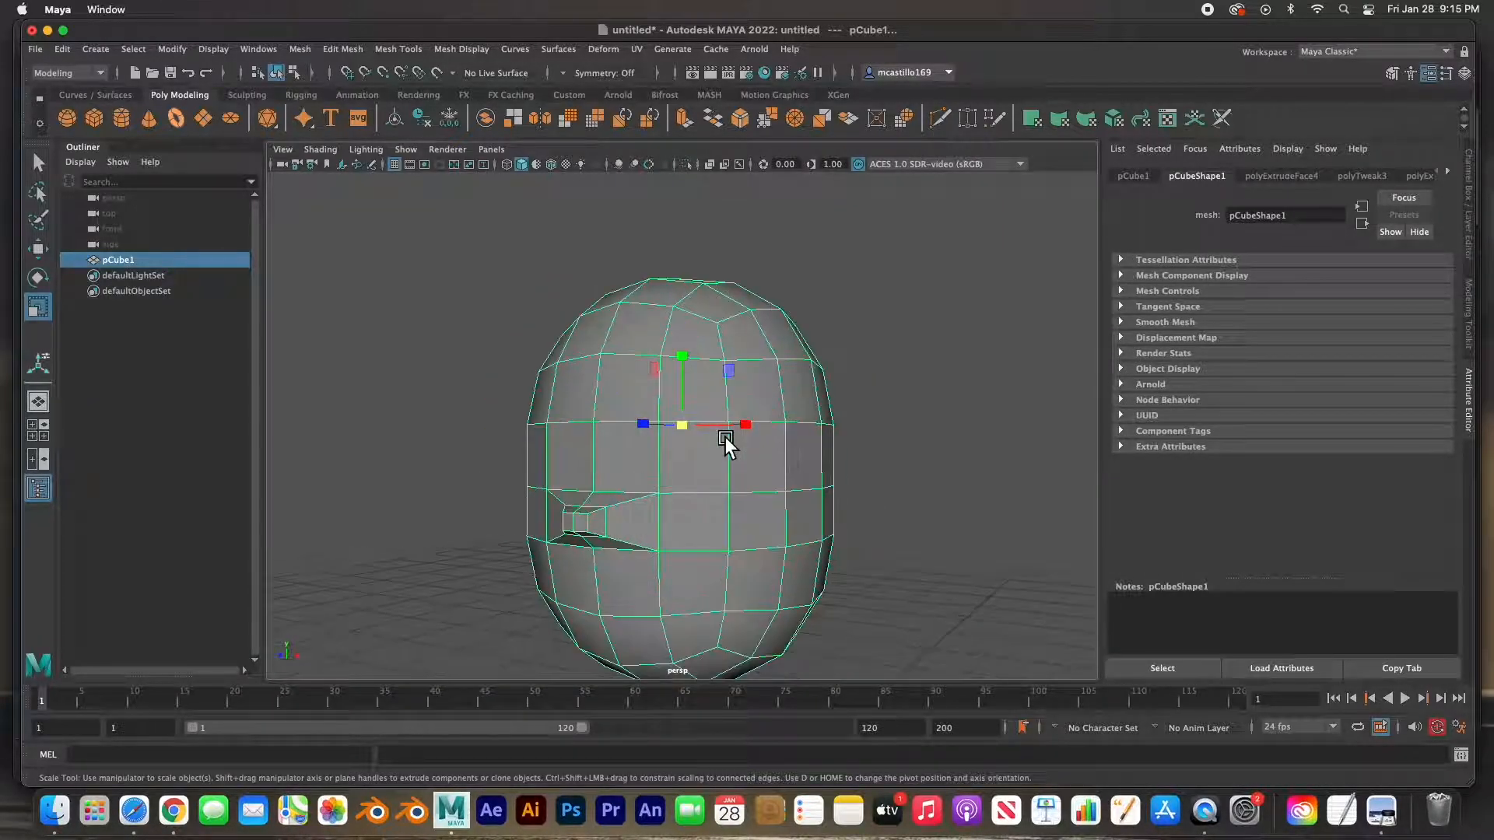
key(3)
click(899, 446)
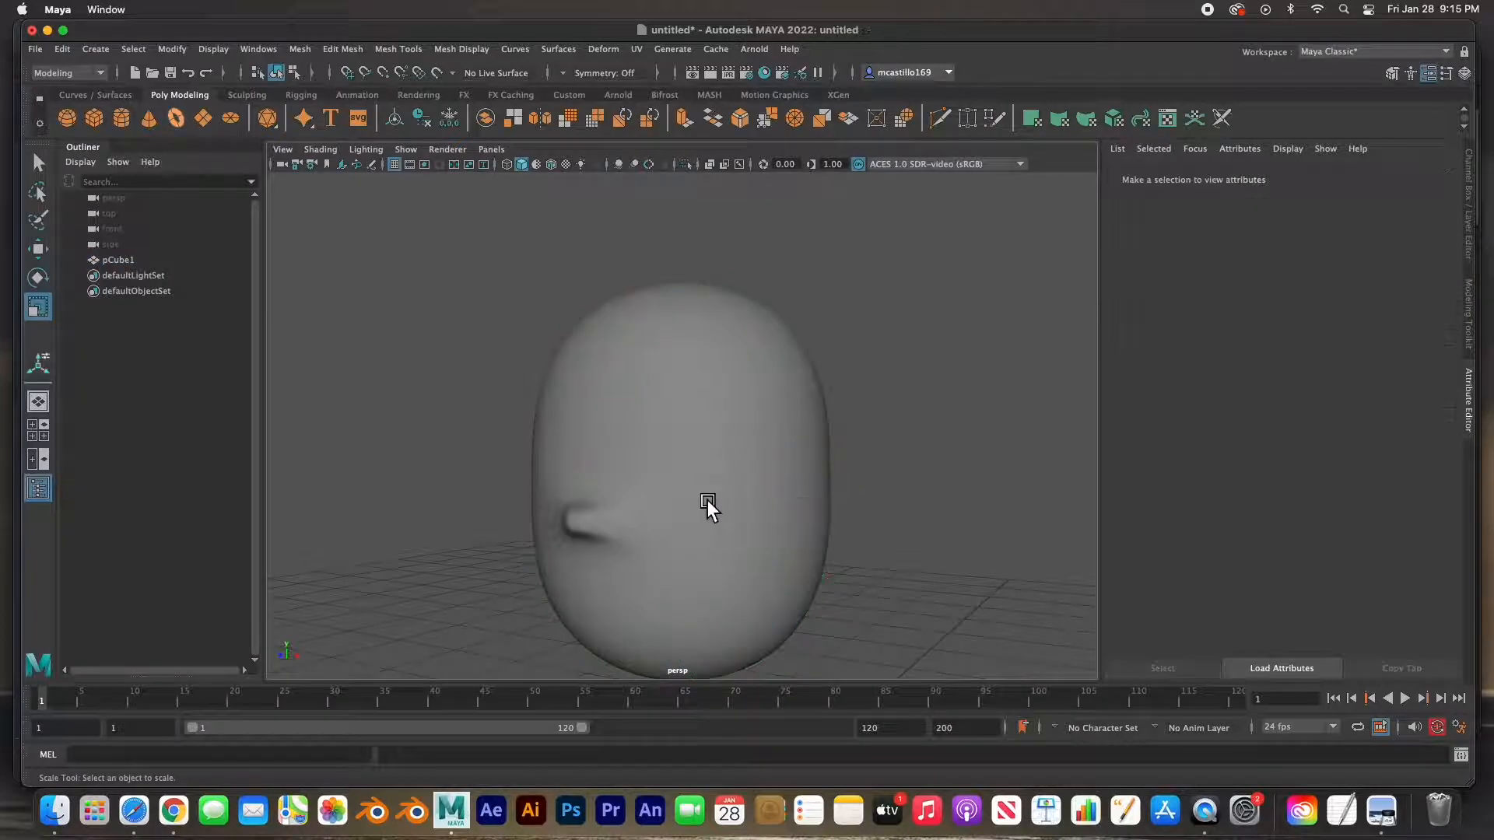
alt+drag(683, 502, 708, 529)
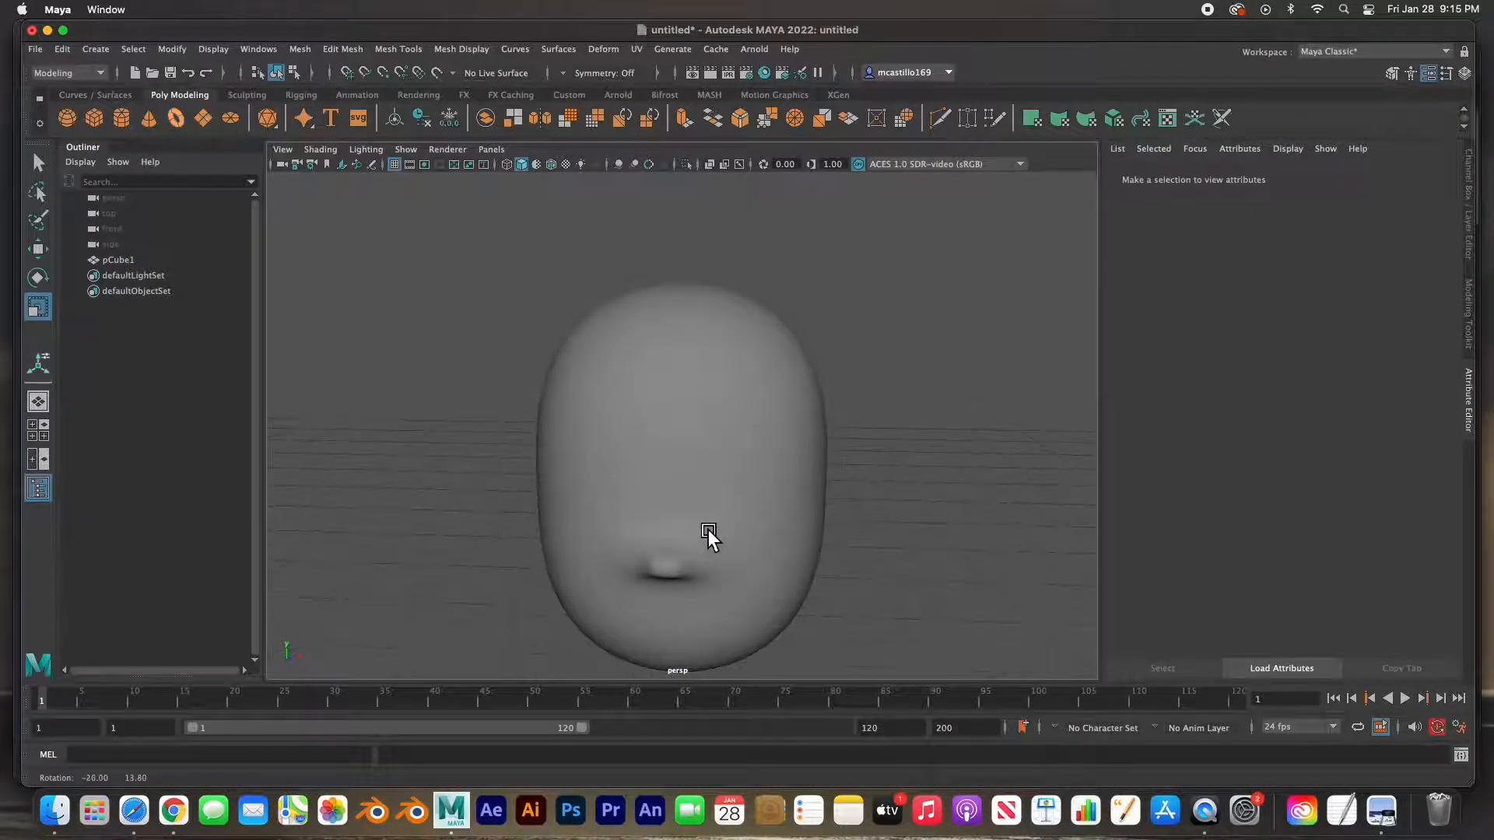
- In the front view, move the nose bump's upper centre vertices up and its lower centre vertices down to make it rounder
key(space)
click(521, 544)
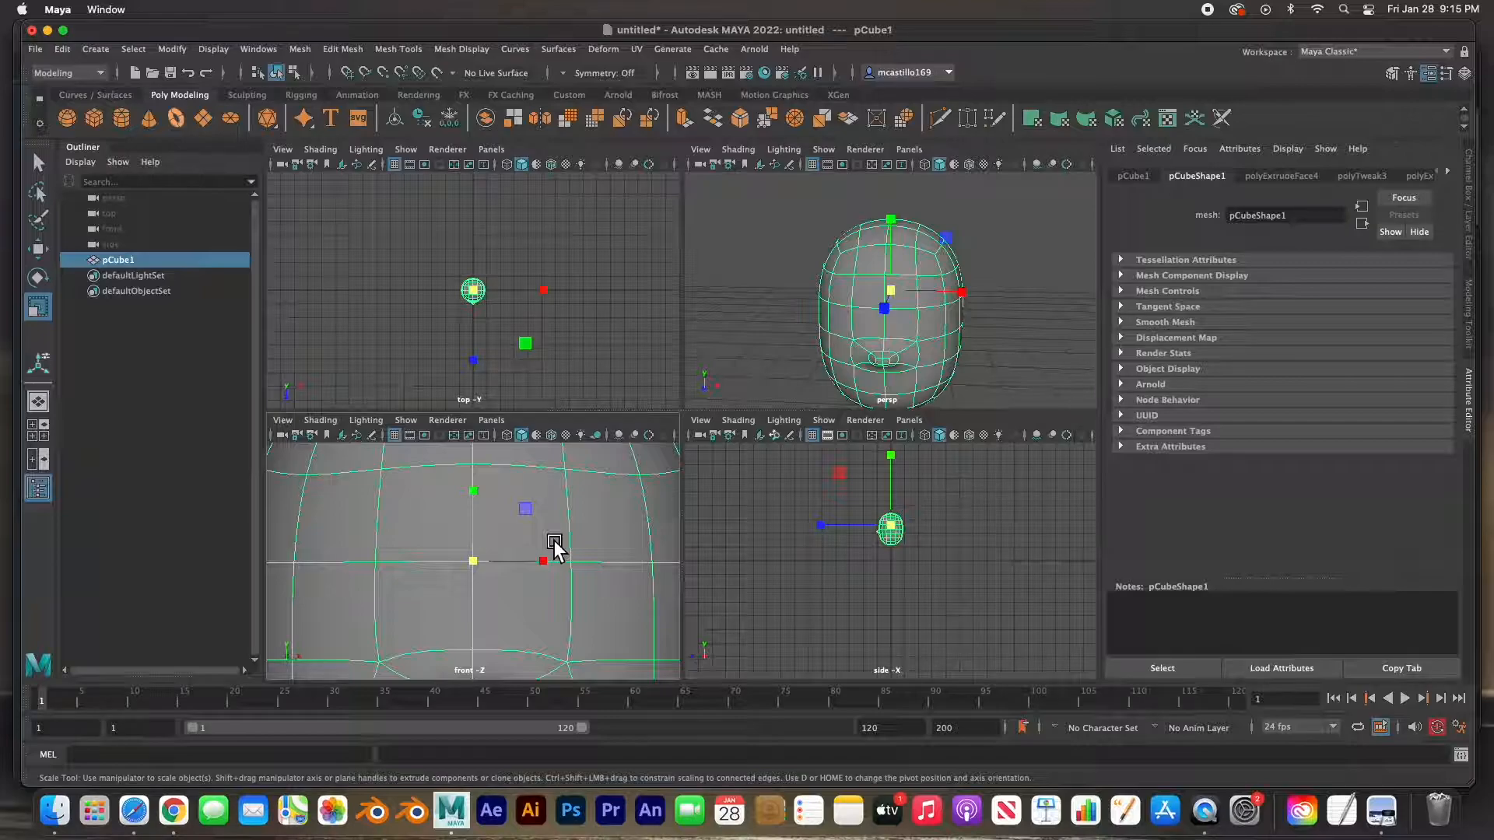
key(f)
key(space)
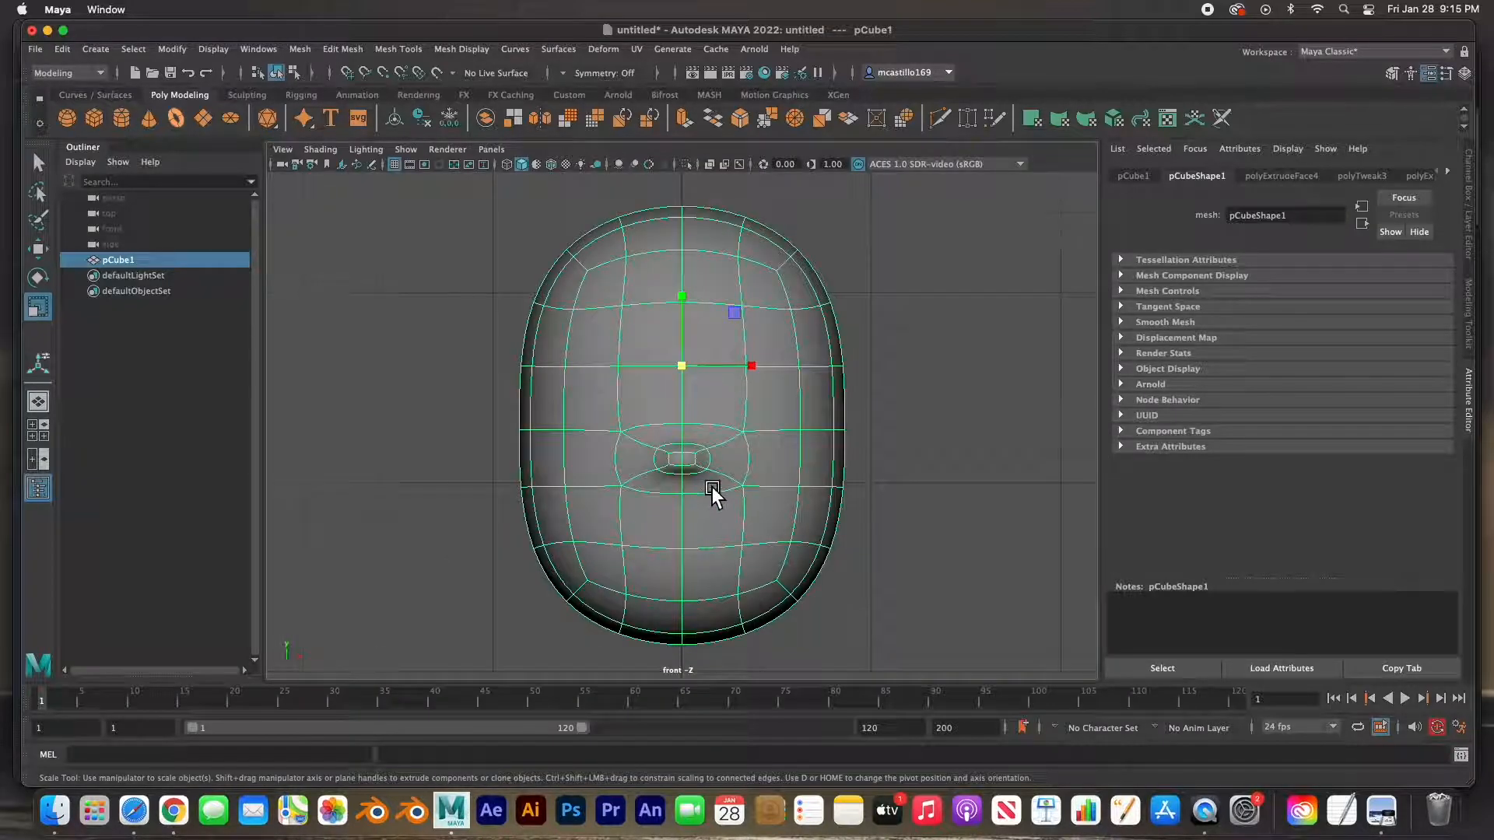
scroll(712, 492, up, 3)
right_drag(686, 395, 604, 395)
drag(661, 394, 699, 480)
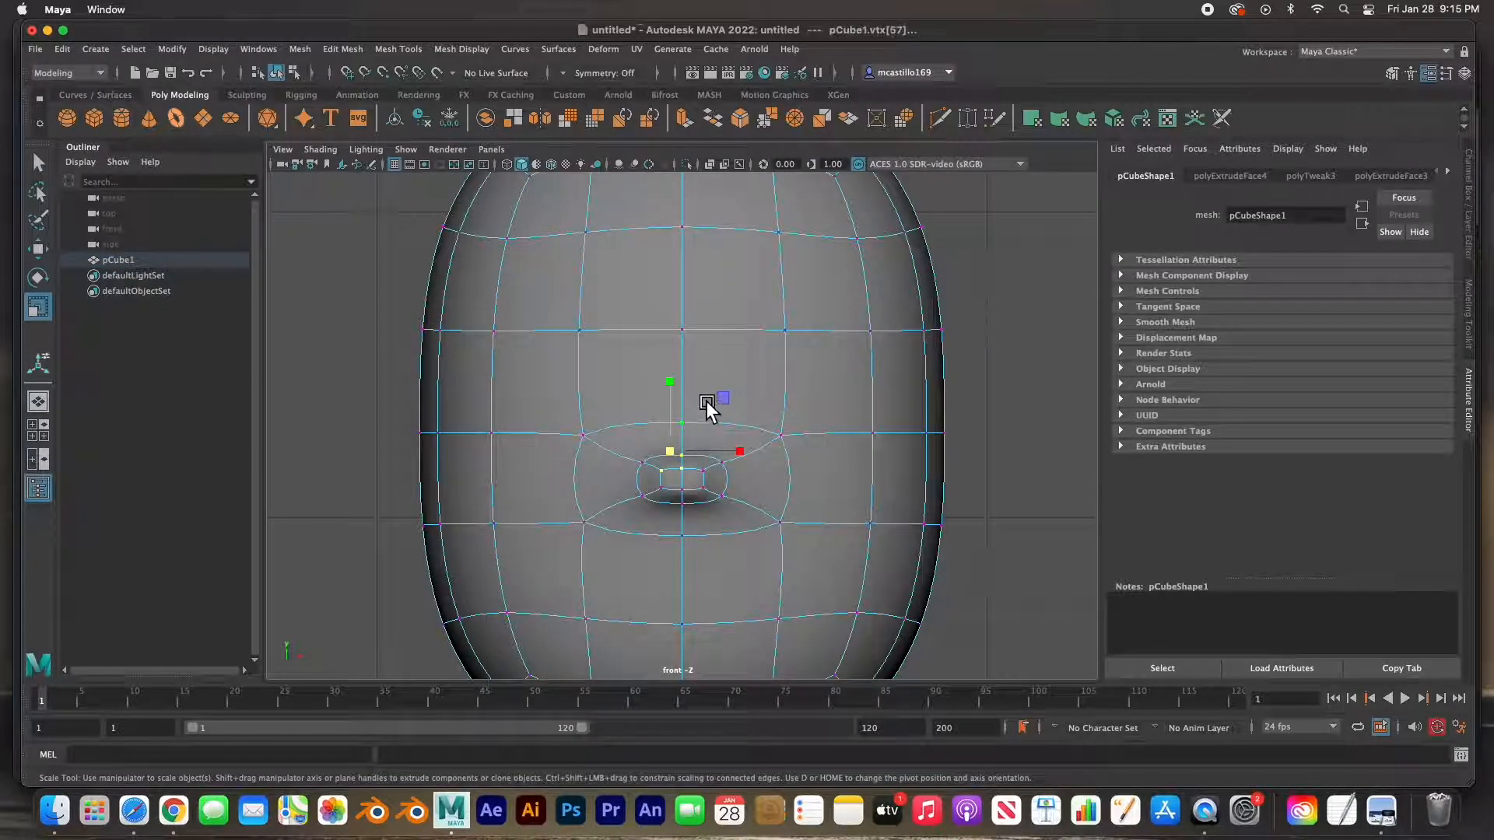
drag(698, 395, 683, 484)
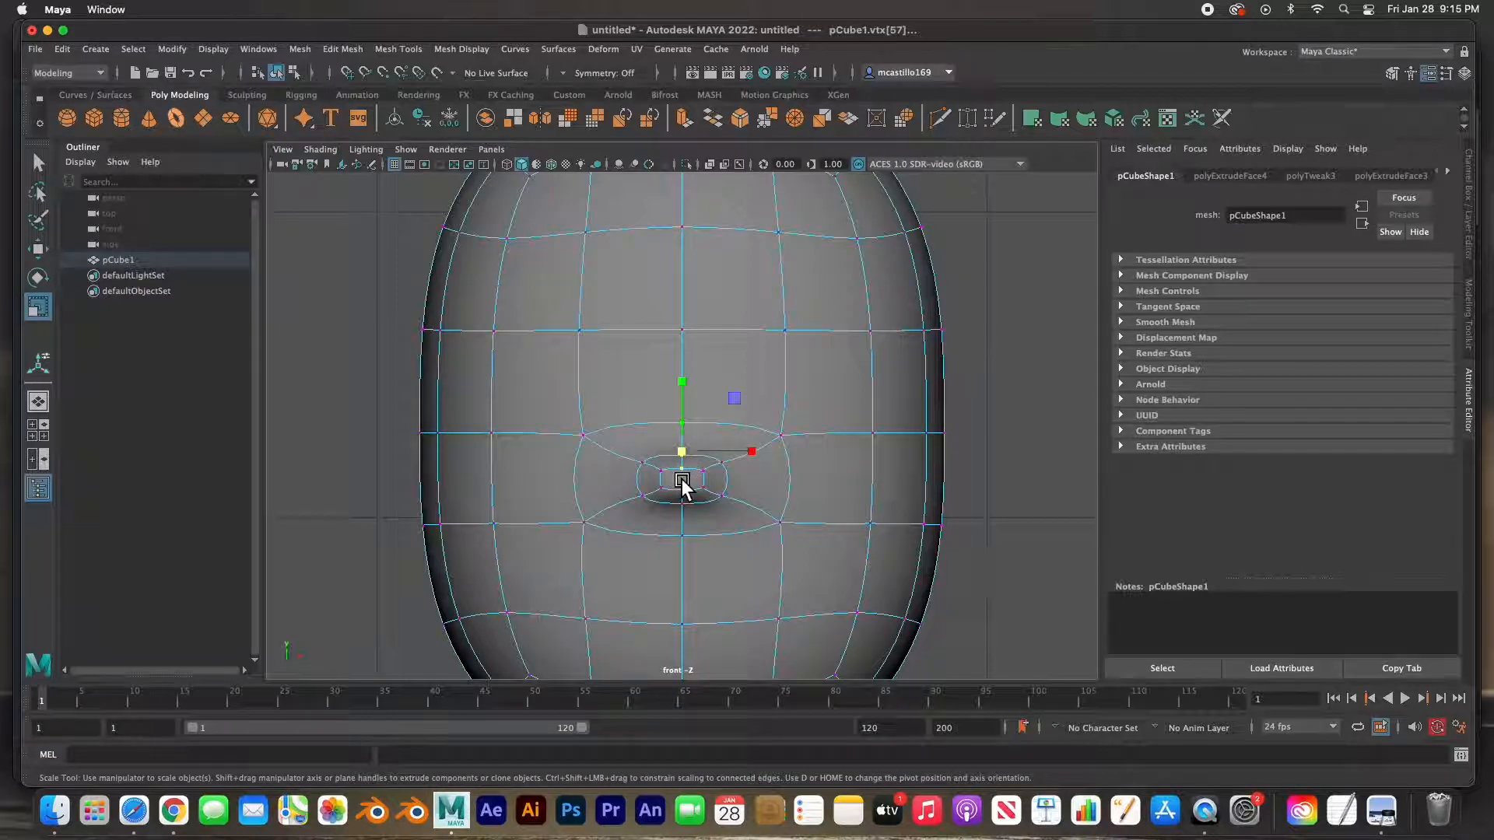
key(w)
drag(685, 439, 688, 394)
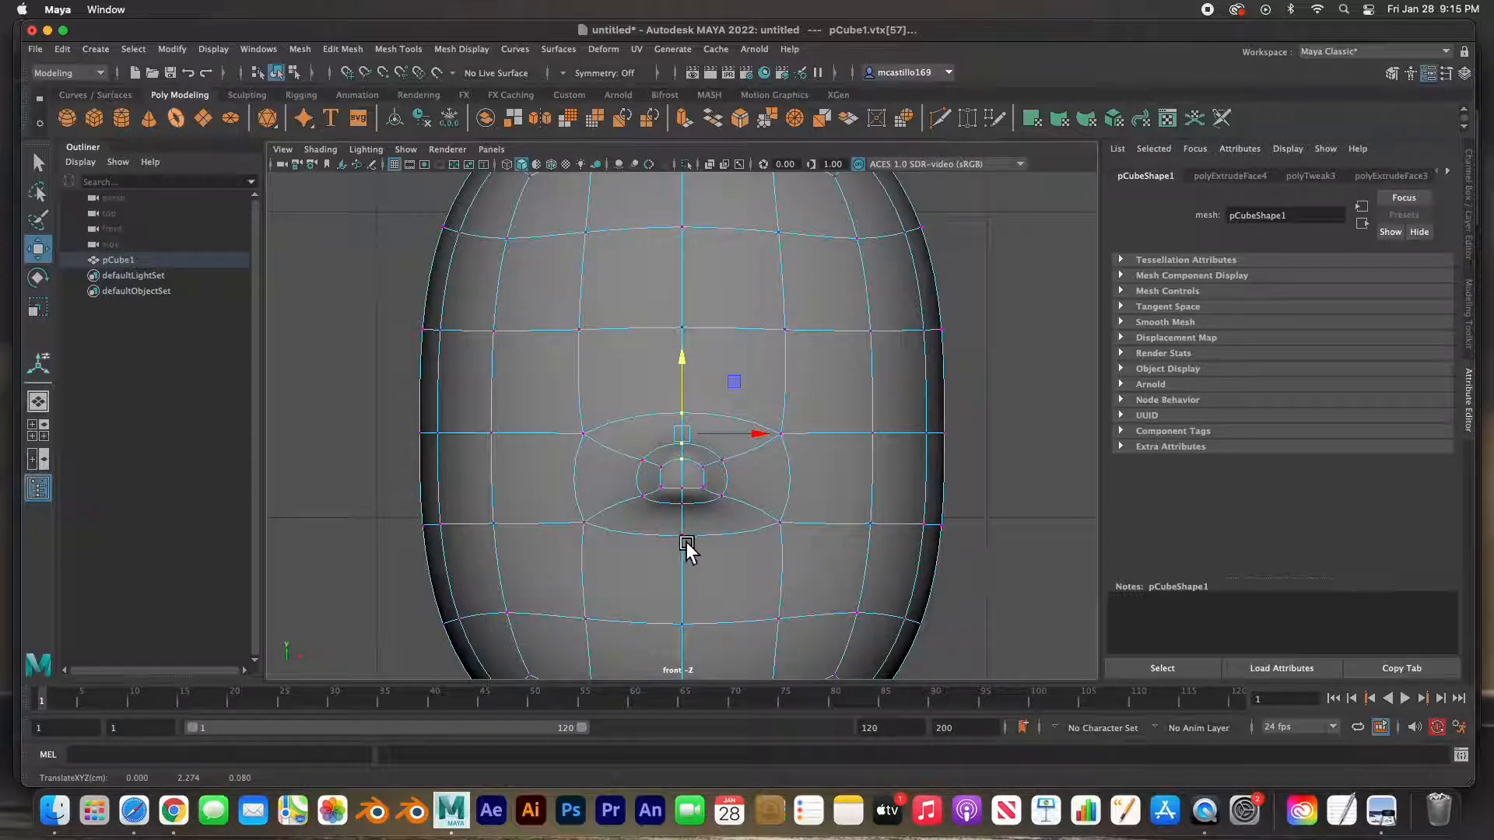
drag(696, 555, 687, 459)
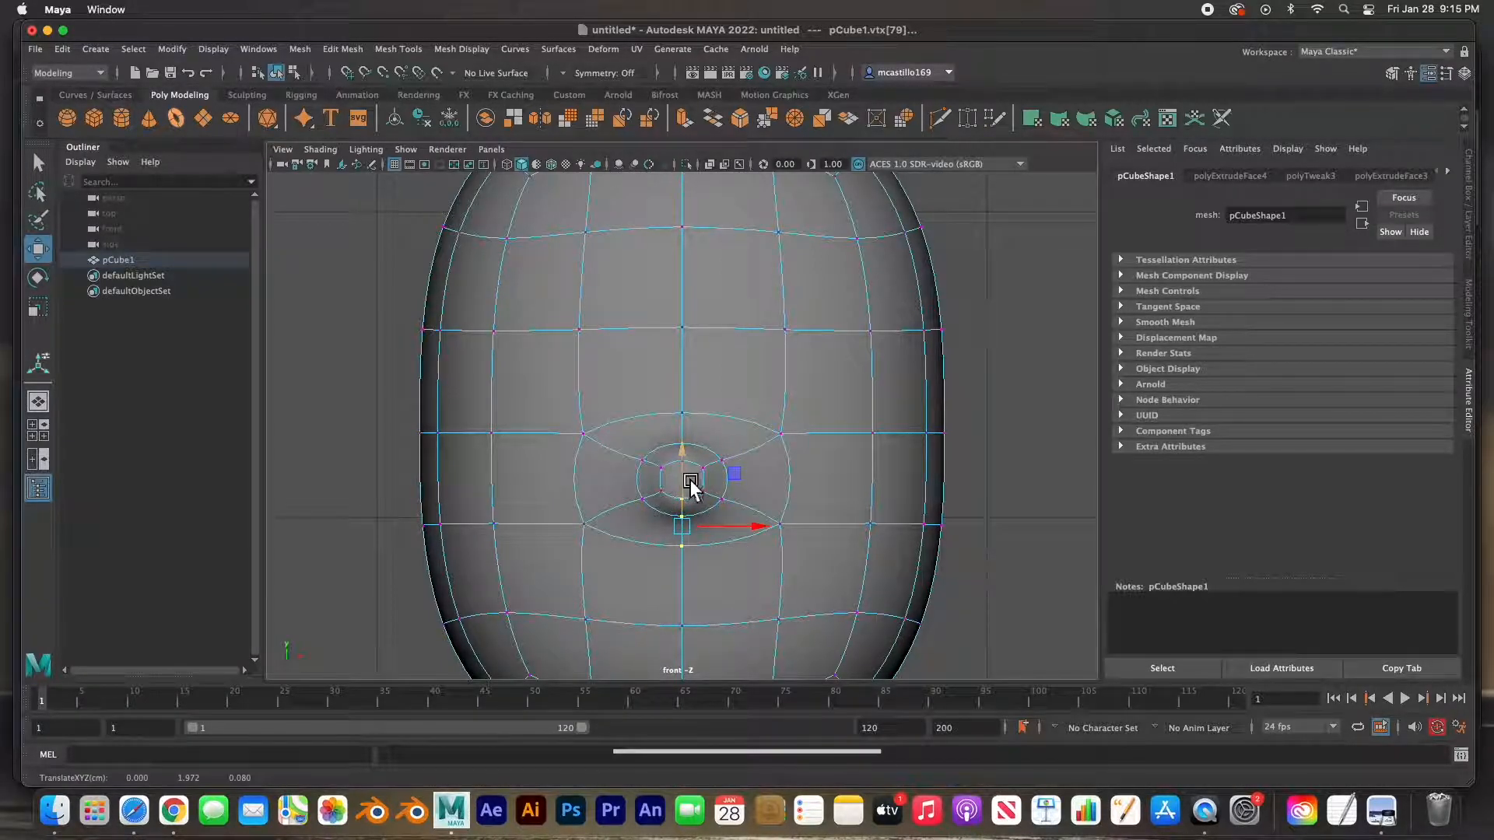
scroll(711, 501, down, 5)
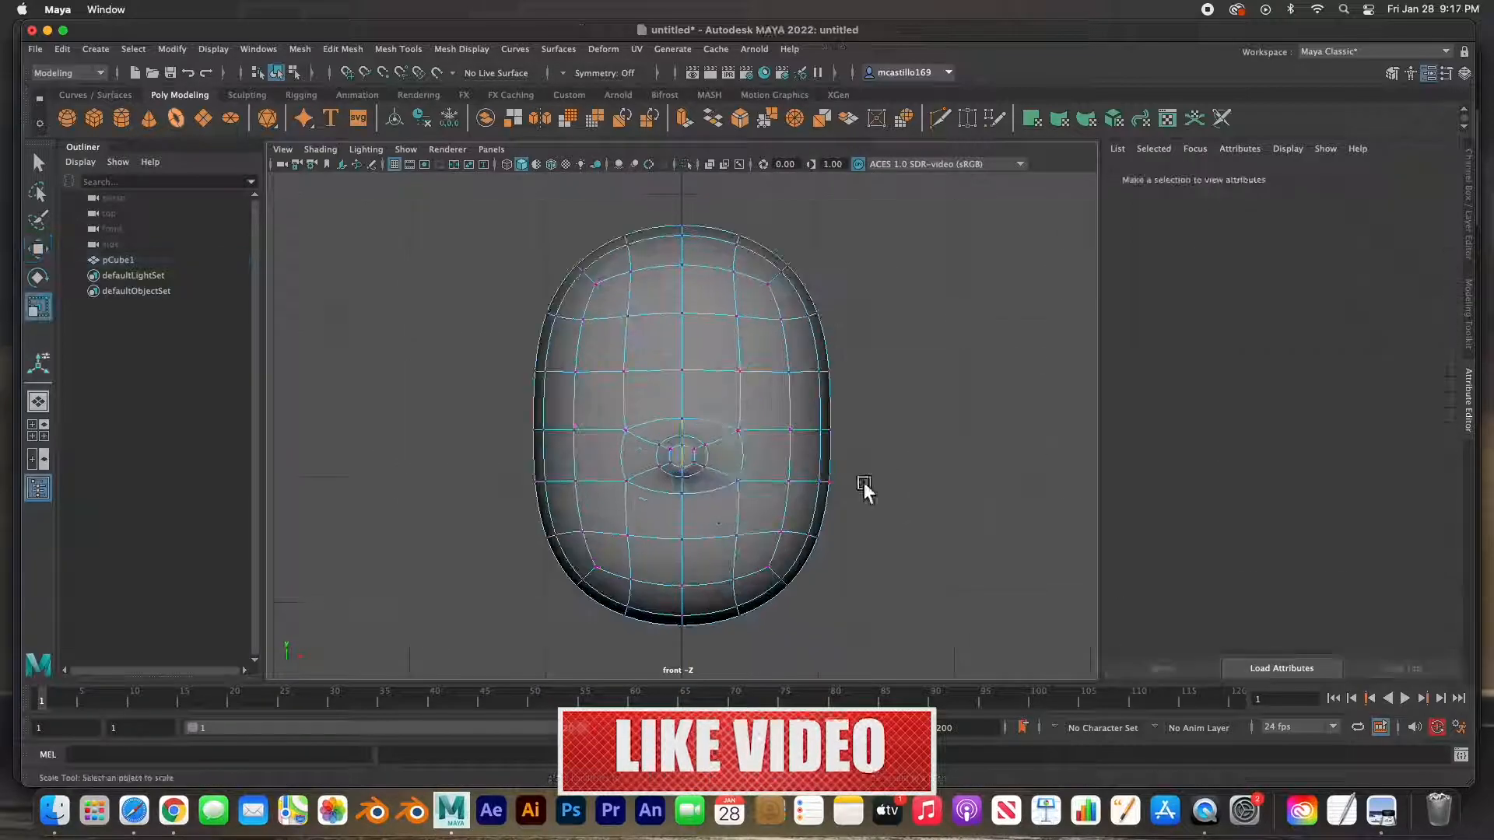
- Select the matching vertices on both sides of the centre line from above the nose to the chin and scale them inward horizontally
key(r)
click(741, 372)
shift+click(625, 372)
shift+click(628, 431)
shift+click(629, 483)
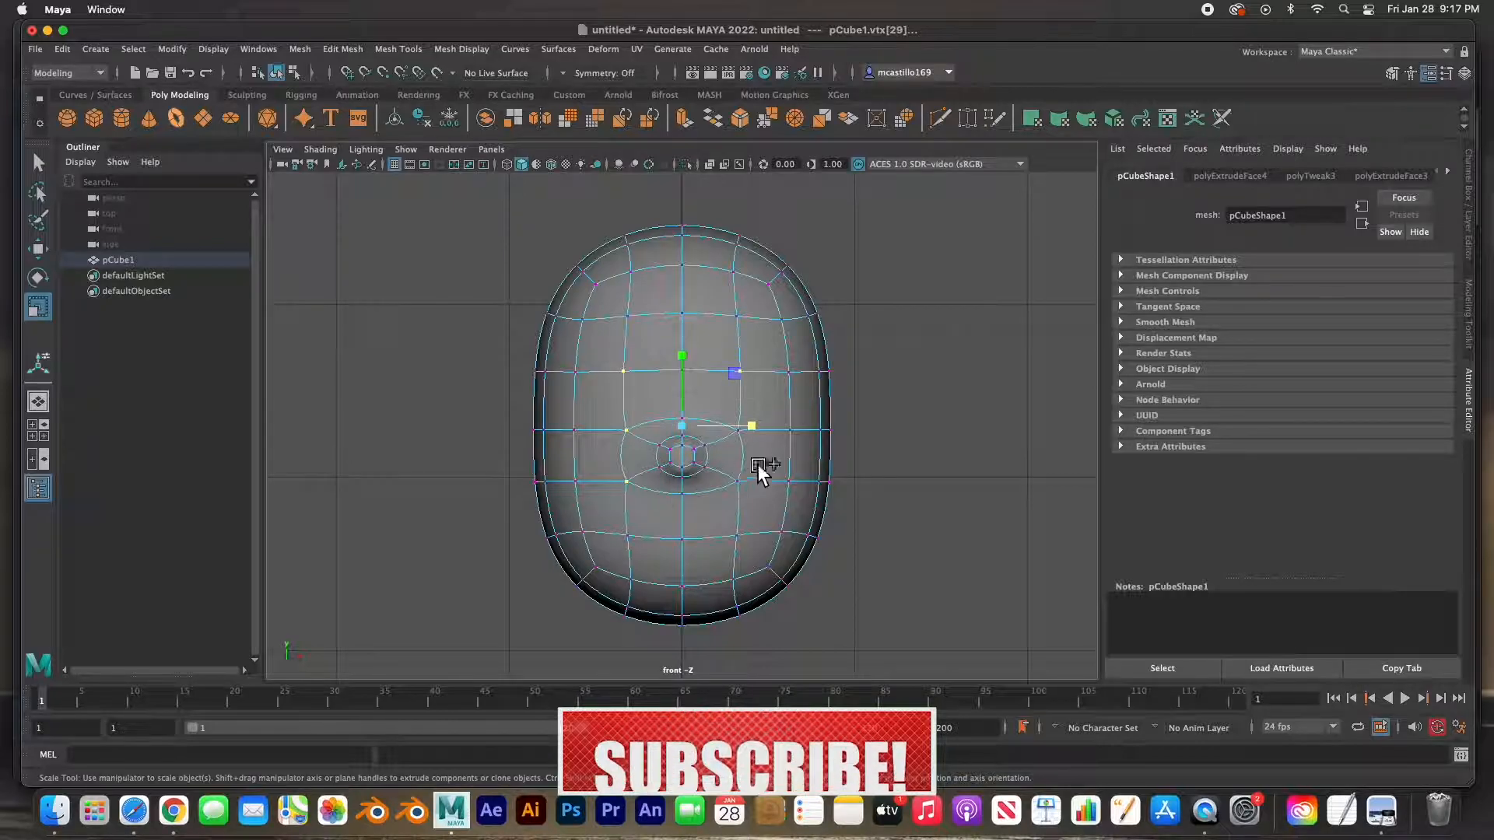
shift+click(746, 483)
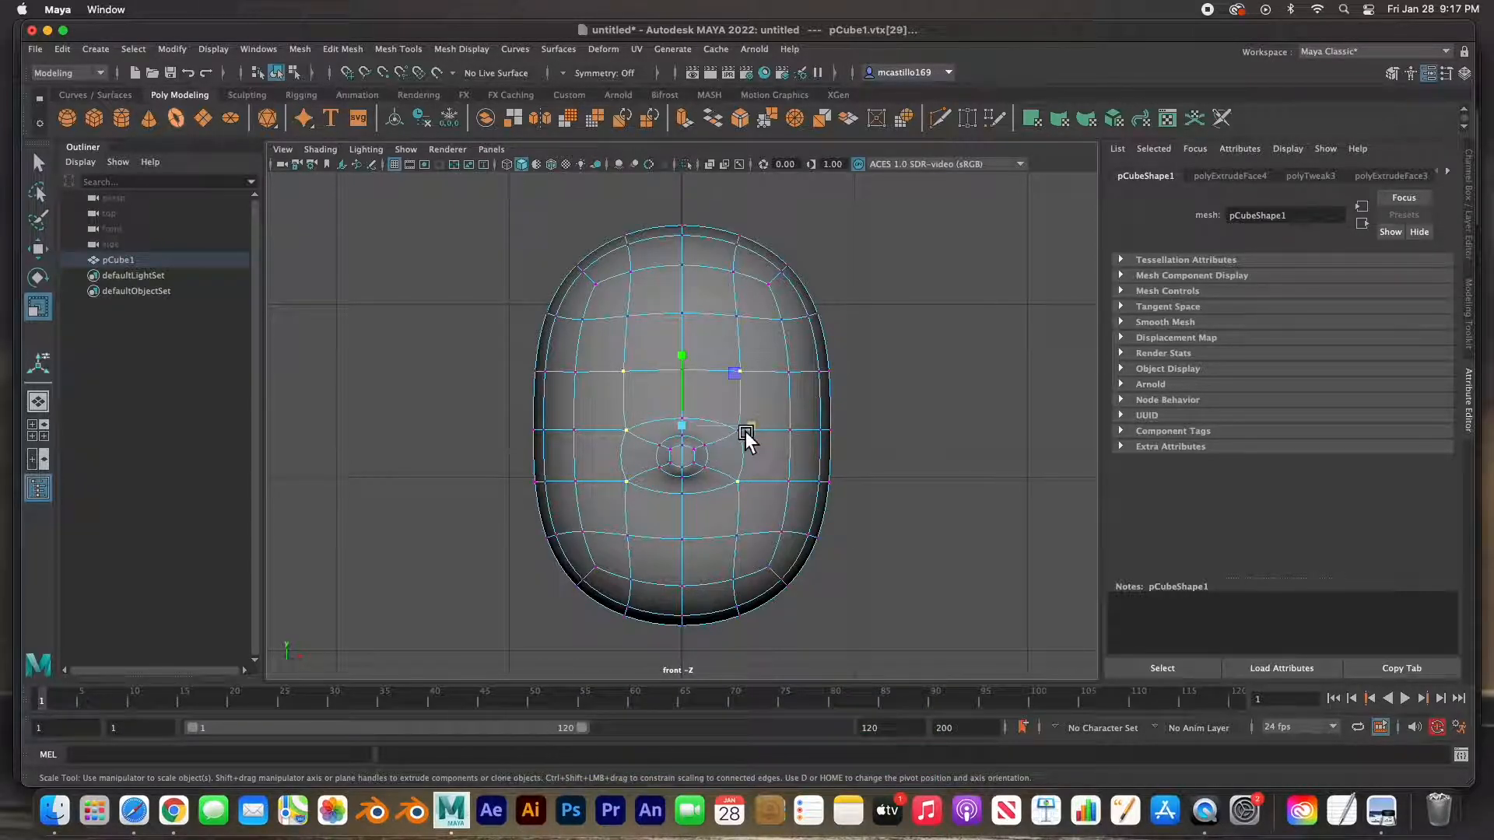
key(q)
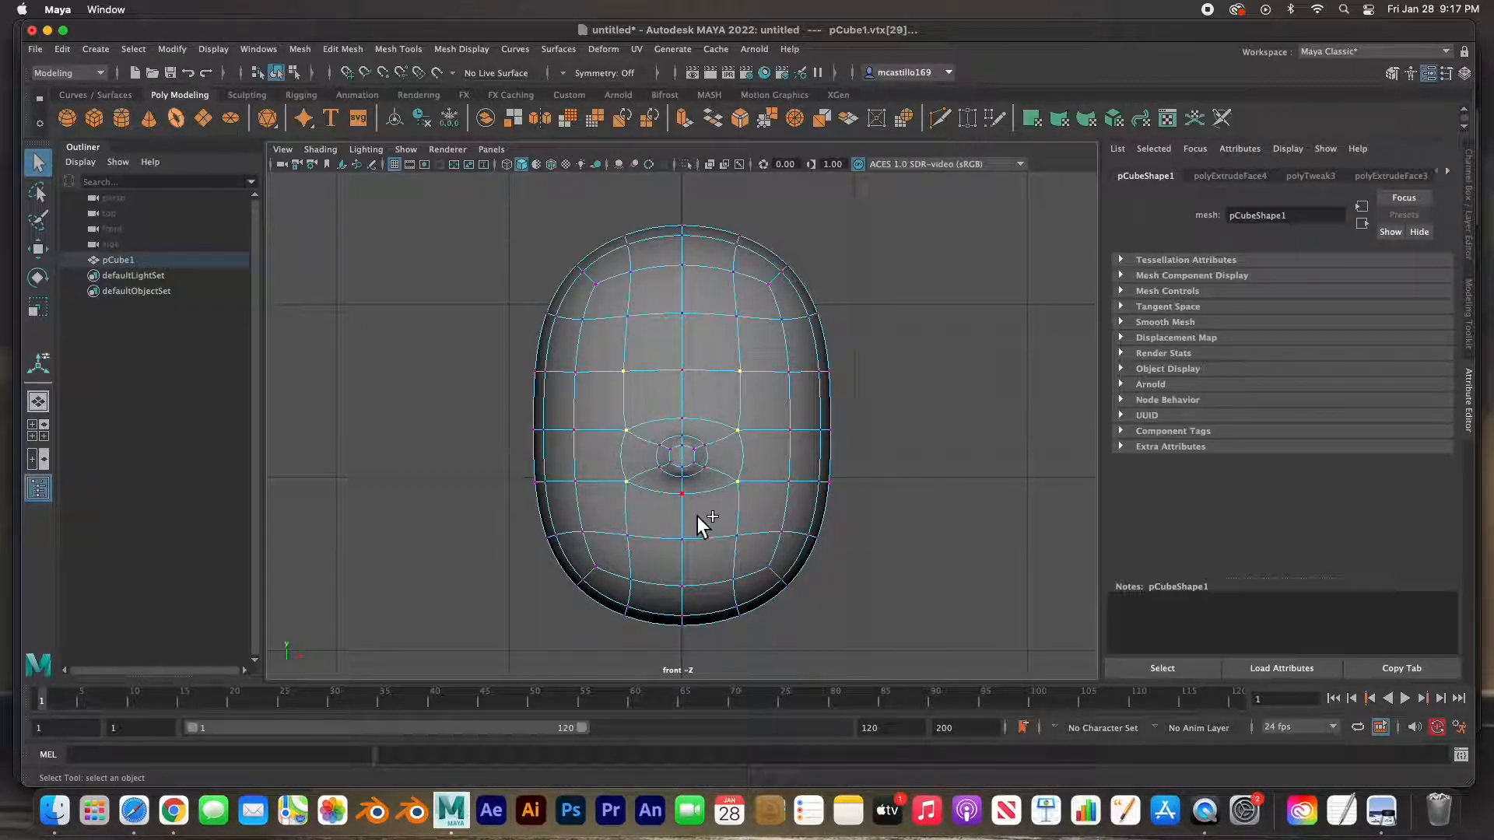
shift+click(632, 580)
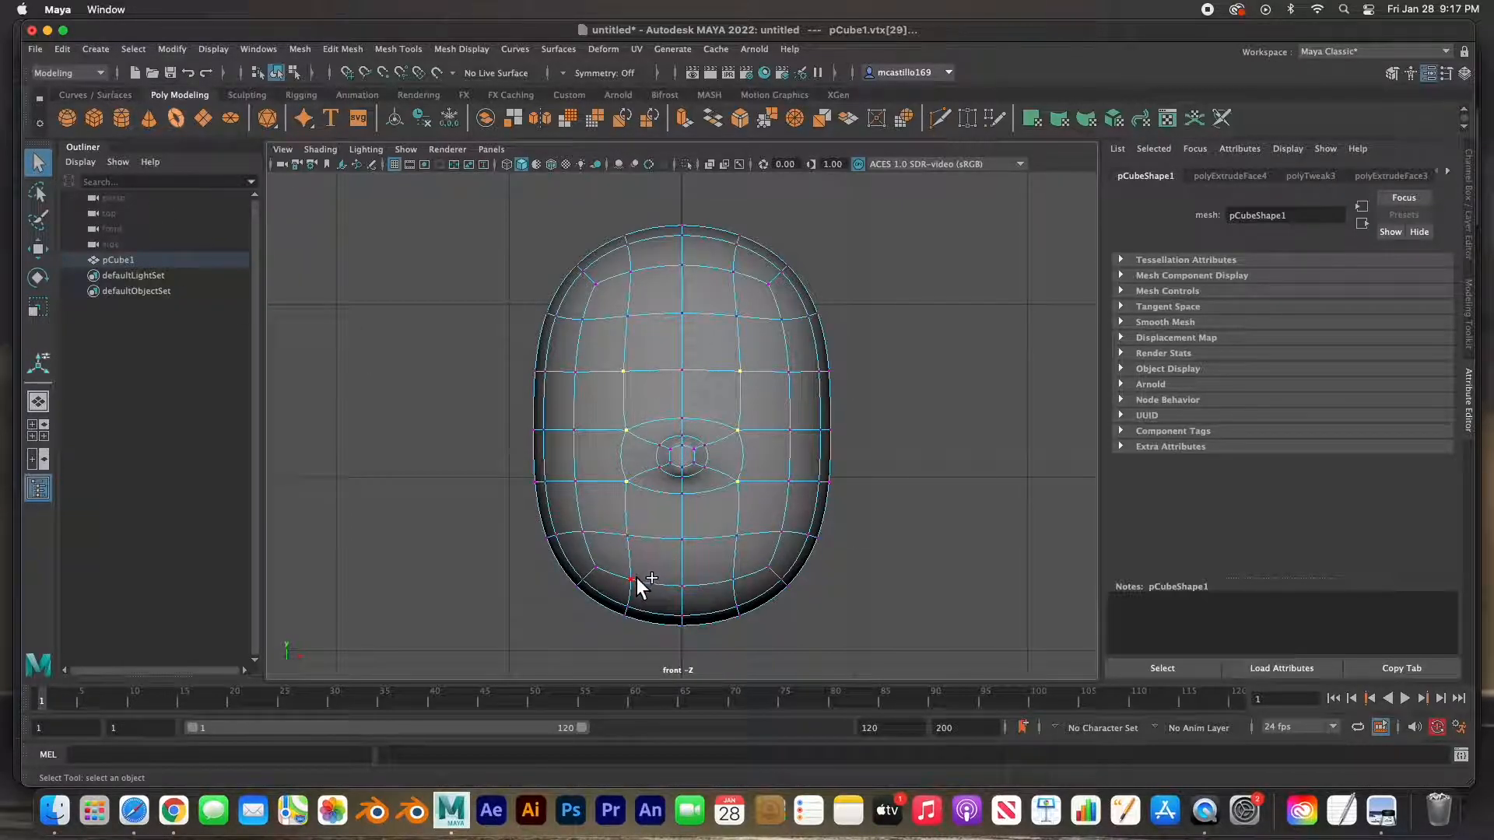
shift+click(734, 581)
key(r)
drag(759, 484, 741, 484)
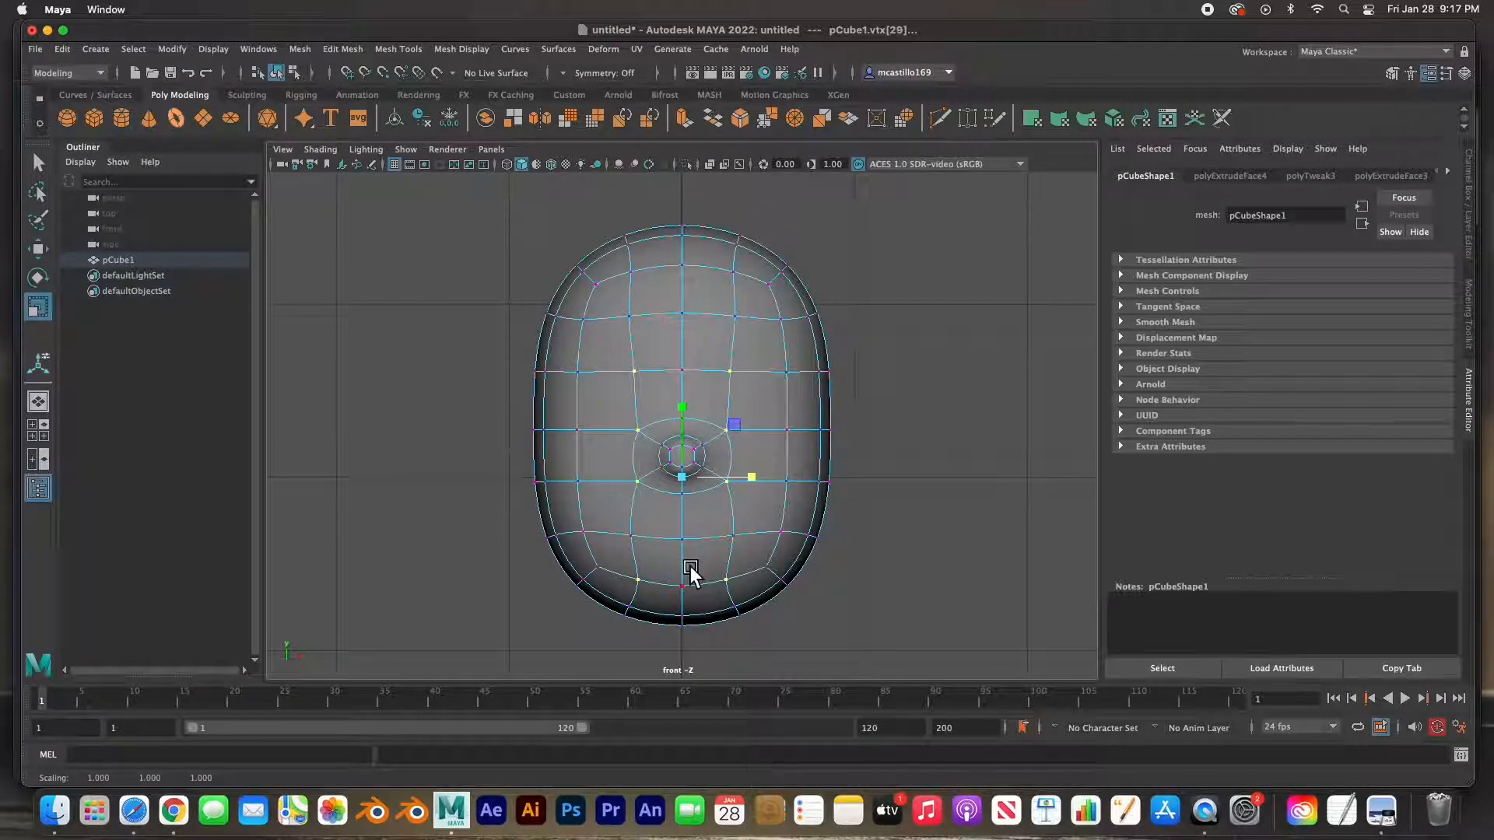
- Select the four vertices flanking the centre in the row below the nose and scale them slightly outward horizontally
click(632, 535)
shift+click(595, 537)
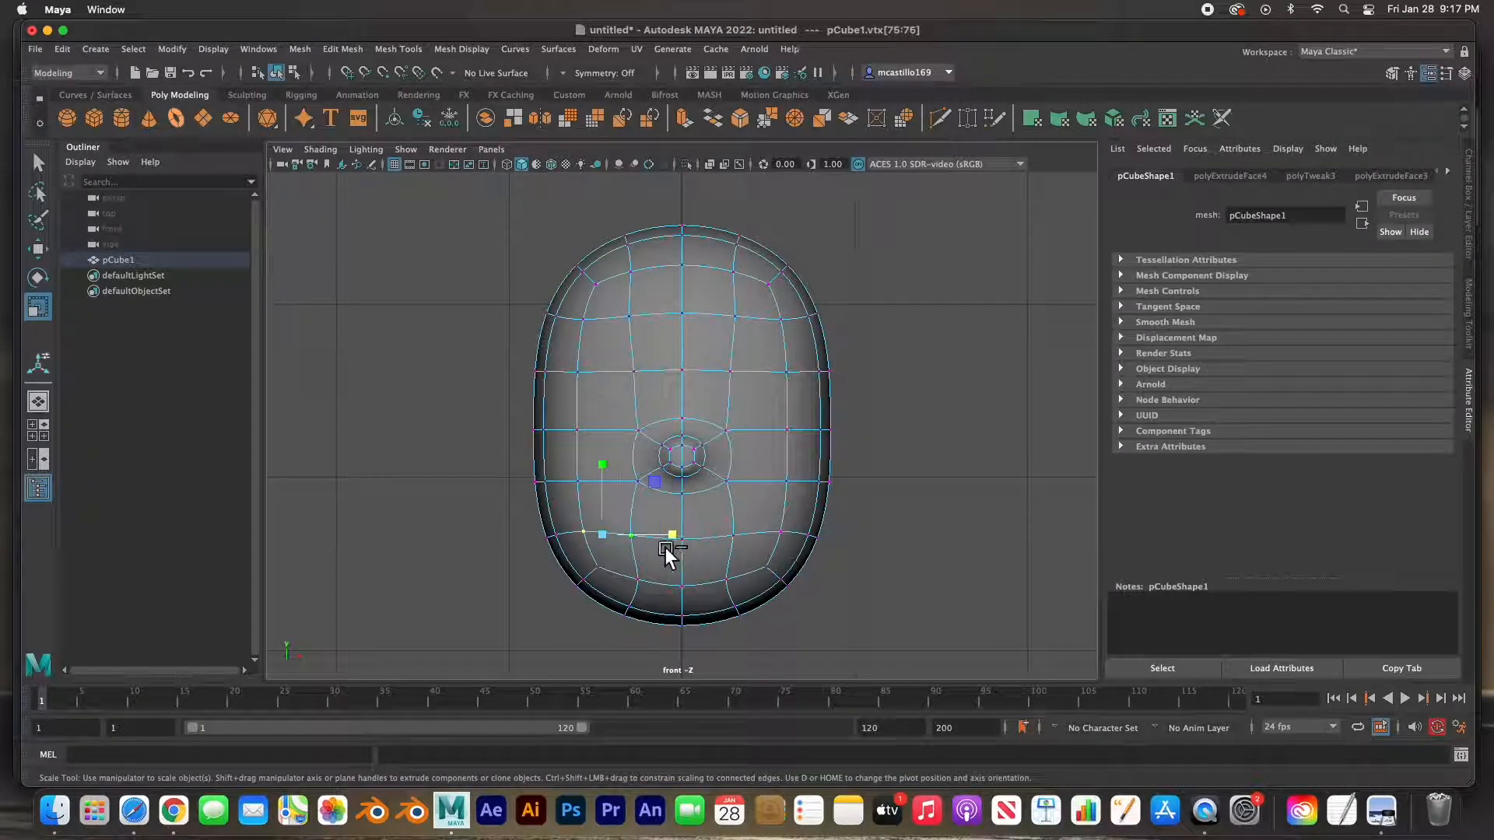
shift+click(735, 542)
shift+click(785, 534)
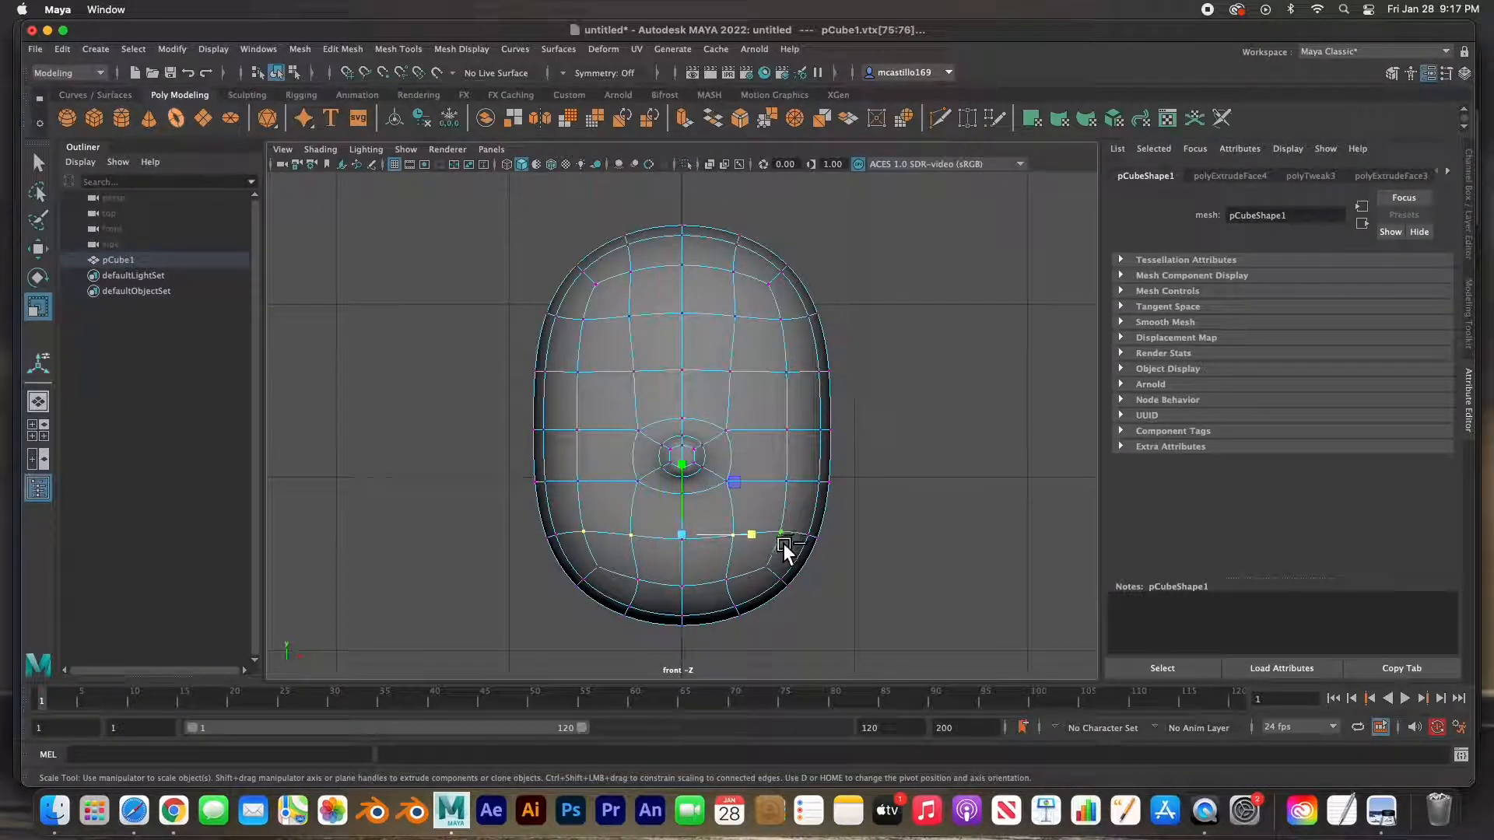
mouse_move(761, 539)
mouse_down()
mouse_move(790, 540)
mouse_move(767, 543)
mouse_up()
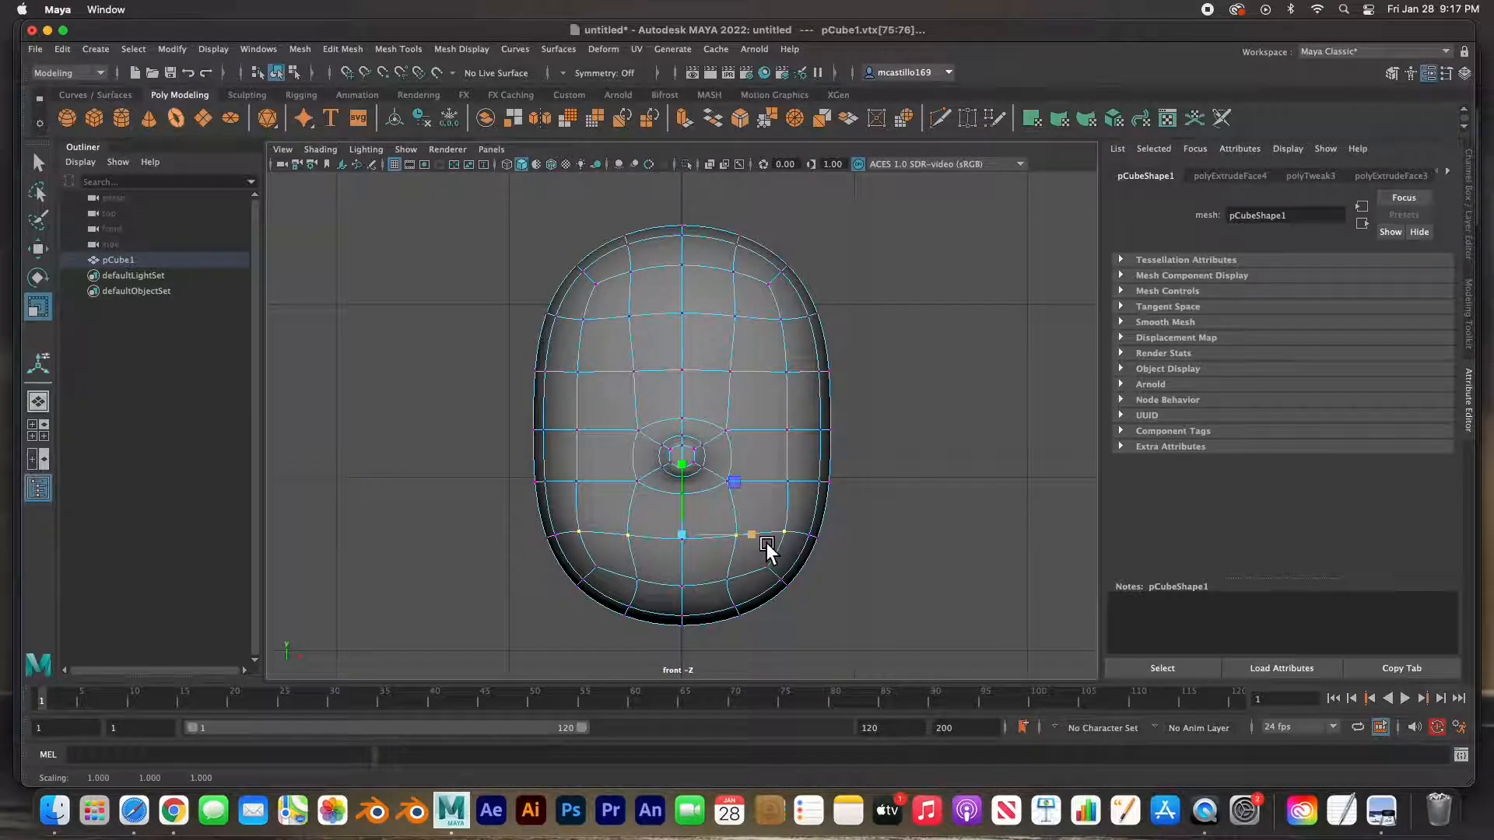
- Extrude the four central faces below the nose twice, scaling each extrusion inward to form concentric mouth loops
right_drag(815, 483, 792, 435)
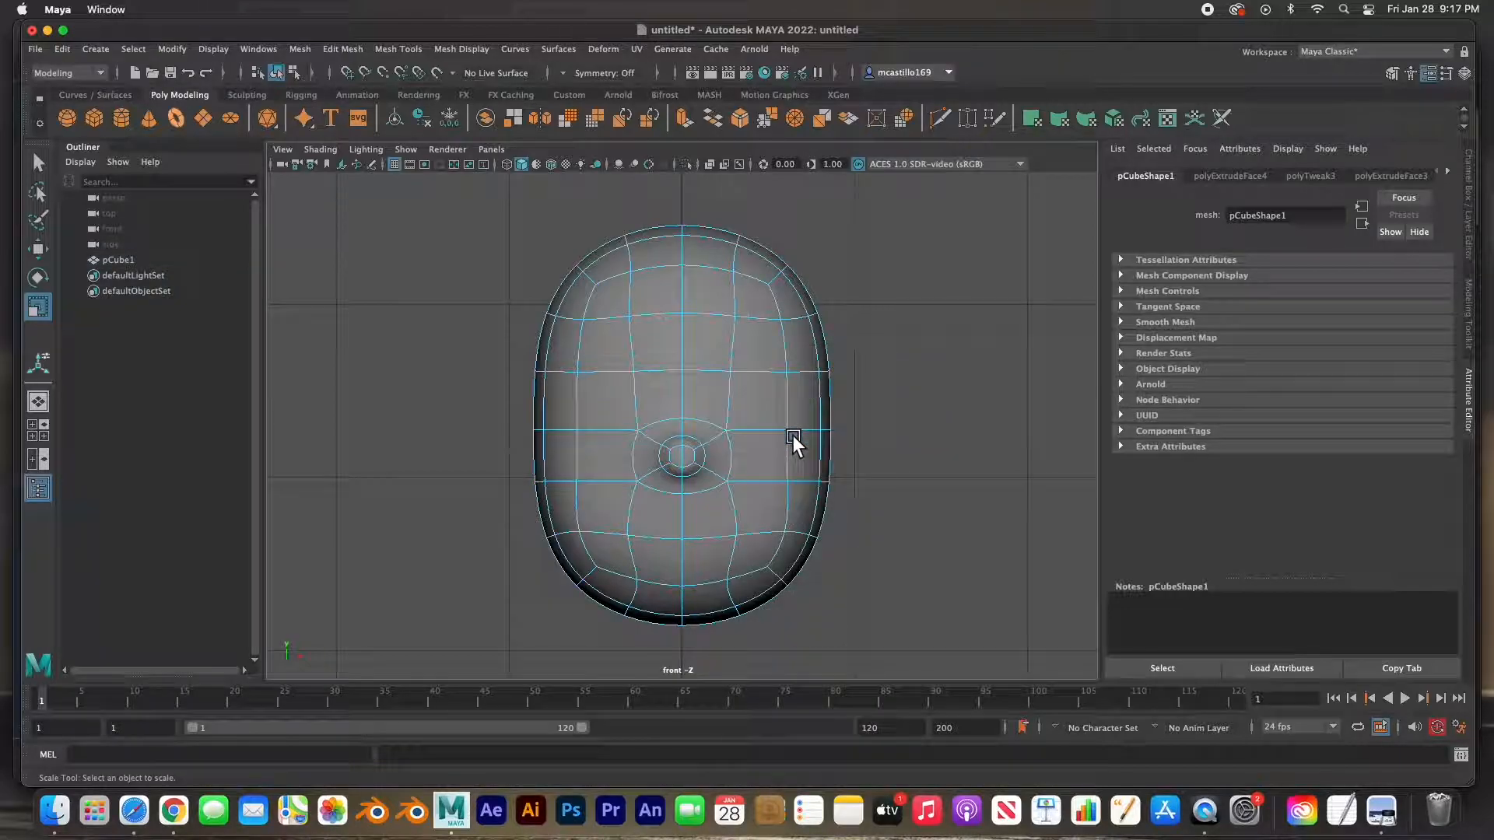
click(721, 511)
shift+click(716, 555)
shift+click(670, 557)
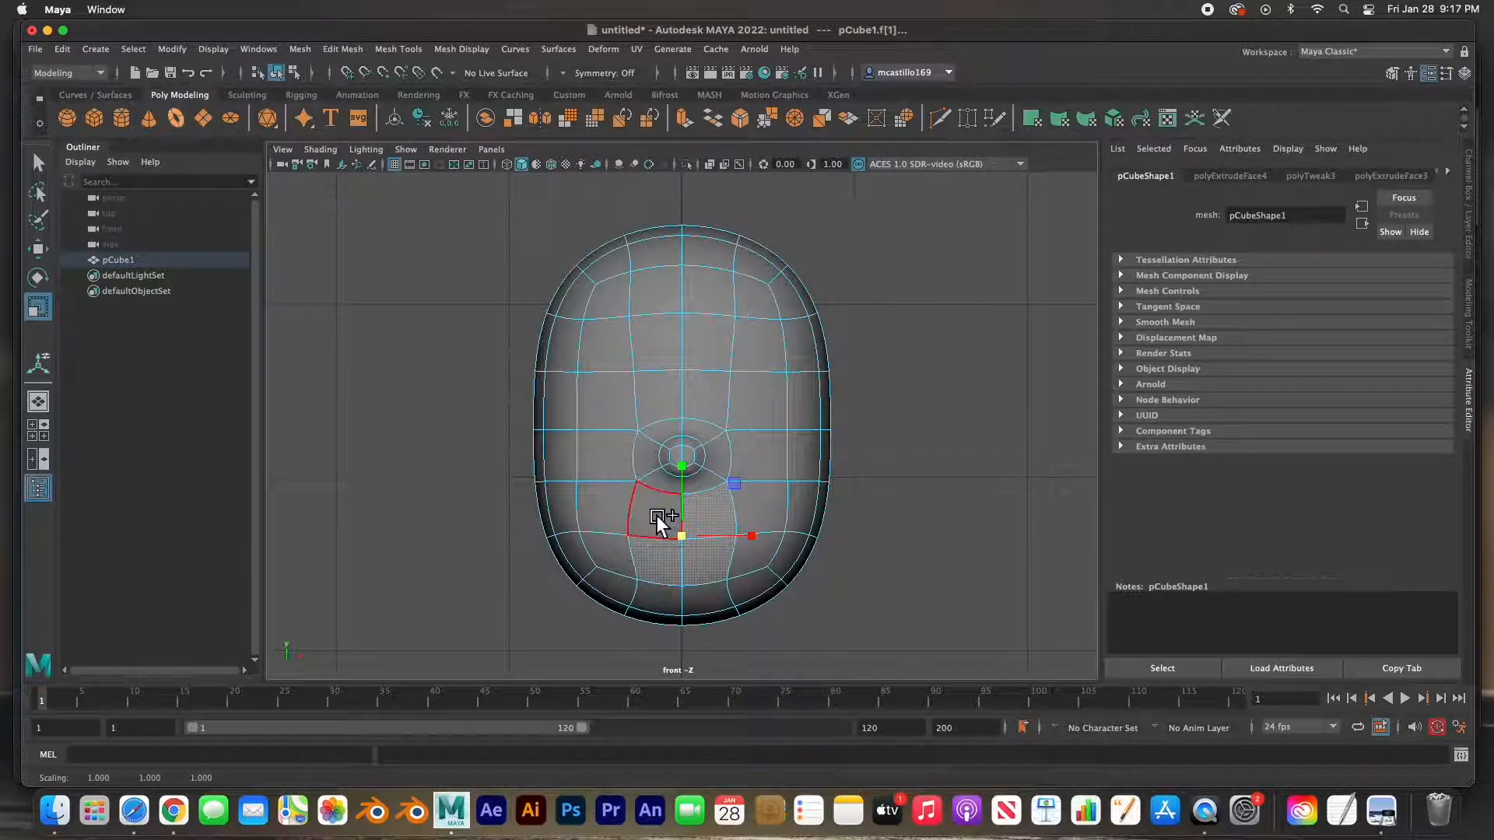
shift+click(656, 515)
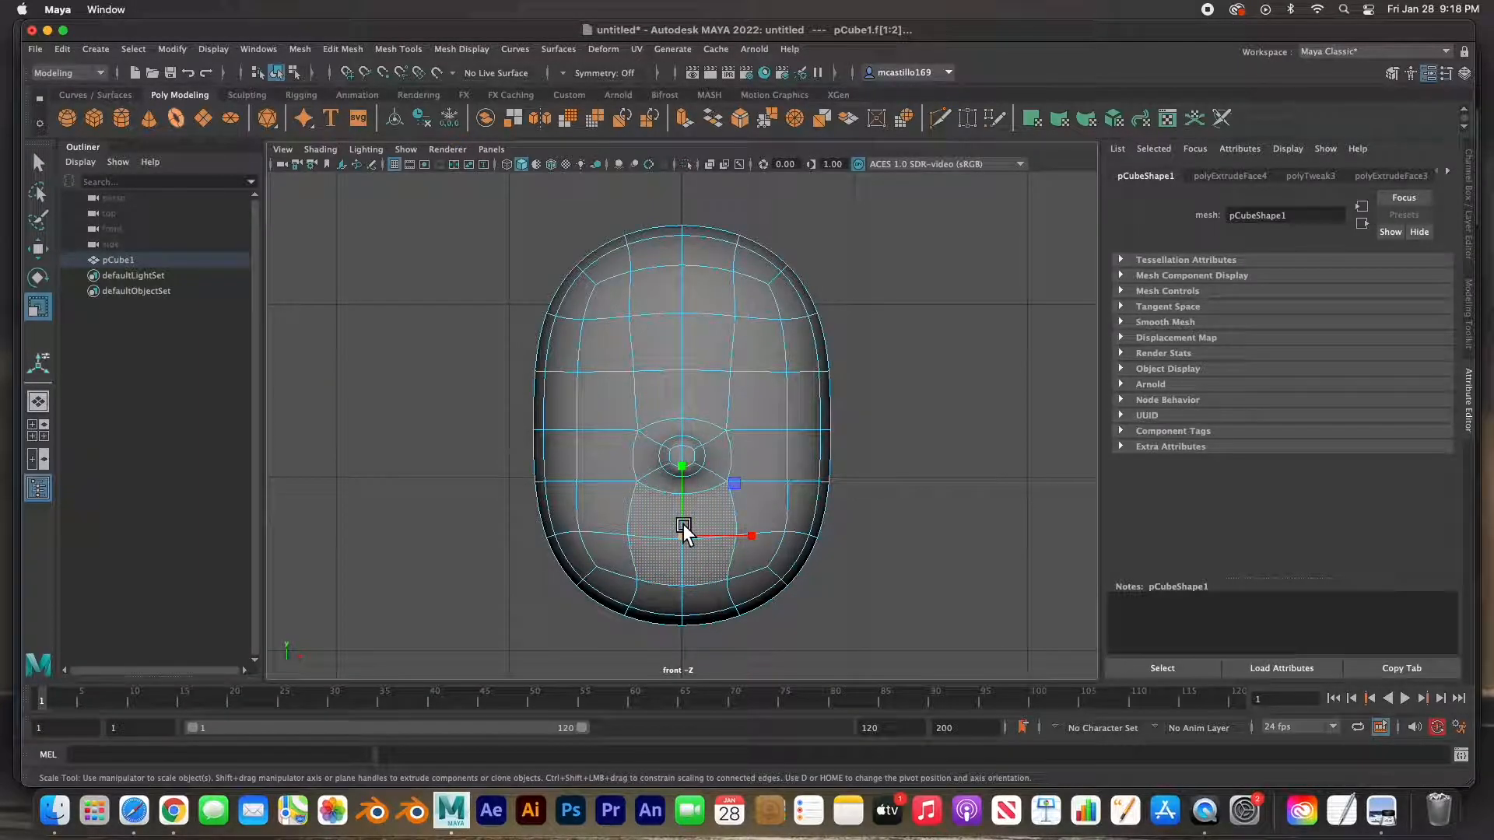
shift+drag(689, 540, 672, 546)
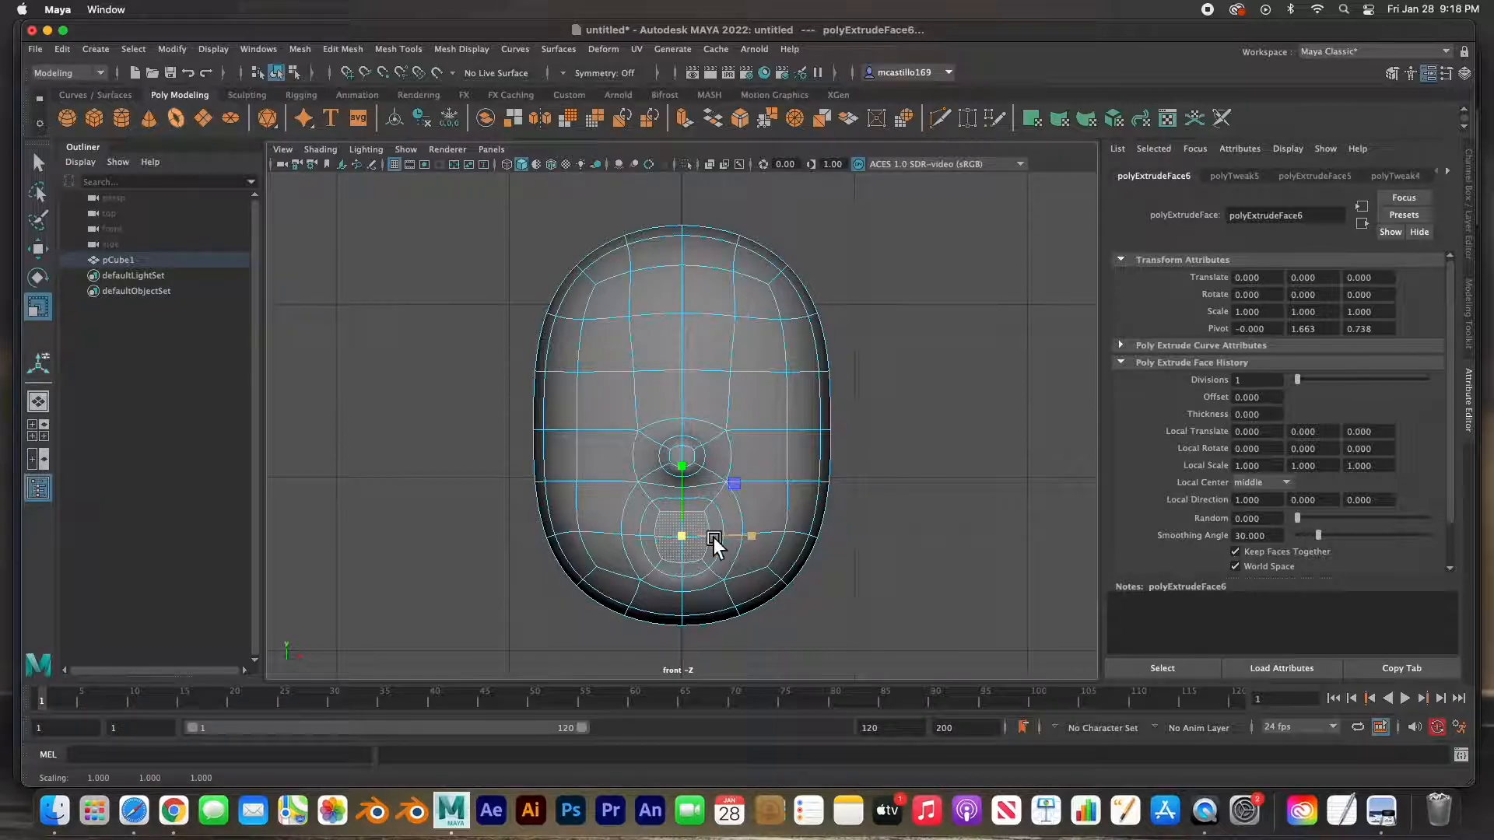
- In the perspective view, extrude the inner mouth faces backward into the head to open a mouth cavity
key(space)
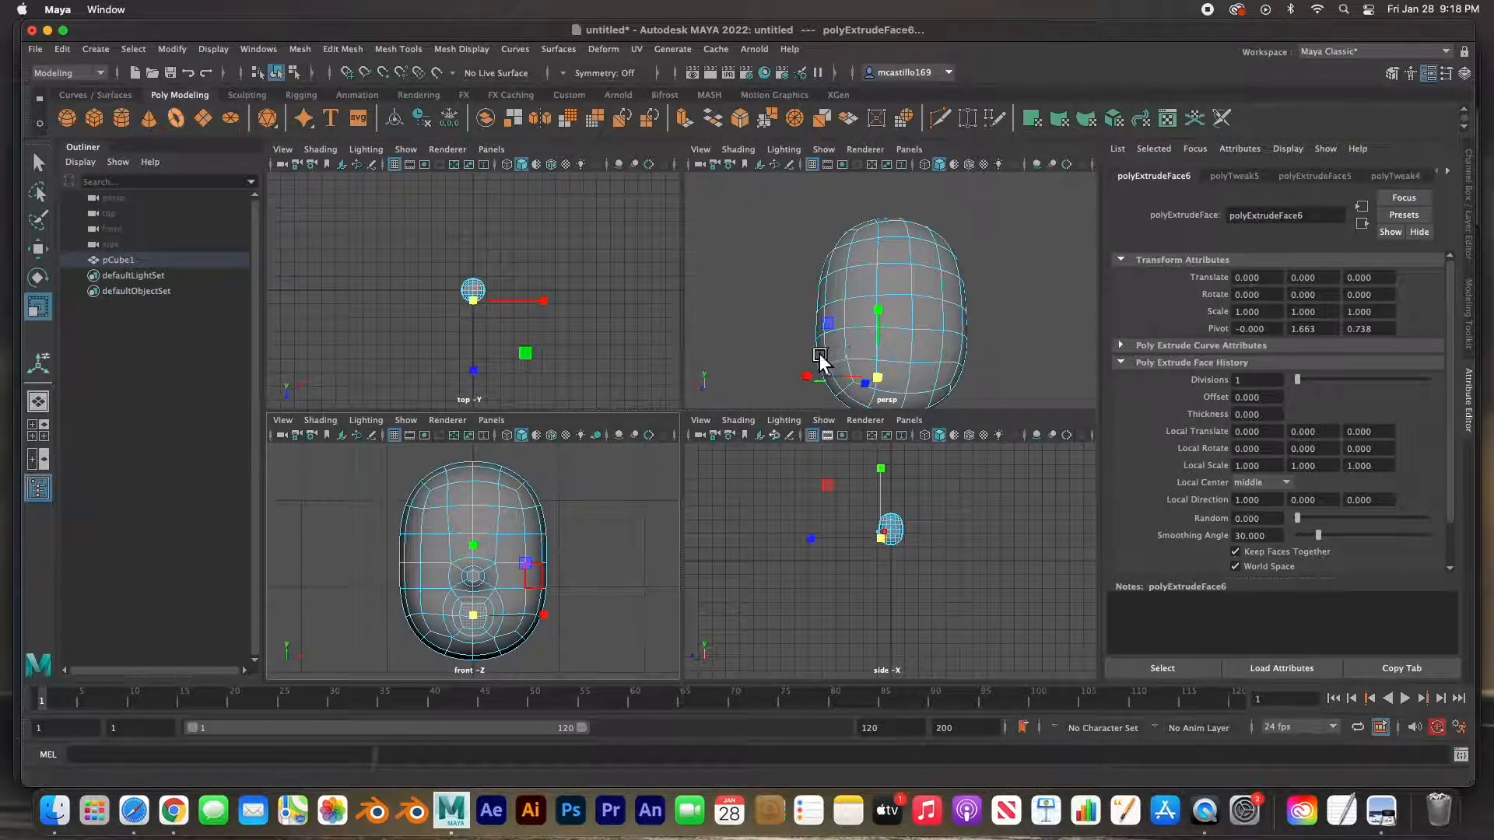
alt+drag(805, 354, 1033, 366)
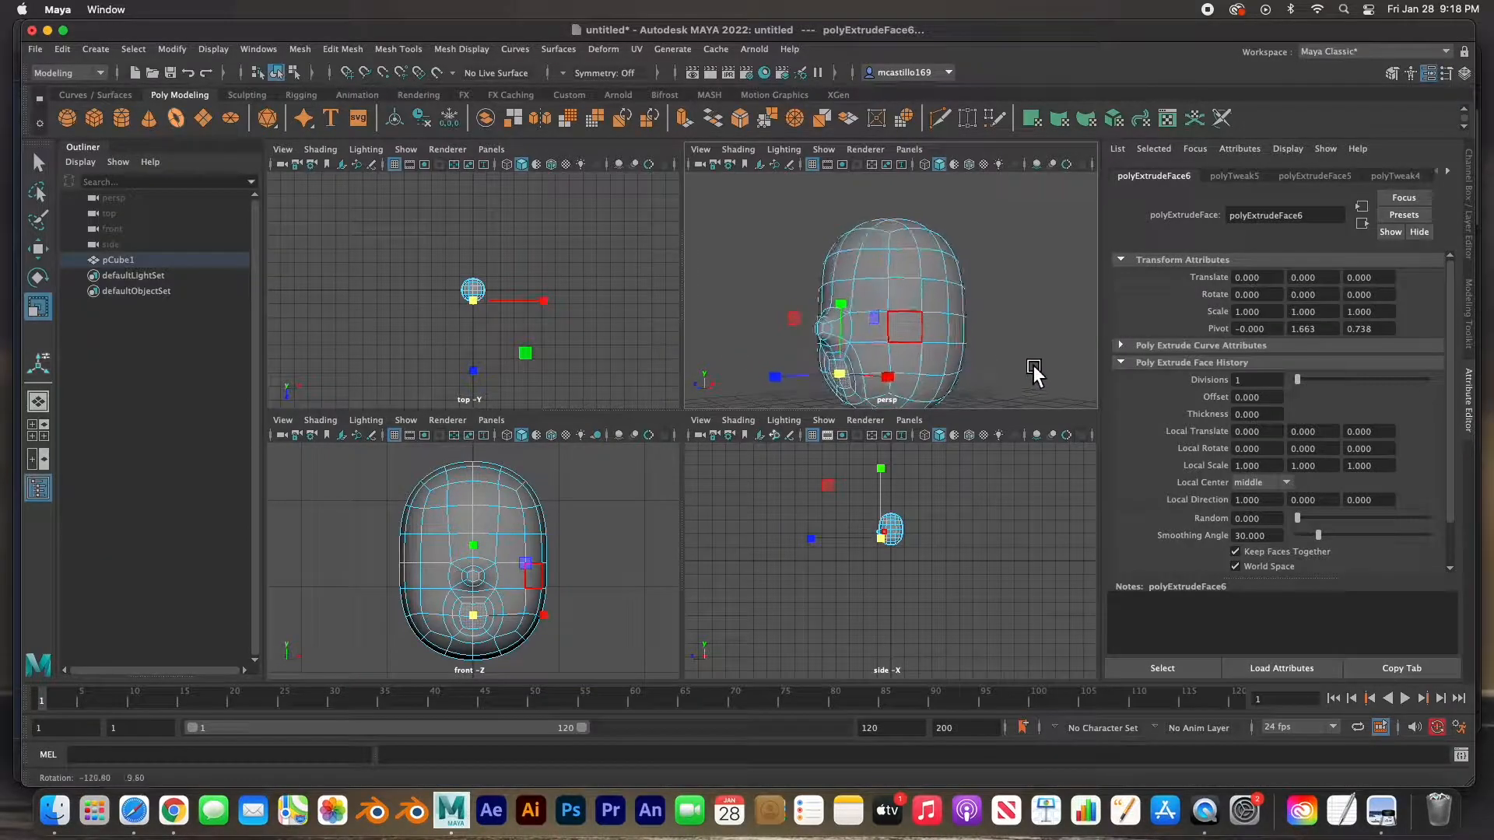
key(space)
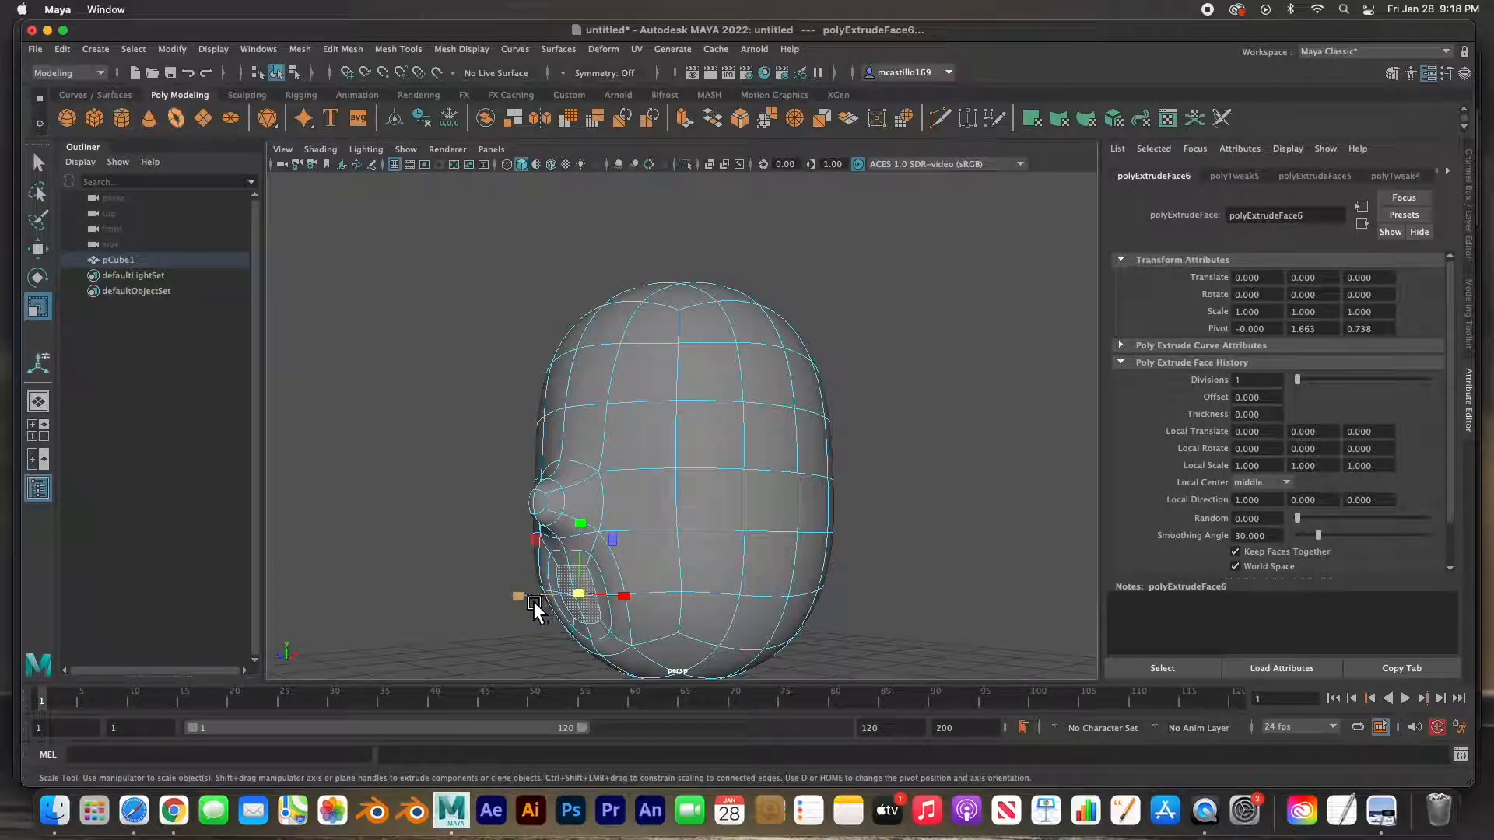
key(w)
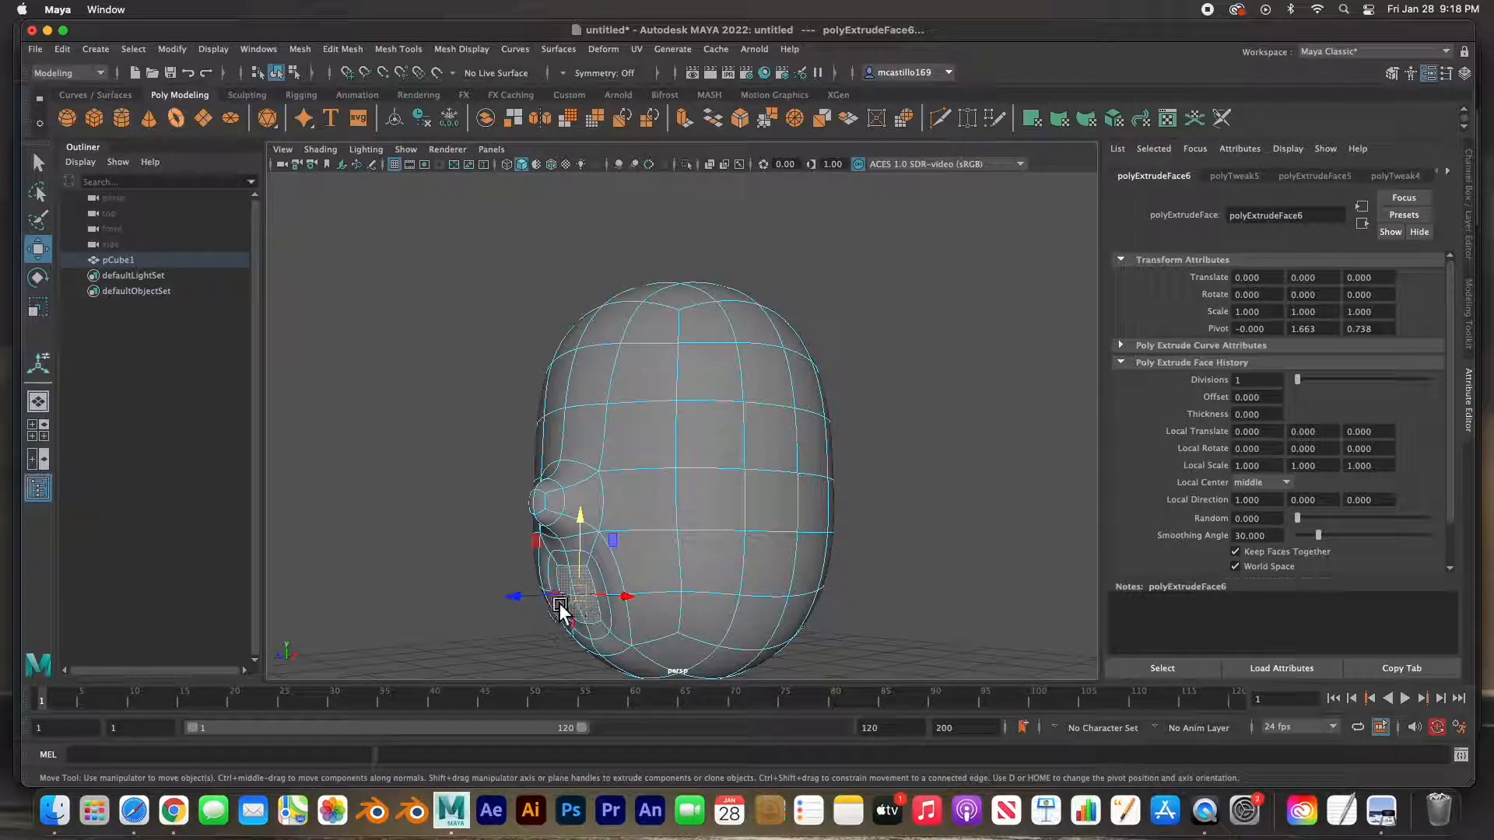
shift+drag(520, 599, 647, 599)
key(r)
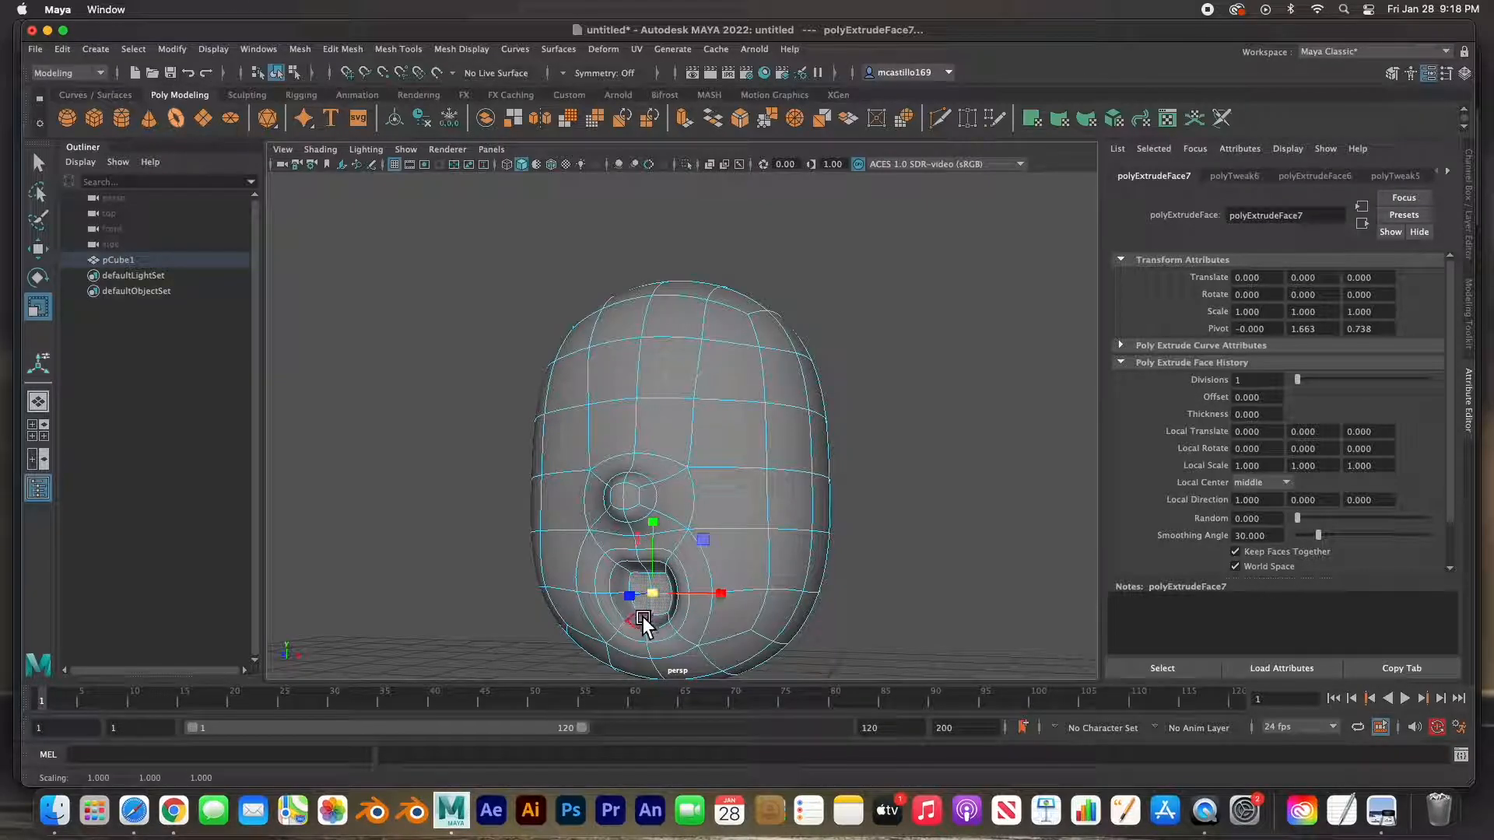
- Extrude the mouth cavity's back faces deeper into the head and scale them down to about 0.605
key(w)
shift+drag(633, 601, 665, 599)
key(r)
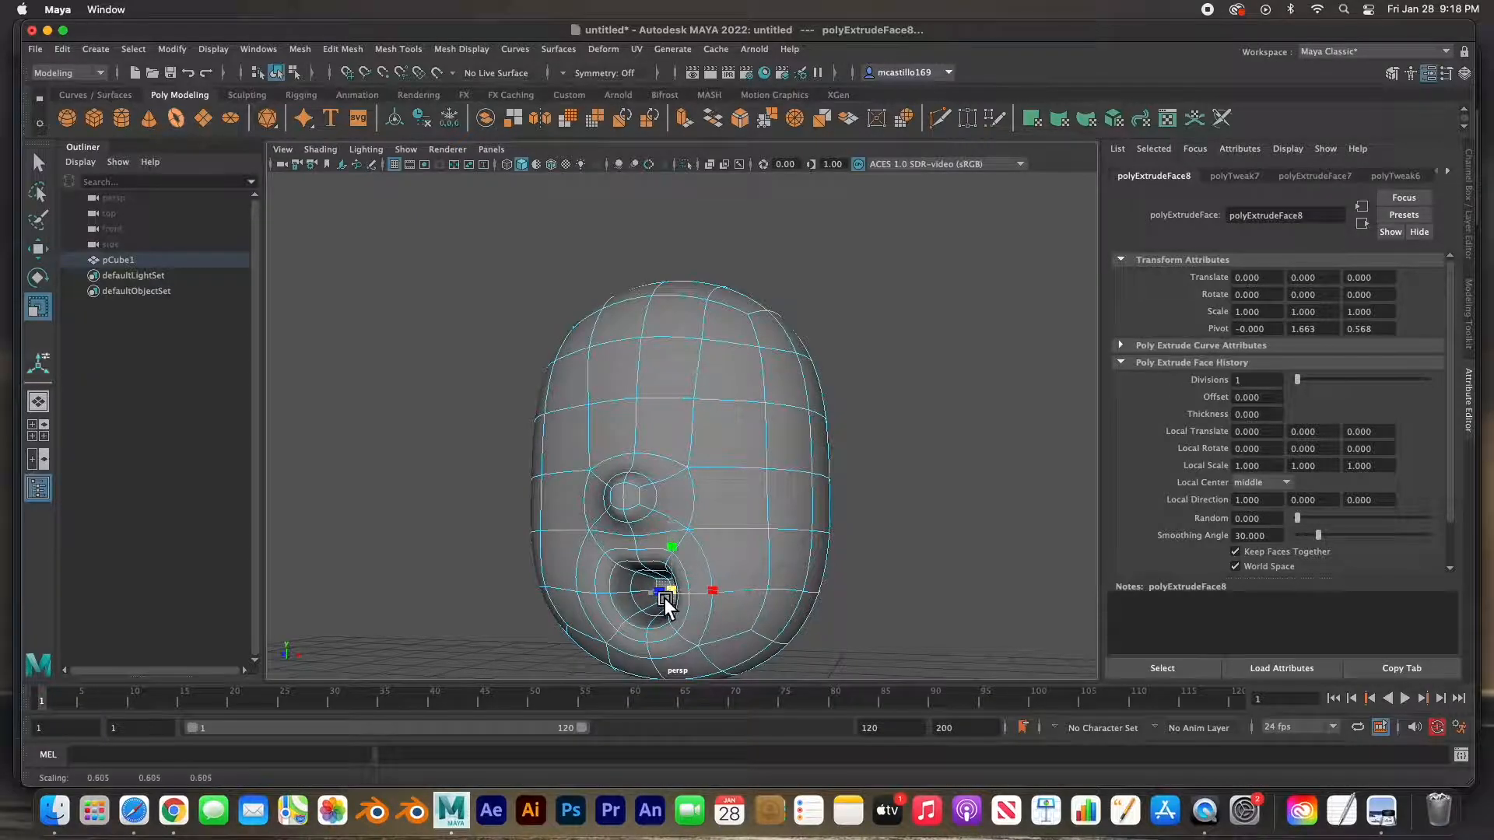
click(445, 529)
mouse_move(584, 586)
alt+mouse_down()
mouse_move(643, 585)
mouse_move(593, 568)
mouse_move(610, 587)
alt+mouse_up()
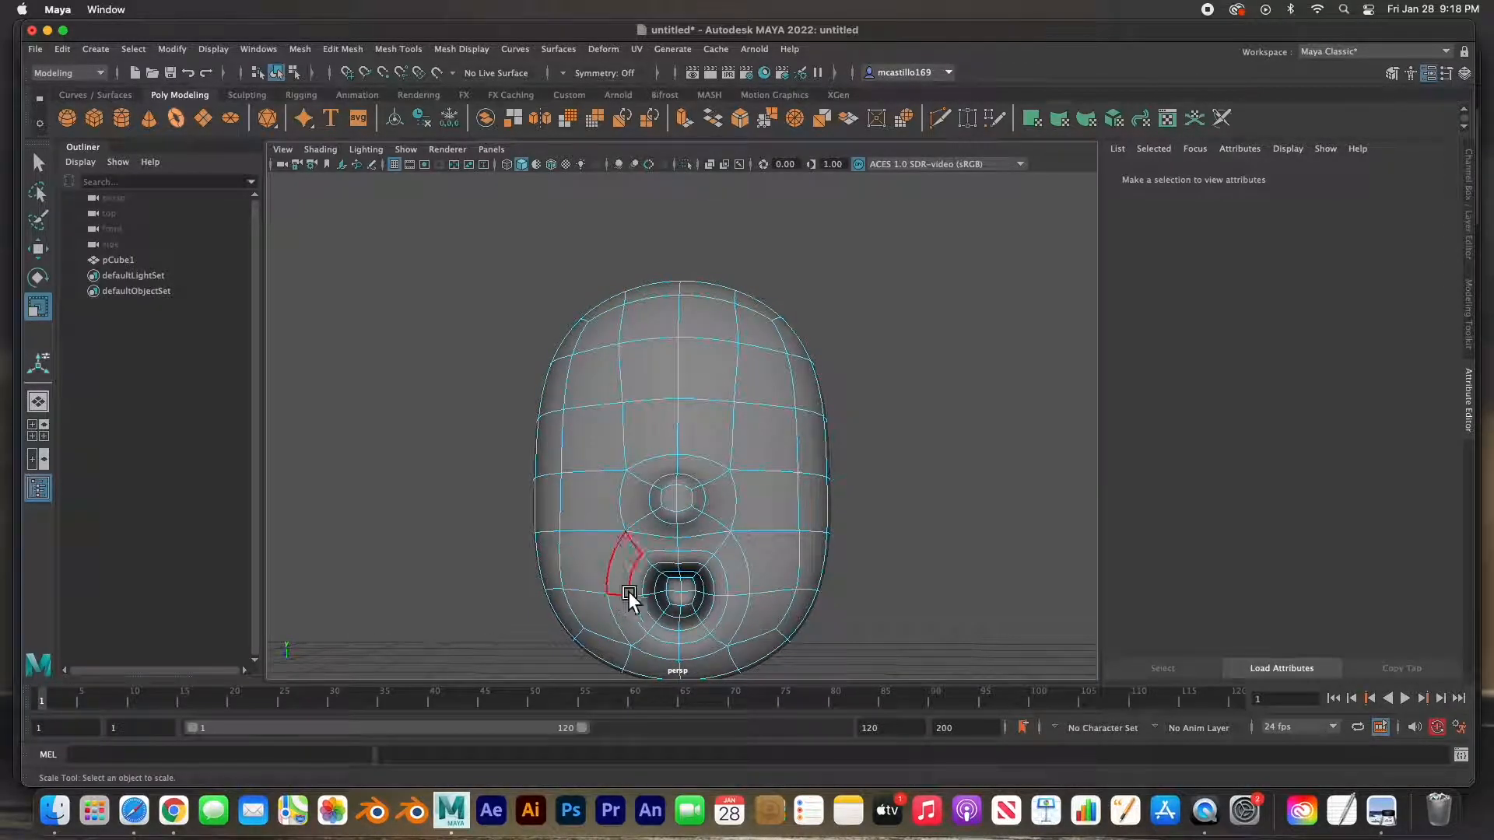
- In the front view, select the horizontal row of vertices through the mouth's middle and scale it outward to widen the mouth
key(space)
key(space)
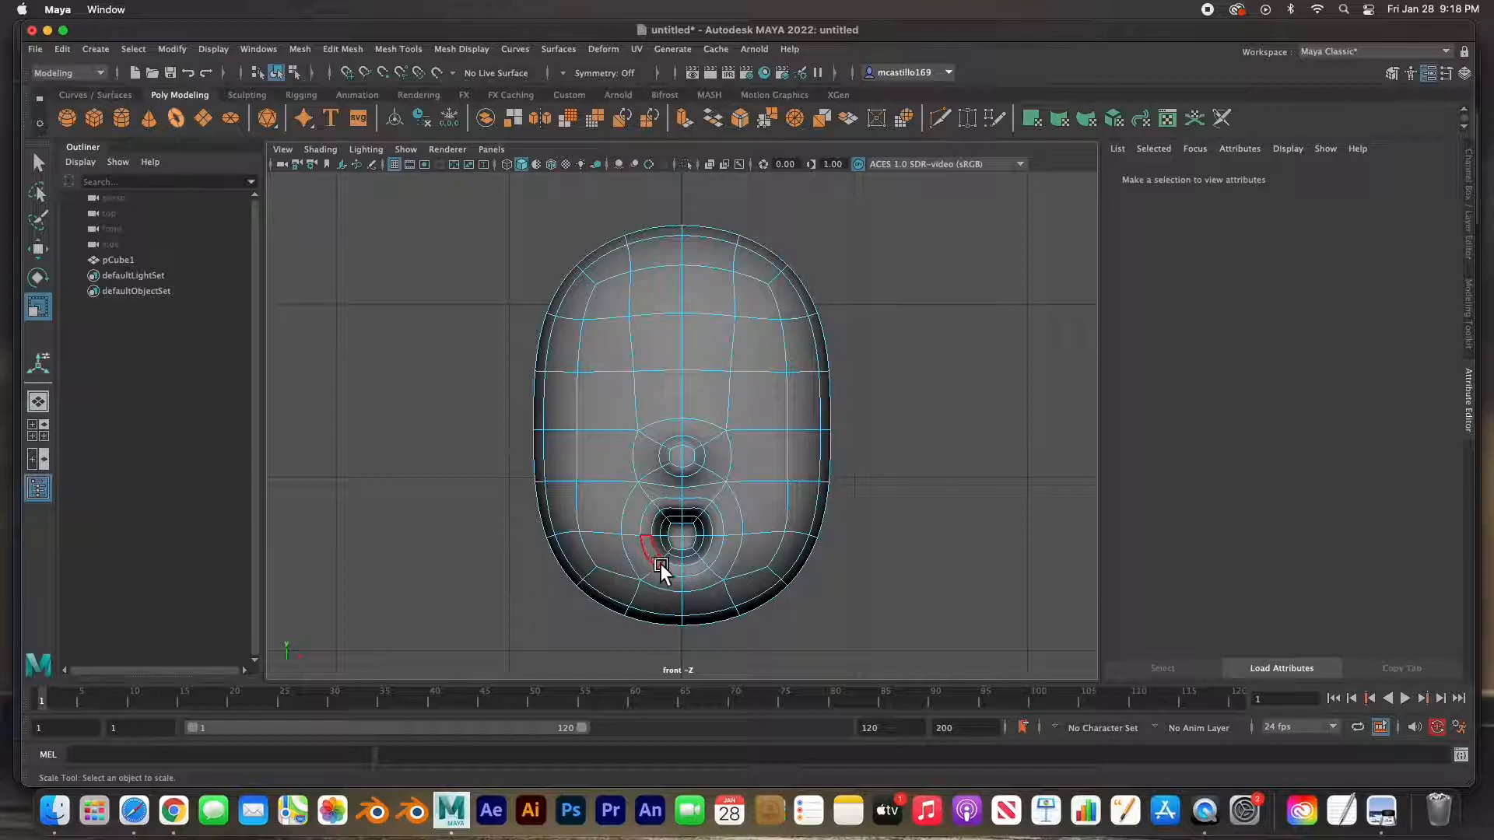
right_drag(667, 550, 588, 398)
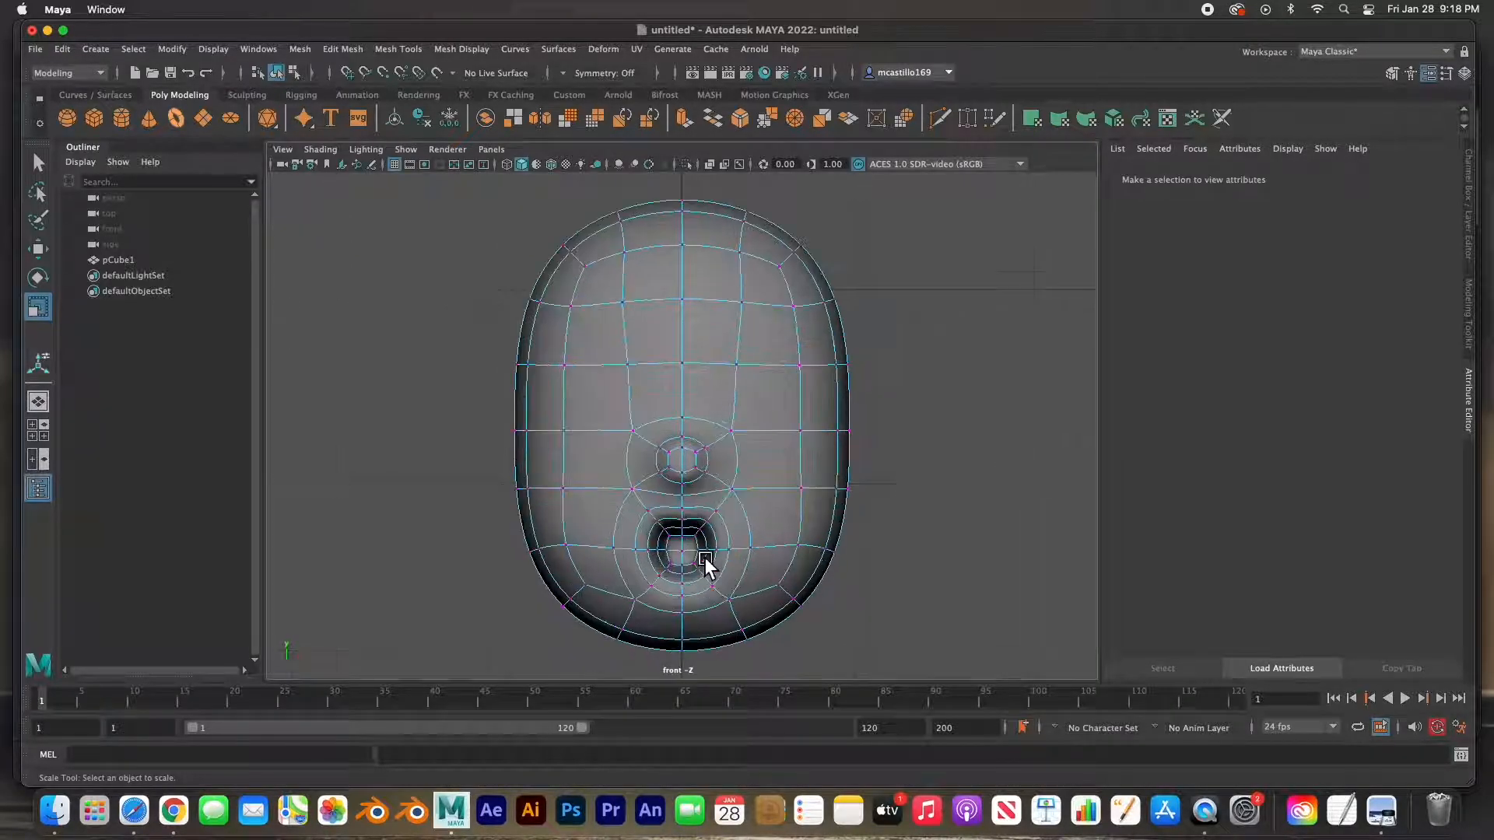
scroll(705, 558, up, 3)
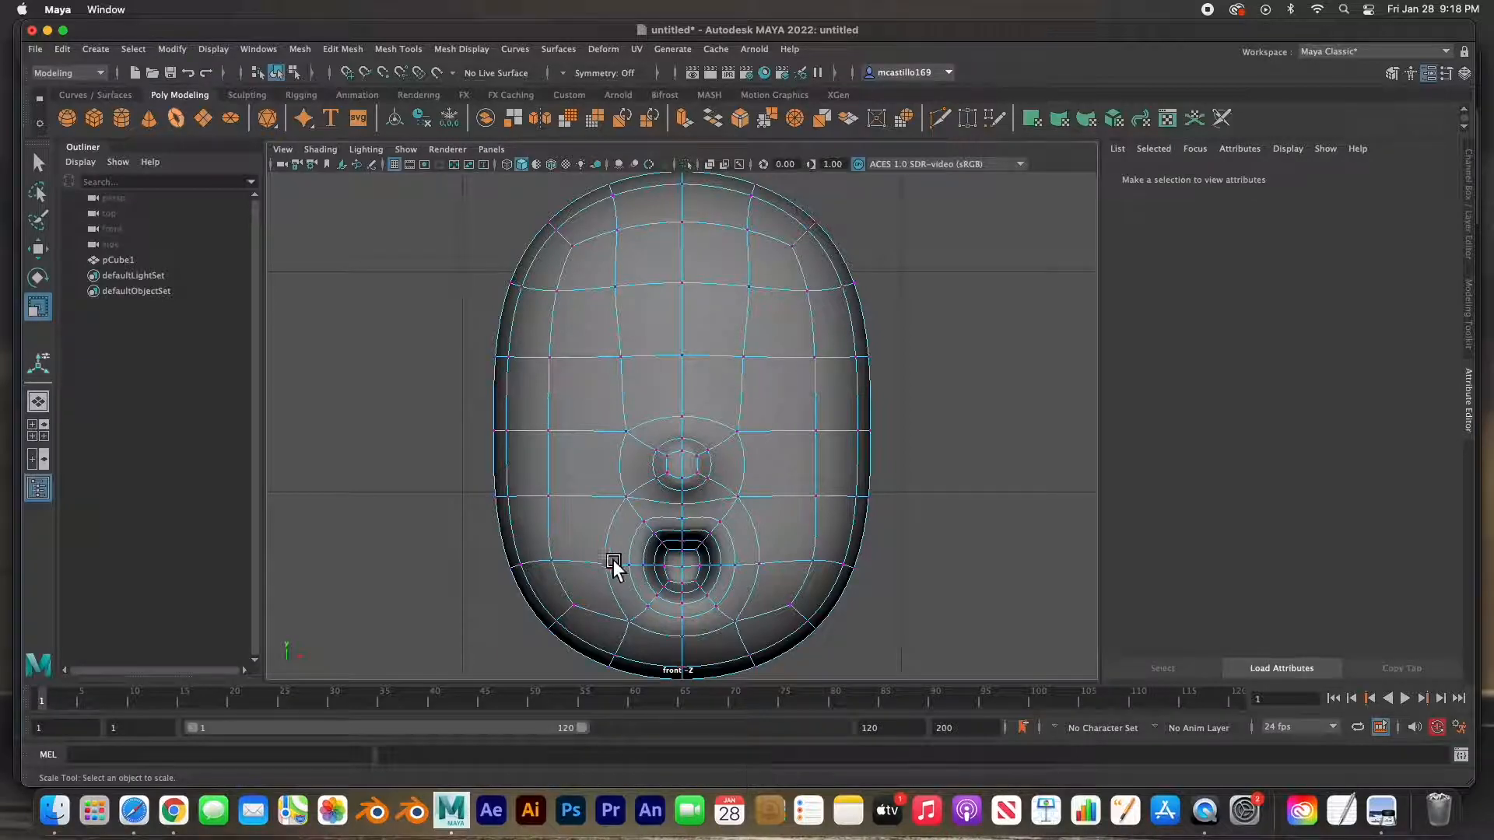
drag(672, 572, 698, 577)
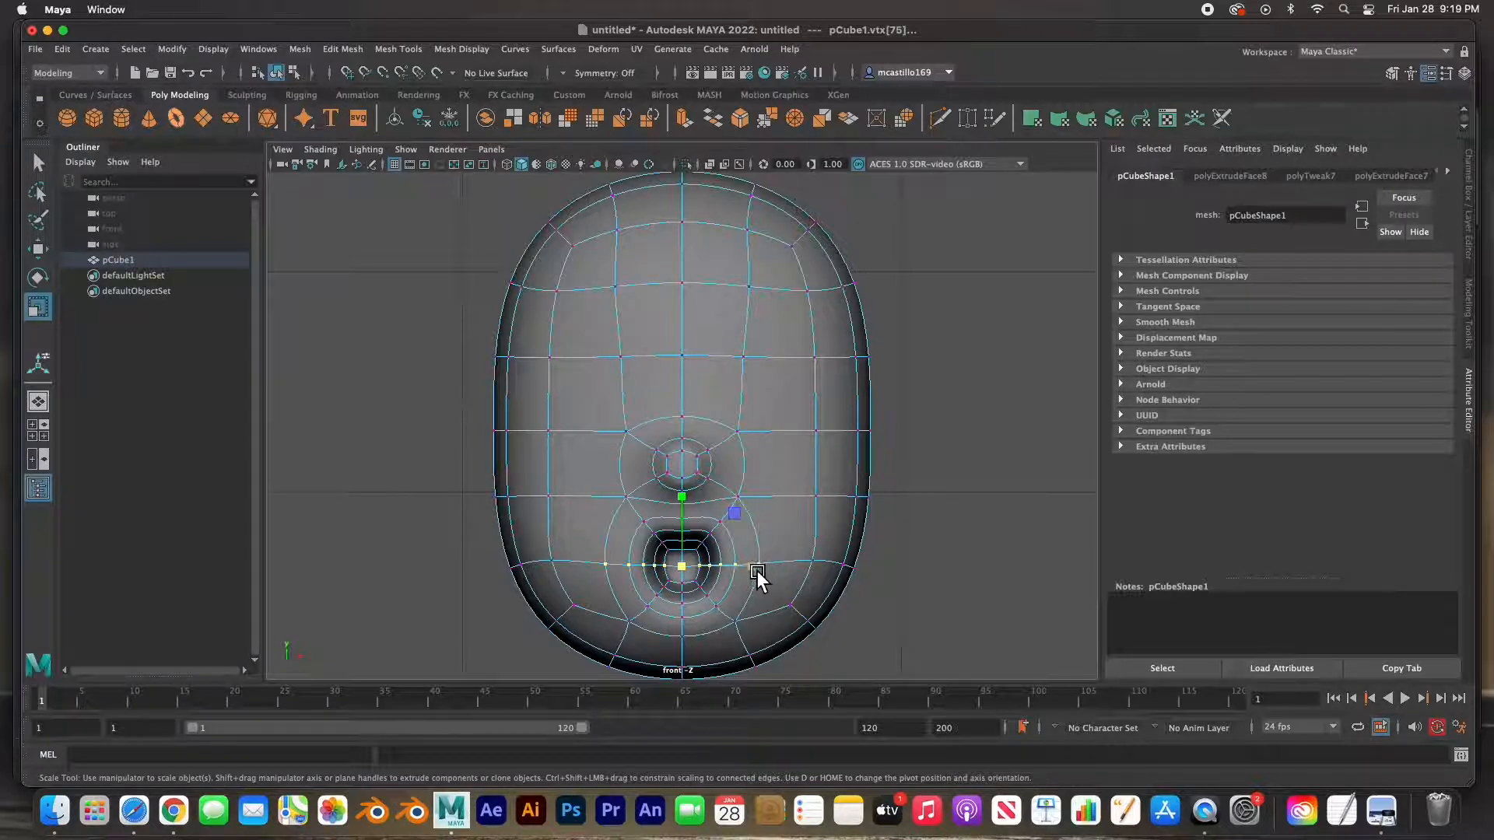
drag(758, 571, 773, 571)
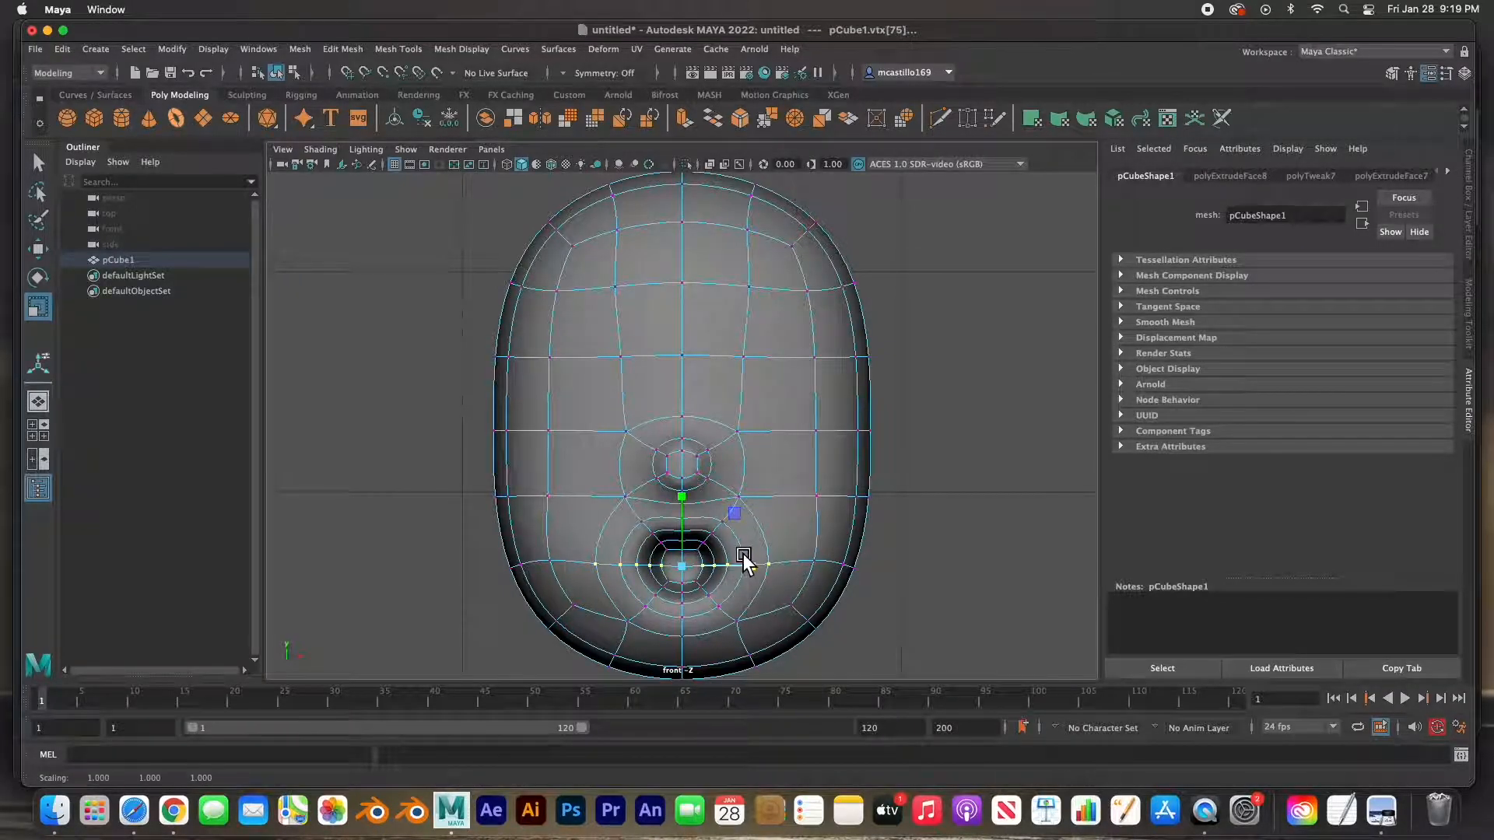
drag(743, 553, 711, 571)
- In the side view, move the lower-lip vertices at the front of the head slightly forward and down
key(space)
key(space)
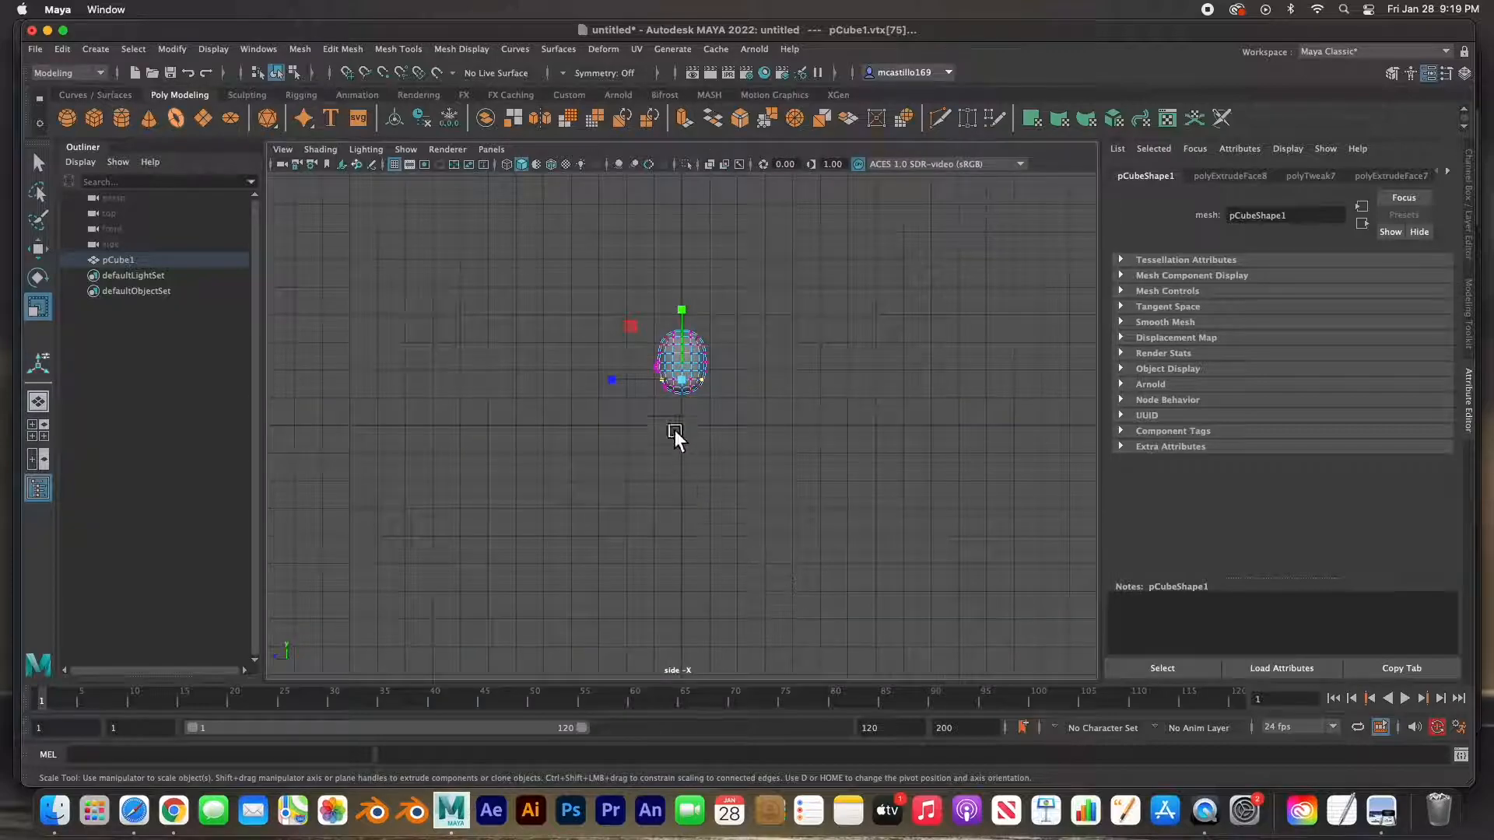
scroll(683, 394, up, 5)
scroll(683, 394, up, 4)
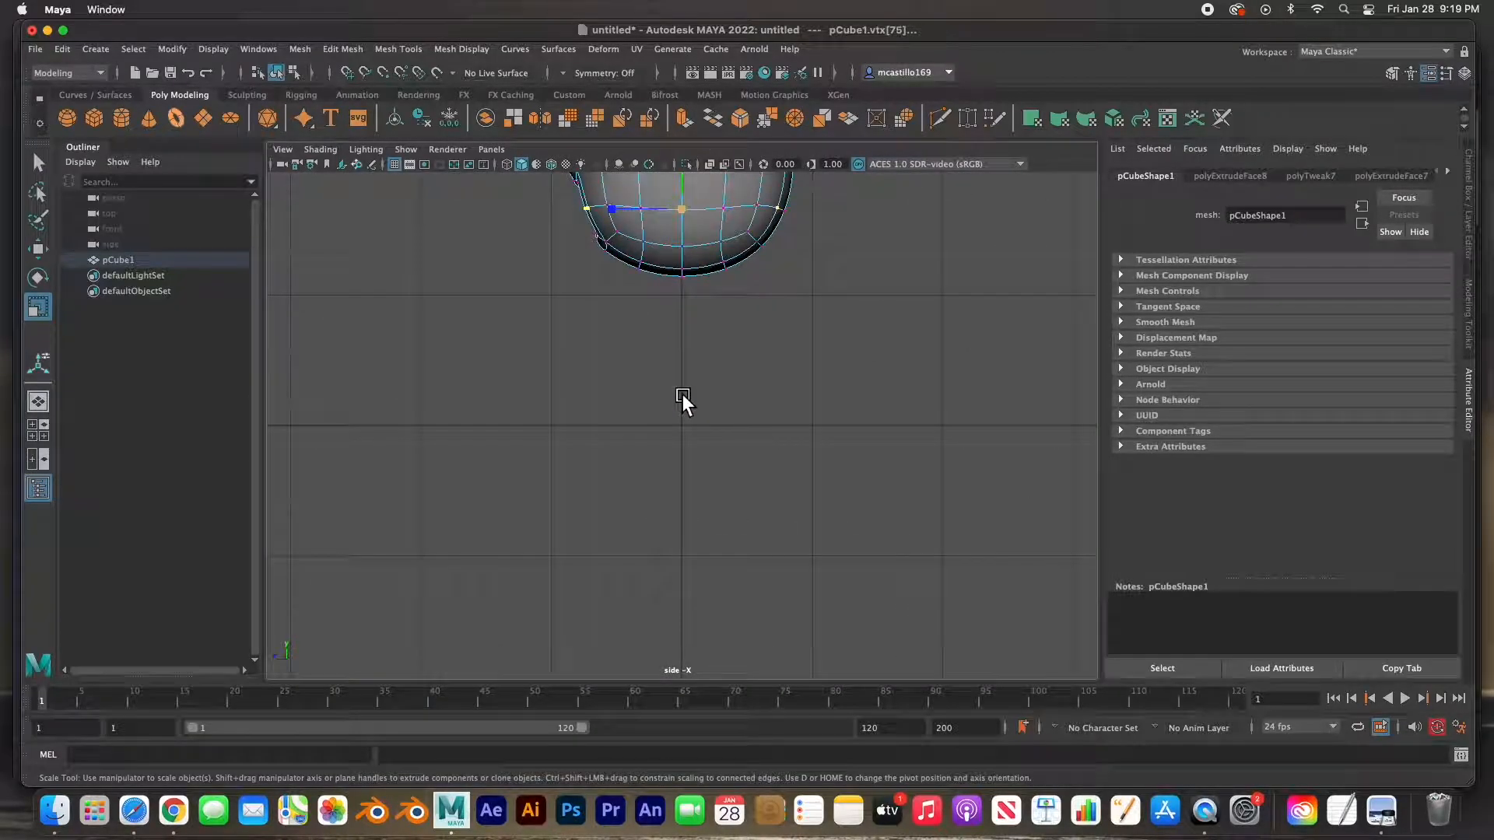
key(a)
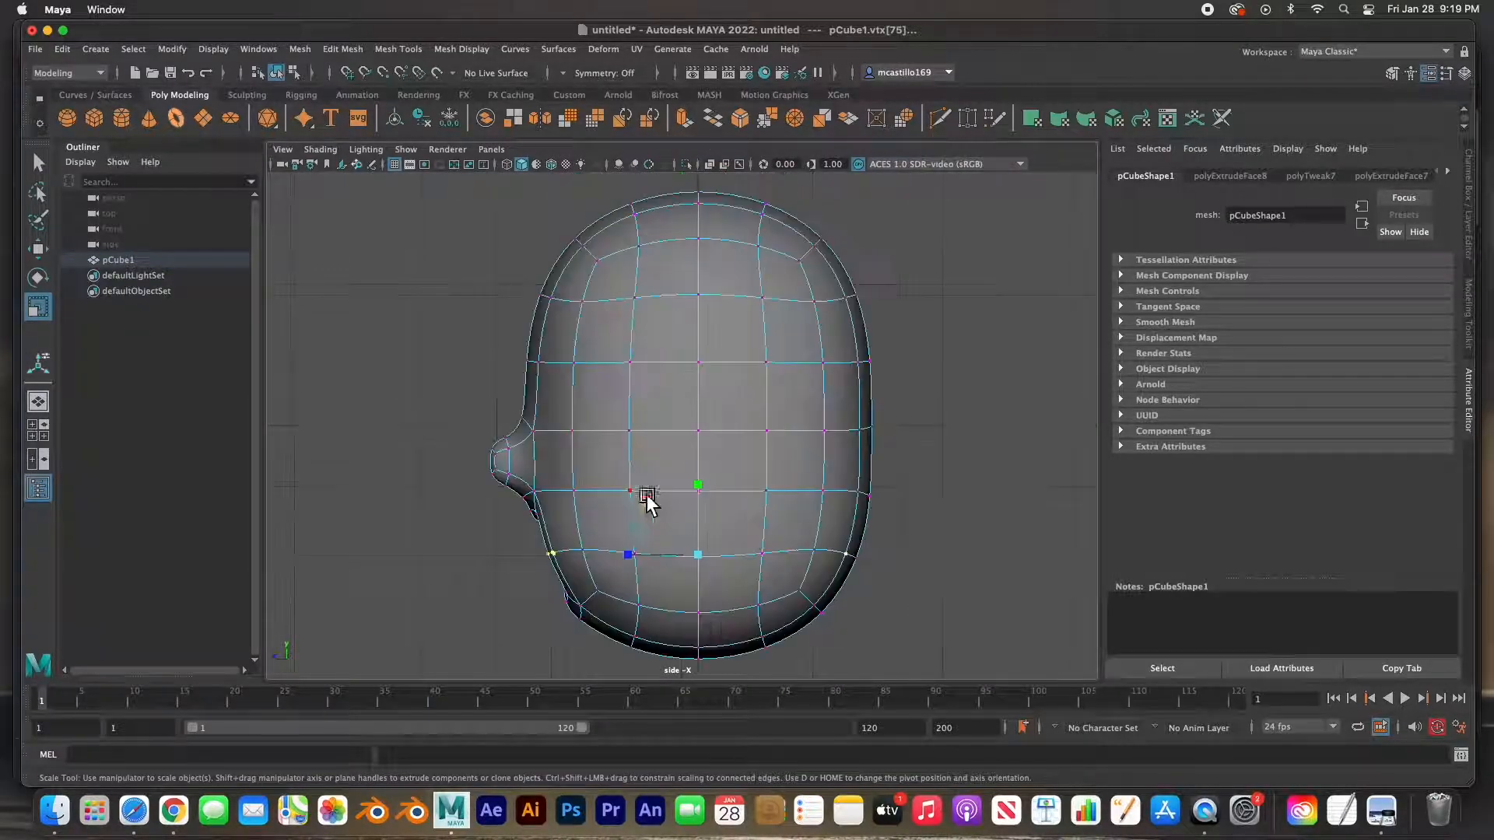
drag(533, 646, 616, 583)
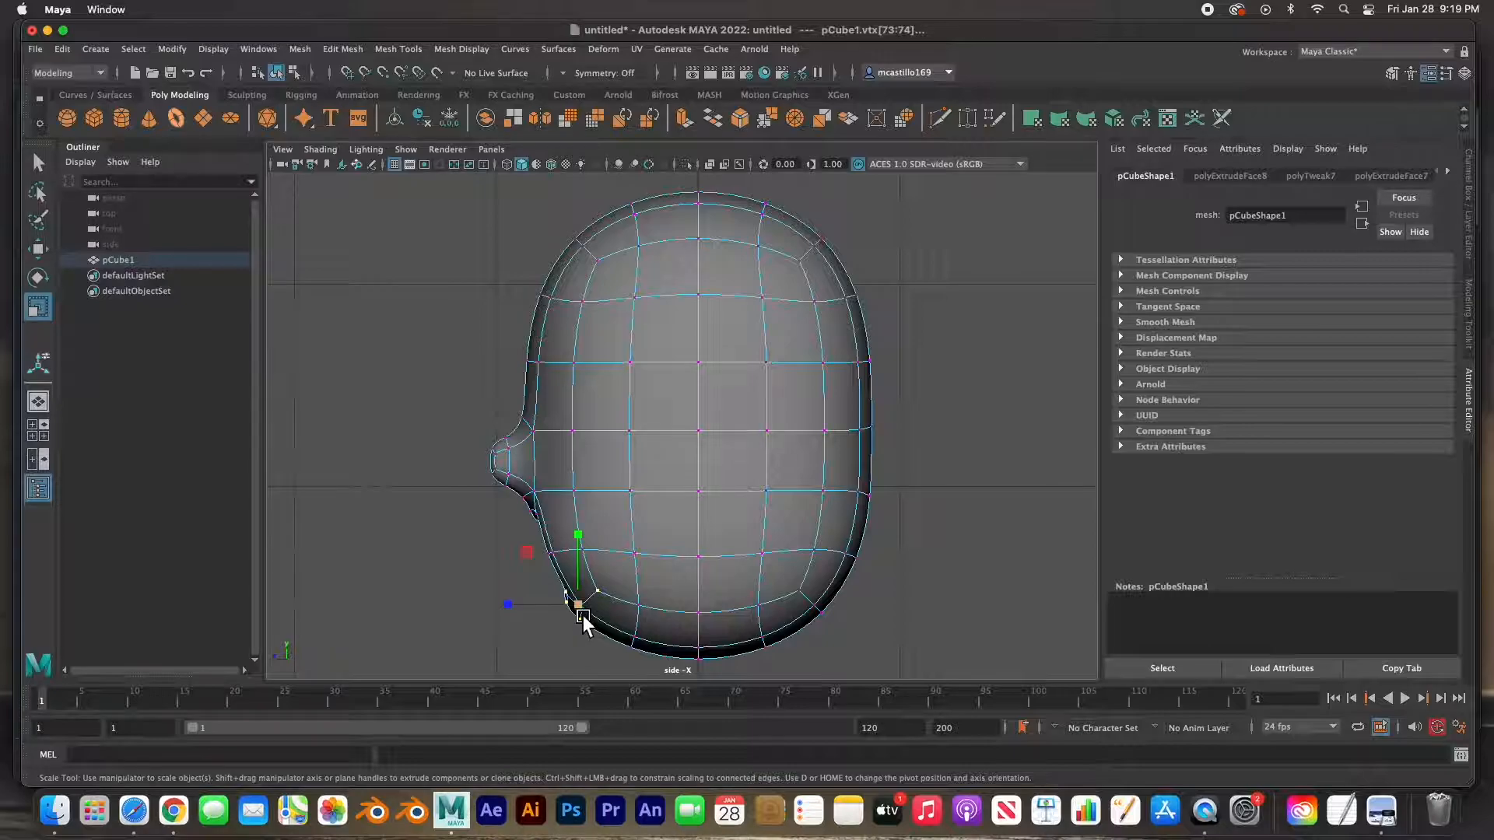
key(w)
drag(582, 614, 571, 619)
click(470, 638)
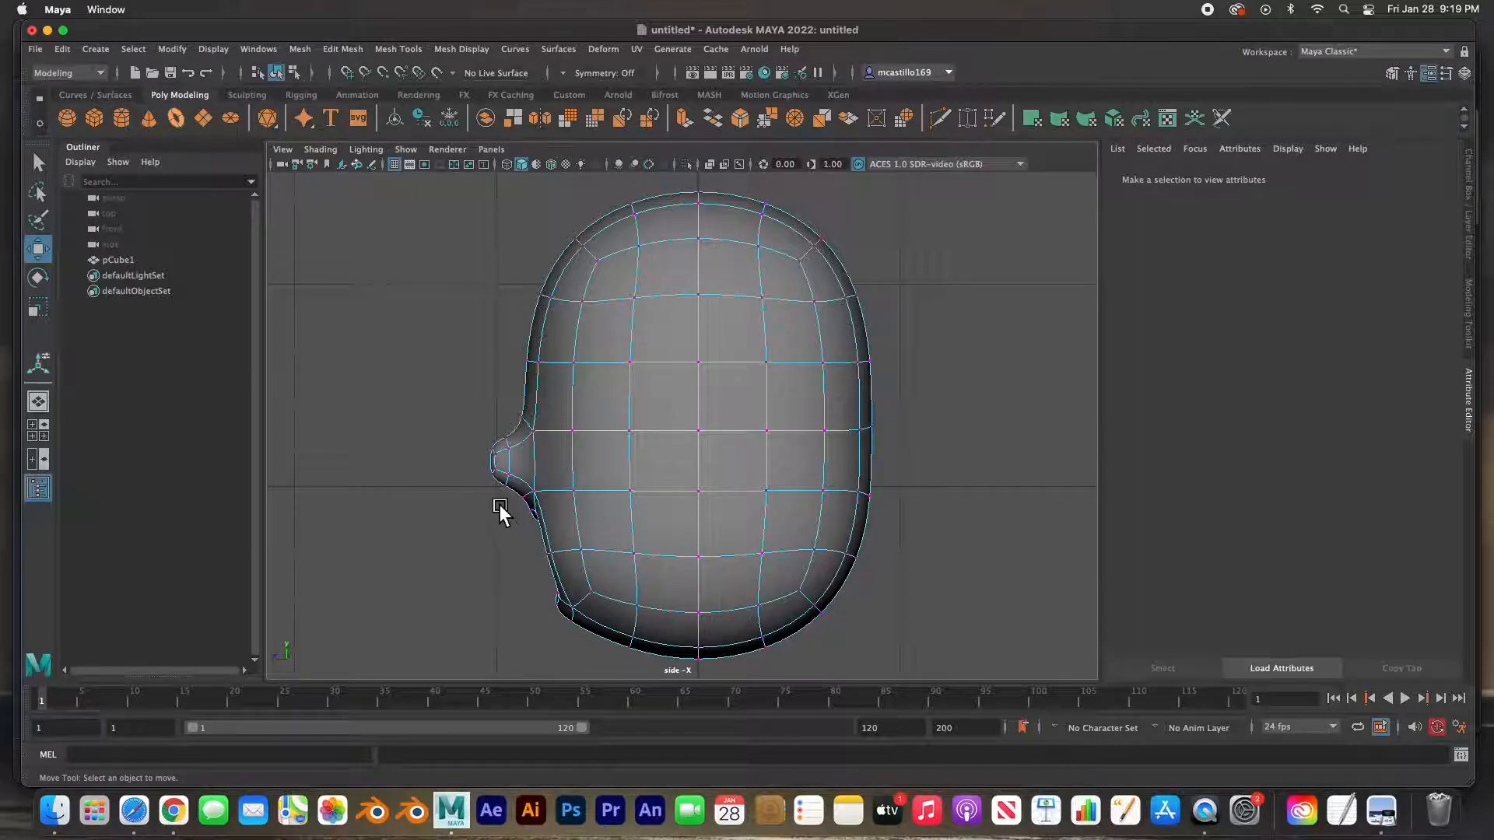
- Create a polygon sphere for an eye and rotate it 90 degrees about X so its pole faces forward
key(space)
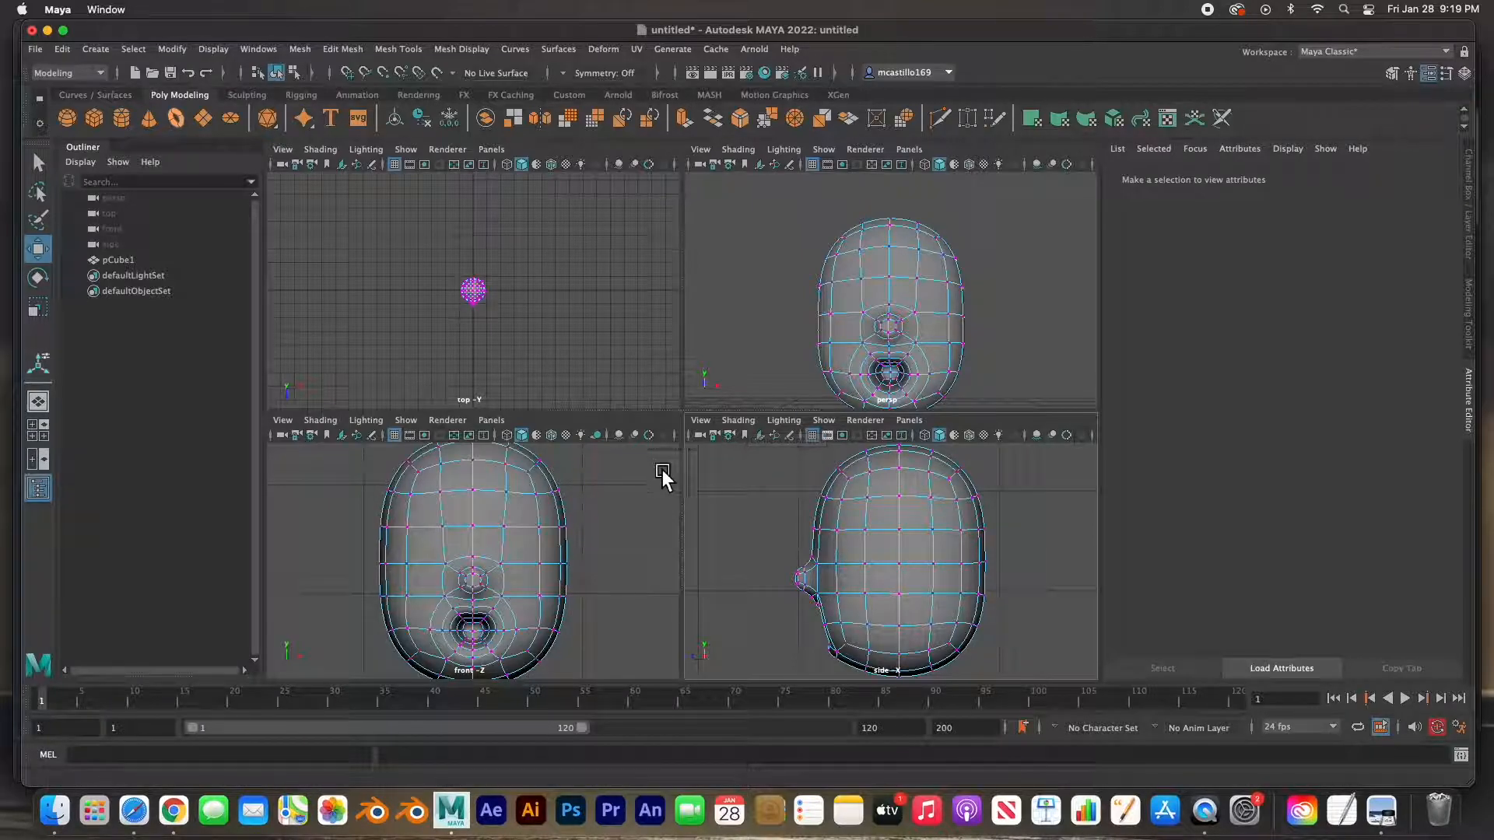
click(70, 122)
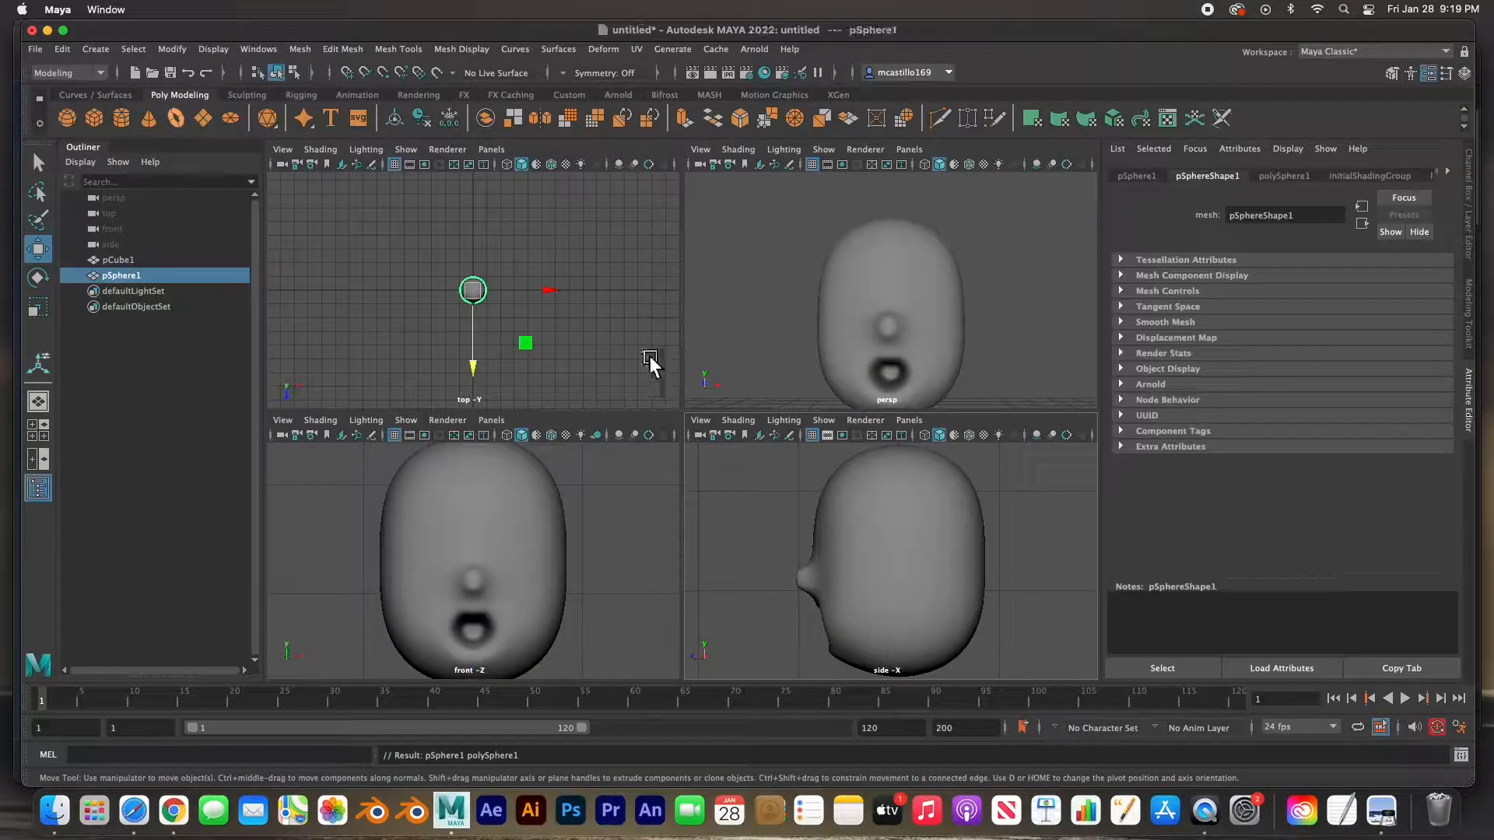
scroll(515, 361, down, 2)
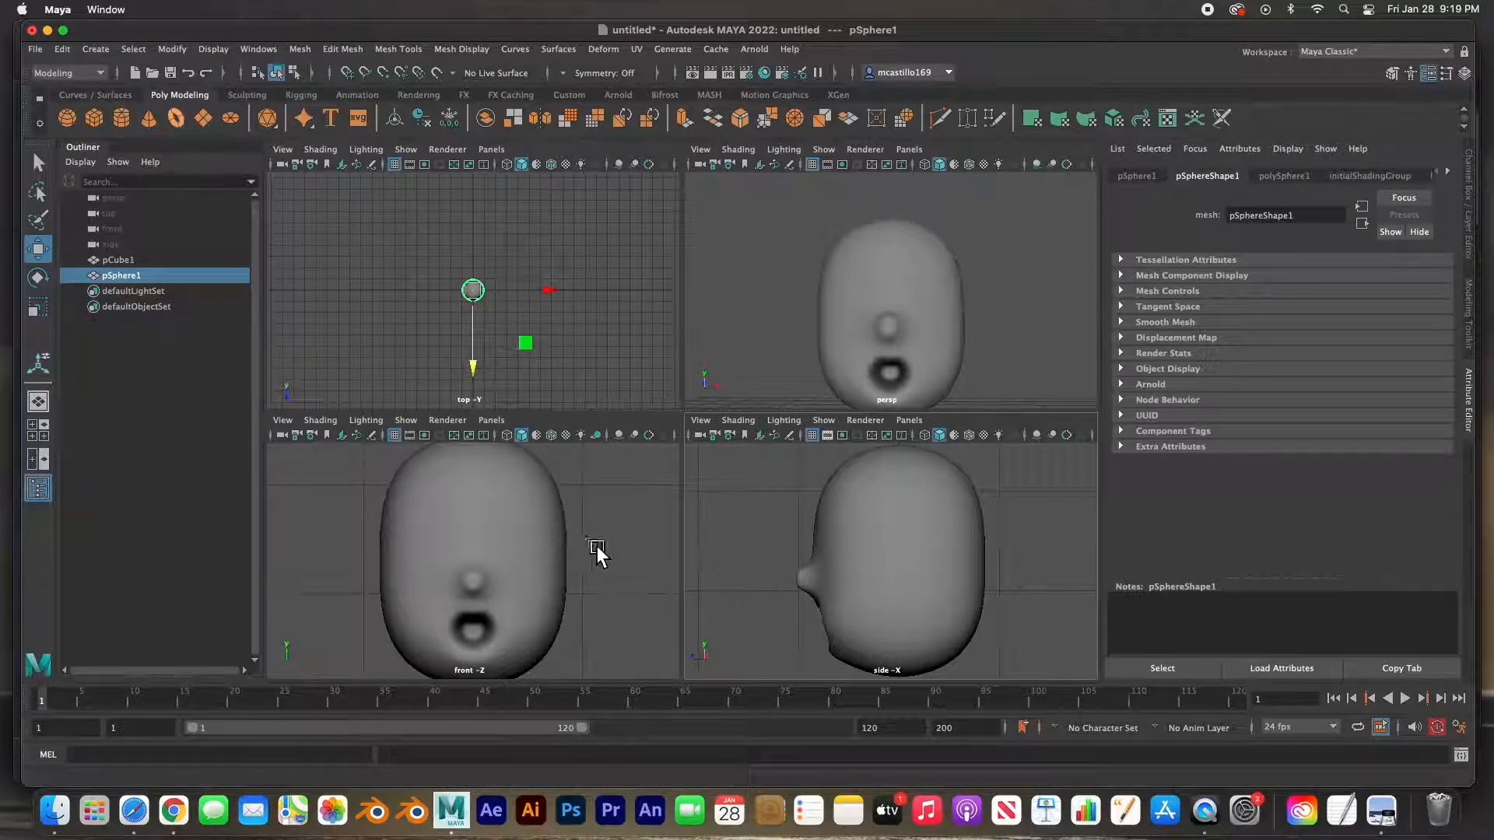
scroll(596, 549, down, 4)
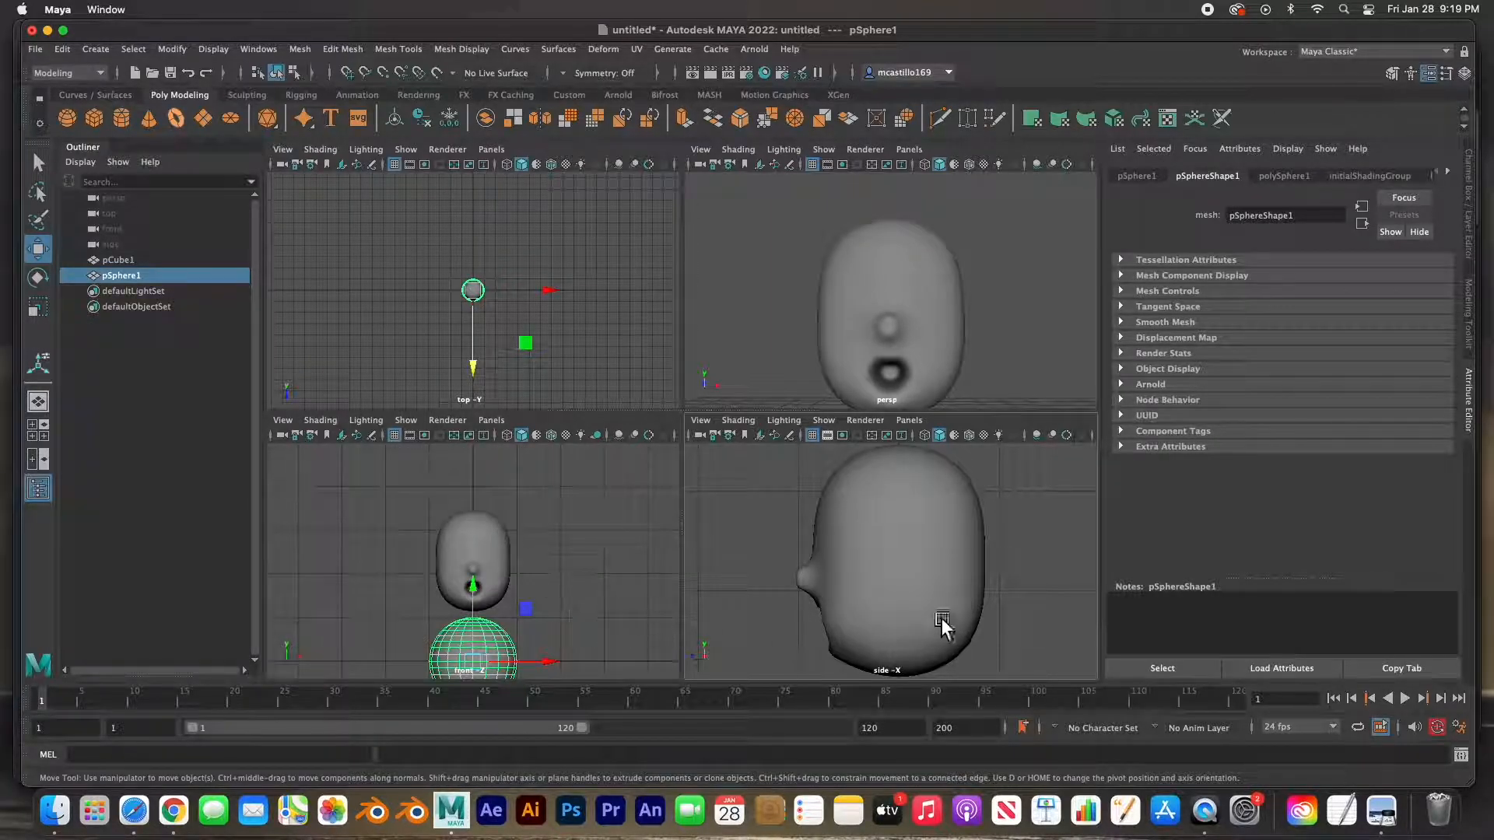
scroll(938, 622, down, 5)
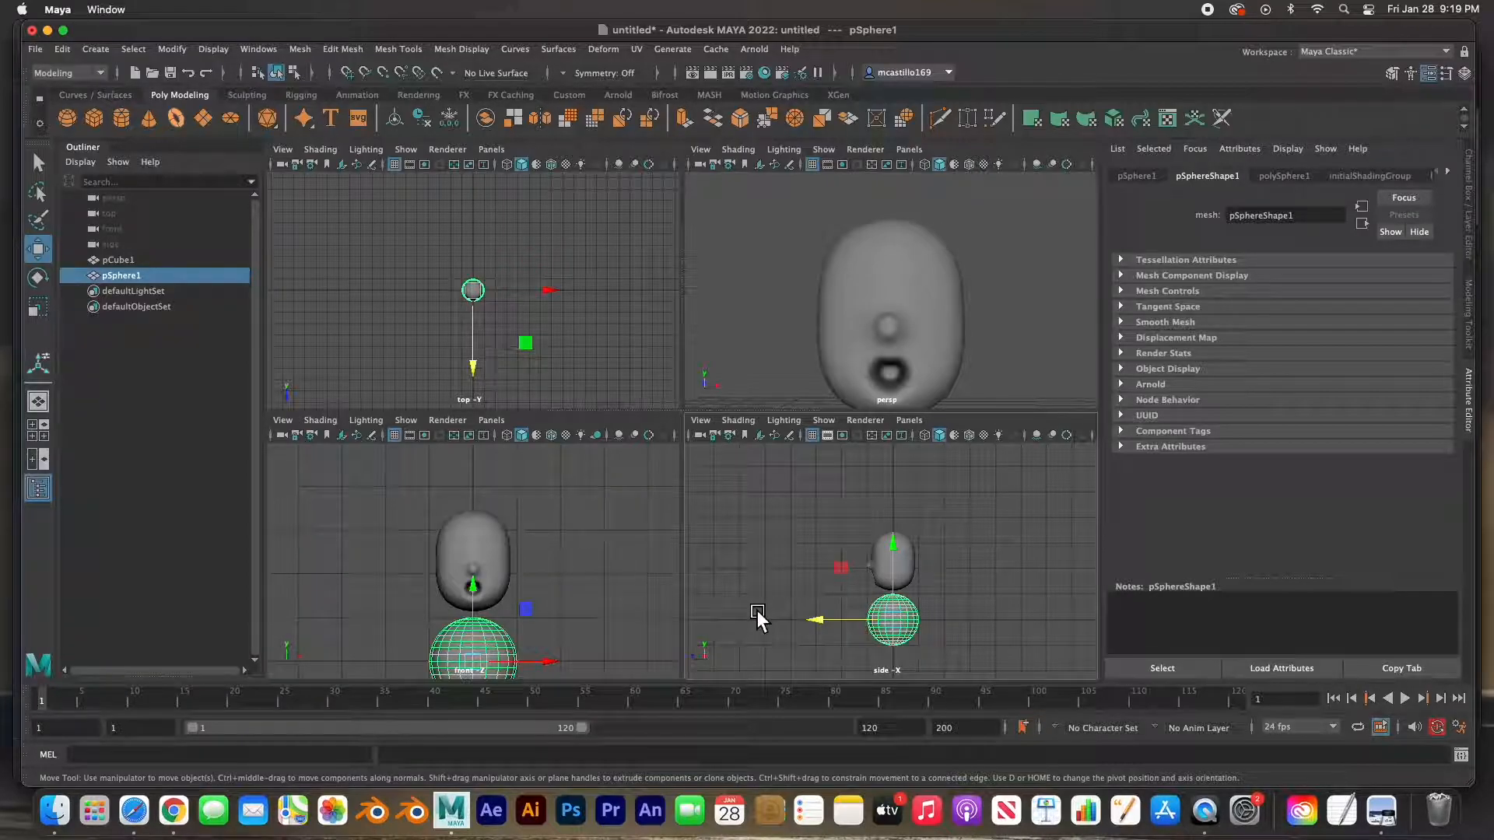
key(e)
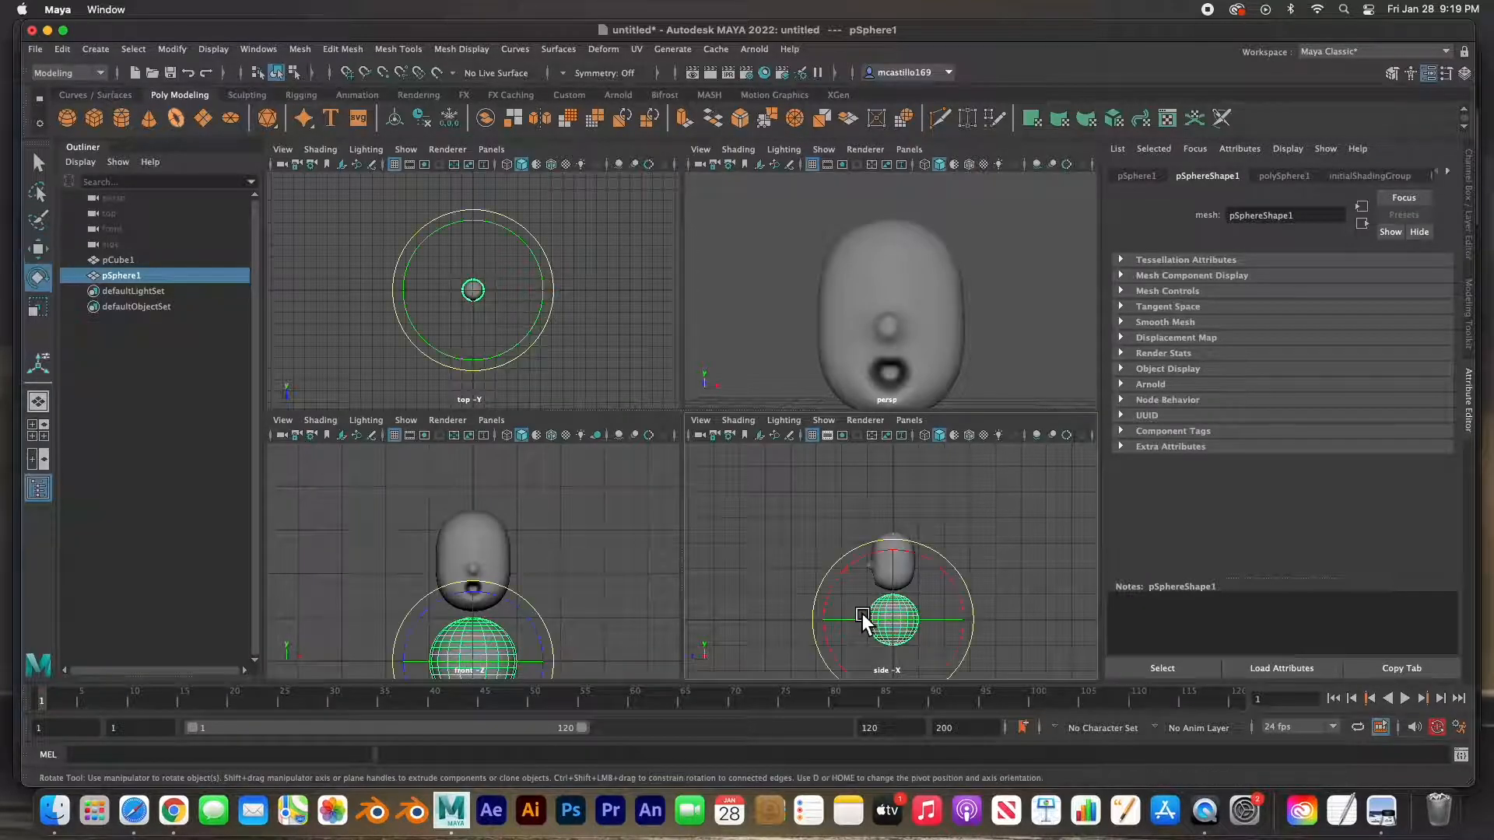
click(950, 576)
drag(951, 576, 843, 566)
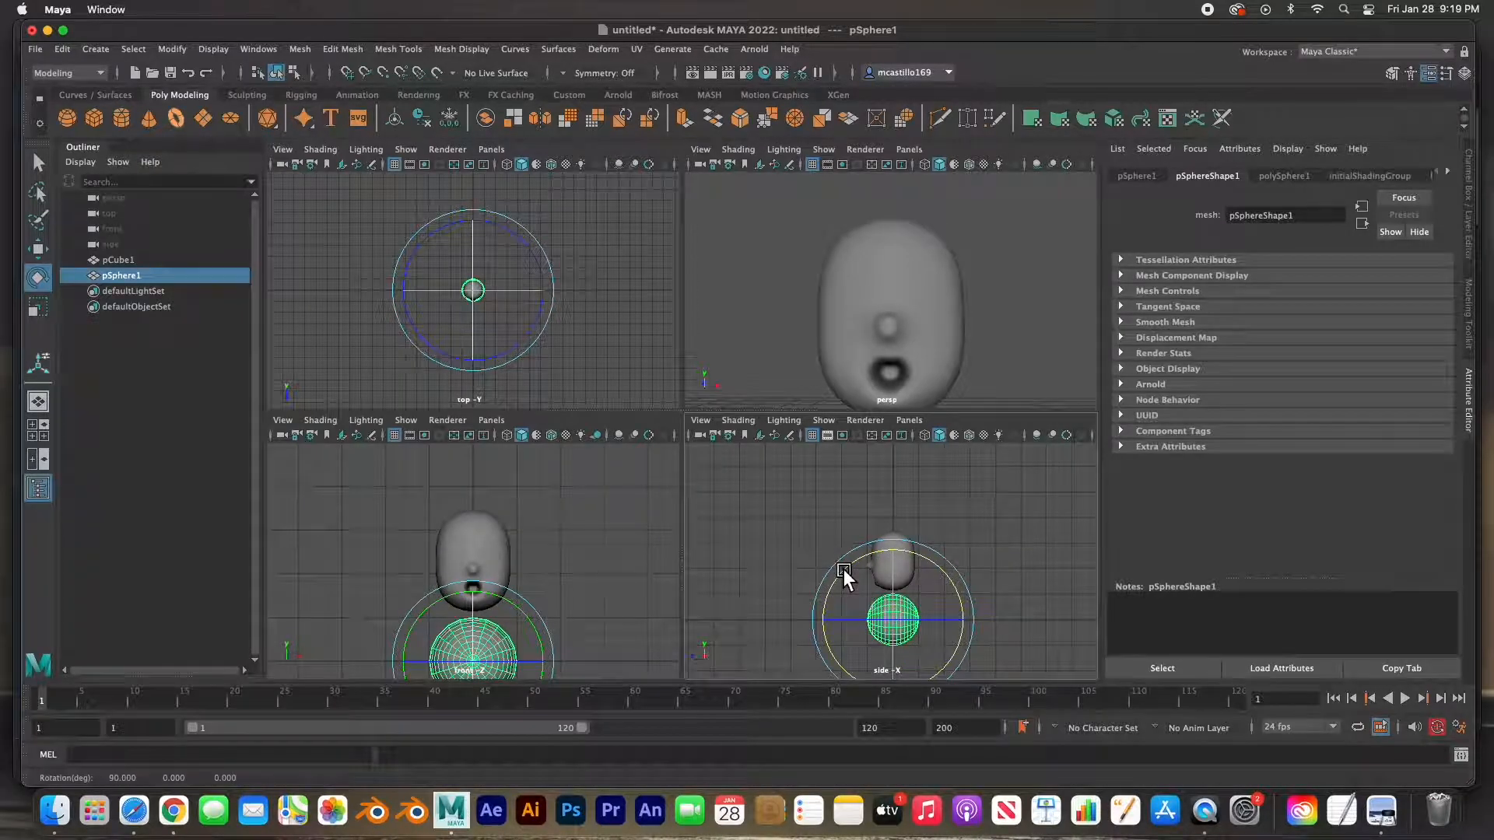
- Move the sphere up about 2.645 and forward about 0.851 to the face, and scale it uniformly to about 0.249
key(w)
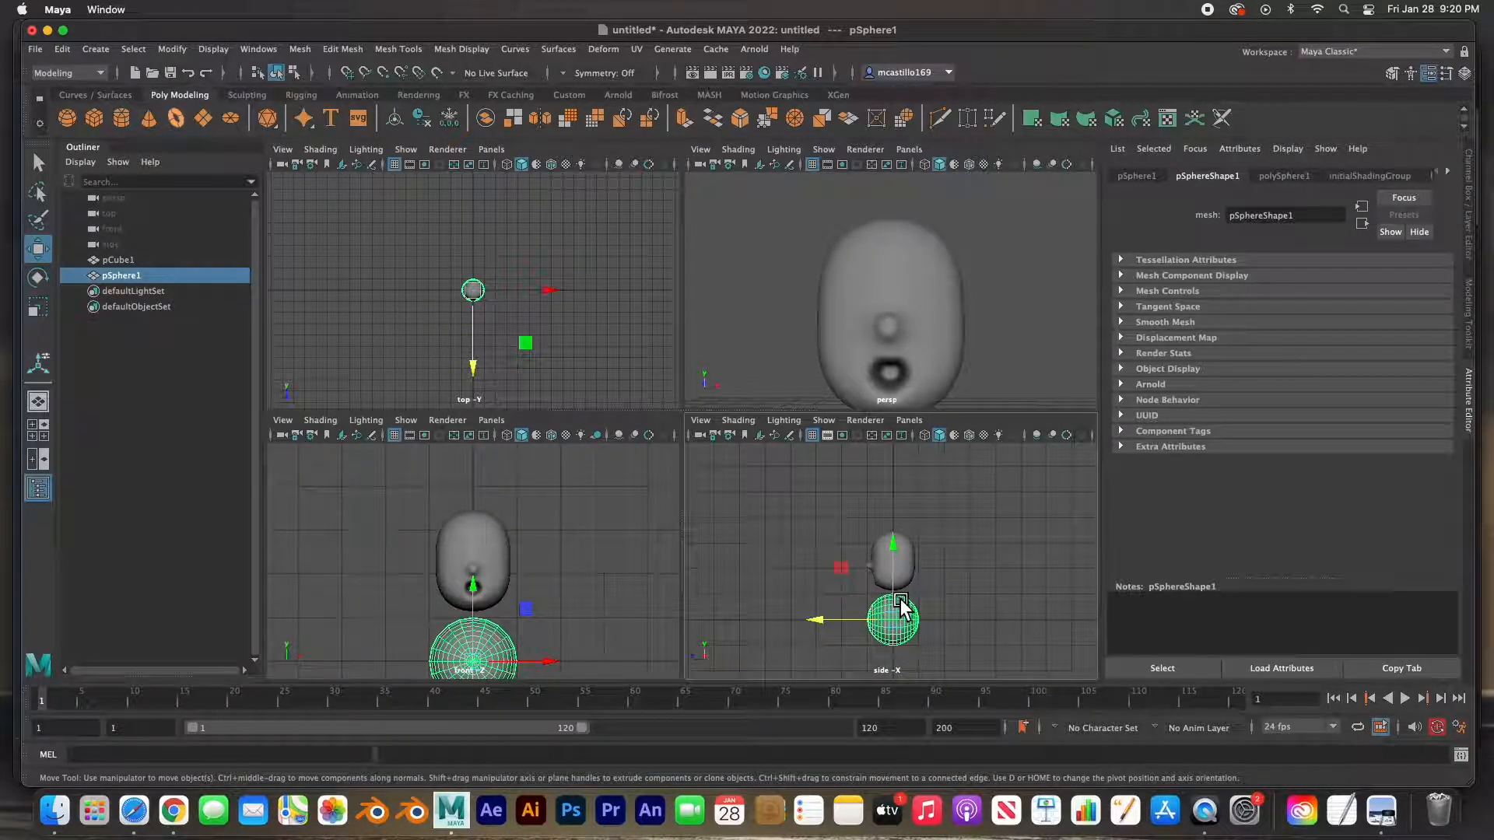
drag(893, 620, 900, 530)
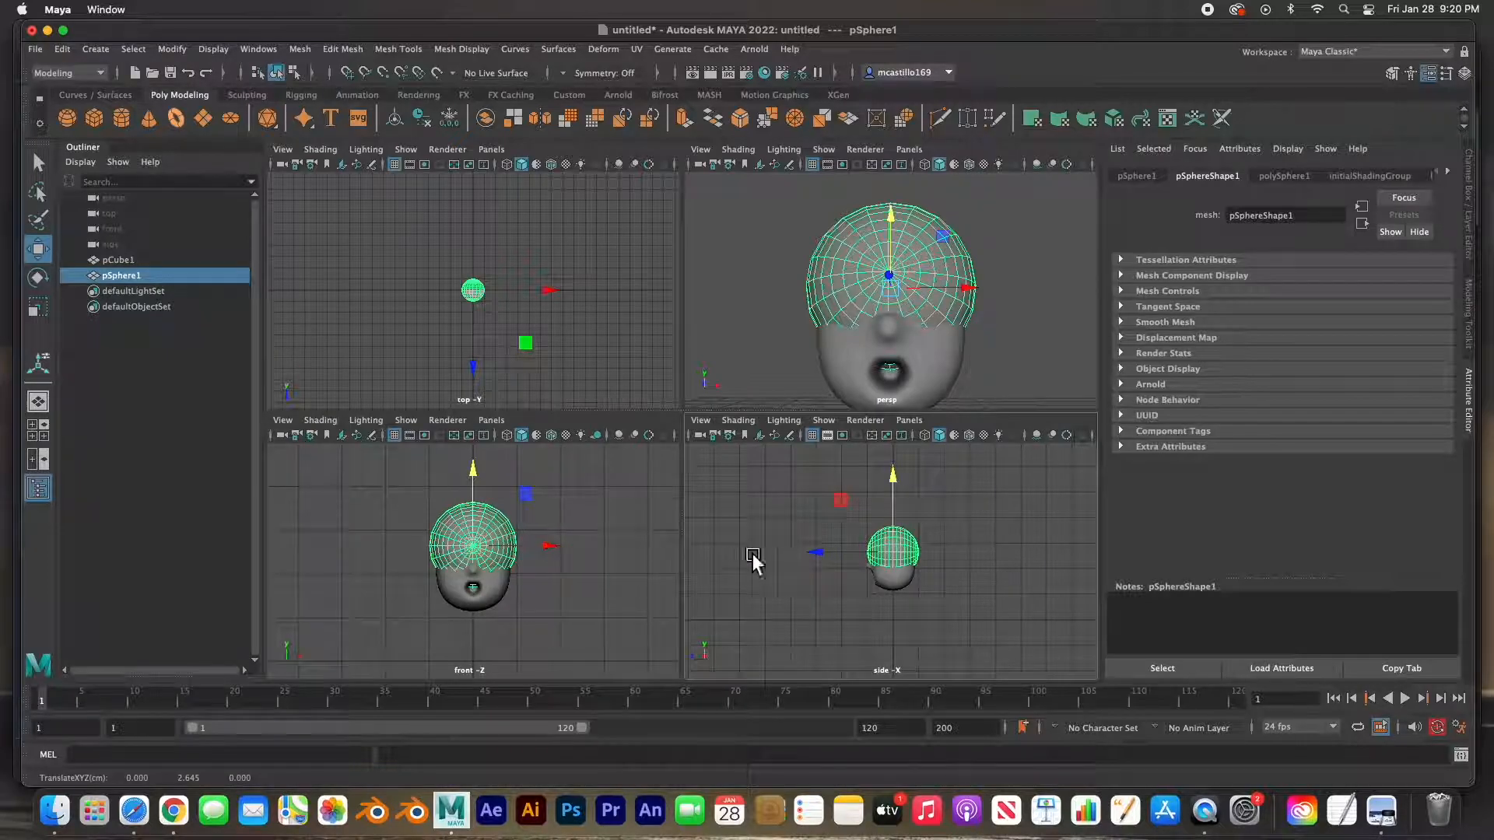
drag(816, 553, 796, 552)
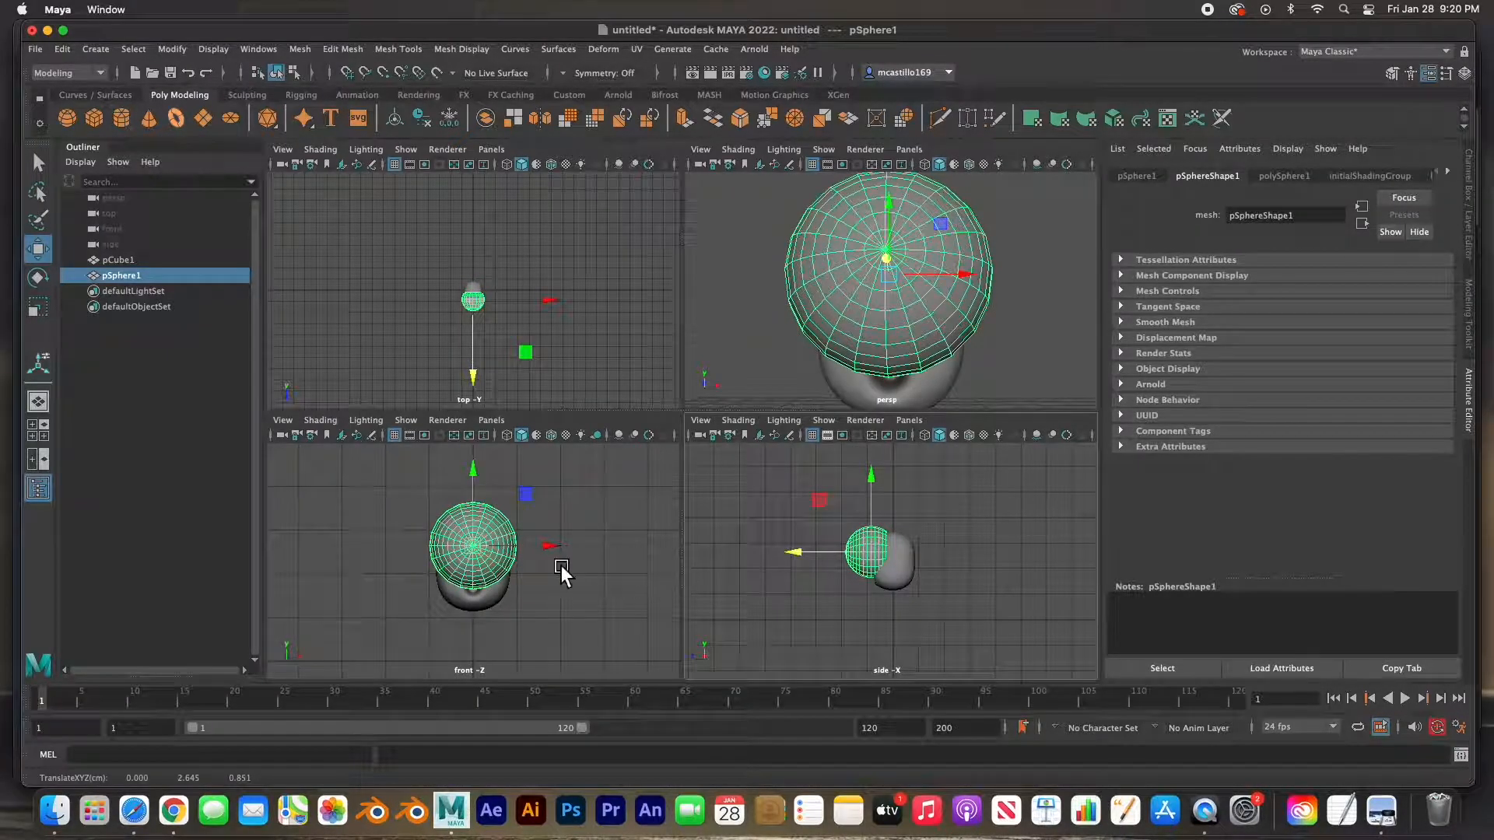
key(r)
drag(476, 550, 423, 554)
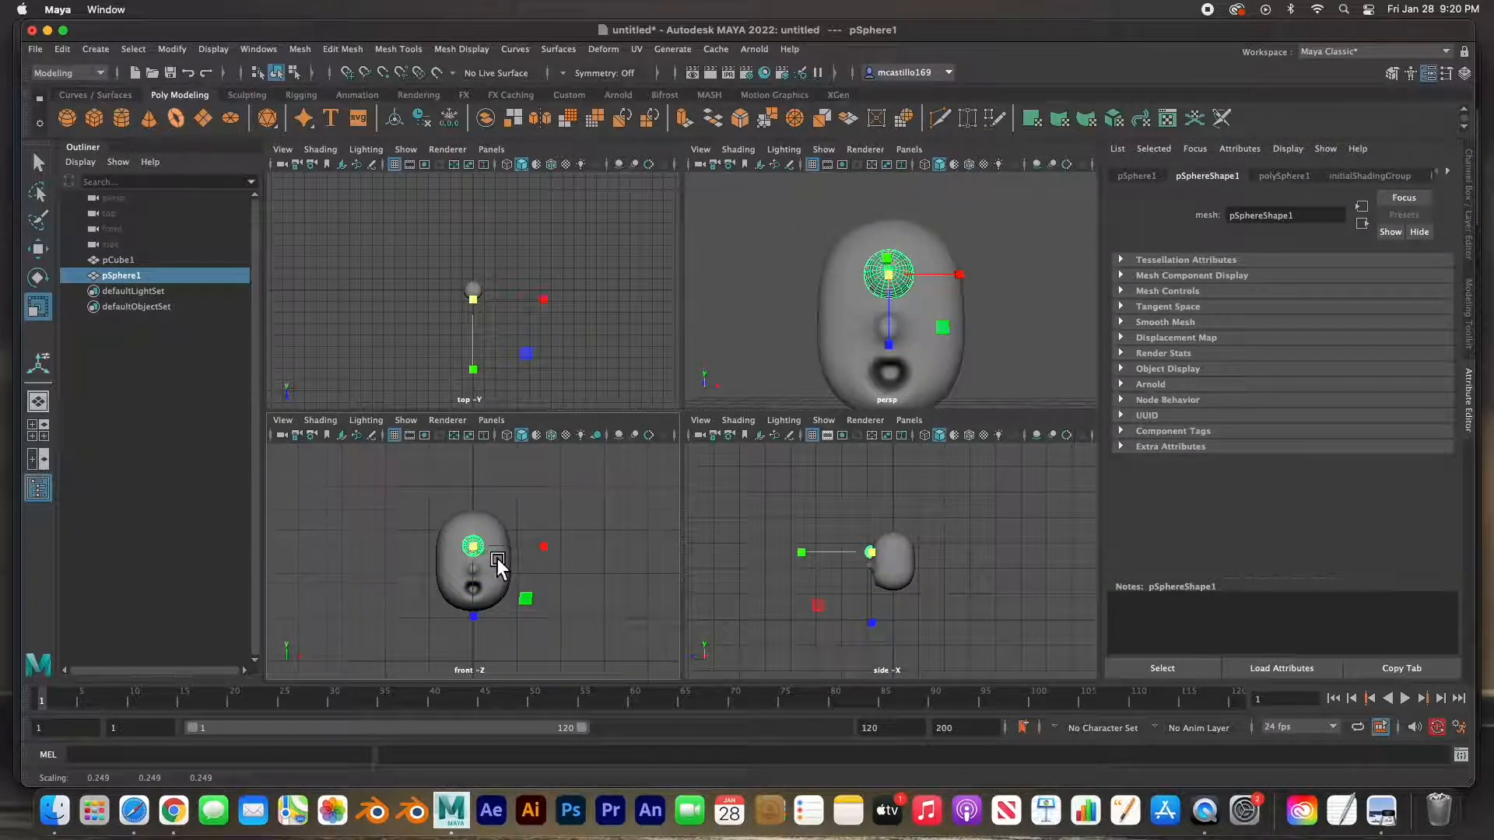
- In the front view, scale the sphere into an upright oval and place it as the character's left eye at about X 0.281, Y 2.428
scroll(497, 559, up, 5)
key(w)
drag(543, 520, 585, 522)
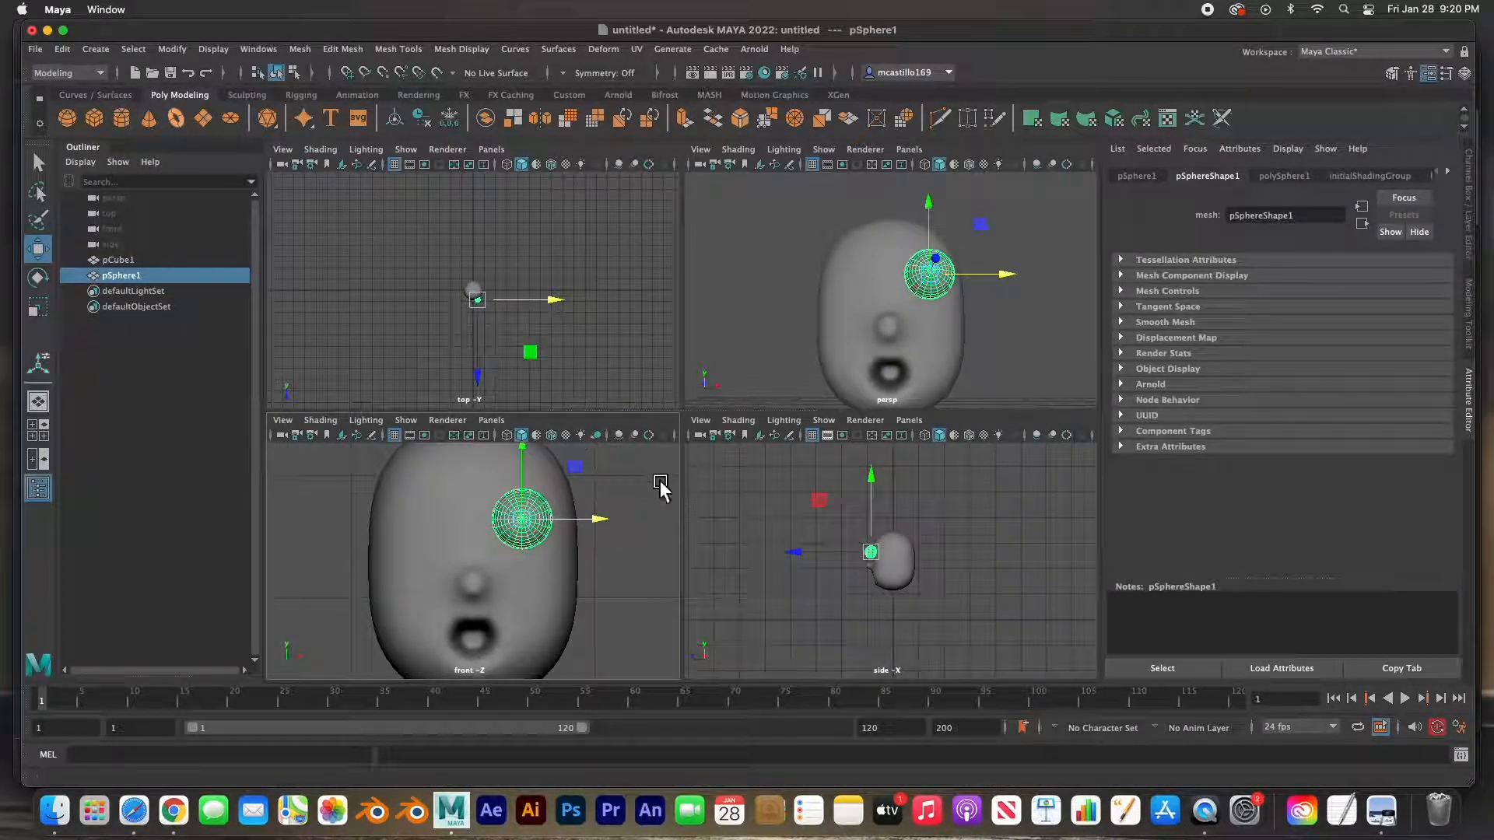
drag(524, 487, 528, 508)
key(r)
drag(605, 540, 566, 544)
drag(535, 614, 529, 595)
key(w)
drag(526, 554, 515, 561)
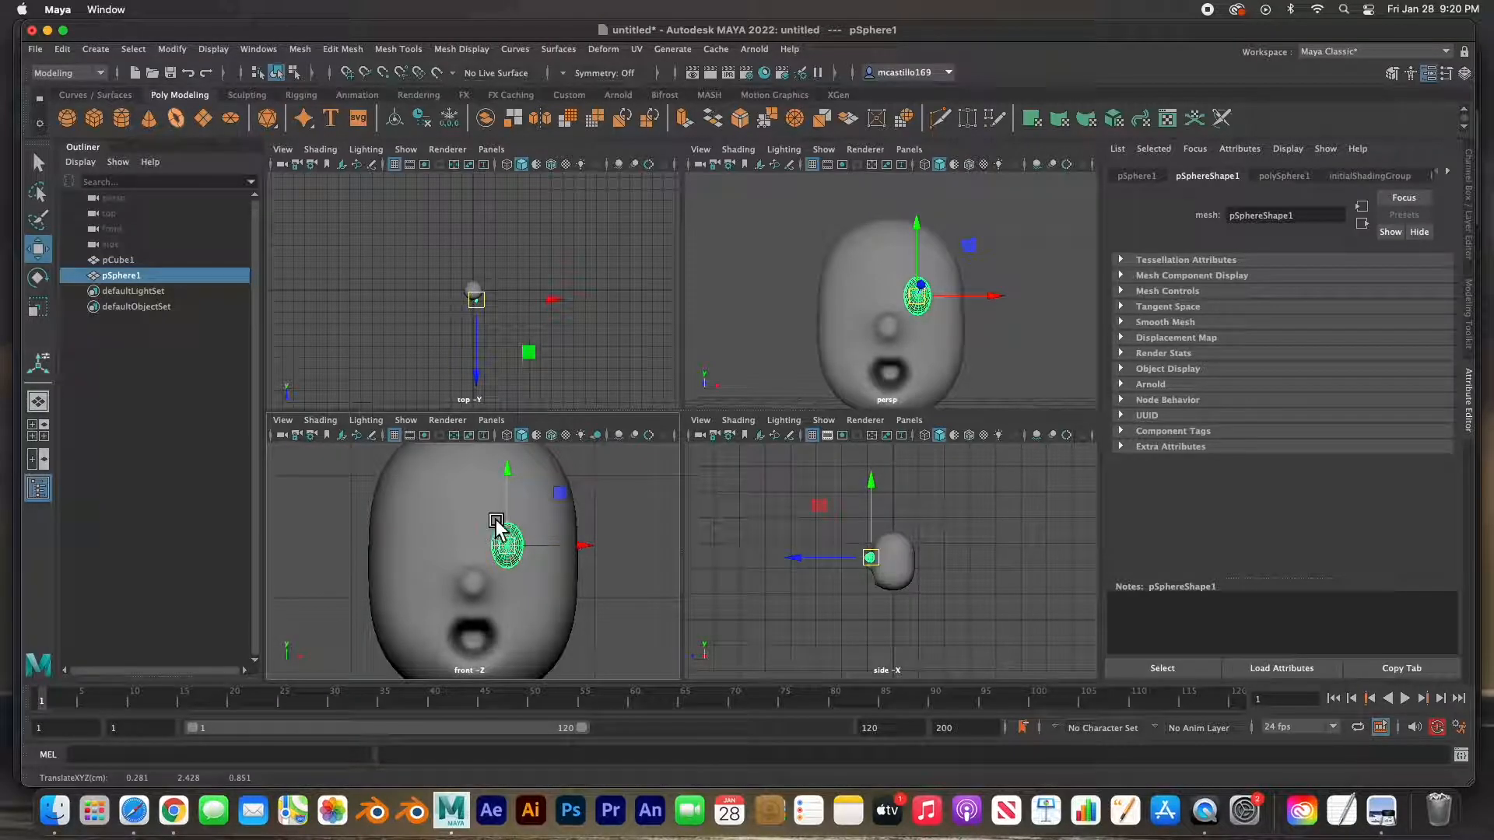
- In the side view, flatten the eye's depth to a scale of about 0.066
scroll(852, 579, up, 3)
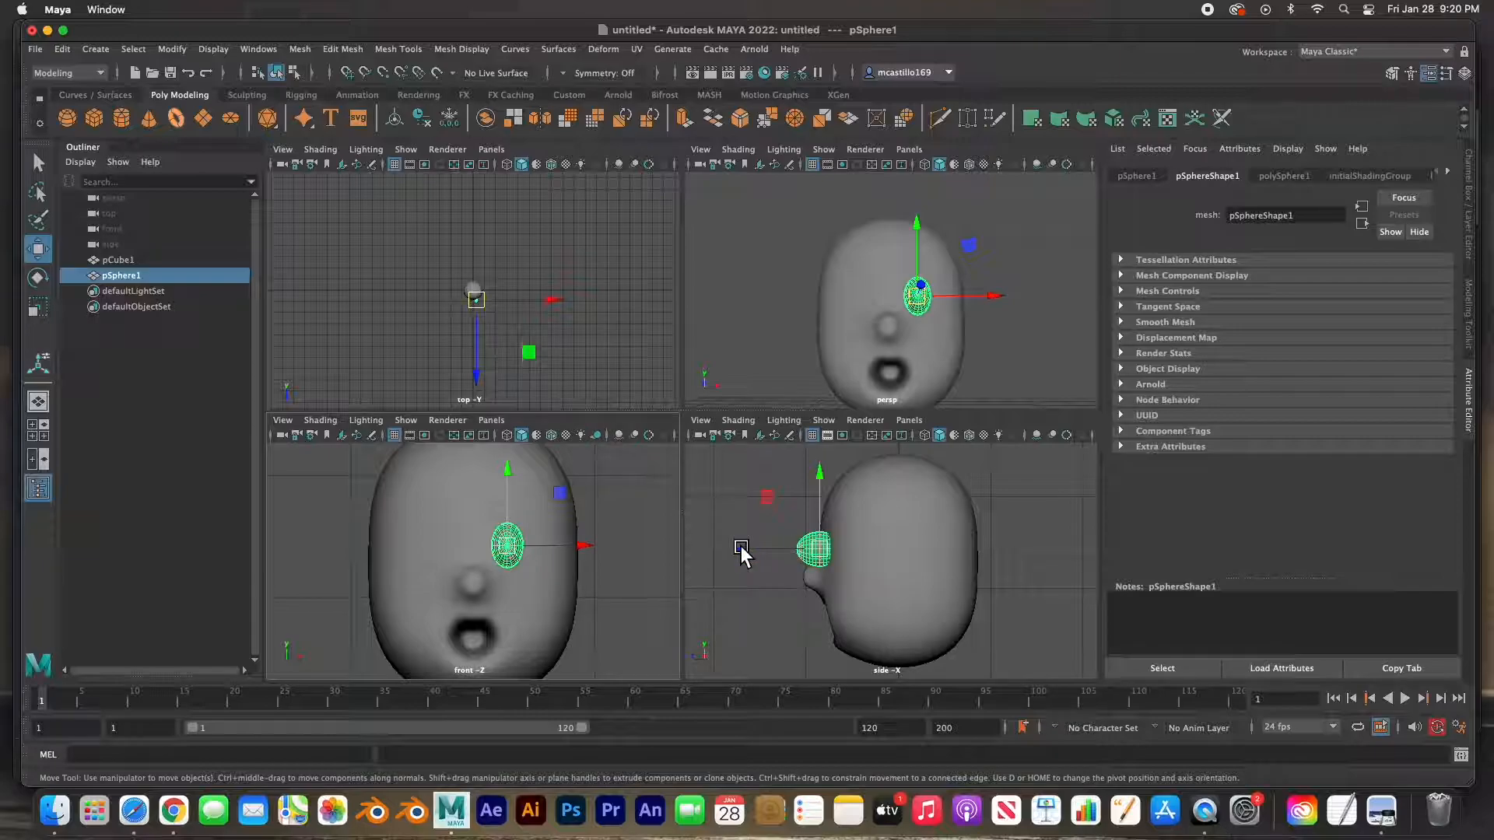
key(r)
drag(752, 551, 804, 550)
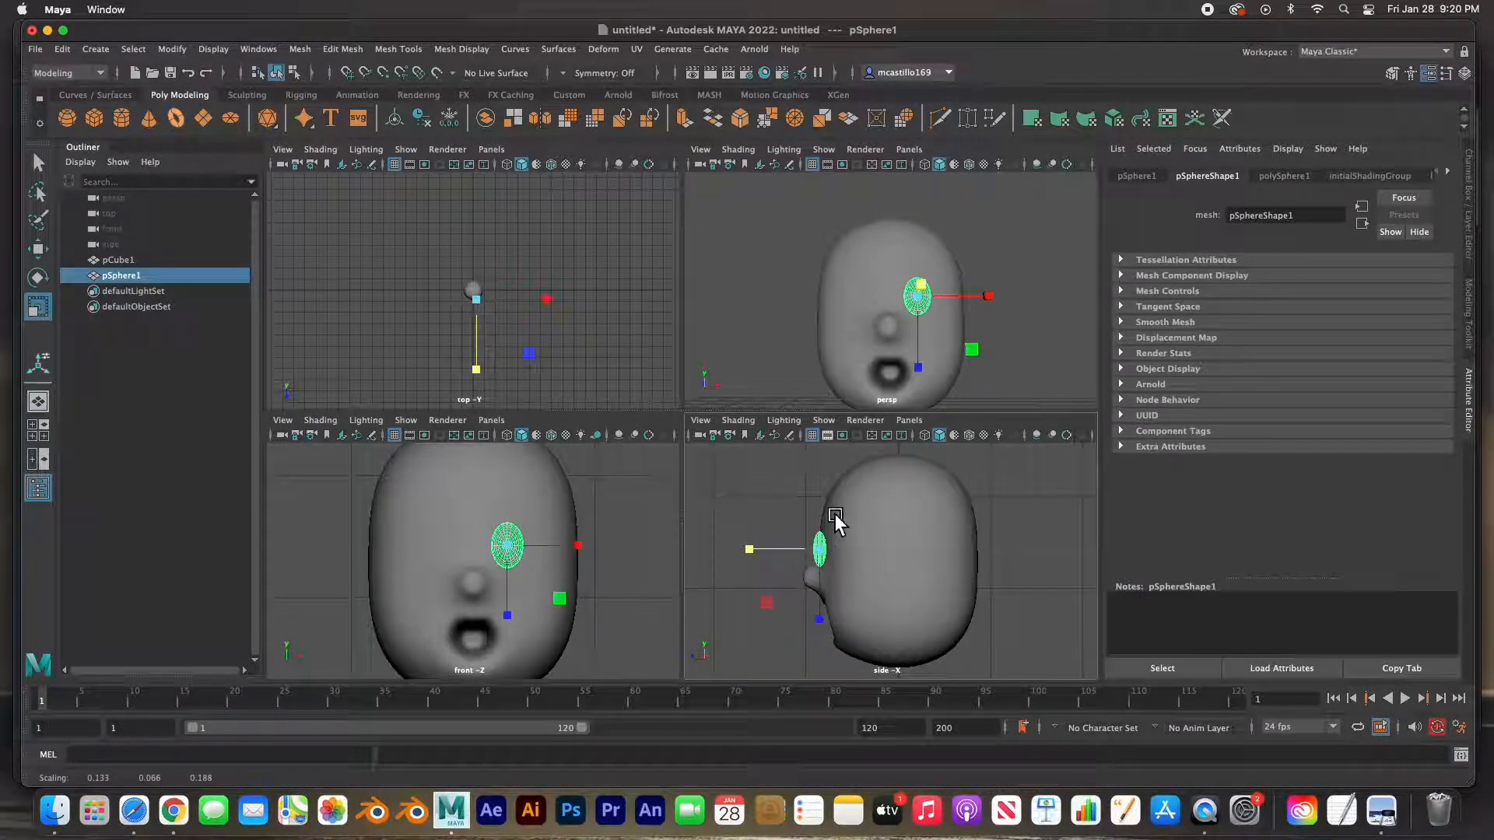
- In the top view, duplicate the eye along X to the opposite side of the nose
scroll(502, 339, up, 5)
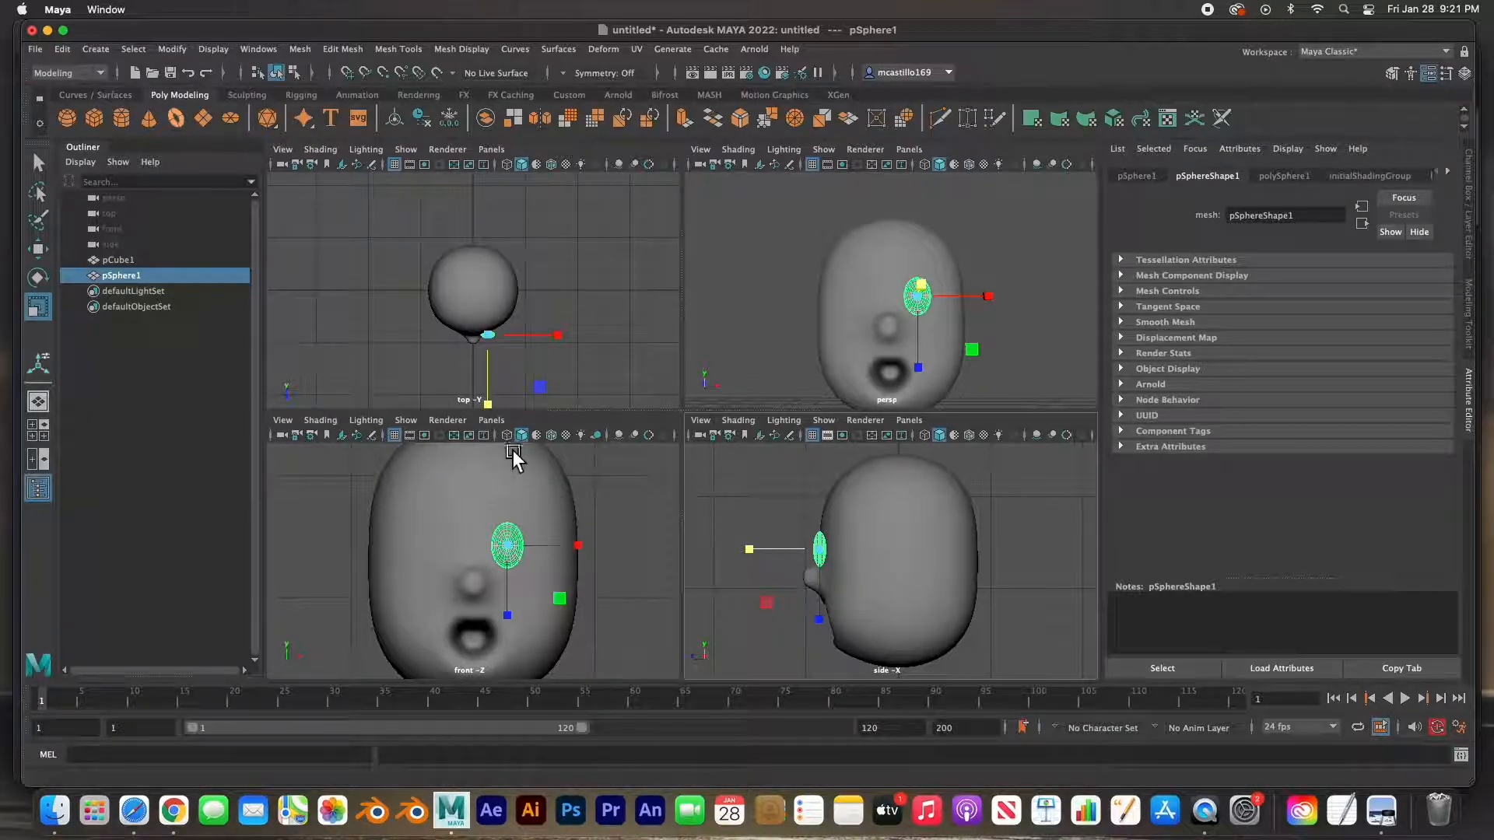
scroll(498, 353, up, 5)
scroll(498, 353, down, 4)
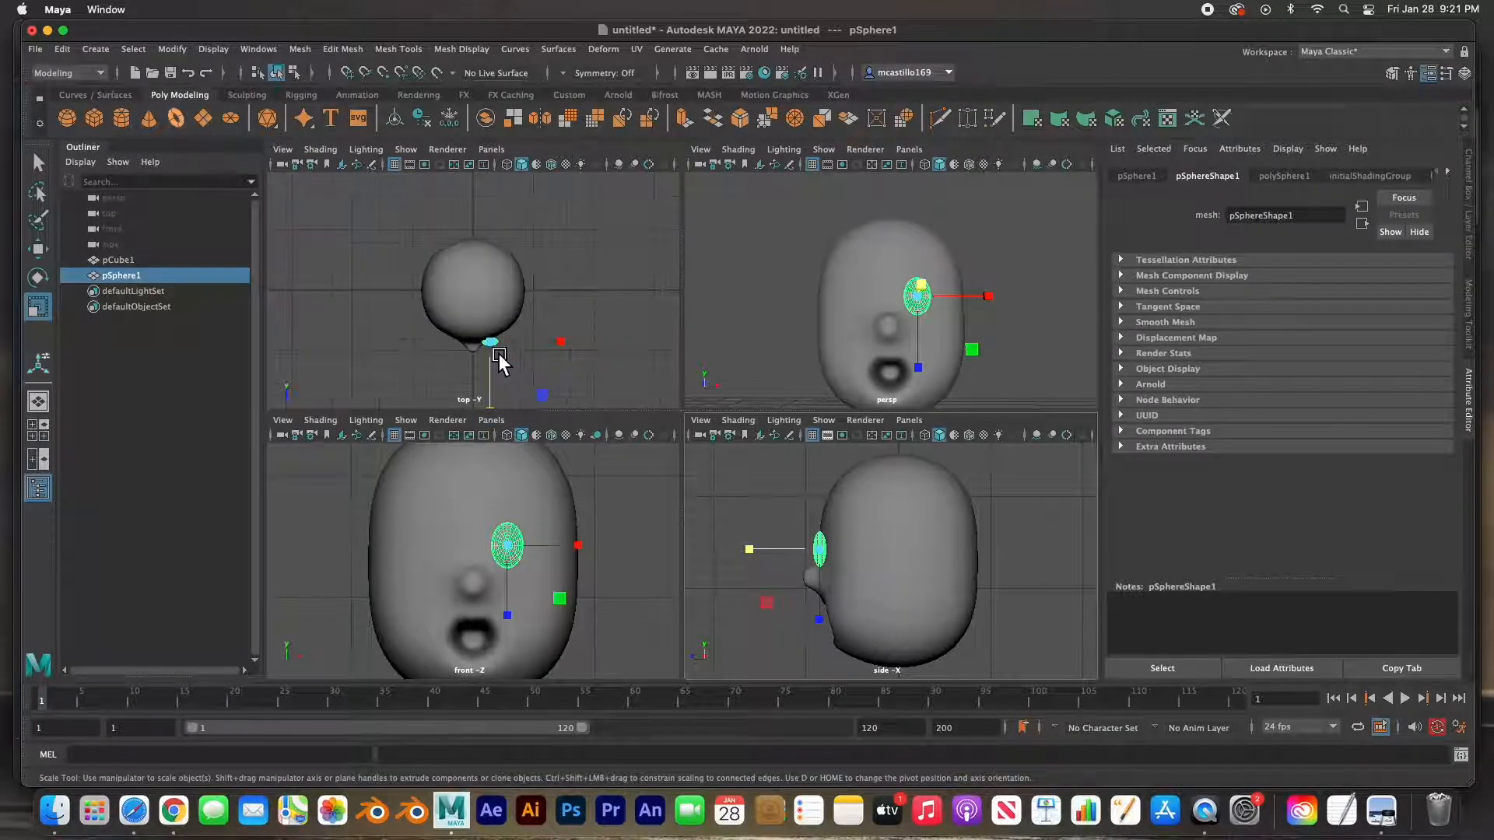
scroll(498, 353, up, 2)
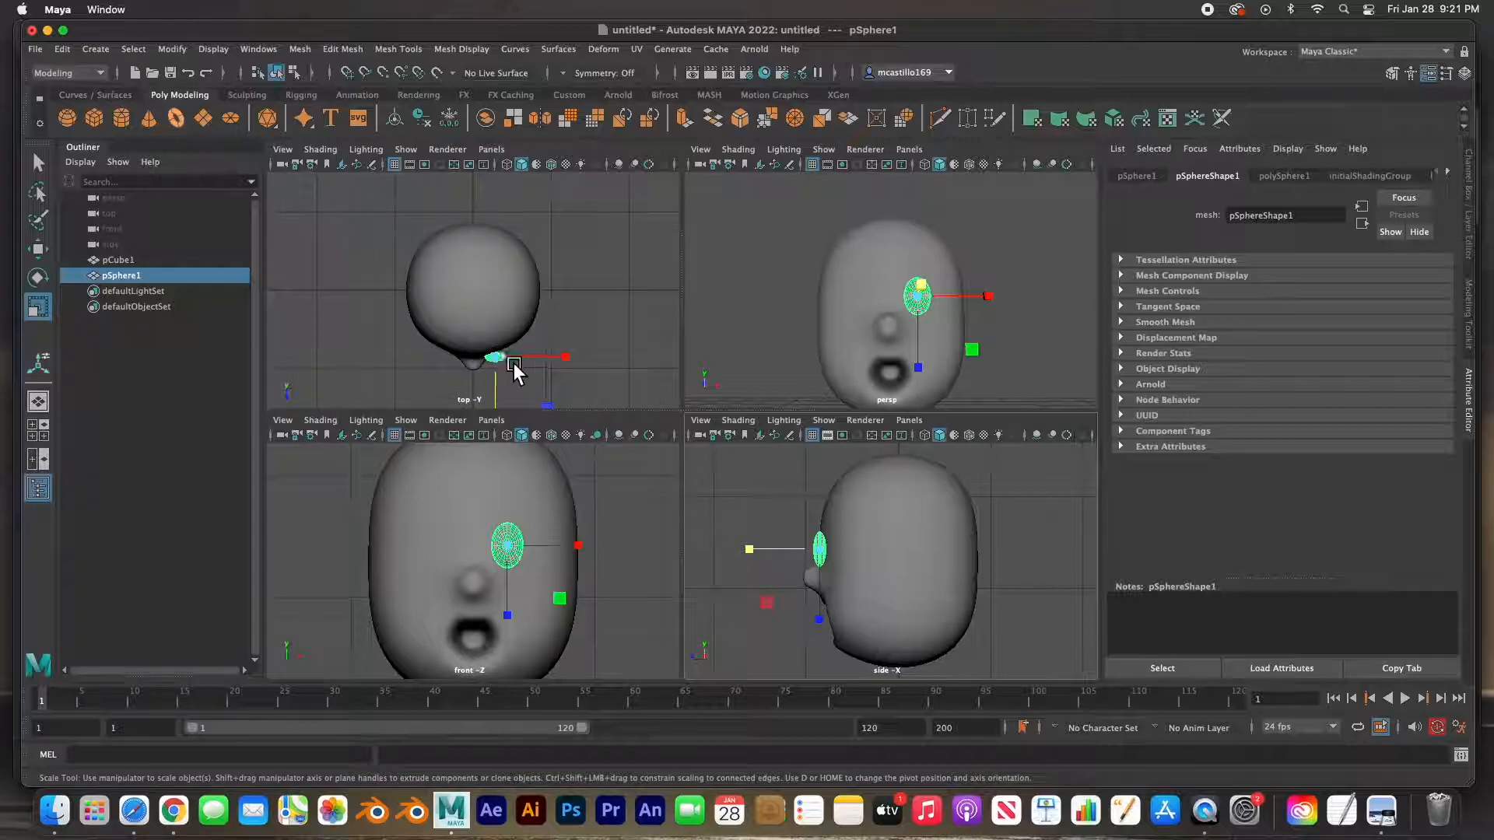
key(w)
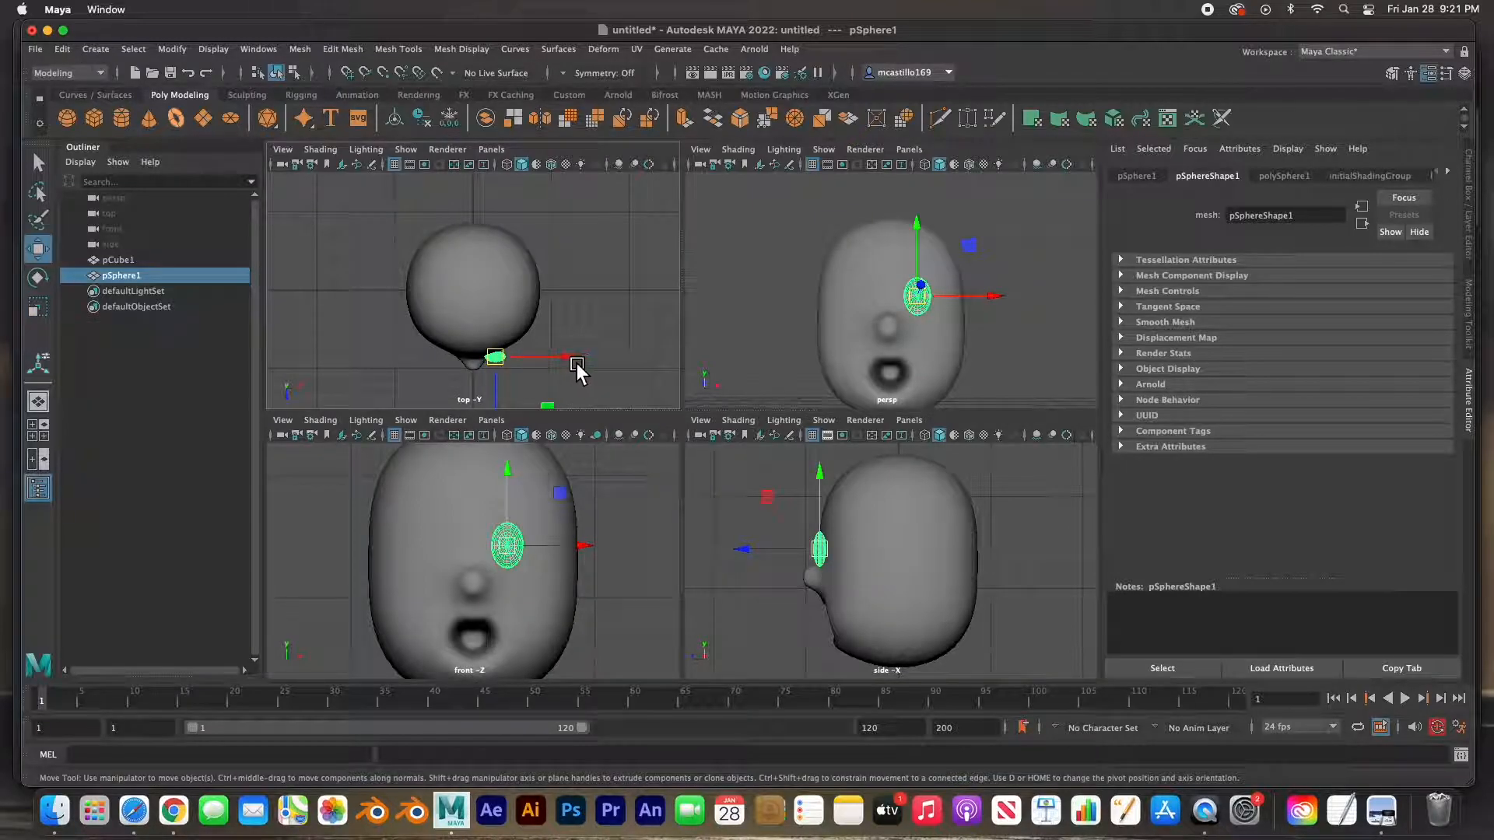
shift+drag(576, 363, 534, 363)
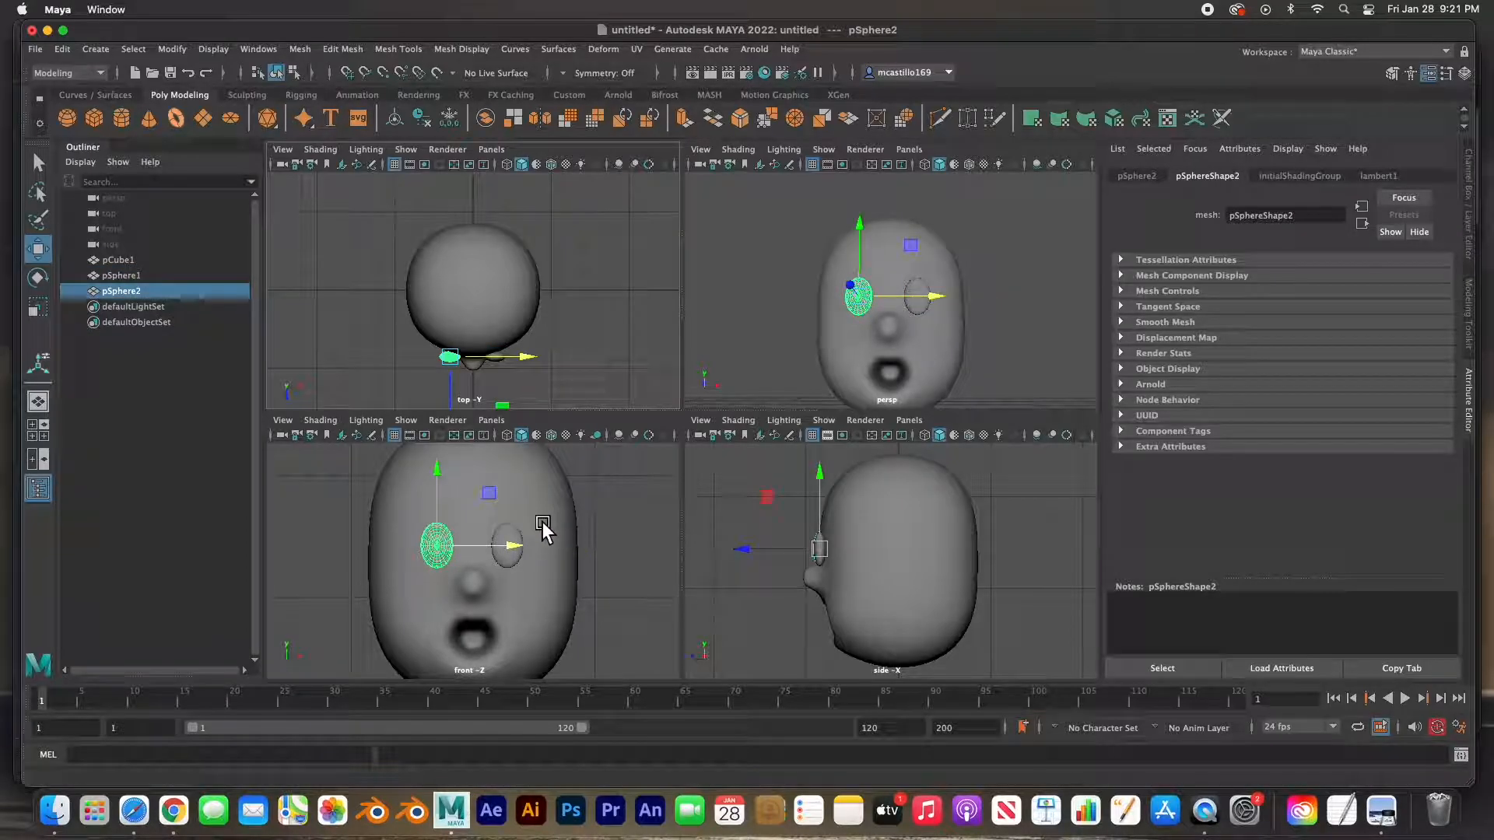
click(611, 527)
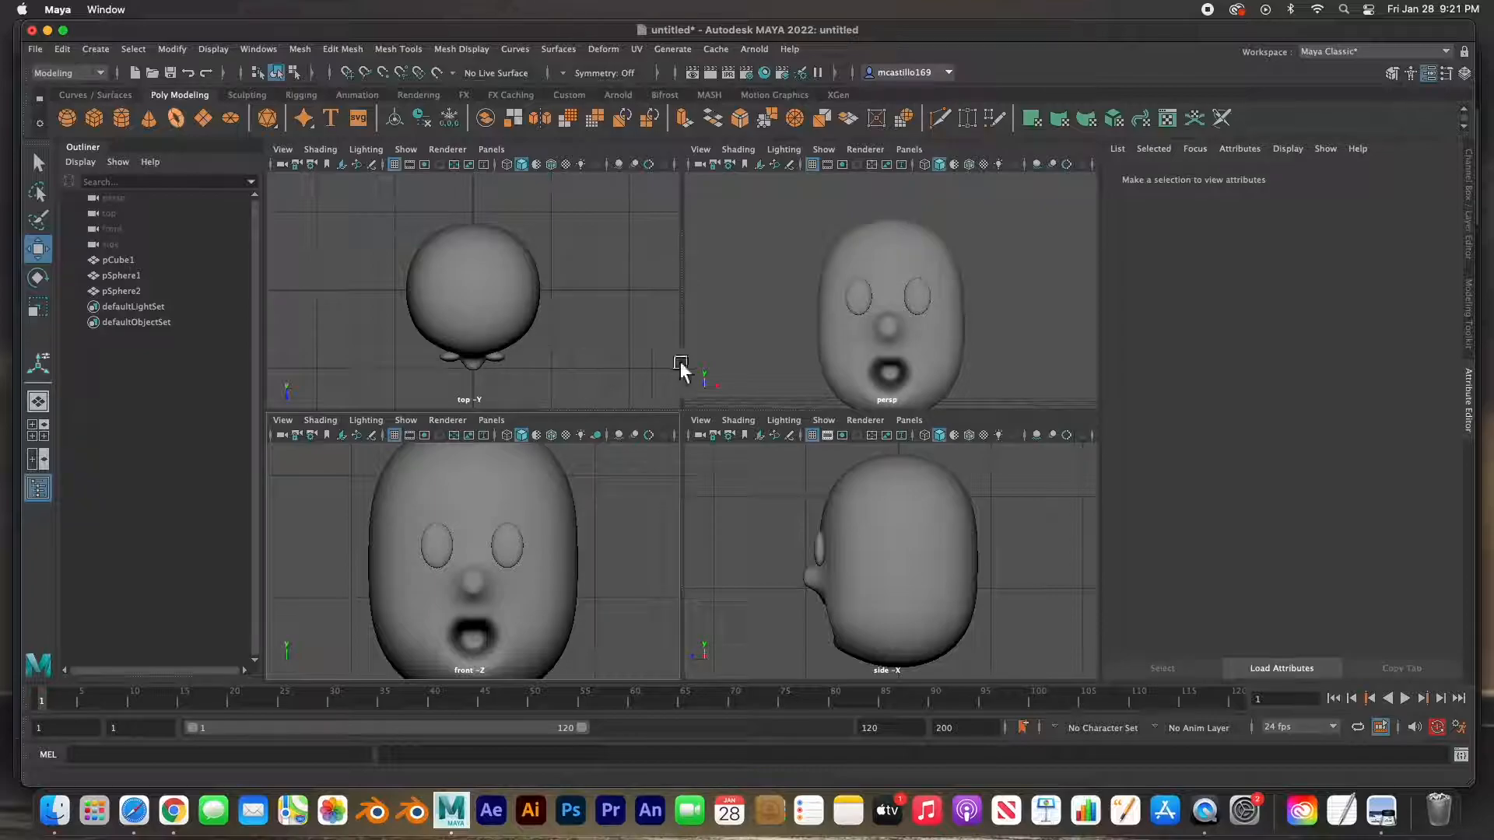
- In a wireframe top view, select both eyes and move them back along Z so they sit partly inside the head
alt+drag(888, 259, 914, 351)
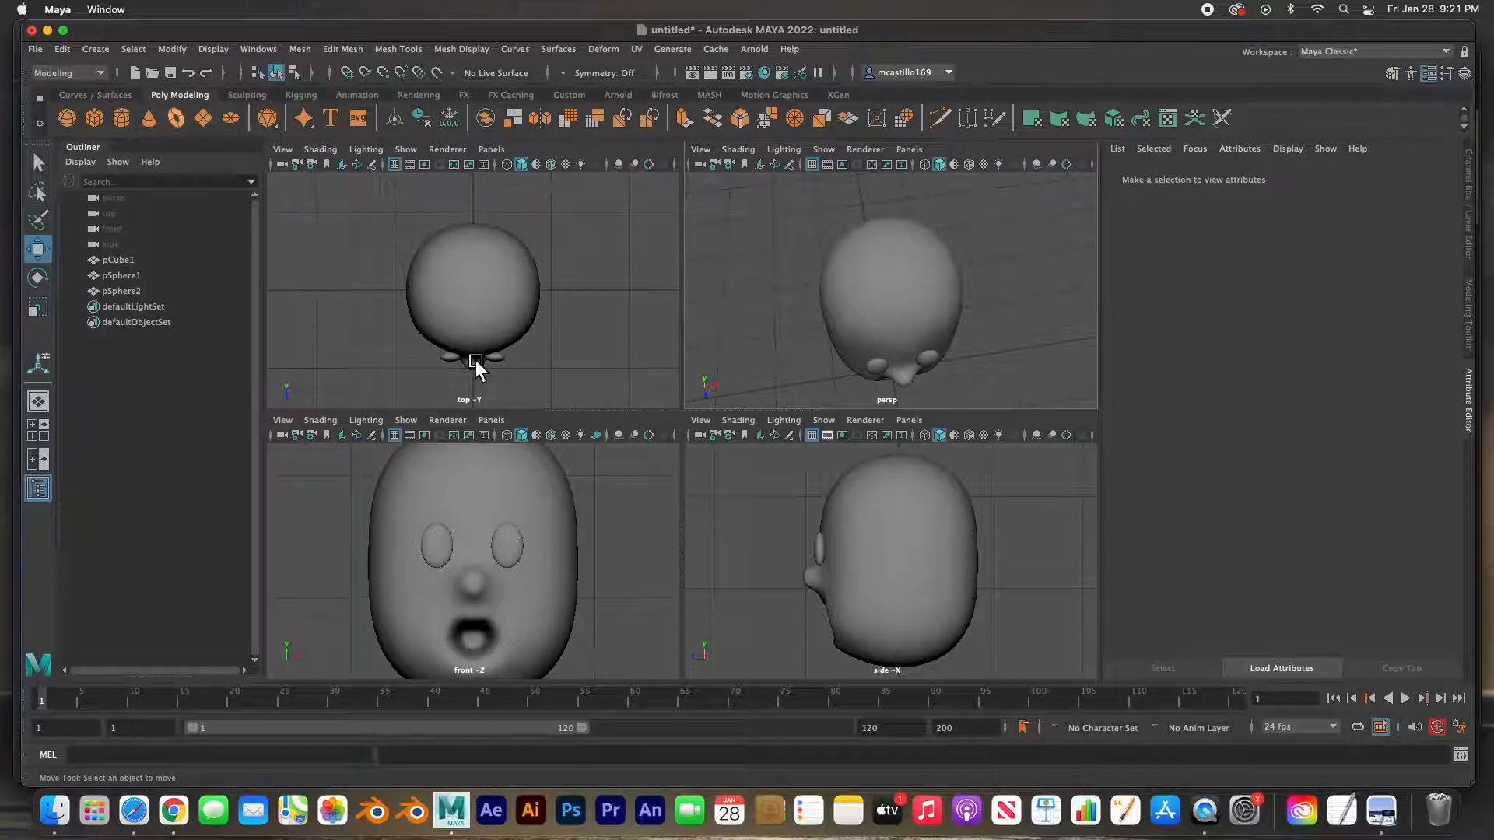
key(space)
scroll(685, 506, up, 2)
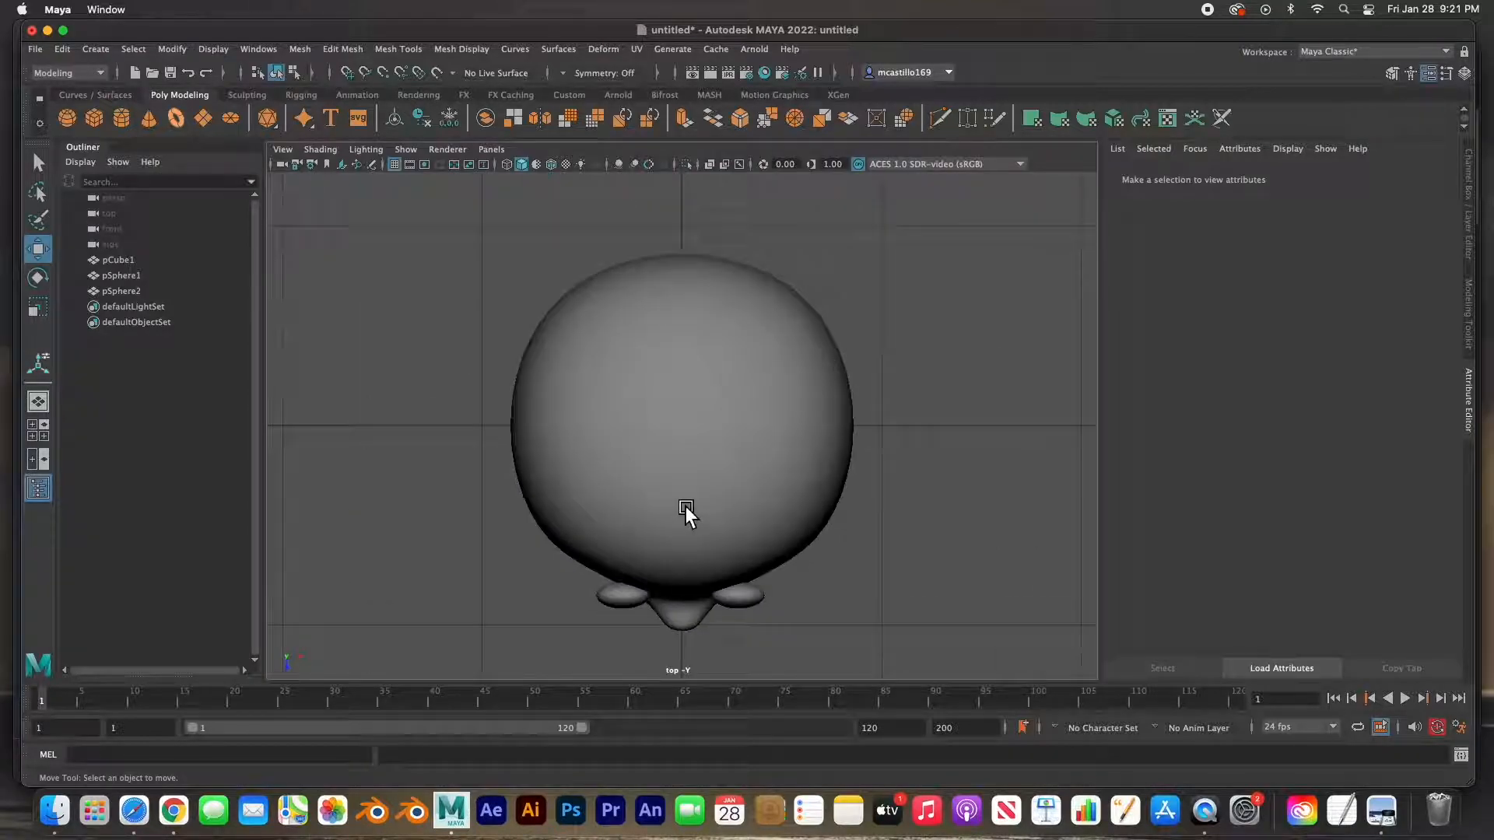
scroll(685, 507, up, 1)
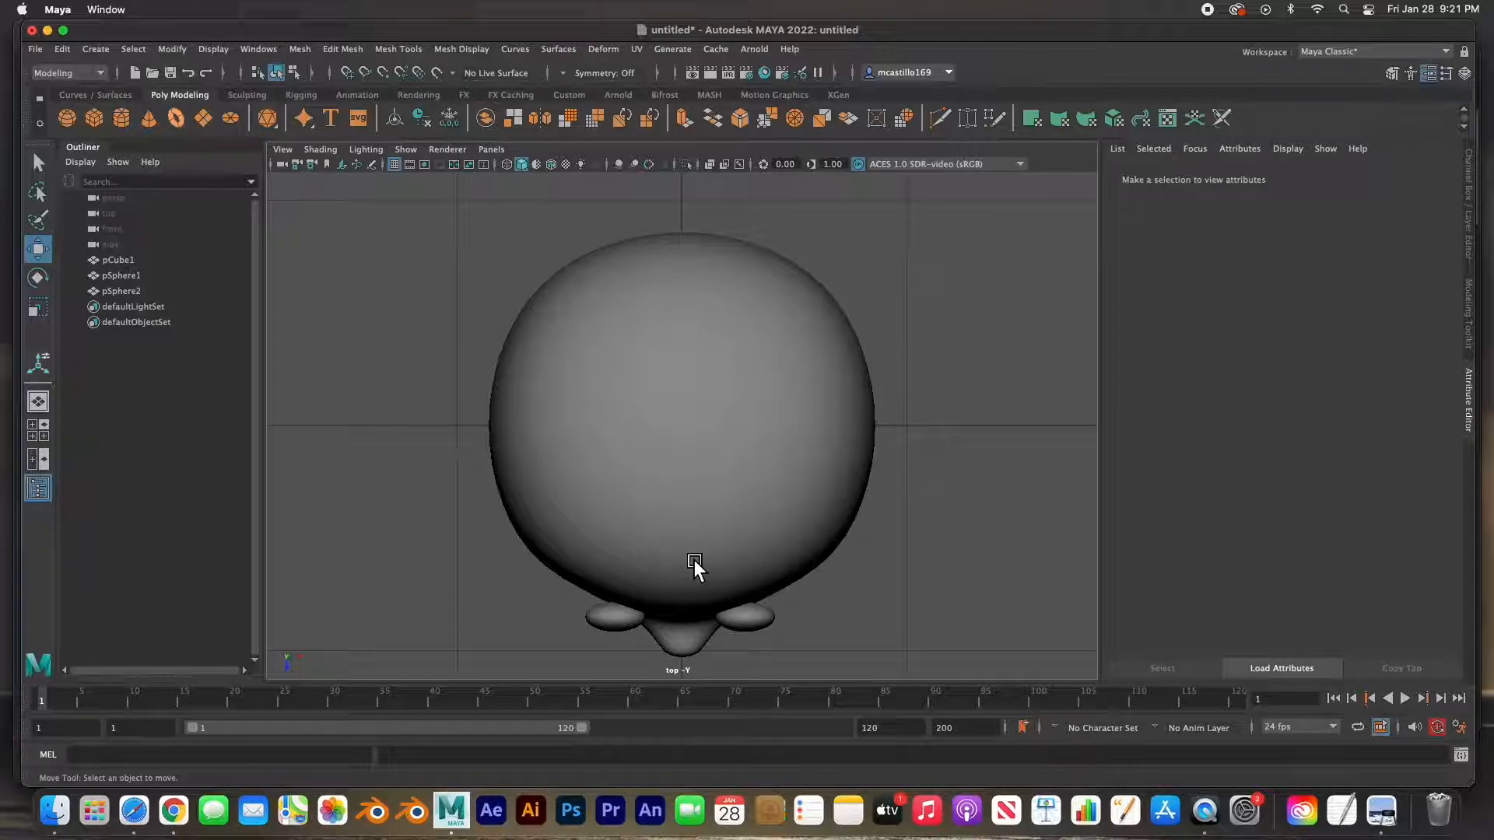
key(4)
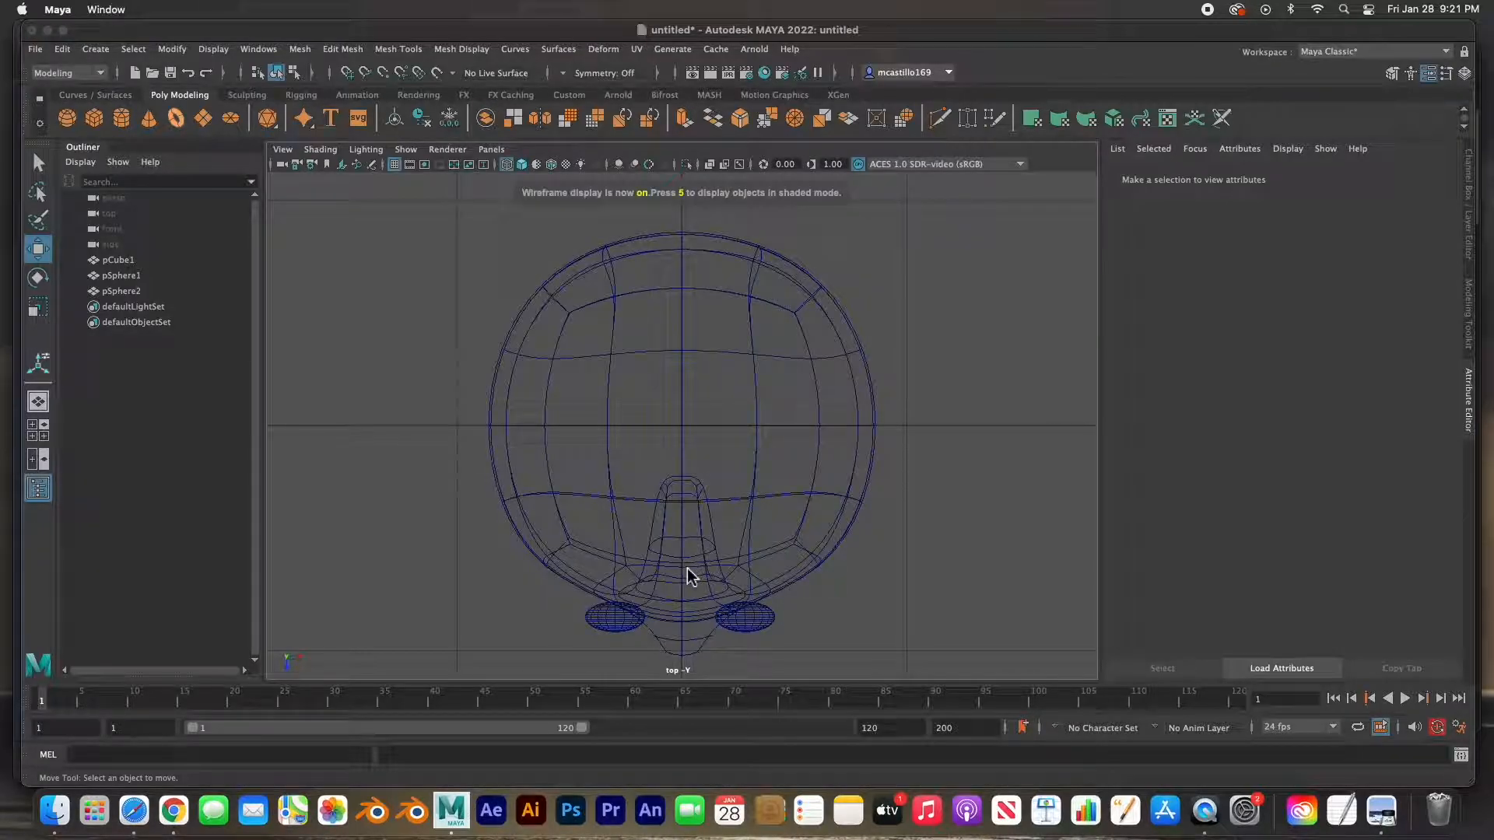
alt+middle_drag(684, 568, 654, 440)
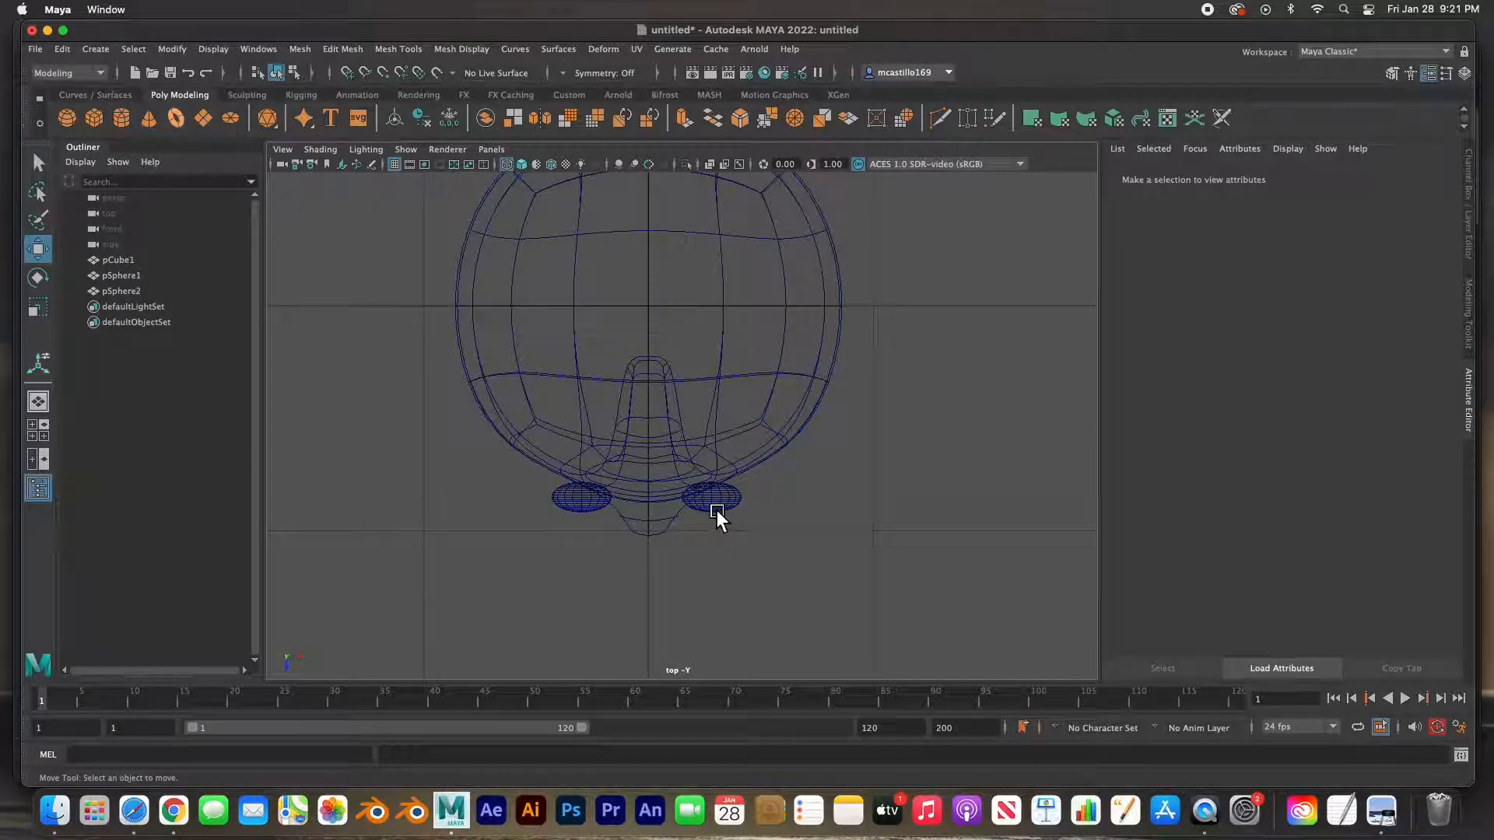
click(717, 510)
shift+click(608, 504)
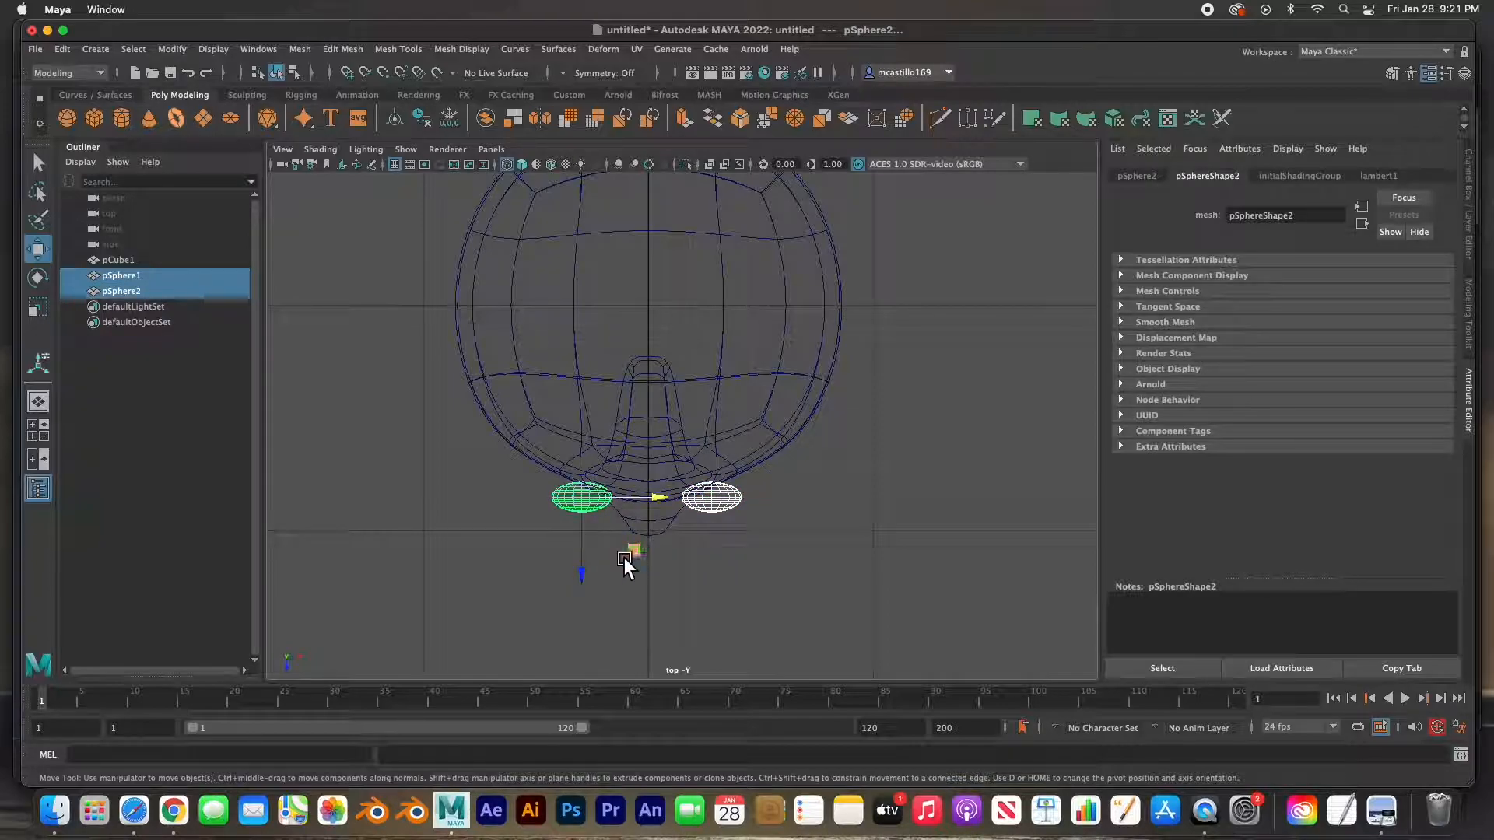
drag(585, 570, 583, 557)
- Rotate the character's left eye to about 19.7 degrees in the top view so it follows the head's curve
click(722, 517)
click(722, 497)
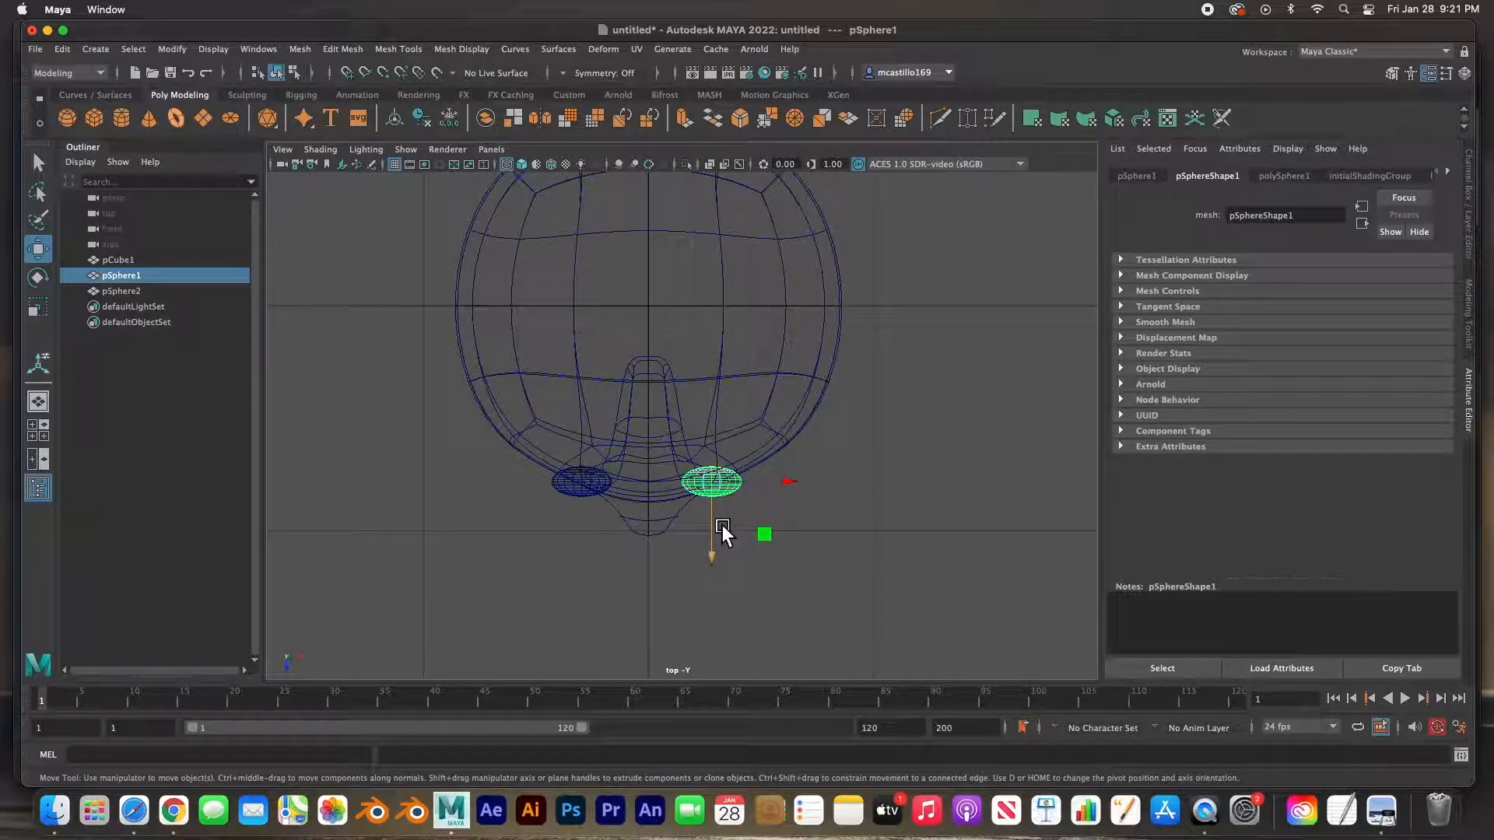
key(e)
drag(760, 543, 777, 525)
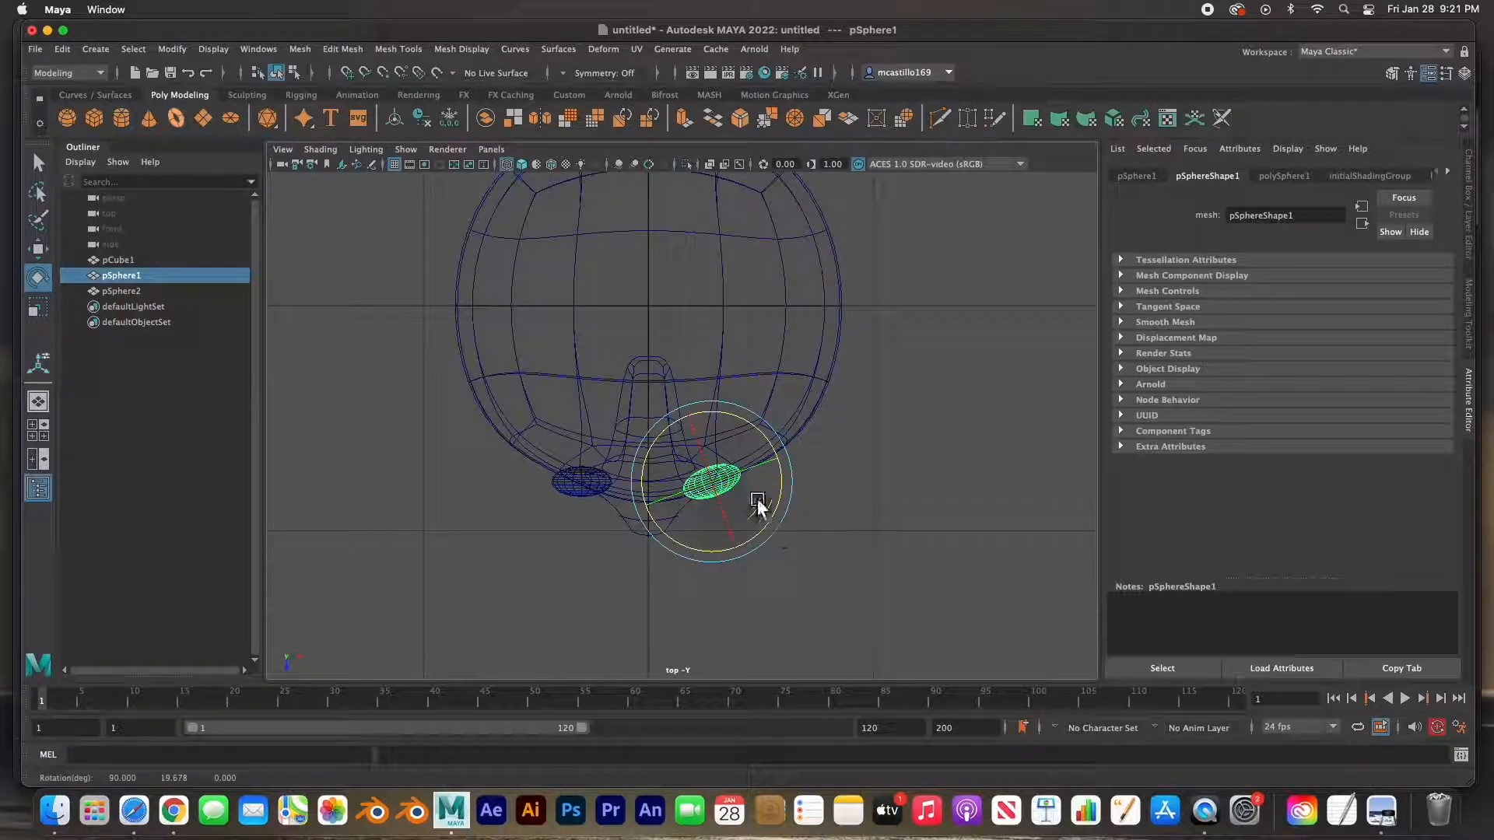
- Rotate the character's right eye to about -24.2 degrees in the top view so it follows the head's curve
click(576, 493)
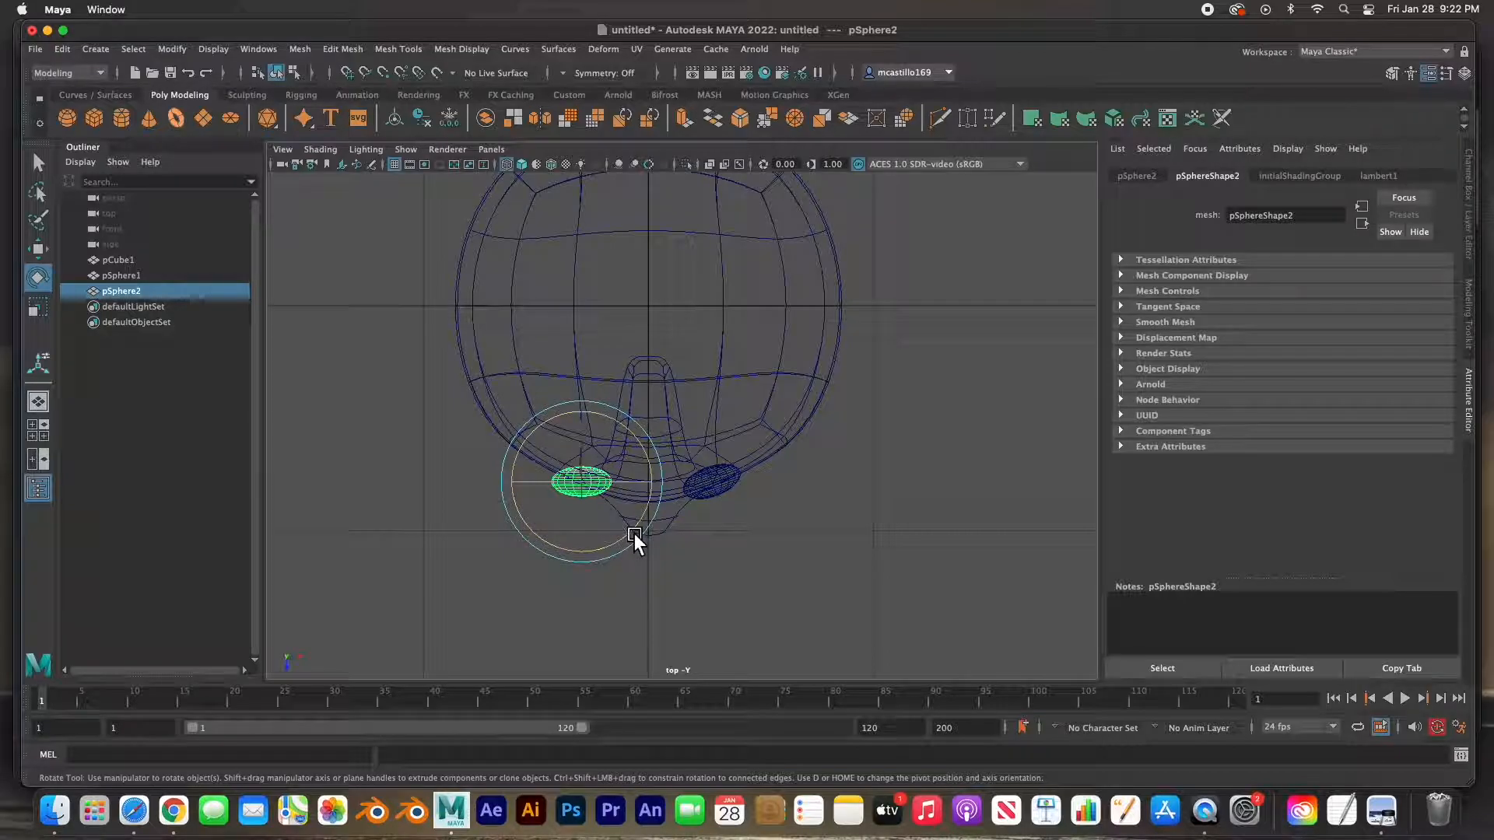
drag(634, 534, 608, 546)
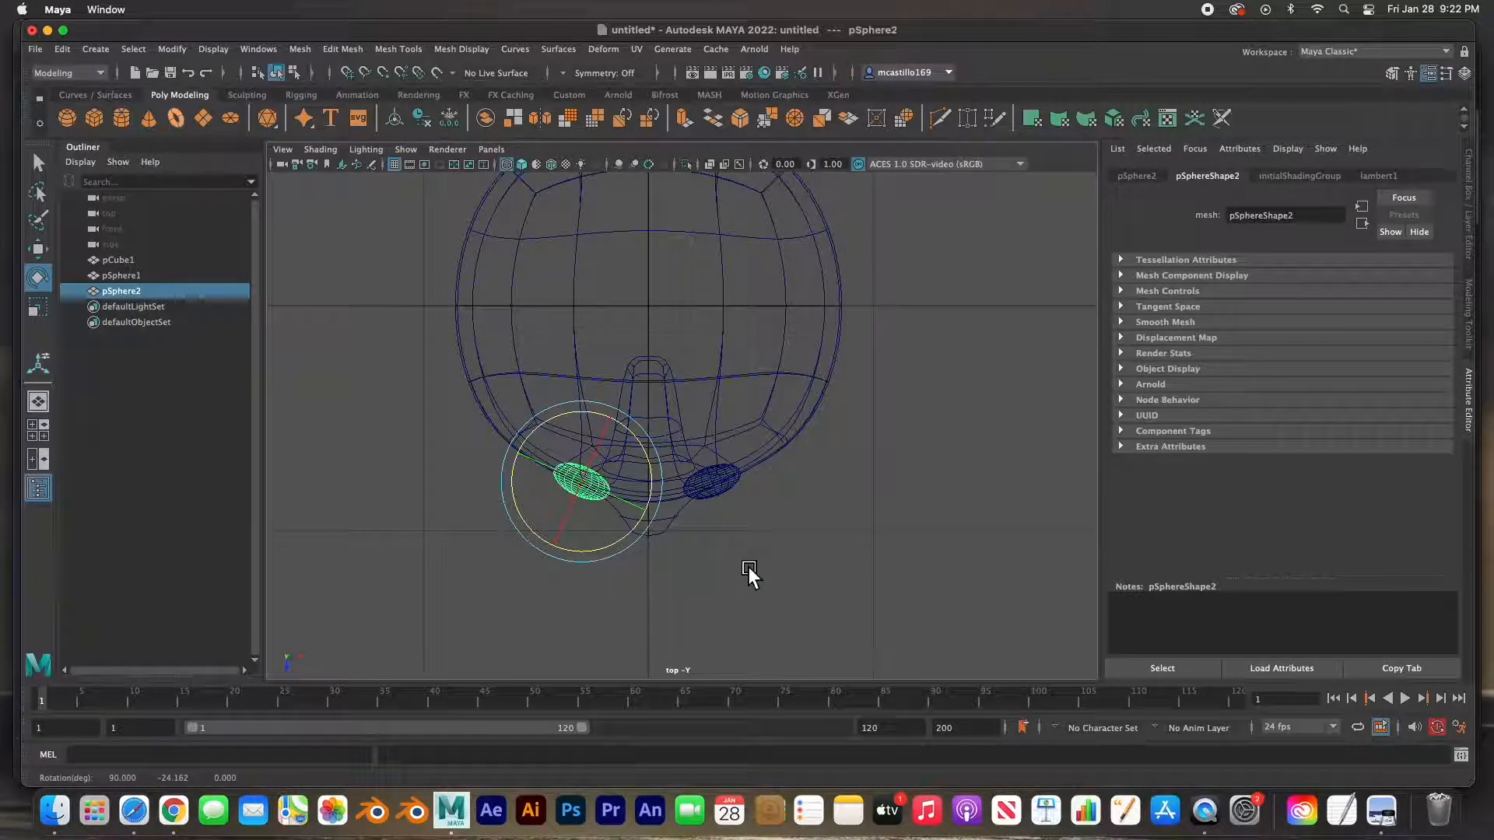
click(749, 566)
key(space)
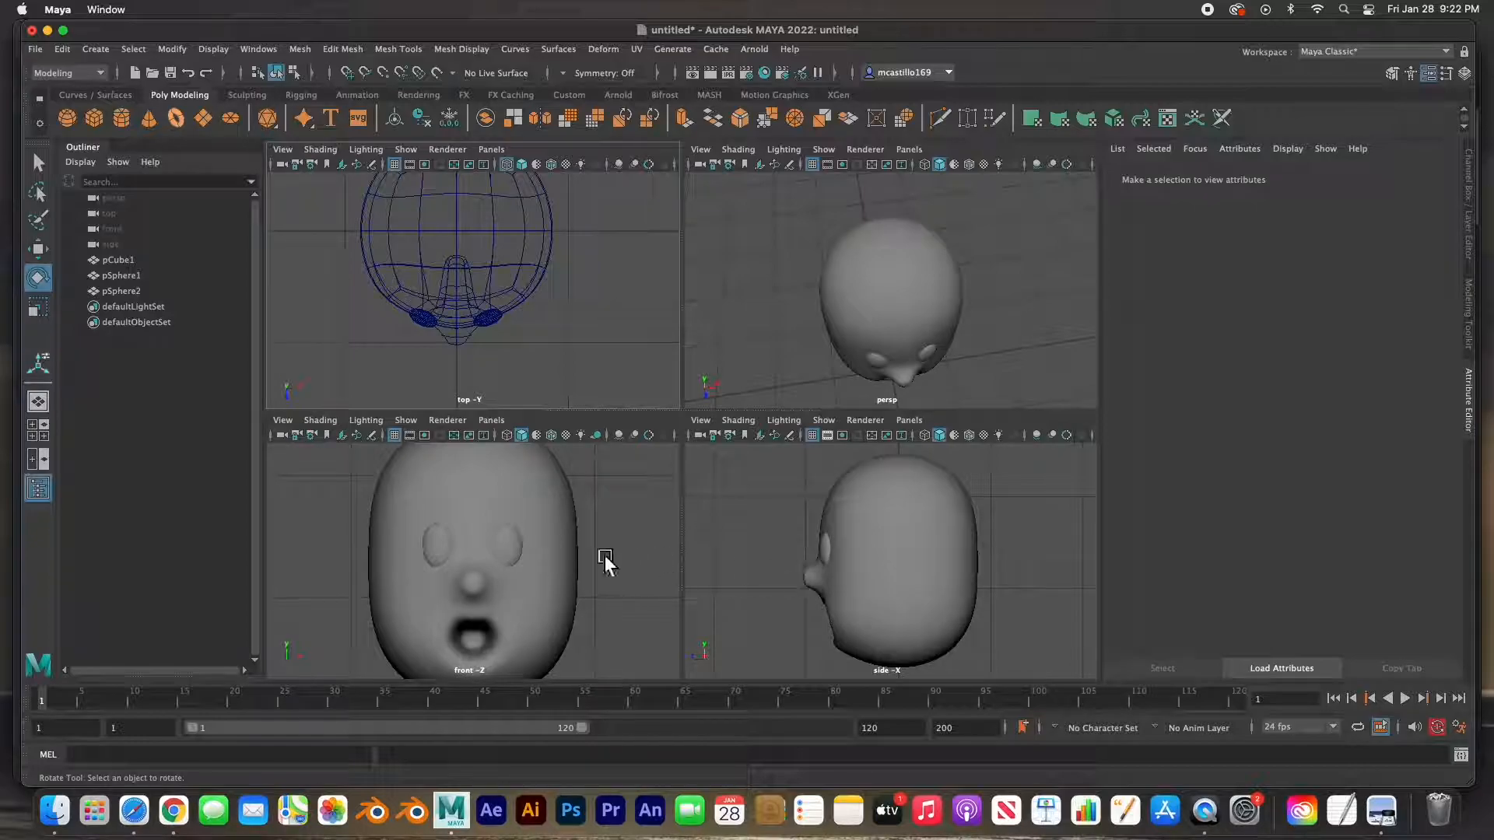
- Select both eyes and move them slightly forward along Z to about 0.796
click(514, 547)
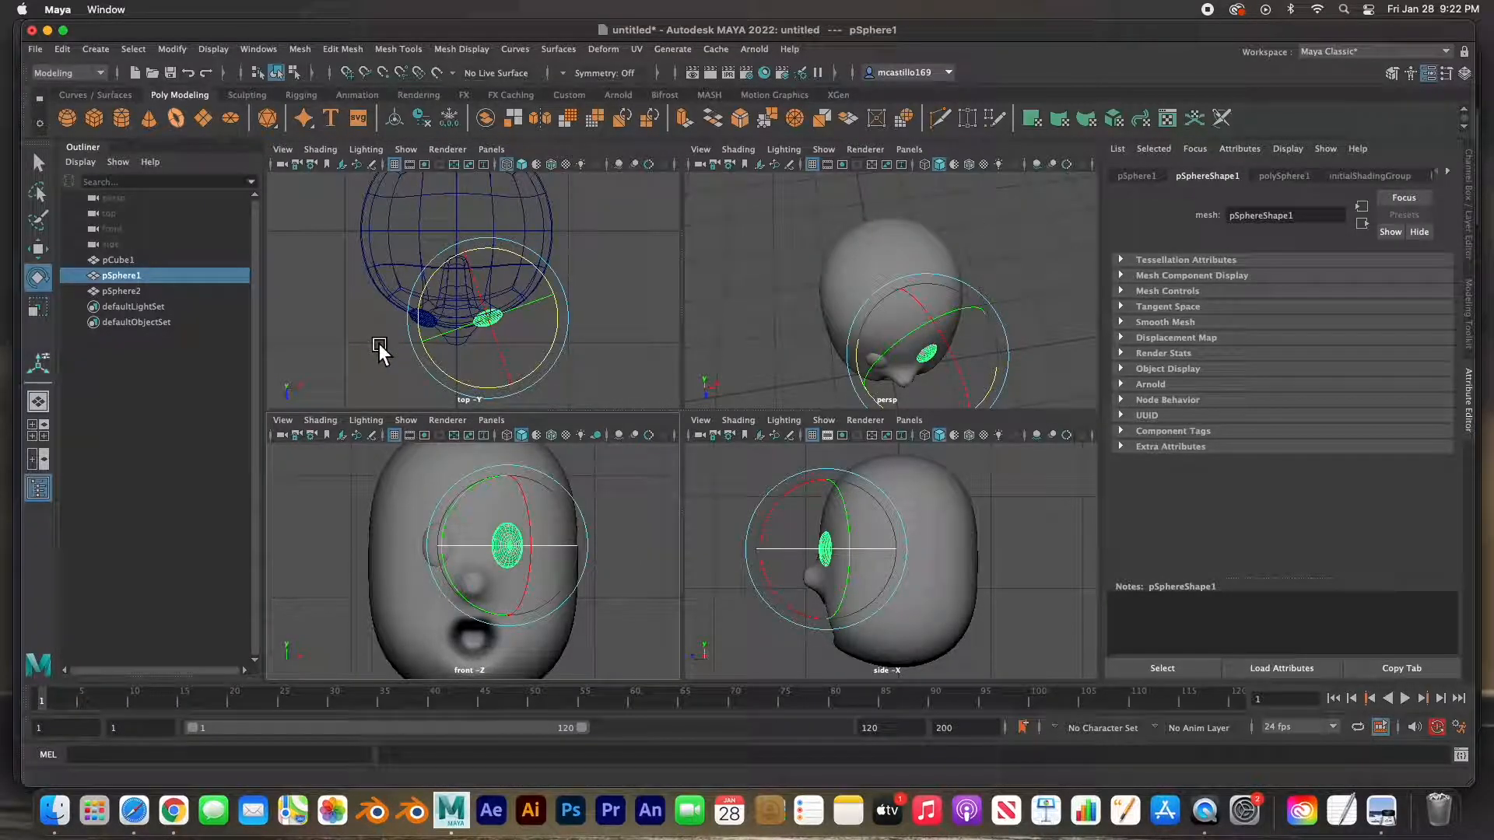
key(q)
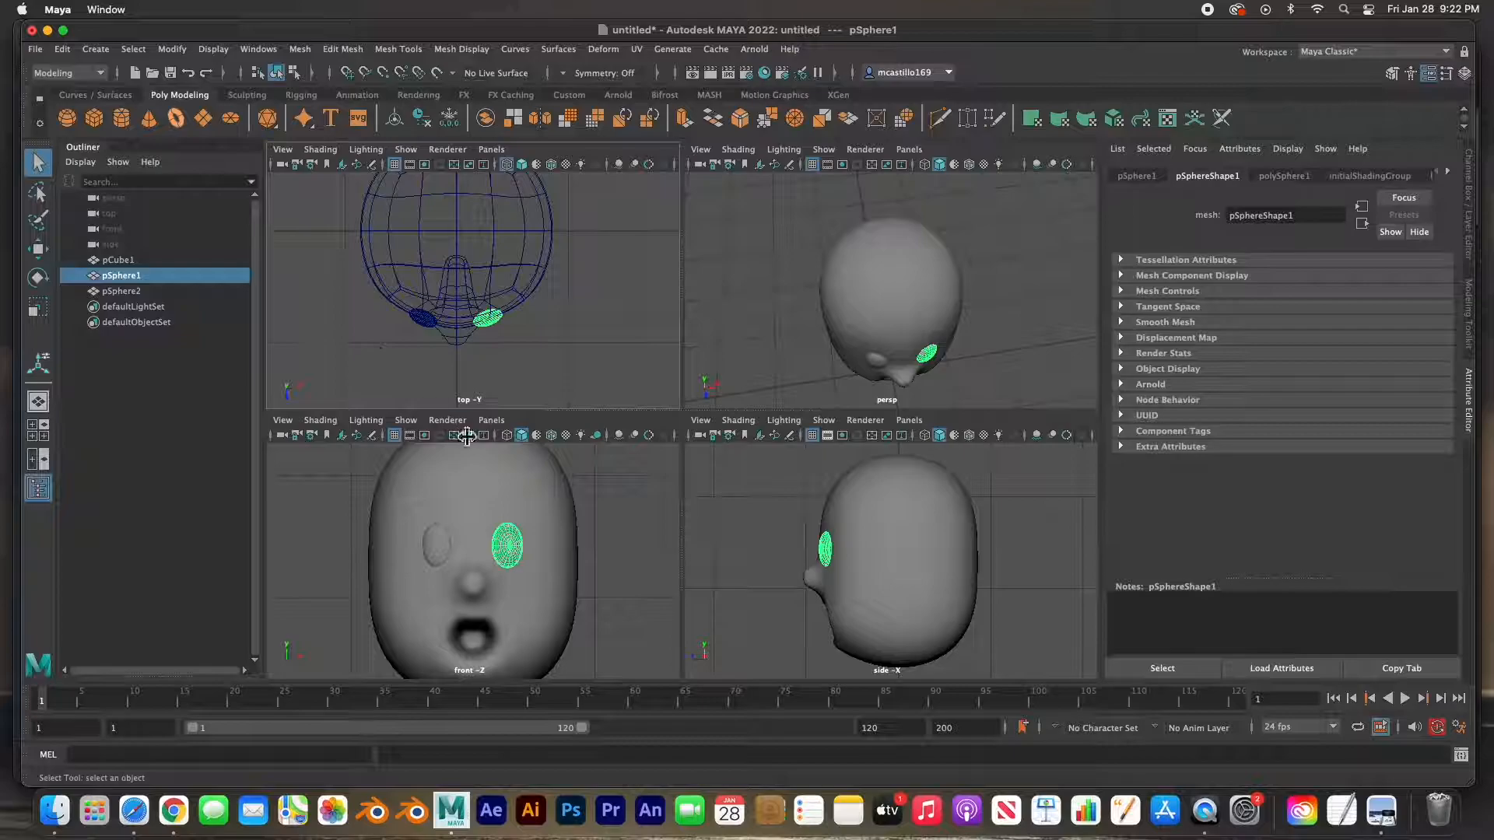
shift+click(424, 554)
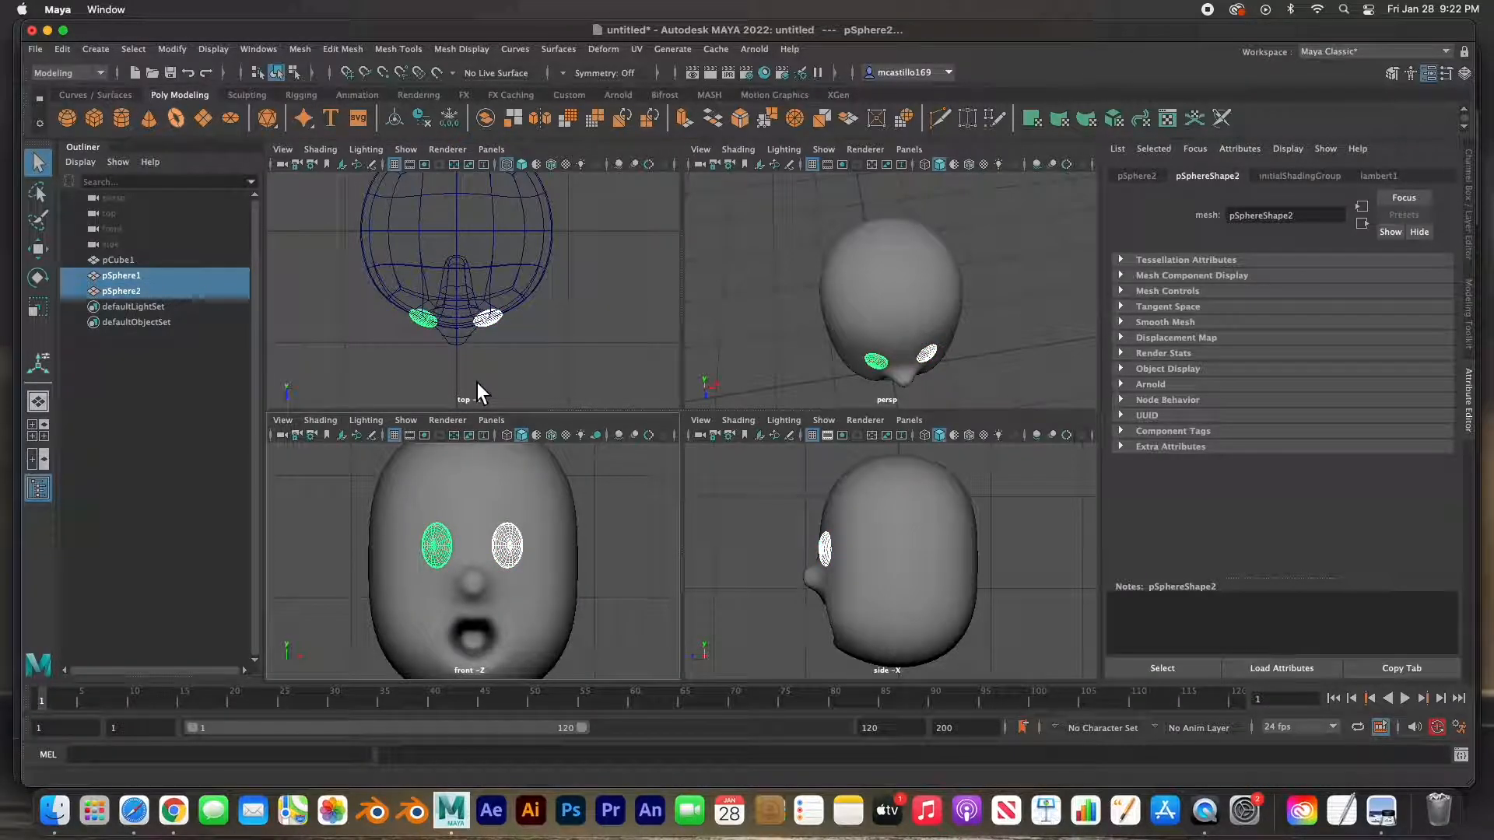
key(w)
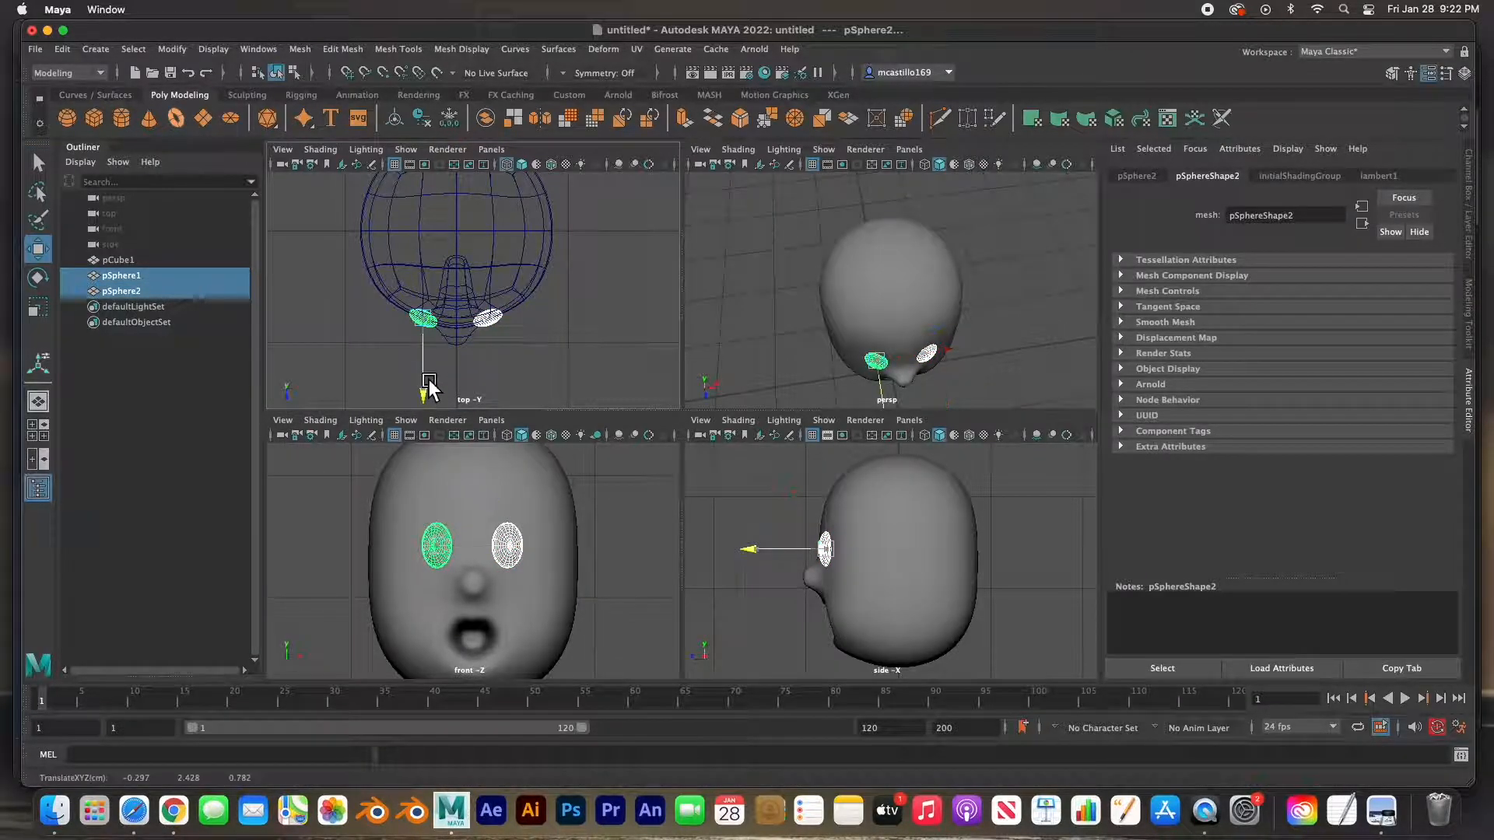
drag(429, 381, 428, 381)
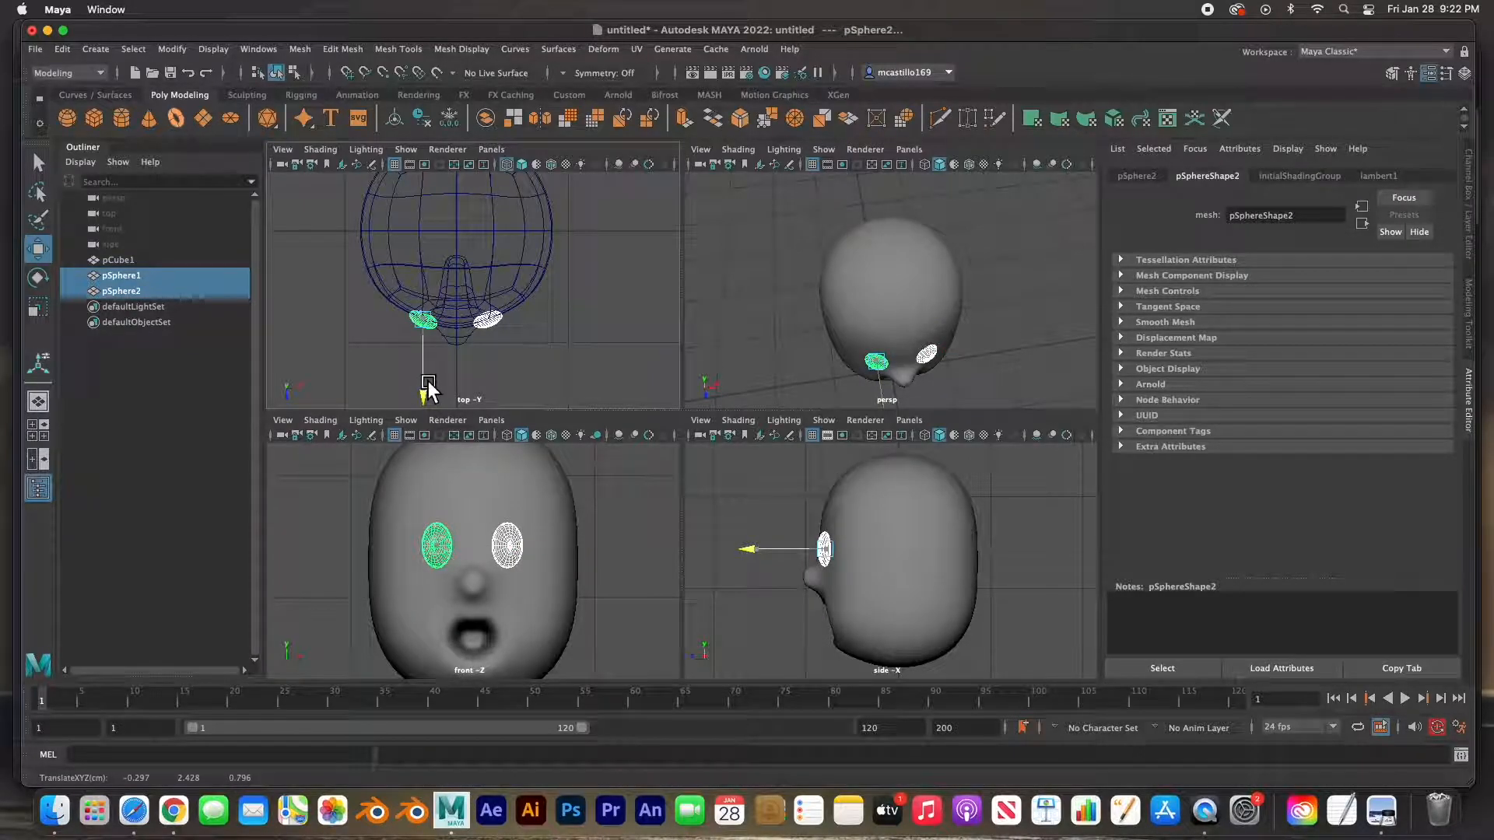
click(354, 375)
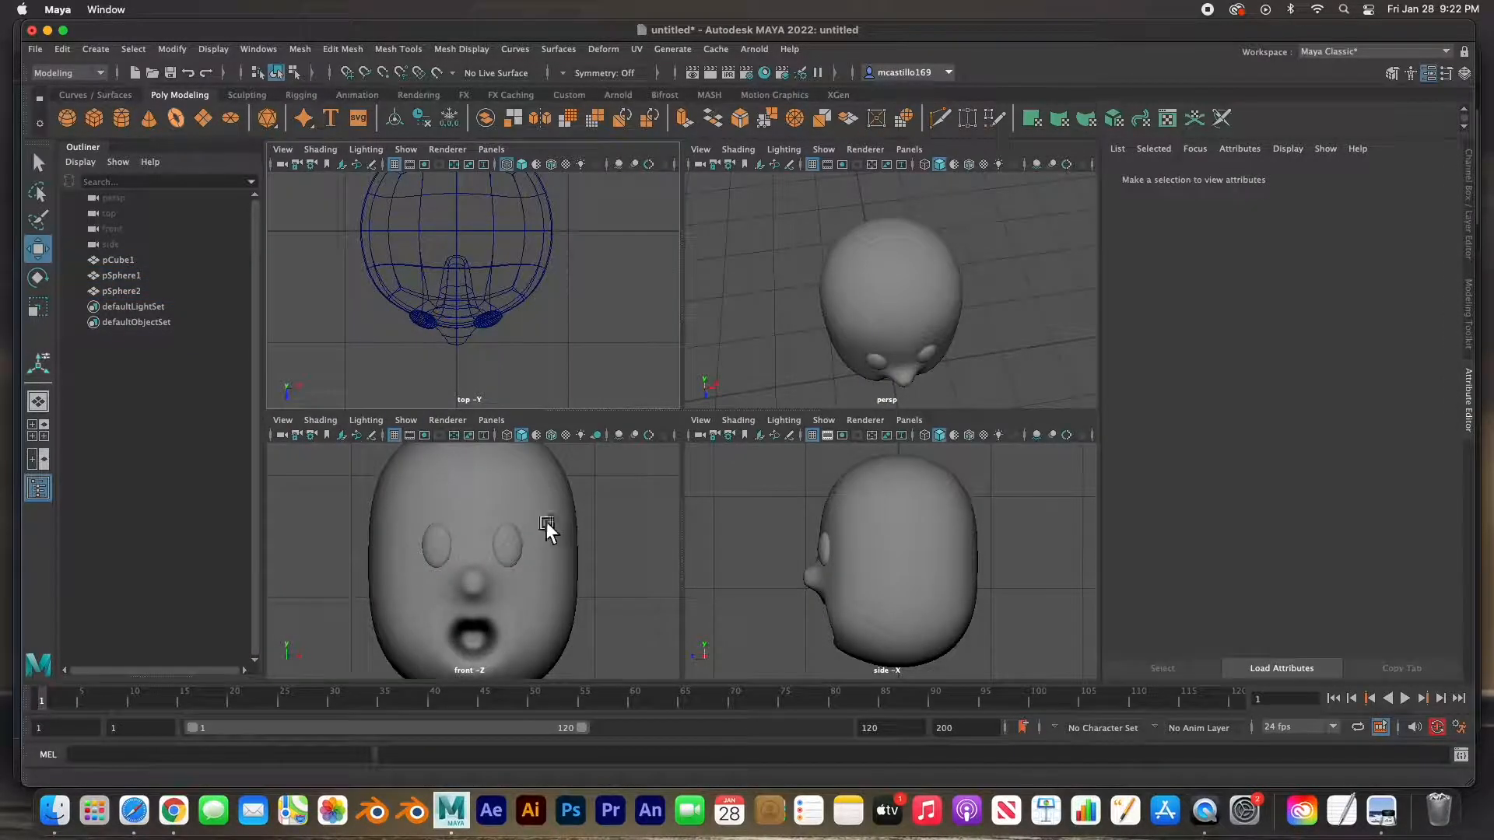
- Create a polygon sphere for the tongue and rotate it in the side view so its poles face front and back
alt+drag(566, 550, 592, 544)
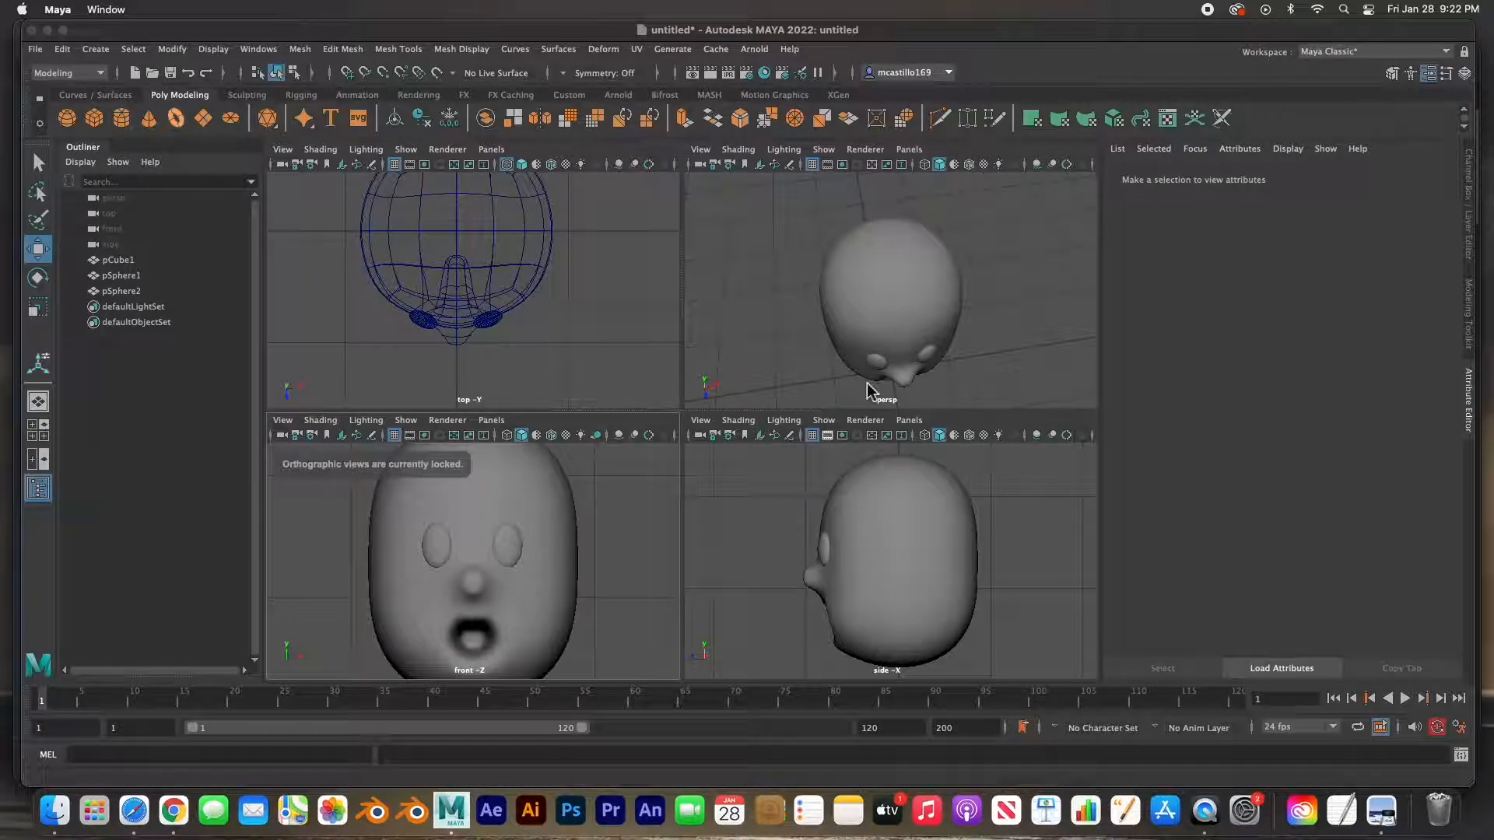
key(space)
alt+drag(891, 362, 724, 377)
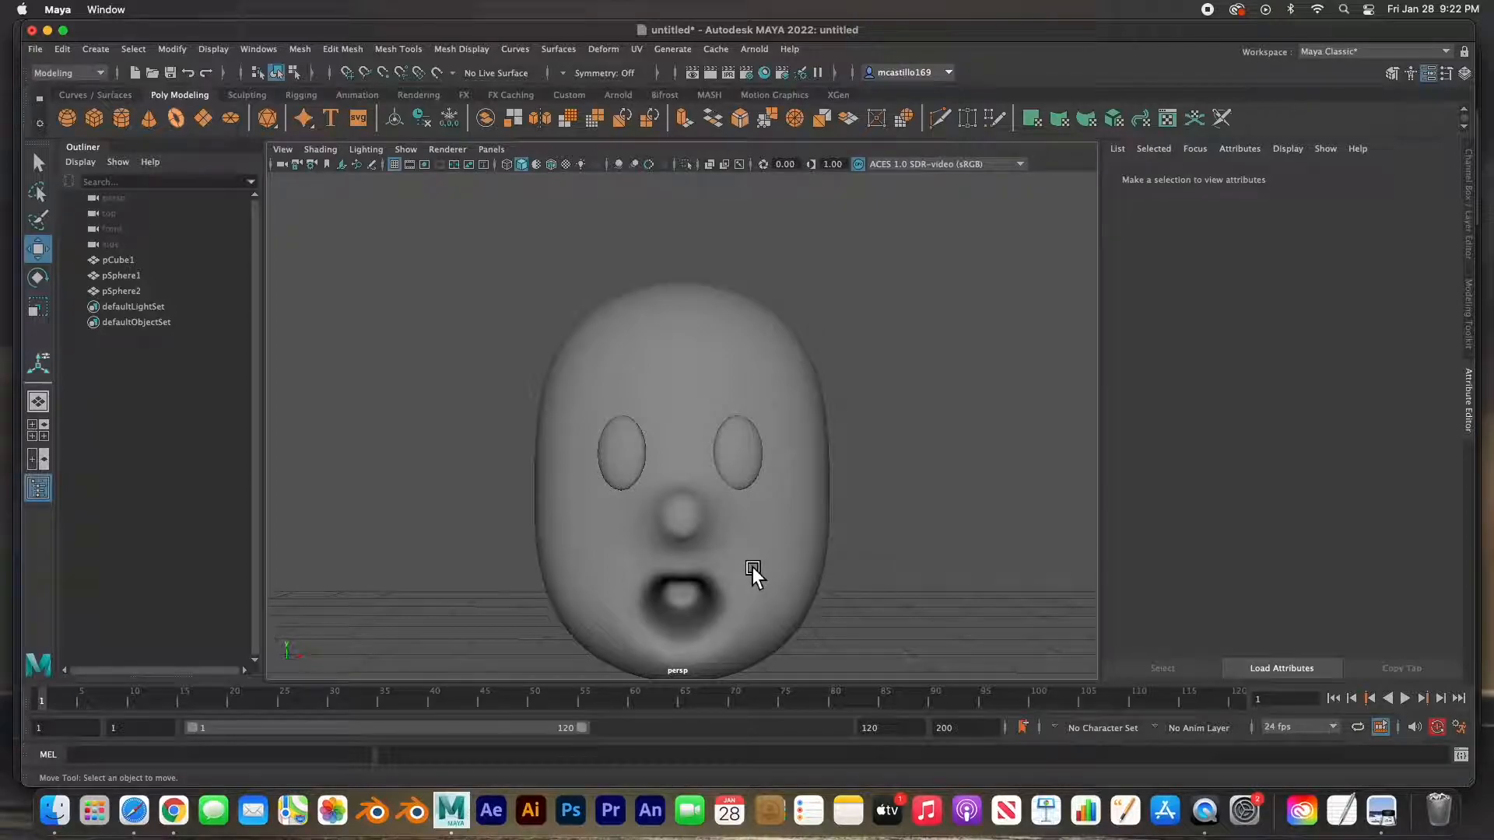
key(space)
click(67, 118)
scroll(703, 521, down, 5)
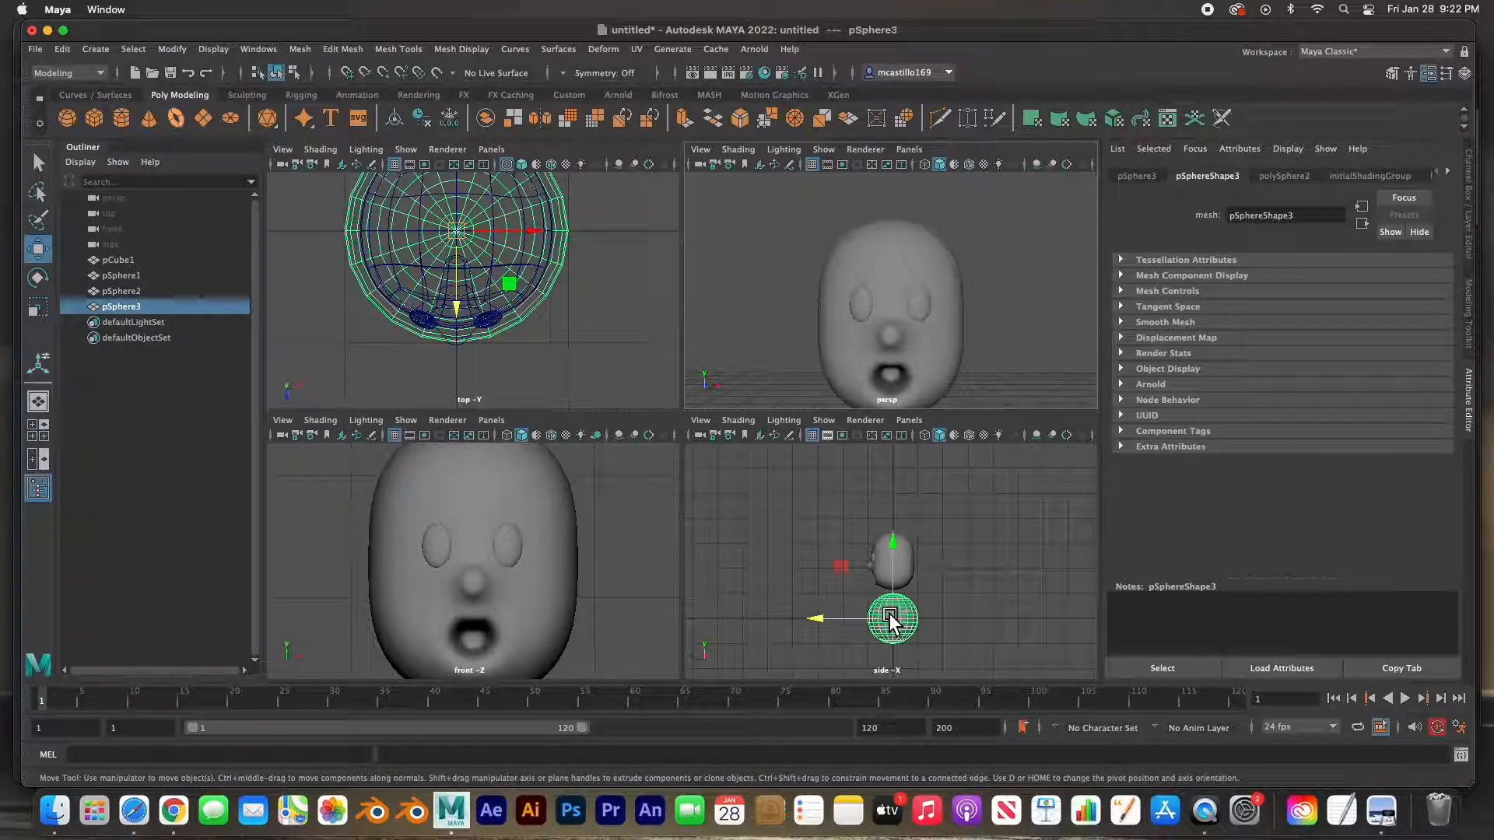
key(e)
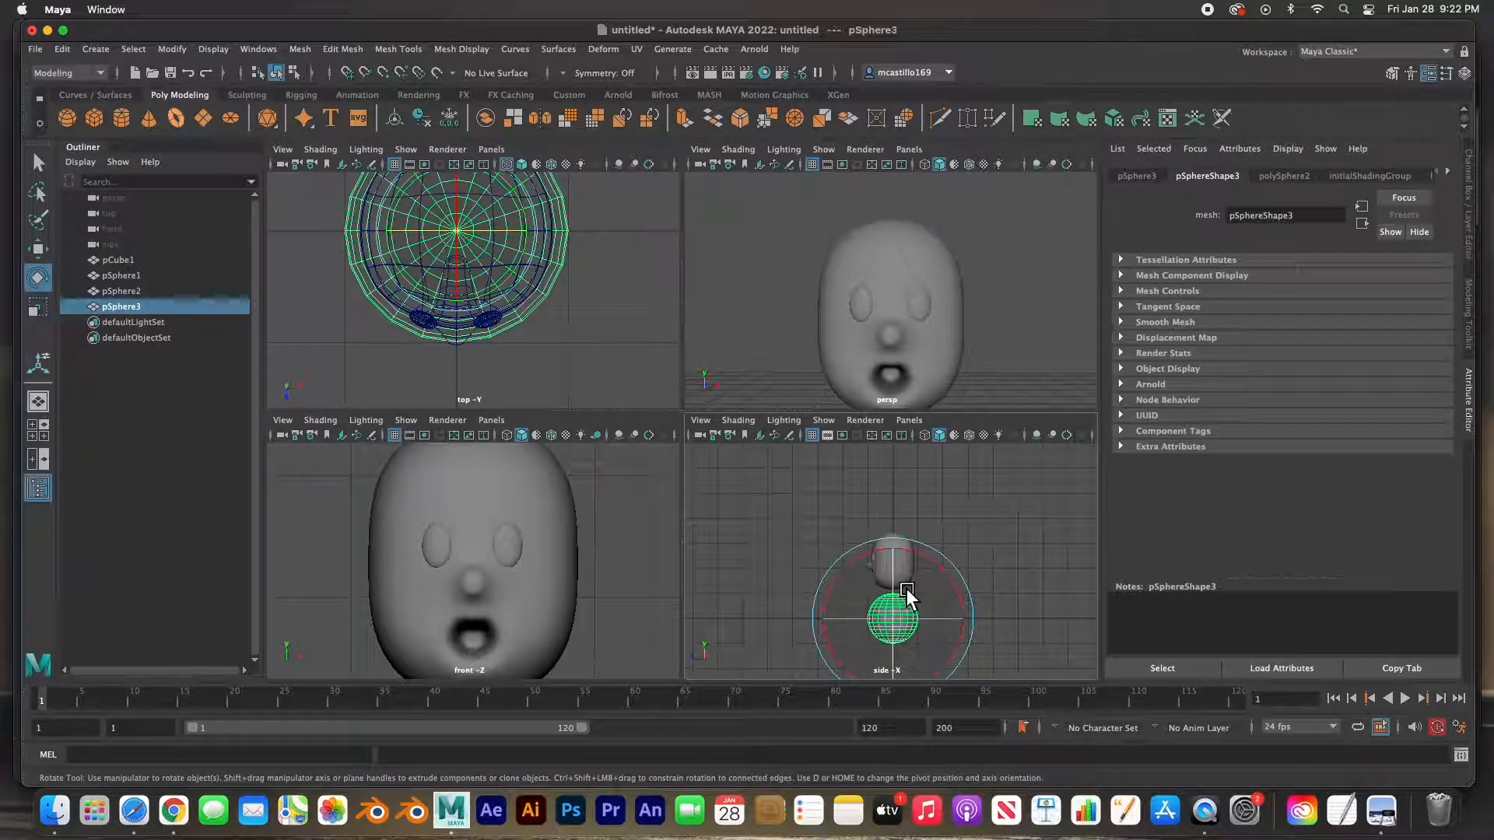
drag(944, 571, 818, 577)
- Scale the new sphere down and move it to the mouth opening, at about Y 1.709 and Z 0.652
key(r)
drag(893, 620, 881, 580)
key(w)
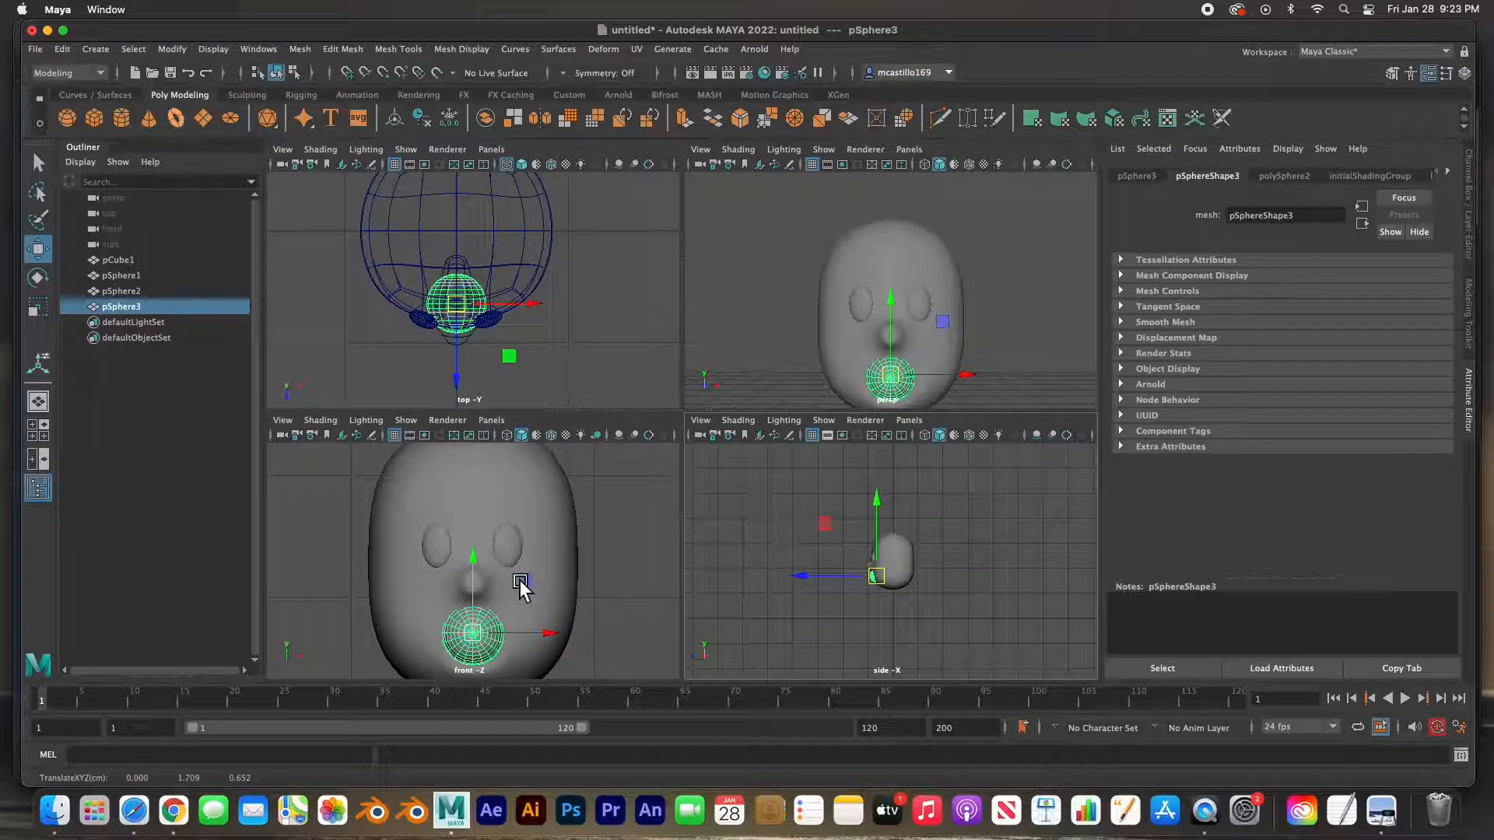
- Flatten the tongue sphere's height, narrow its width and shorten its depth to form an oval that fits the mouth
key(r)
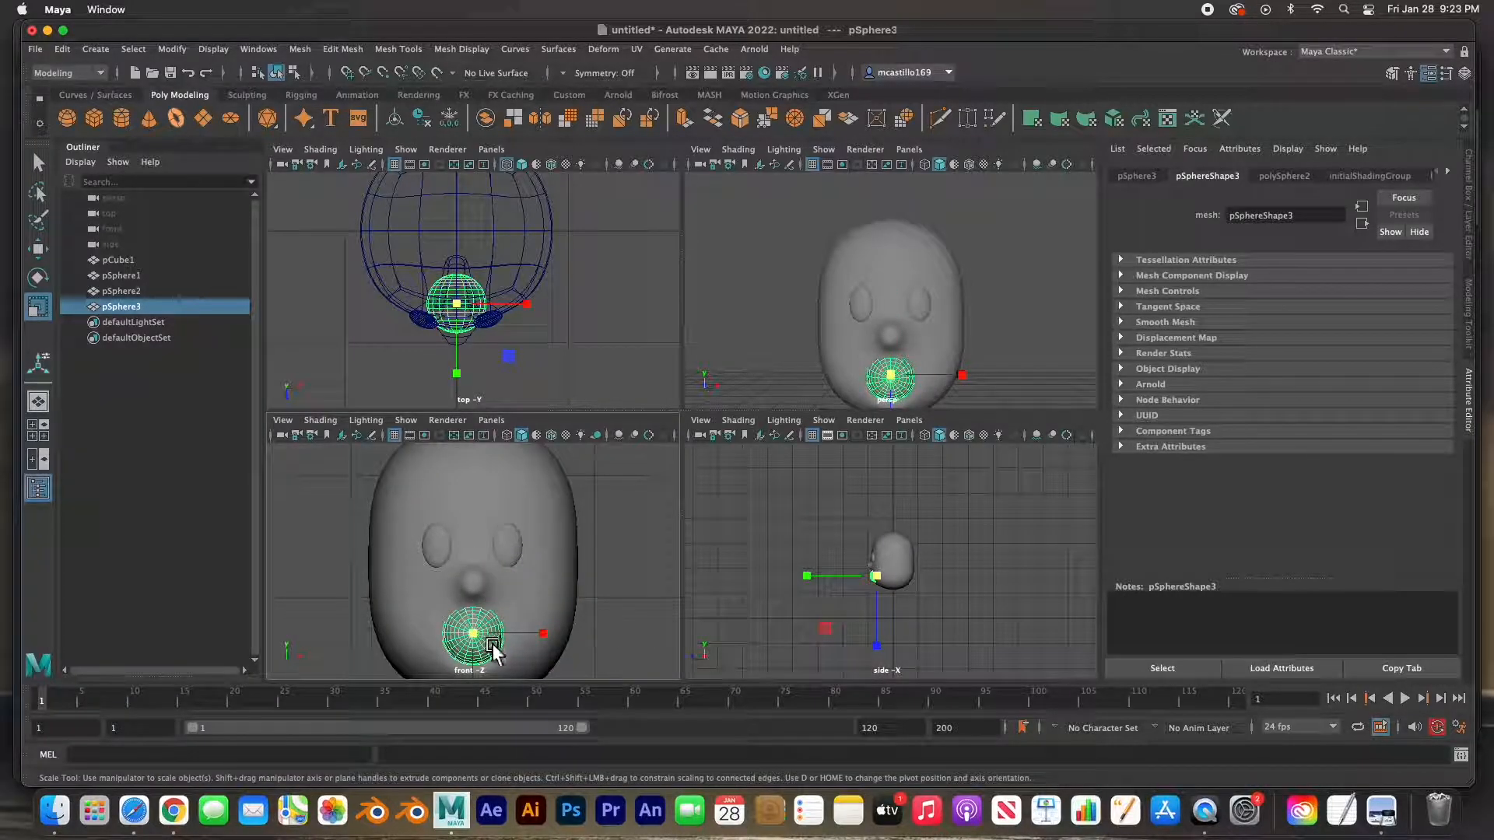
drag(887, 655, 889, 609)
click(546, 636)
drag(546, 637, 480, 660)
key(w)
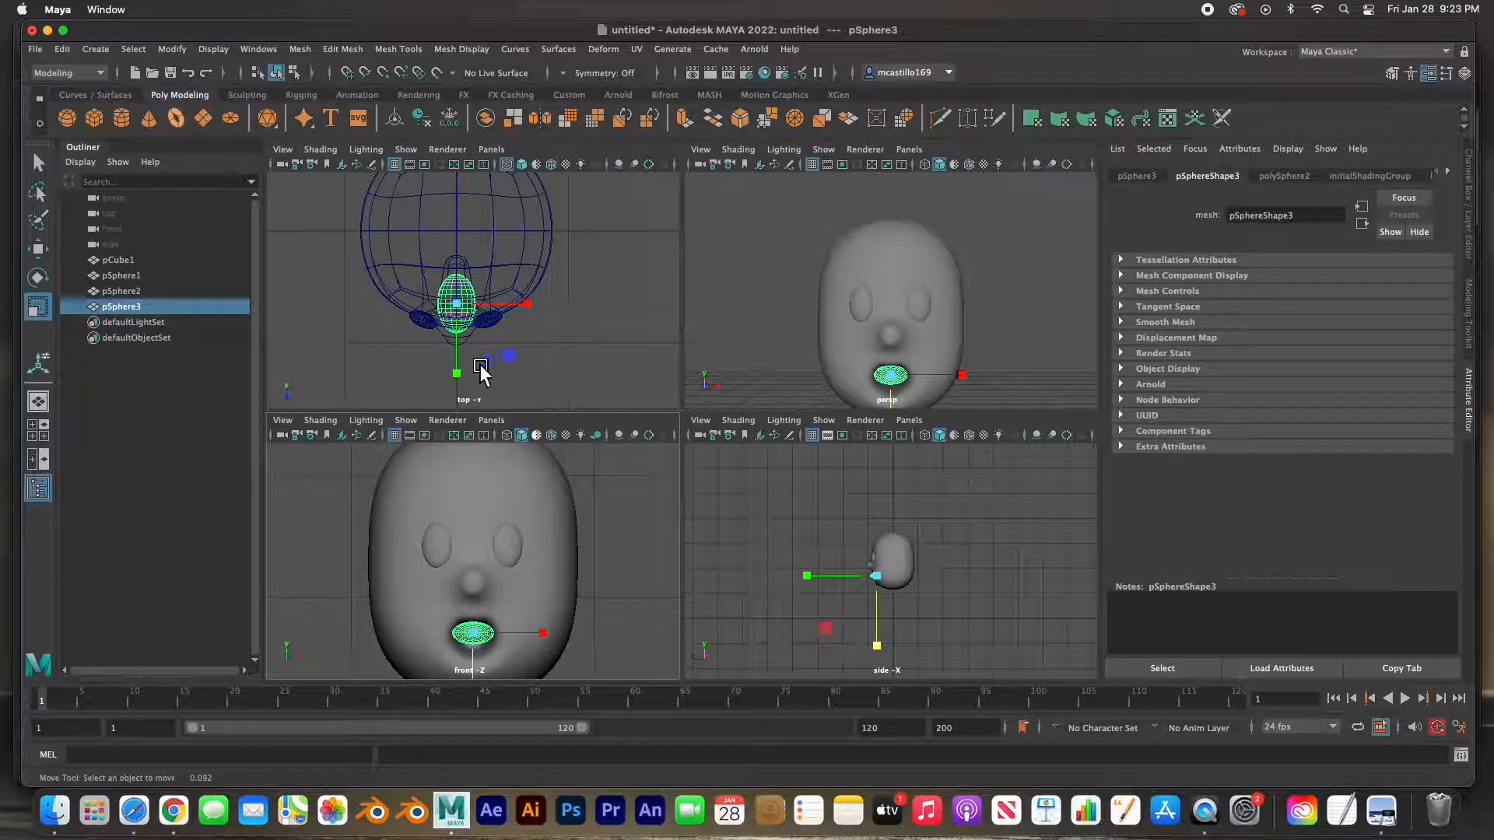
drag(462, 379, 460, 364)
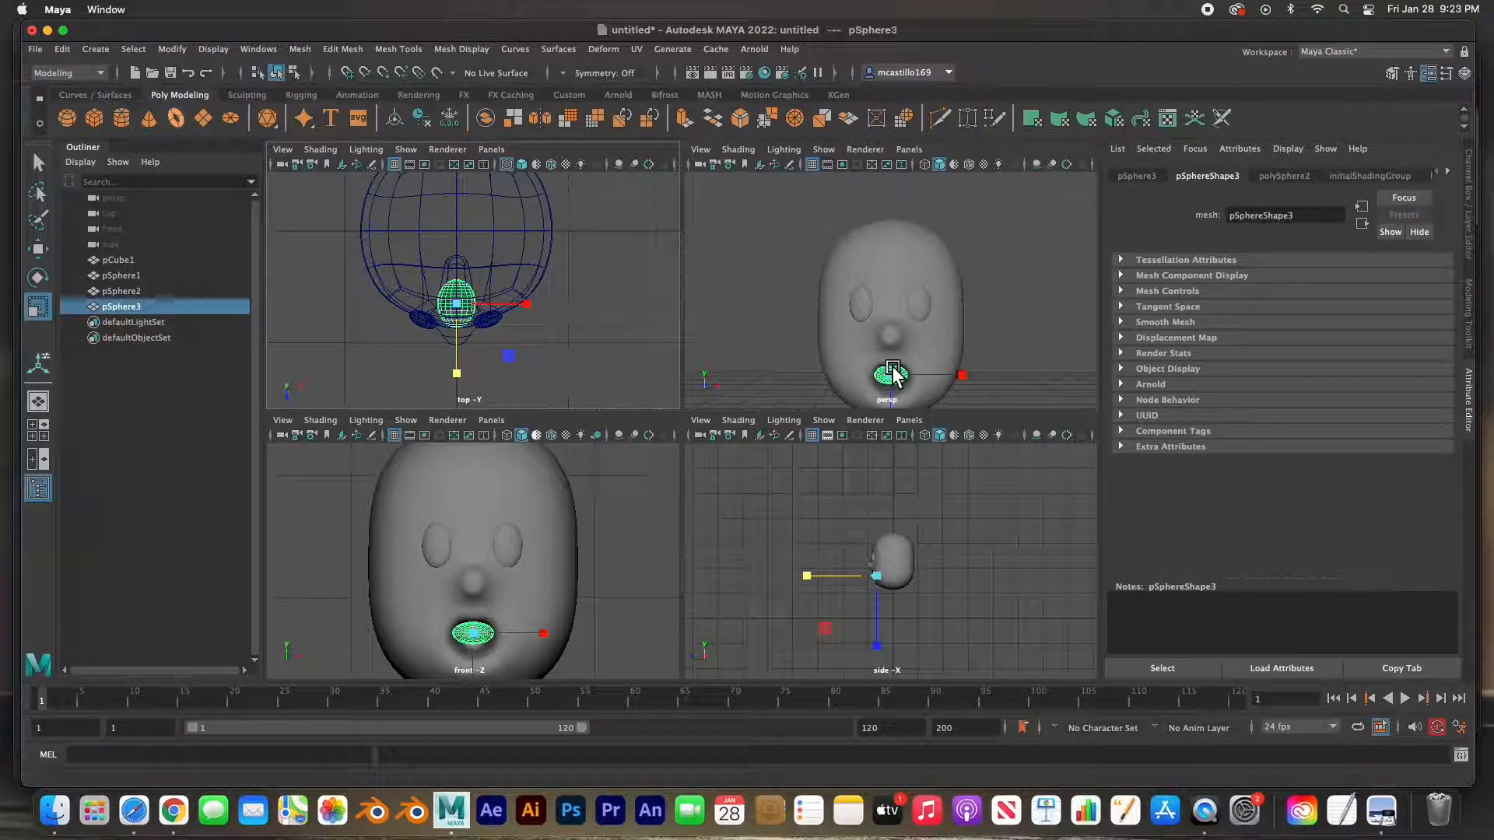
- Lower the tongue to about Y 1.542 and push it back into the mouth to about Z 0.446
key(space)
alt+middle_drag(716, 539, 714, 476)
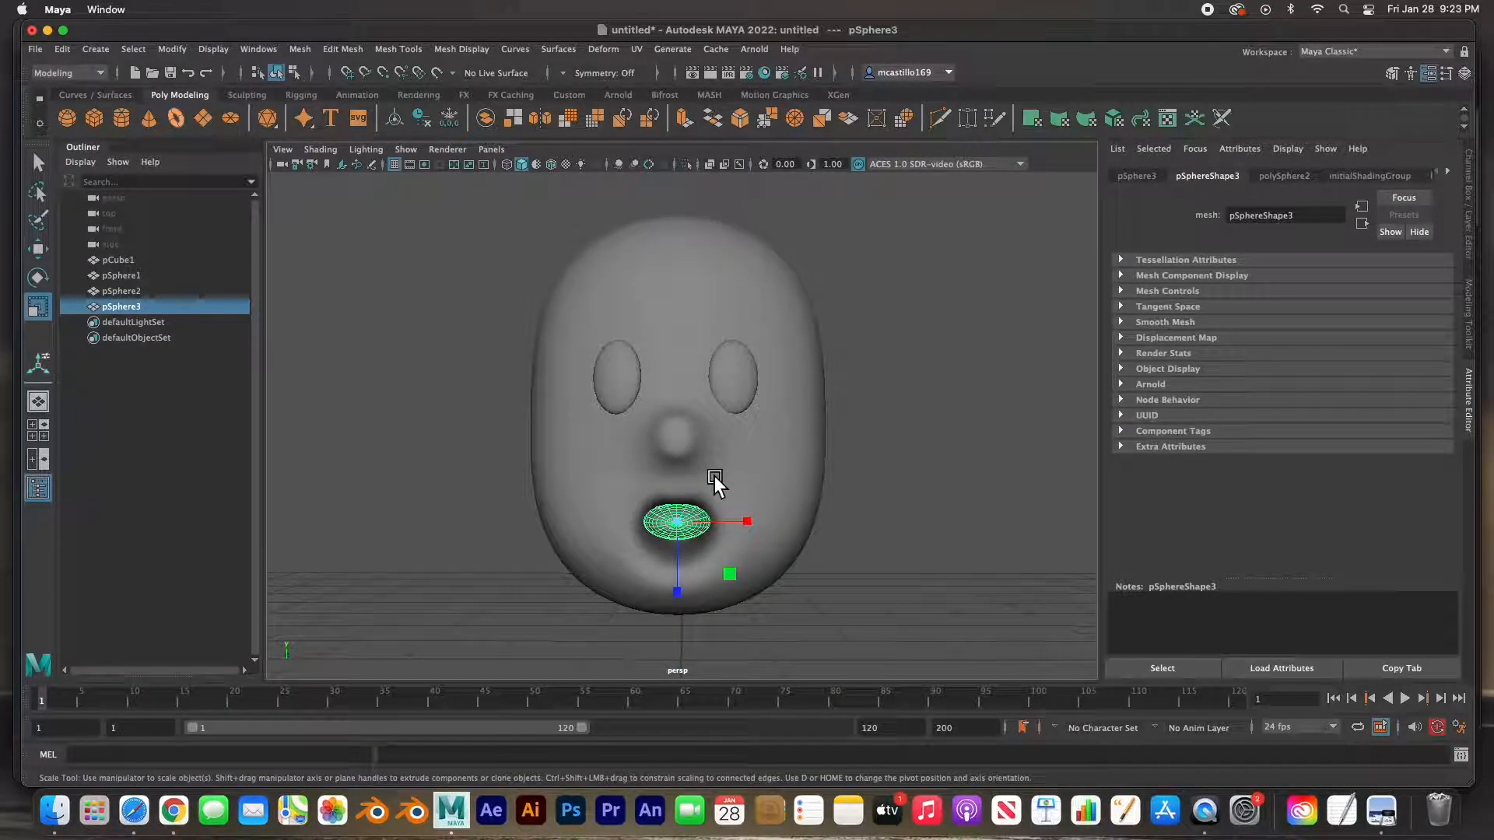
key(w)
drag(683, 450, 682, 484)
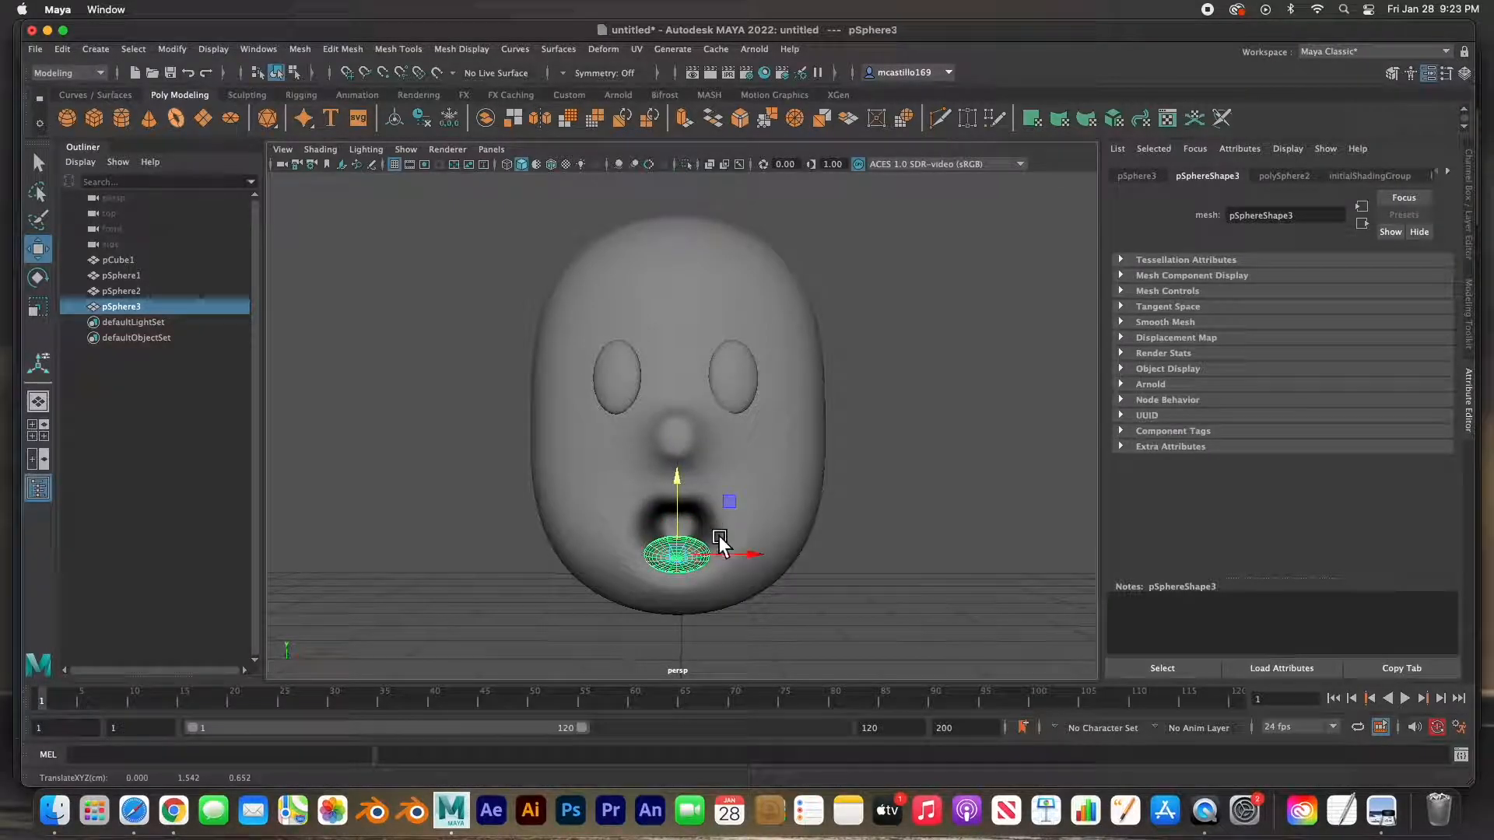
alt+drag(717, 574, 683, 579)
drag(562, 591, 634, 594)
- Raise the tongue inside the mouth to about Y 1.588
drag(673, 525, 673, 515)
click(498, 577)
alt+drag(586, 567, 657, 535)
click(657, 535)
click(664, 491)
drag(665, 492, 665, 489)
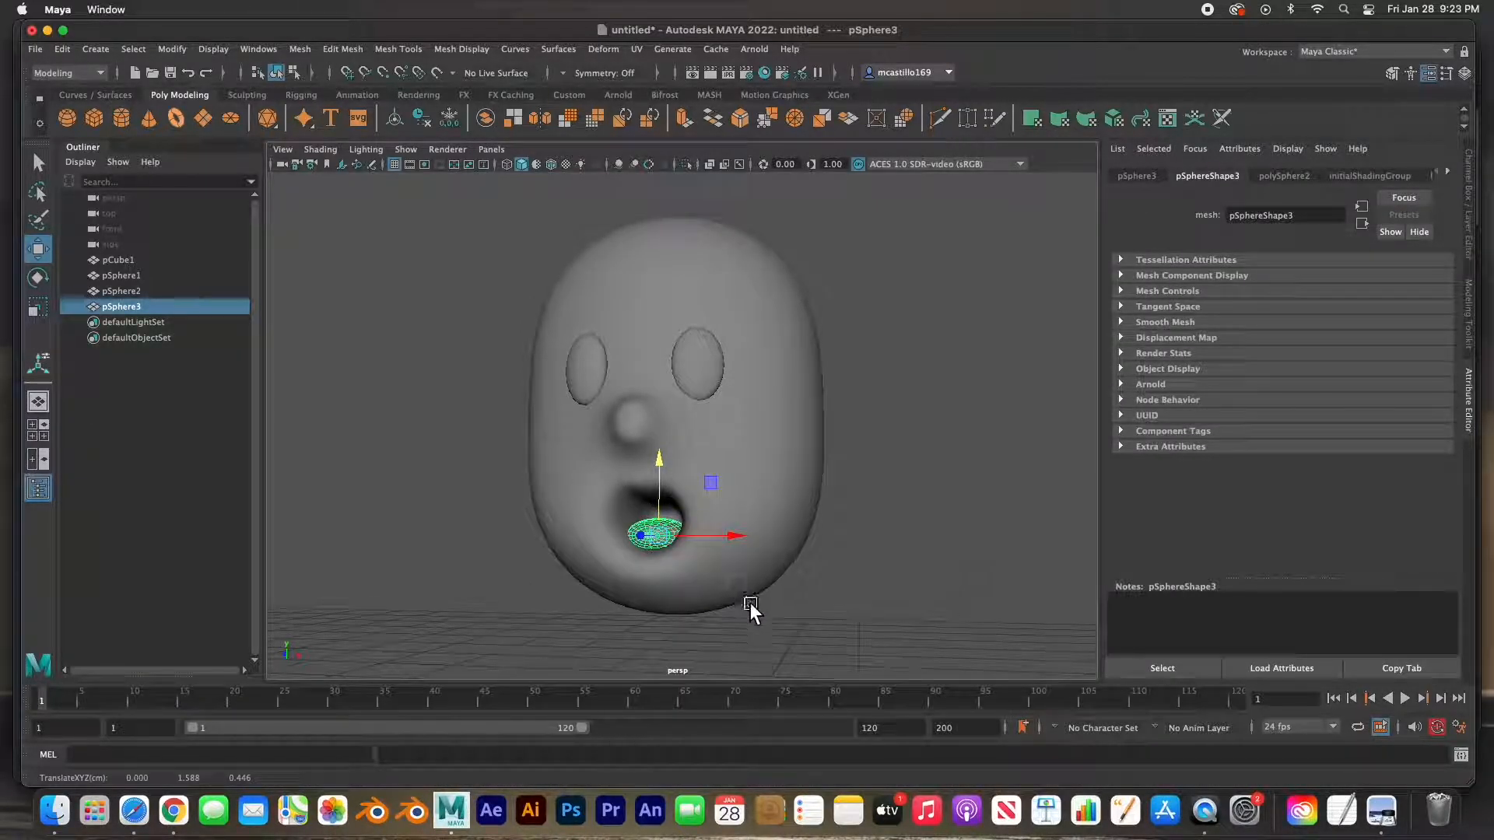
- In a wireframe side view, tilt the tongue to about 96.9 degrees around X so it follows the mouth cavity
key(space)
key(space)
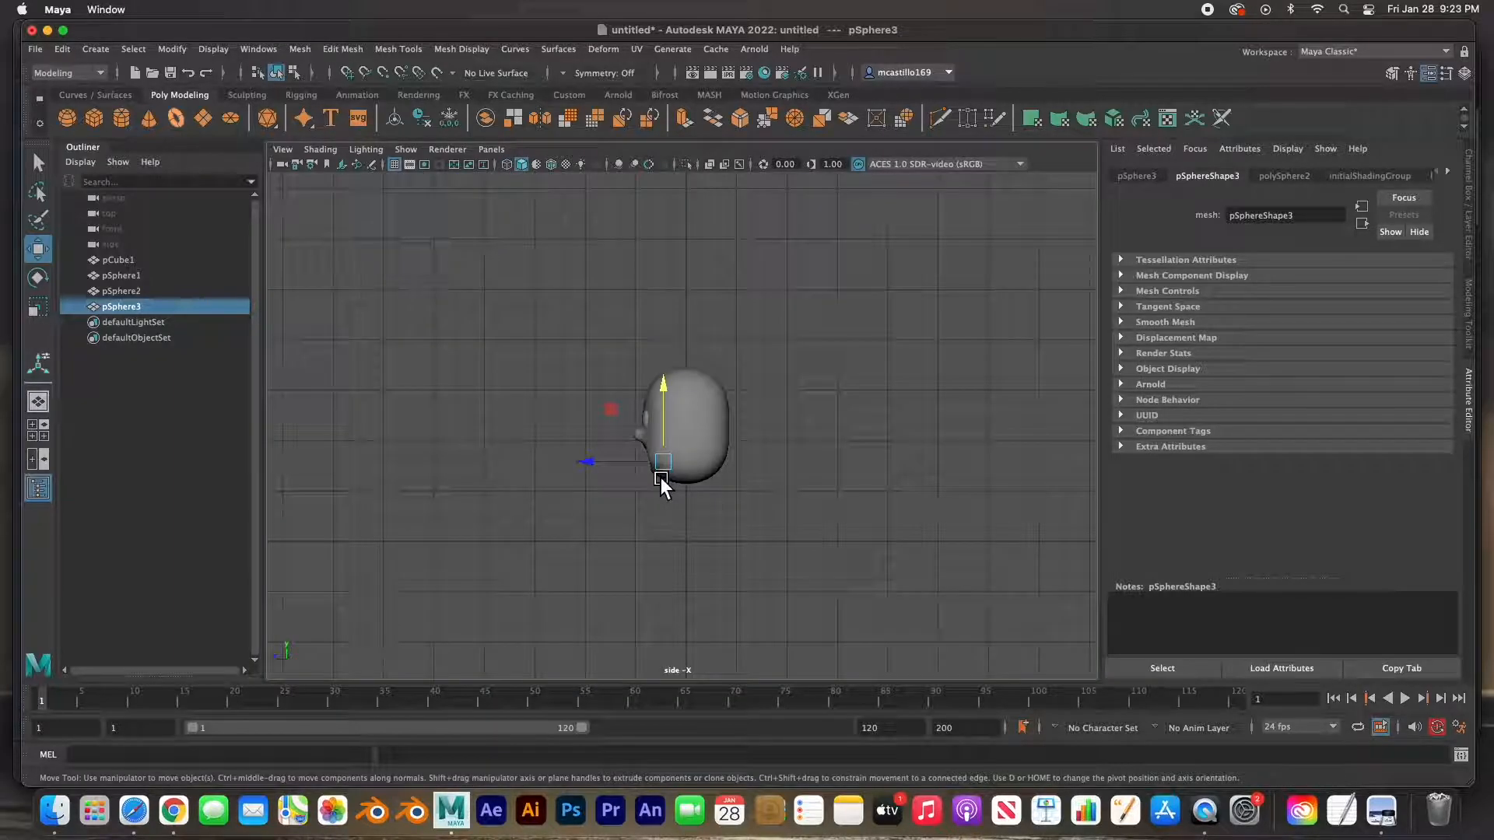
scroll(664, 483, up, 6)
key(4)
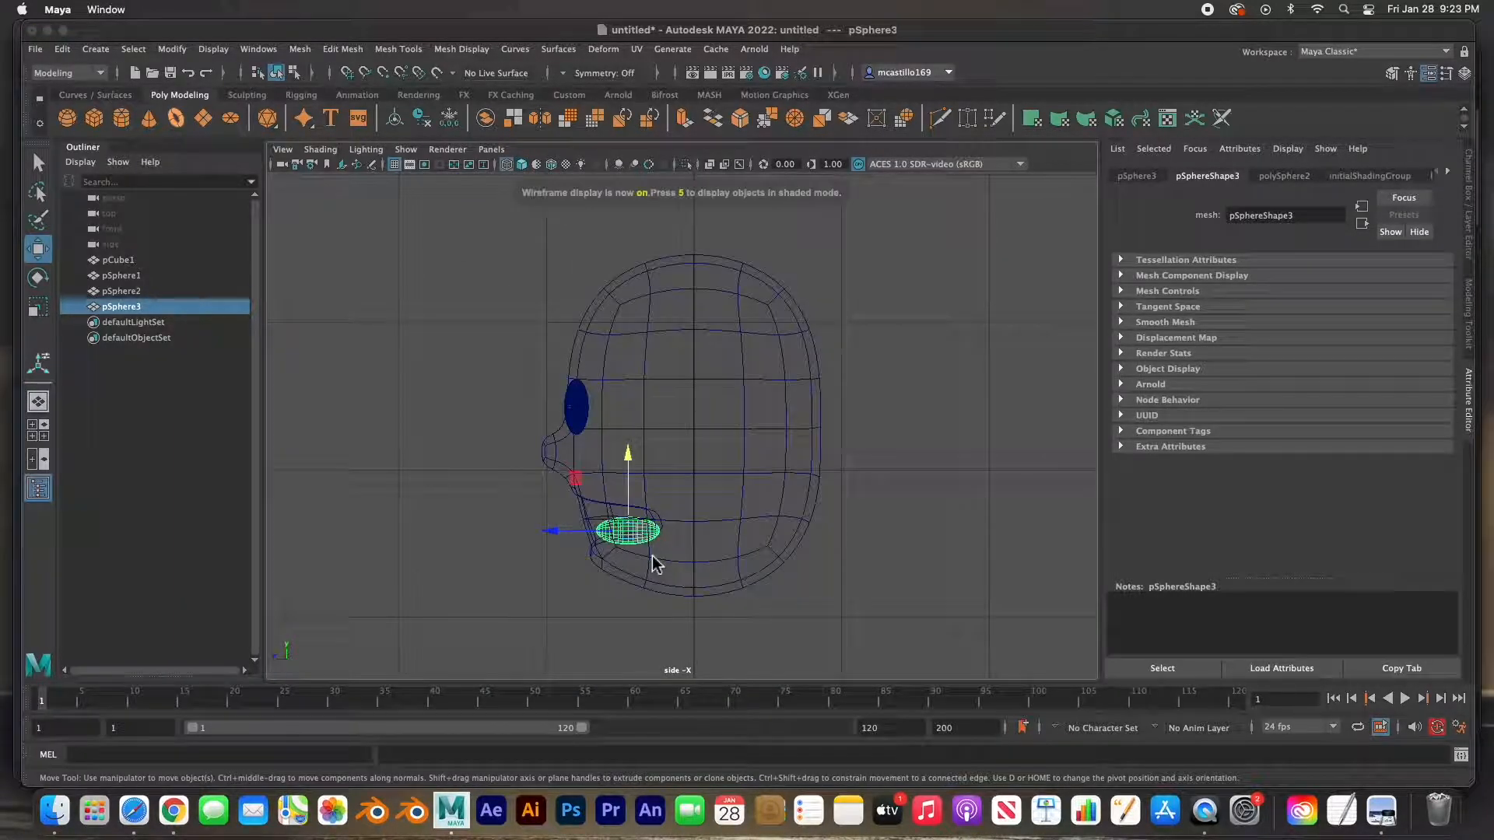
scroll(660, 455, up, 3)
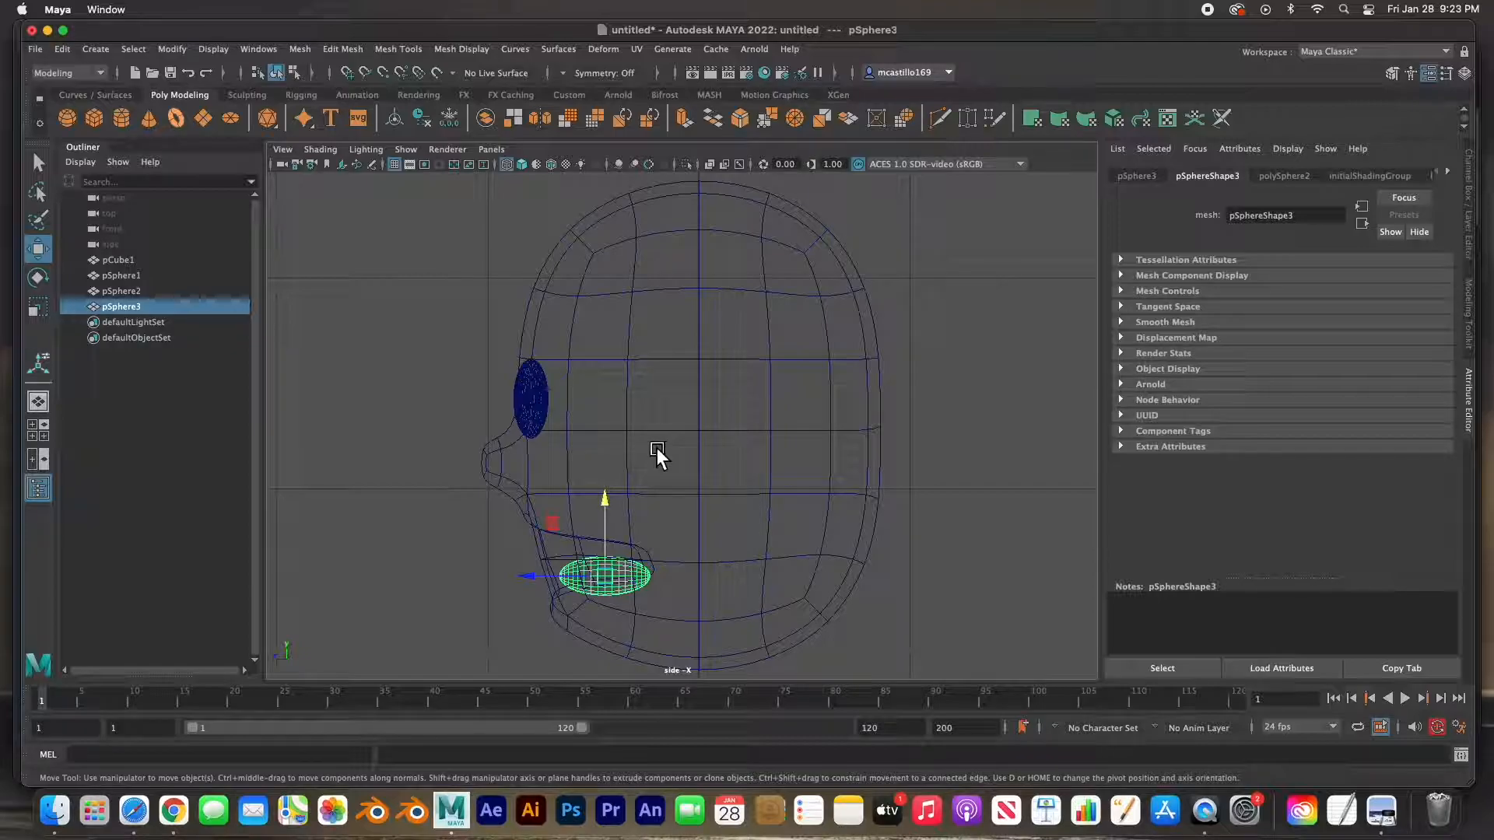
key(e)
drag(664, 524, 603, 560)
key(space)
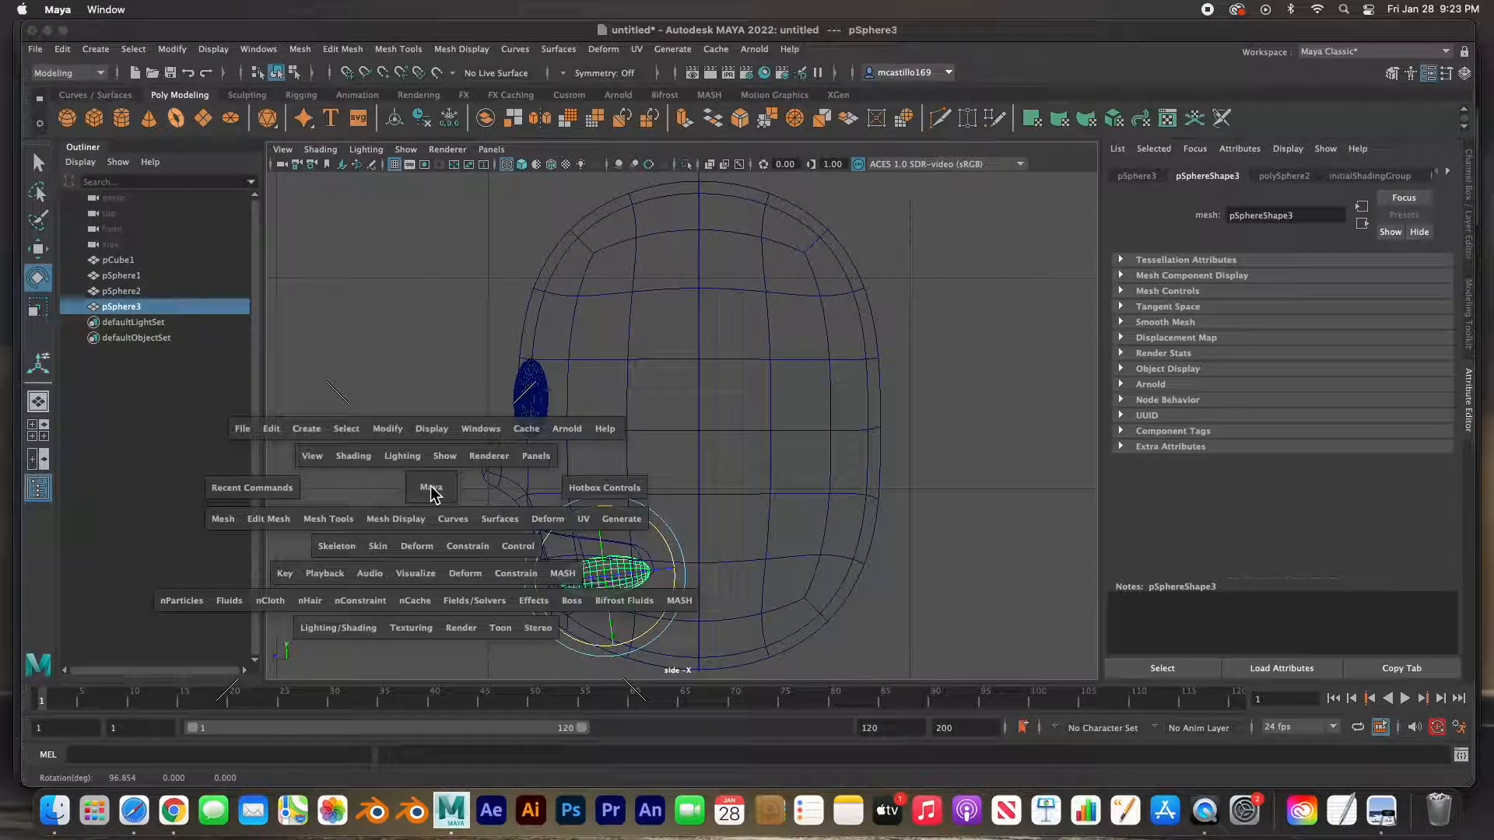
click(740, 328)
alt+drag(740, 328, 815, 343)
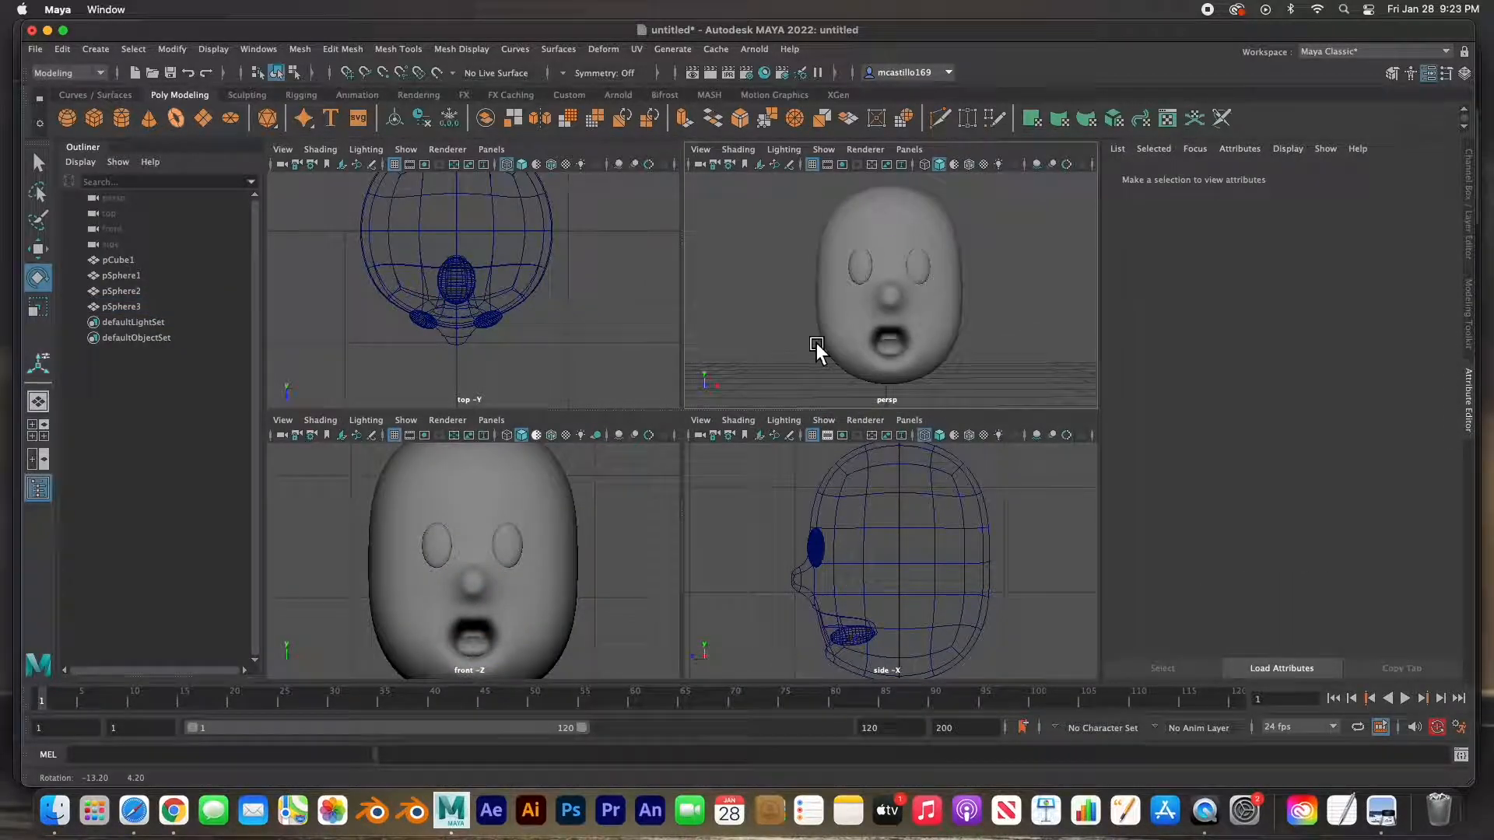
- Create a polygon cube and scale it into a small, wide block that is thin from front to back
click(94, 119)
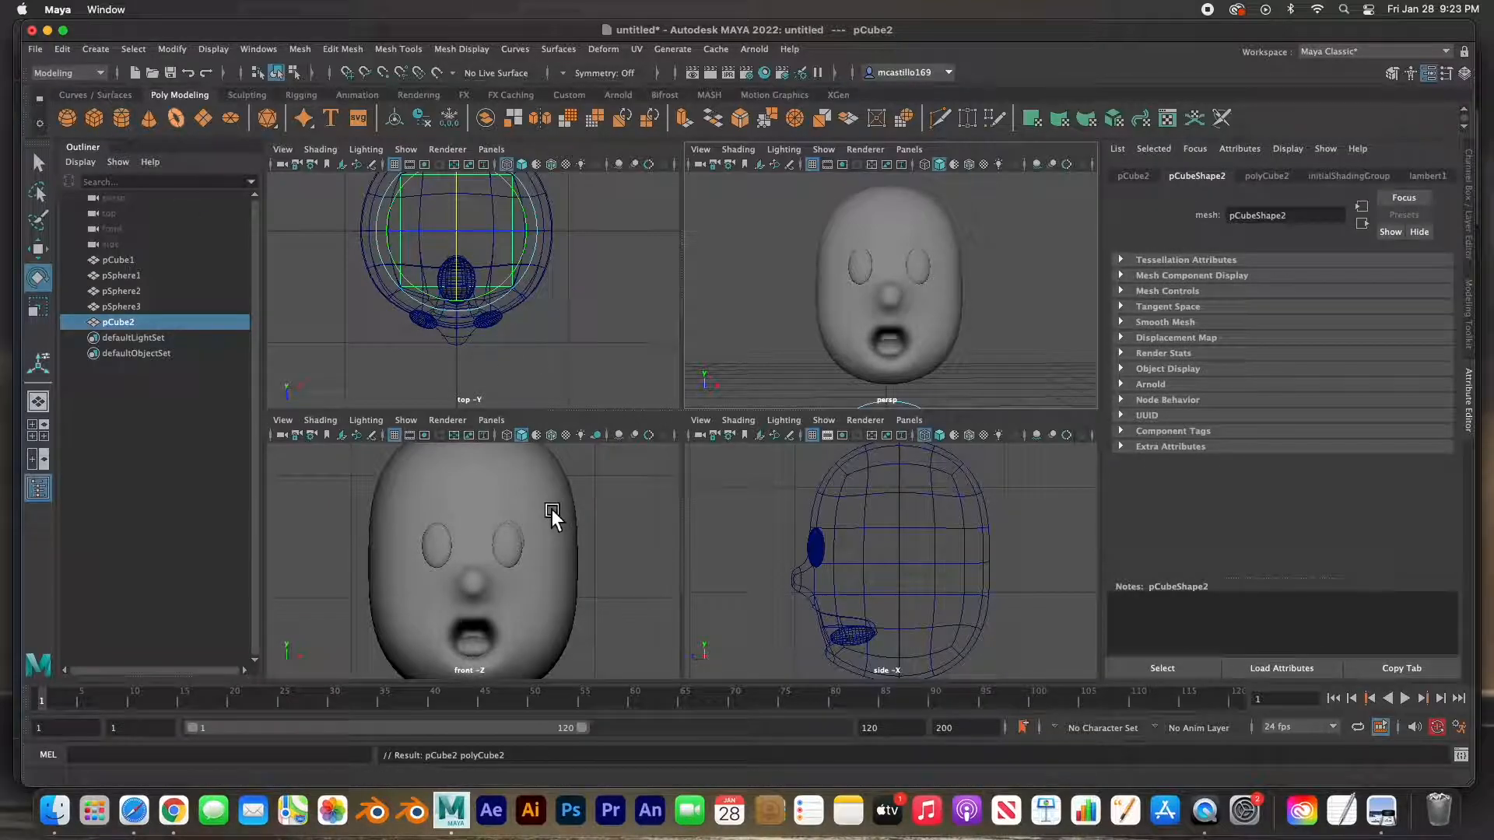
scroll(551, 511, down, 6)
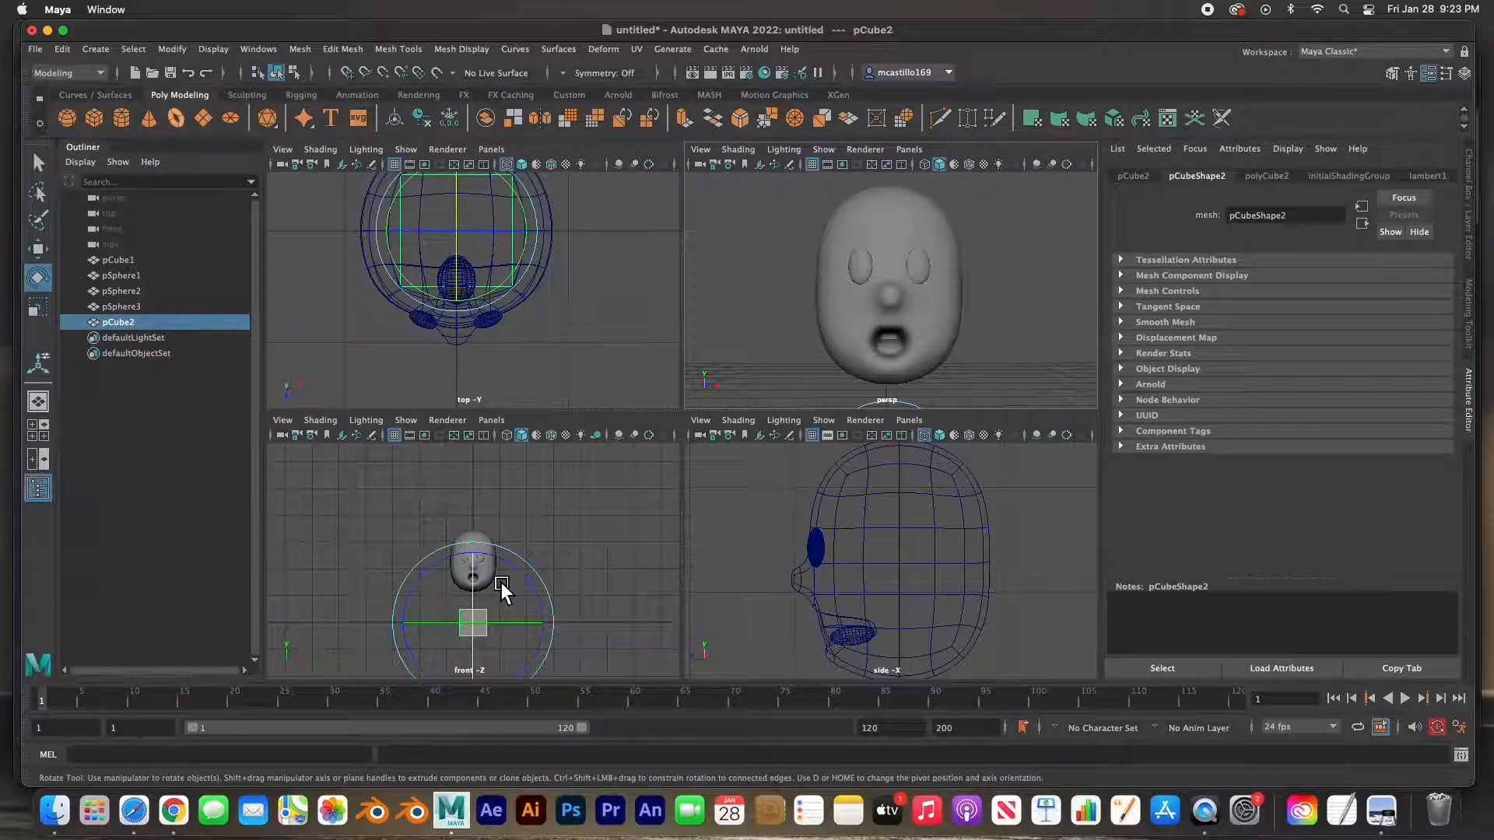
key(r)
drag(472, 553, 536, 624)
drag(463, 309, 469, 240)
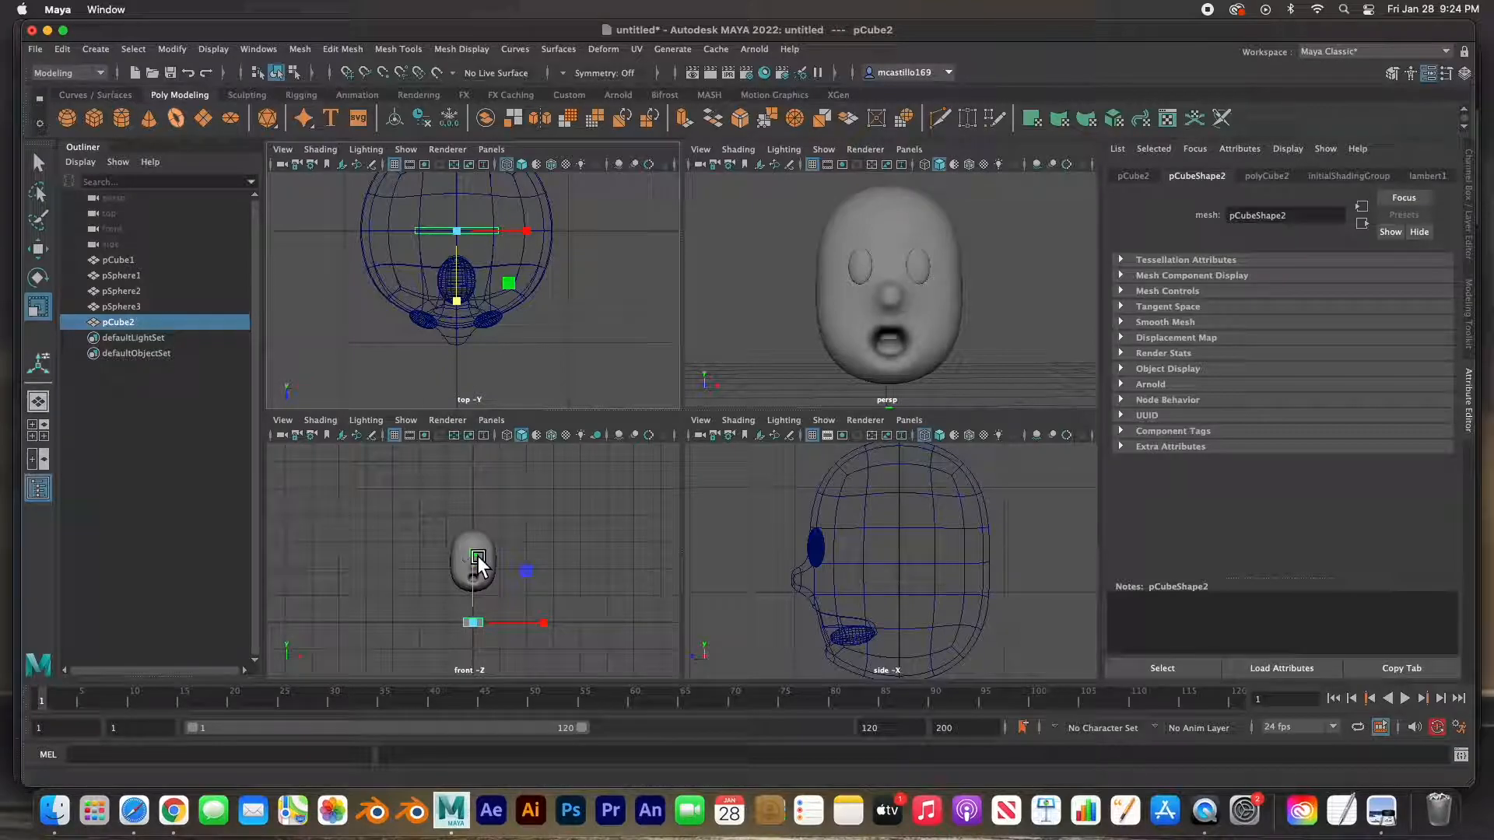
- Move the block up to mouth height and forward along Z so it sits in front of the face
key(w)
drag(489, 614, 474, 570)
drag(466, 268, 456, 410)
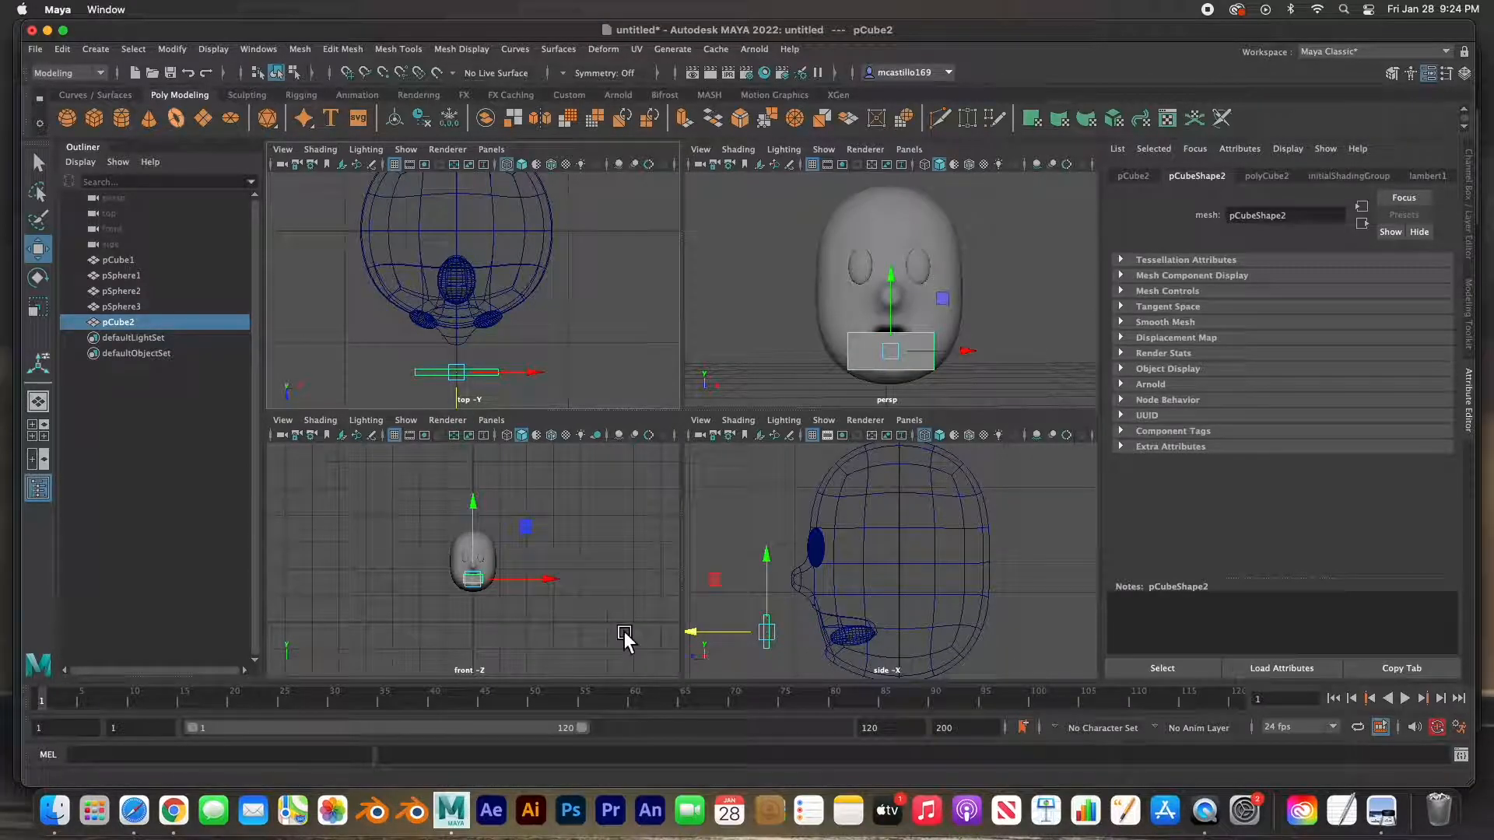
- Set the mouth block's width subdivisions to 4 and its height subdivisions to 2
key(space)
scroll(684, 524, up, 10)
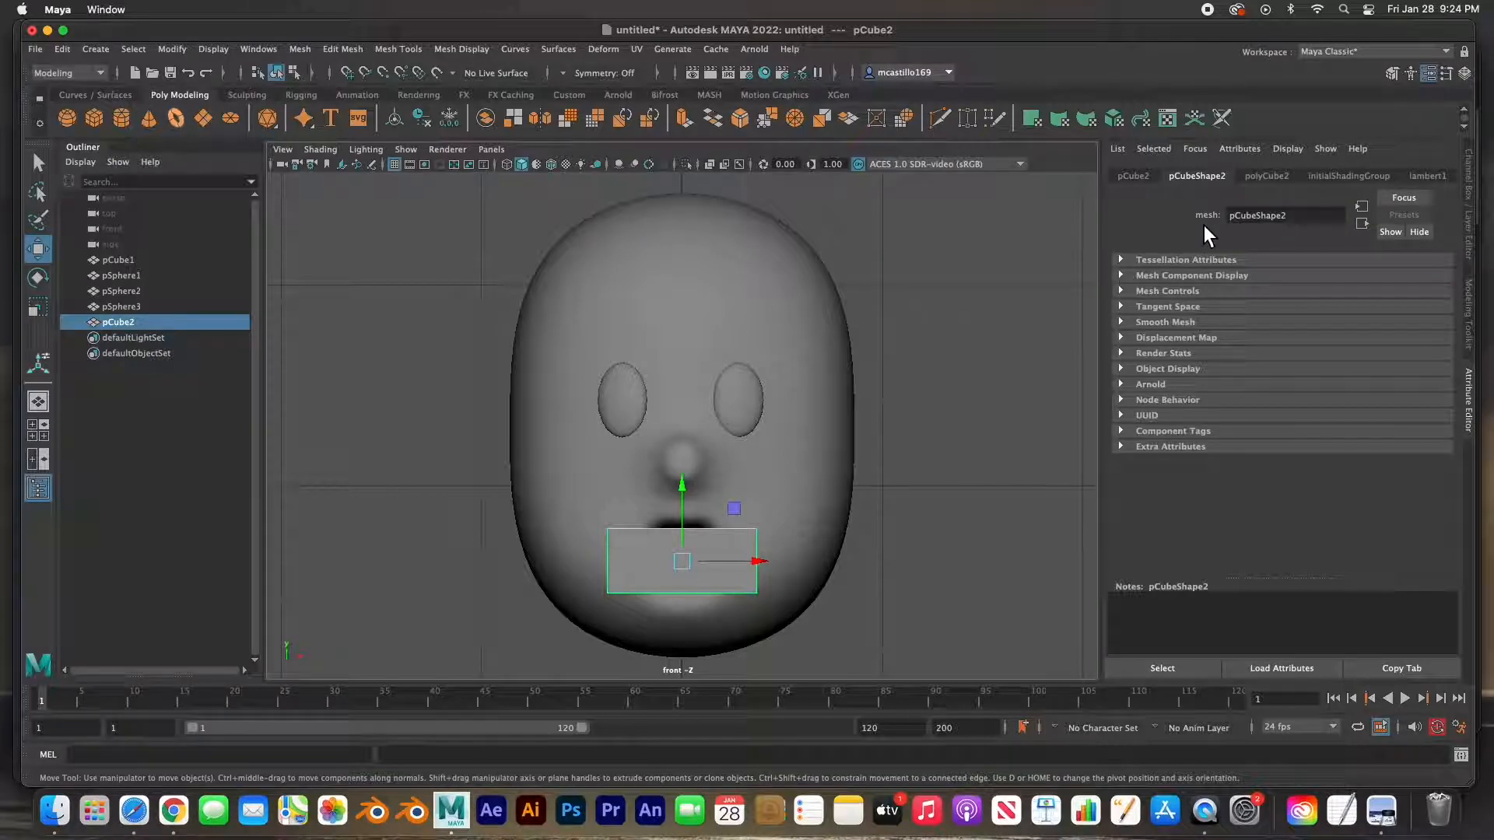
click(1260, 177)
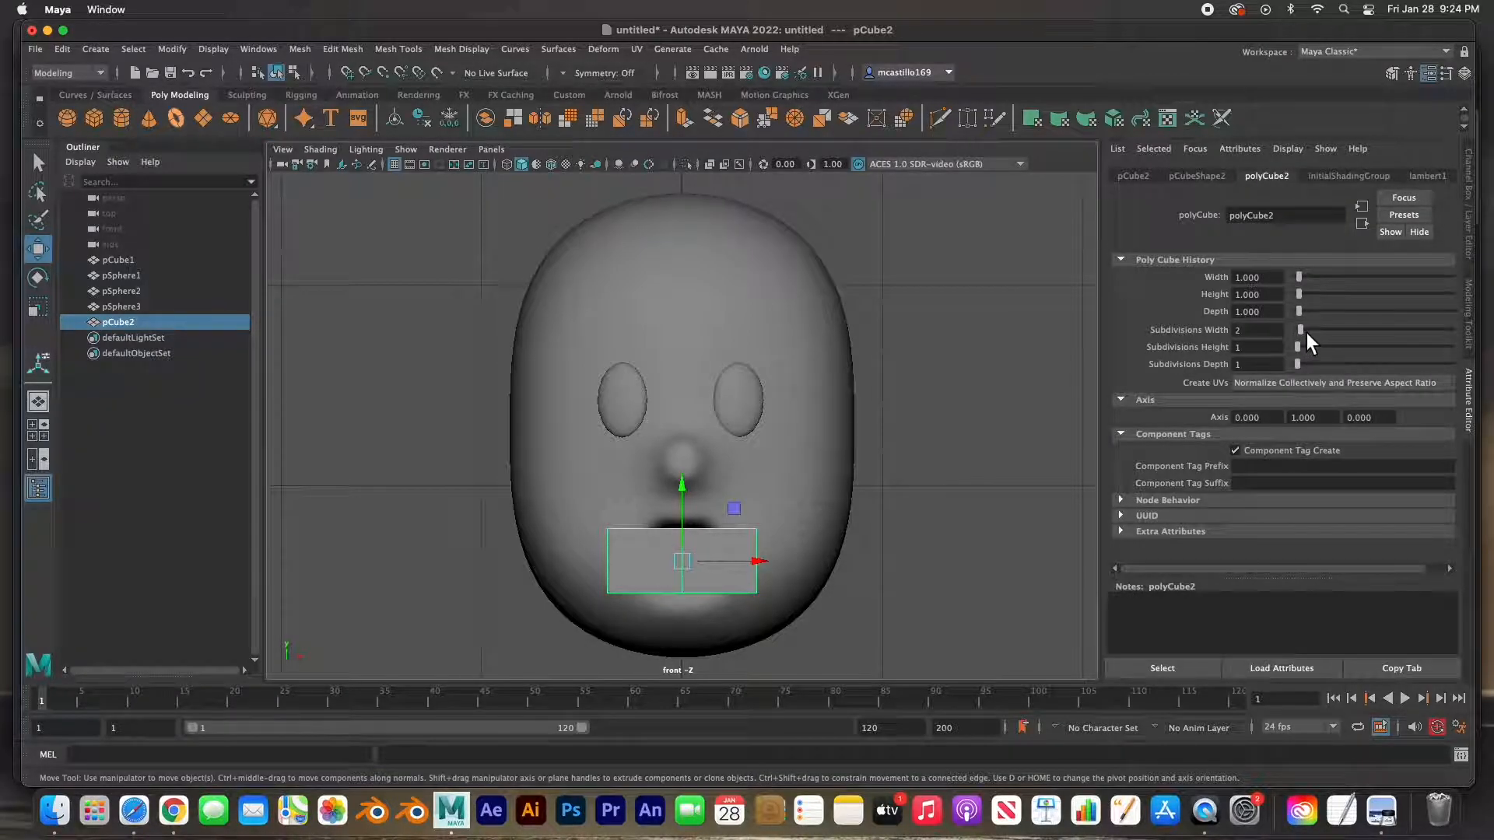
click(1254, 330)
click(1304, 352)
mouse_move(782, 498)
alt+mouse_down()
mouse_move(733, 509)
mouse_move(783, 499)
alt+mouse_up()
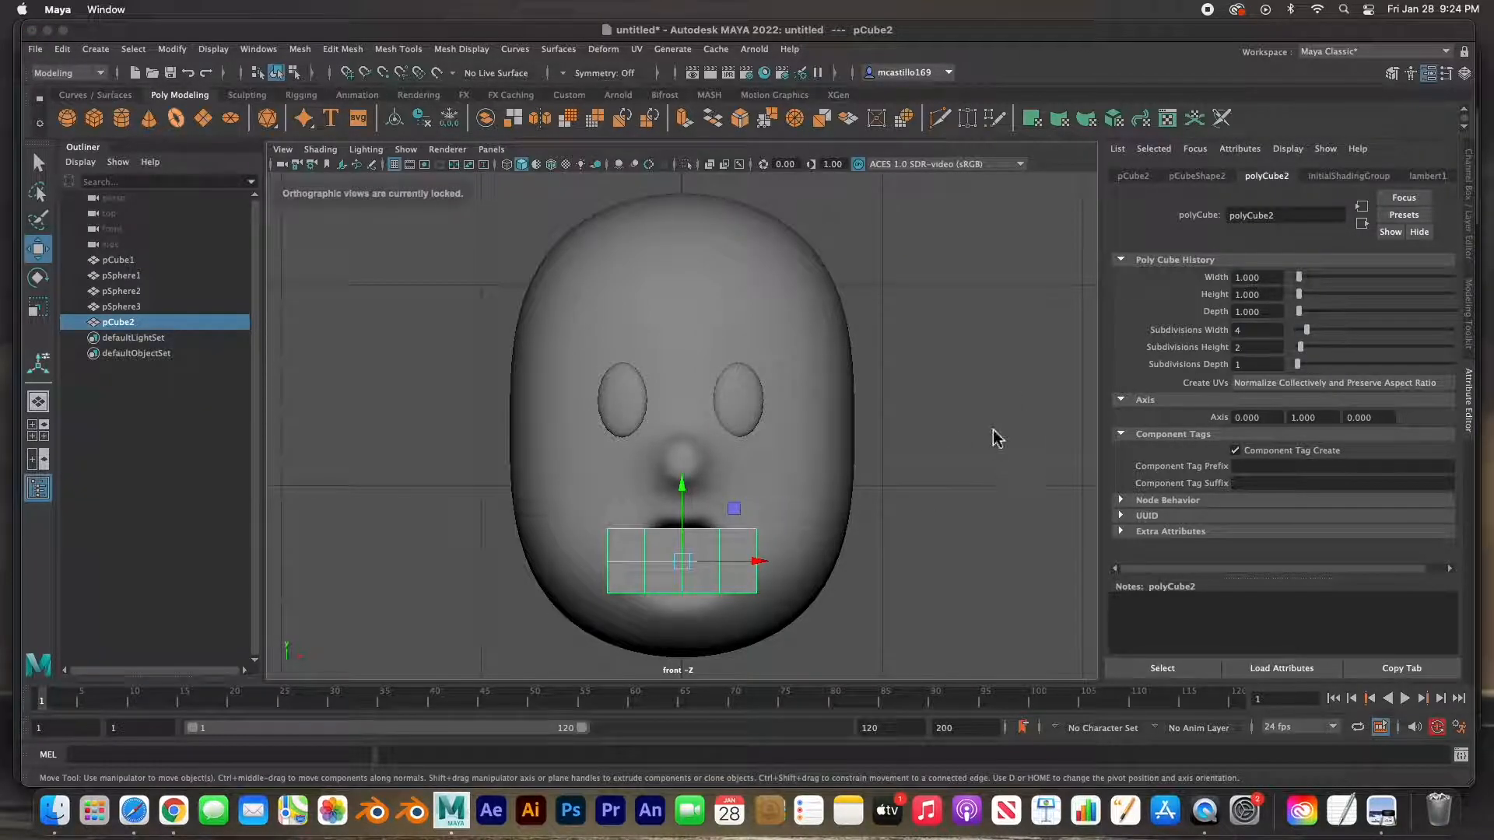
- Set the mouth block's depth subdivisions to 2 and thicken it slightly along Z
key(space)
alt+drag(902, 348, 844, 351)
scroll(836, 359, up, 4)
alt+middle_drag(851, 350, 867, 300)
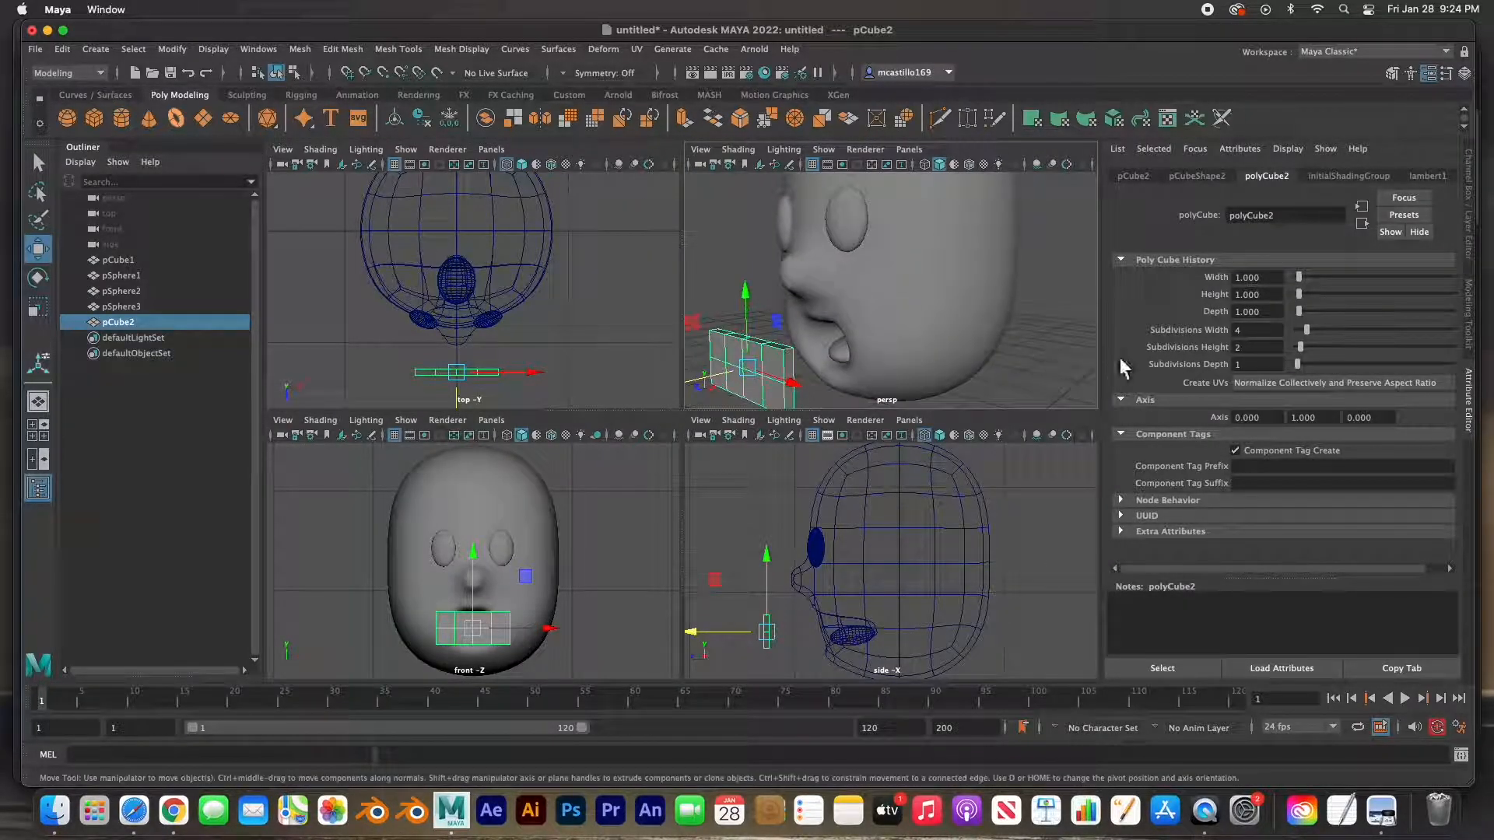
click(1303, 365)
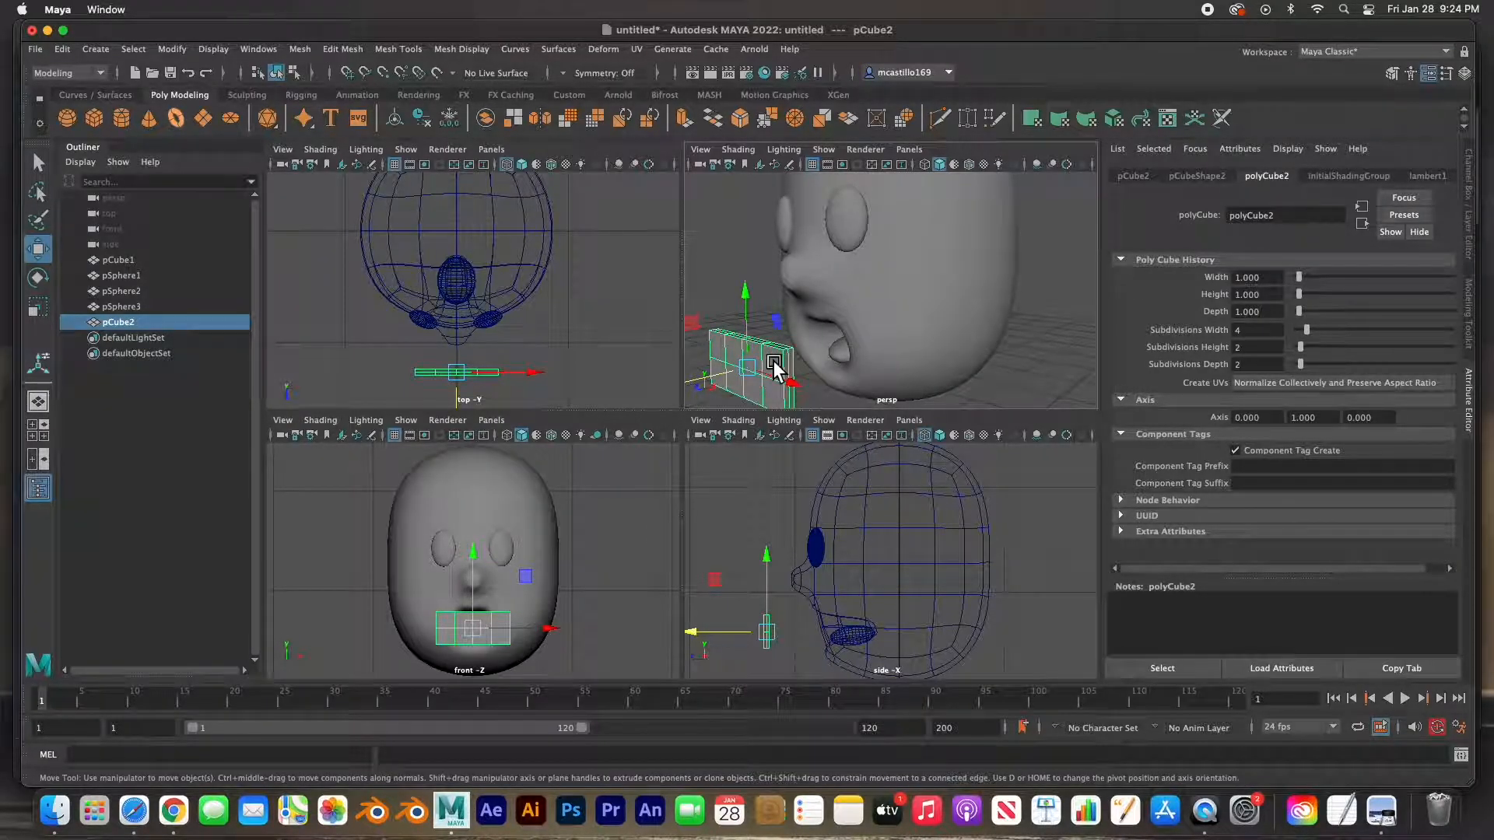
key(r)
drag(708, 379, 662, 392)
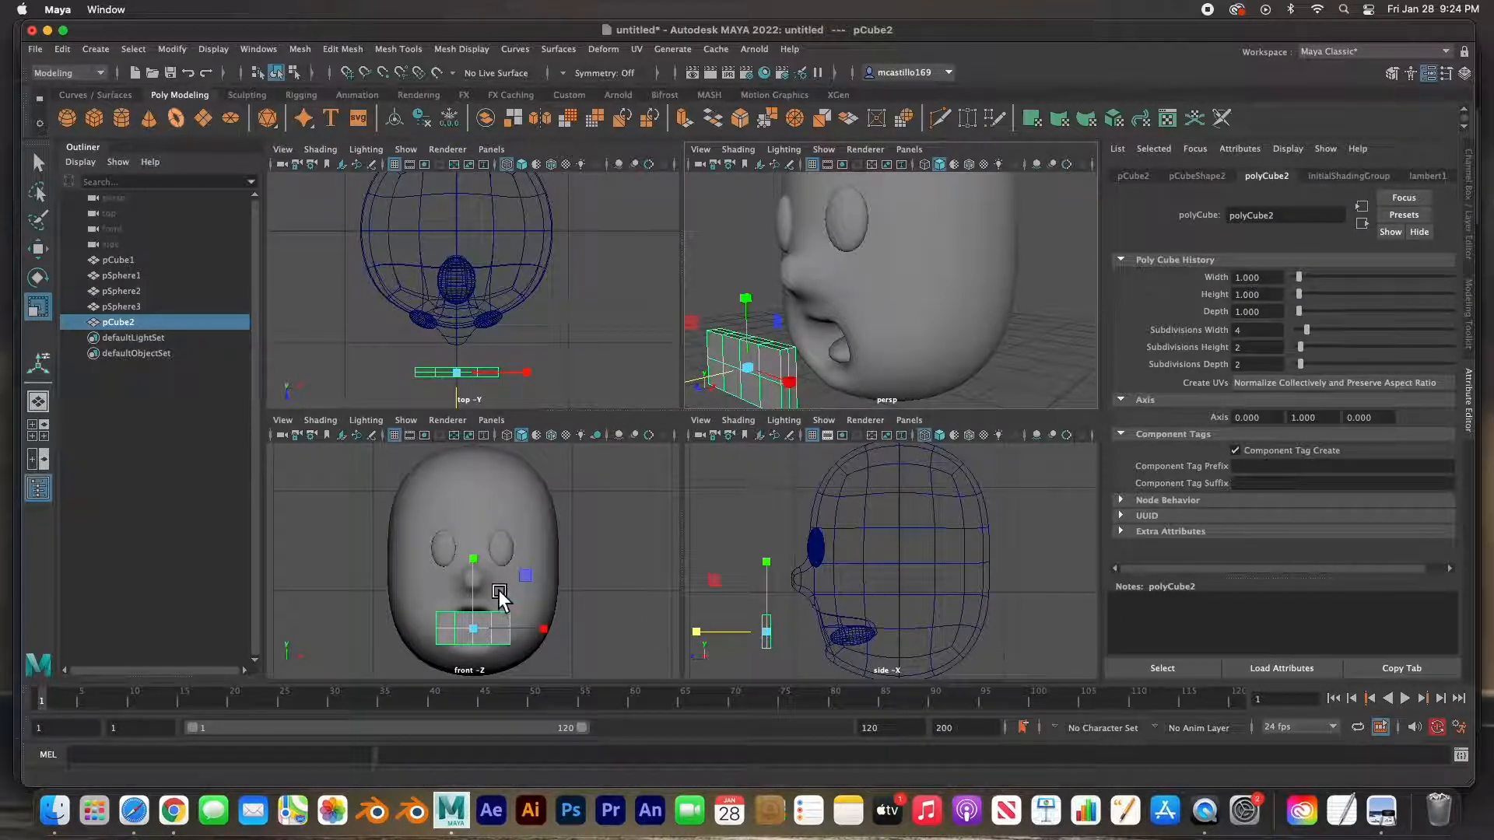
- Shape the mouth block's lower edge into a shallow curve by lowering its centre vertices slightly and raising those towards the outer corners
key(space)
right_drag(663, 562, 580, 537)
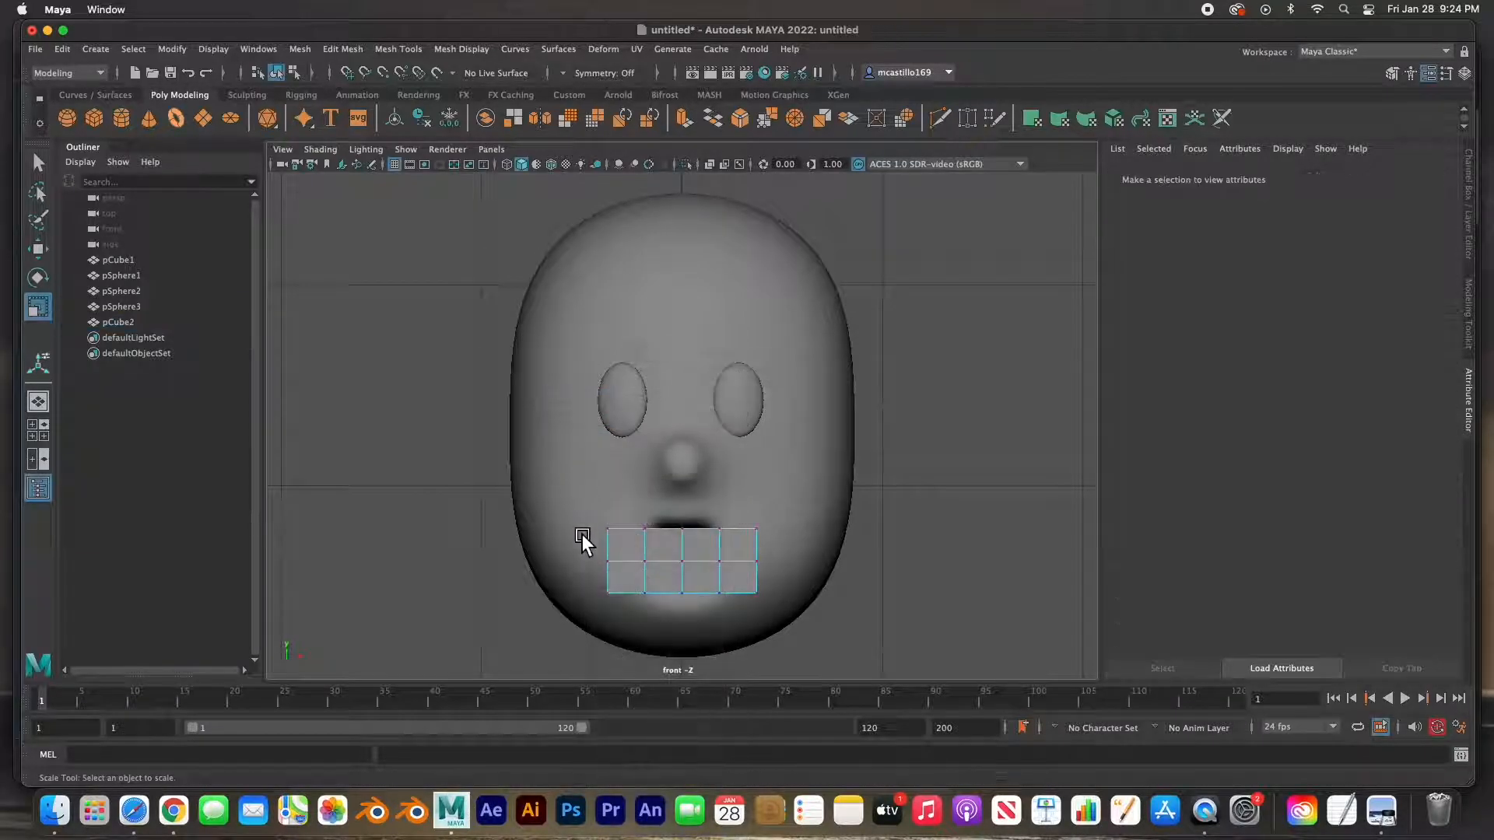
drag(586, 579, 825, 632)
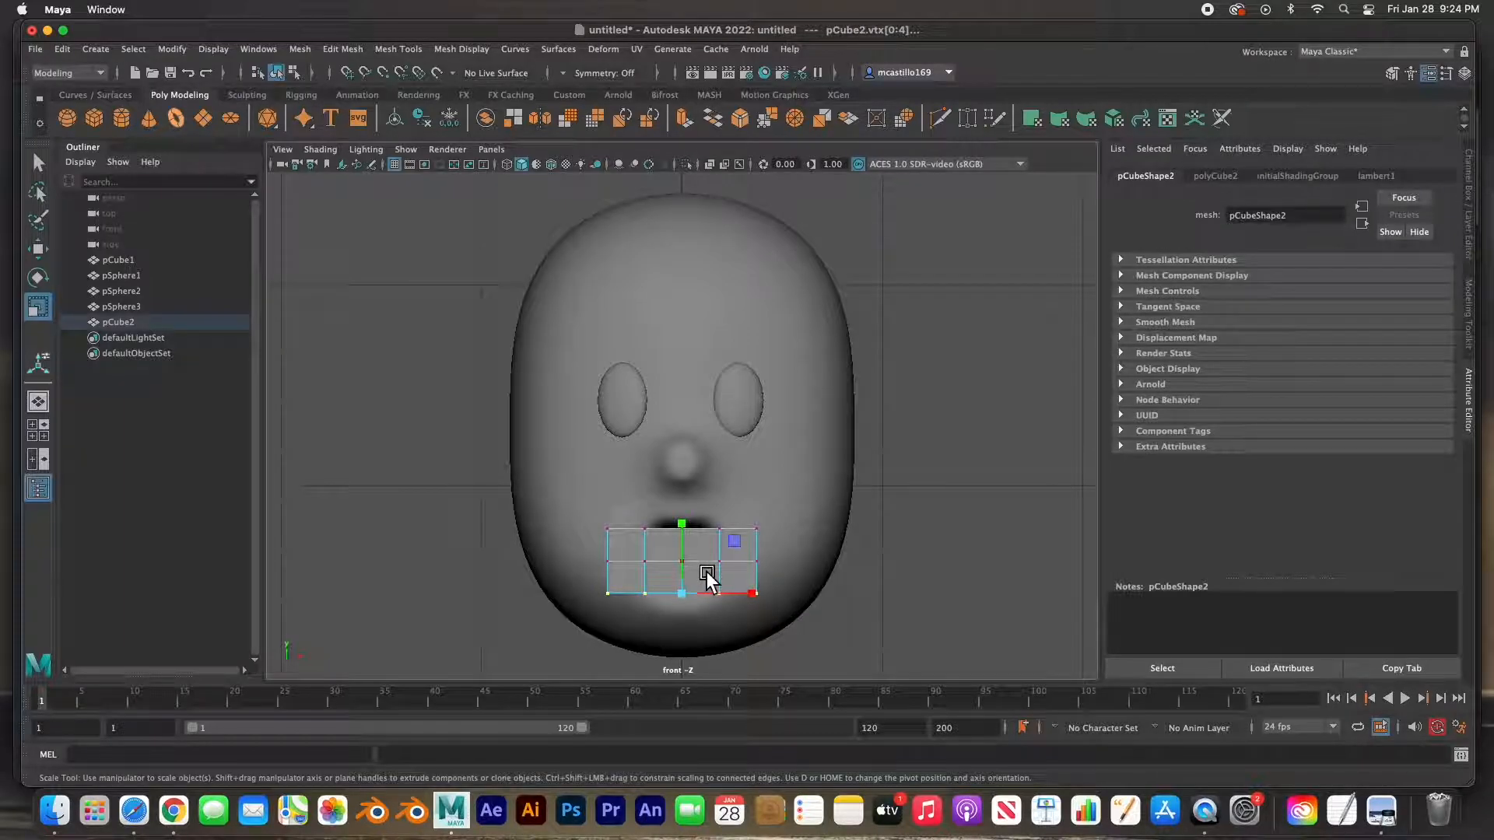
key(w)
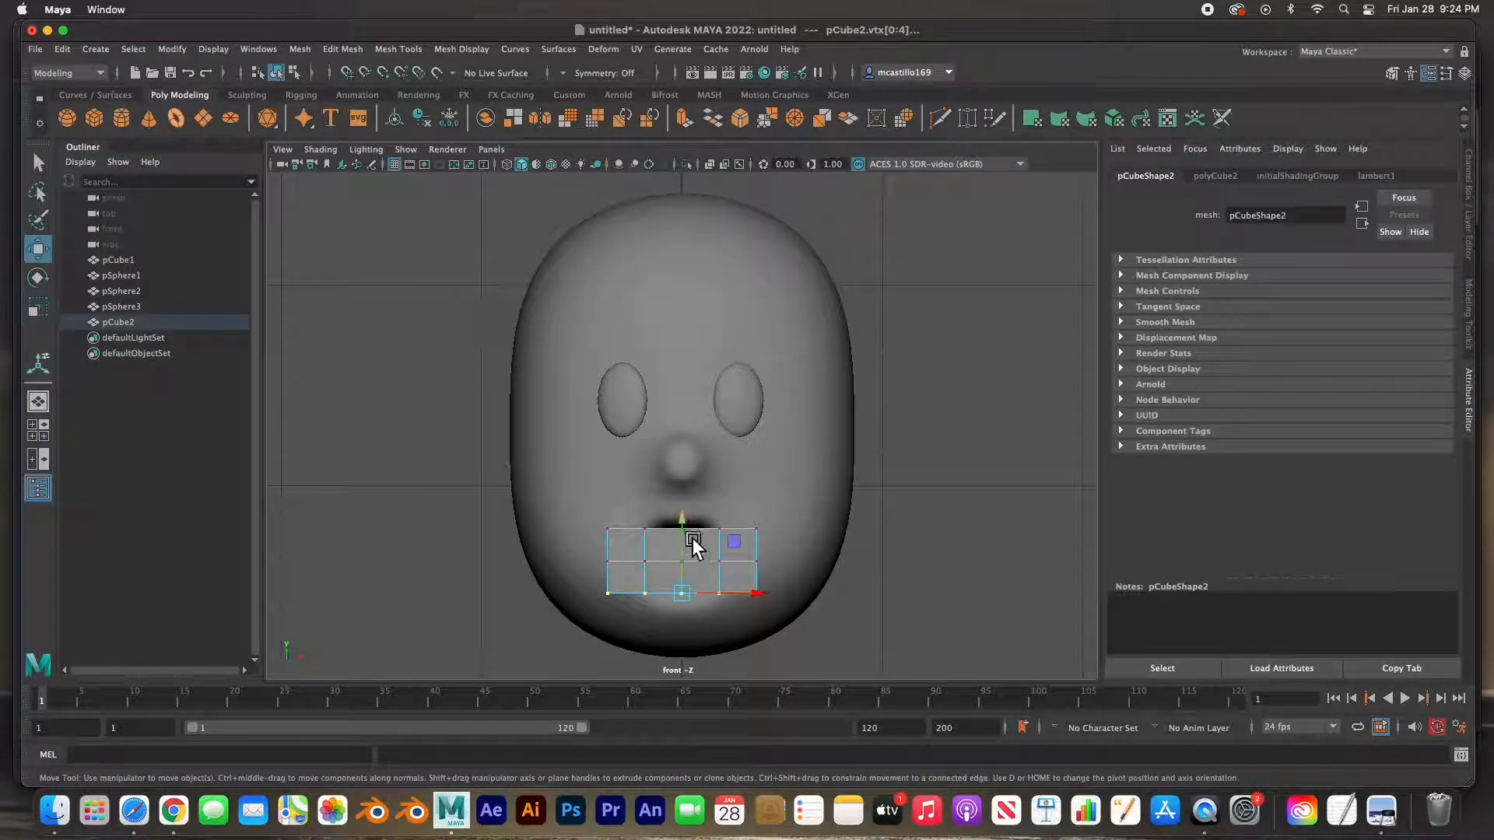
drag(689, 529, 689, 533)
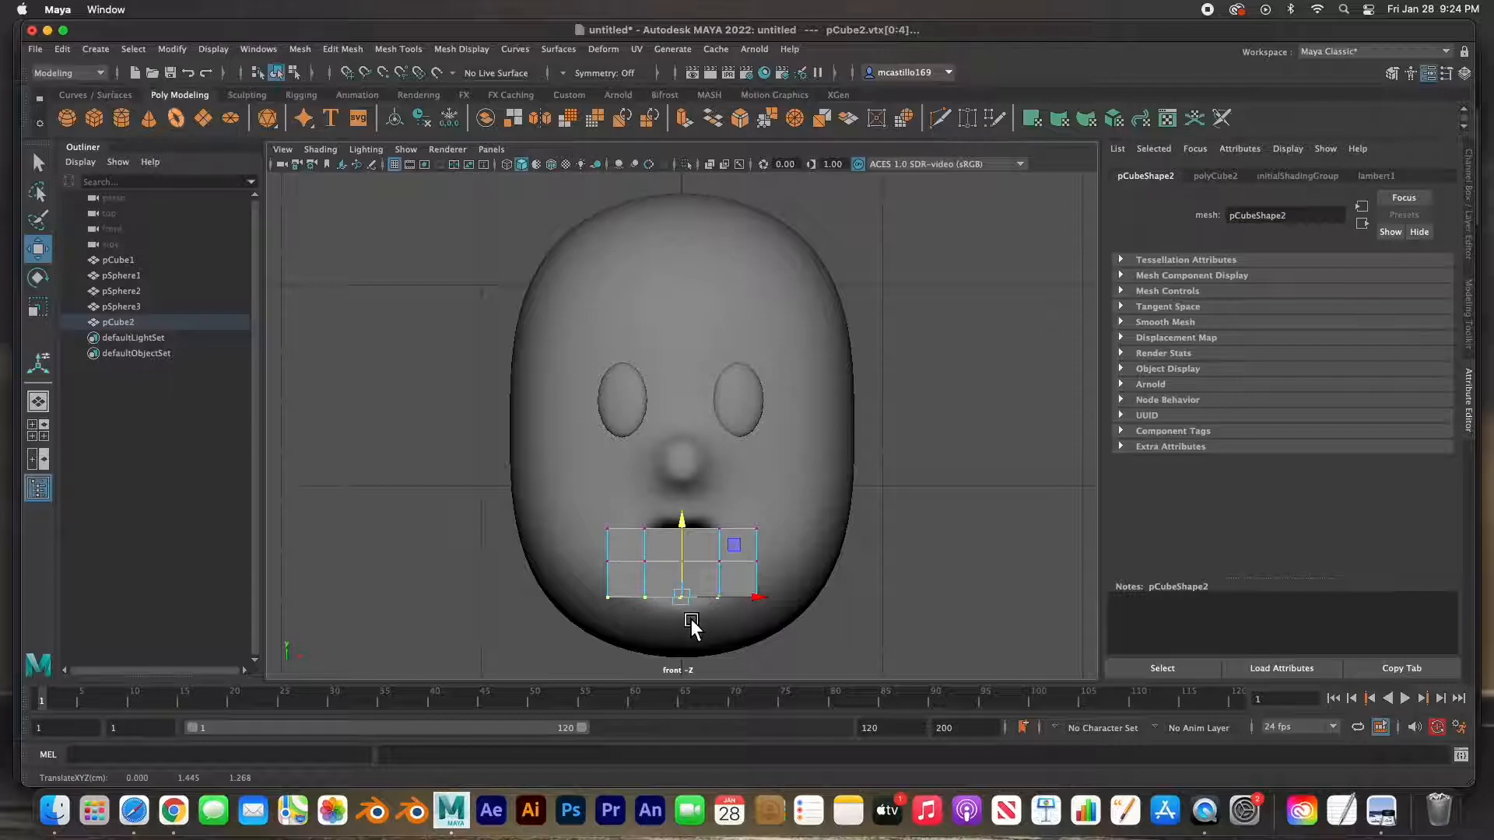
drag(701, 623, 675, 583)
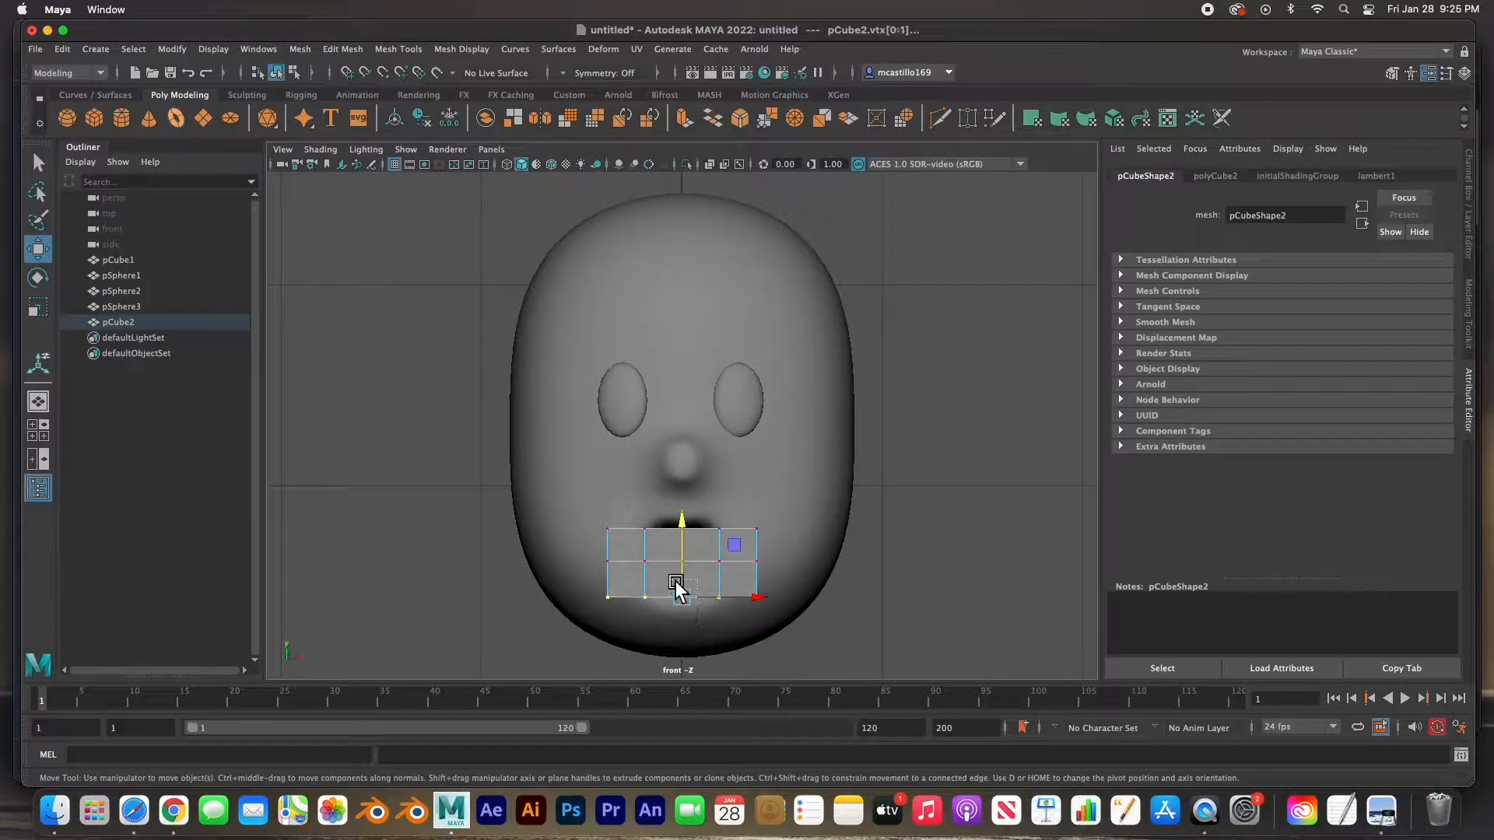
drag(691, 528, 685, 517)
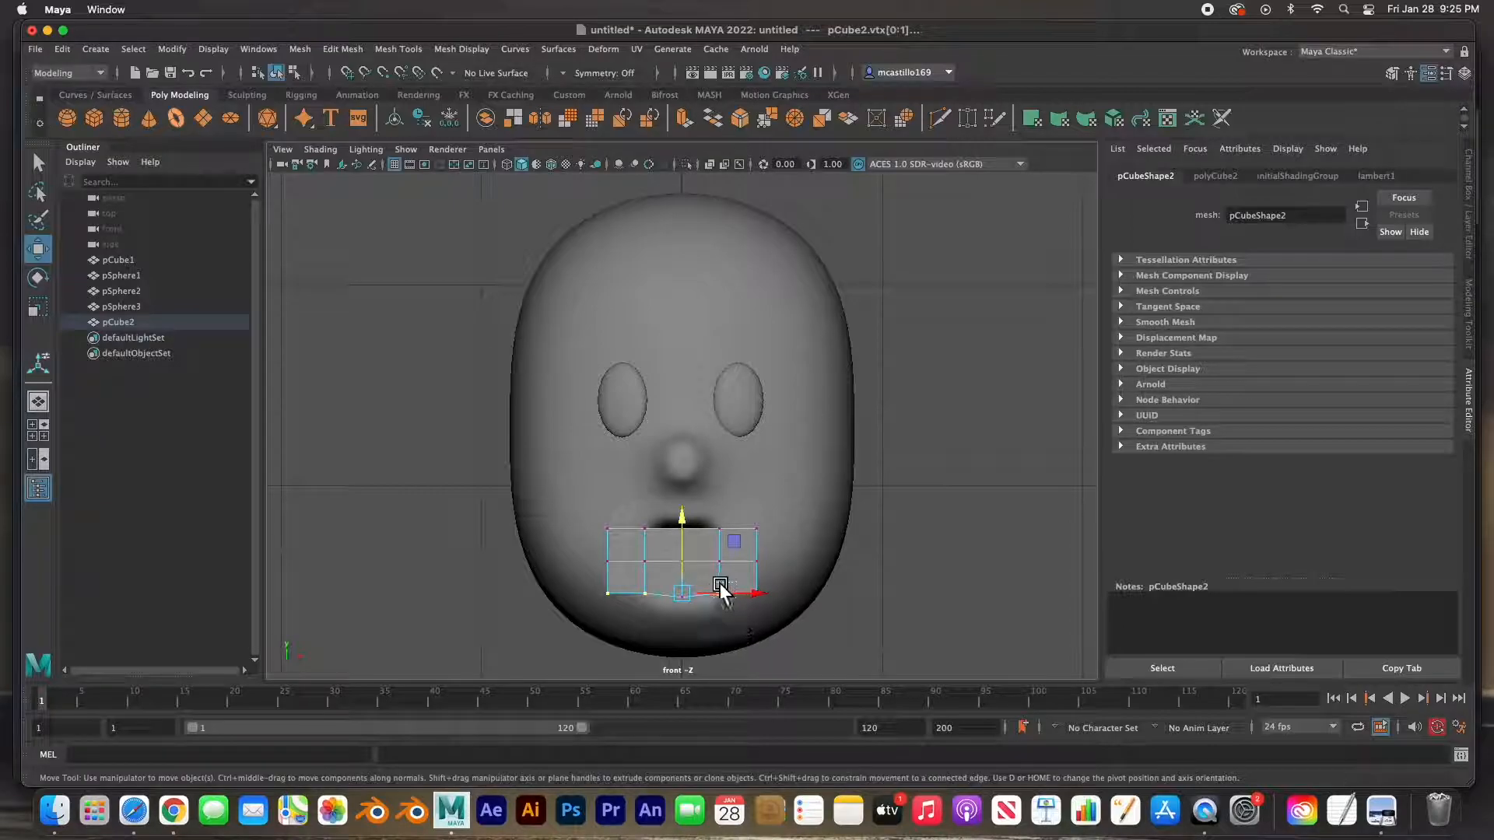
drag(671, 623, 688, 528)
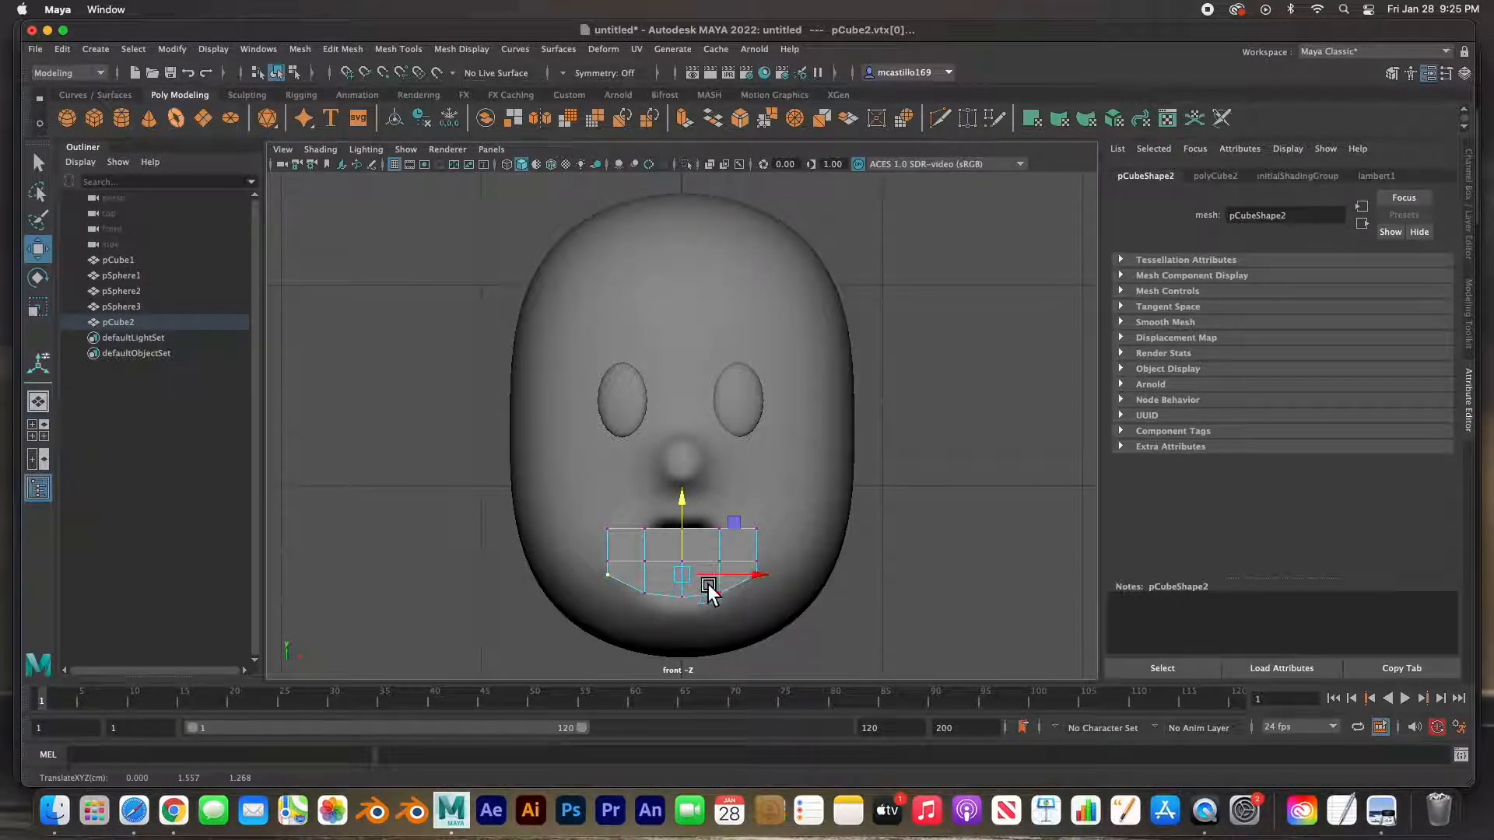
- Bow the mouth block forward by moving its inner vertex columns, with the centre column furthest, along Z
key(space)
key(space)
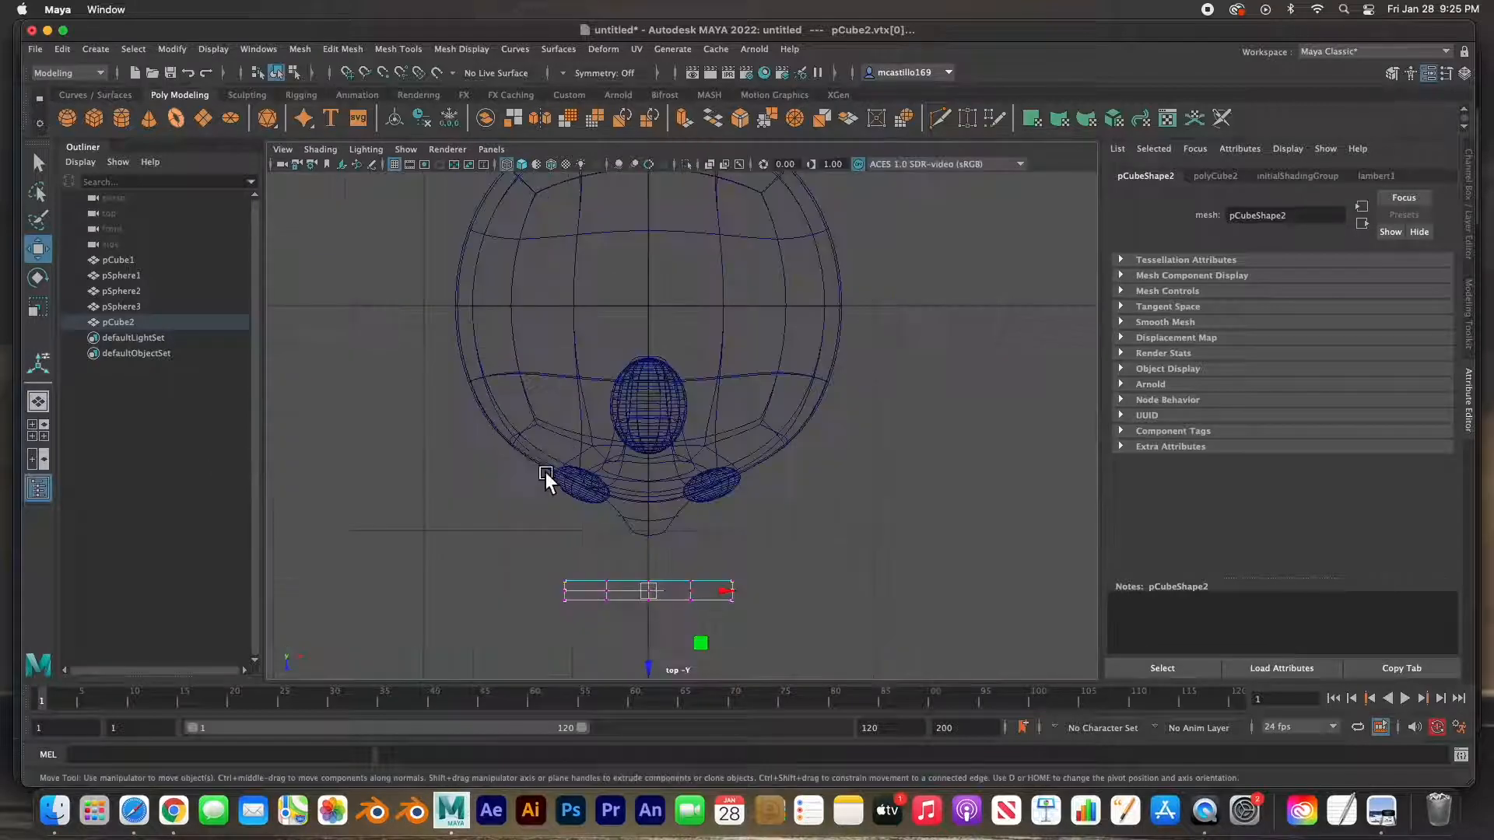
drag(708, 642, 655, 640)
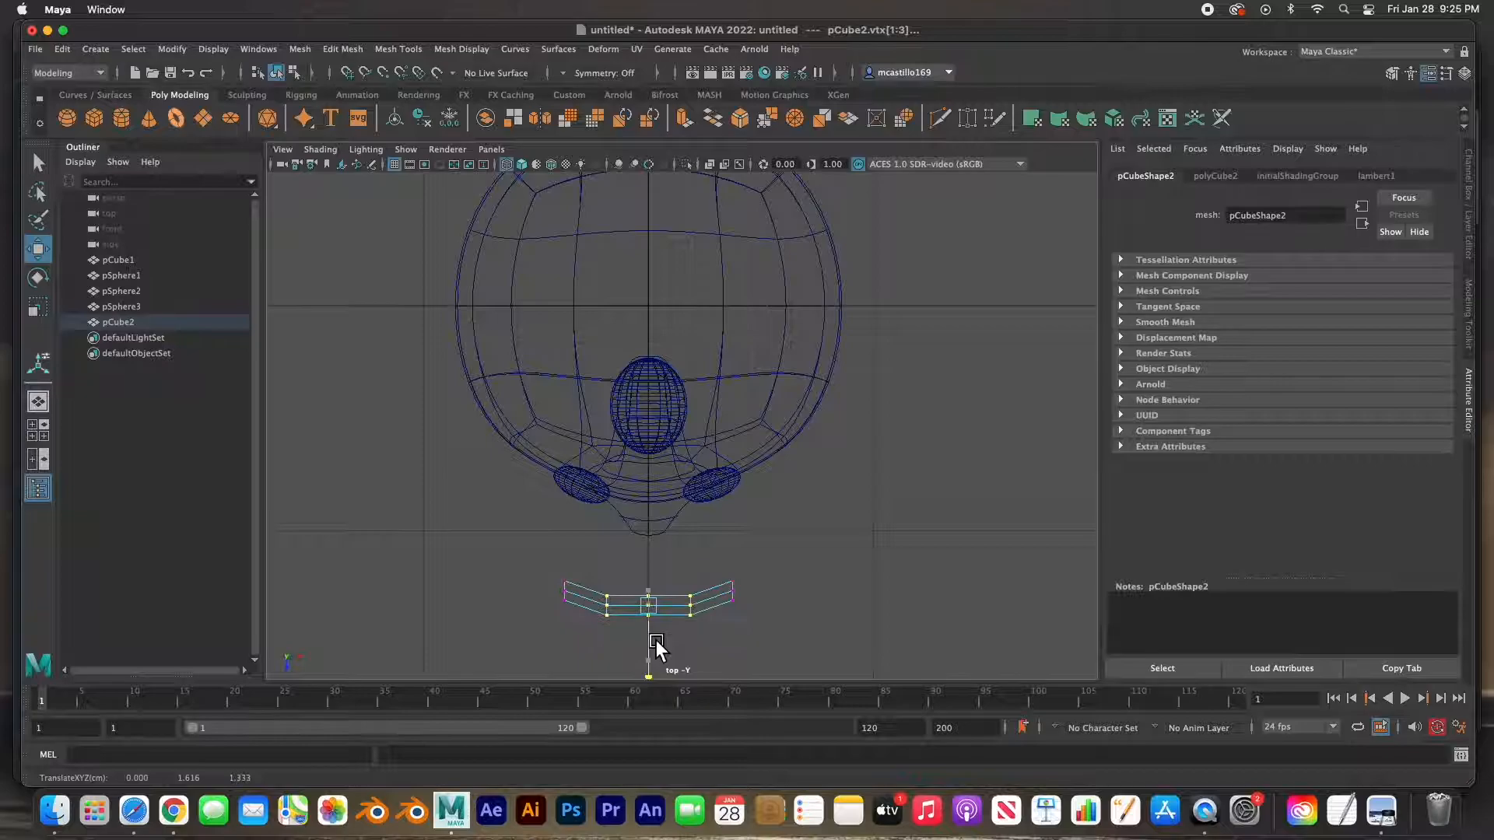
drag(635, 561, 655, 646)
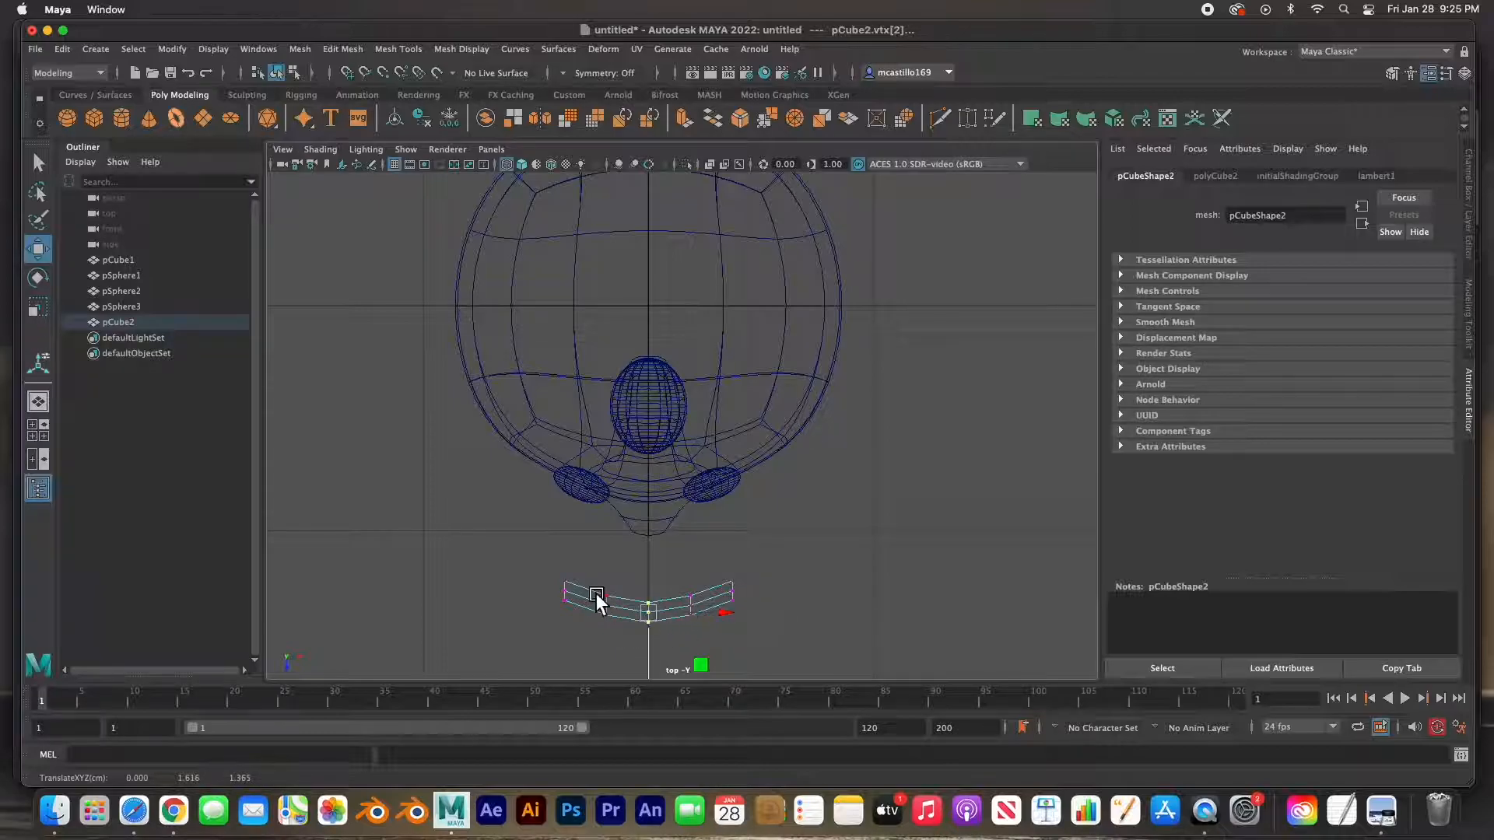
key(space)
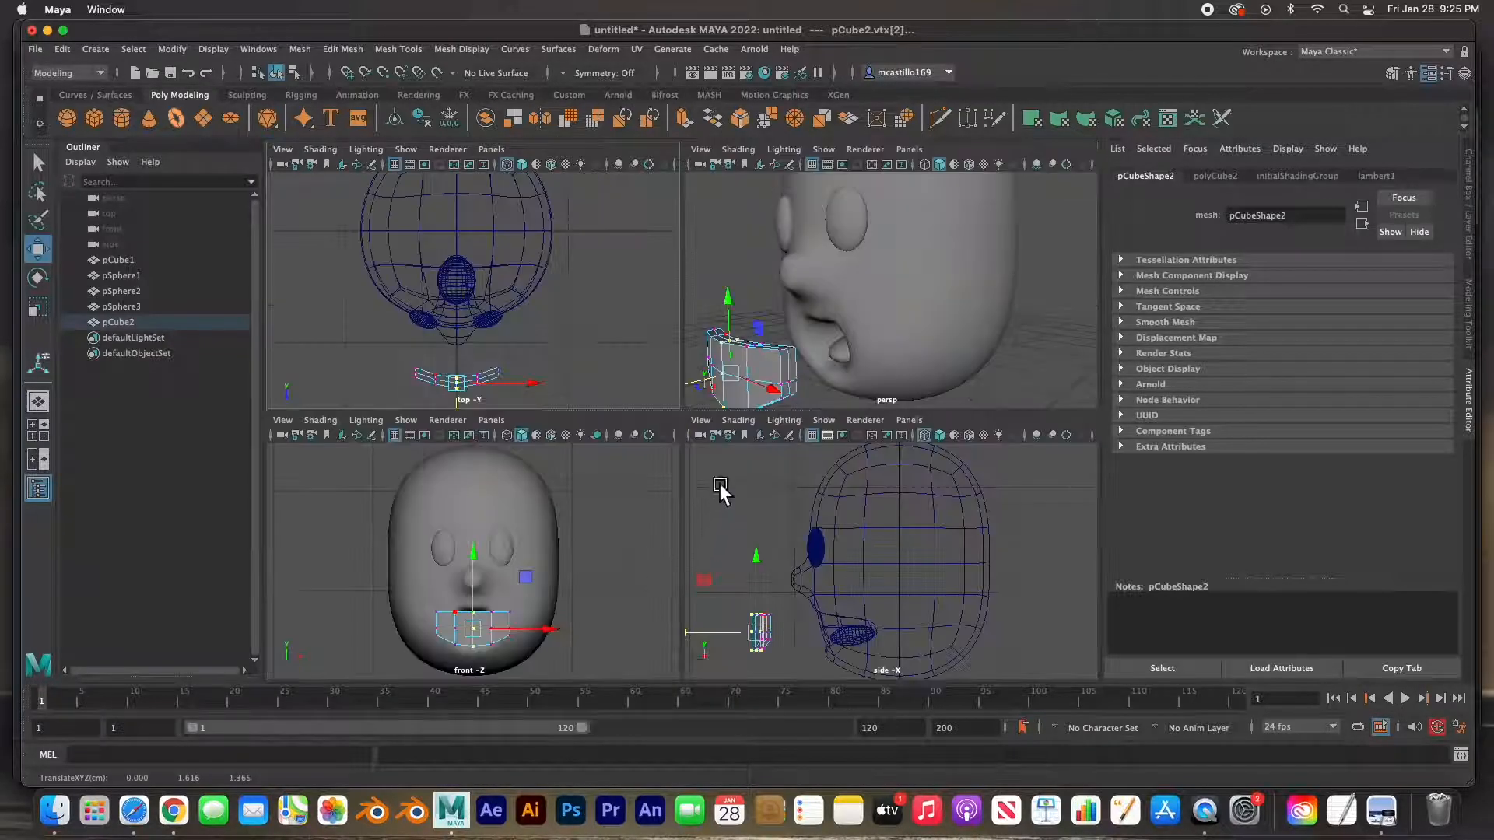
- Return the mouth block to object mode with smooth preview and move it back along Z into the mouth opening
alt+drag(731, 390, 787, 376)
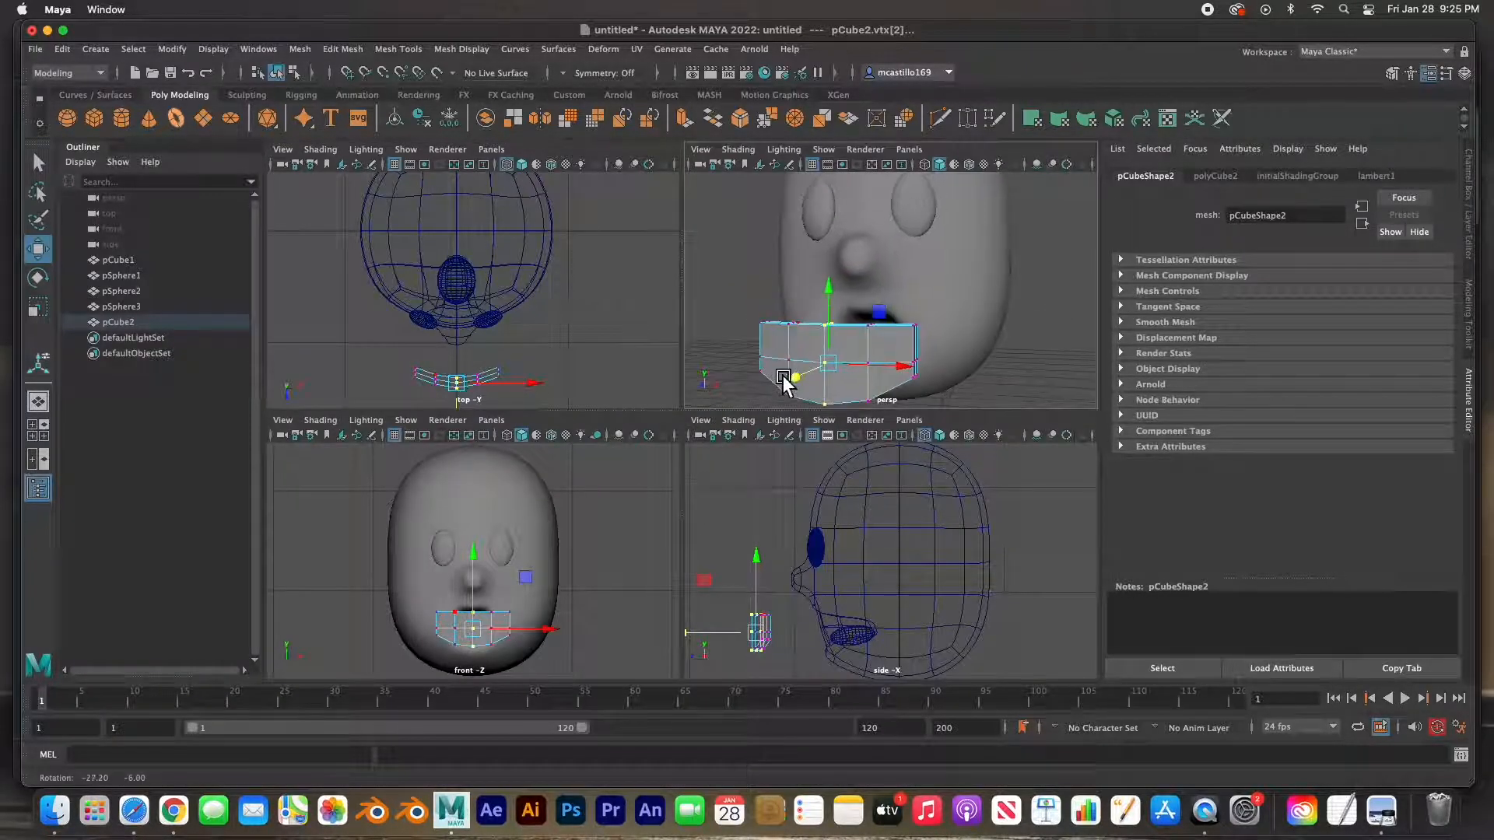
right_drag(854, 341, 903, 326)
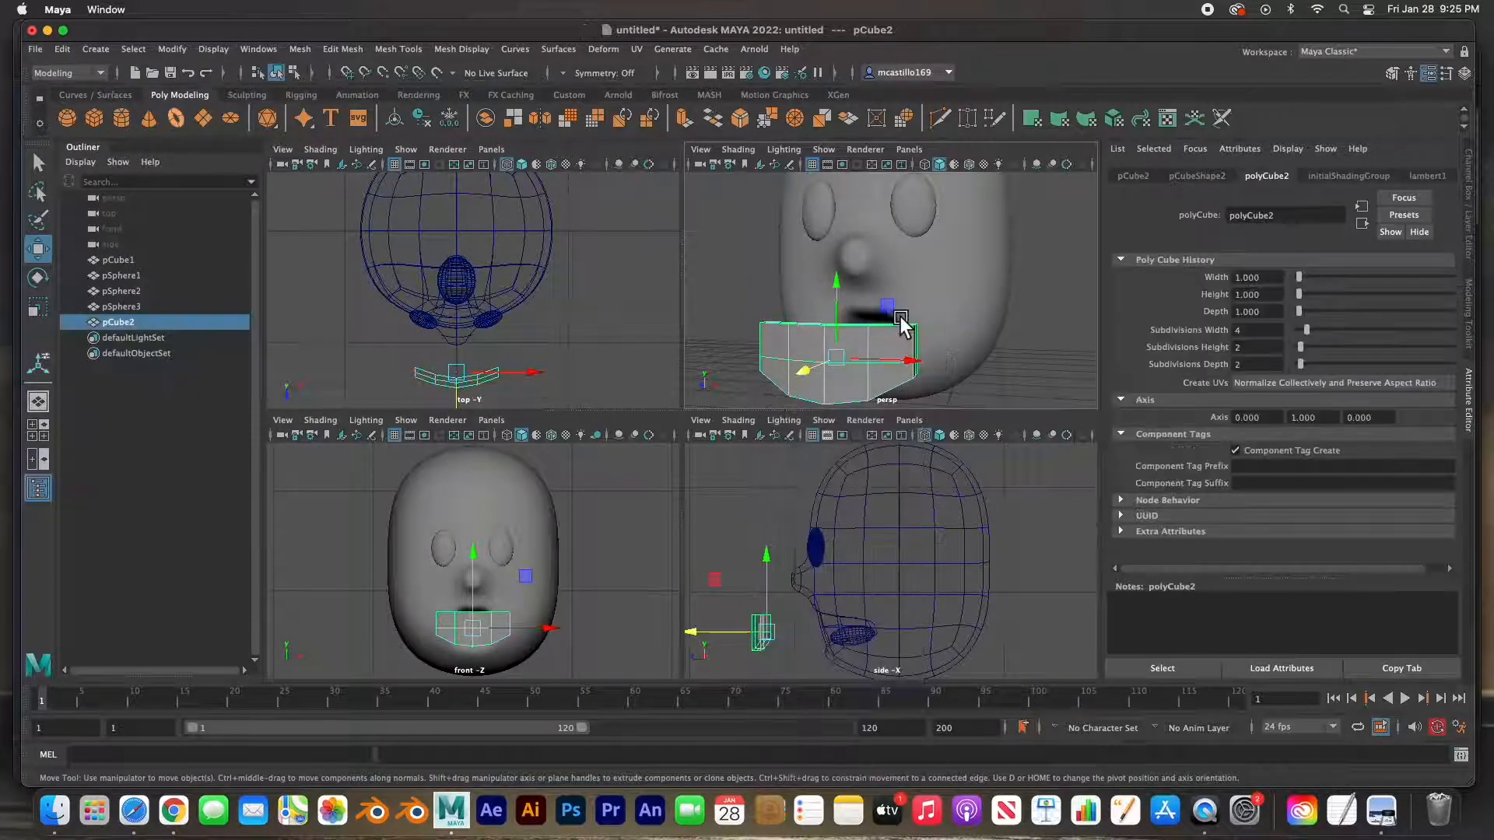
key(3)
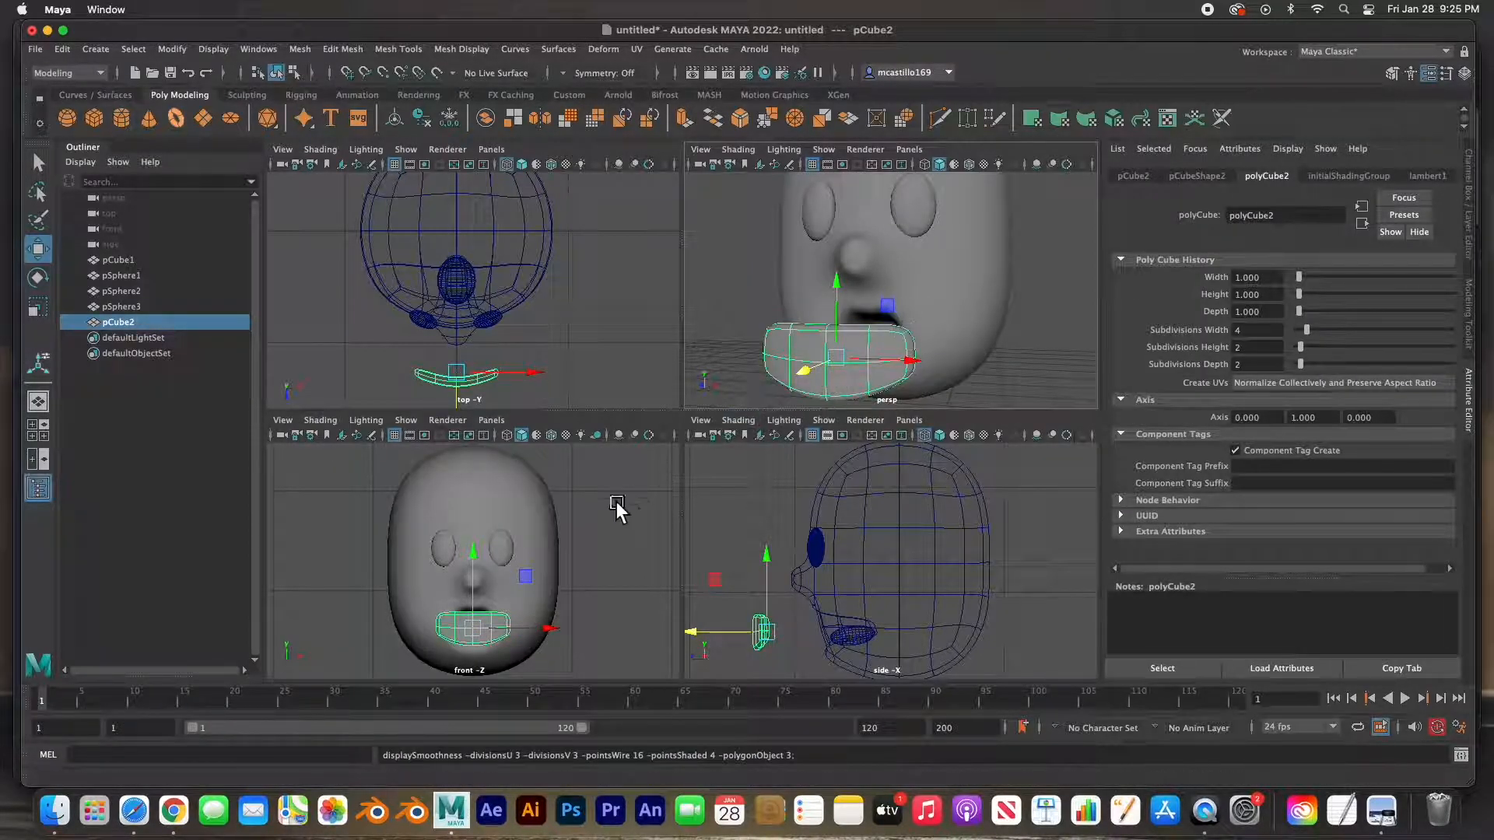
drag(710, 634, 778, 633)
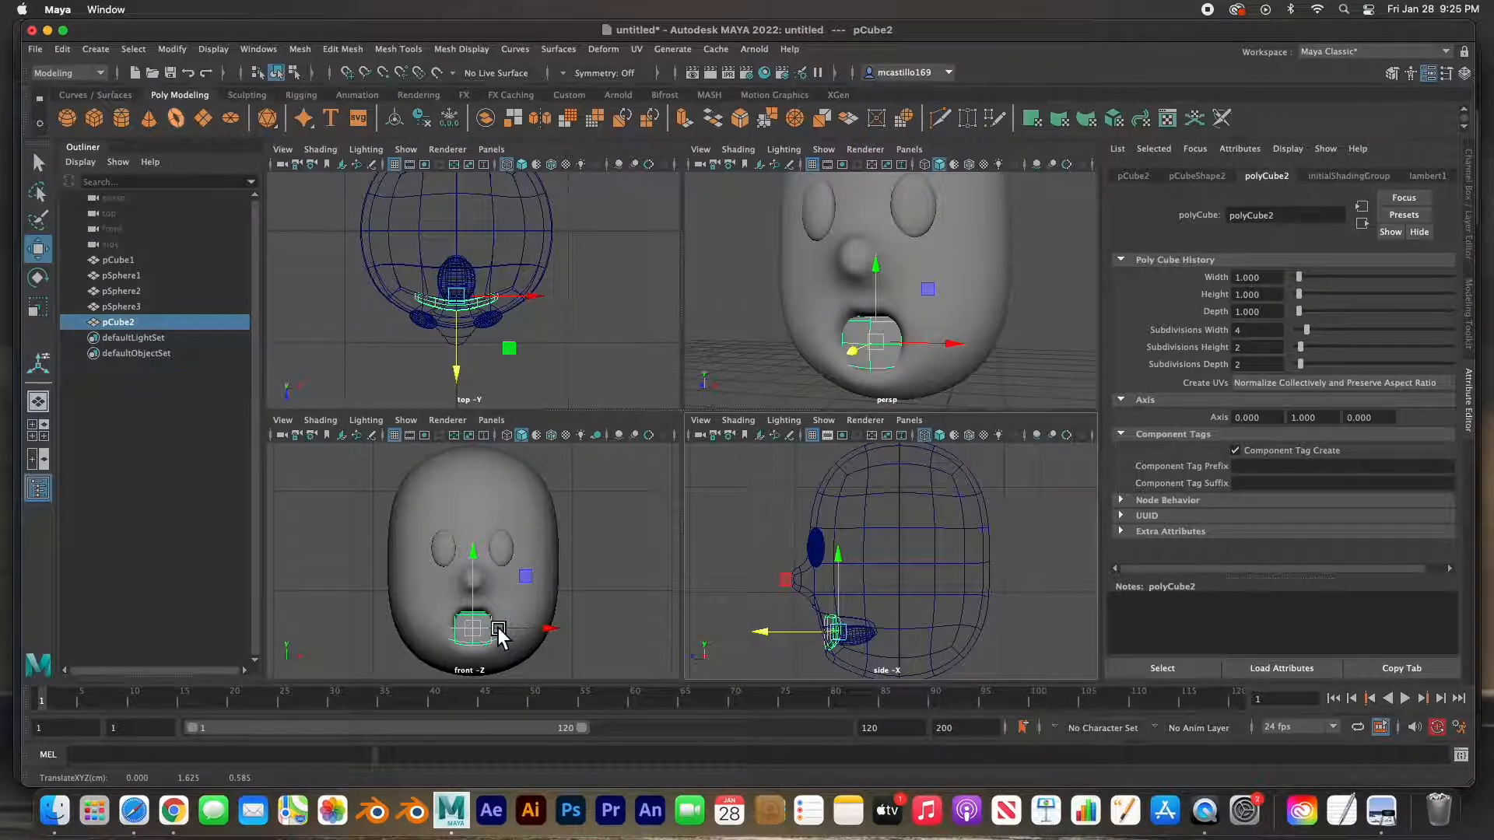
- Scale the mouth block down in height and width to suit the mouth opening
key(r)
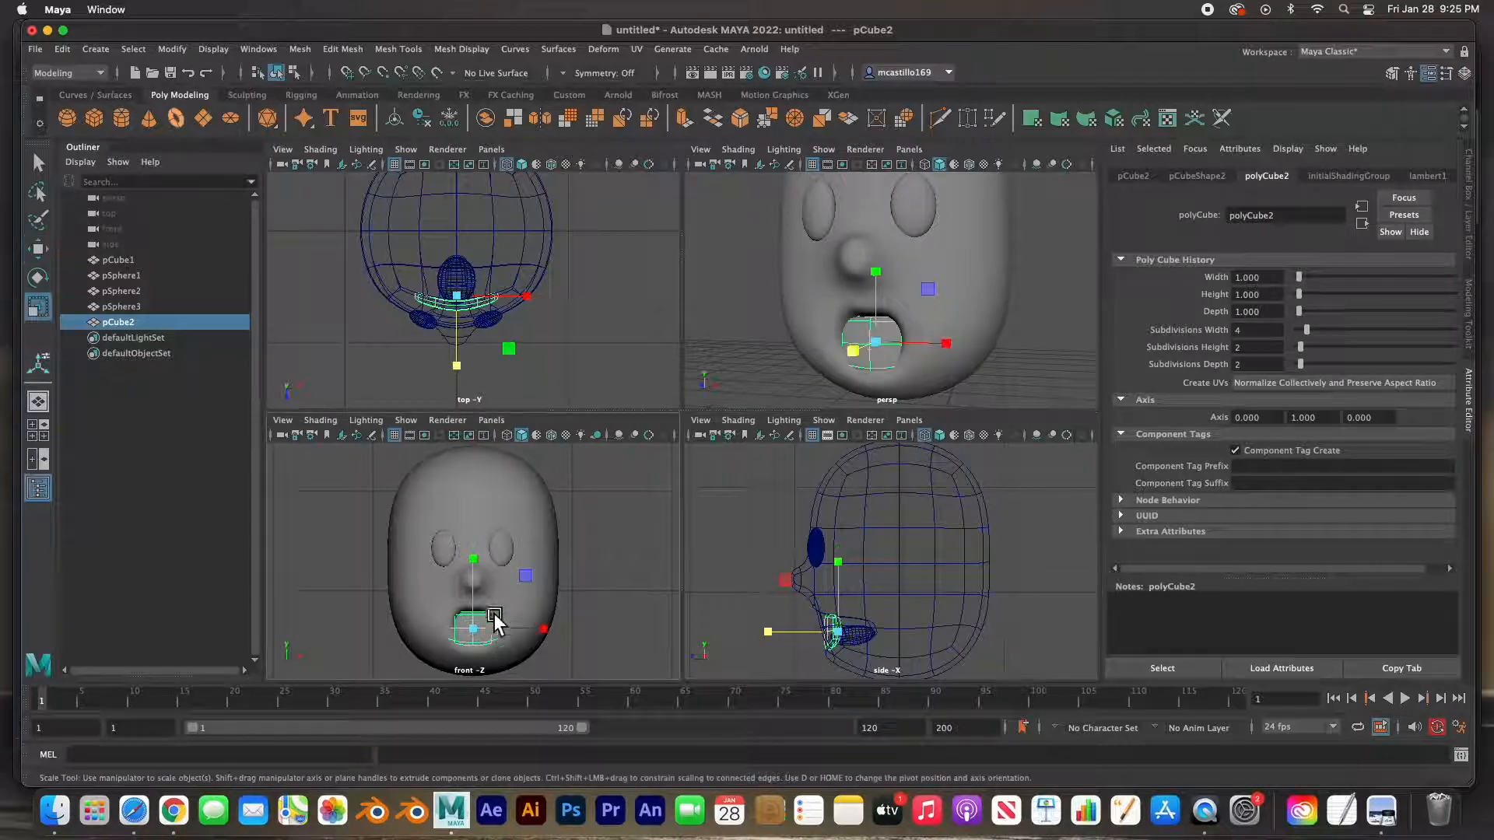
drag(478, 570, 477, 584)
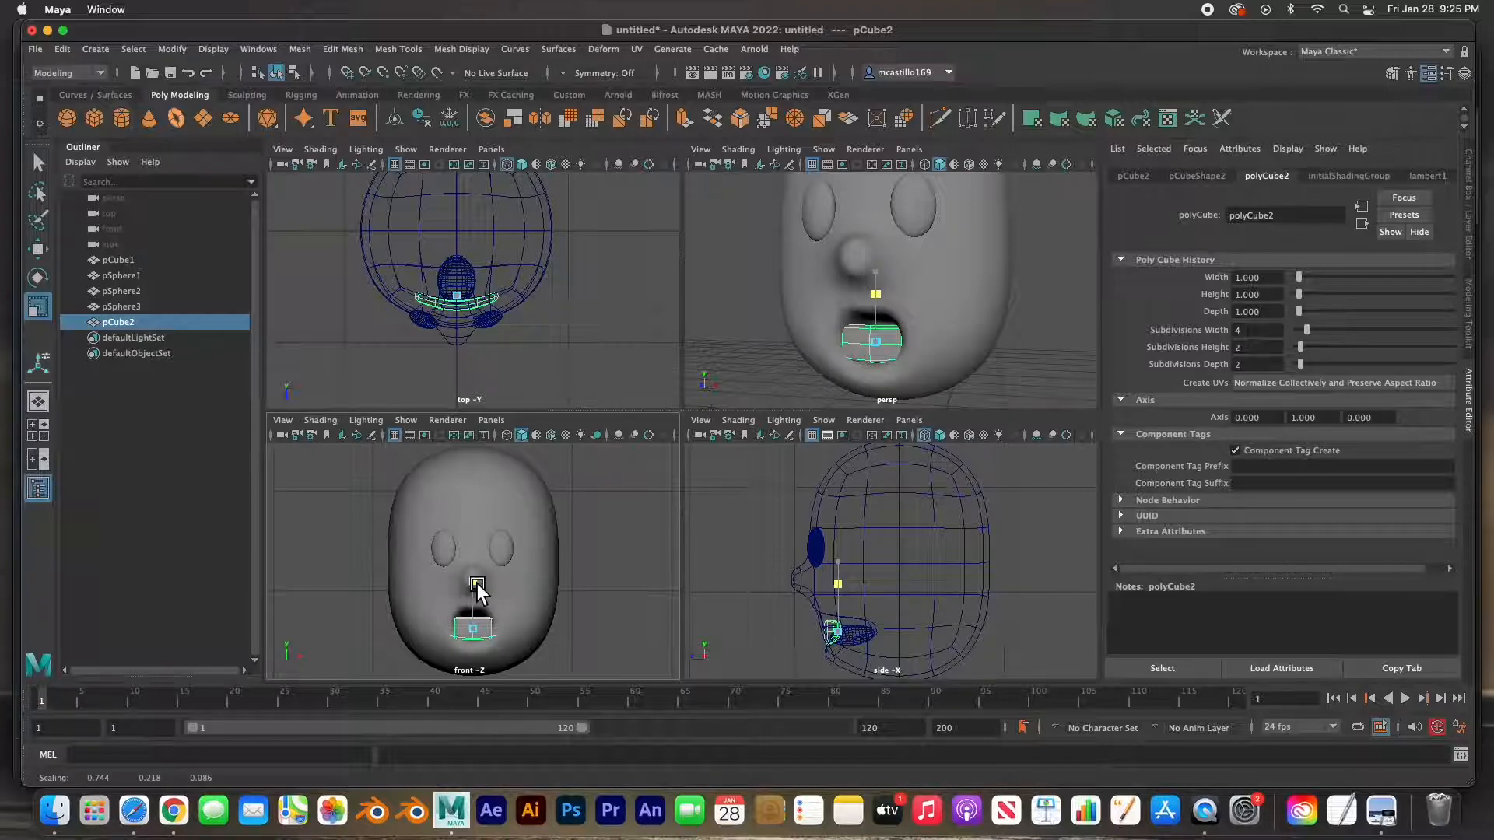
drag(553, 634, 541, 634)
drag(477, 566, 484, 574)
- Move the mouth block up along Y so it sits just under the upper lip
key(w)
mouse_move(887, 353)
alt+mouse_down()
mouse_move(805, 316)
mouse_move(786, 326)
mouse_move(885, 336)
mouse_move(879, 349)
alt+mouse_up()
click(780, 279)
click(897, 274)
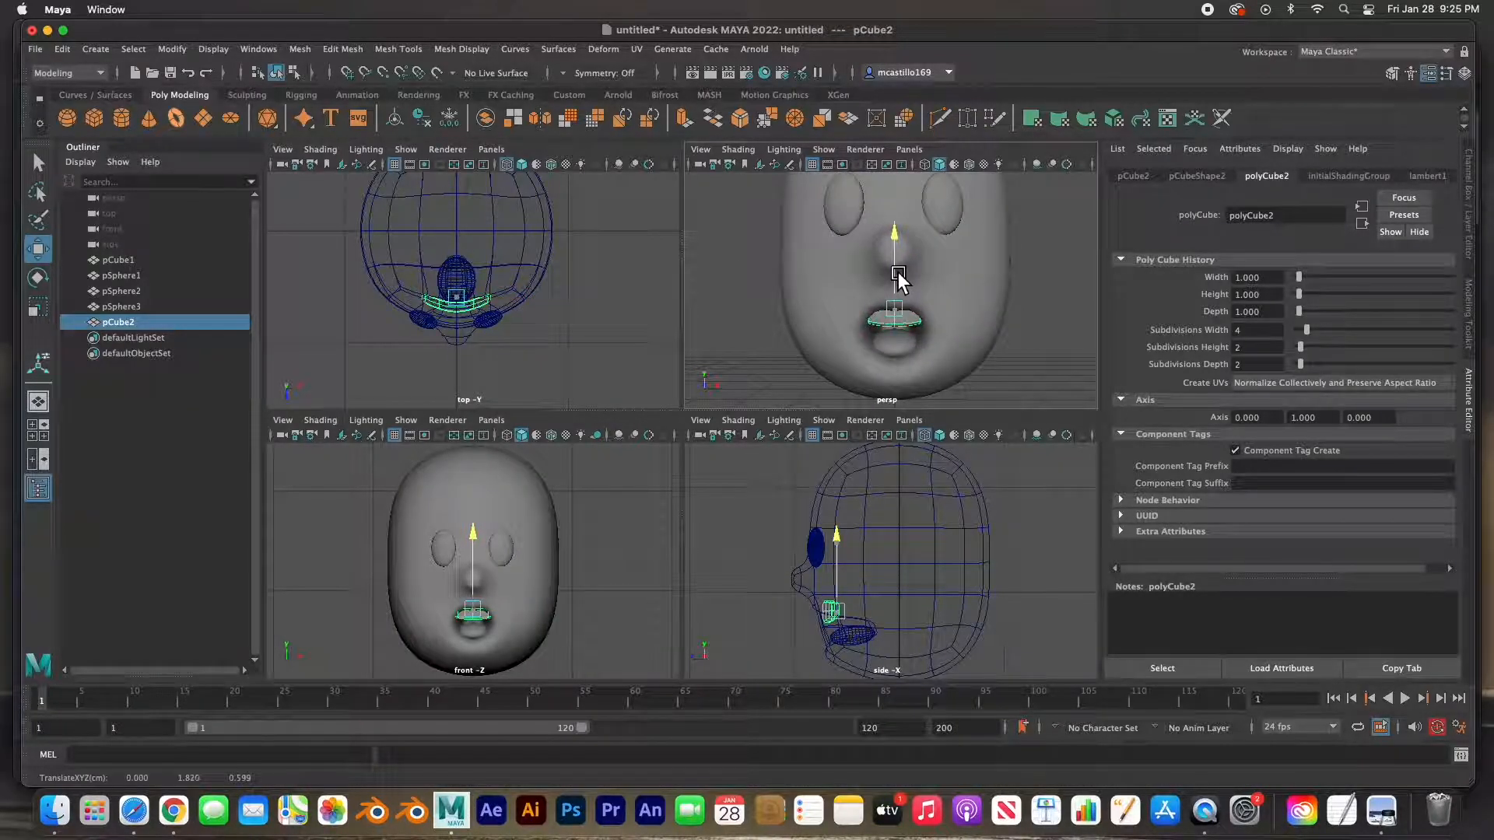
- Check the mouth block's fit from the side and from below, and nudge it slightly forward along Z
click(721, 328)
alt+drag(860, 356, 759, 338)
click(819, 307)
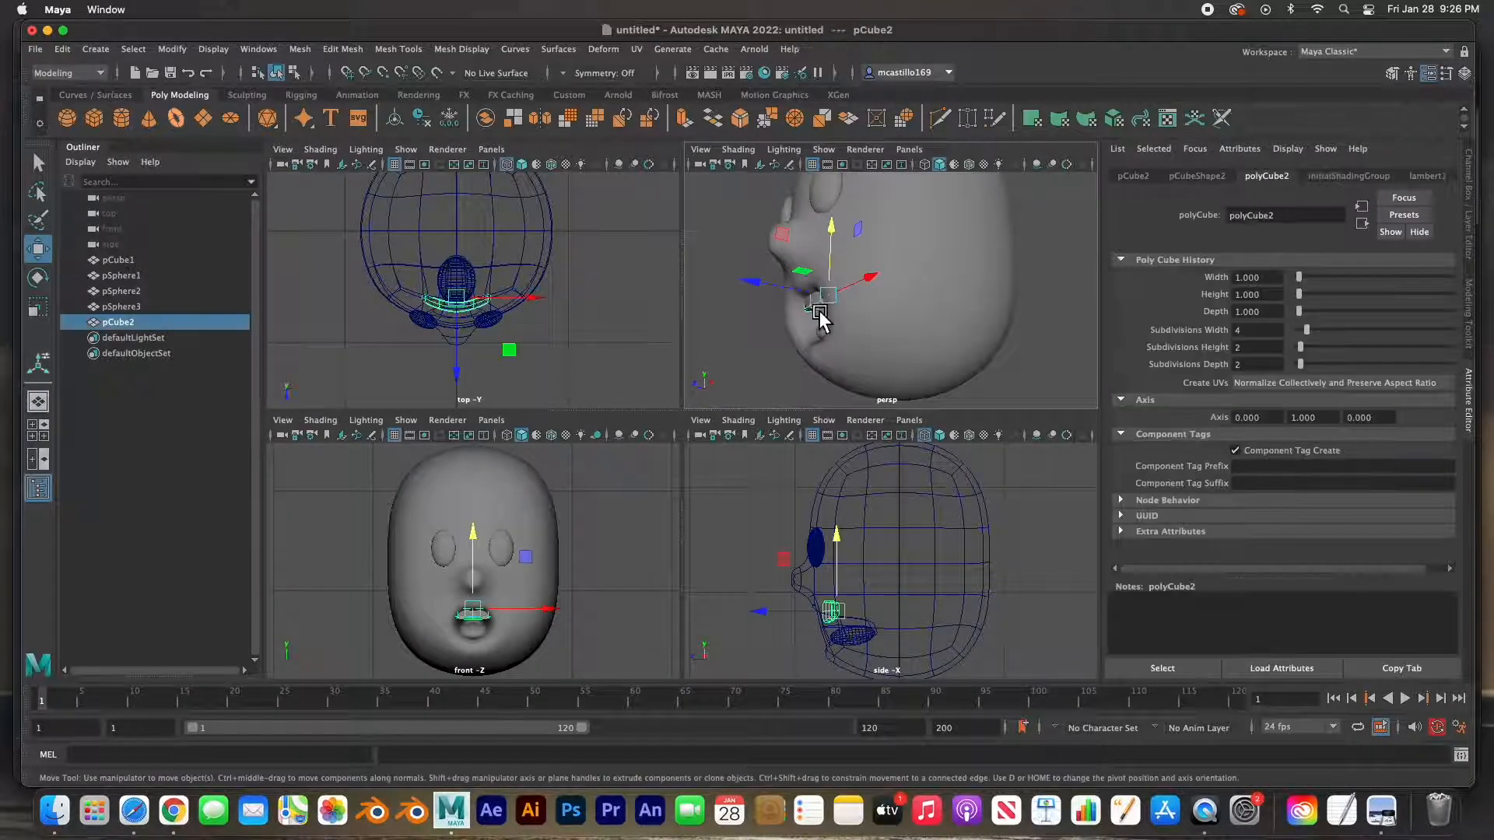
click(744, 338)
alt+drag(744, 337, 891, 324)
click(883, 327)
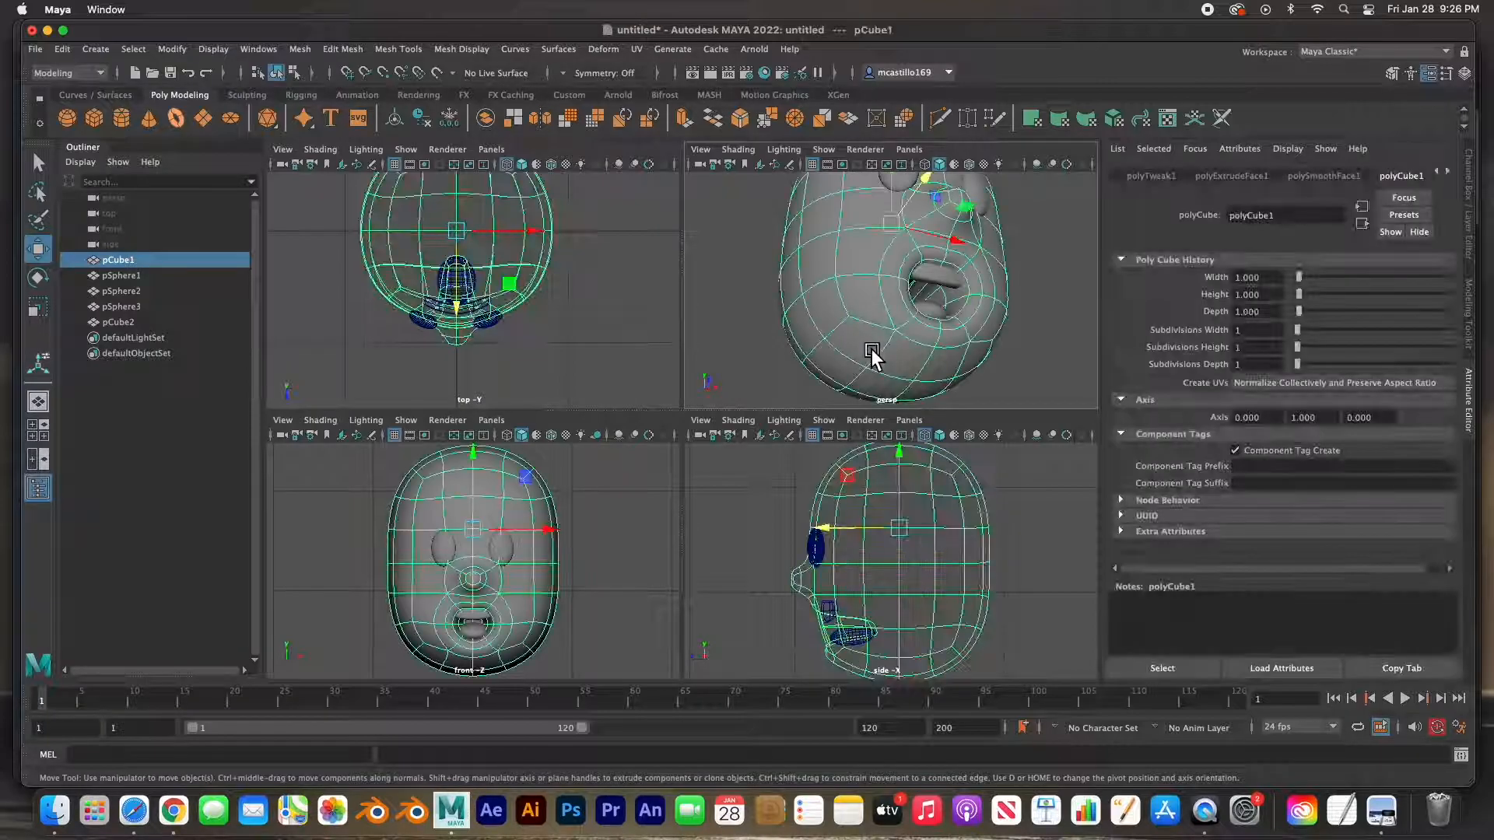
alt+drag(847, 377, 907, 334)
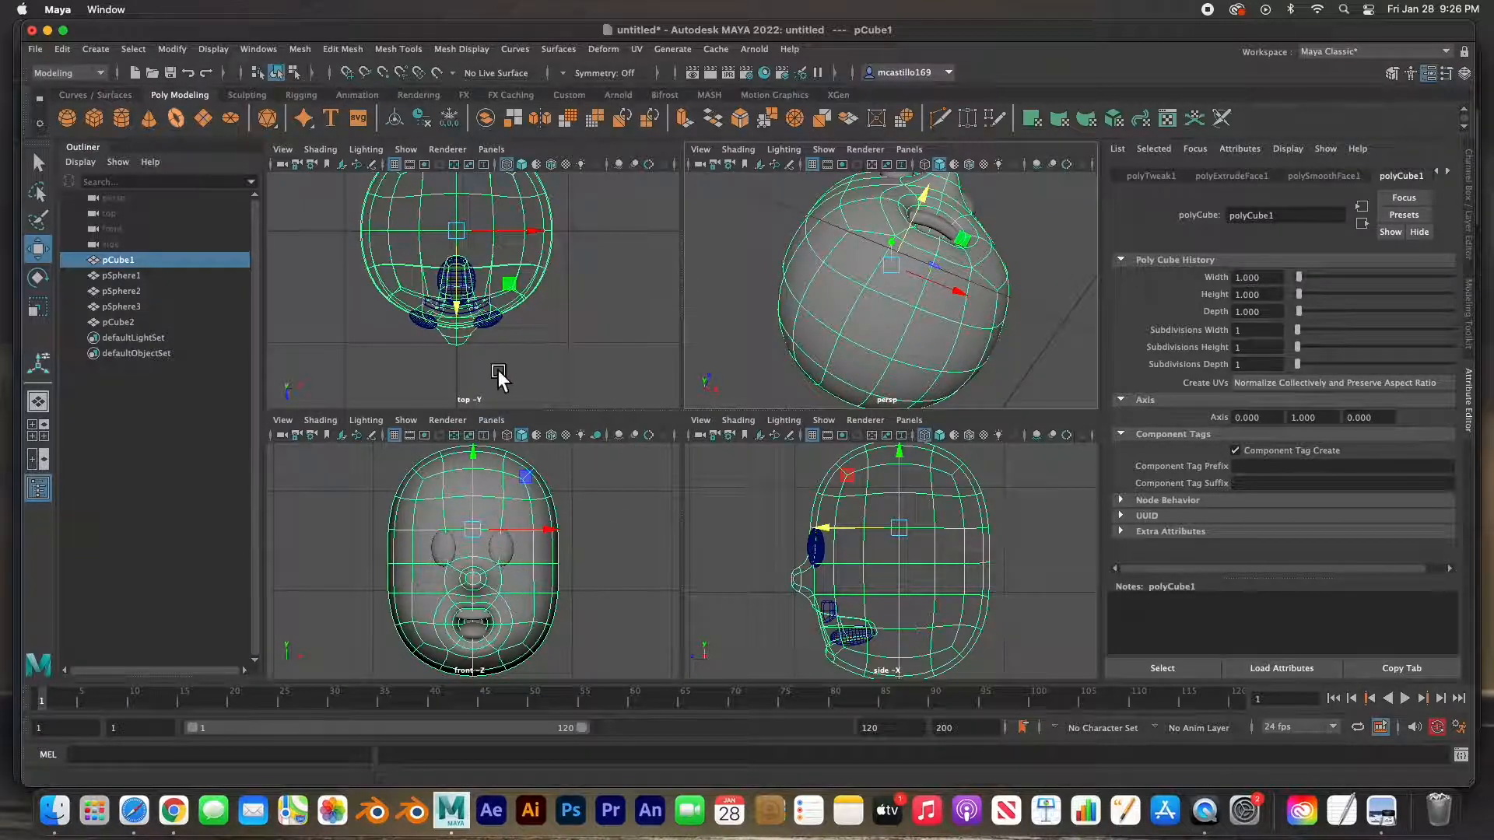
mouse_move(861, 279)
alt+mouse_down()
mouse_move(835, 311)
mouse_move(878, 291)
alt+mouse_up()
click(899, 279)
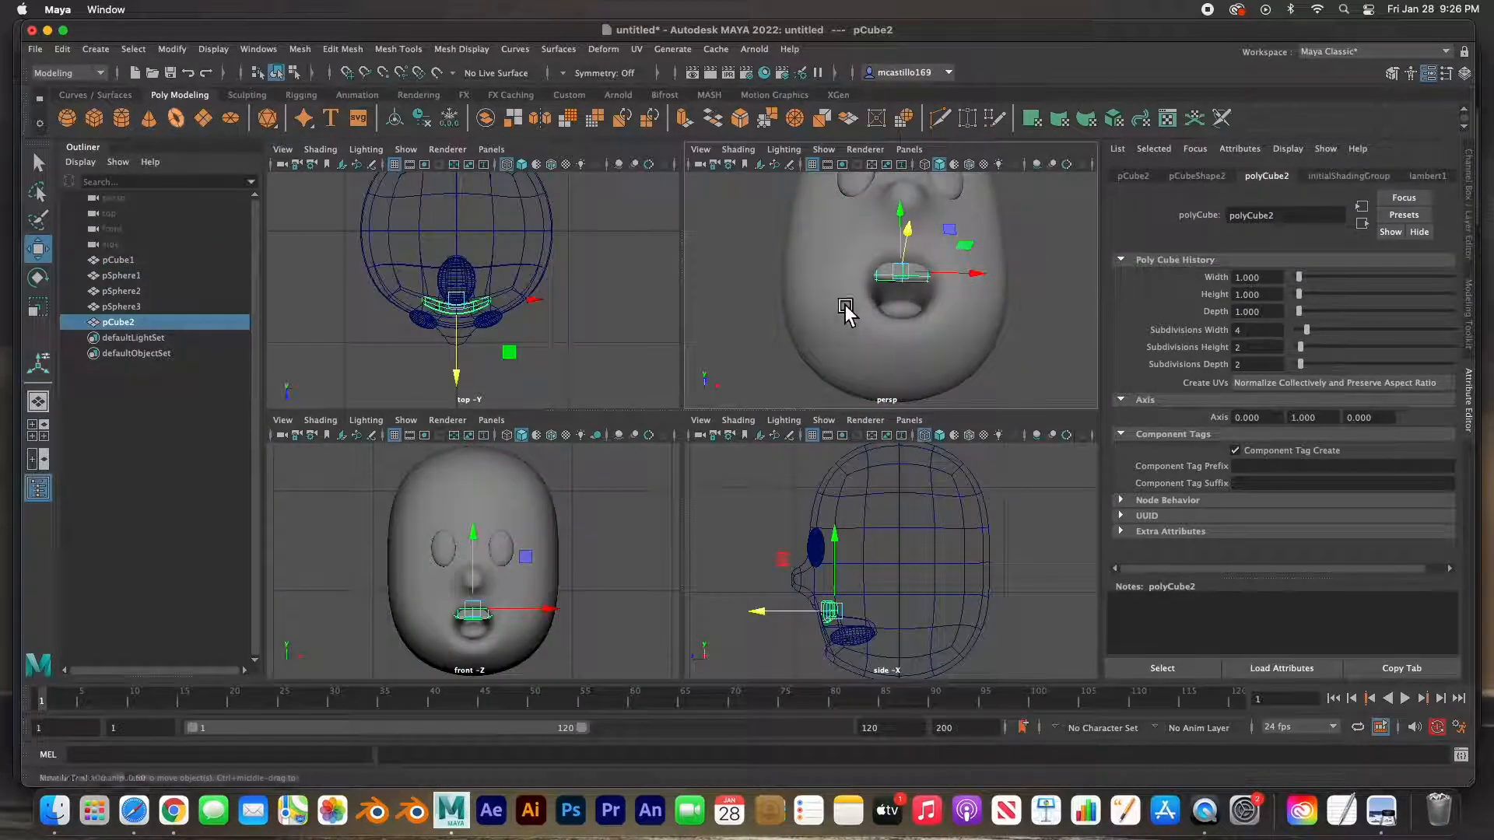
- Hide the mouth block, the tongue and both eyes so that only the head remains displayed
key(ctrl+h)
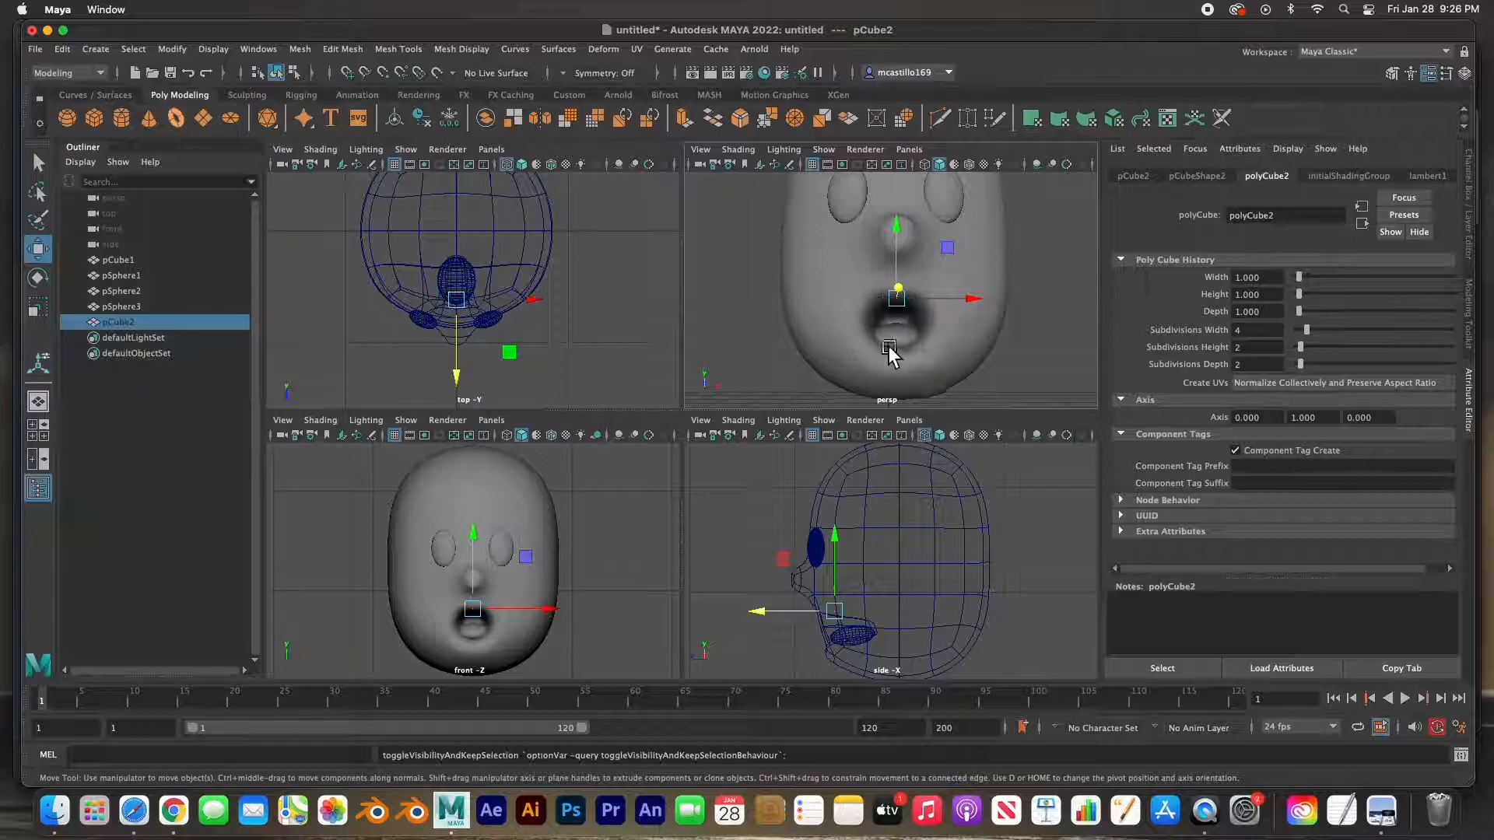
click(902, 336)
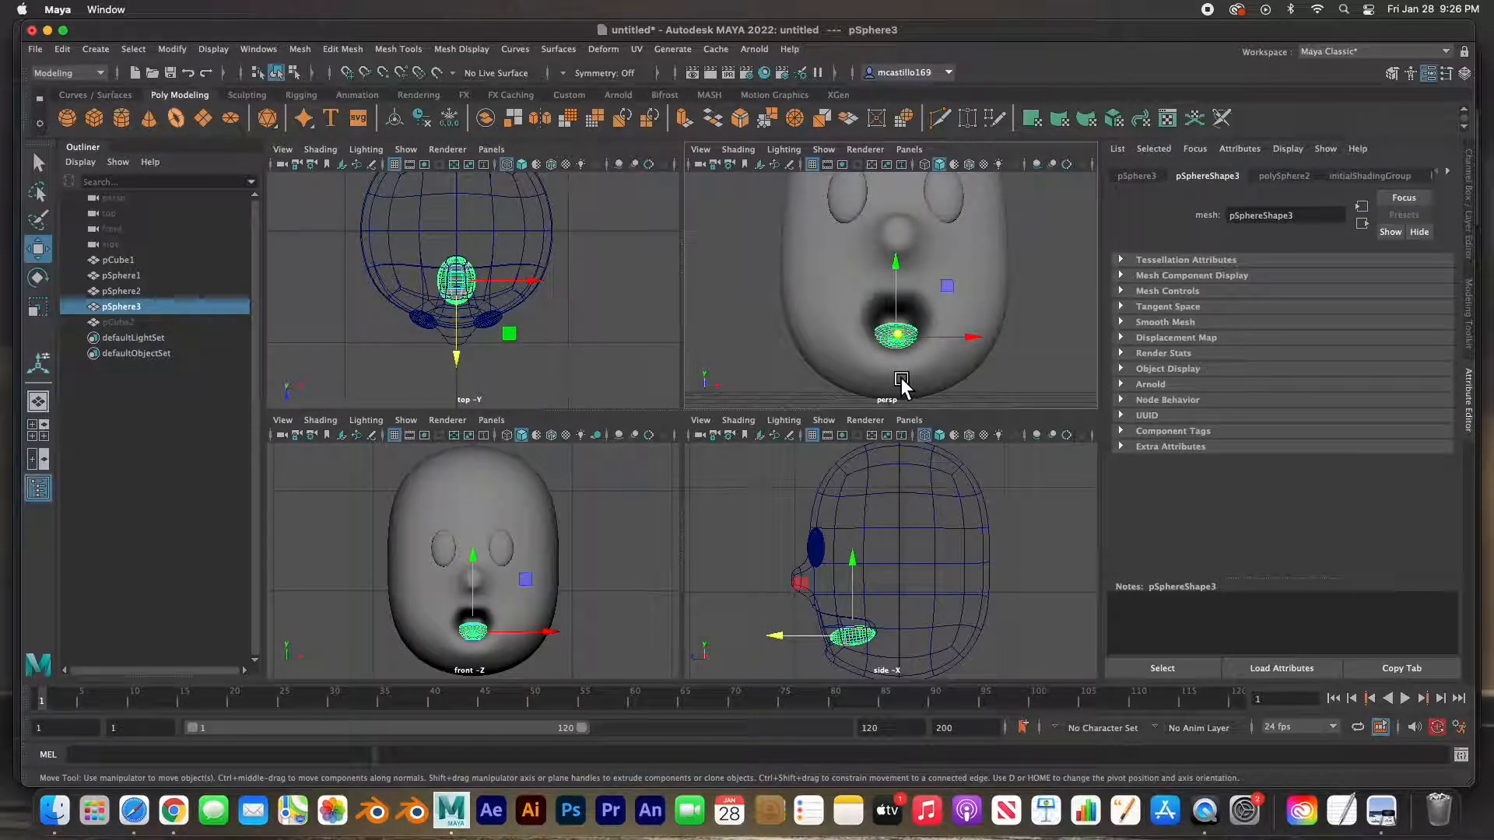
key(ctrl+h)
click(851, 204)
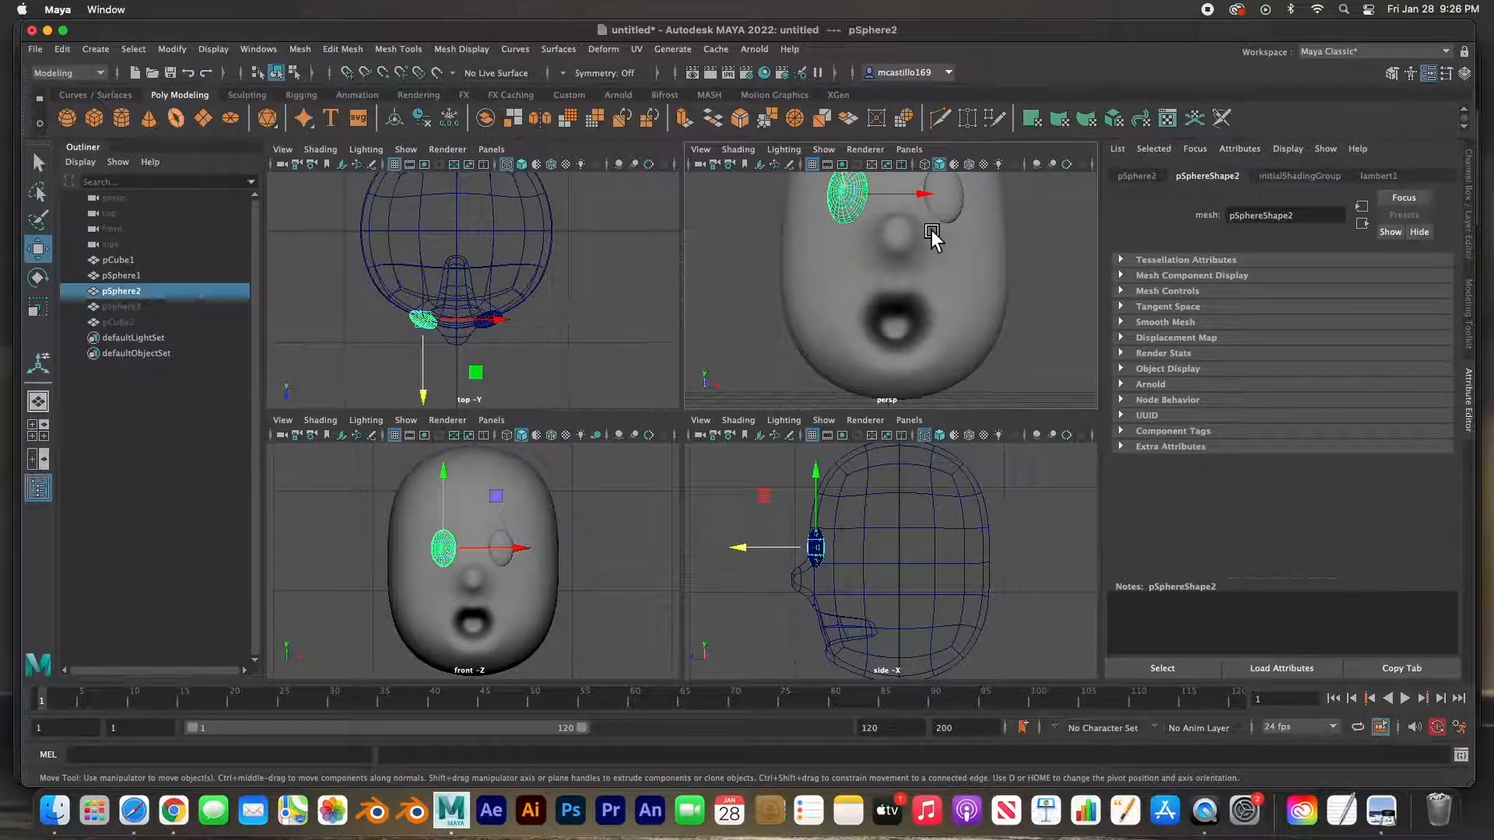
shift+click(956, 208)
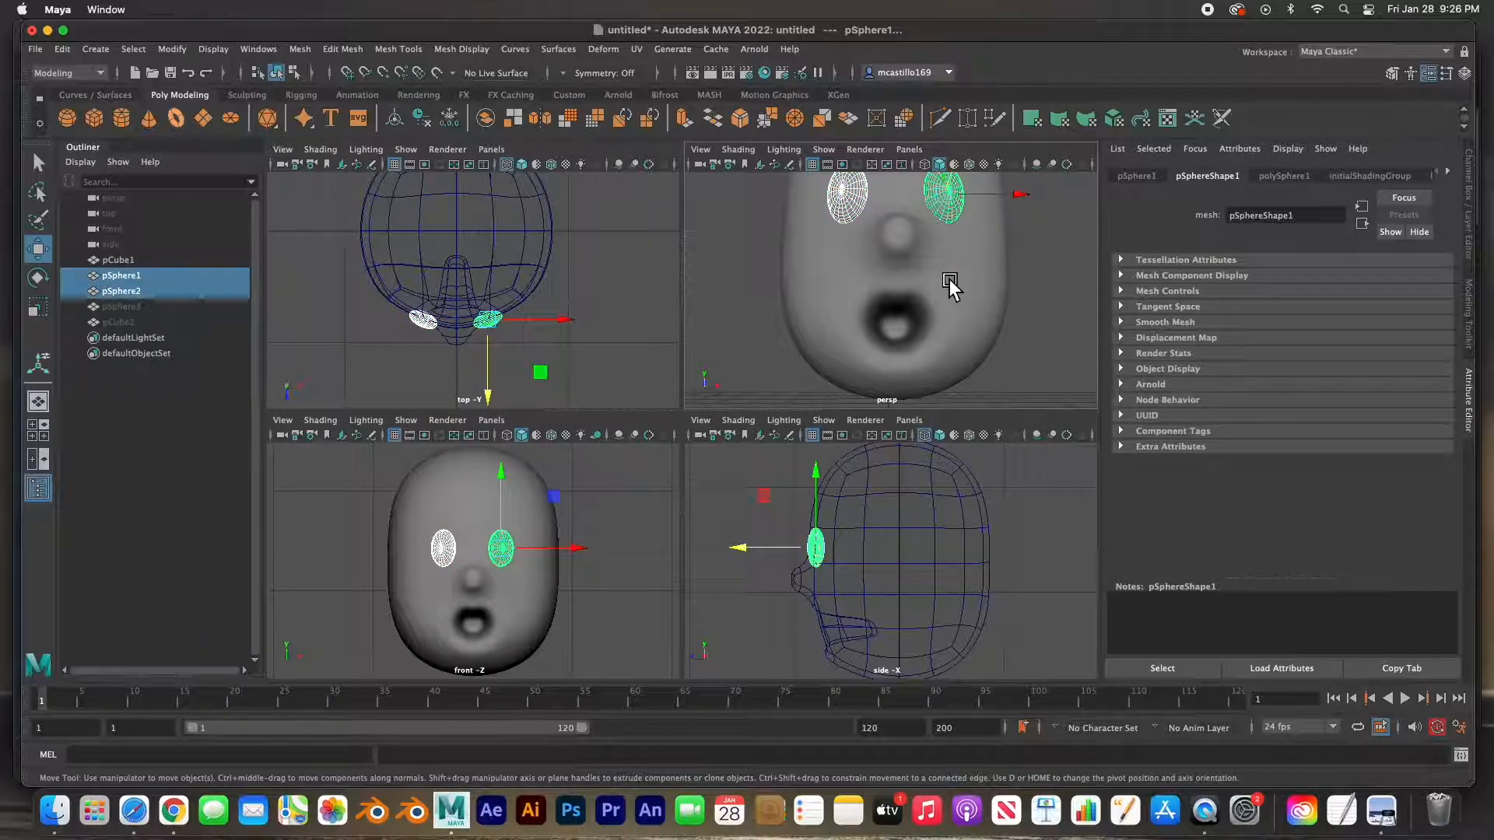
key(ctrl+h)
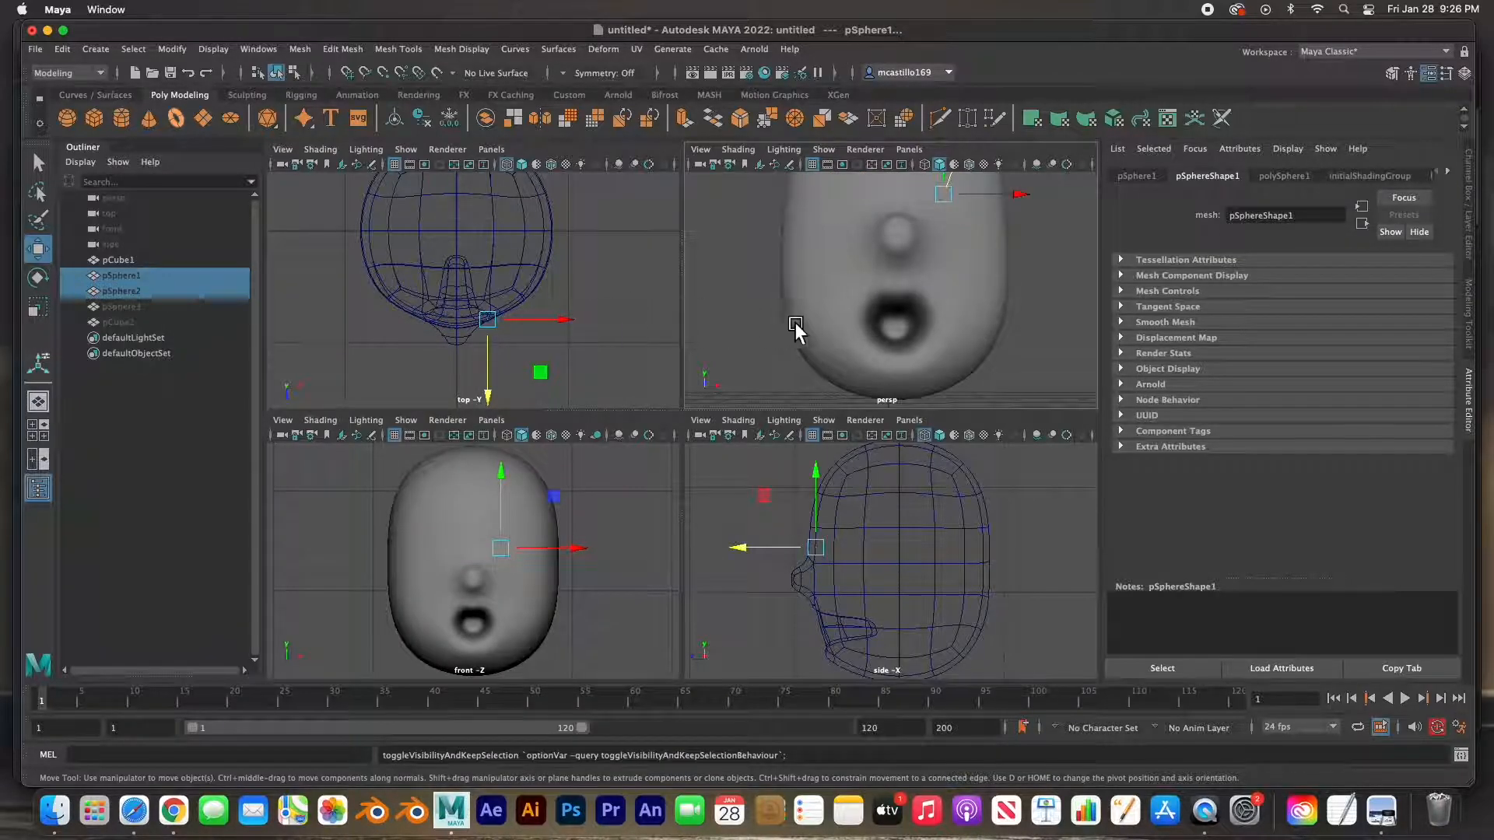
- Move the head's centre-line vertices on the upper and lower lips slightly forward along Z to round the mouth
click(829, 311)
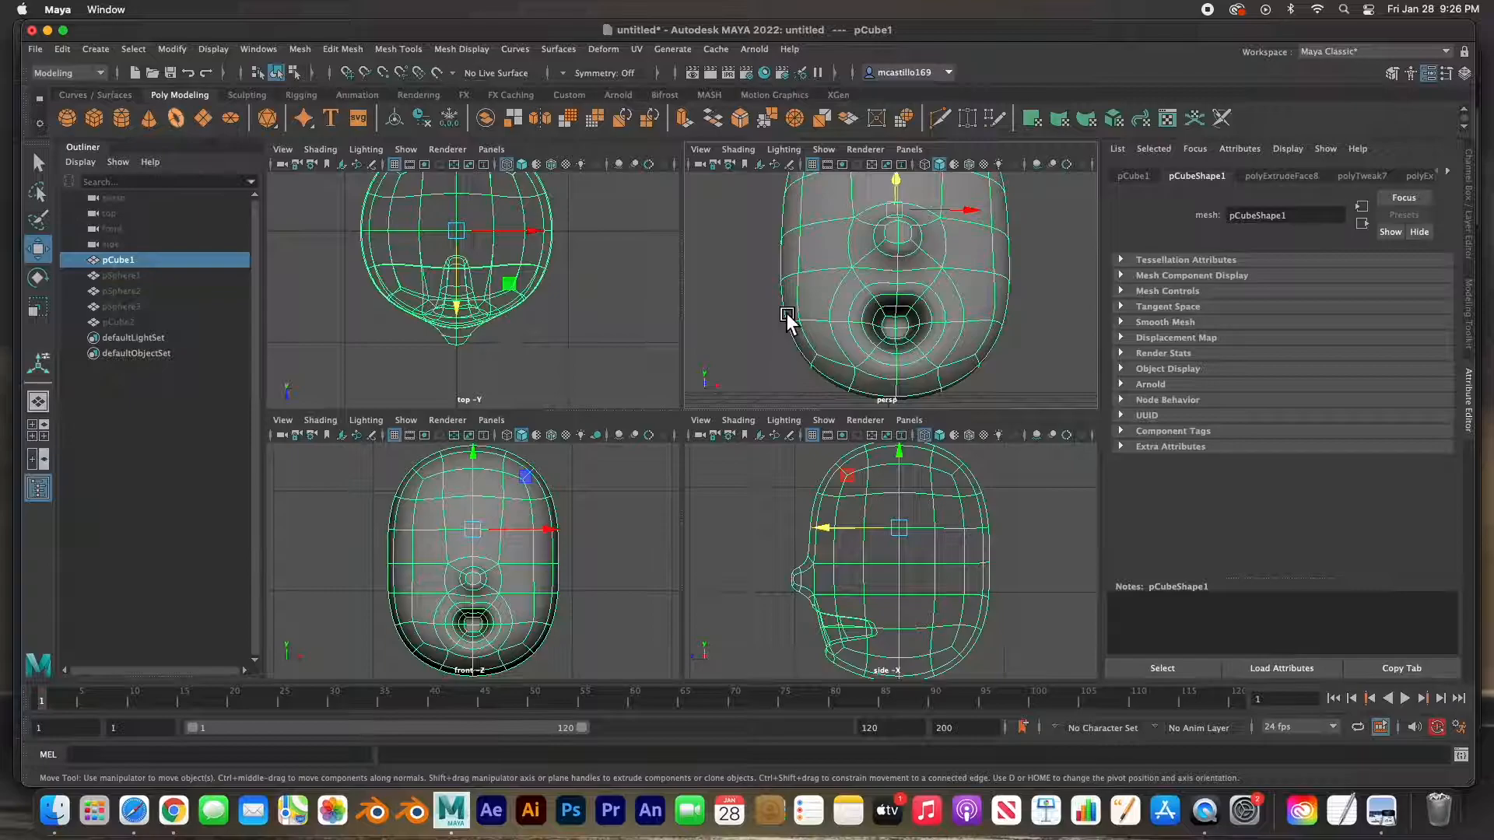
key(space)
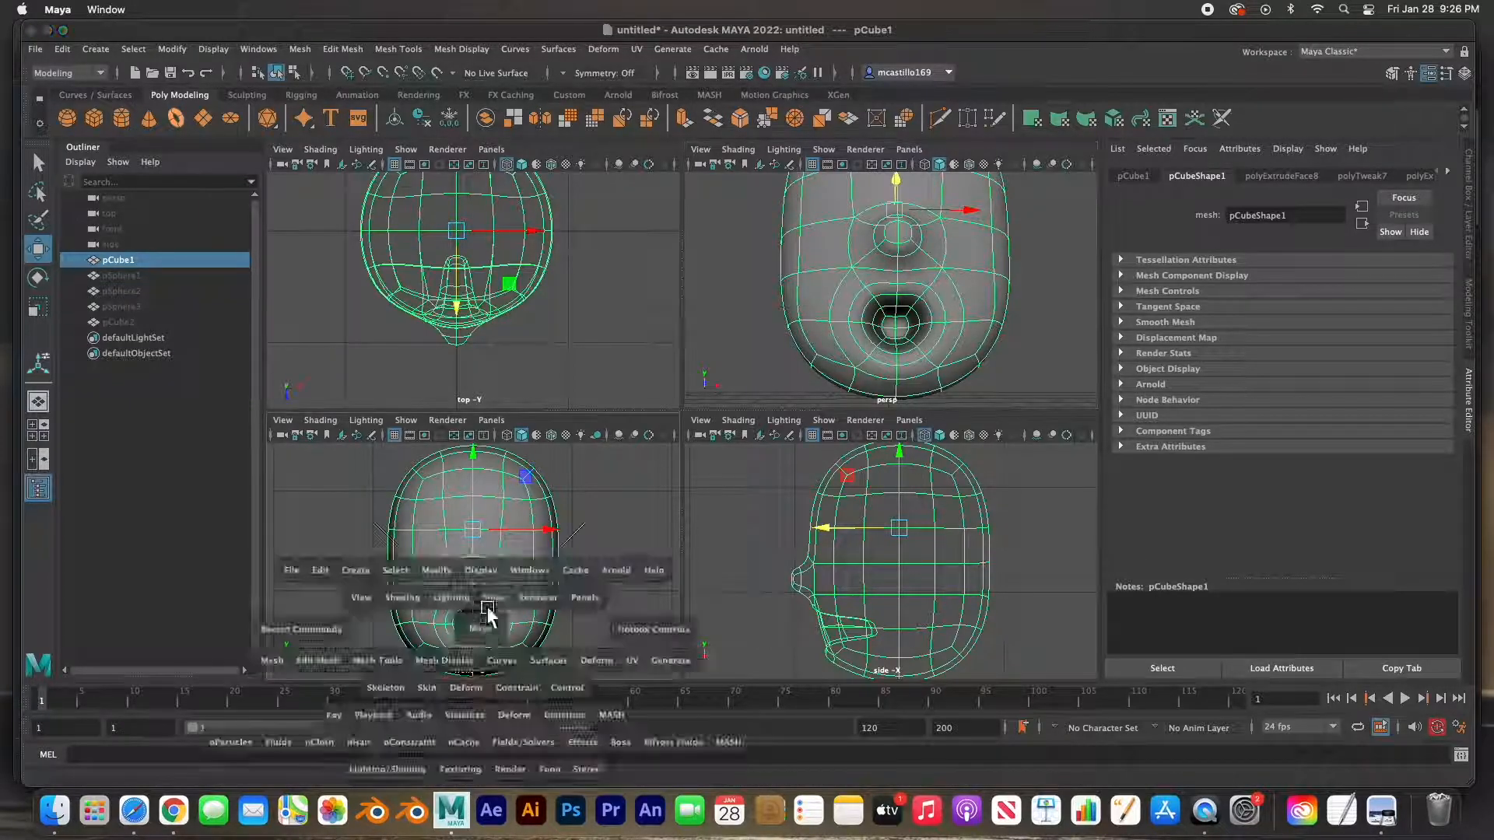
scroll(673, 531, up, 2)
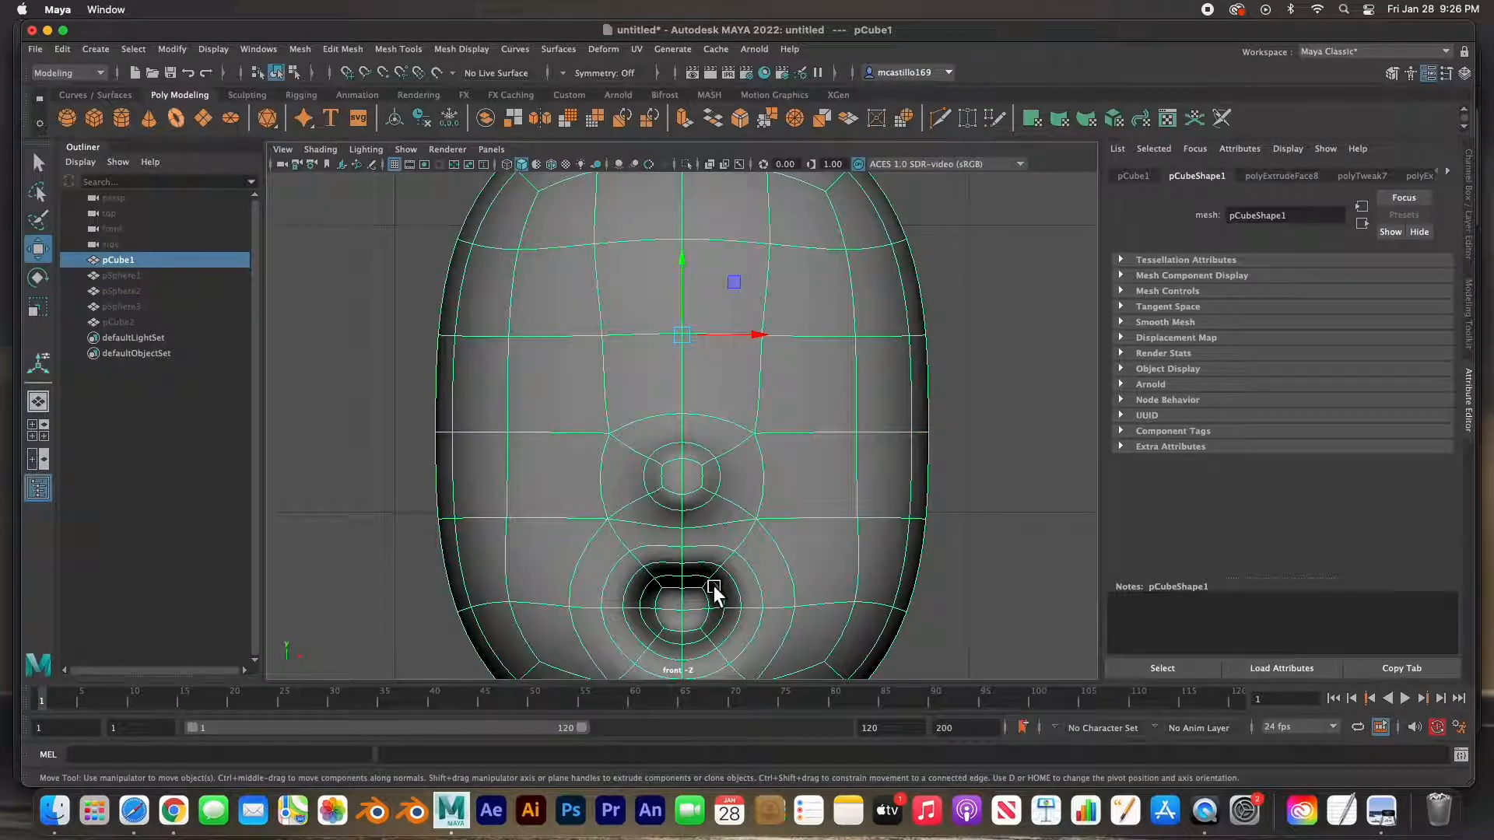
alt+middle_drag(713, 585, 711, 465)
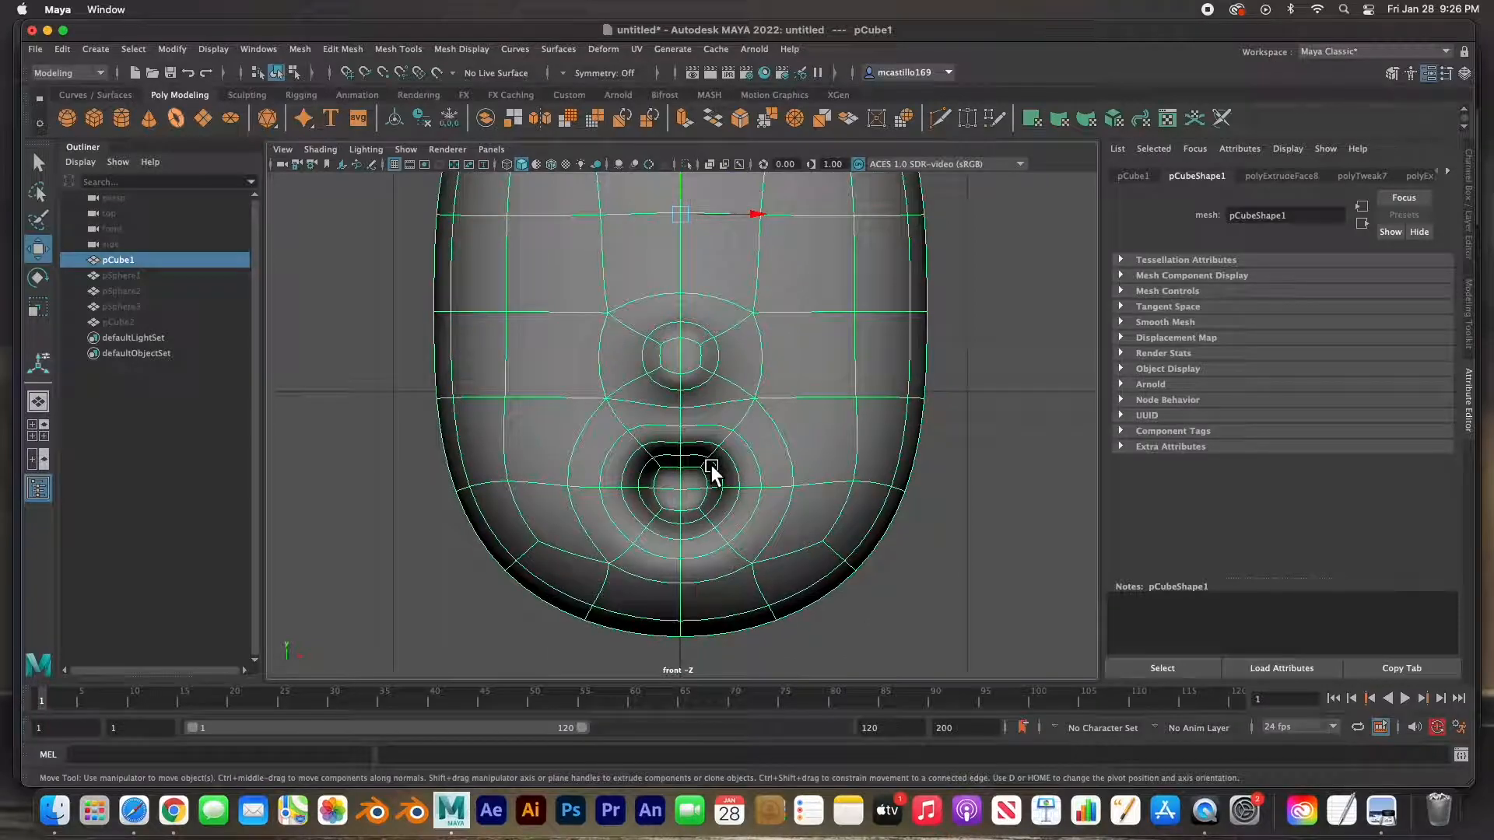
right_drag(684, 440, 680, 426)
drag(704, 425, 674, 450)
drag(675, 535, 710, 563)
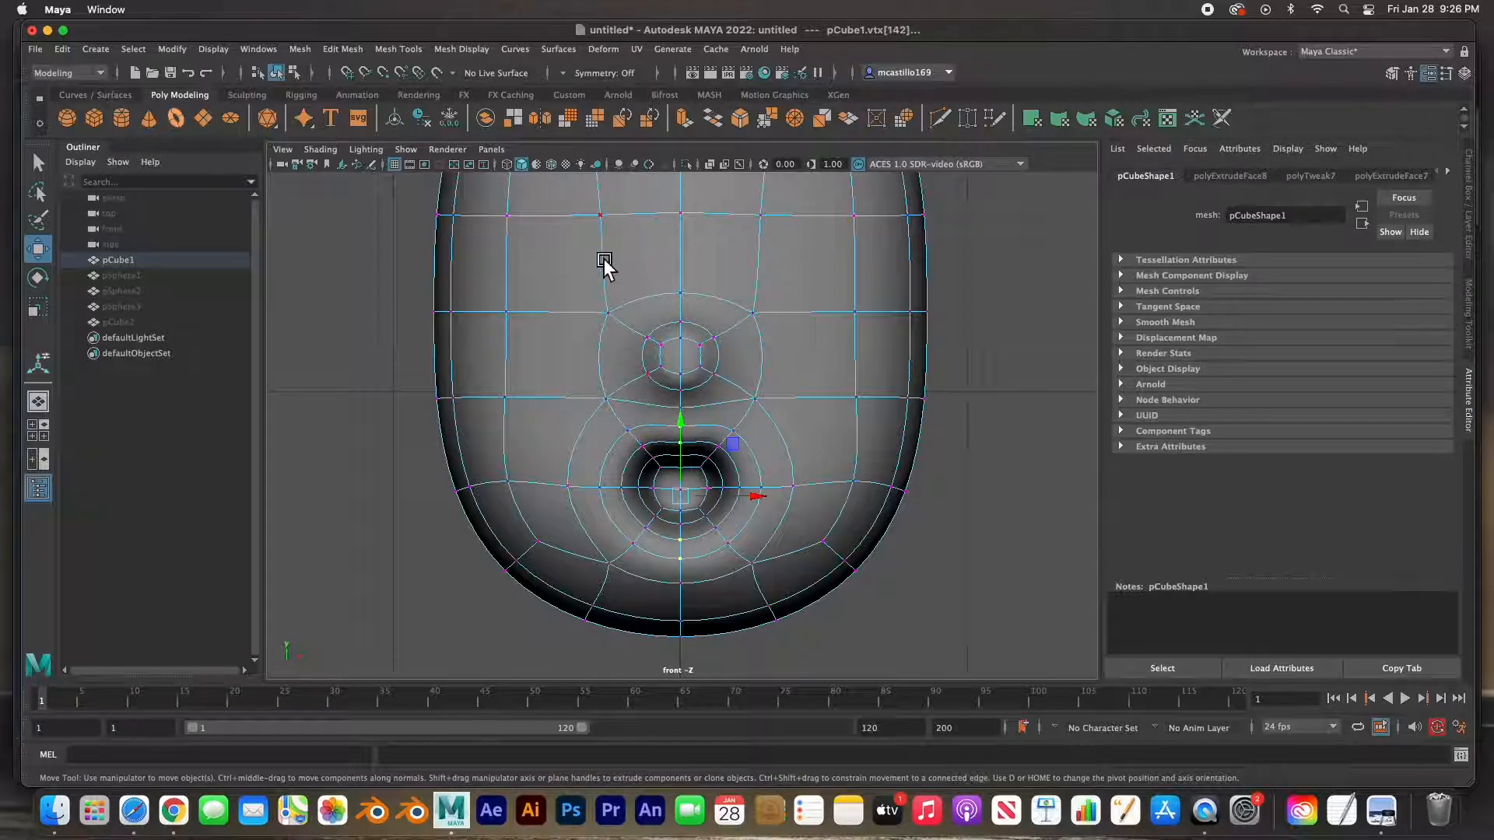
key(space)
key(space)
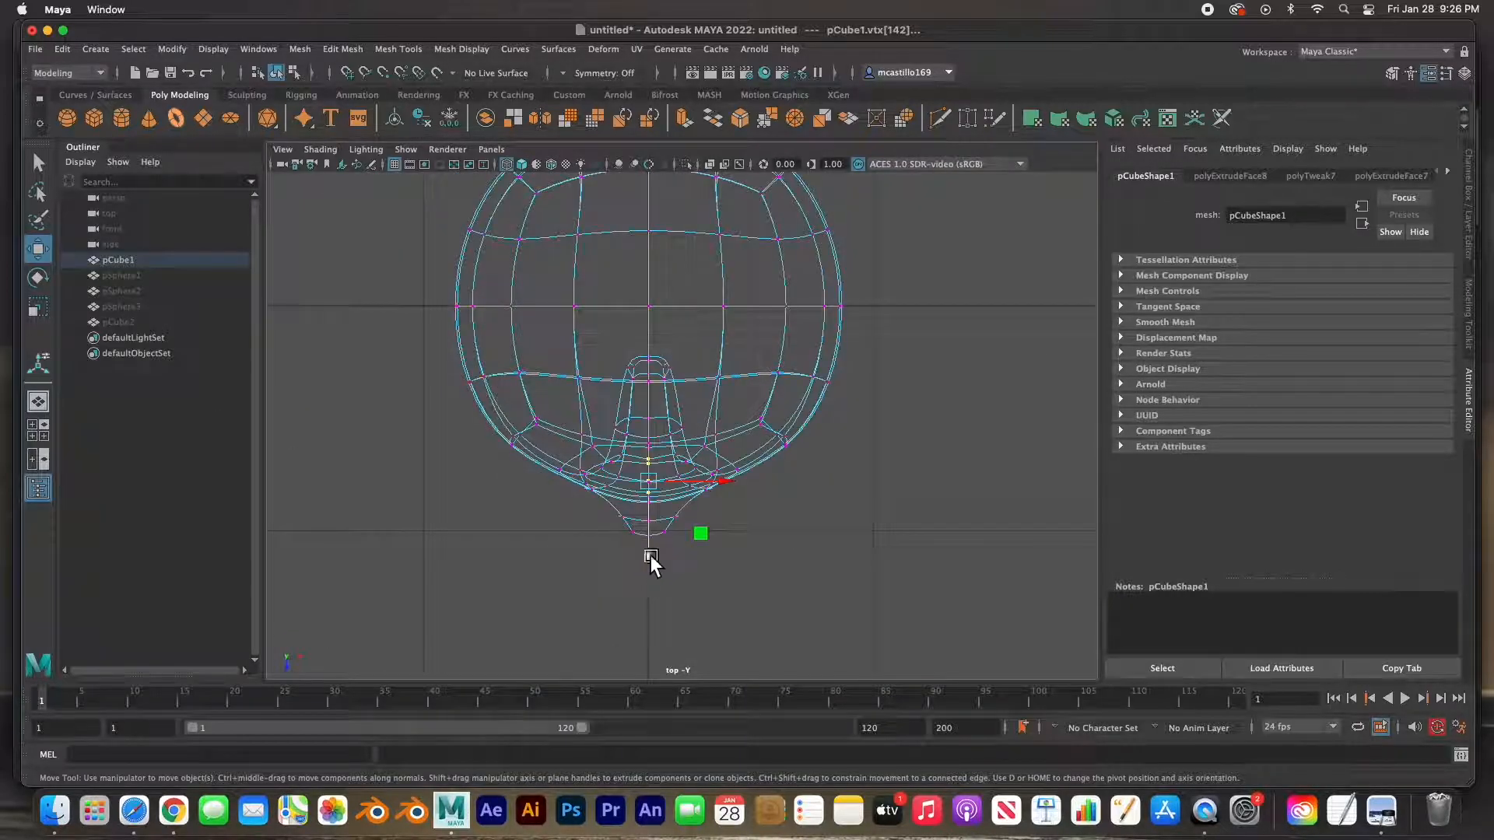
drag(656, 539, 653, 549)
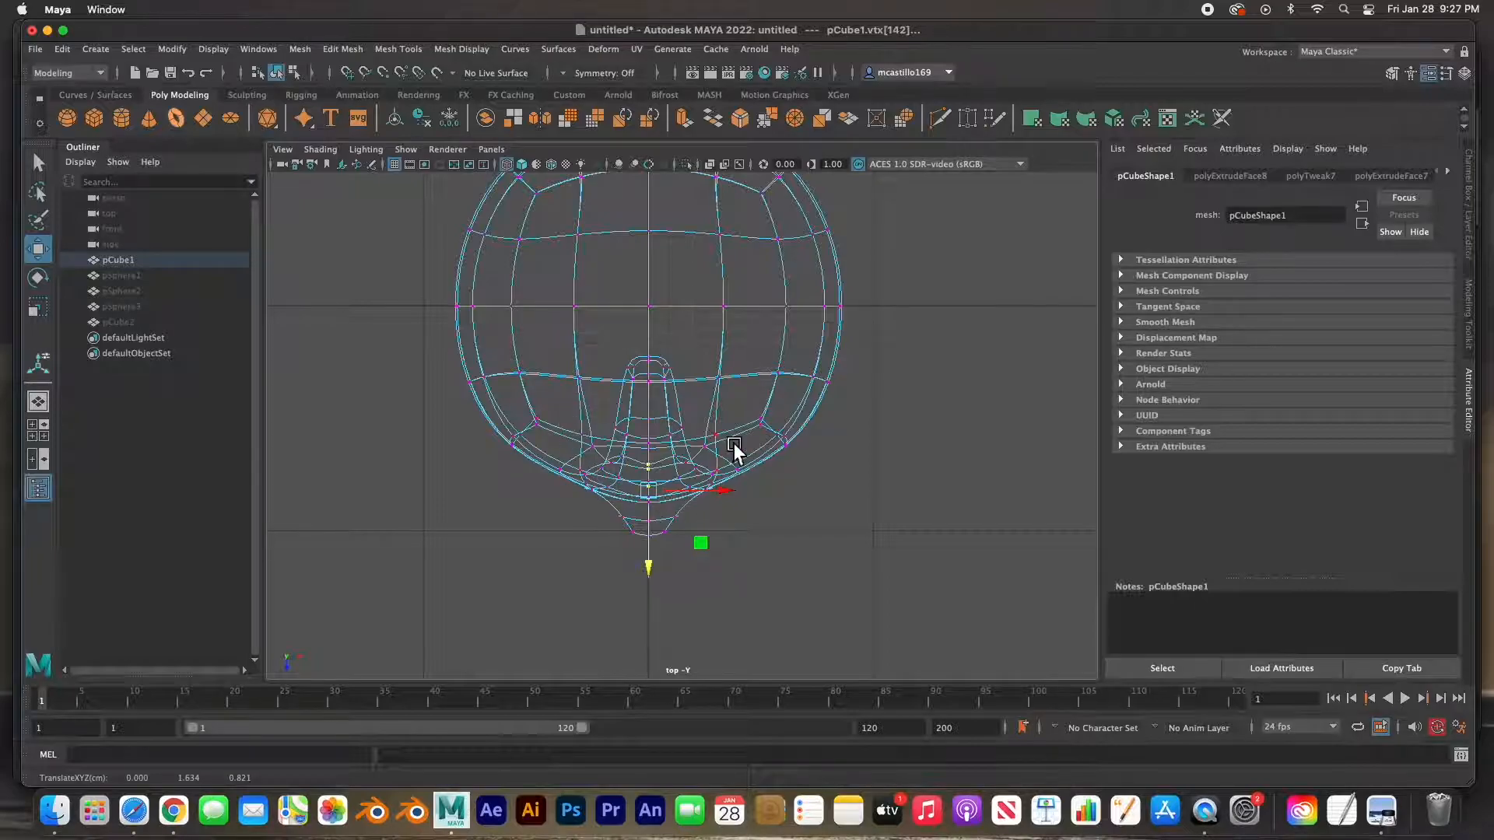
key(space)
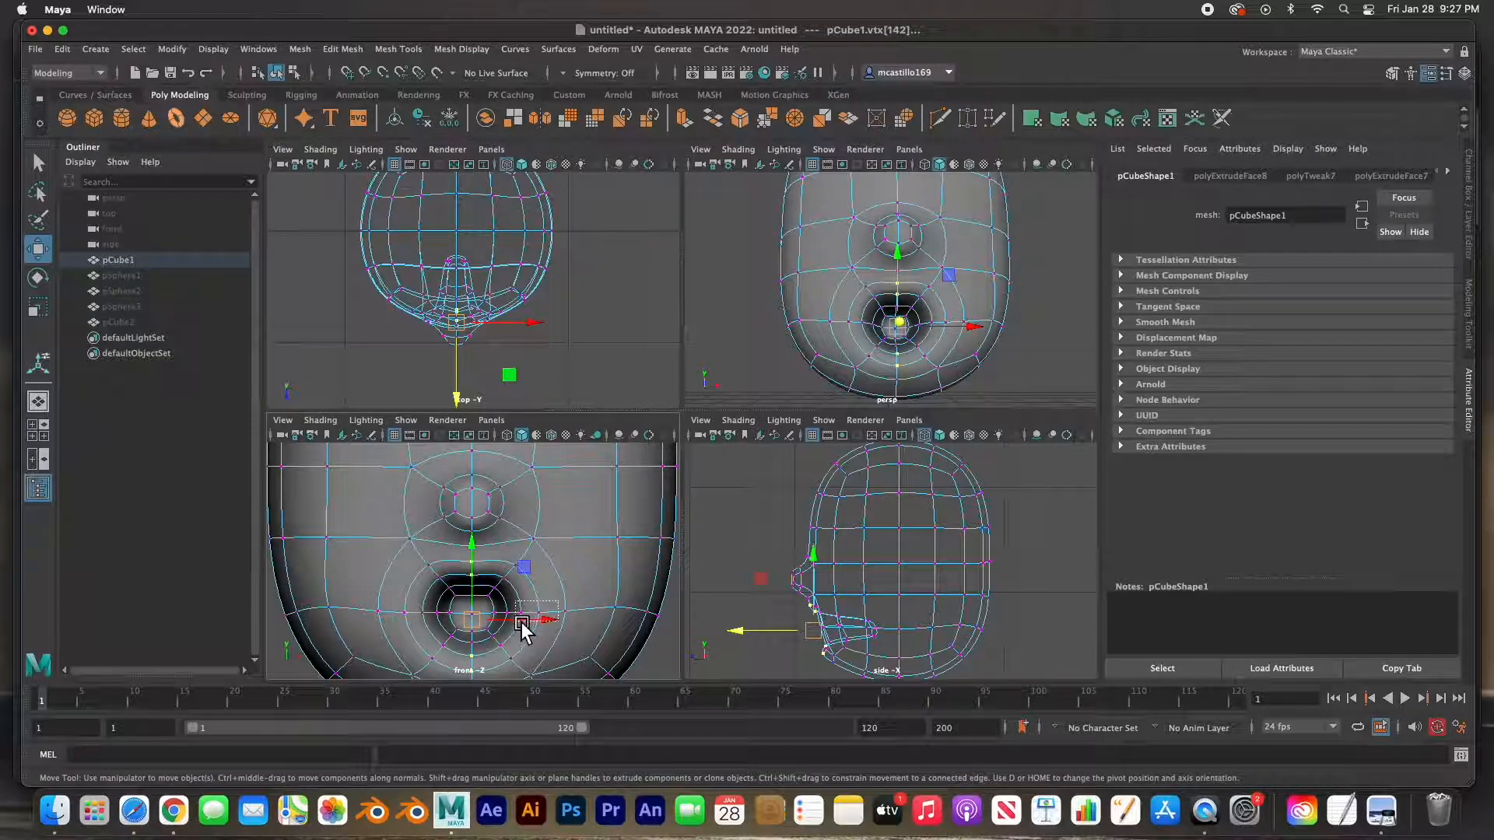
click(519, 618)
shift+drag(441, 630, 440, 627)
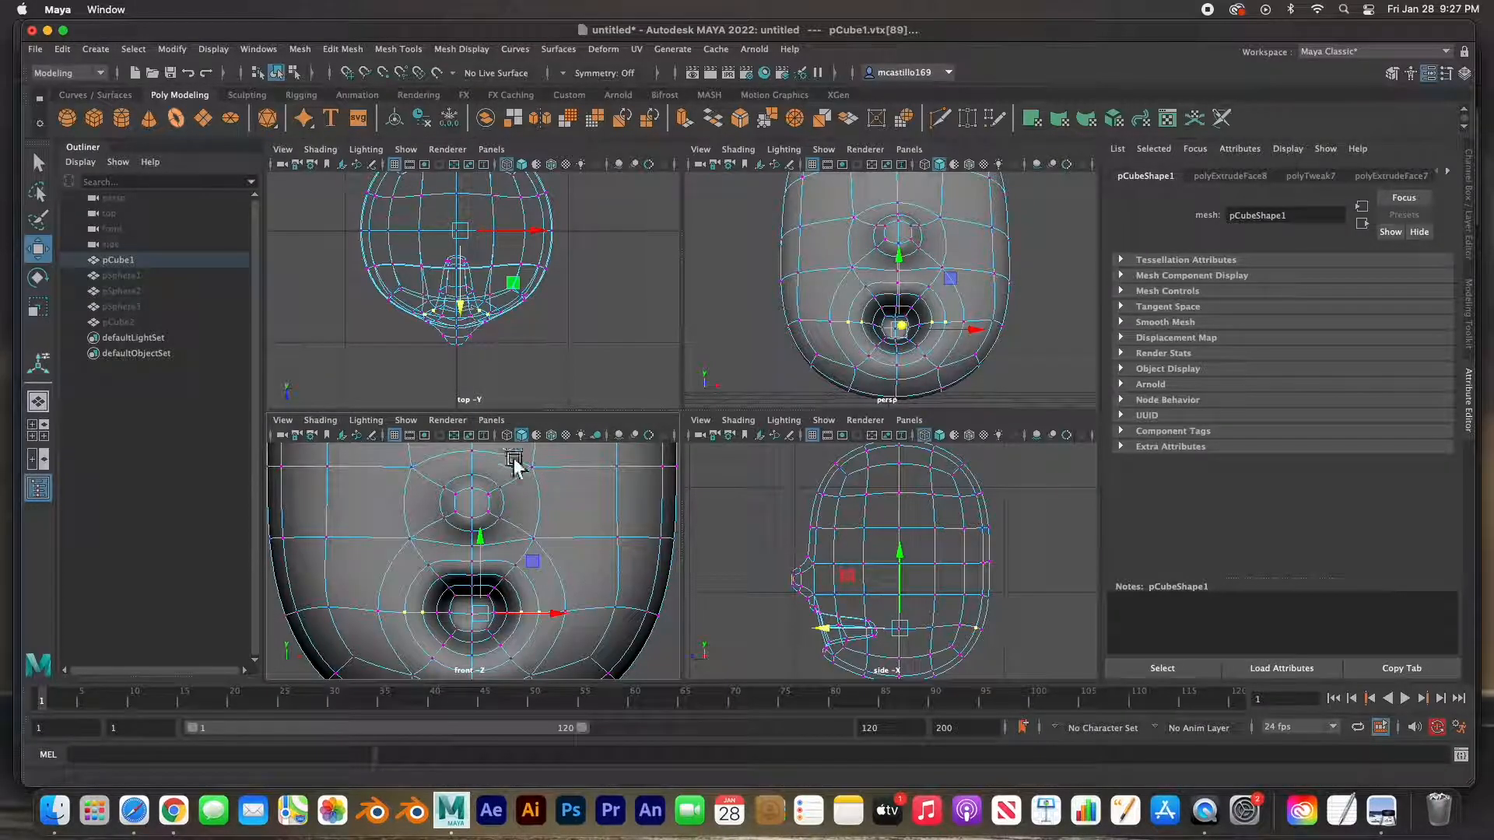
click(548, 585)
click(546, 616)
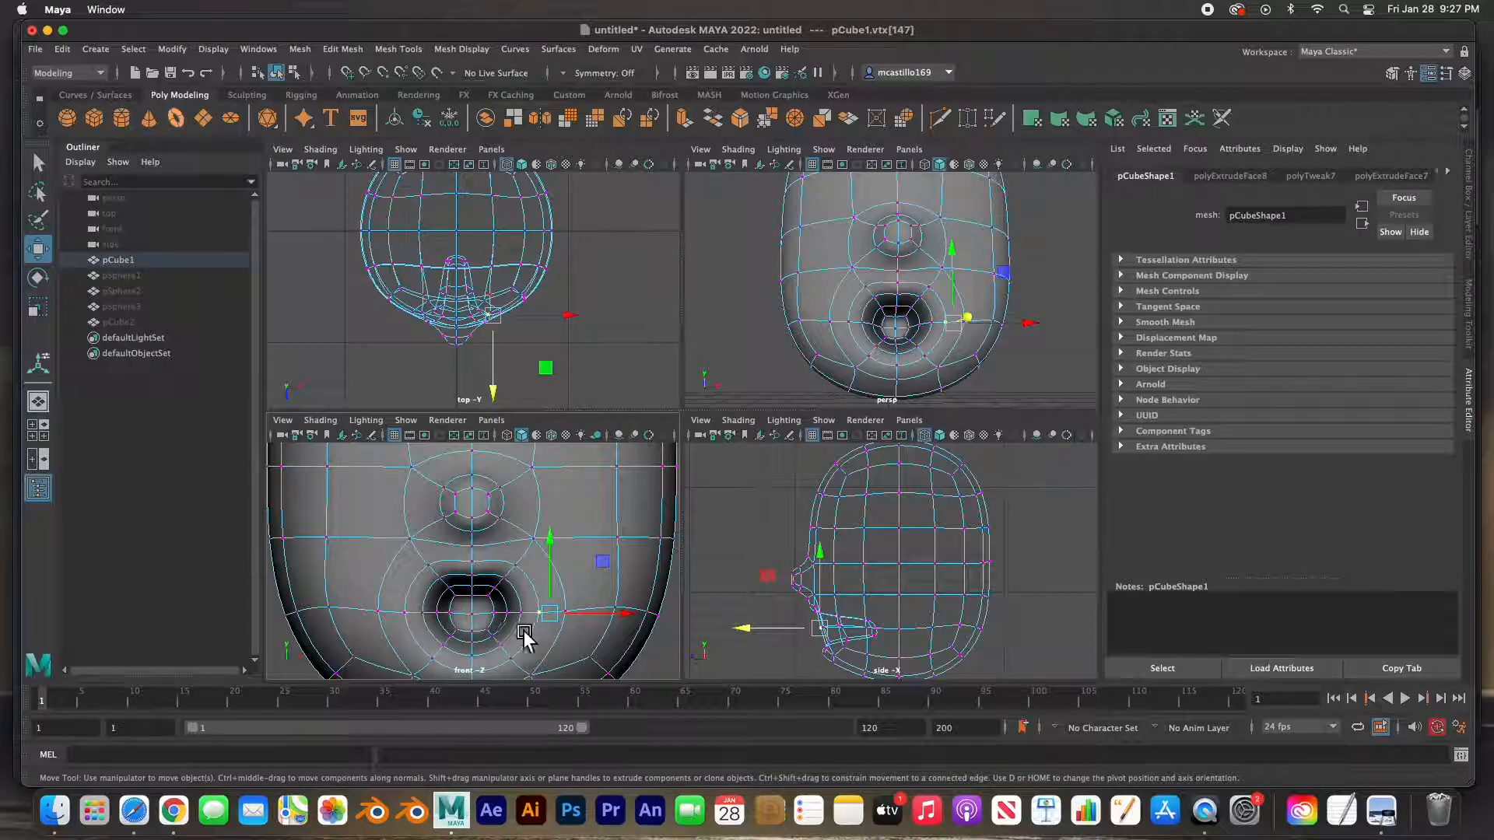
shift+drag(518, 604, 545, 648)
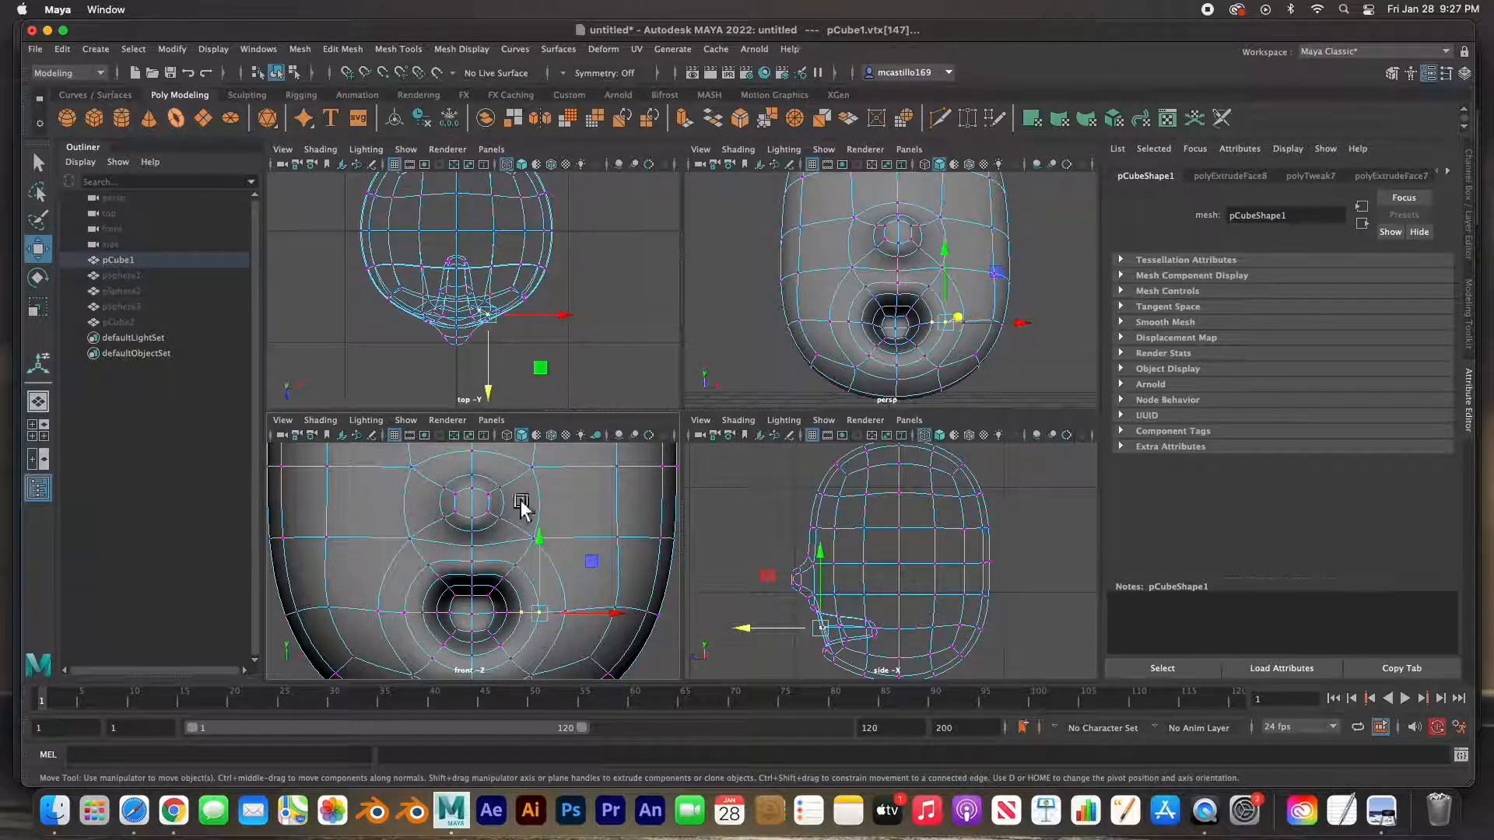
alt+middle_drag(524, 283, 516, 327)
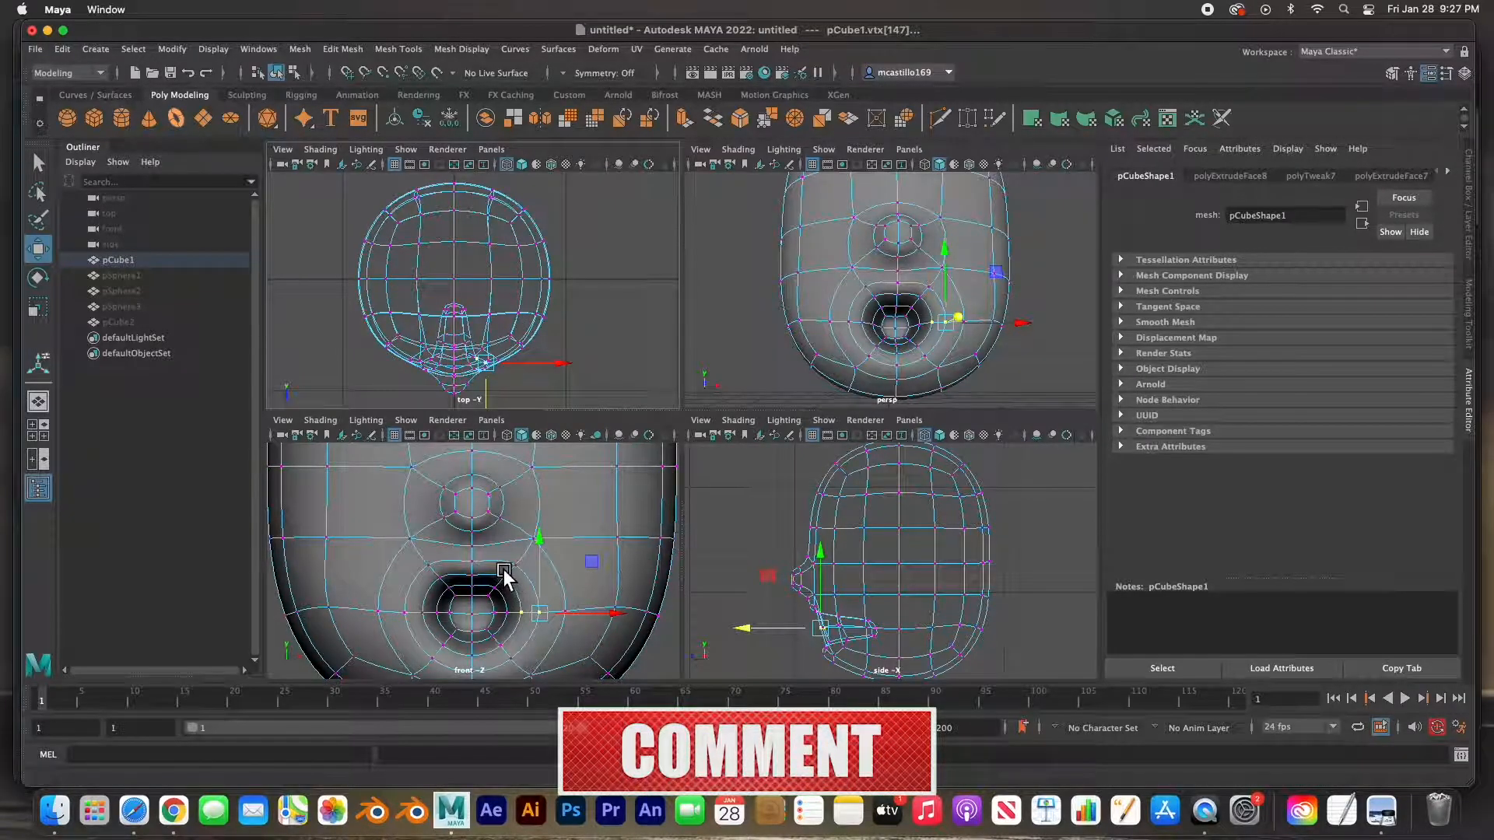
drag(517, 586, 564, 649)
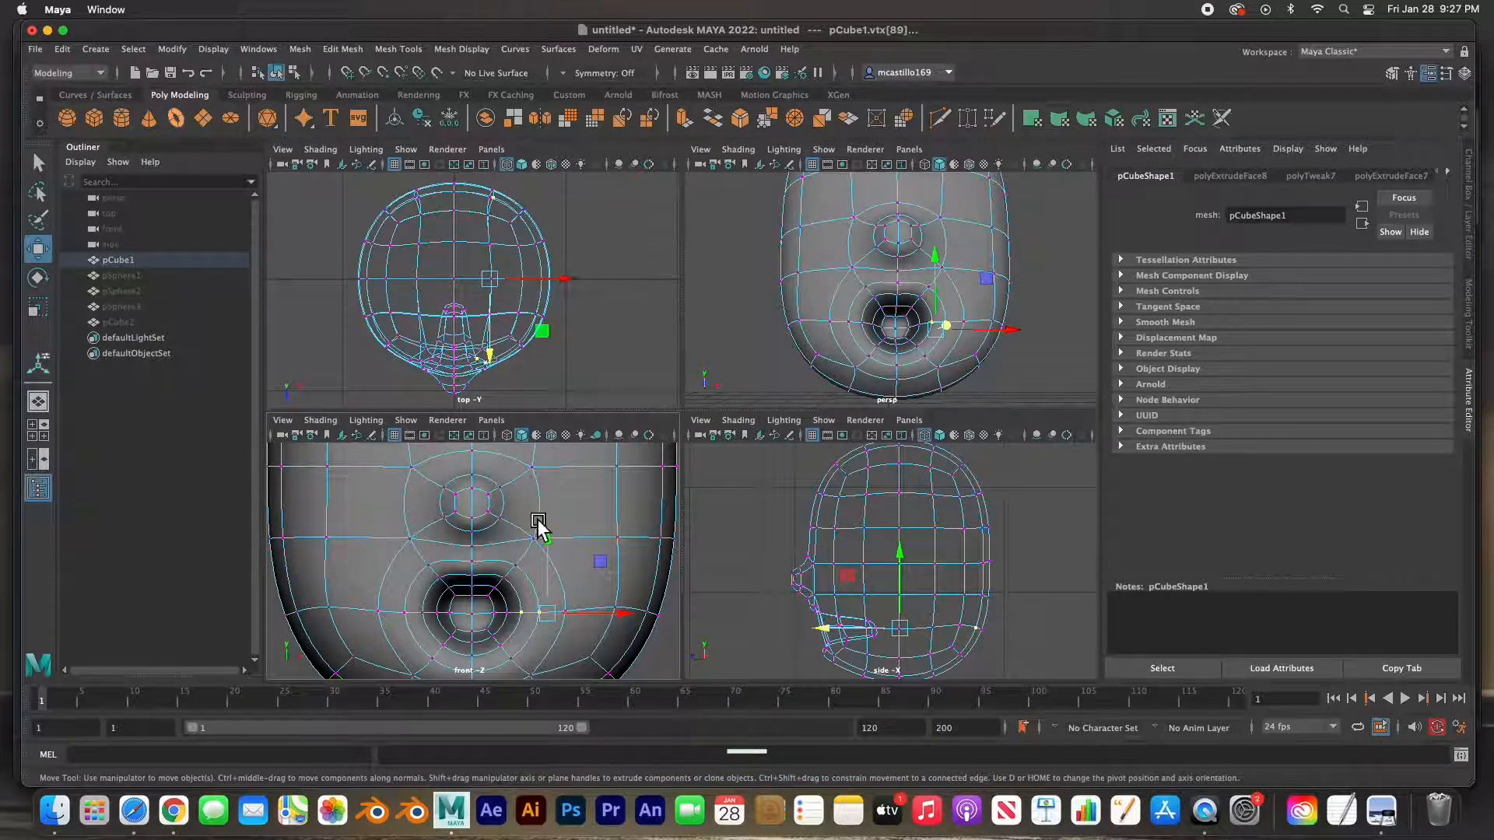
- Select the two front vertices at each mouth corner and move them slightly back along Z
key(q)
click(588, 637)
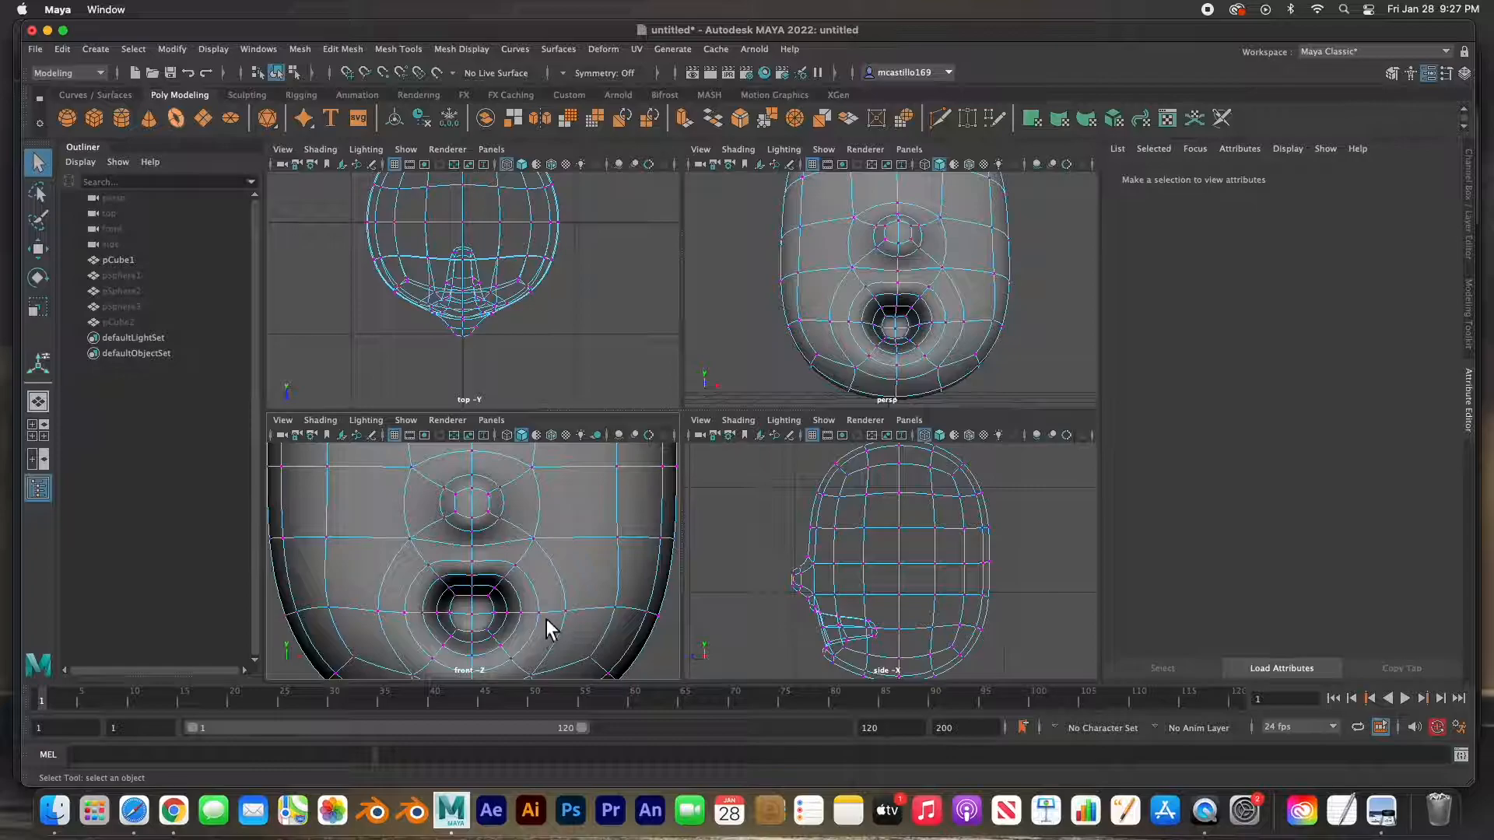
click(545, 618)
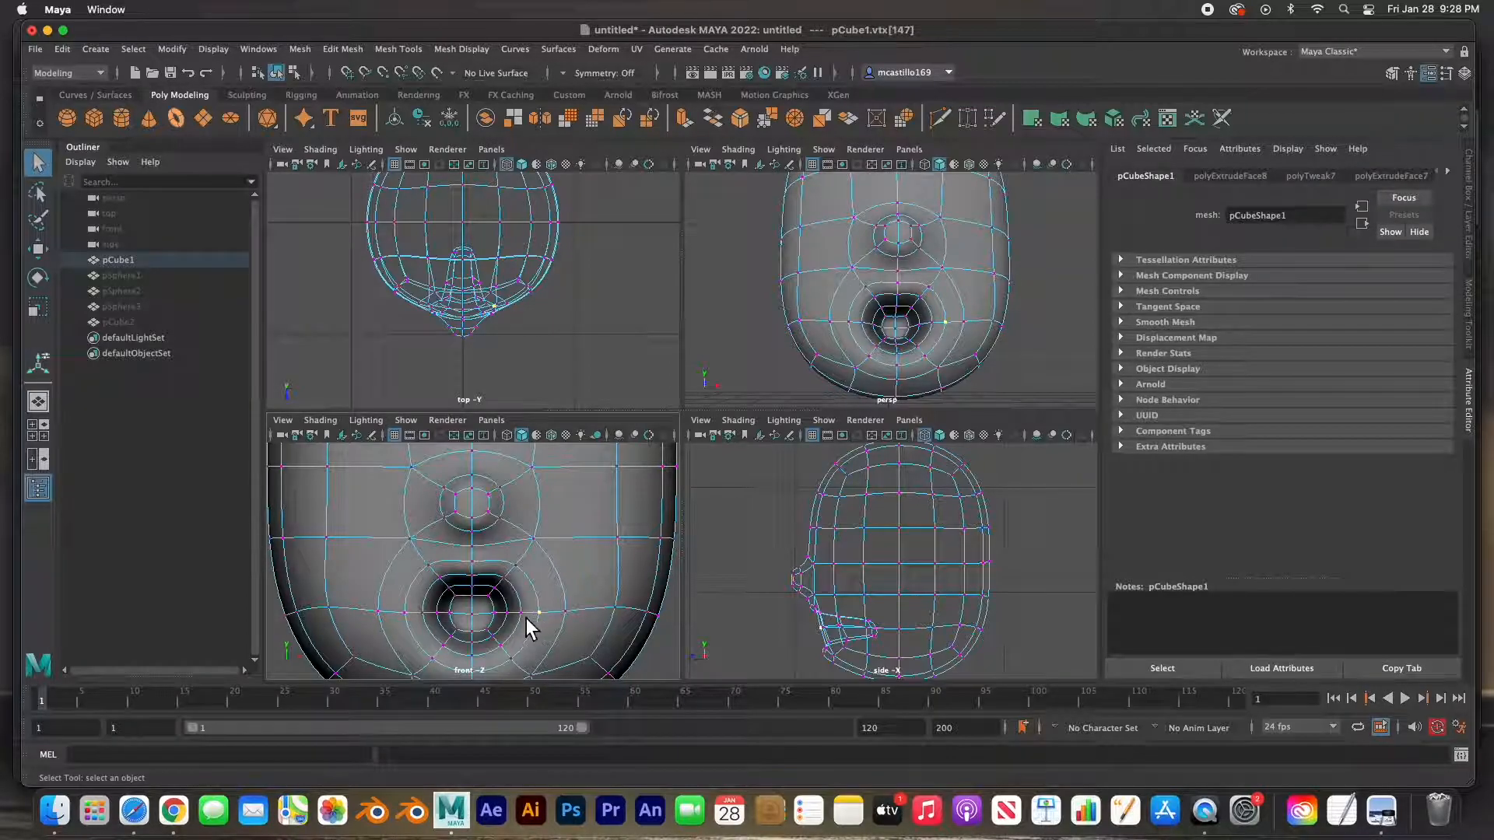
shift+click(525, 618)
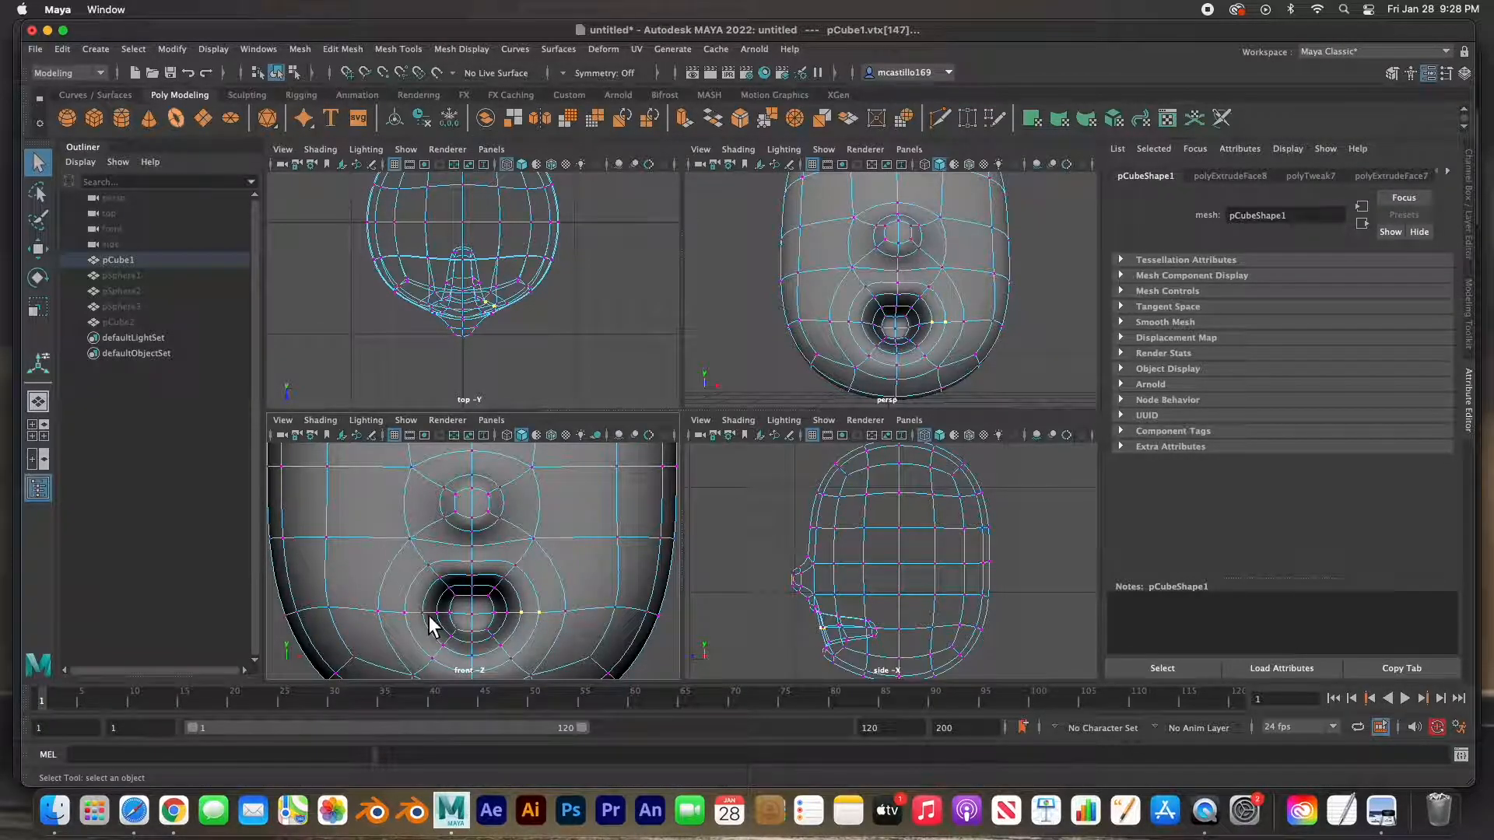
shift+click(406, 613)
key(w)
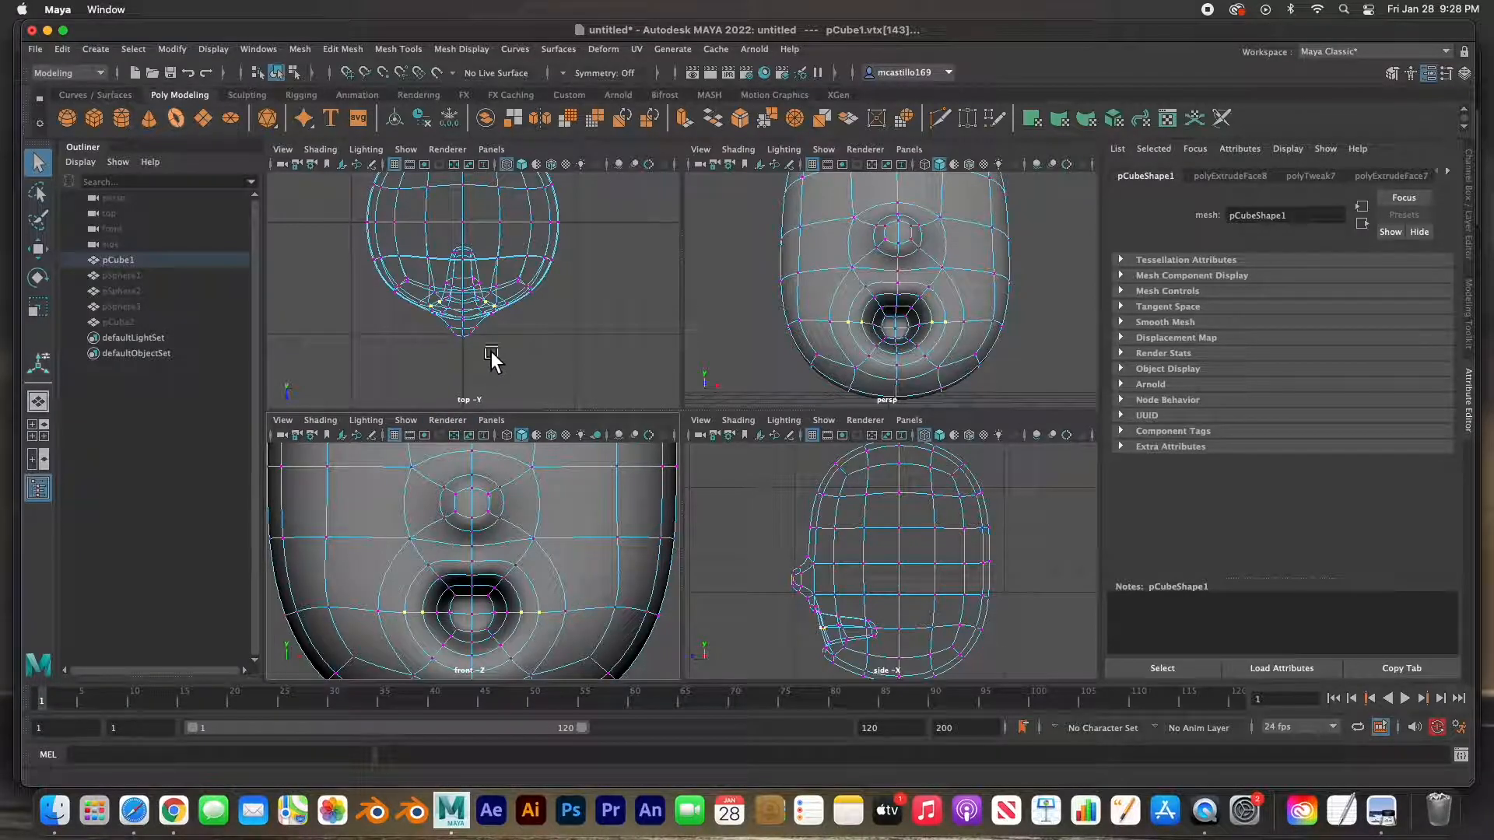
key(w)
drag(470, 382, 465, 374)
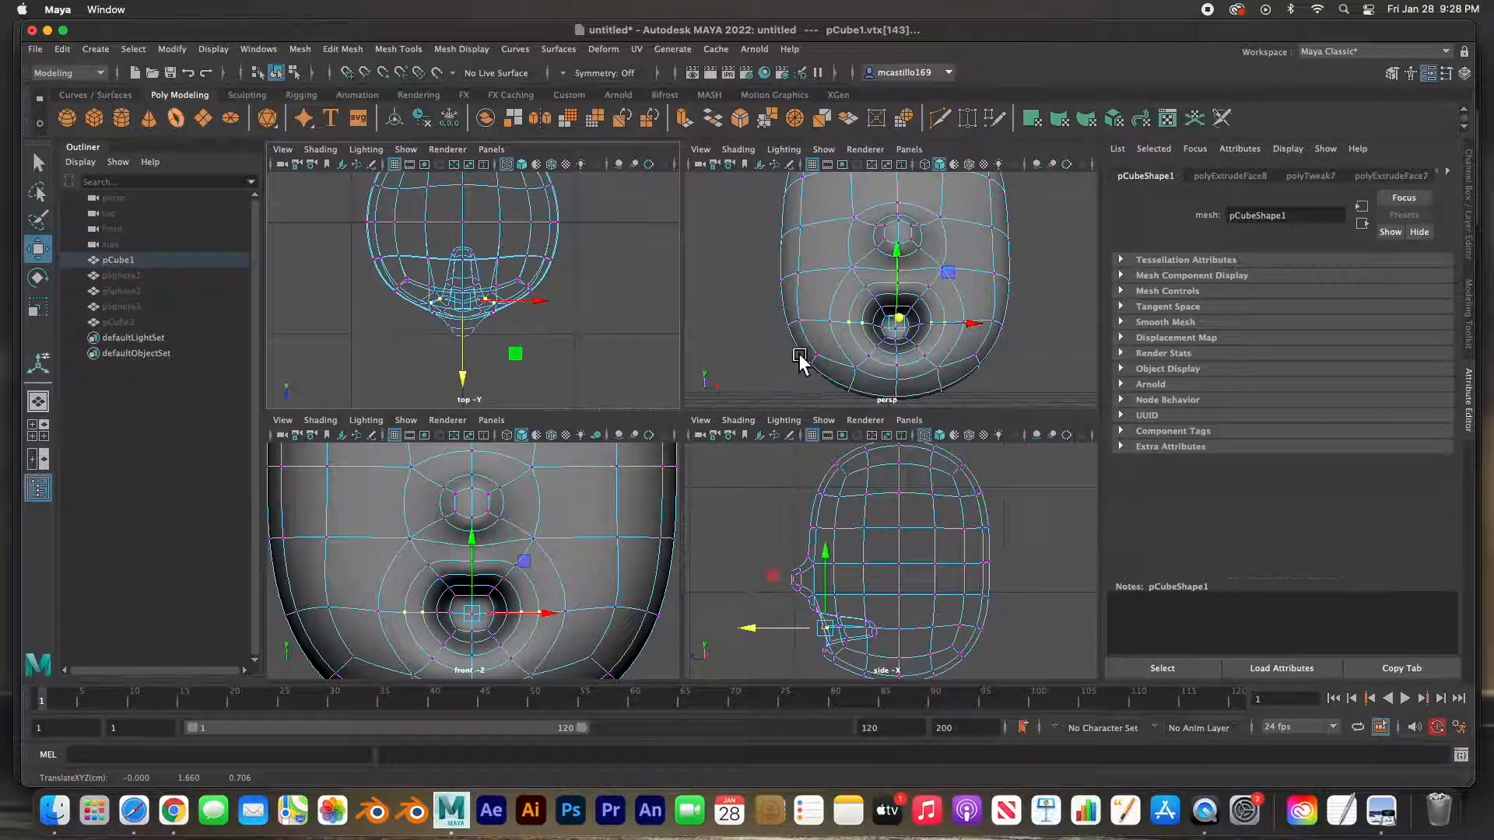
- Move the diagonal upper and lower lip vertices on both sides of the mouth slightly forward along Z, and scale them slightly wider along X
alt+drag(860, 373, 883, 273)
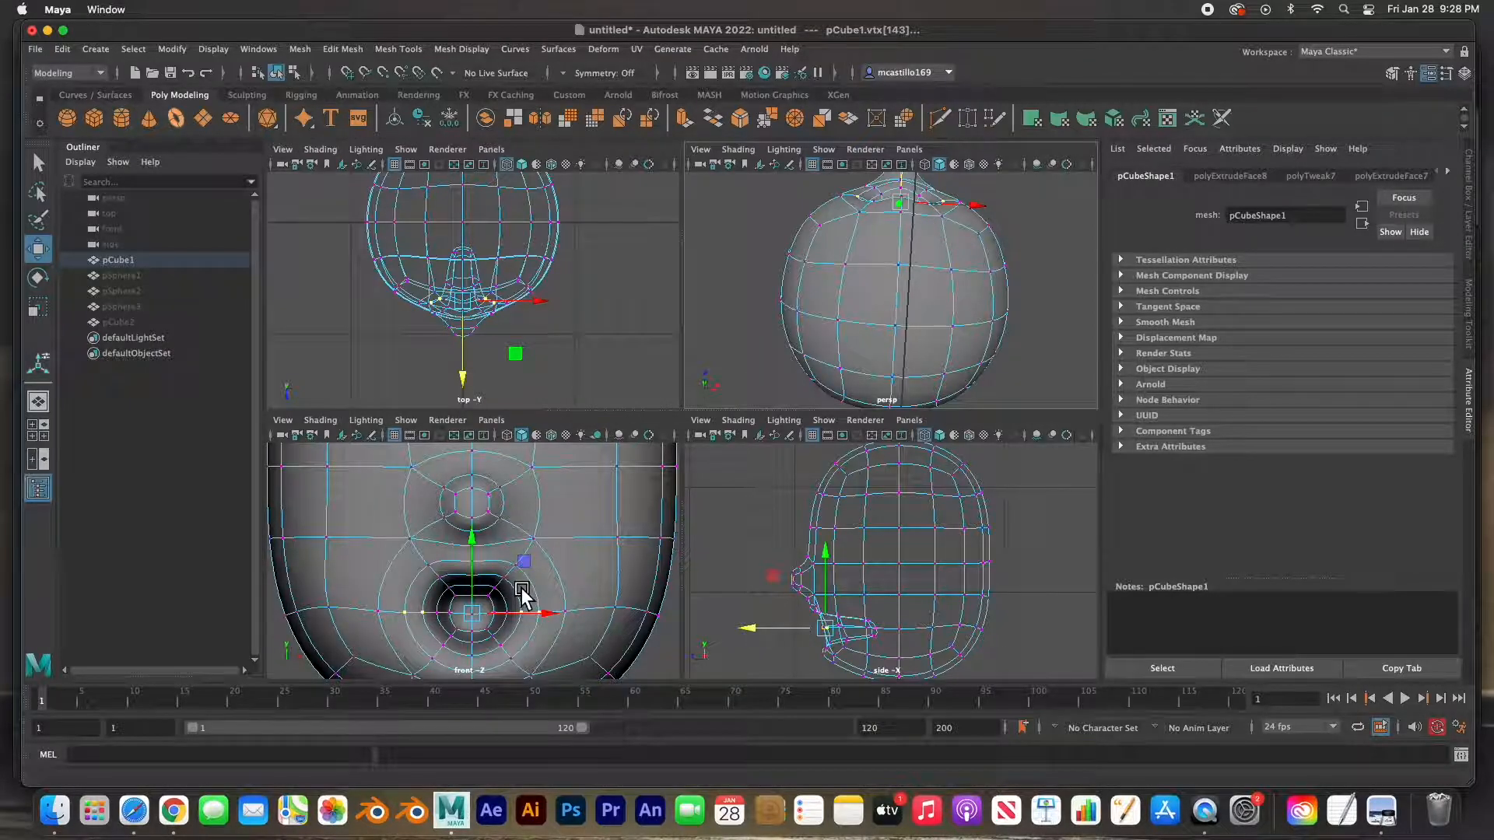
click(454, 650)
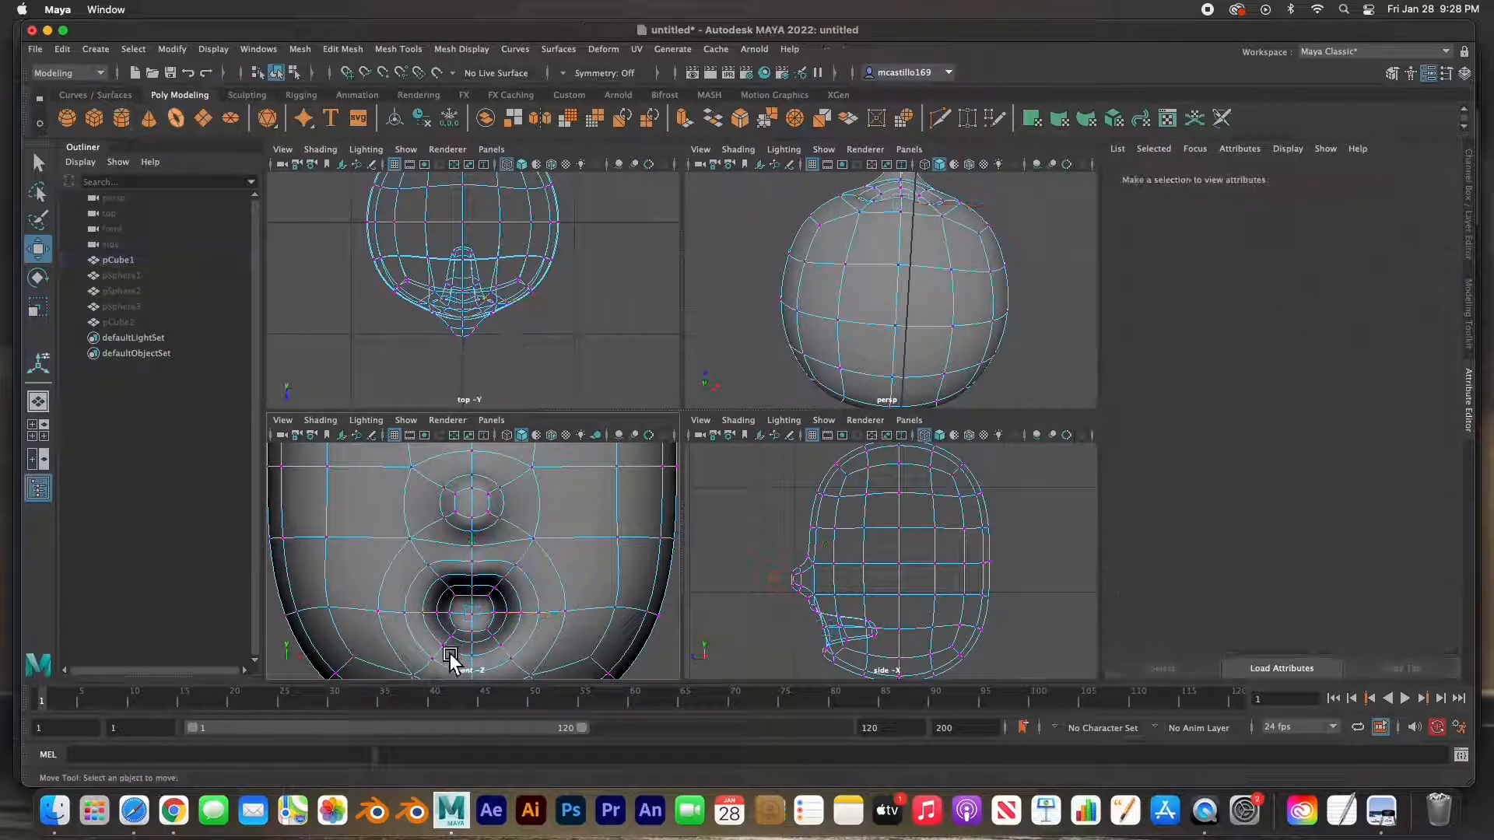
click(447, 655)
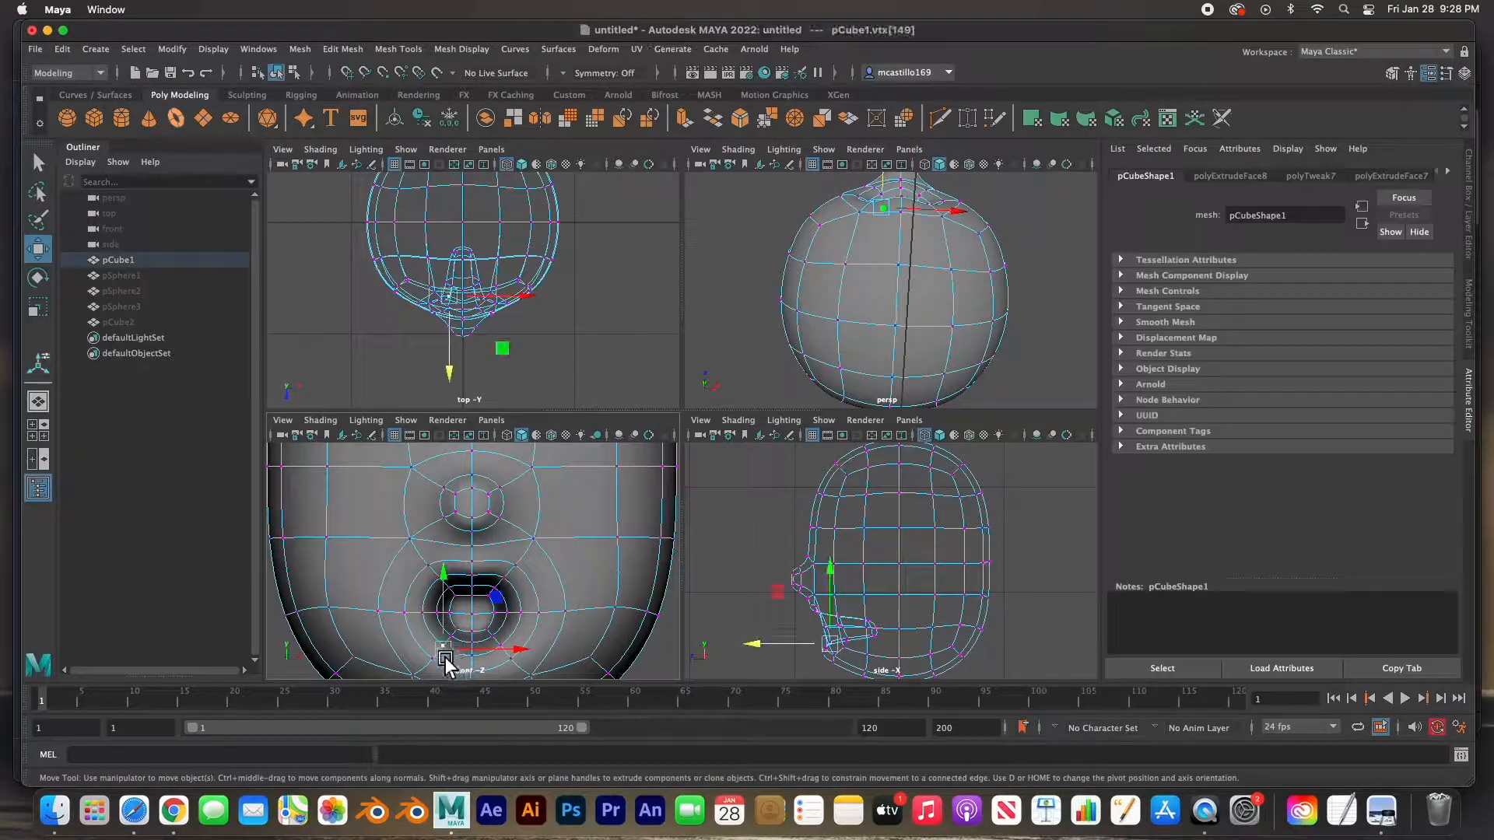
key(q)
shift+click(436, 662)
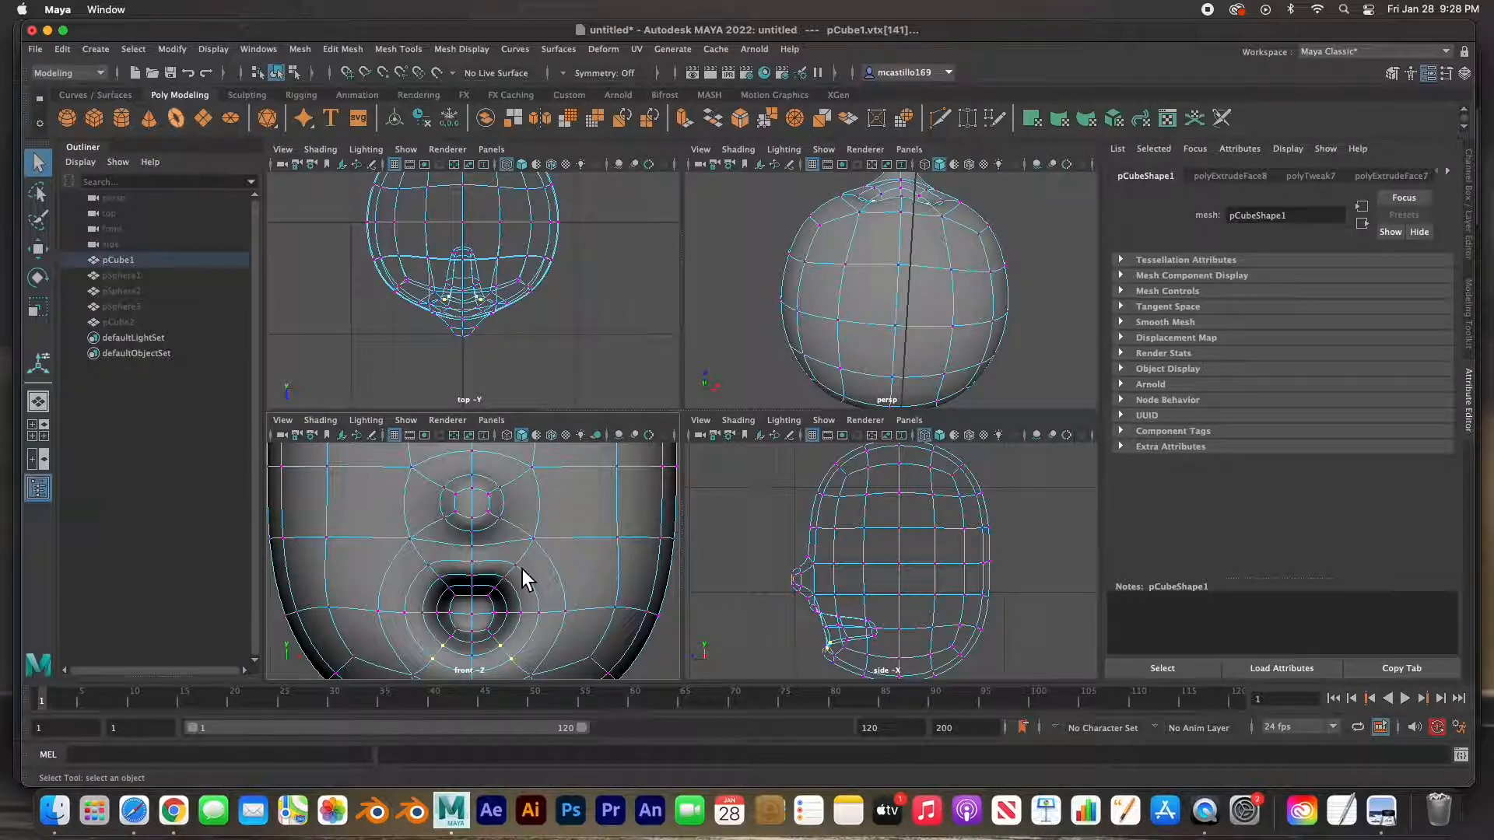
shift+click(505, 581)
shift+click(433, 568)
alt+drag(890, 246, 872, 331)
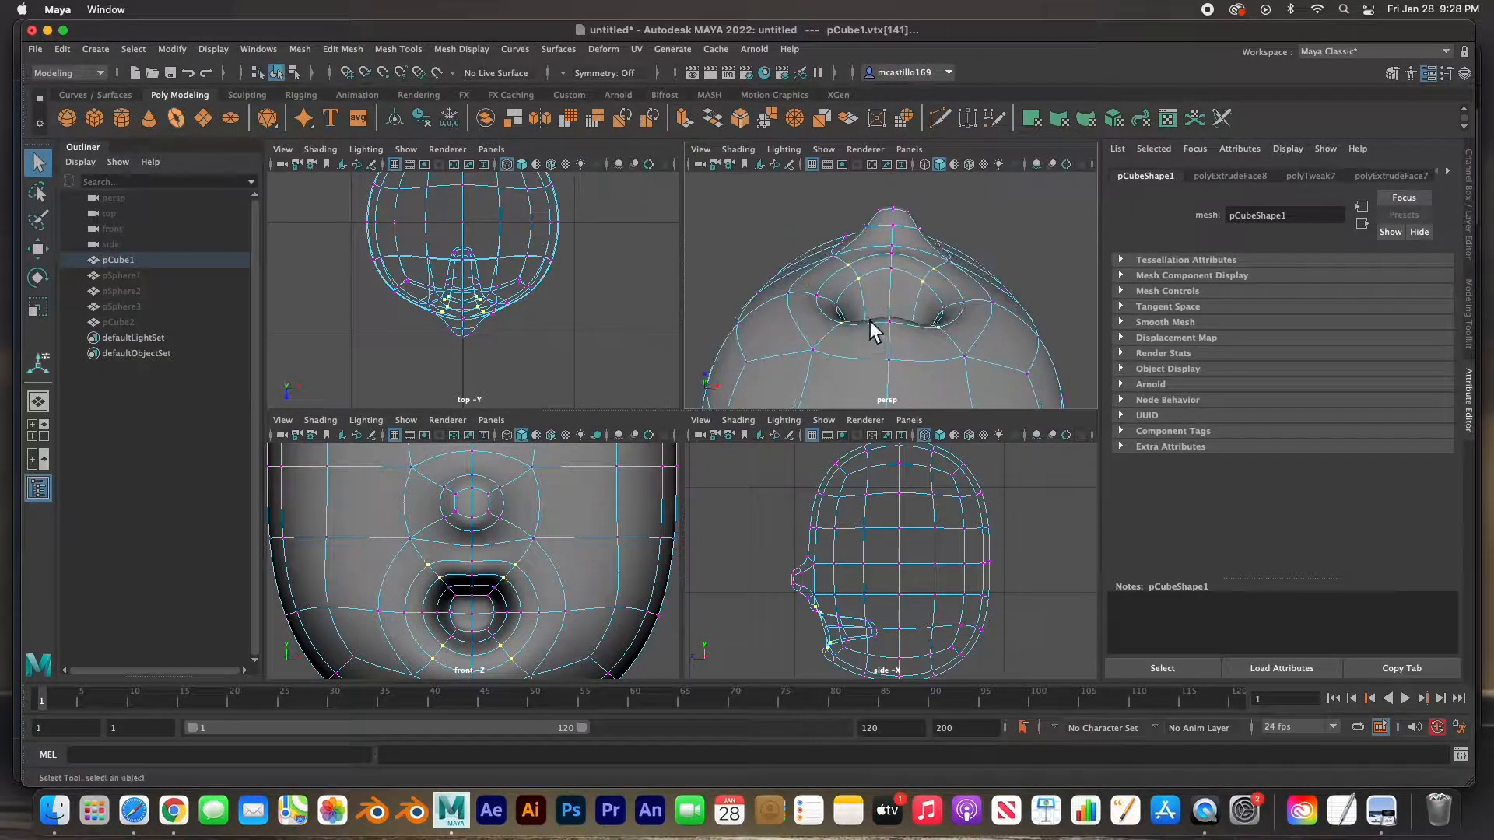
key(w)
drag(897, 257, 895, 240)
alt+drag(925, 308, 904, 338)
key(r)
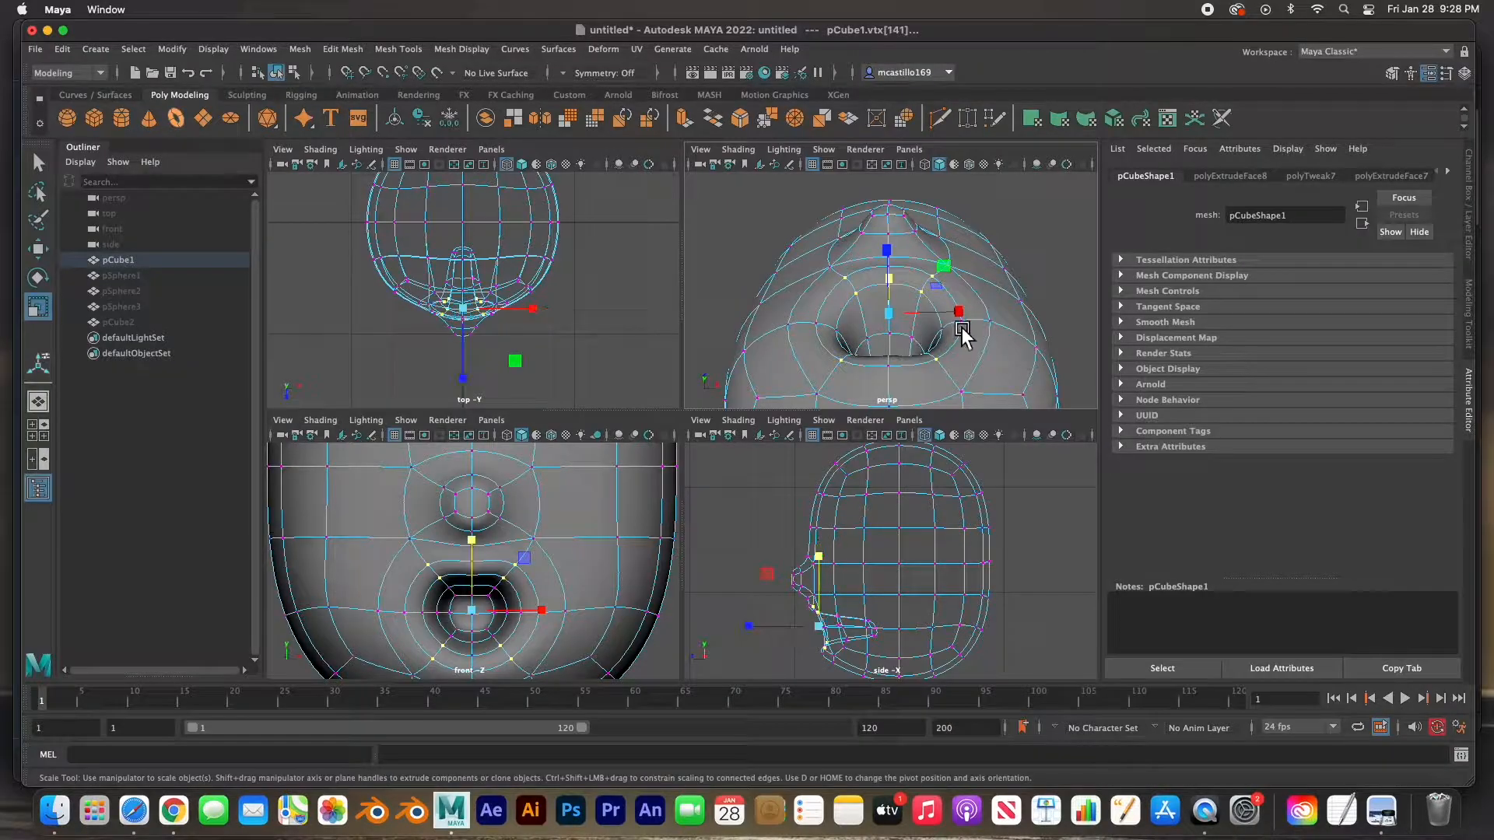
drag(965, 321, 970, 321)
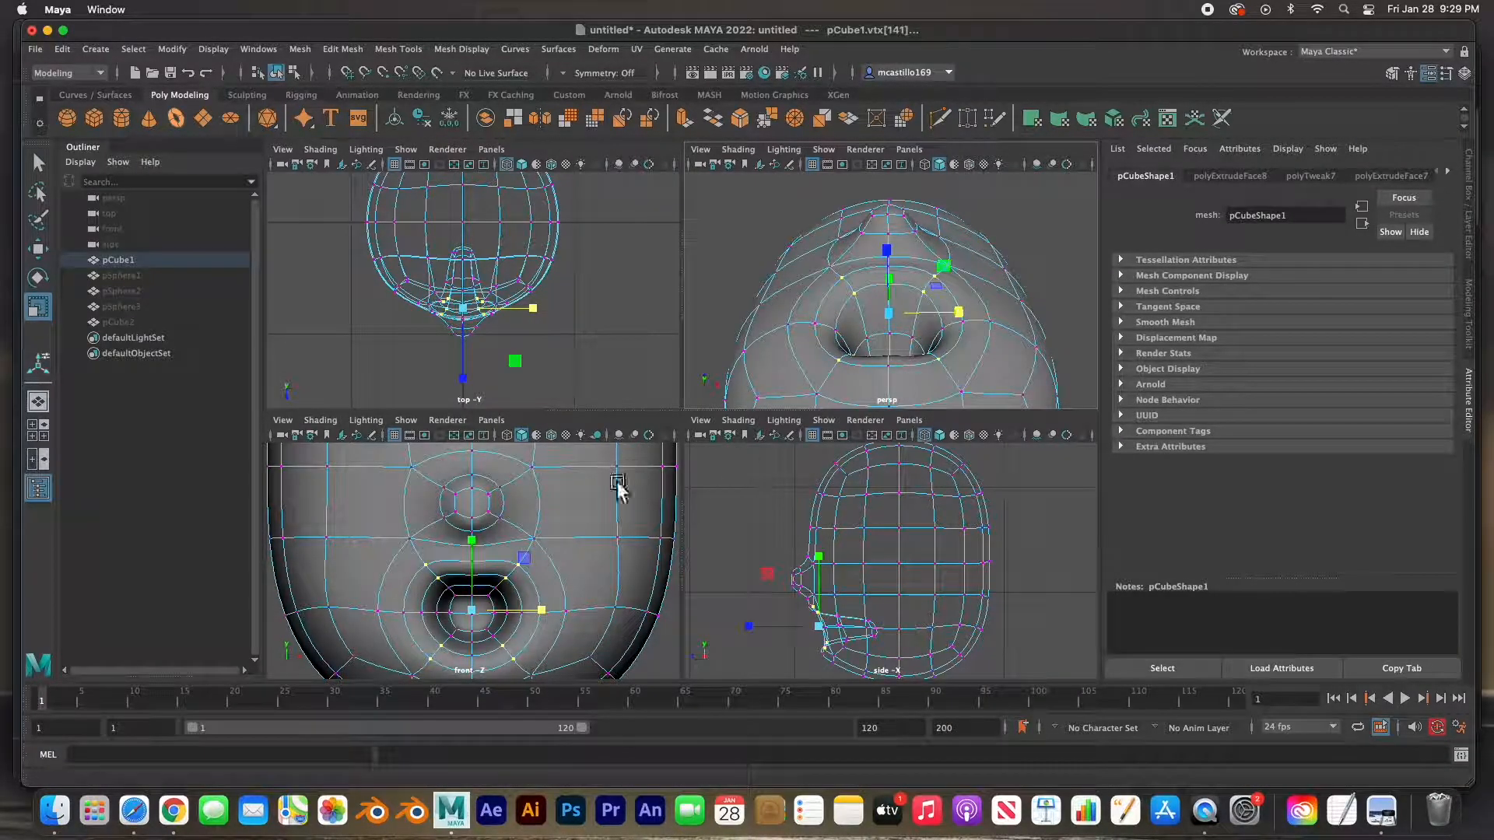
- Raise the centre vertex of the upper lip's outer edge slightly along Y, just below the nose
mouse_move(491, 556)
mouse_down()
mouse_move(484, 600)
mouse_move(478, 529)
mouse_up()
key(w)
click(486, 559)
click(479, 559)
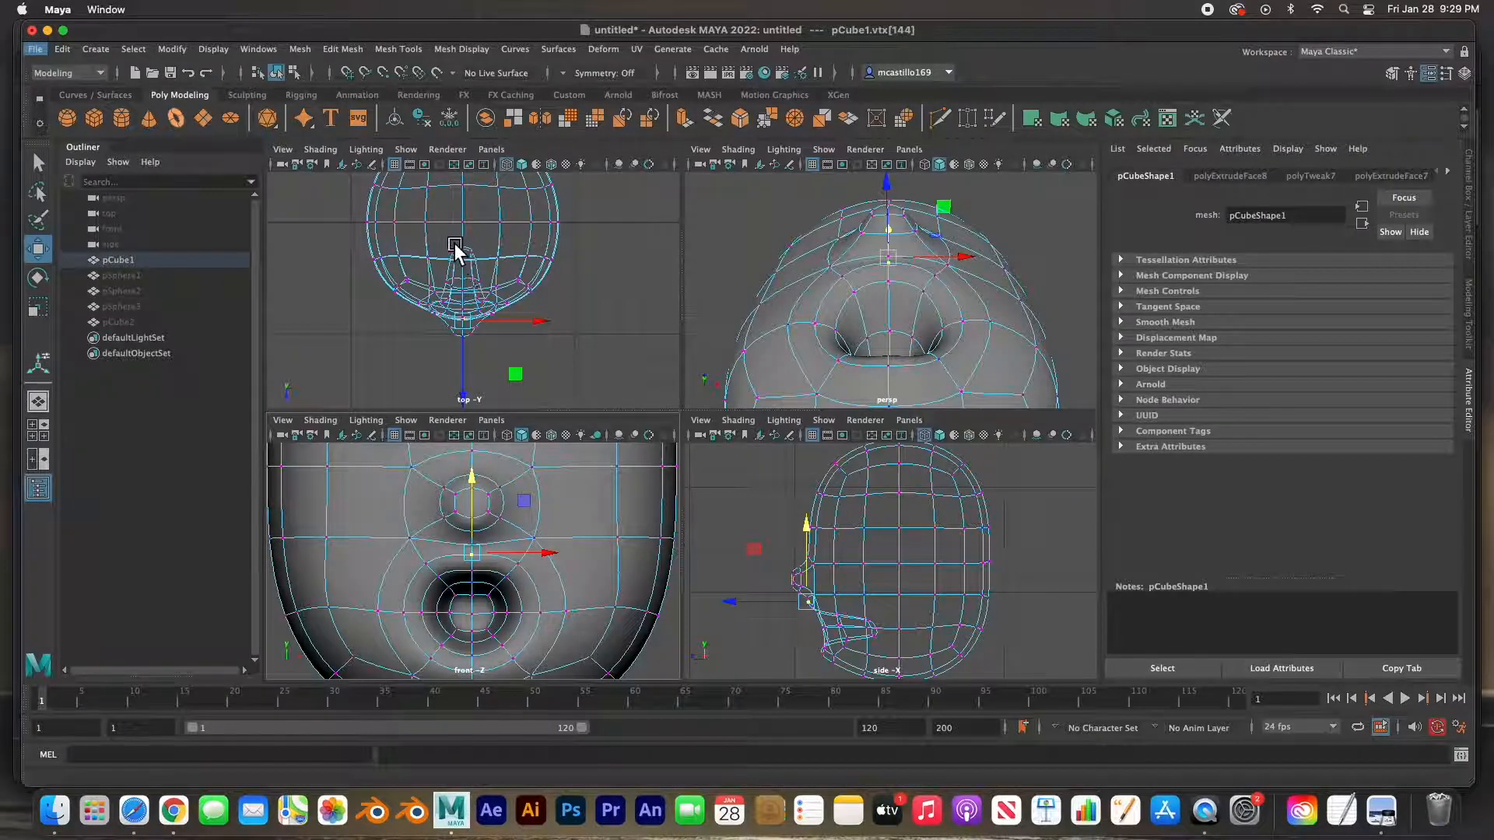
- Select all the vertices at the back of the mouth cavity and scale them up slightly and uniformly
drag(489, 253, 489, 256)
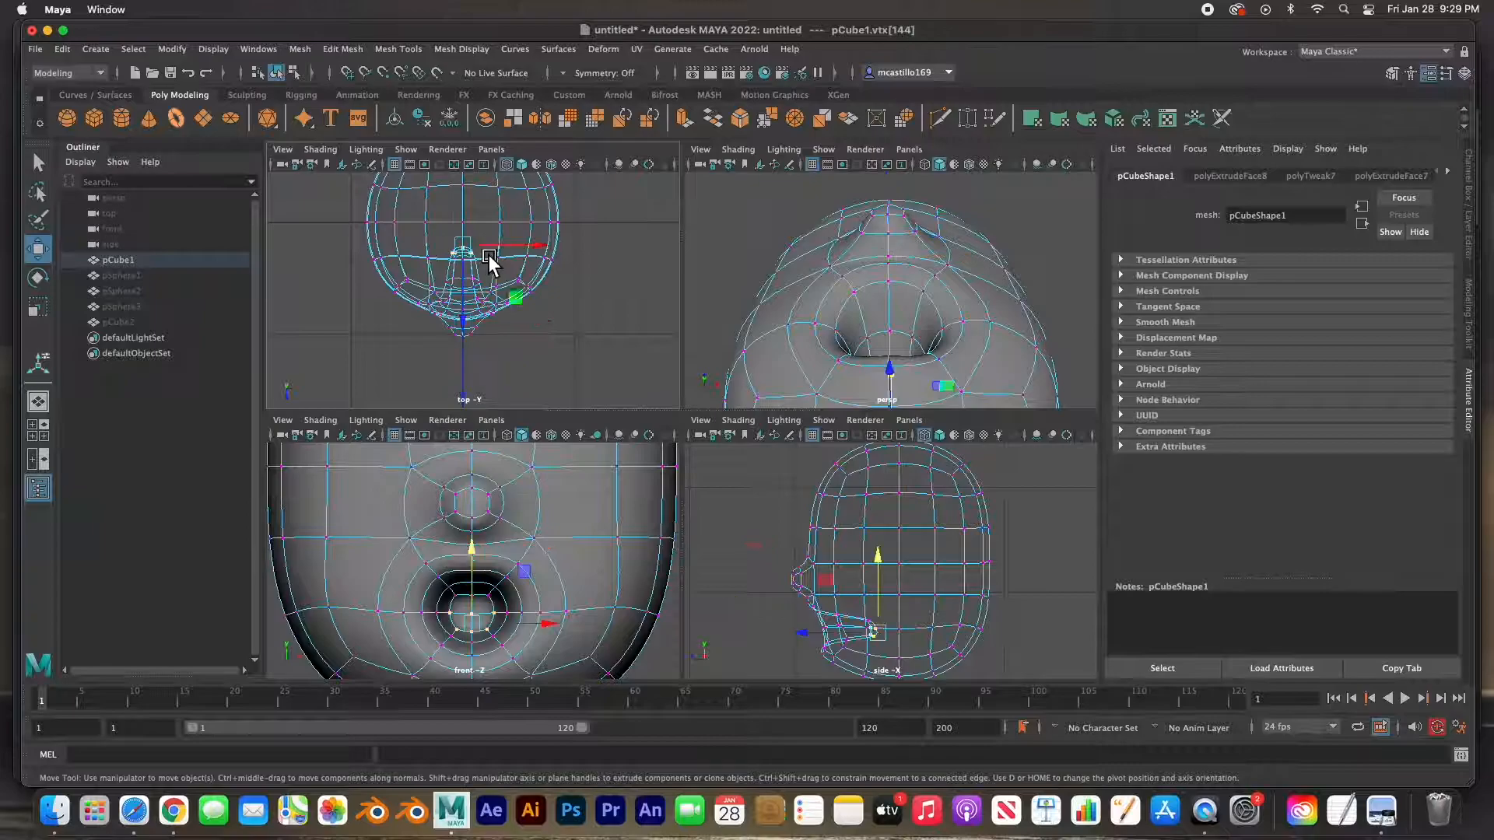
mouse_move(490, 619)
shift+mouse_down()
mouse_move(467, 603)
mouse_move(484, 603)
shift+mouse_up()
key(q)
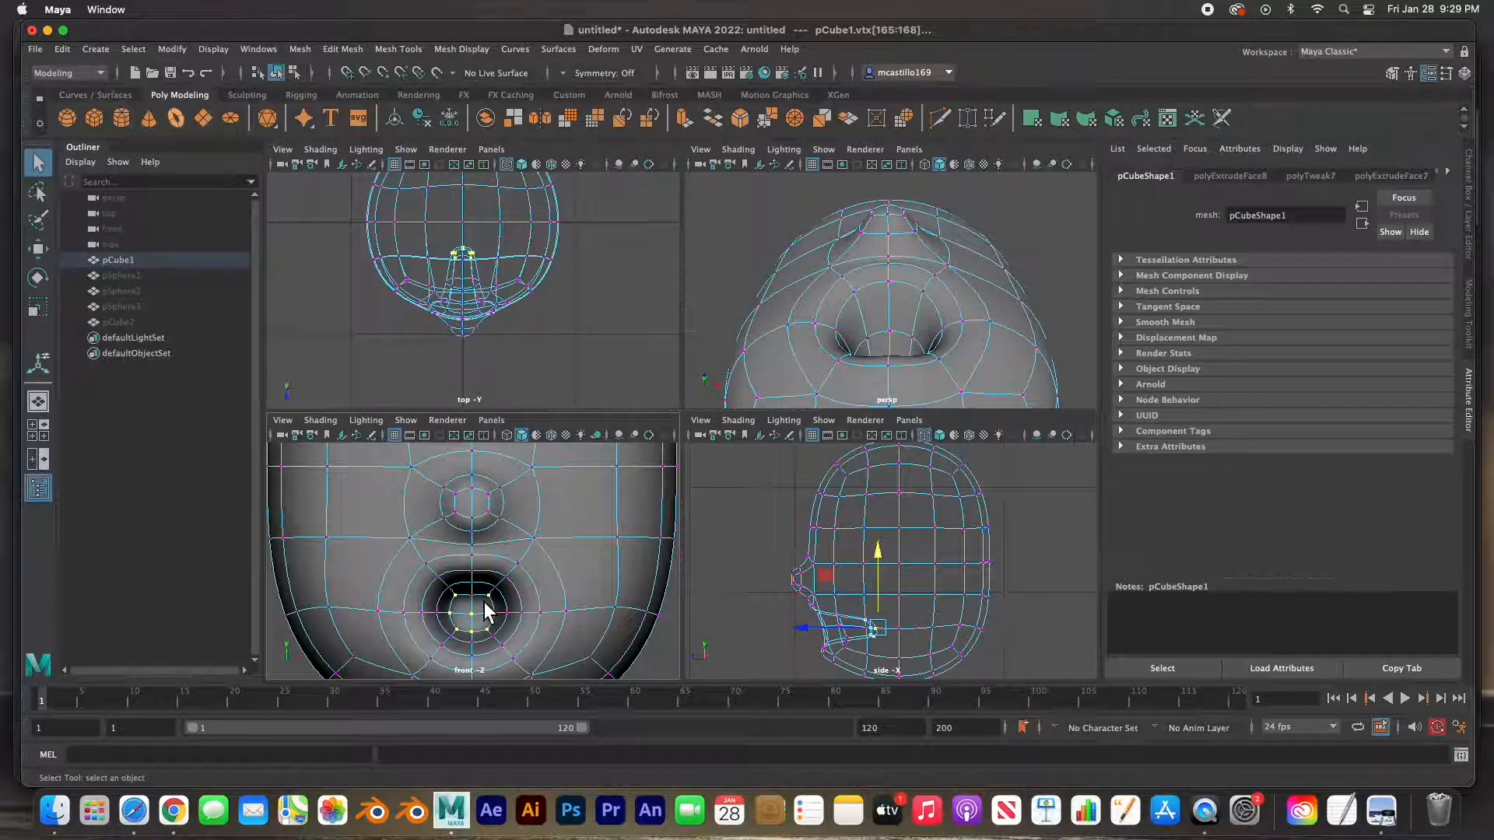
shift+click(478, 599)
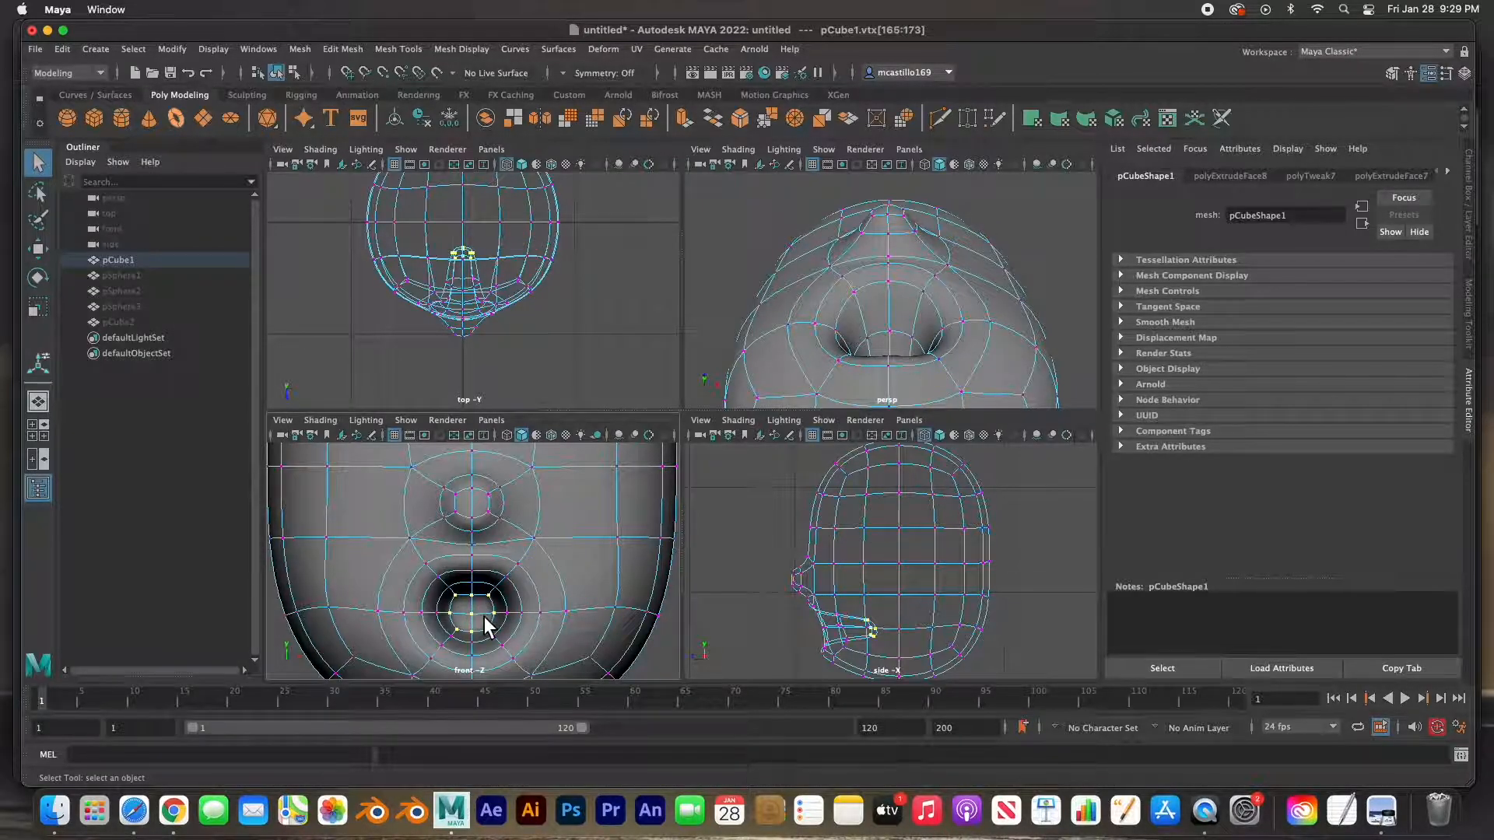
key(r)
drag(488, 614, 488, 613)
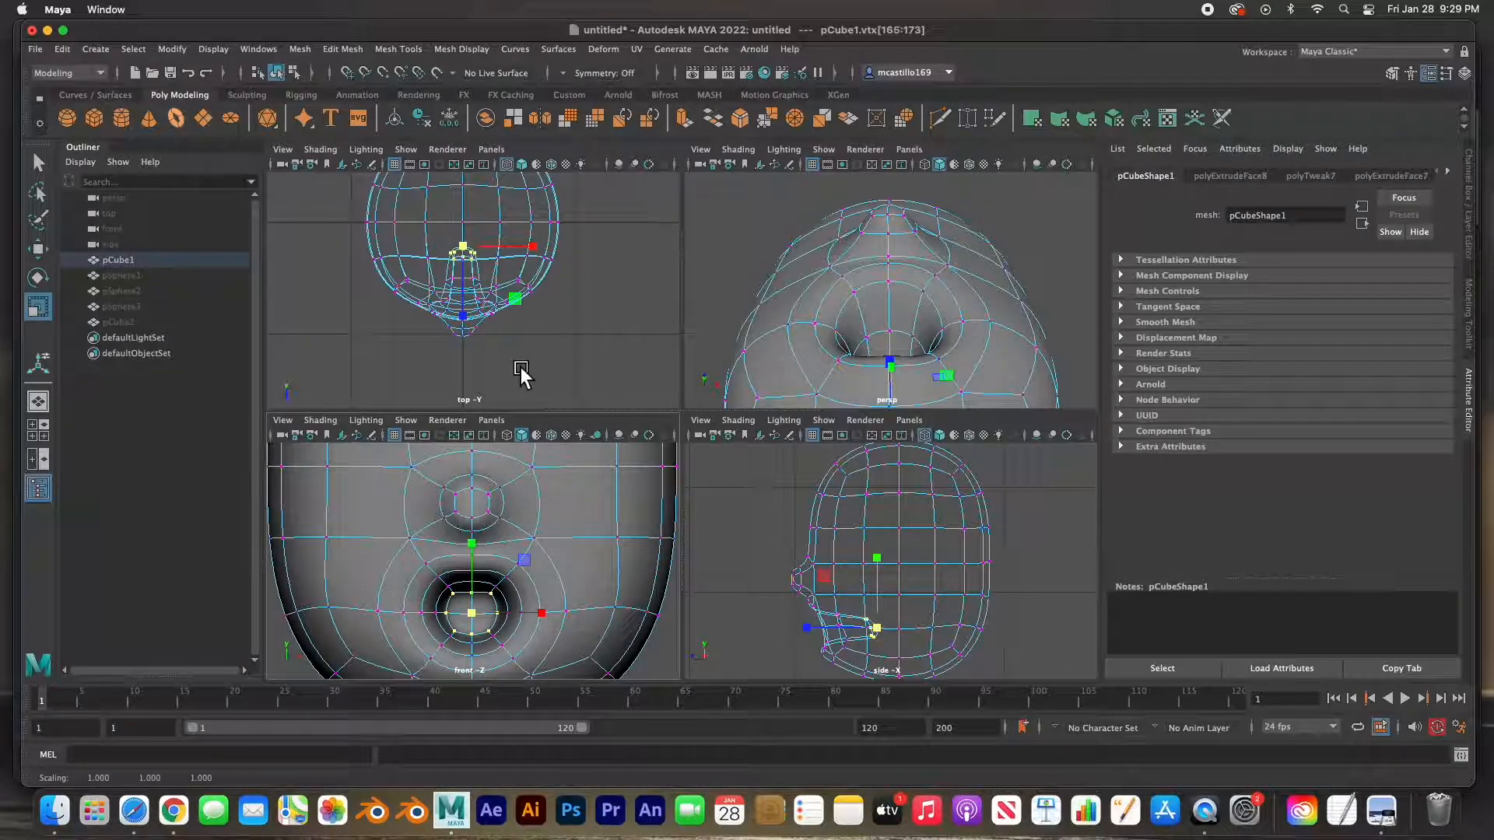
click(521, 366)
- Unhide both eyes, the tongue and the mouth block together
scroll(524, 560, down, 5)
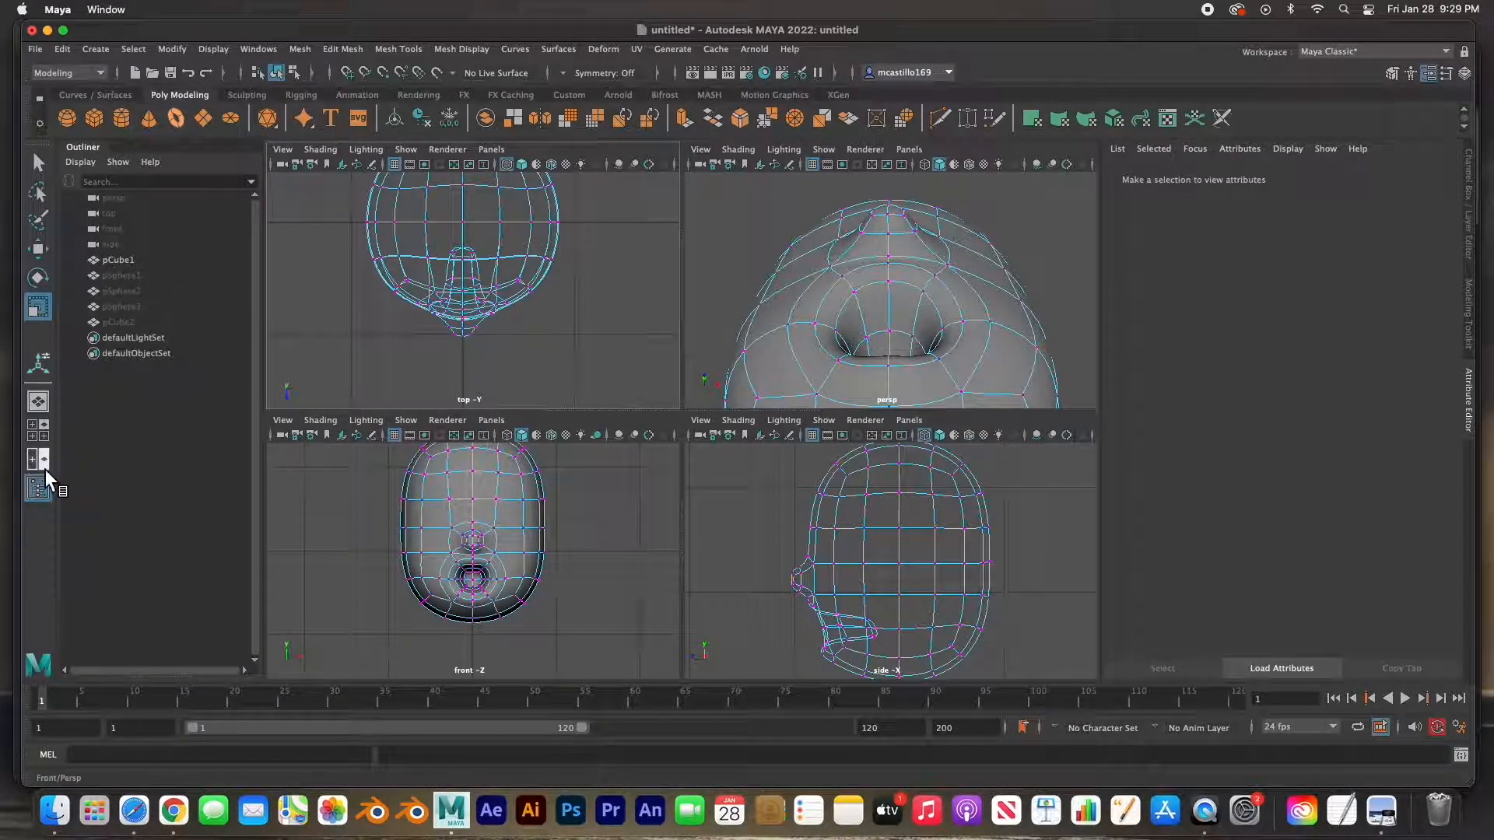
drag(130, 277, 110, 320)
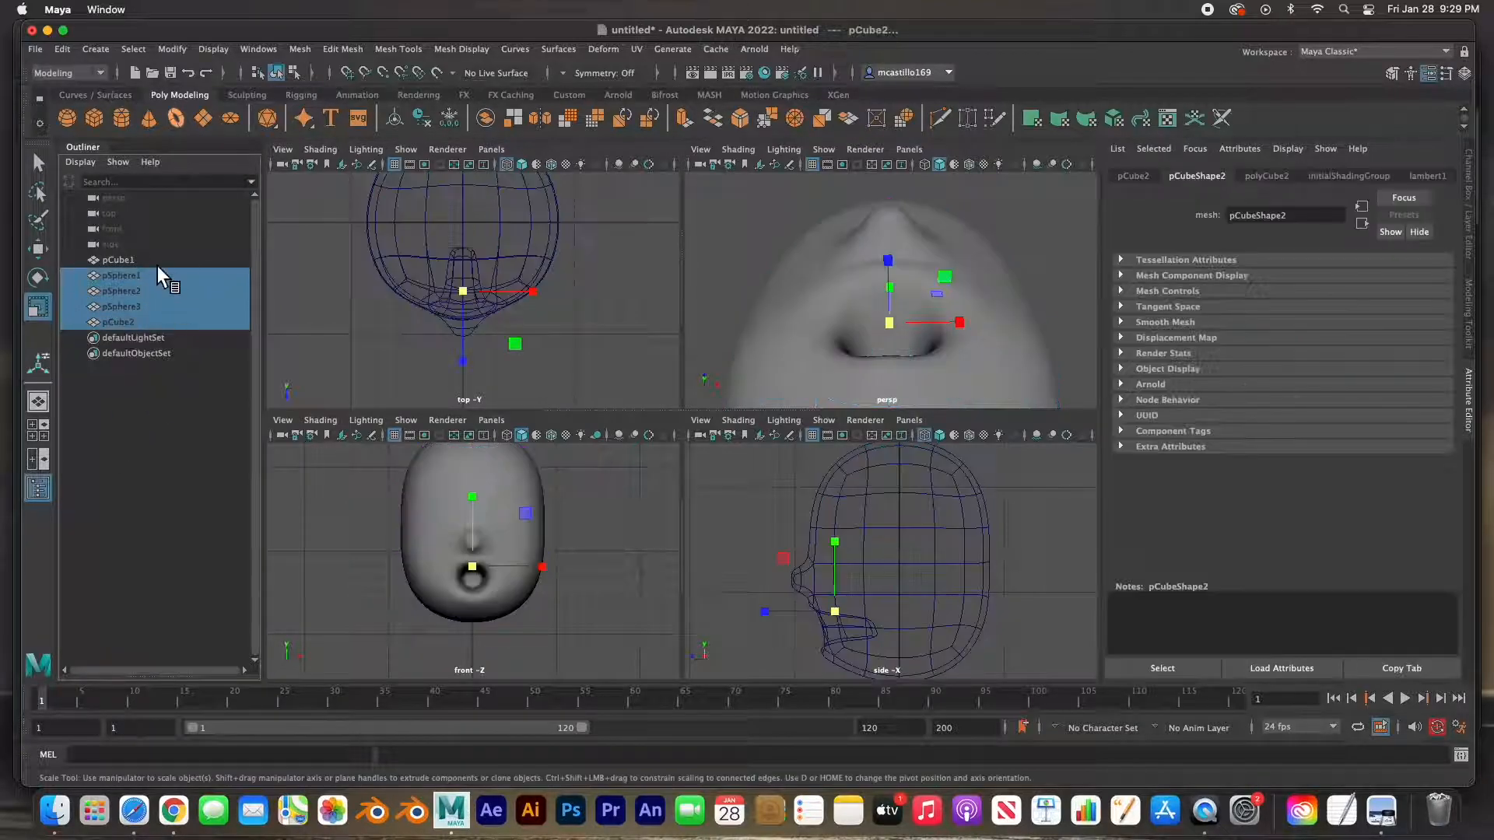
key(ctrl+h)
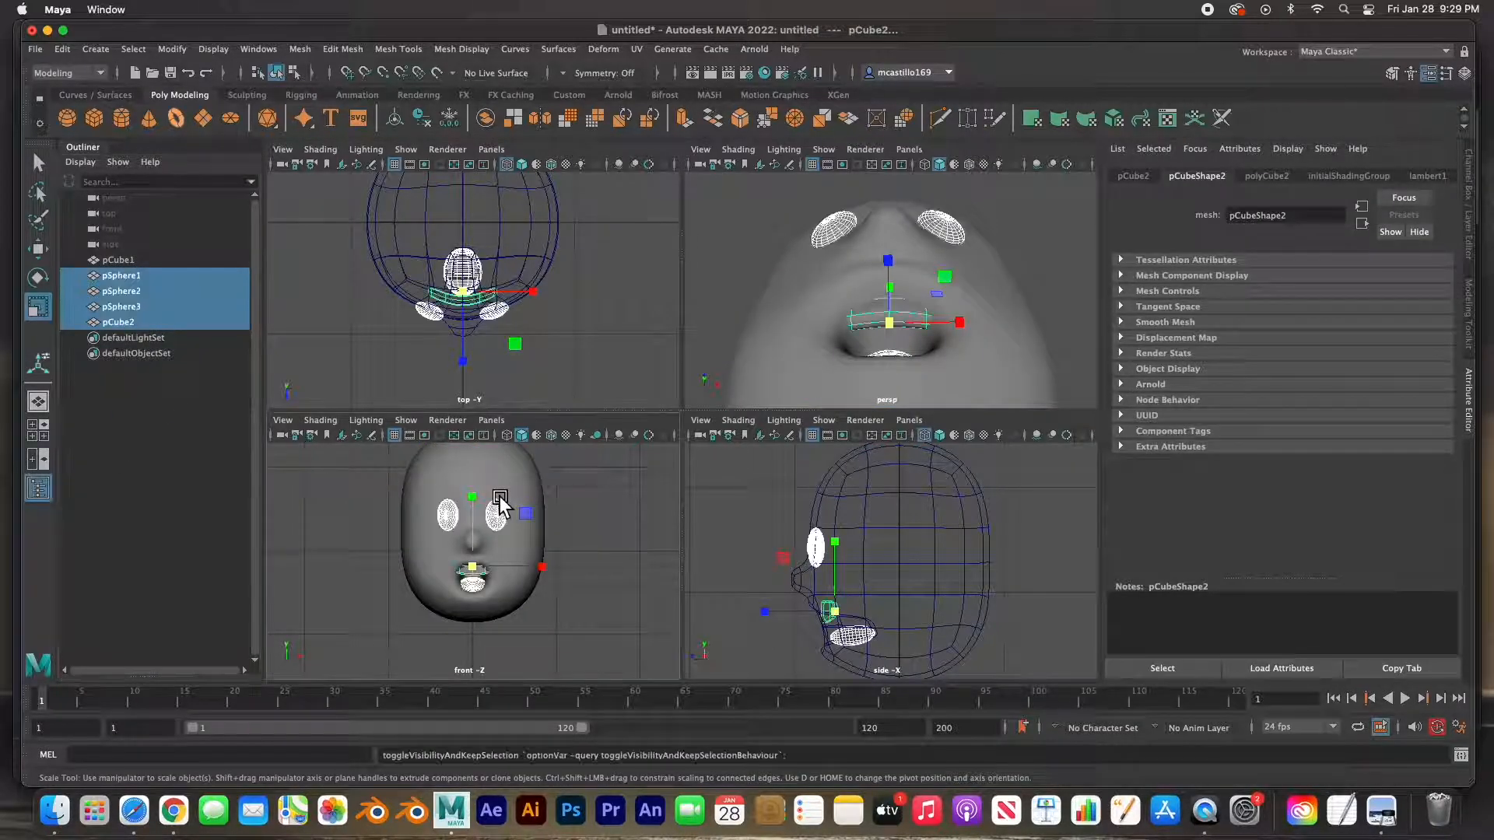
click(566, 546)
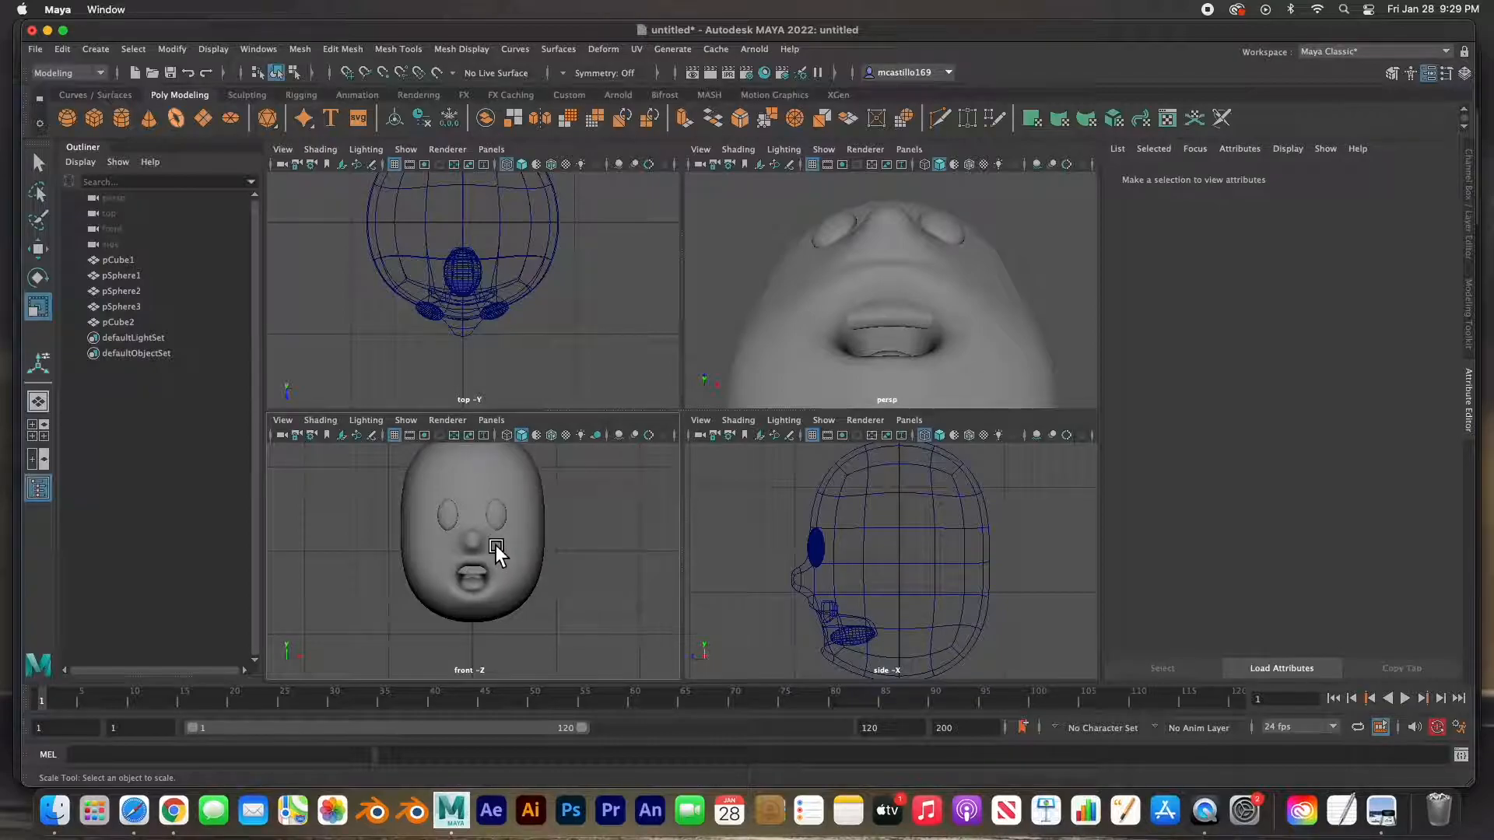
- Move the tongue slightly up along Y inside the mouth
scroll(496, 545, up, 3)
click(470, 619)
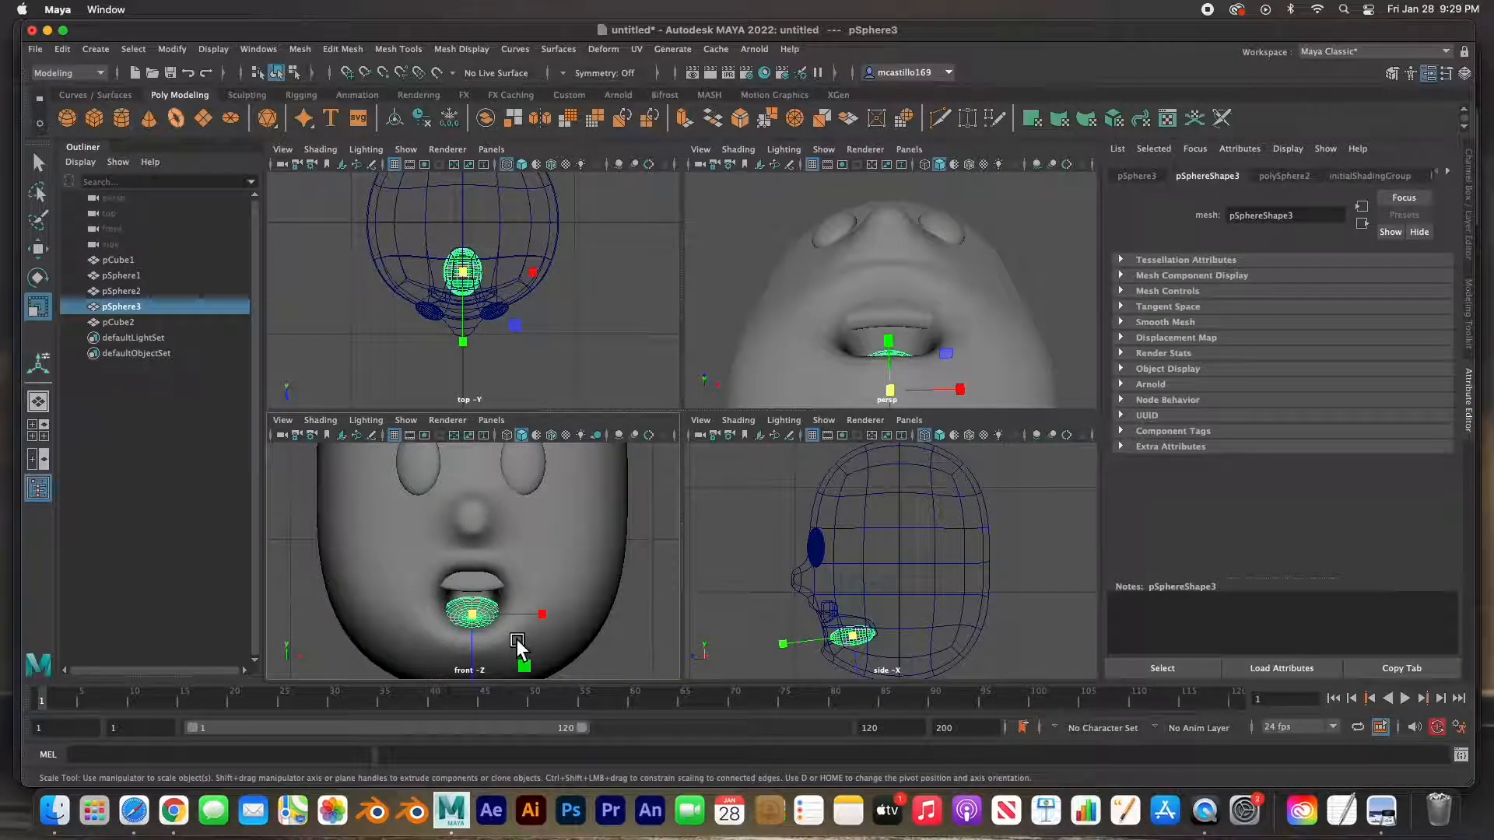
key(w)
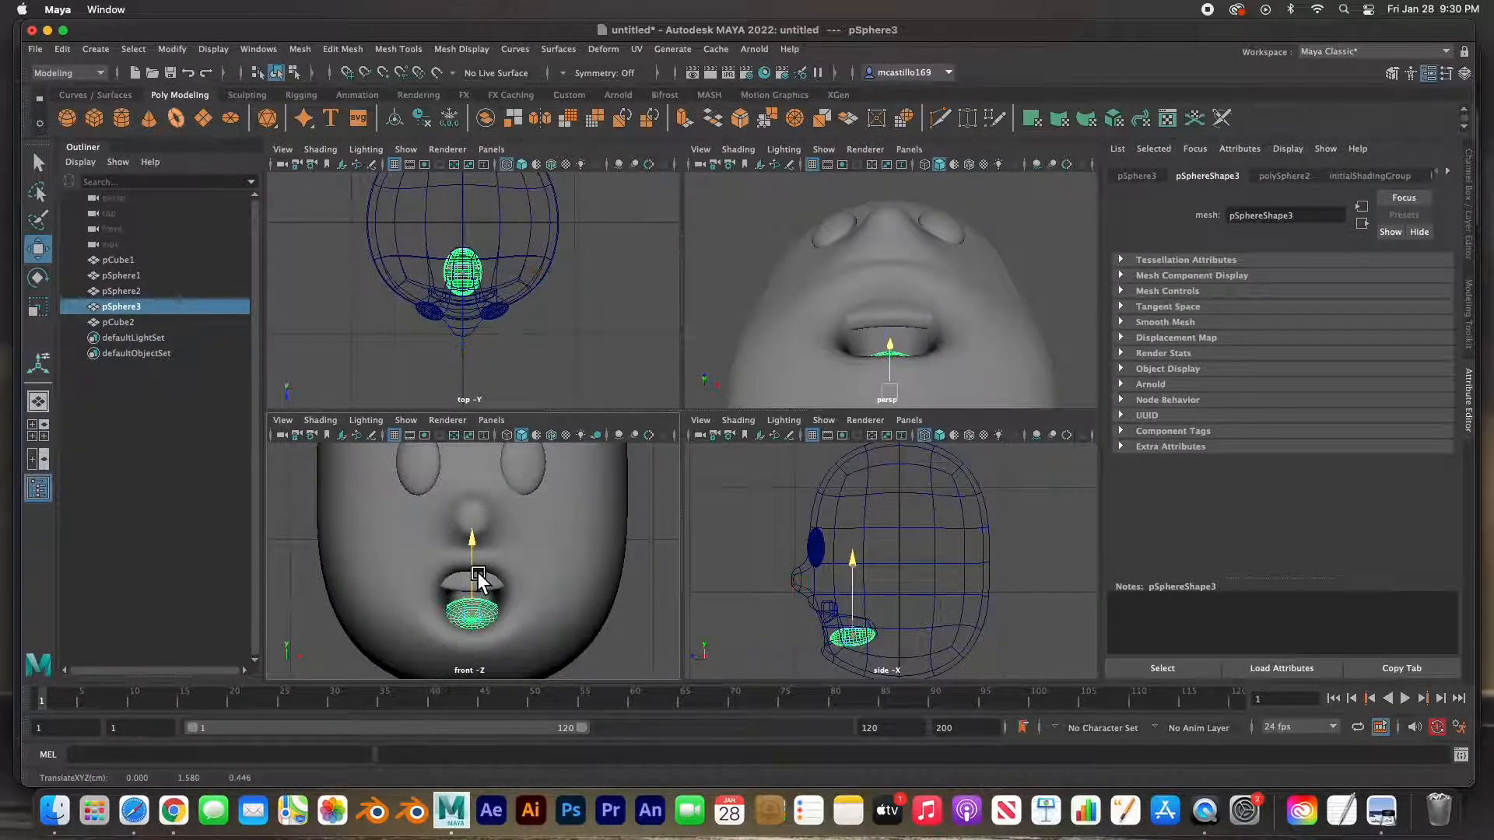
drag(795, 638, 859, 603)
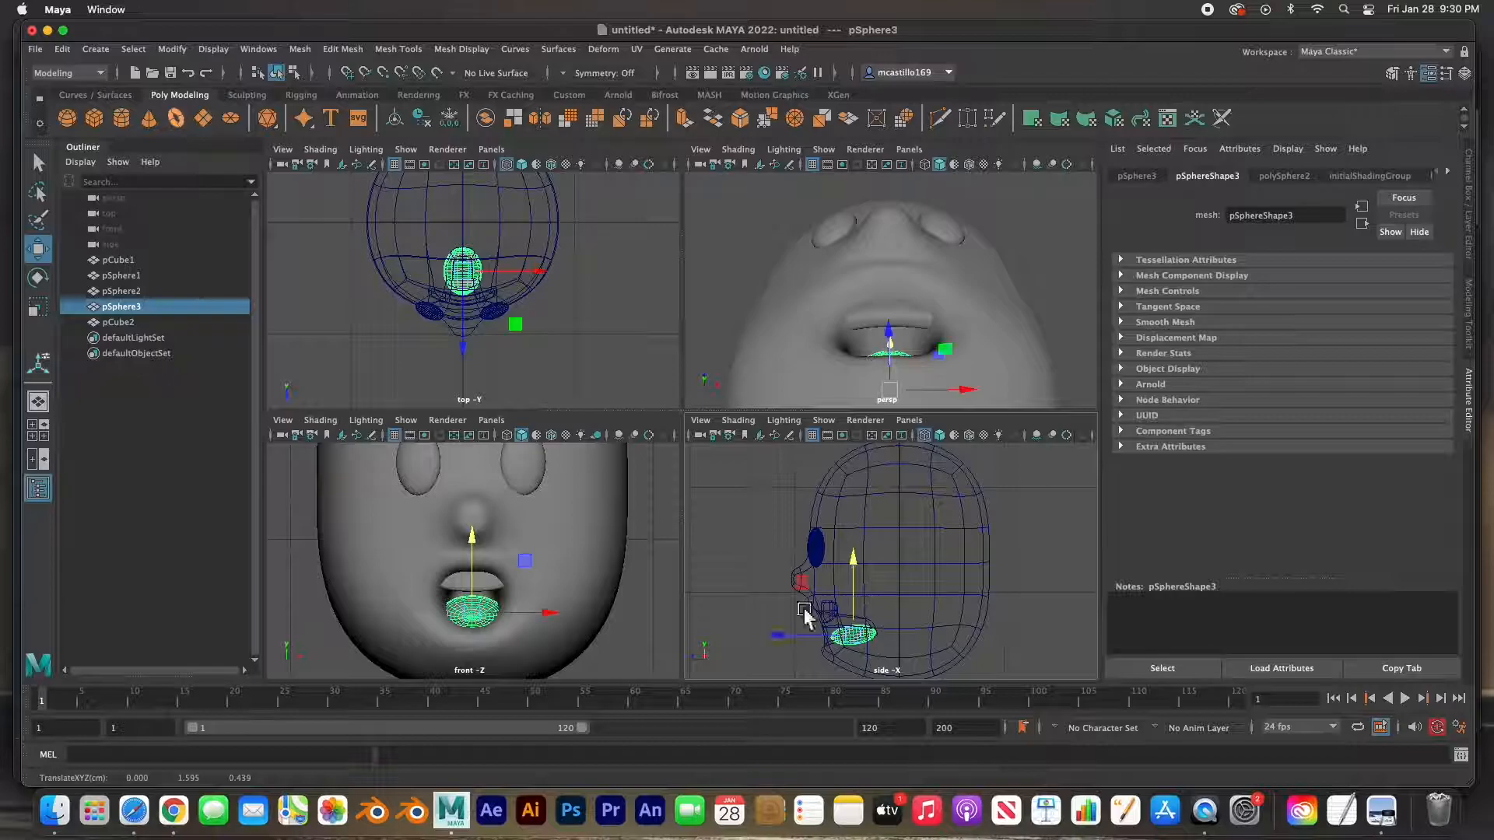
click(652, 638)
- Scale the tongue slightly narrower along X so it fits within the mouth opening
click(483, 621)
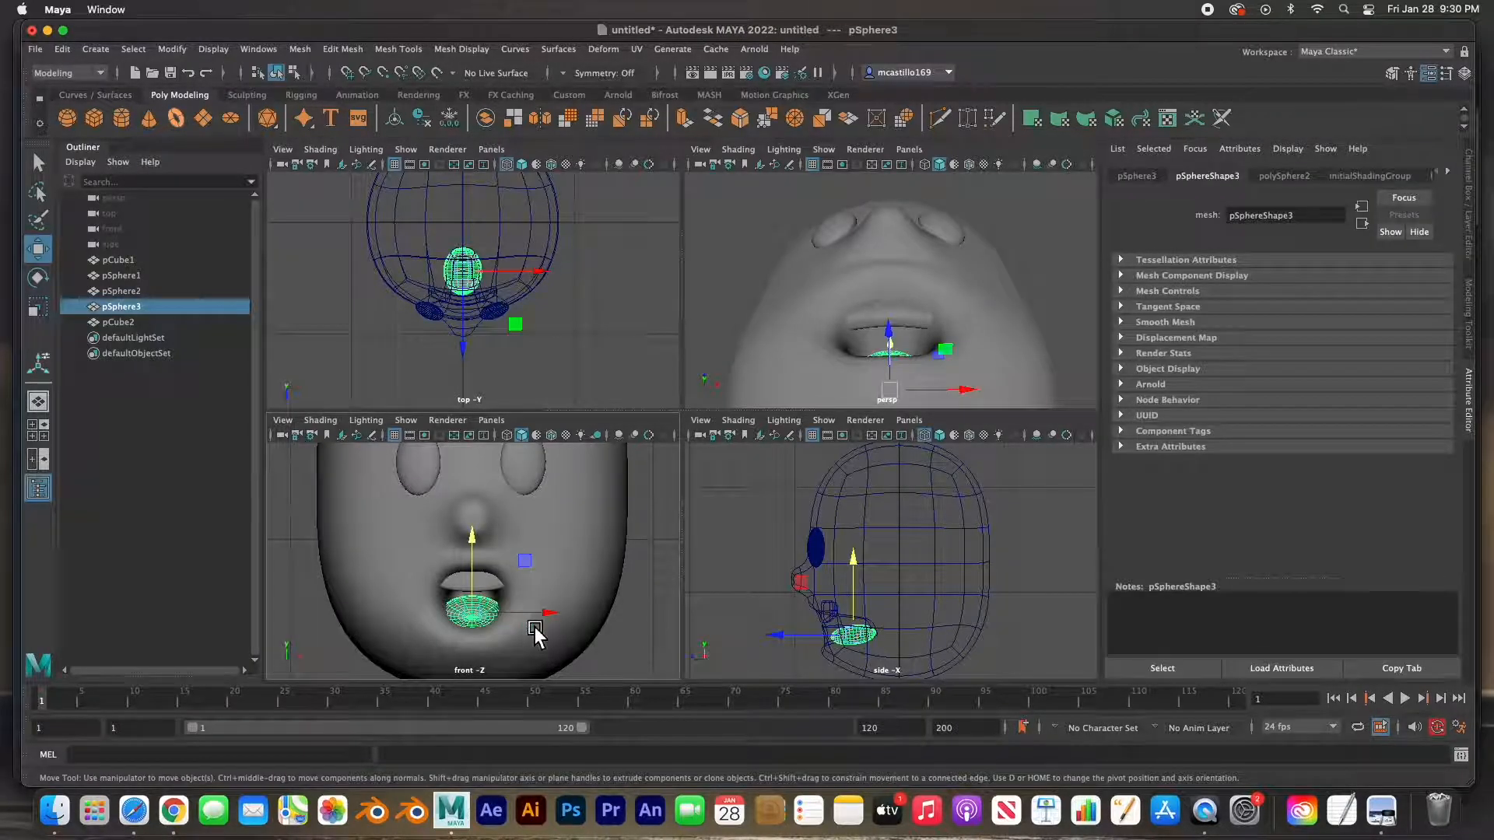
key(r)
drag(549, 613, 540, 614)
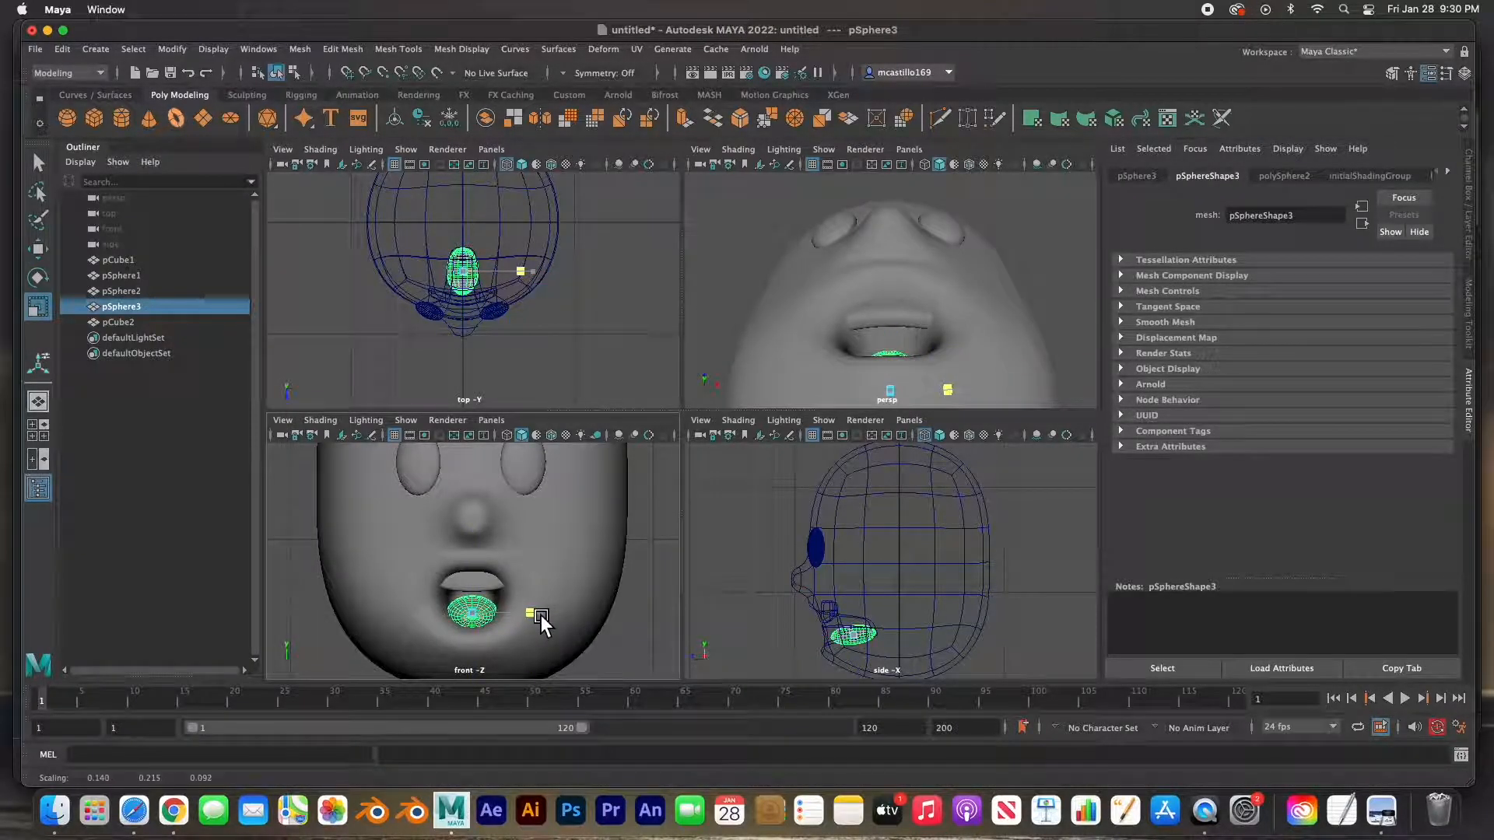
click(642, 629)
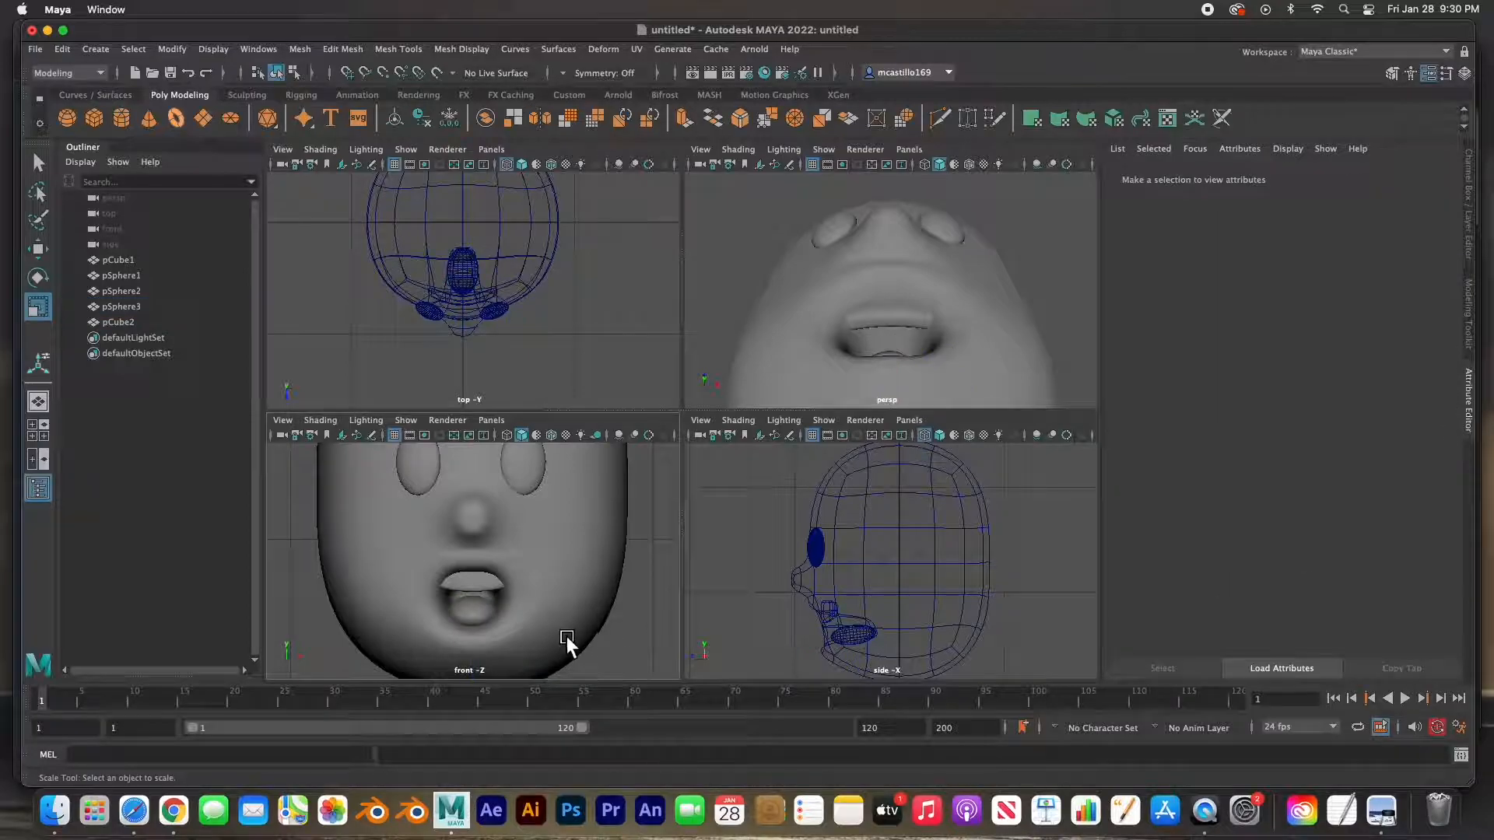
- Check the tongue's fit in the mouth and the proportions of the whole face from the front
click(484, 616)
key(w)
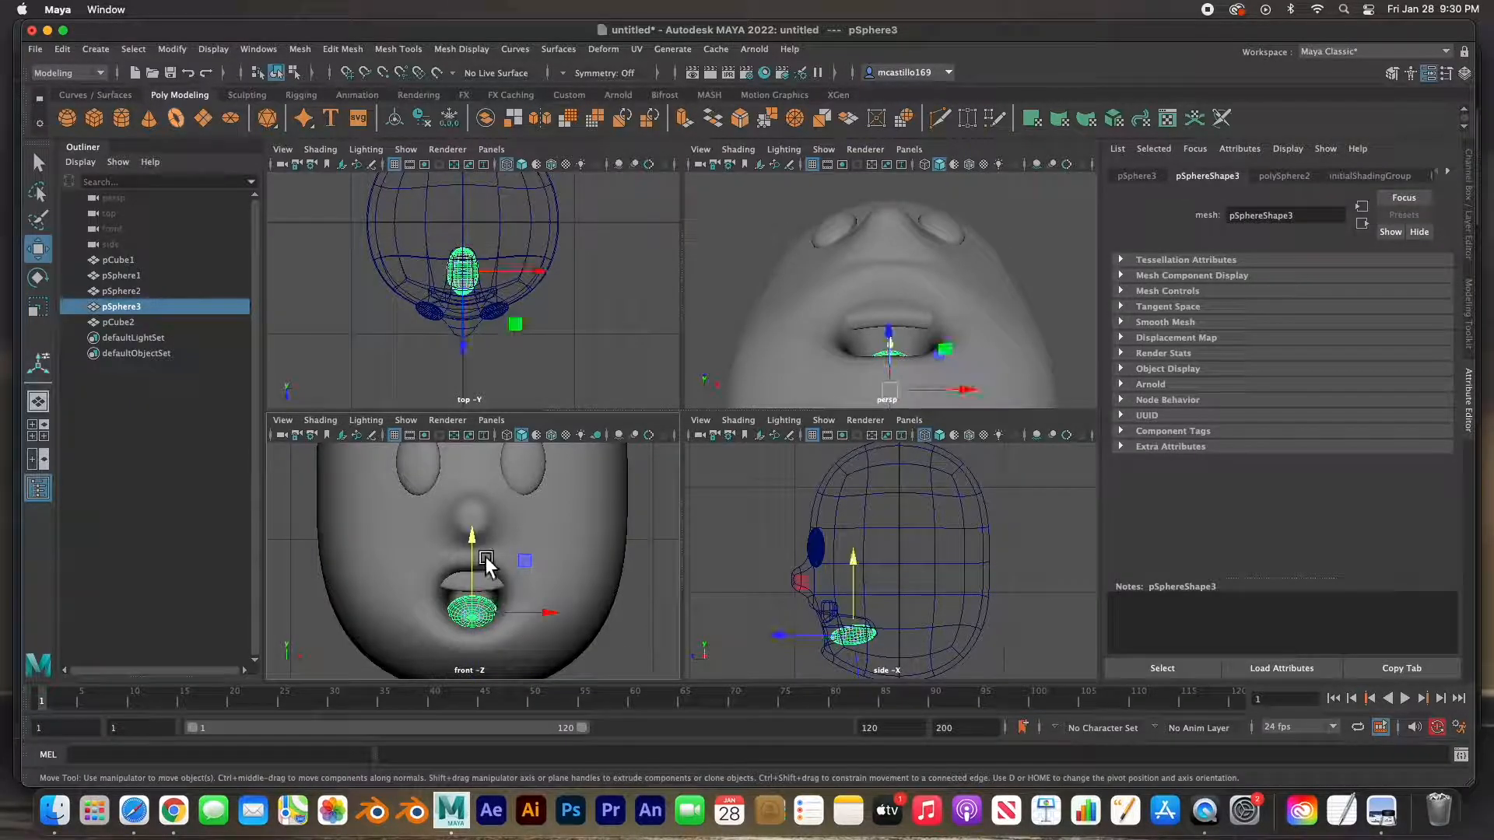
click(308, 584)
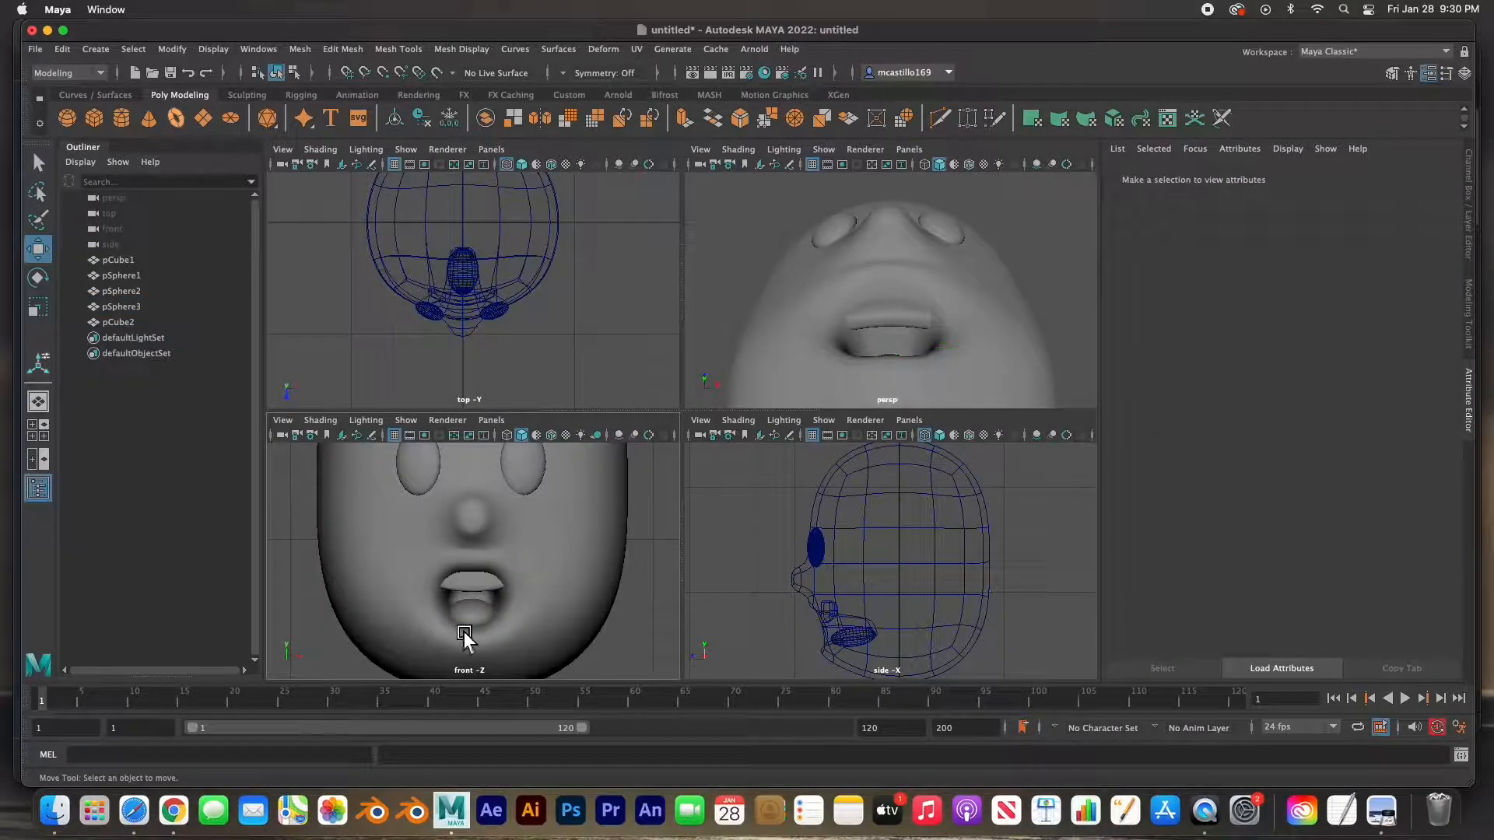
scroll(484, 619, down, 5)
scroll(483, 619, up, 2)
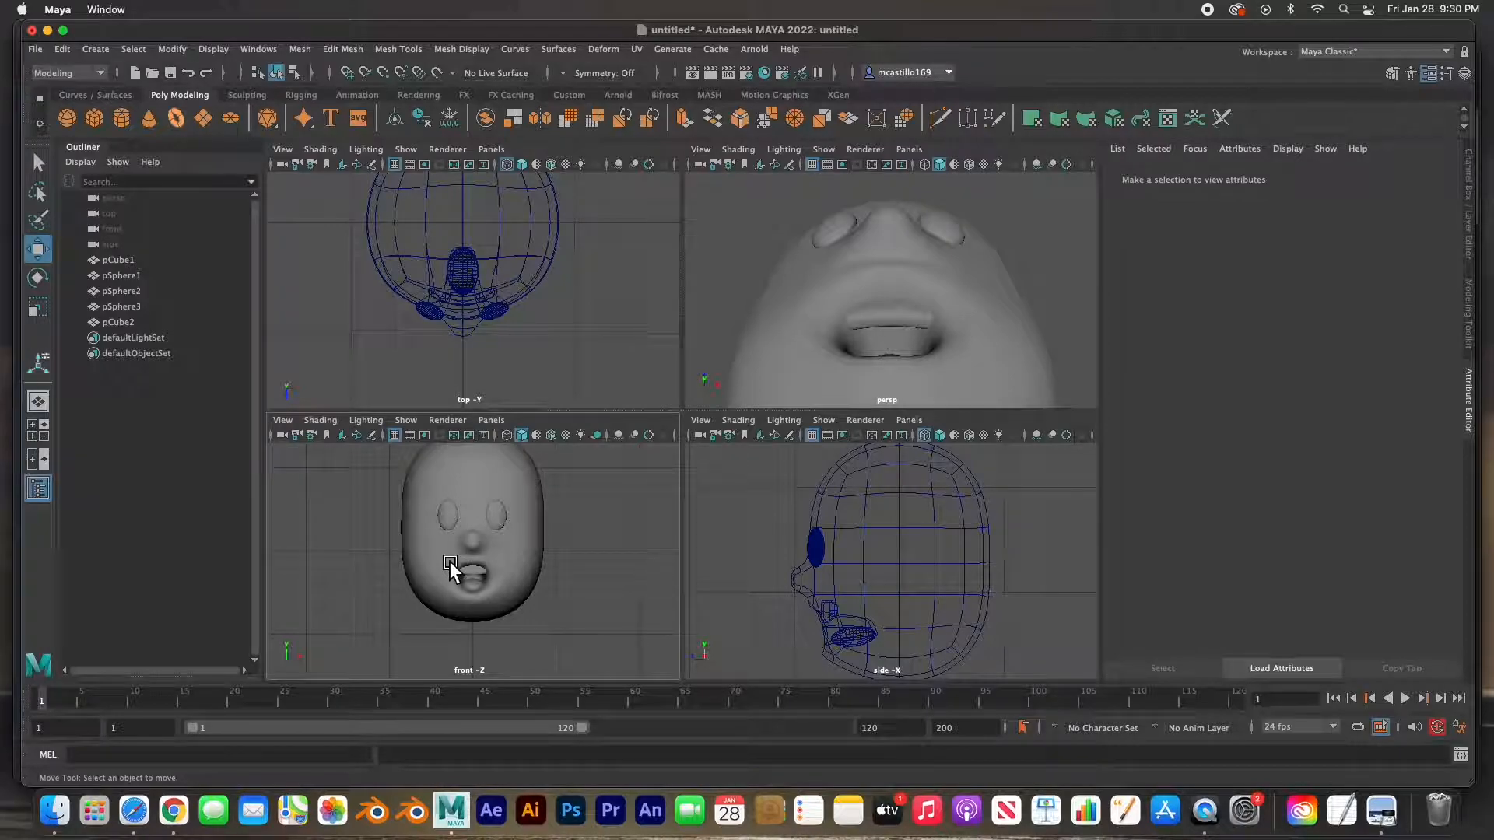
- Create a polygon cube and move it out beside the head, to about X 1.48 and Y 2.07
click(95, 119)
drag(474, 643, 489, 470)
drag(531, 549, 655, 537)
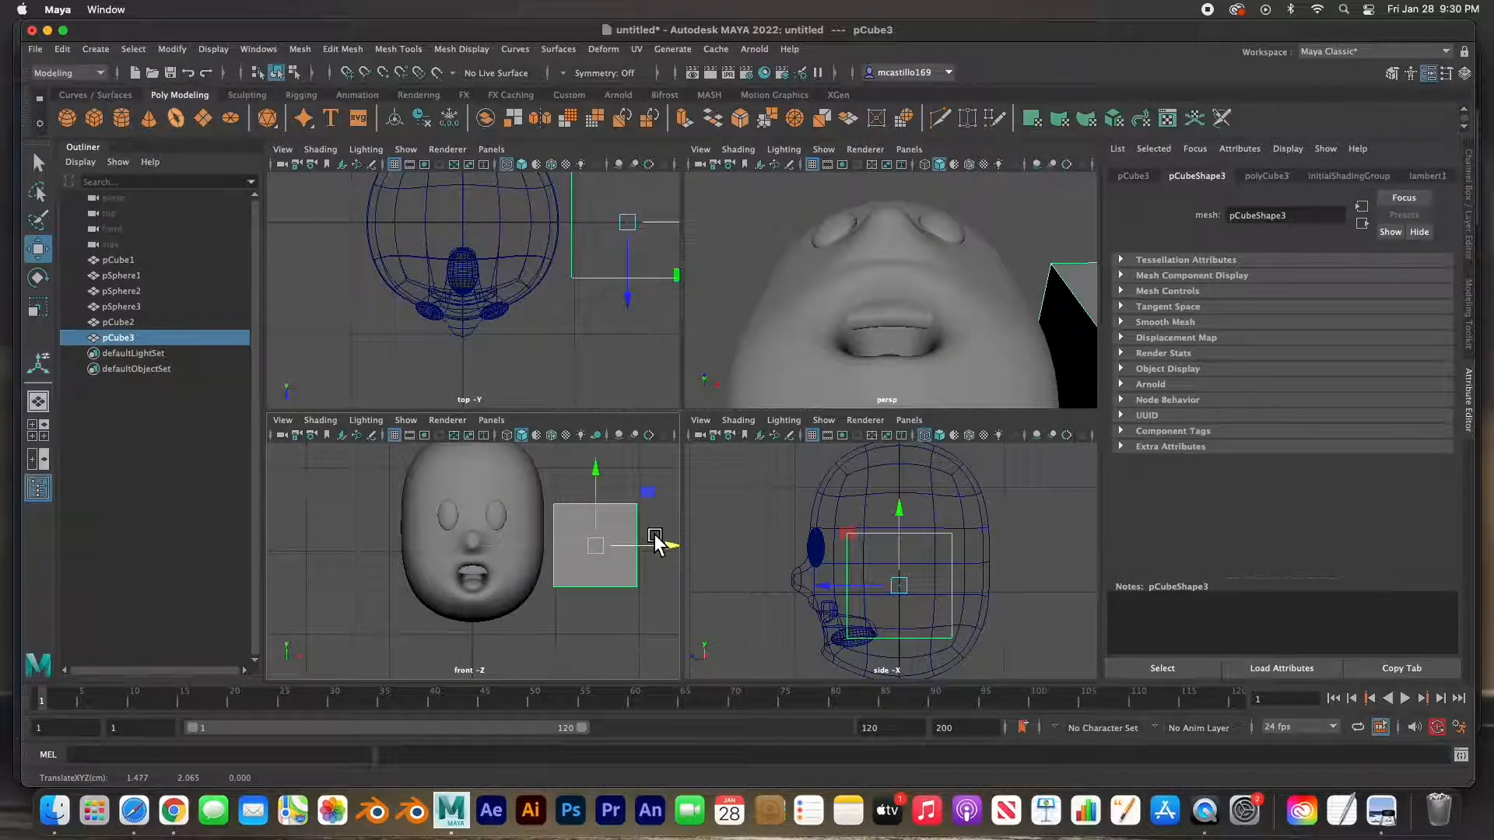
- Scale the new cube into a thin upright slab, about 0.2 in X, 0.71 in Y and 0.6 in Z
key(r)
drag(682, 553, 618, 549)
drag(829, 585, 868, 588)
drag(905, 522, 906, 536)
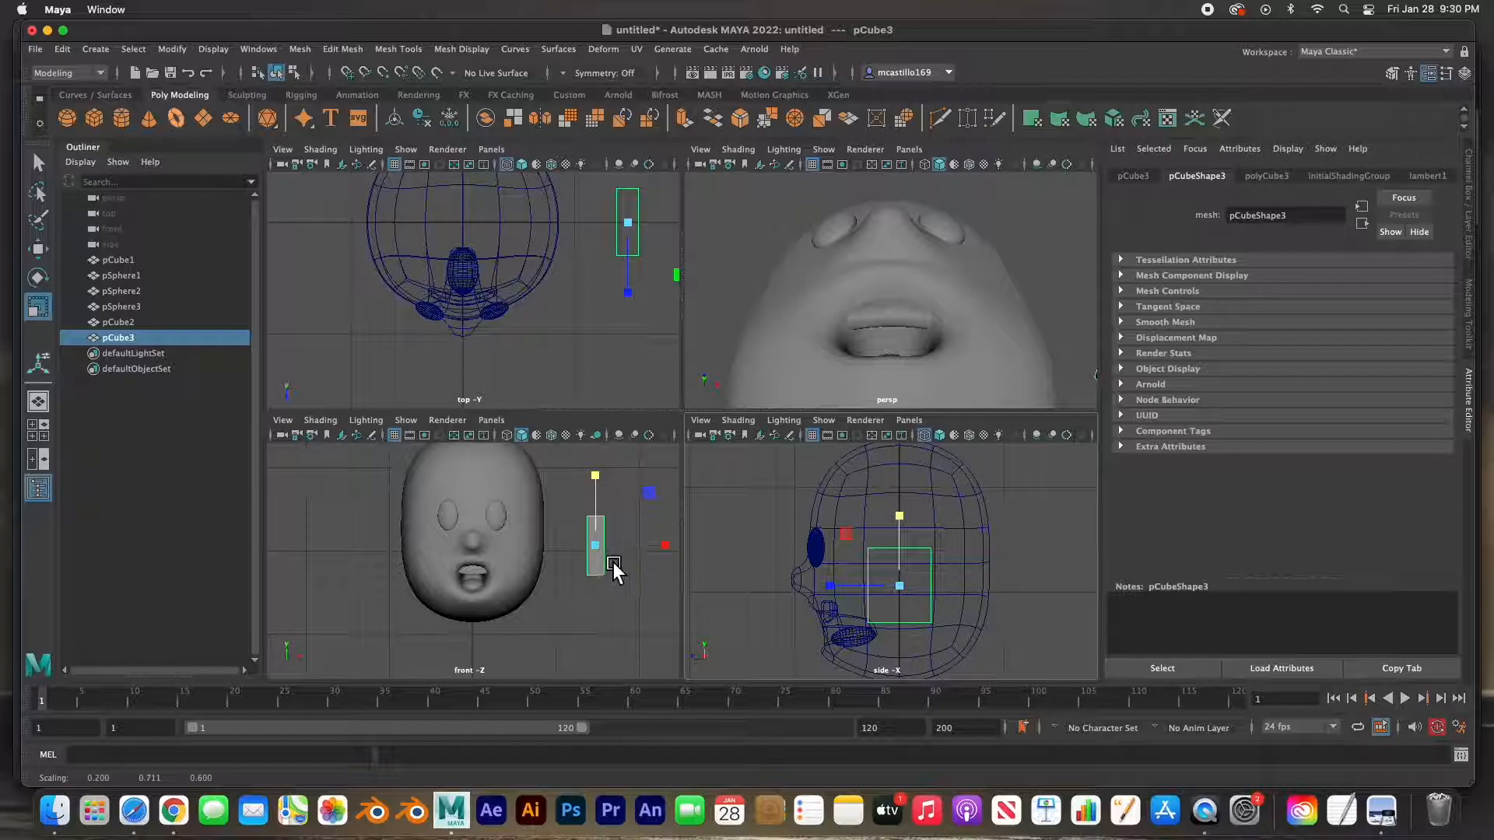
- Position the slab against the side of the head at ear height, about X 1.08, Y 2.04, and reduce its Z scale to about 0.52
key(w)
drag(606, 552, 572, 527)
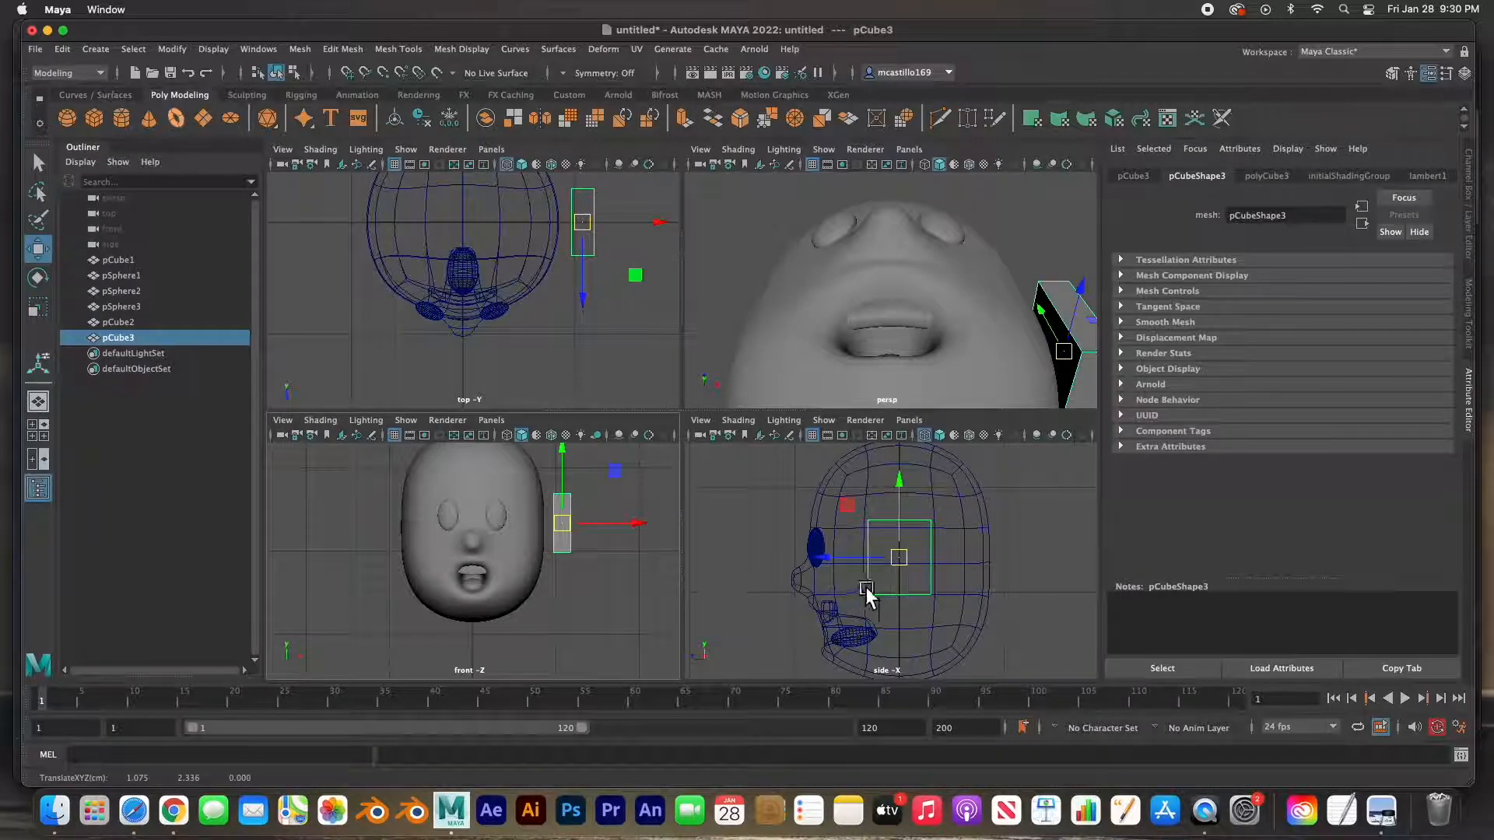
drag(900, 558, 902, 589)
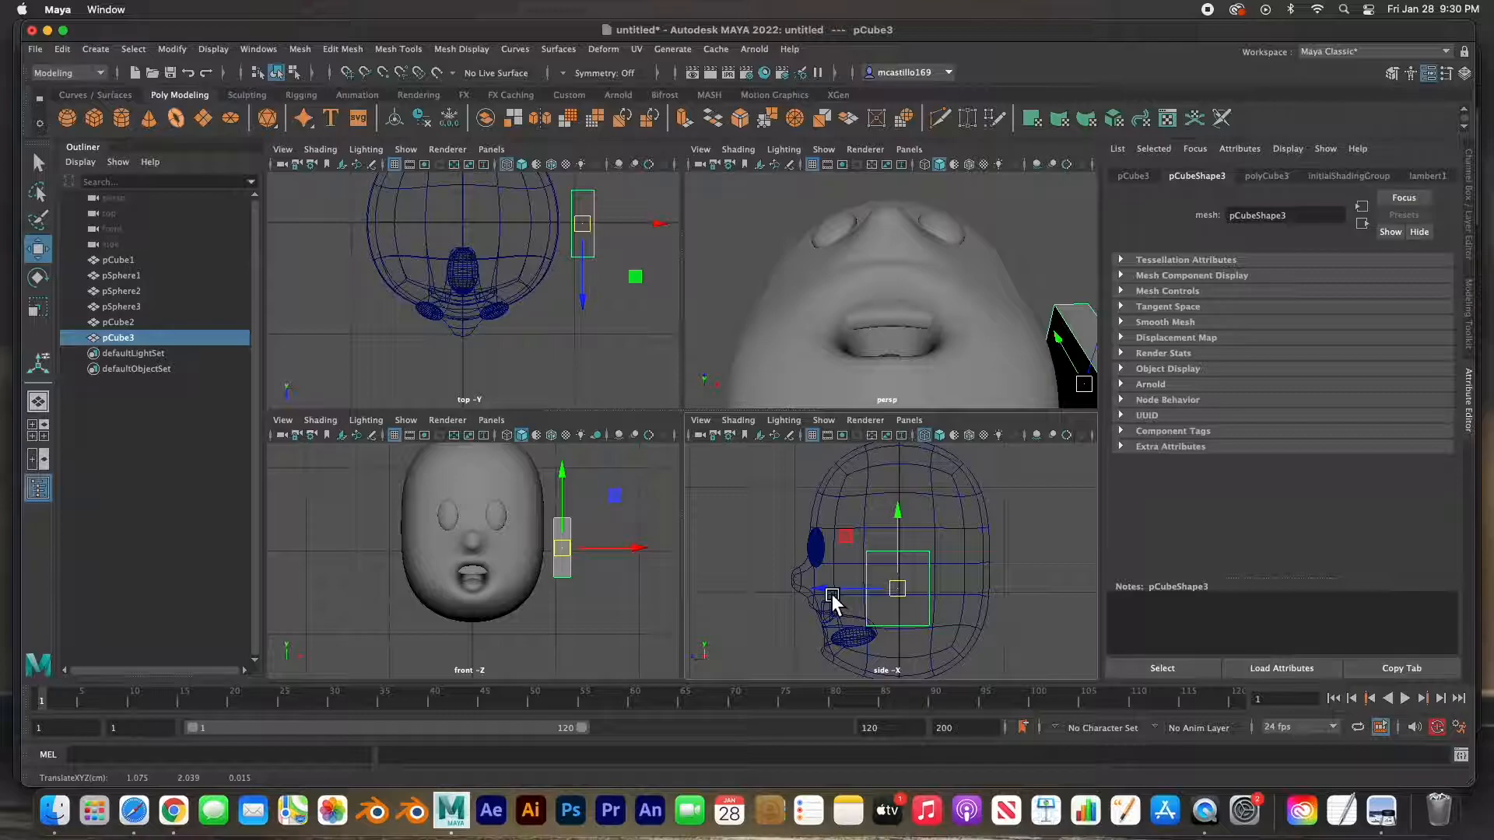
key(r)
drag(829, 593, 837, 591)
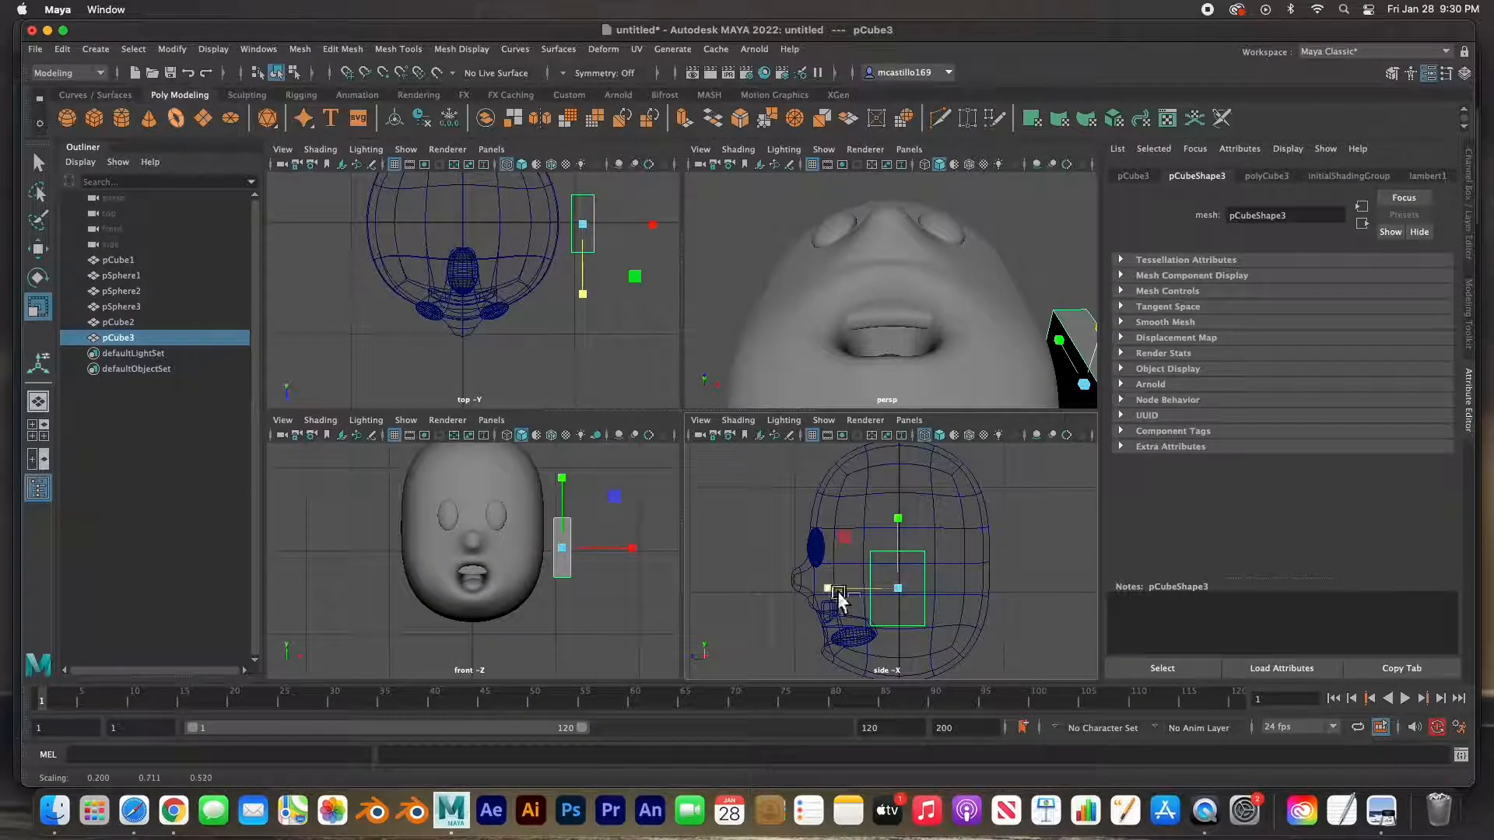
- Open the slab's polygon cube creation attributes with its width, height and depth subdivisions
click(1266, 178)
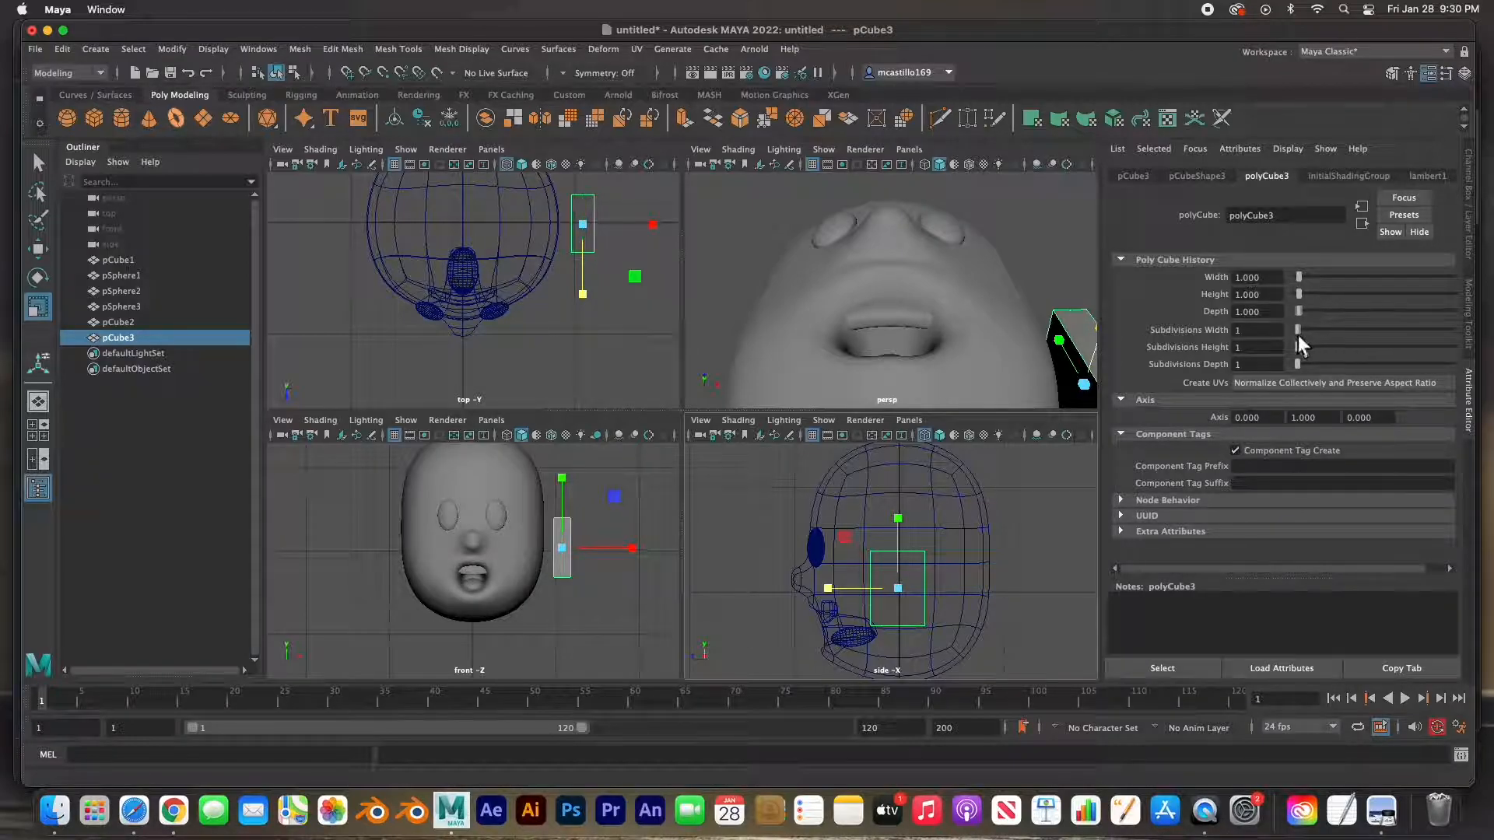
- Set the height and depth subdivisions of the cube beside the head to 2
drag(1304, 350, 1304, 348)
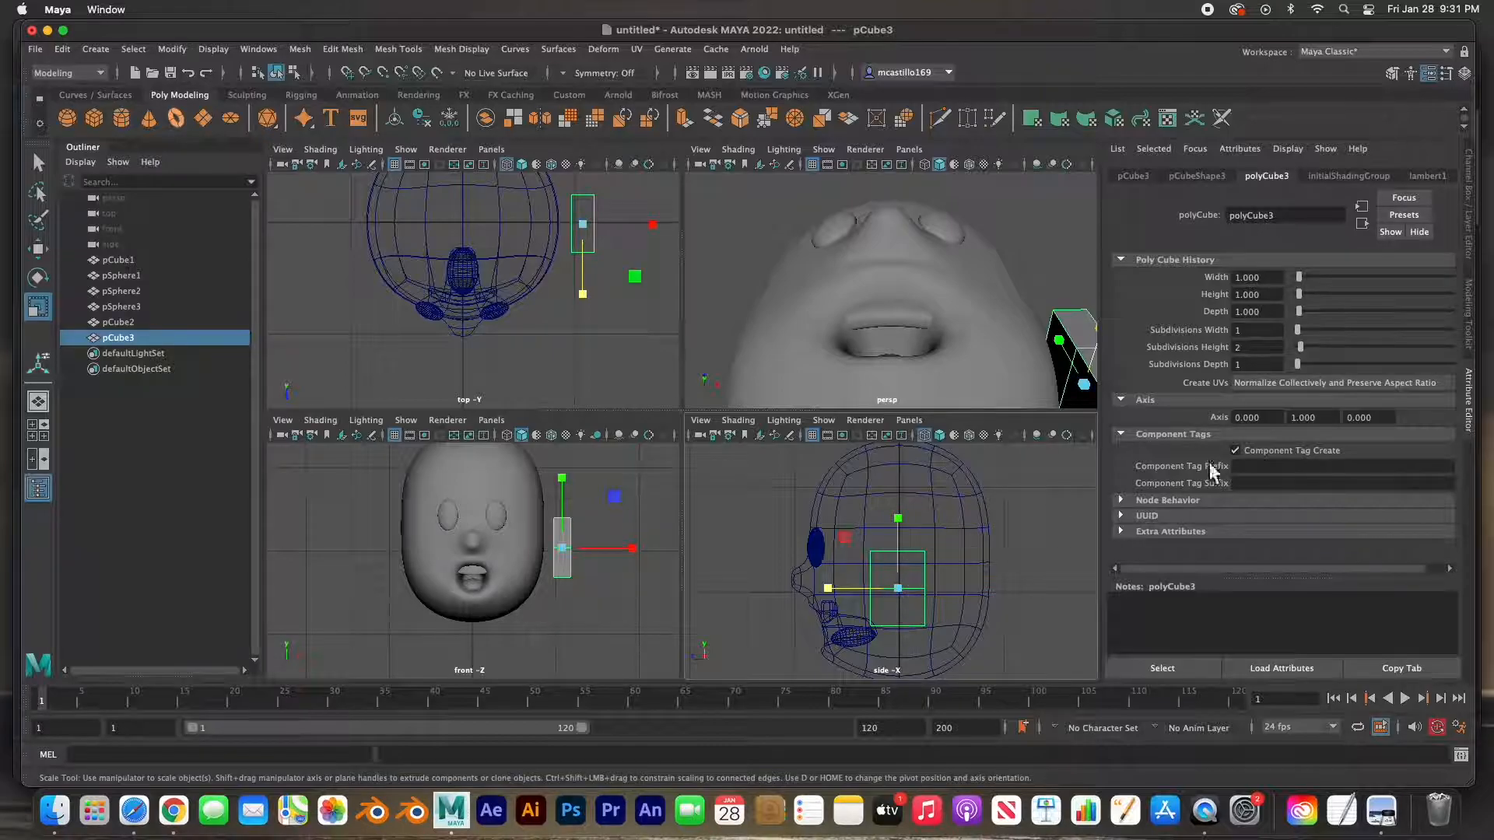
click(1304, 366)
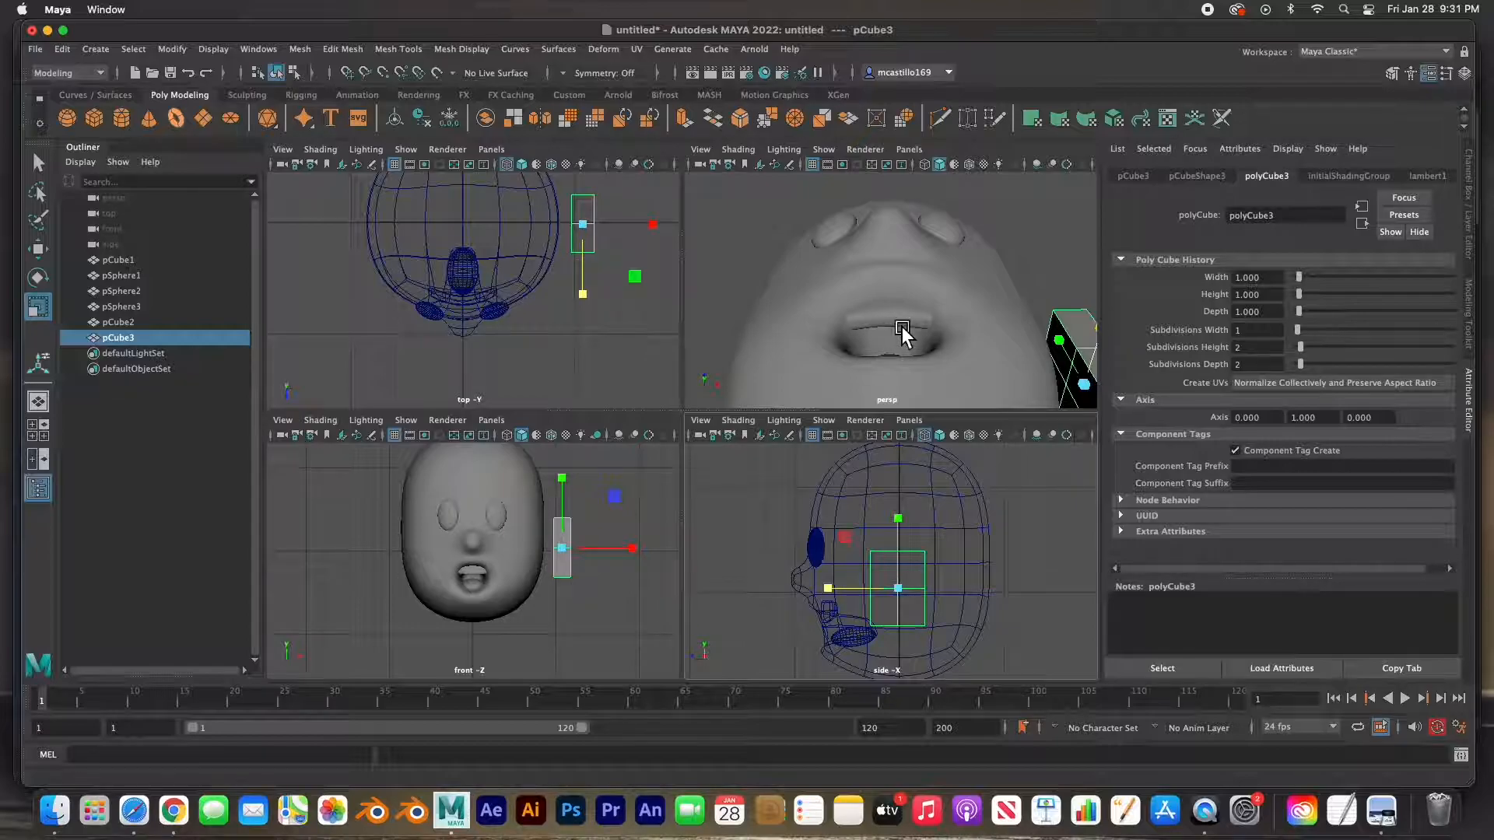
key(f)
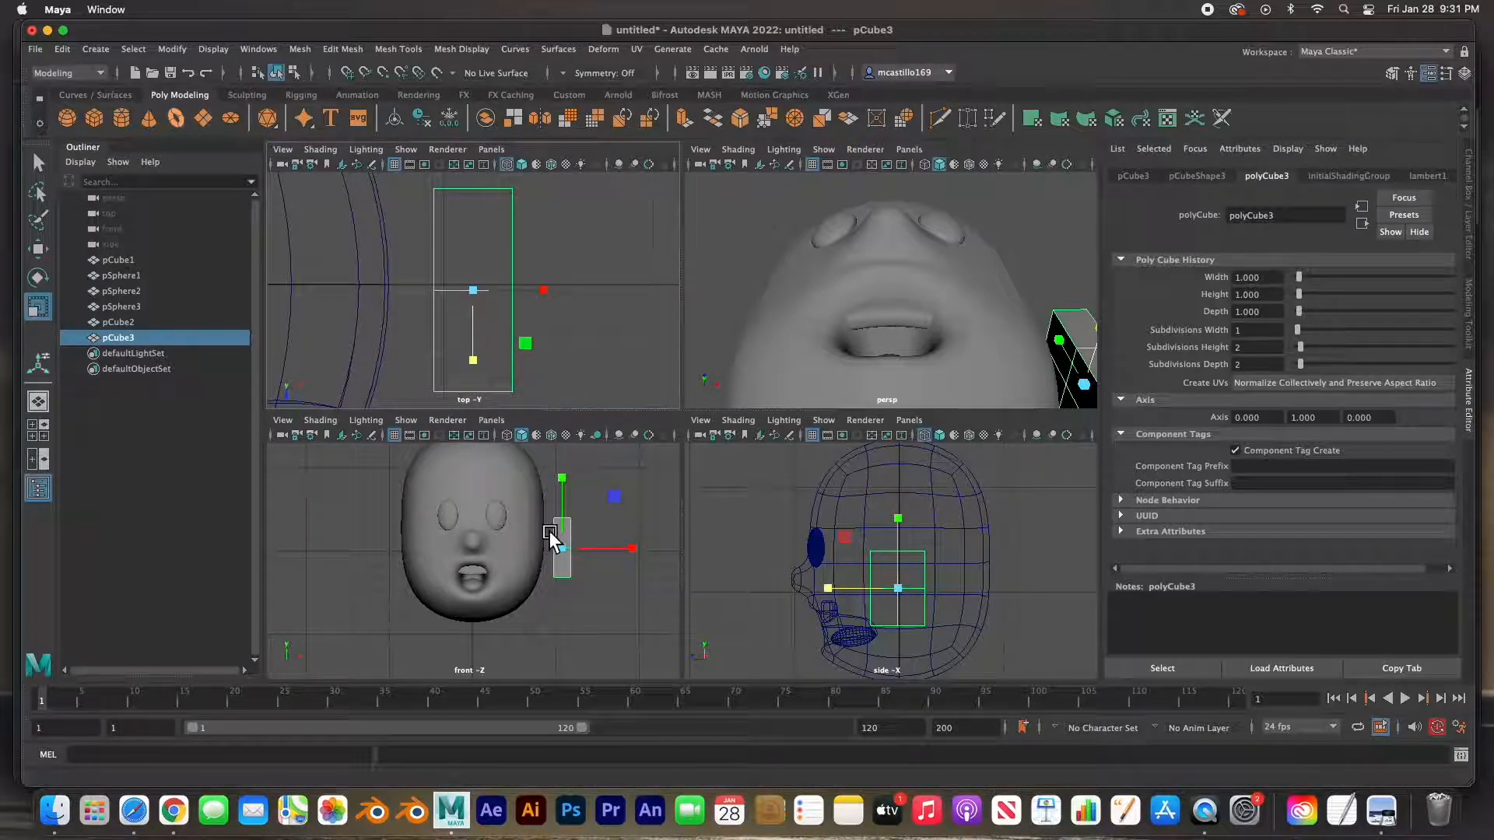
key(f)
key(f)
key(f)
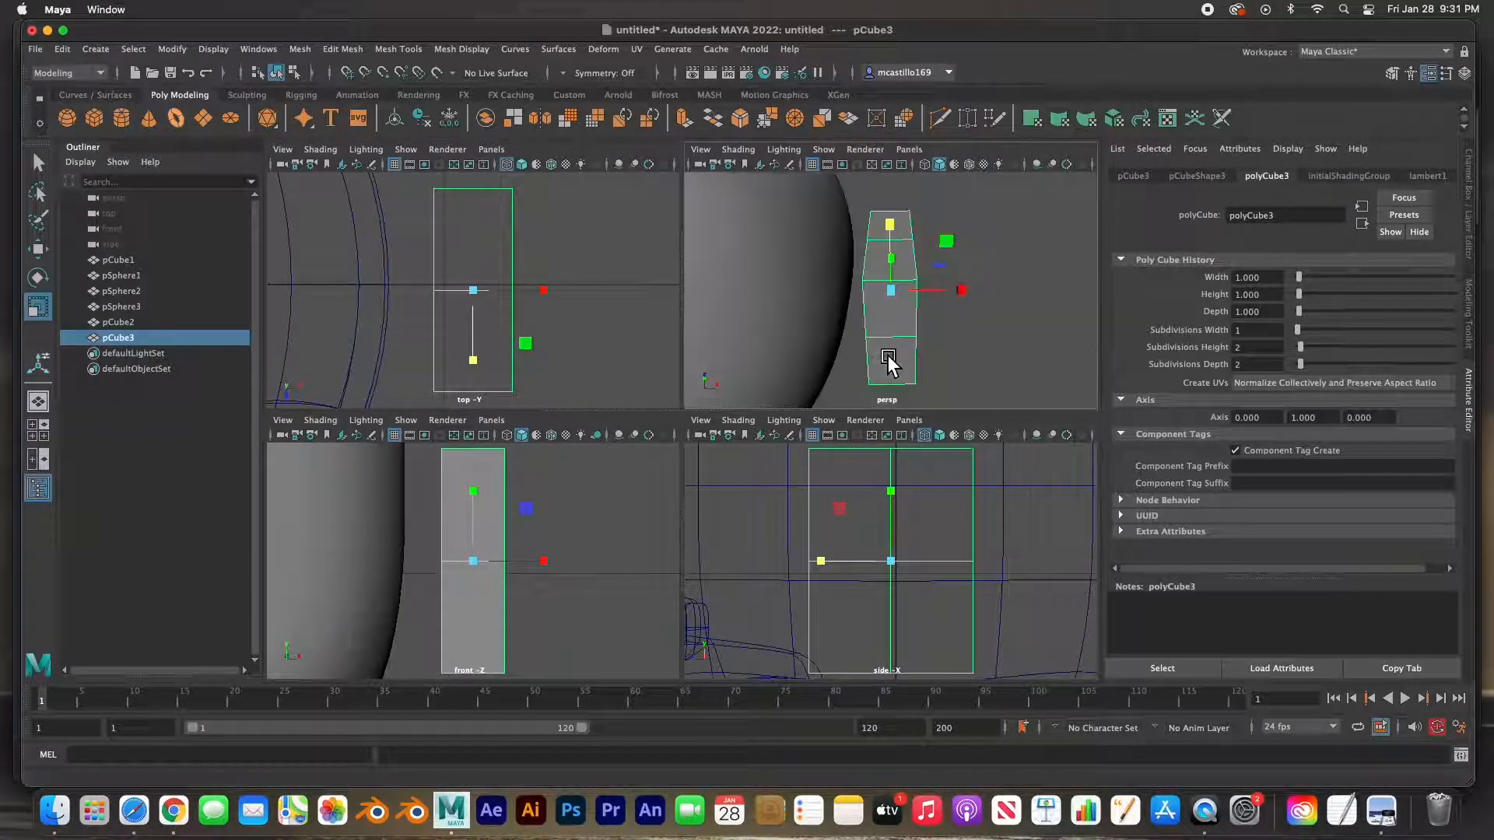
- Extrude the four faces on the cube's outer side, away from the head, and scale them down into an inset
alt+drag(903, 327, 790, 366)
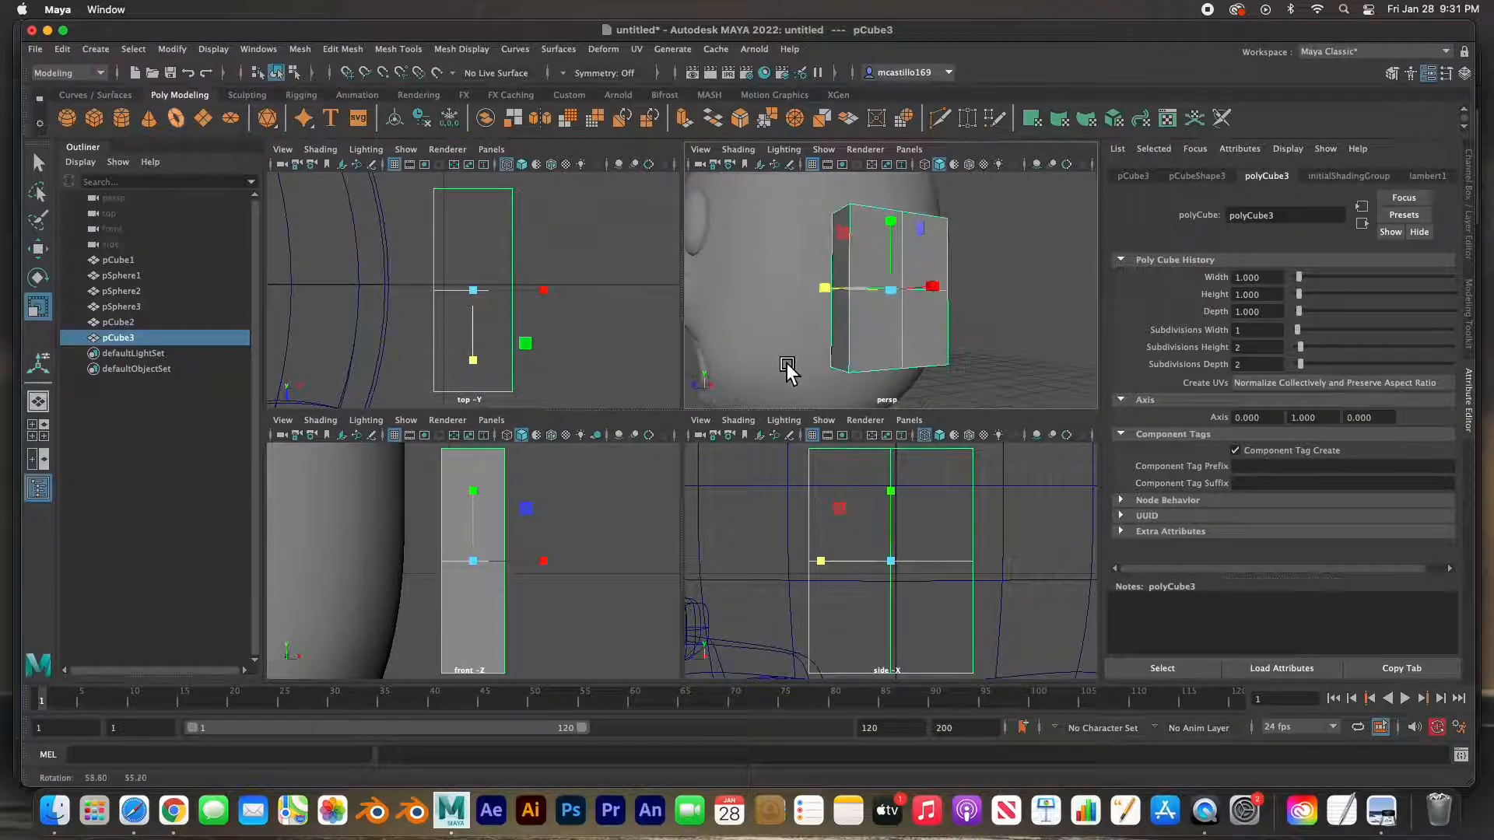
right_click(872, 340)
right_drag(869, 382, 871, 382)
click(879, 263)
shift+click(923, 264)
shift+click(894, 310)
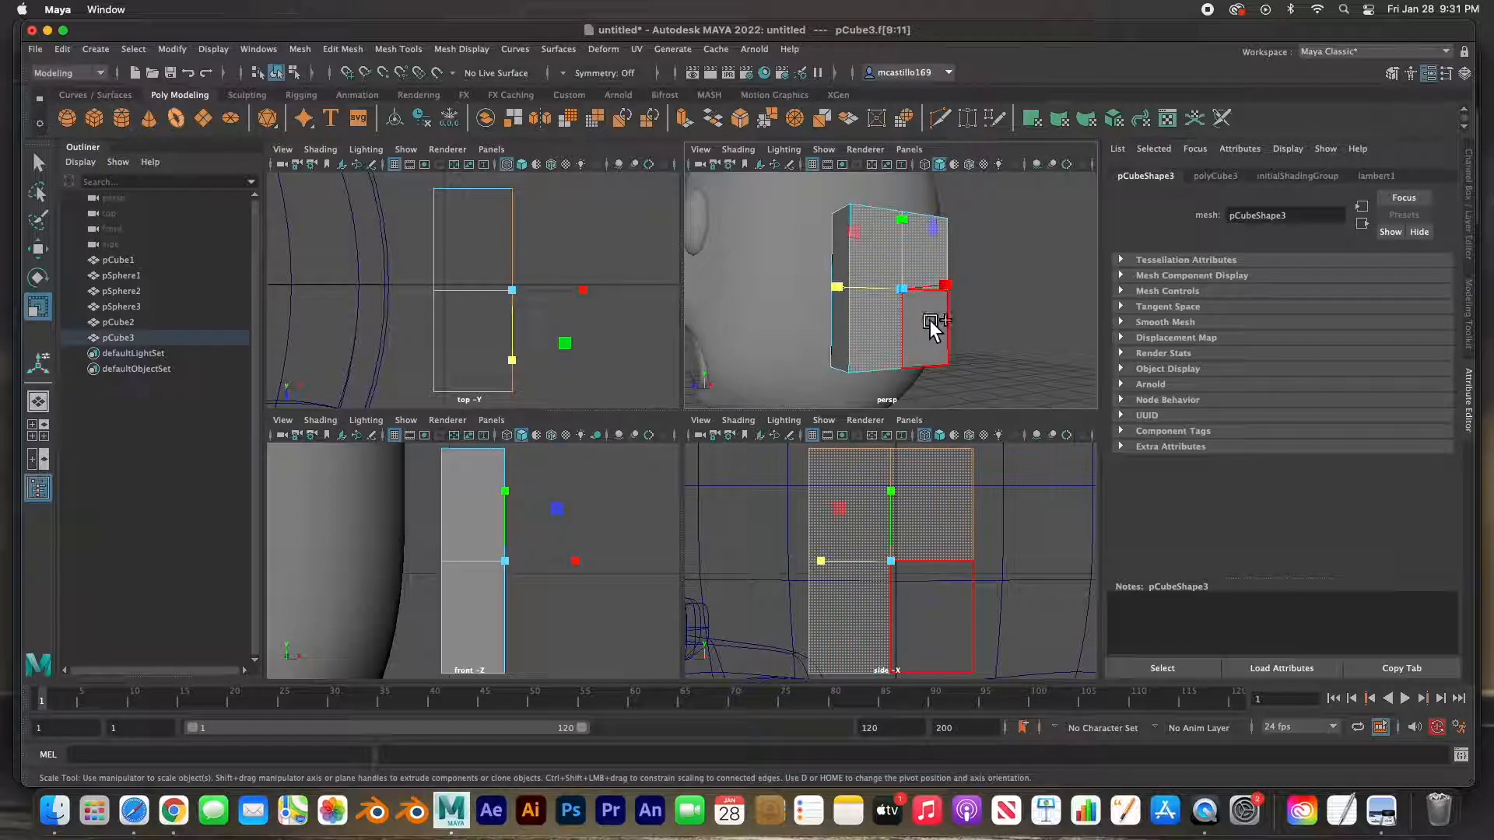
shift+click(931, 322)
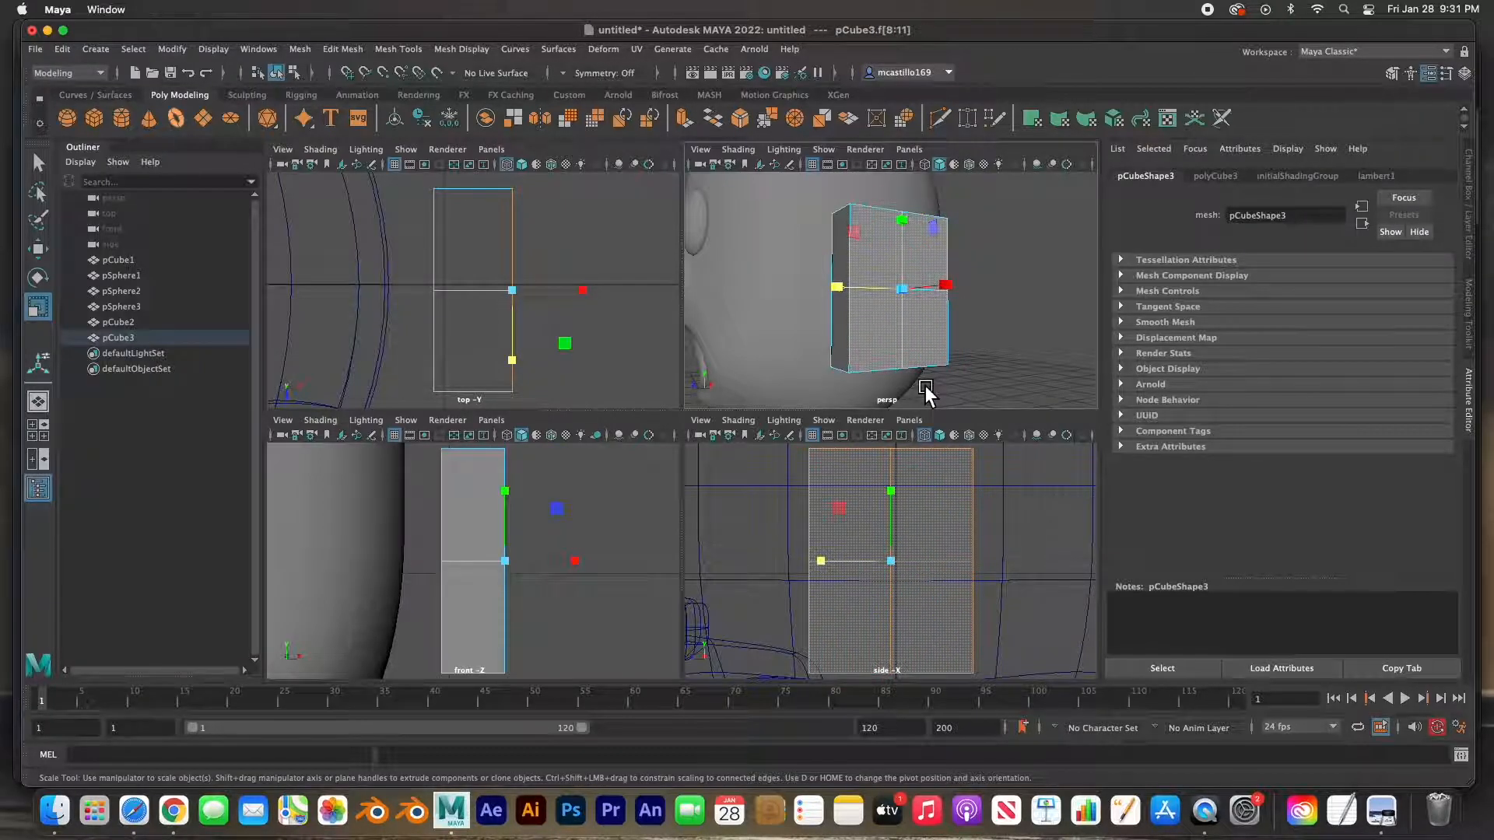
key(r)
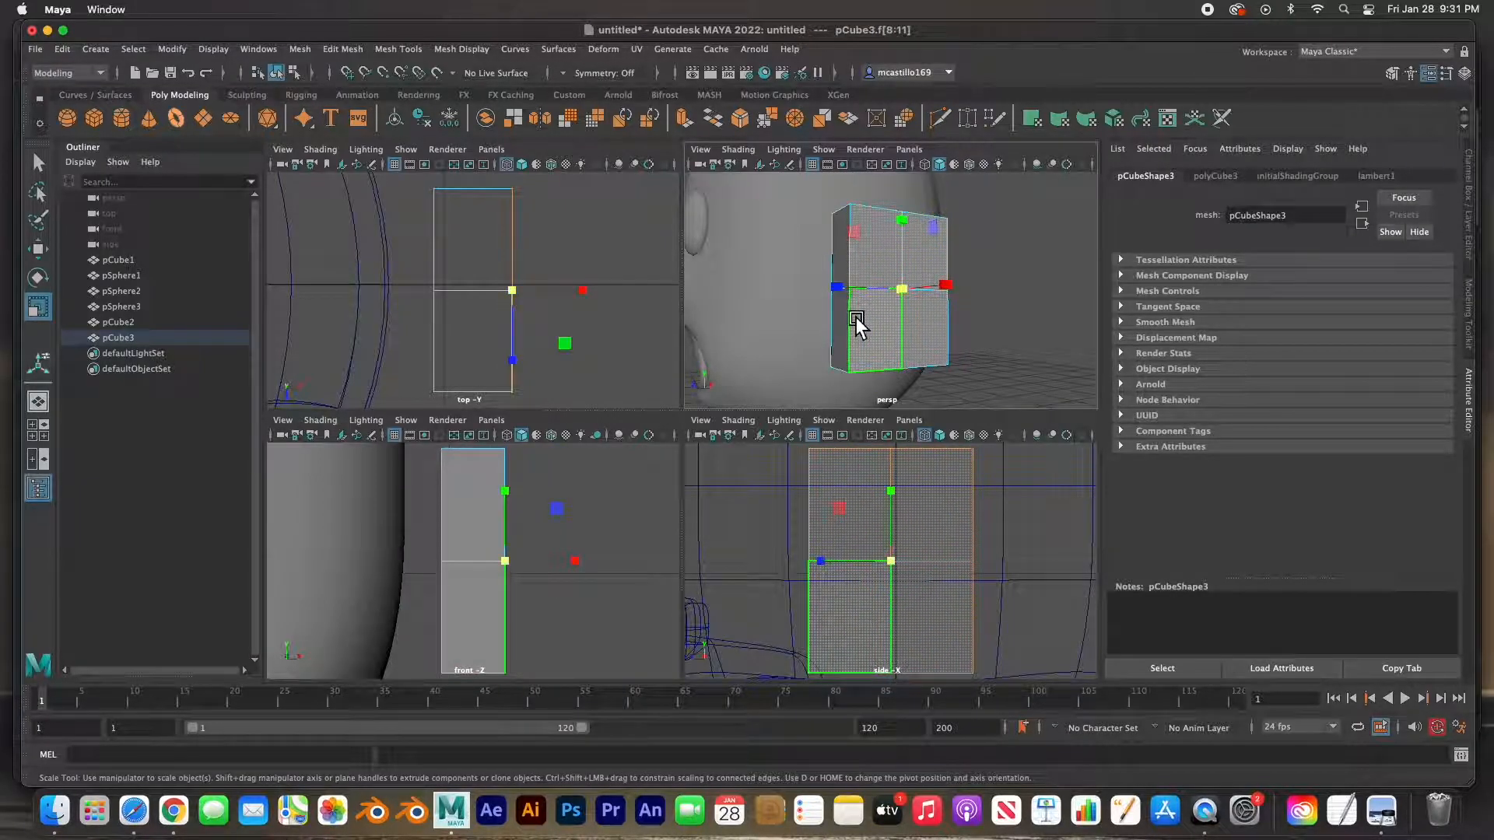
shift+drag(909, 292, 881, 302)
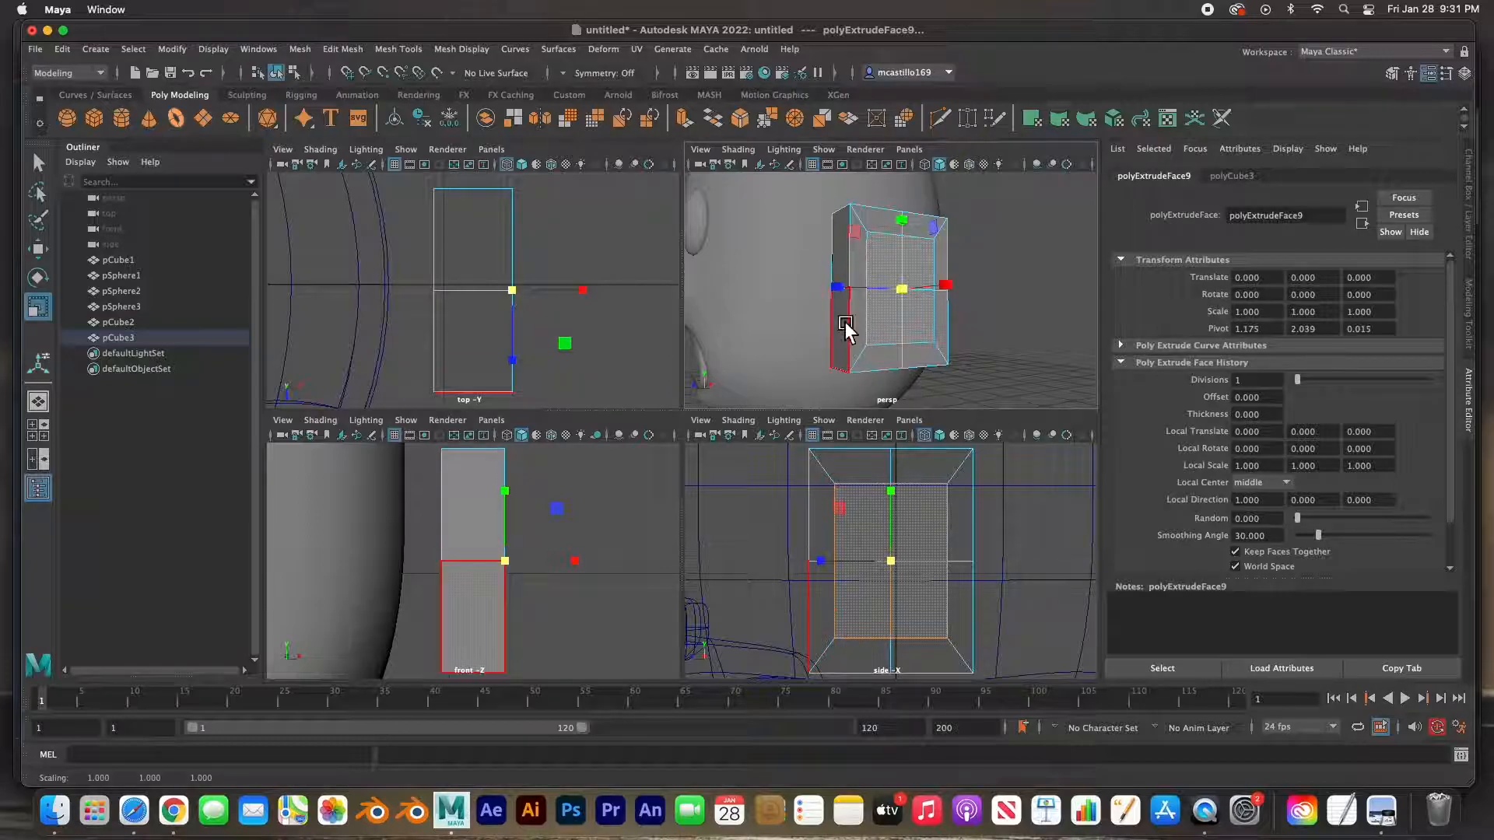
- Extrude the inset faces into the cube along X to form a recess and scale its floor down slightly
key(w)
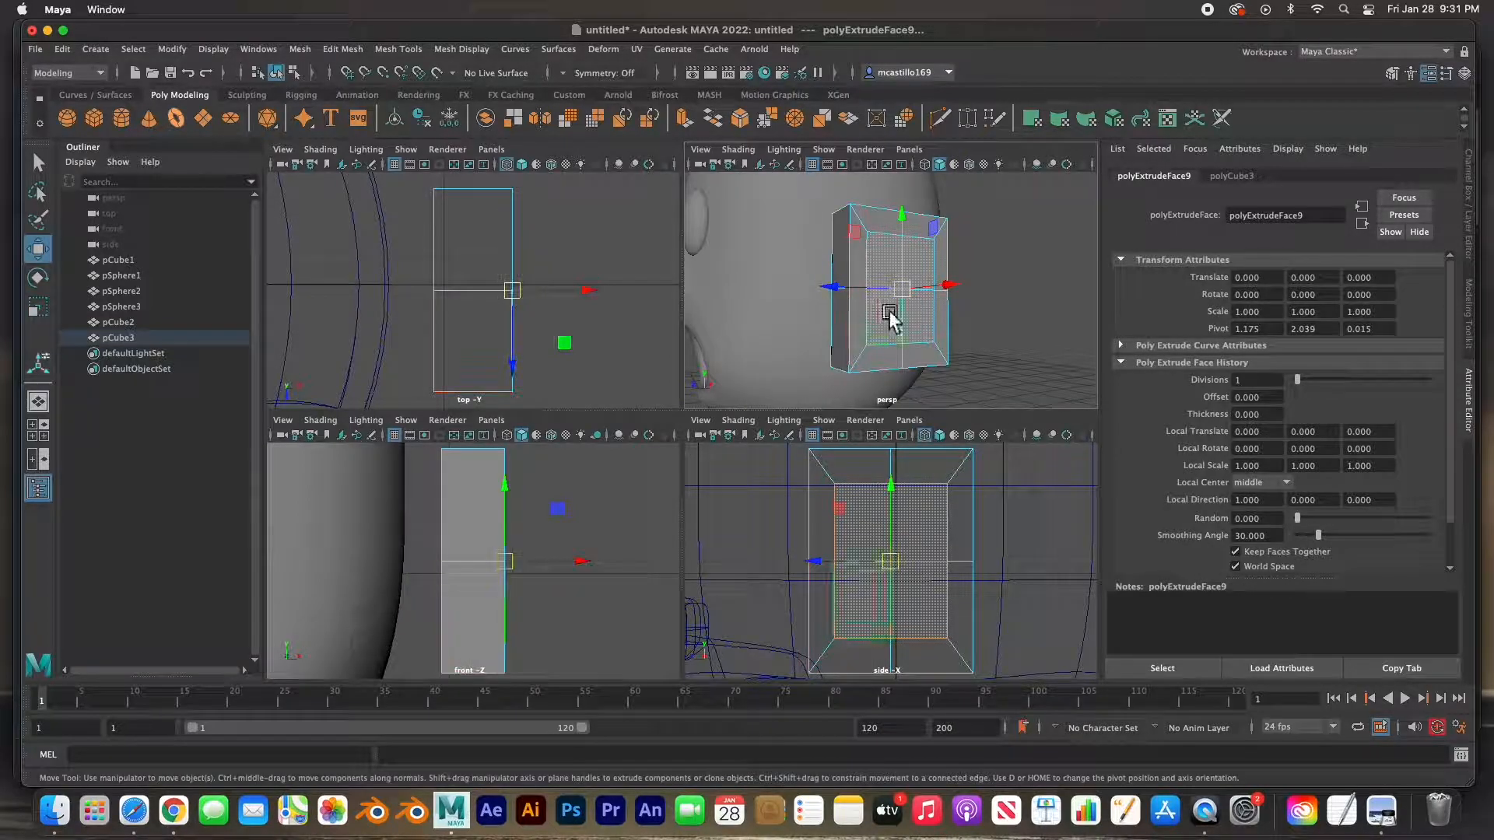
drag(950, 291, 934, 292)
shift+click(932, 291)
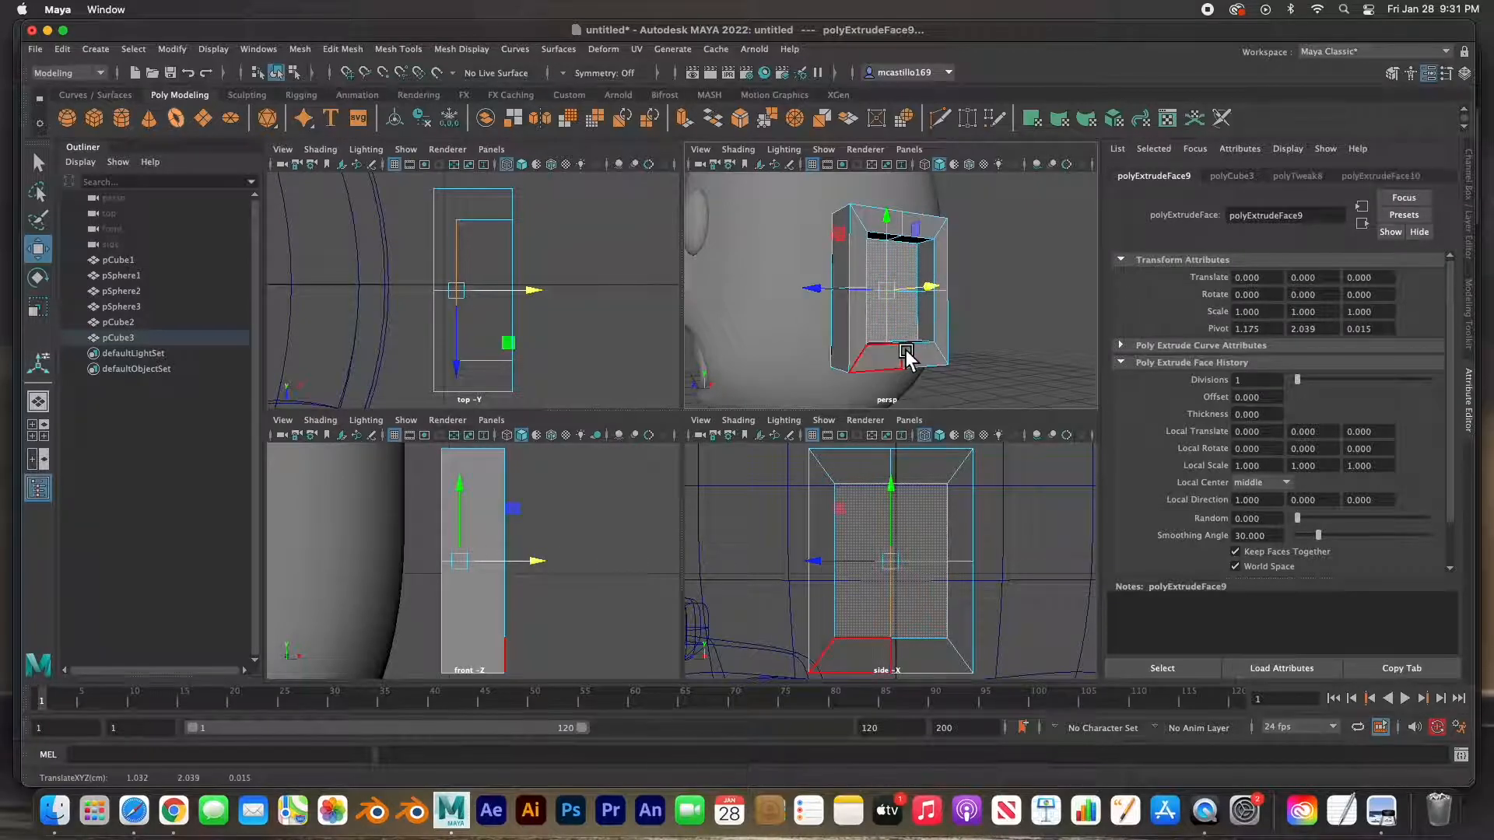
key(r)
drag(895, 297, 870, 394)
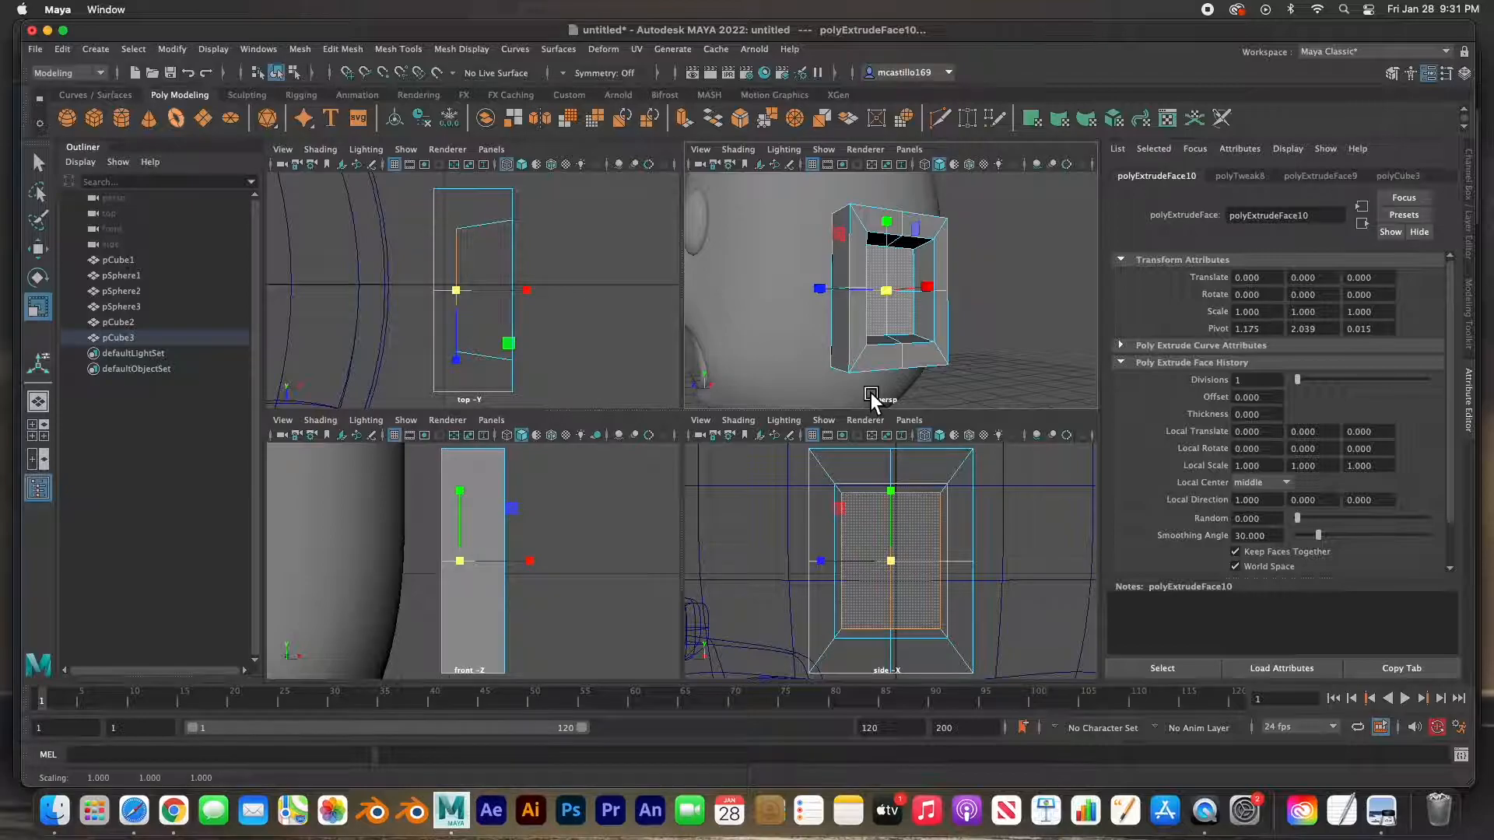
- Extrude the recess floor faces back outward along X and scale them down into a smaller raised centre
key(w)
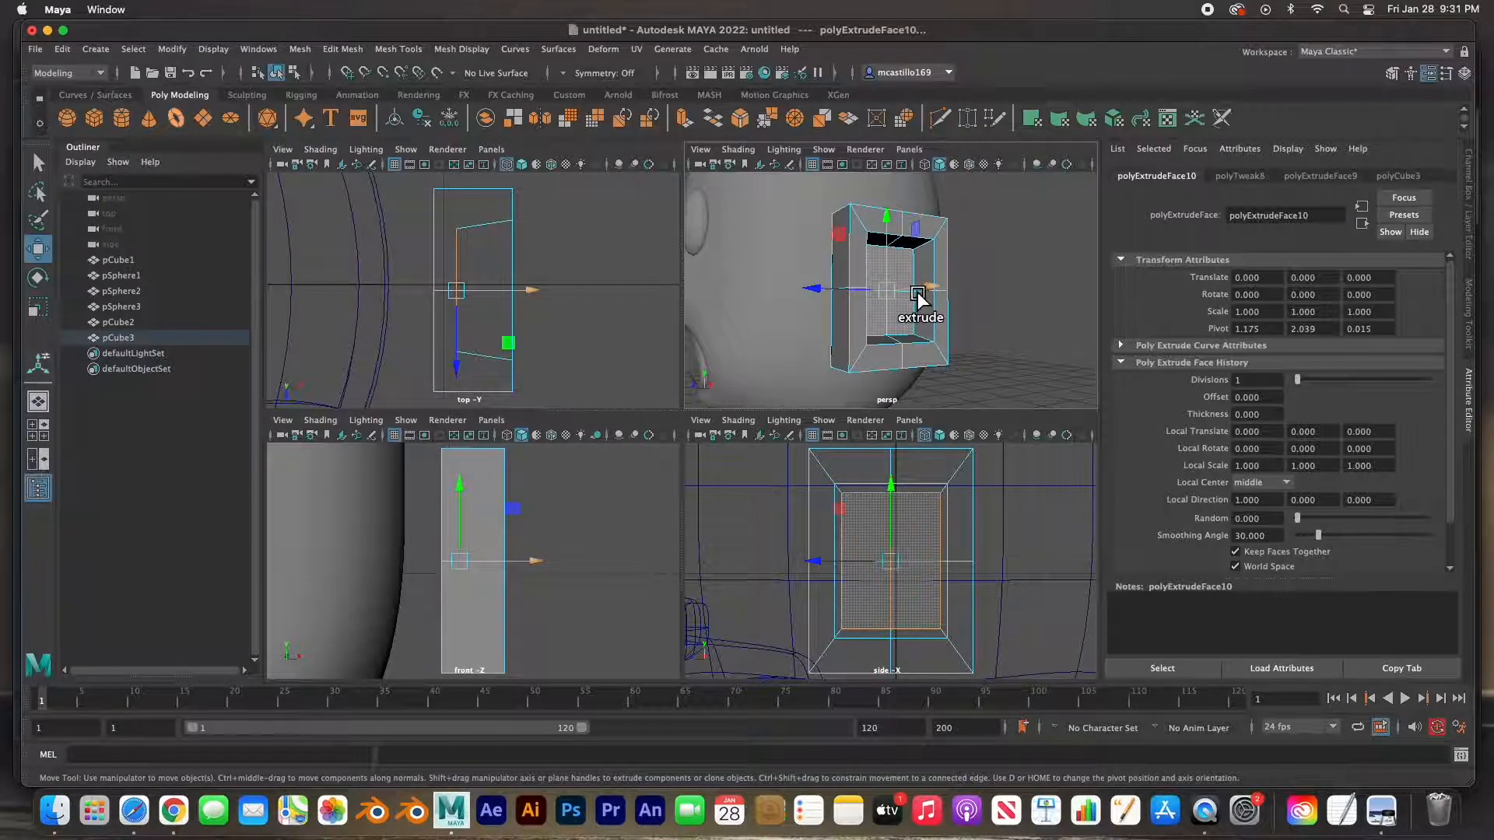
drag(929, 290, 907, 330)
key(r)
- Return the ear cube to object mode and display it with smooth mesh preview
right_click(936, 331)
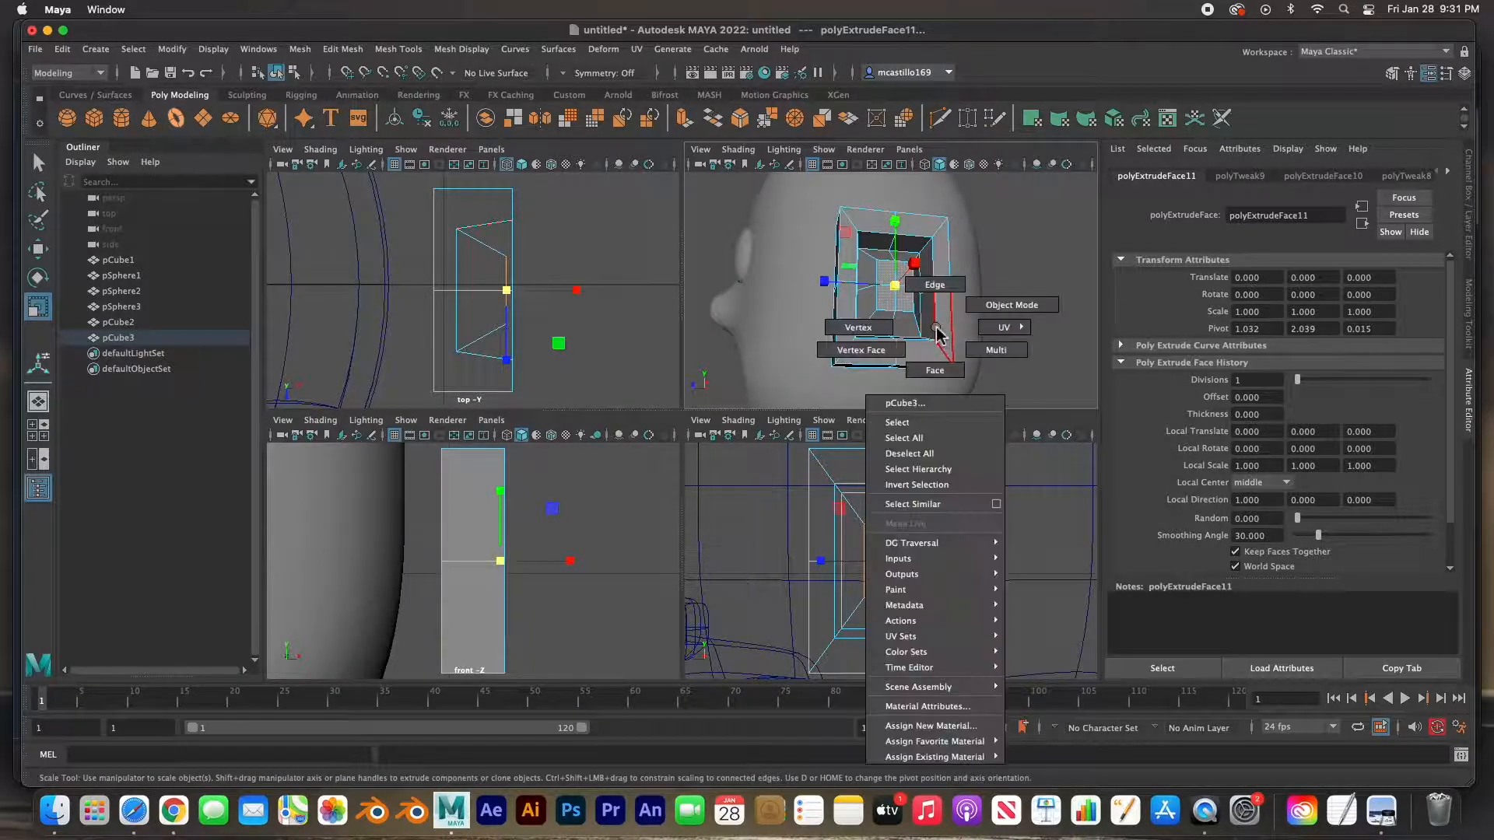
click(1010, 306)
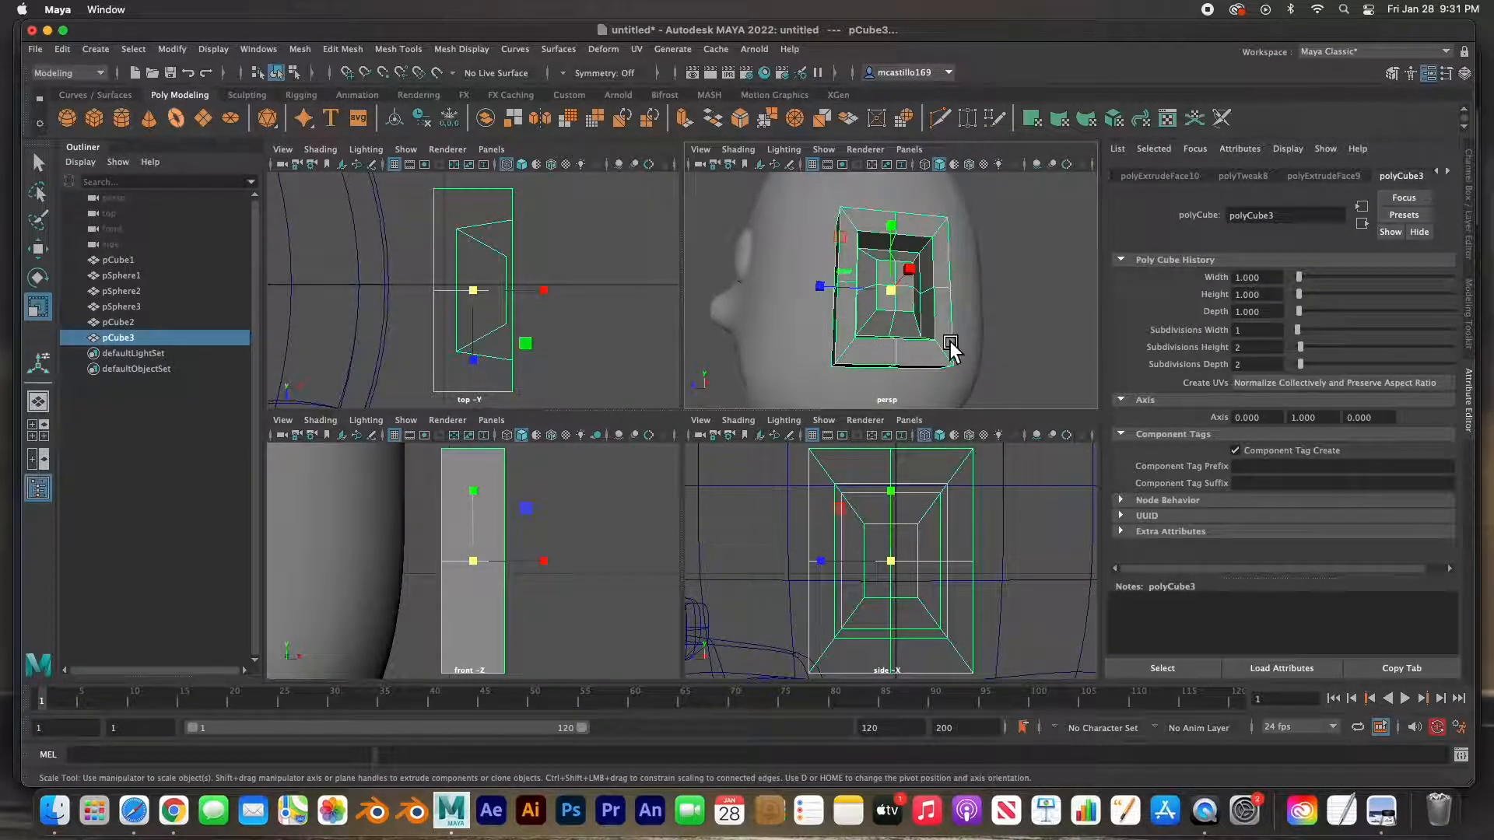
key(3)
mouse_move(930, 353)
alt+mouse_down()
mouse_move(907, 374)
mouse_move(952, 361)
mouse_move(914, 358)
alt+mouse_up()
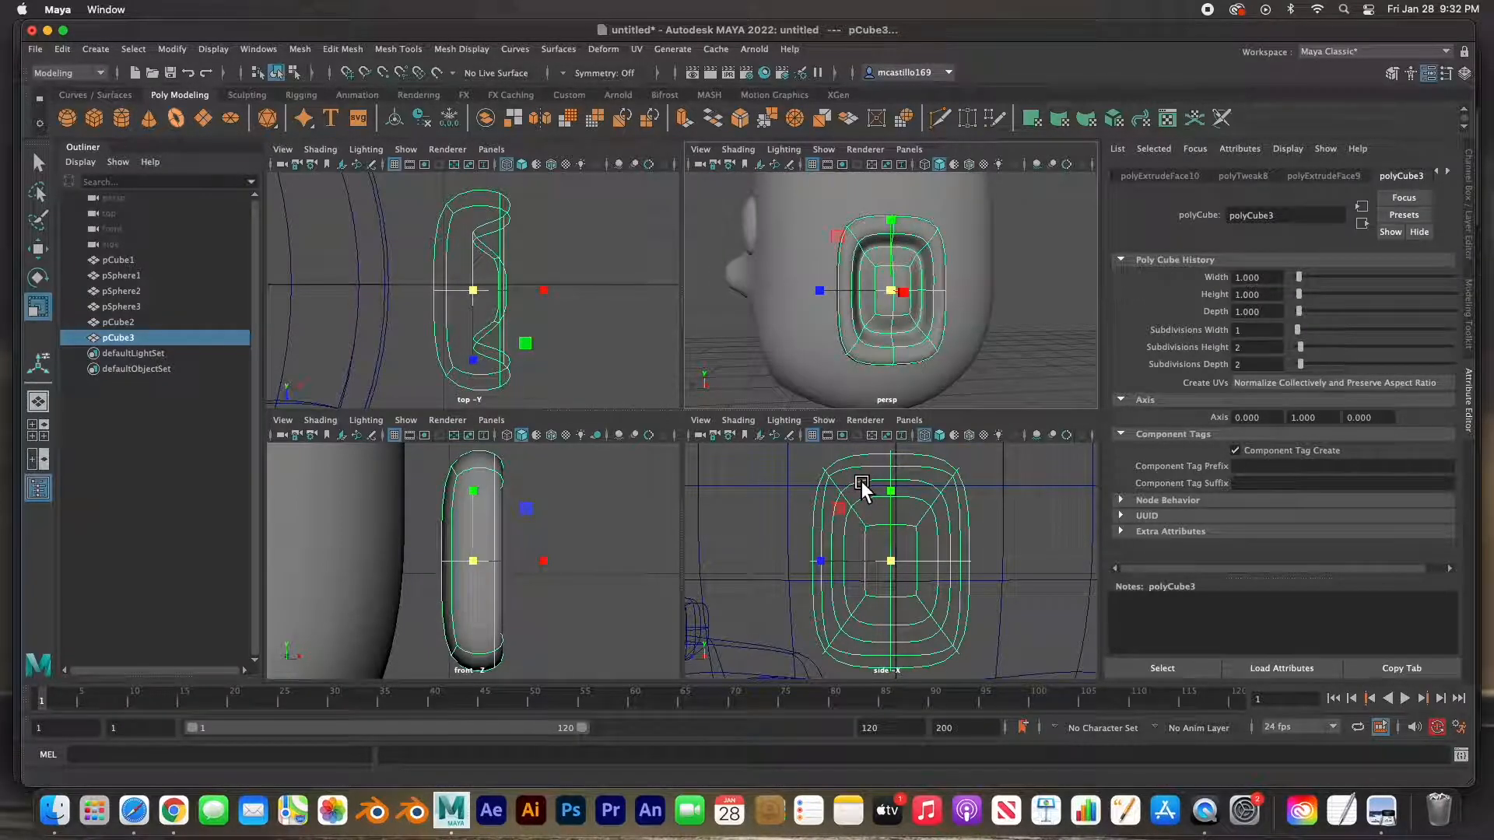
- Raise the ear's upper centre vertices in the side view to round off its top
scroll(829, 539, down, 5)
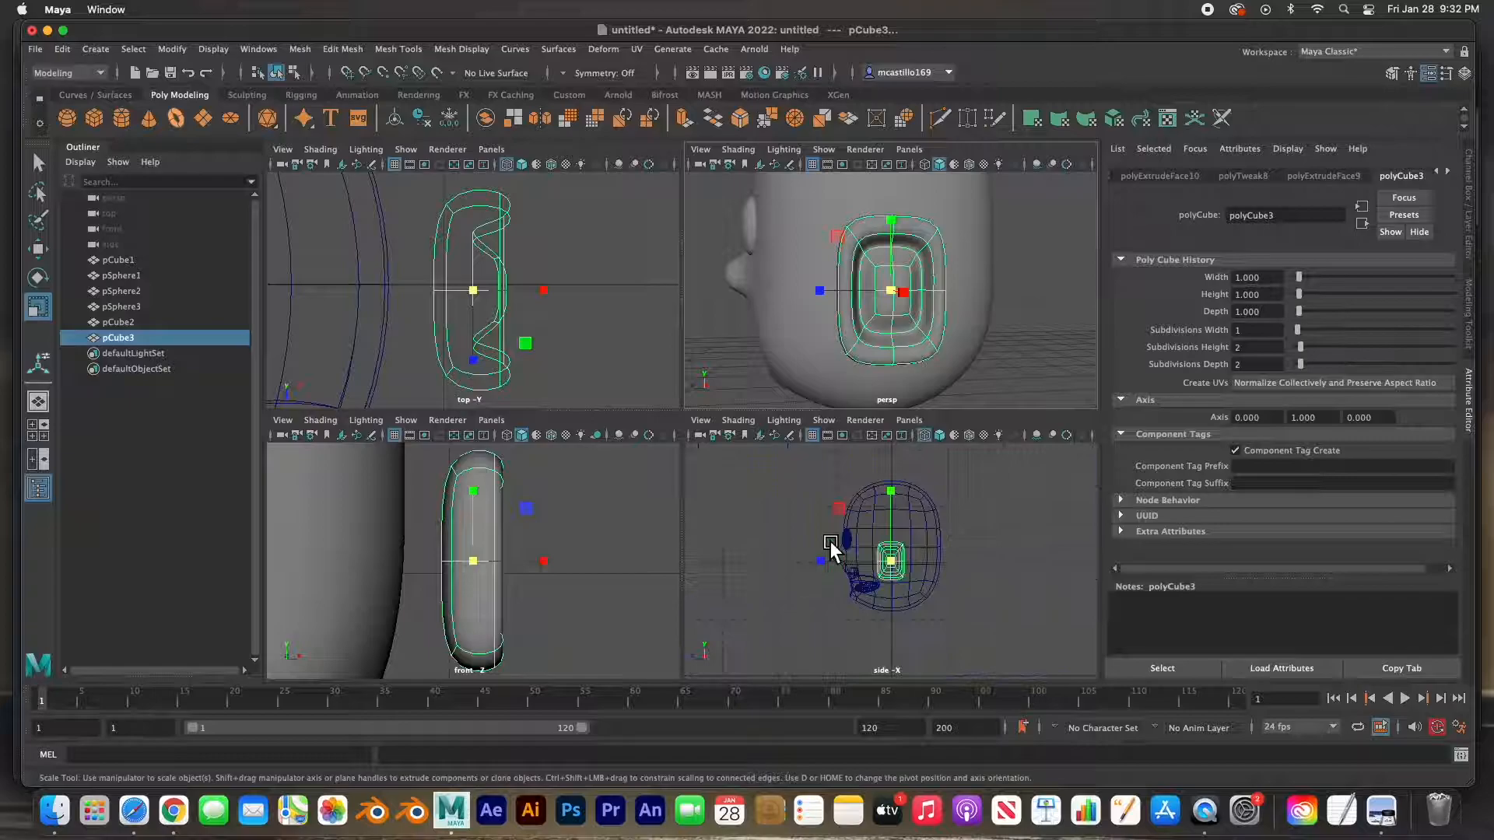
right_drag(870, 525, 869, 420)
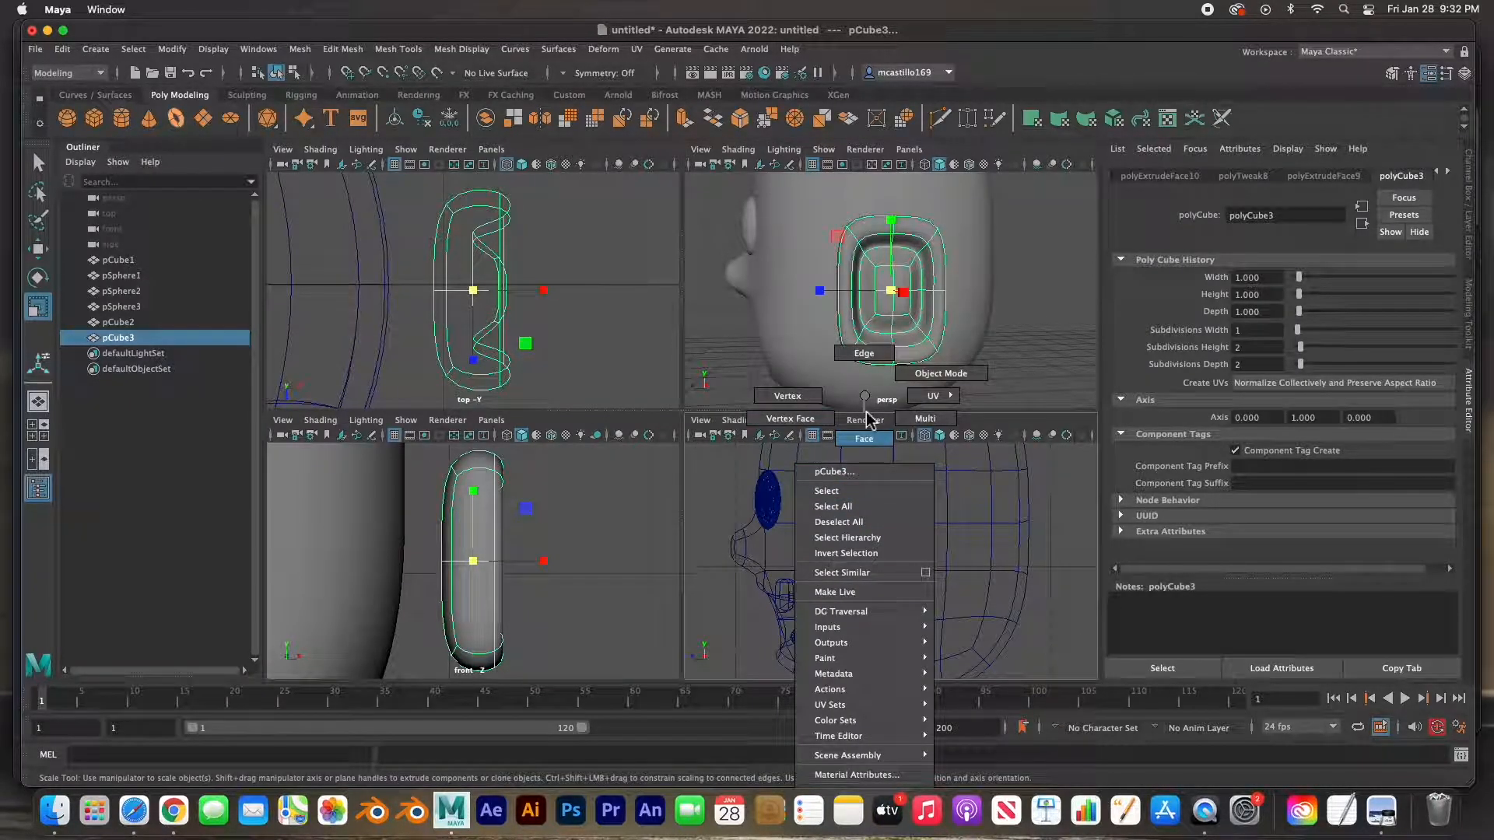
right_drag(867, 414, 800, 394)
drag(885, 491, 904, 548)
key(w)
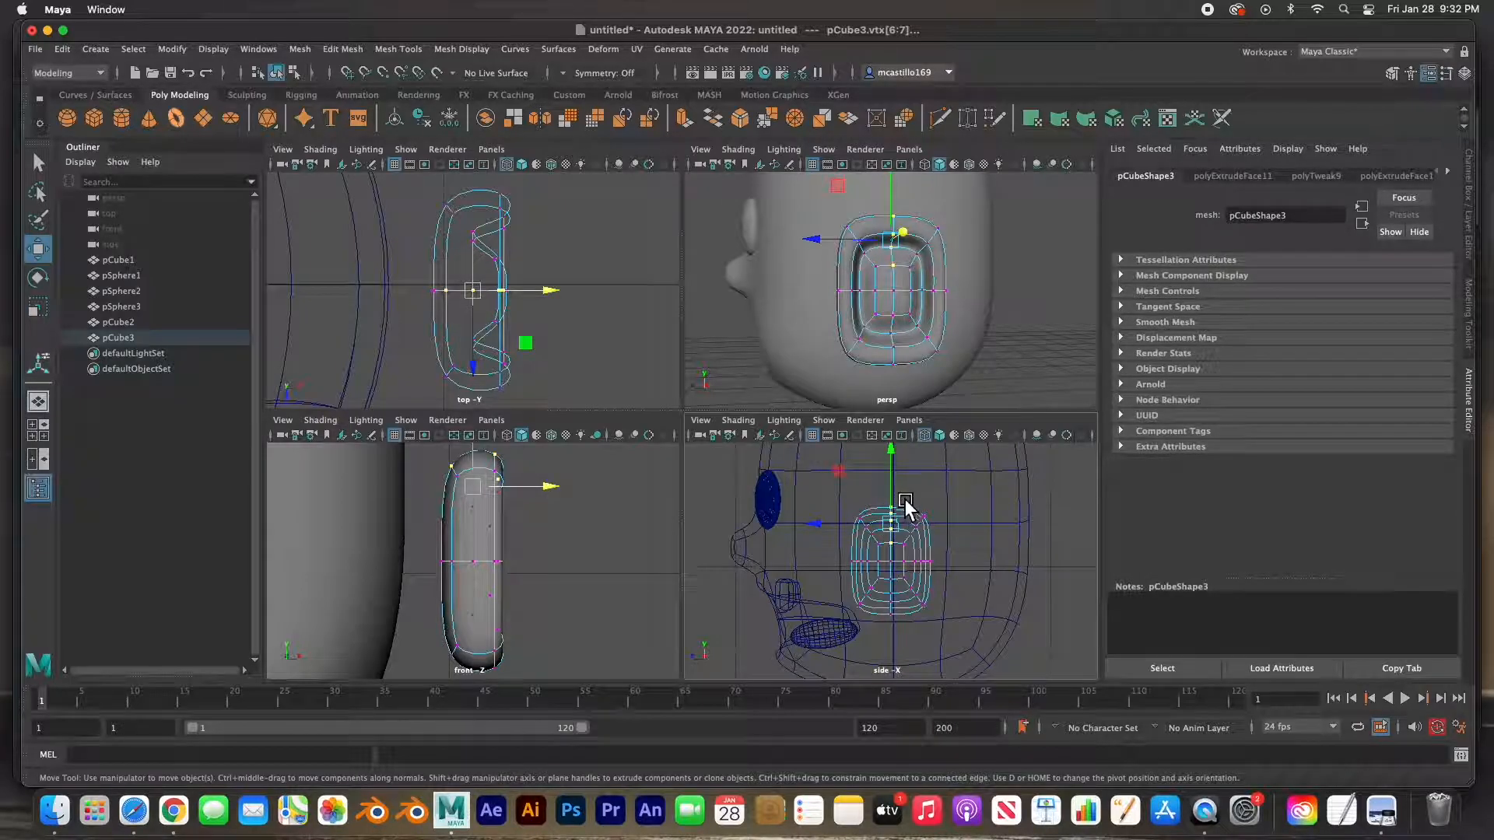
drag(894, 501, 894, 482)
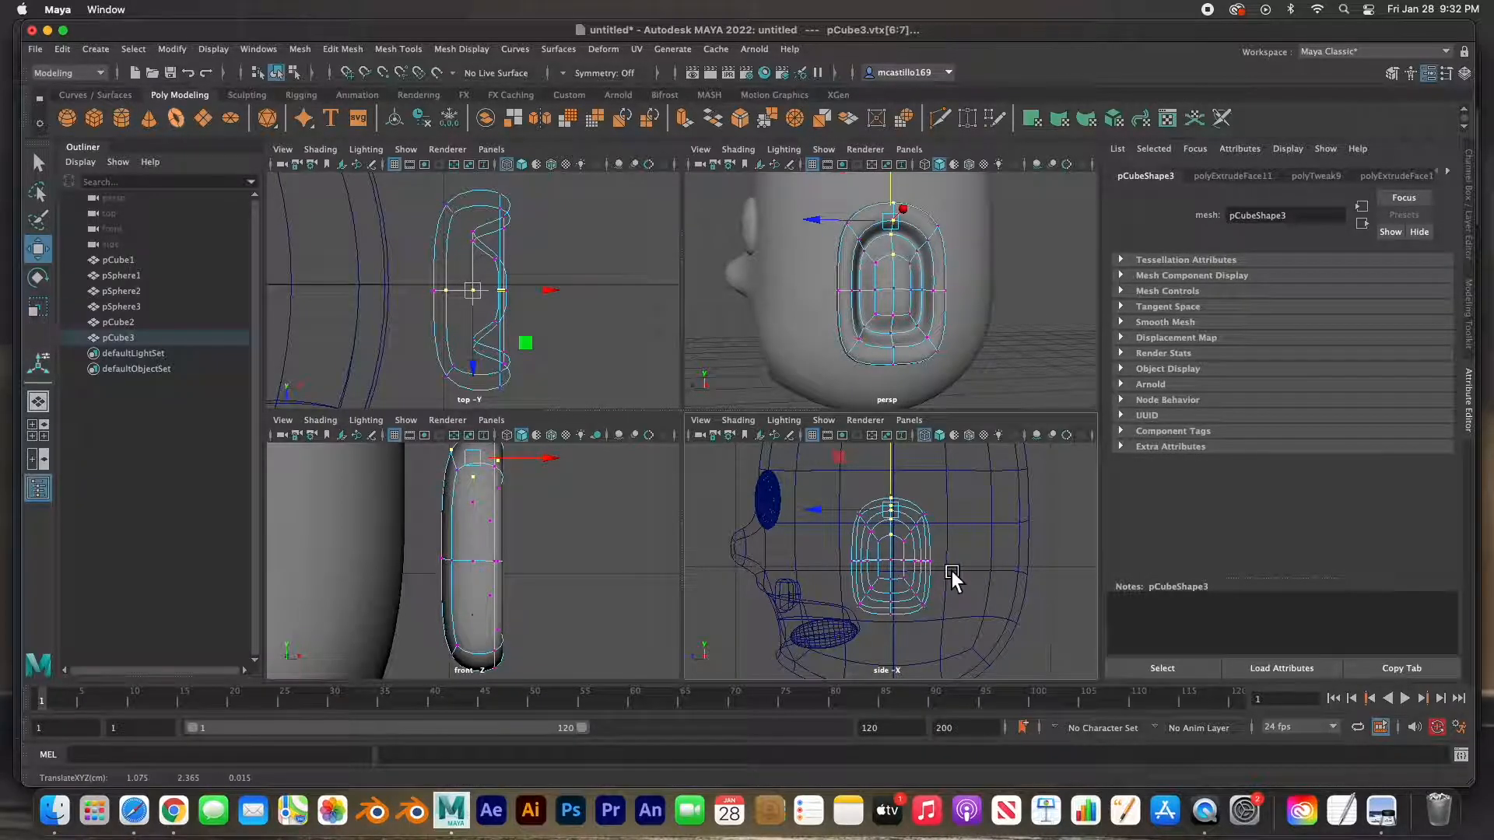
- Reshape the ear's side outline by pulling the rear middle and bottom vertices outward and pushing the front middle vertices inward
drag(948, 552, 868, 563)
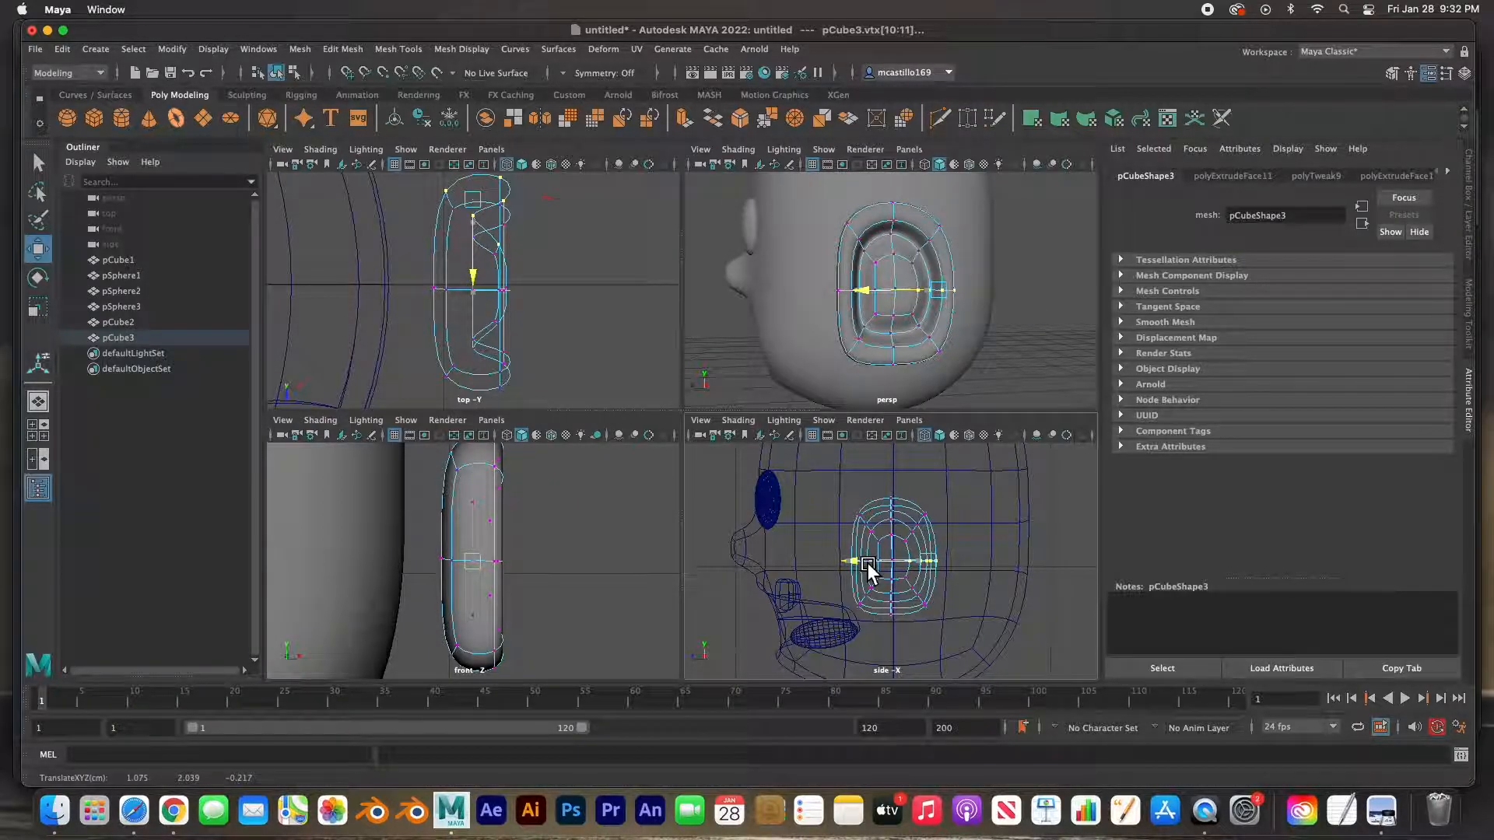
drag(907, 637, 890, 575)
drag(900, 638, 889, 570)
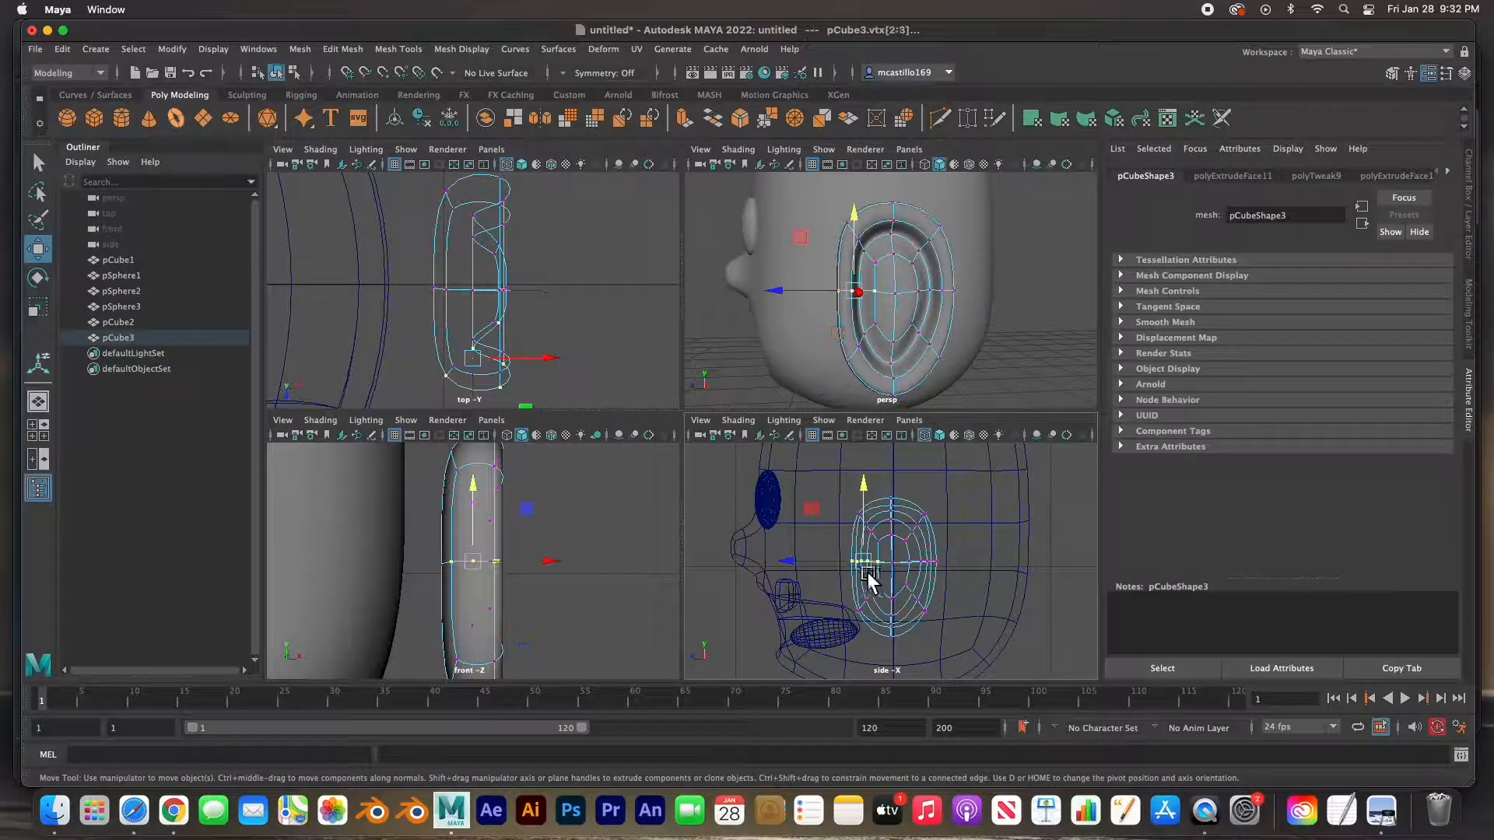
drag(792, 565, 801, 567)
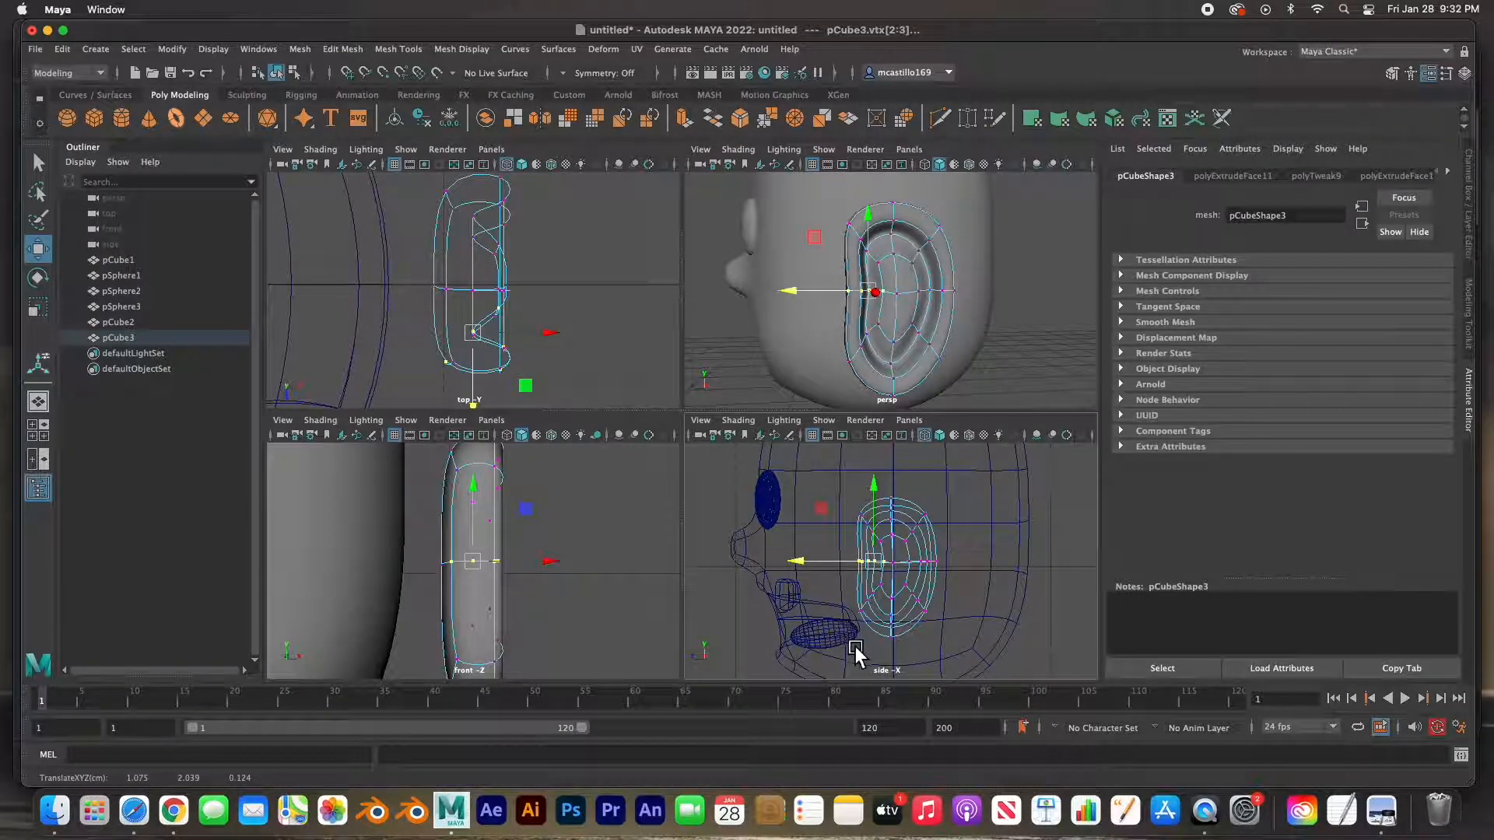
drag(890, 579, 811, 606)
- Adjust individual rim vertices on the ear's outer side in depth to give the rim a curved, uneven profile
alt+drag(965, 366, 864, 330)
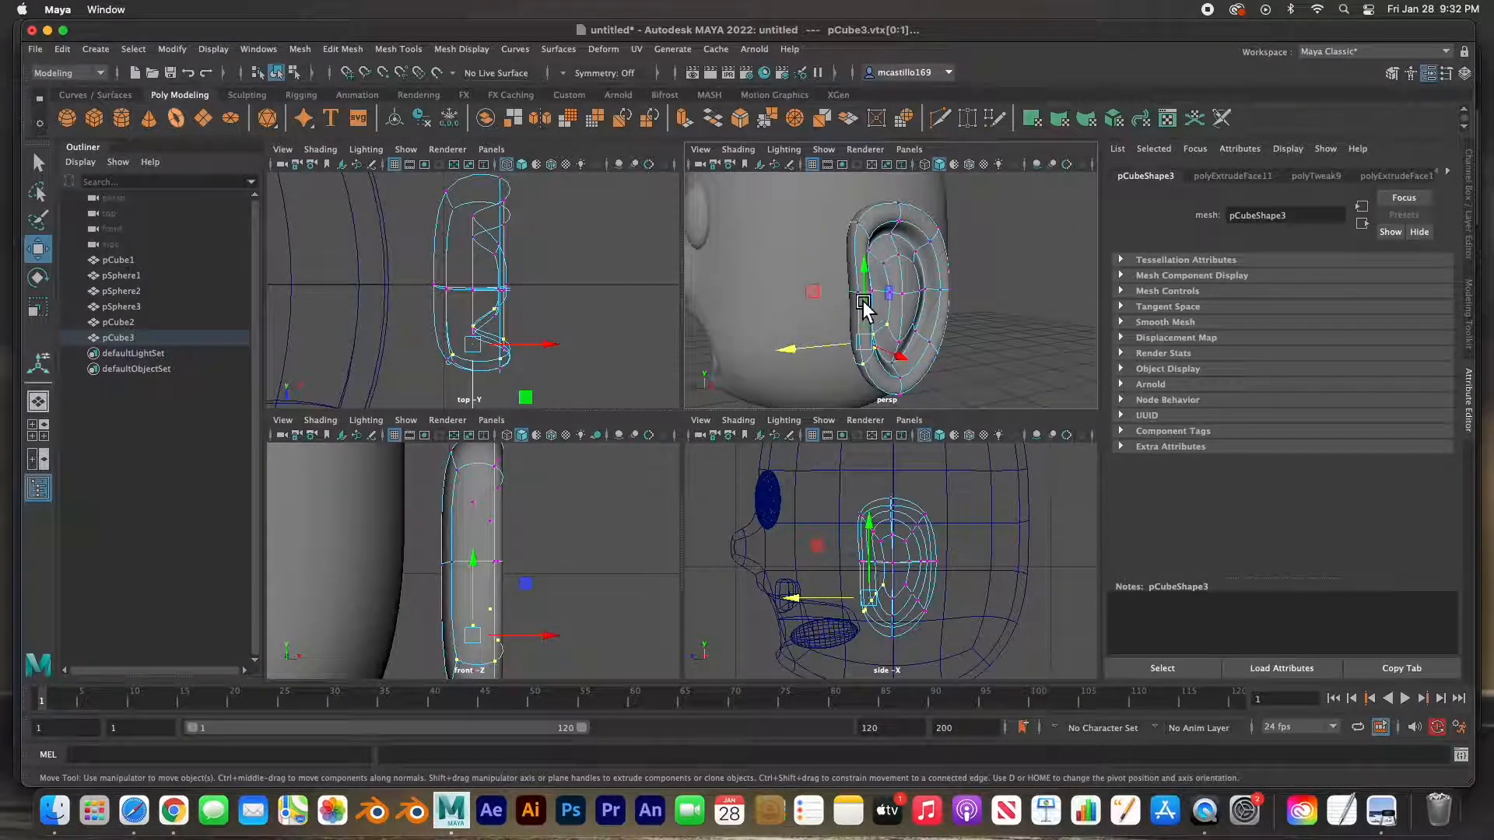
scroll(843, 576, up, 4)
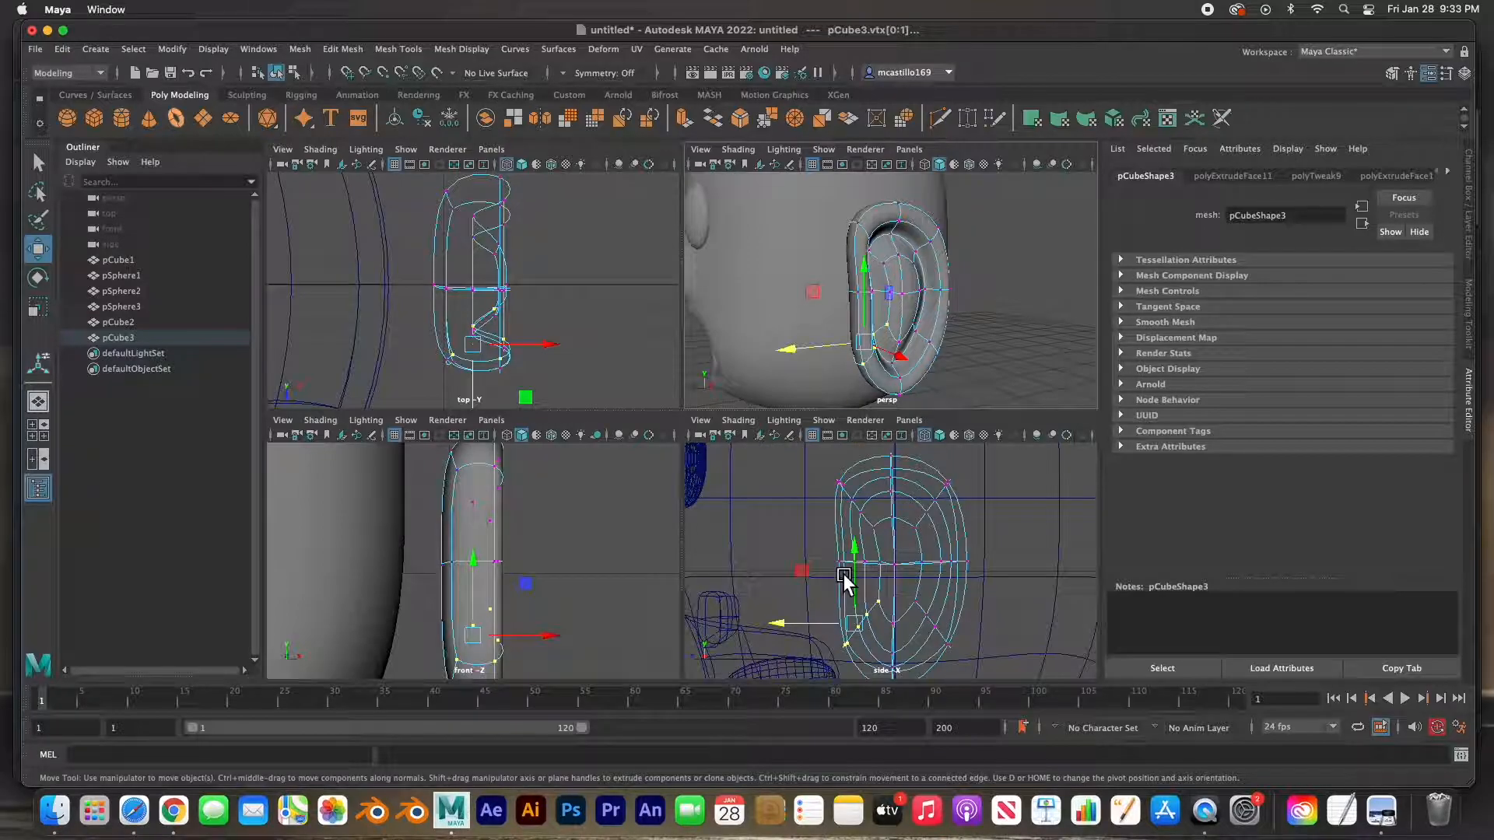
click(858, 295)
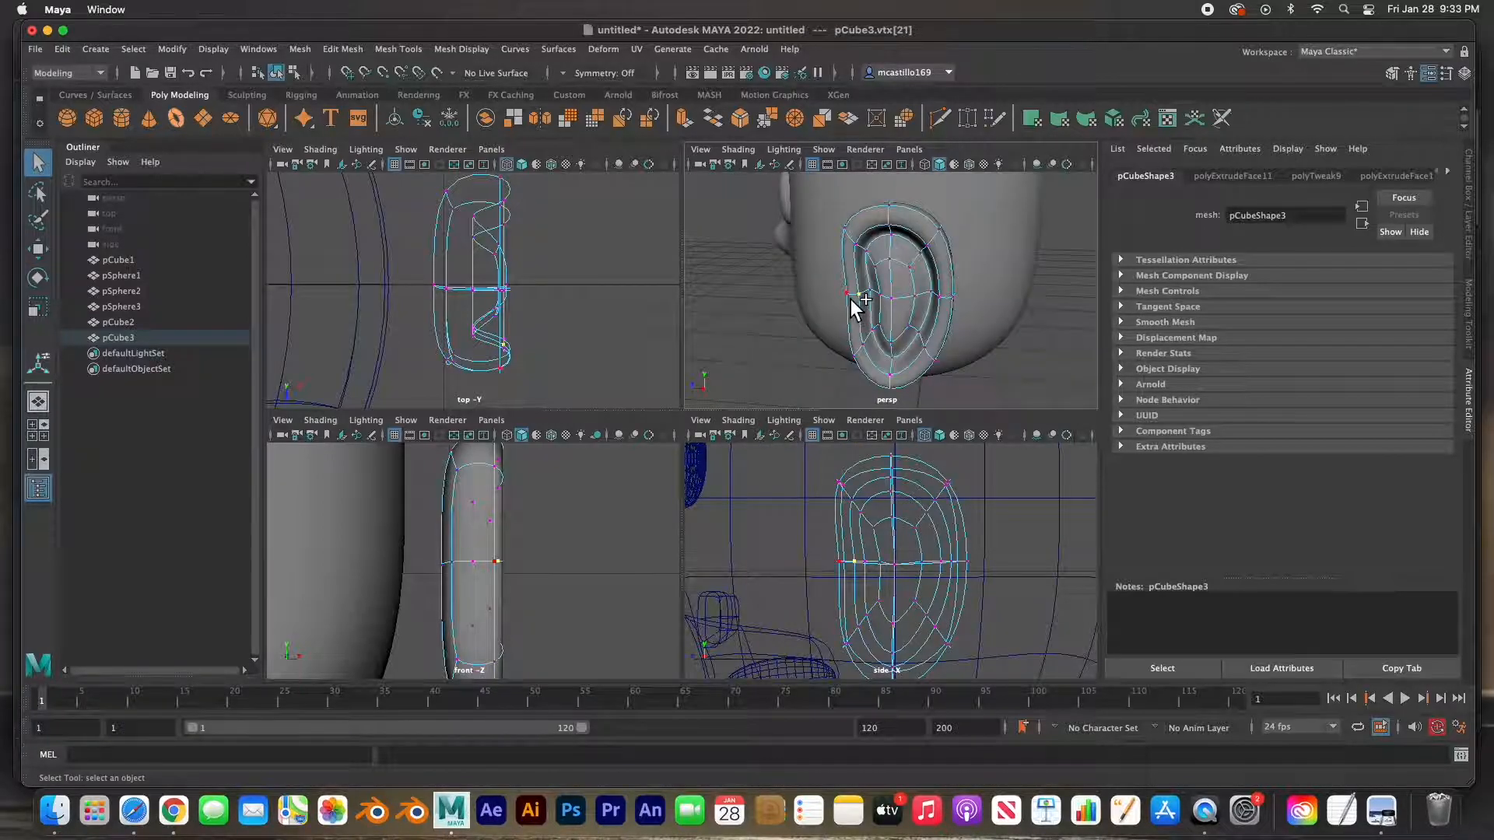
shift+click(847, 294)
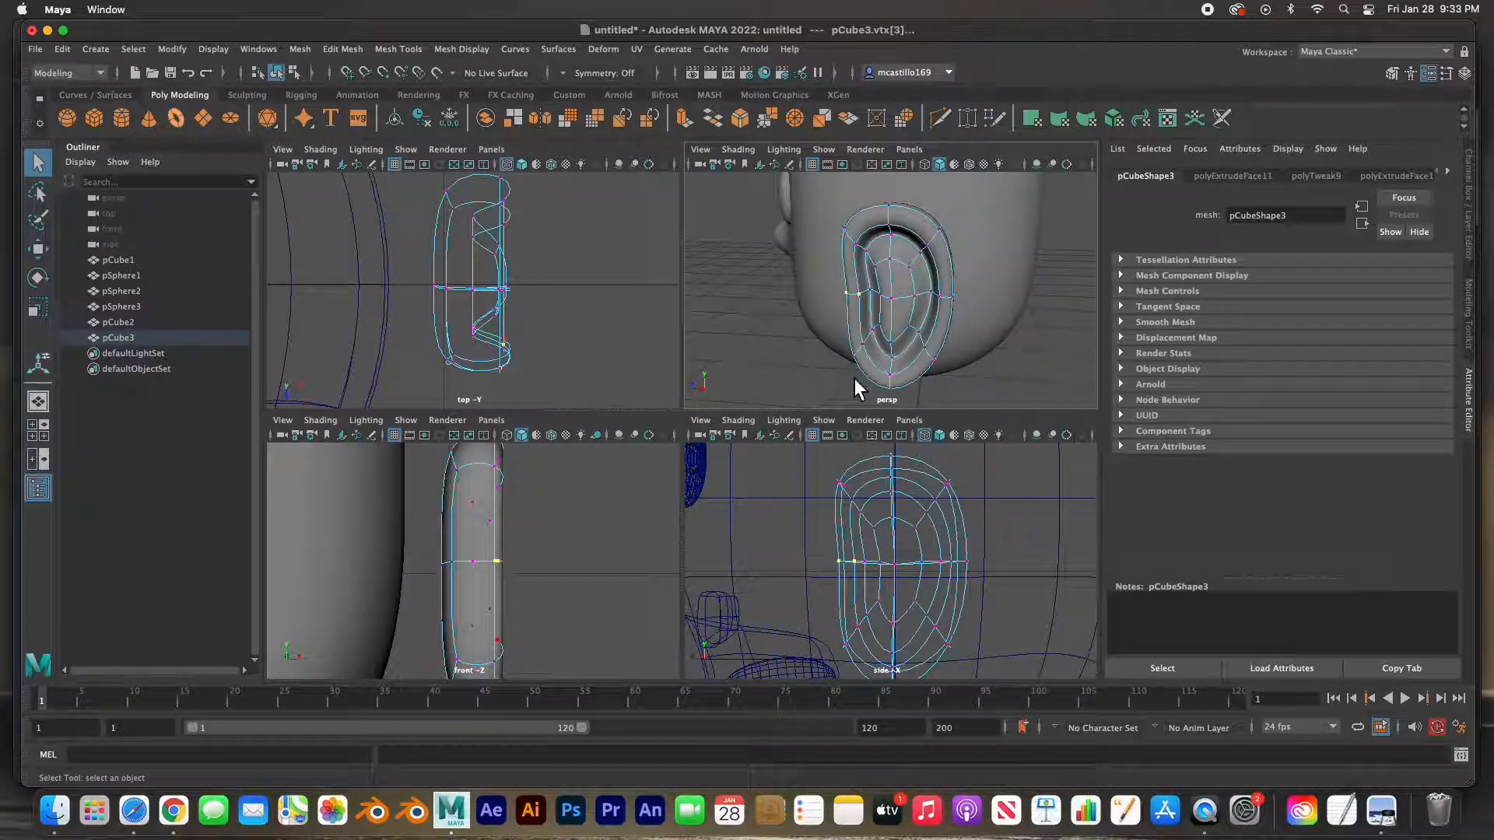
alt+drag(819, 325, 989, 317)
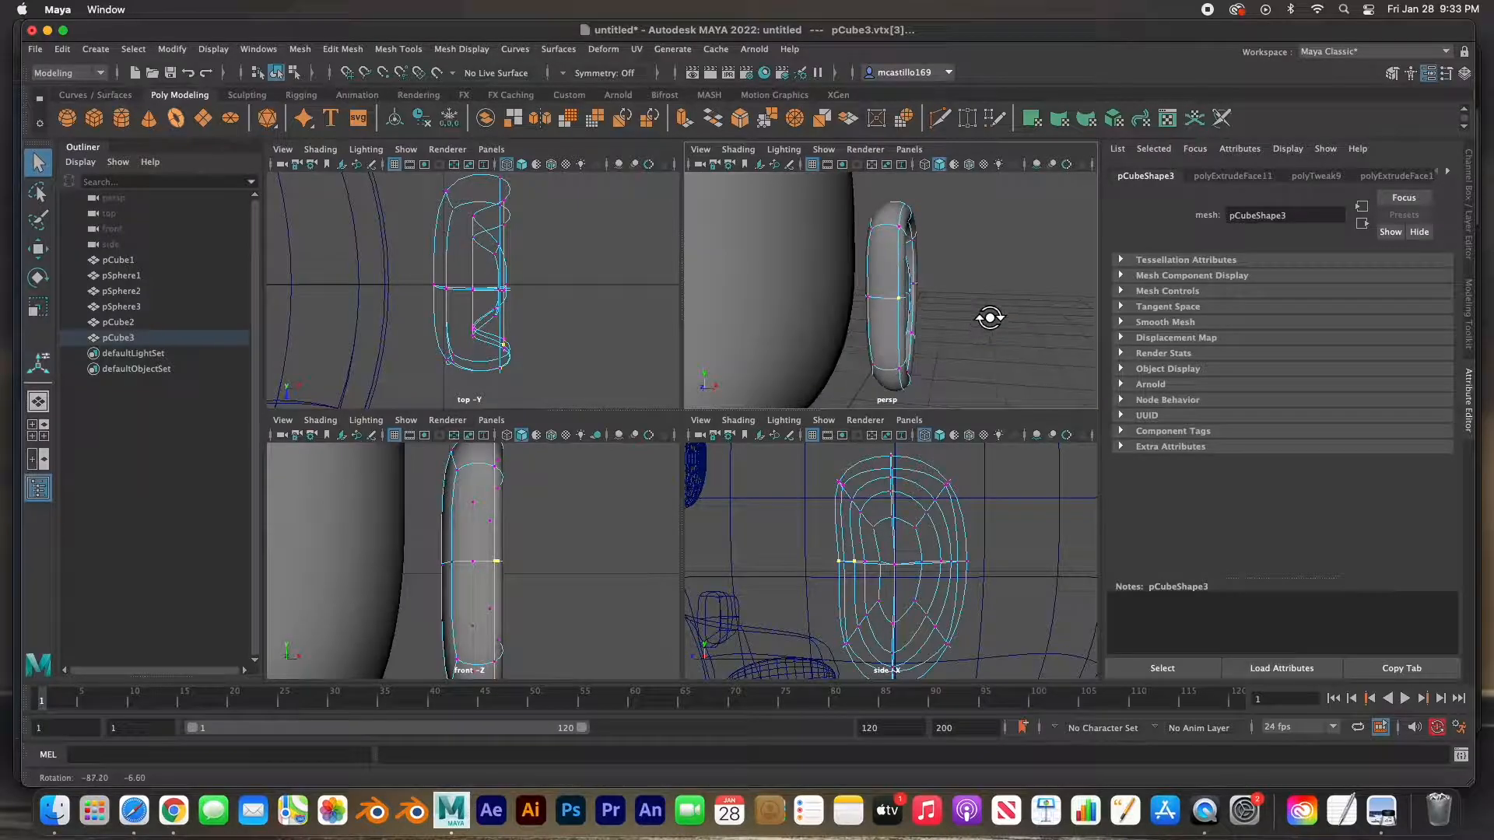
key(w)
drag(985, 309, 880, 268)
click(882, 272)
click(887, 326)
drag(887, 324, 790, 296)
click(895, 344)
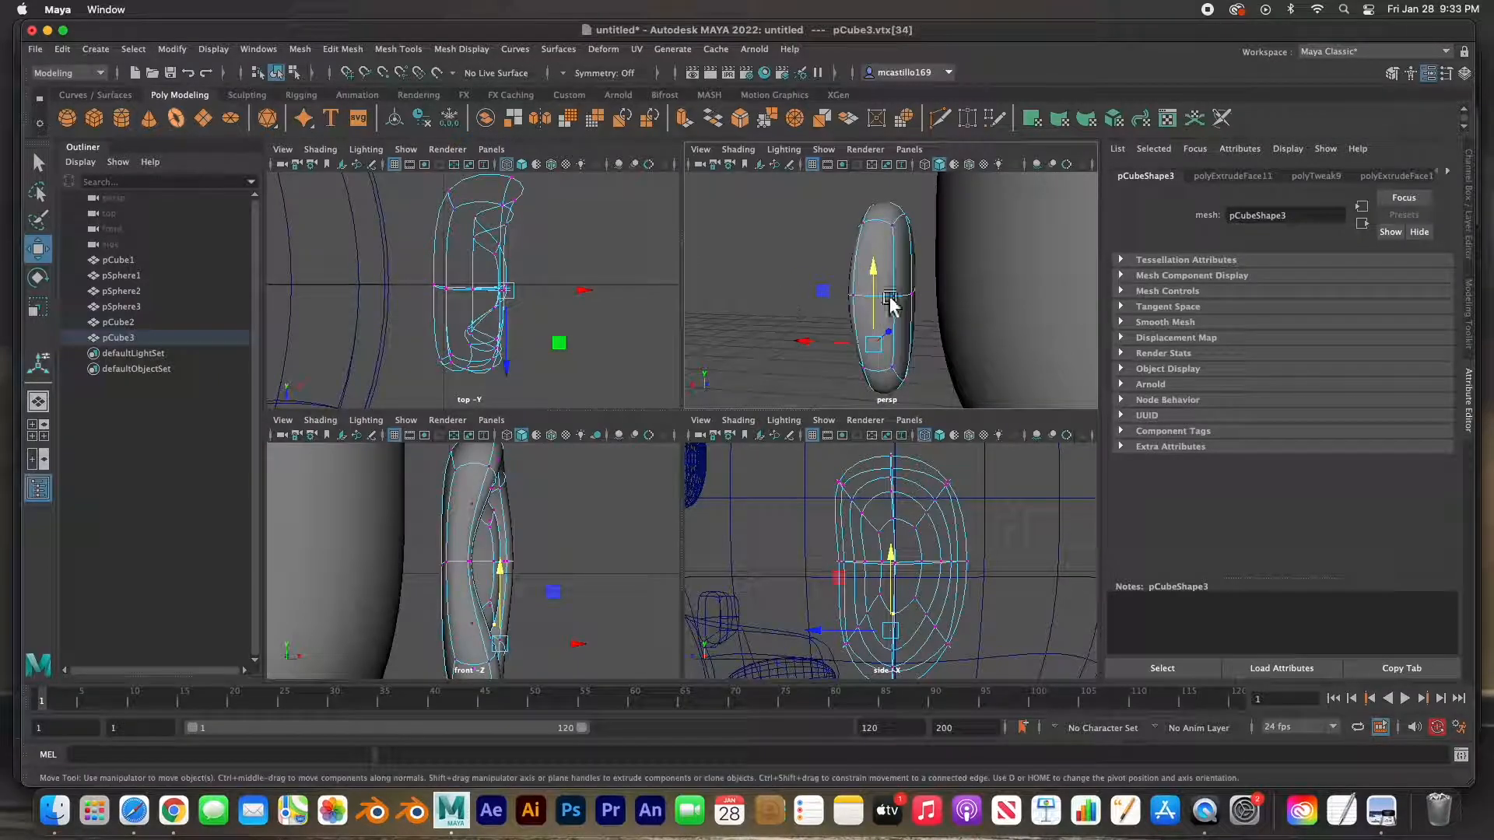
- Hide the head mesh and extrude the four faces on the ear's head-facing side, scaled down into an inset
click(1002, 311)
key(ctrl+h)
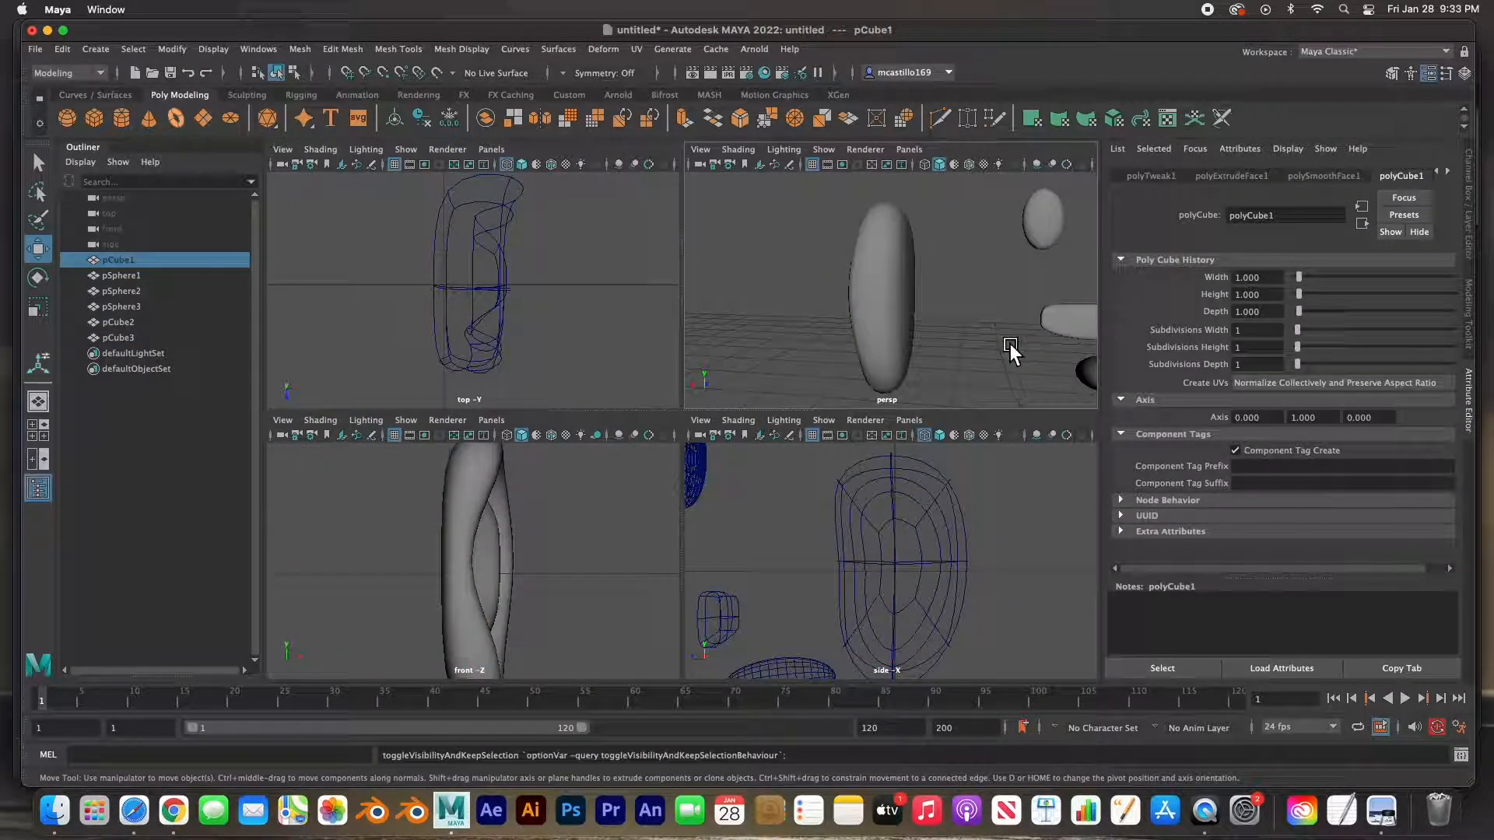
alt+drag(941, 343, 879, 339)
click(879, 334)
right_drag(877, 332, 862, 372)
click(876, 274)
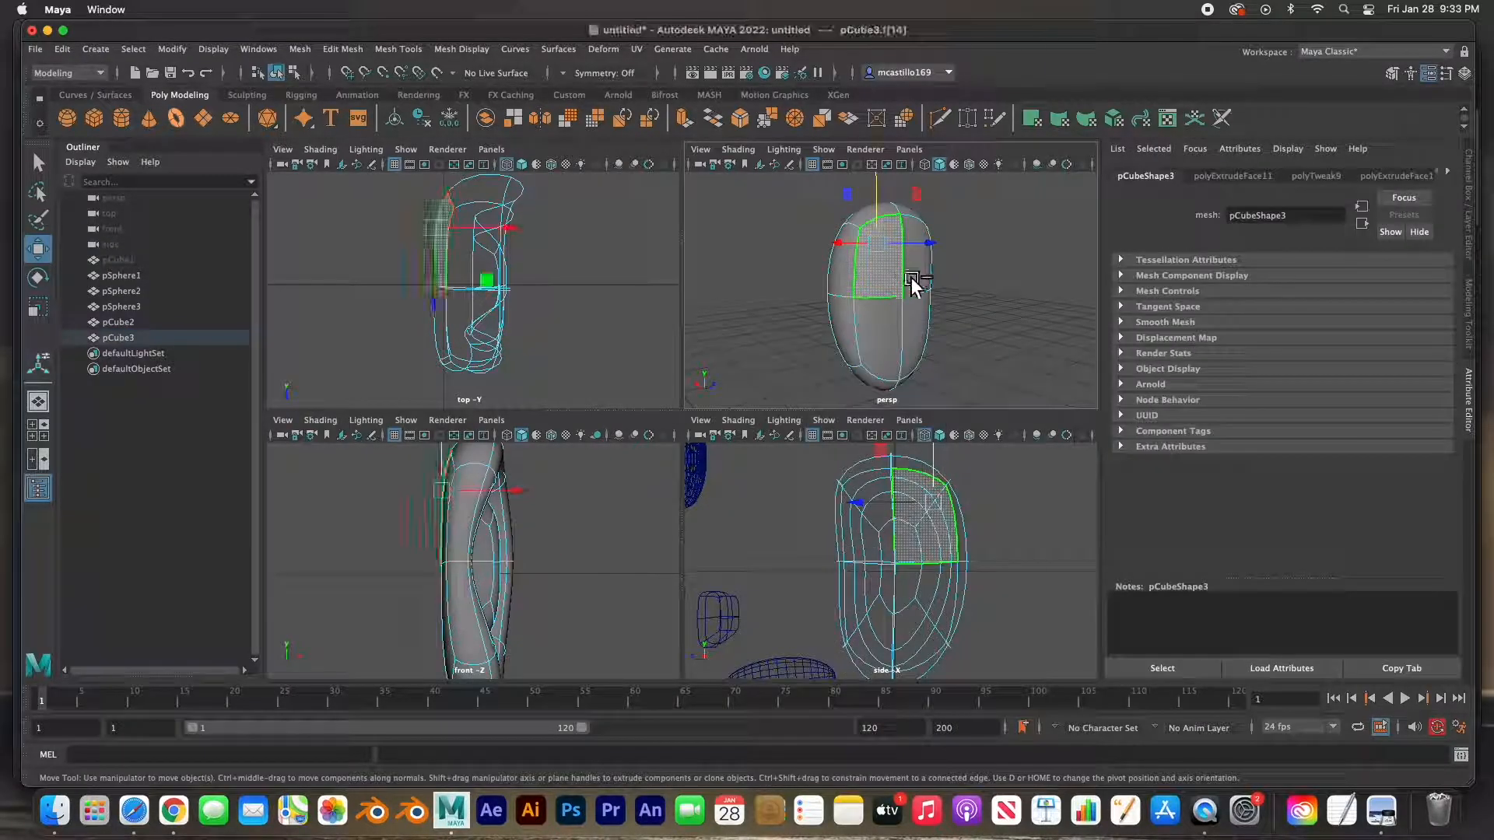
shift+click(913, 282)
shift+click(900, 335)
shift+click(925, 336)
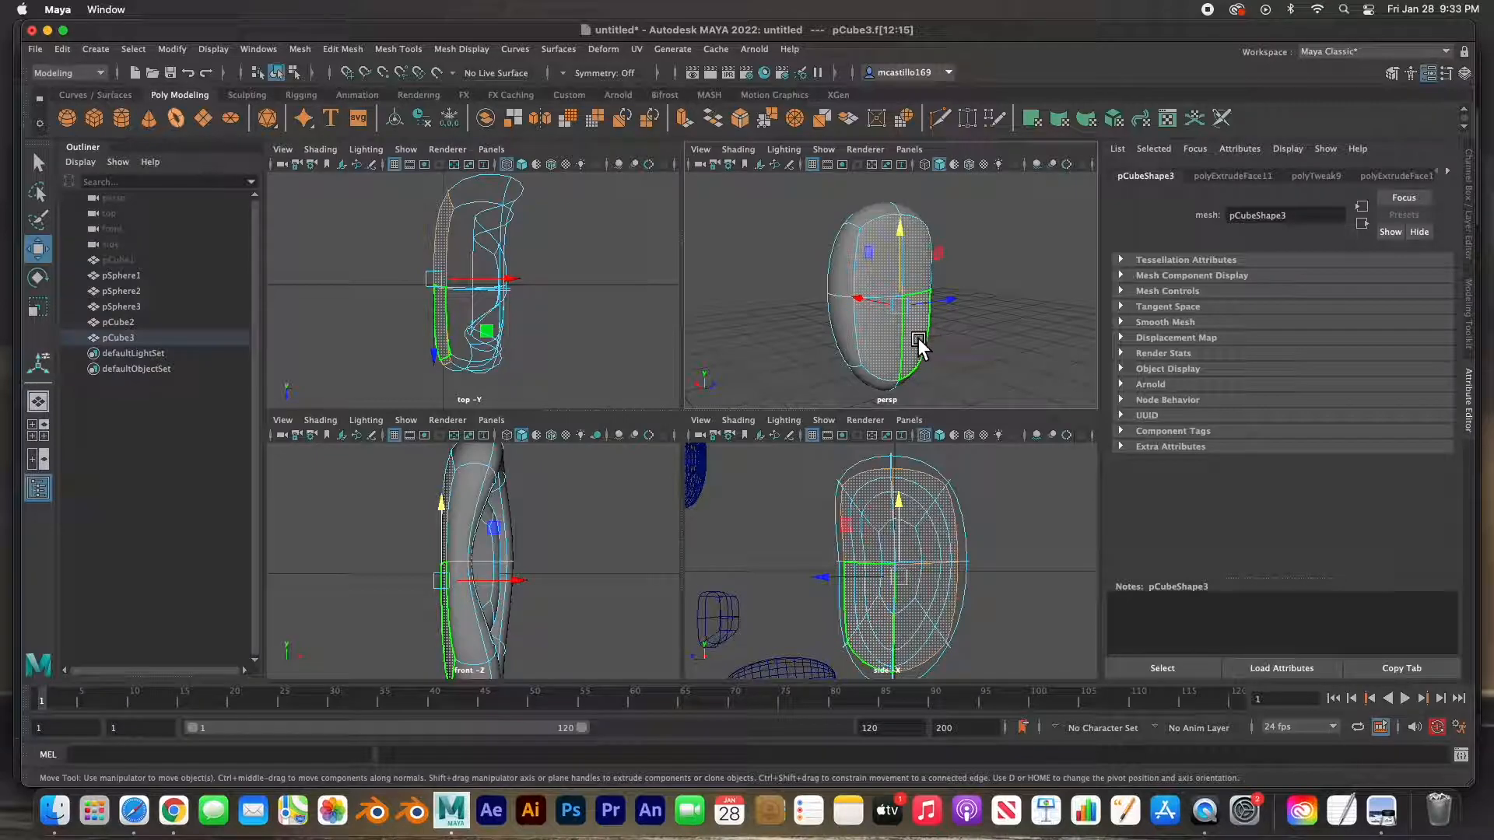
key(r)
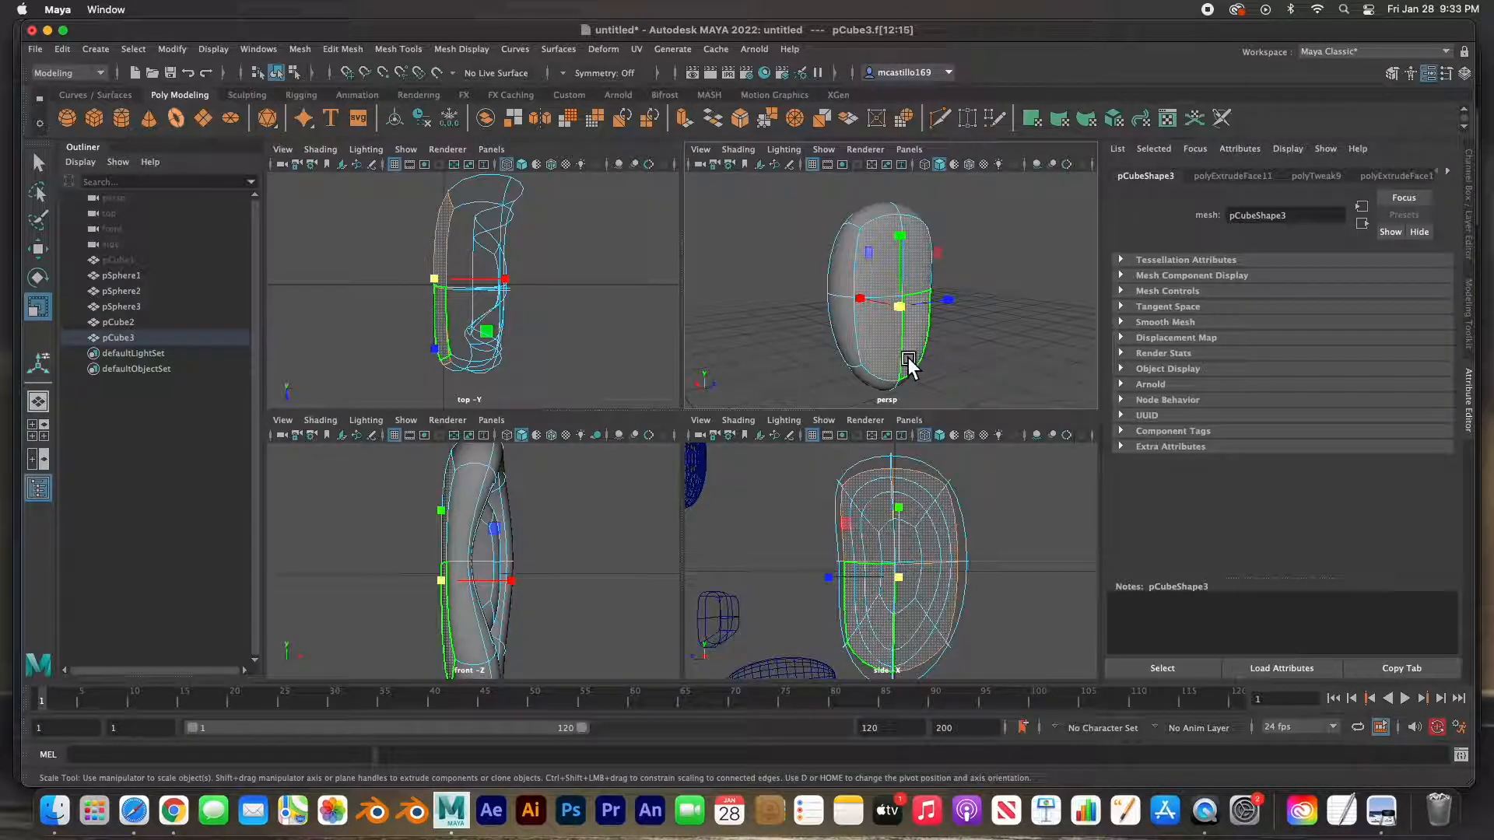
mouse_move(908, 310)
mouse_down()
mouse_move(864, 312)
mouse_move(933, 323)
mouse_move(908, 322)
mouse_up()
key(ctrl+e)
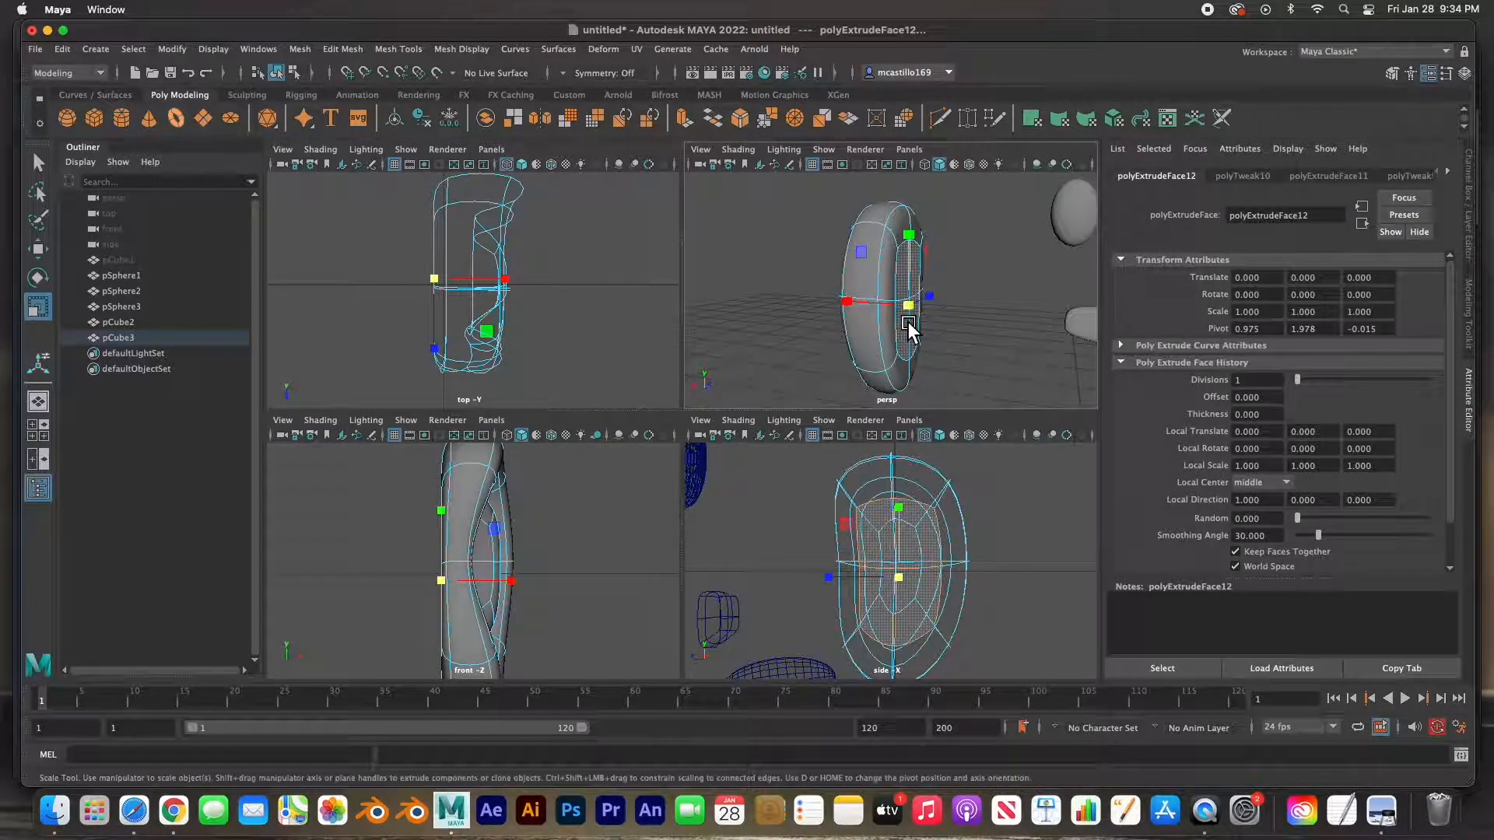
- Pull the inset faces out along X toward the head to form the ear's base, and clear the selection
key(w)
drag(848, 305, 1151, 342)
click(793, 330)
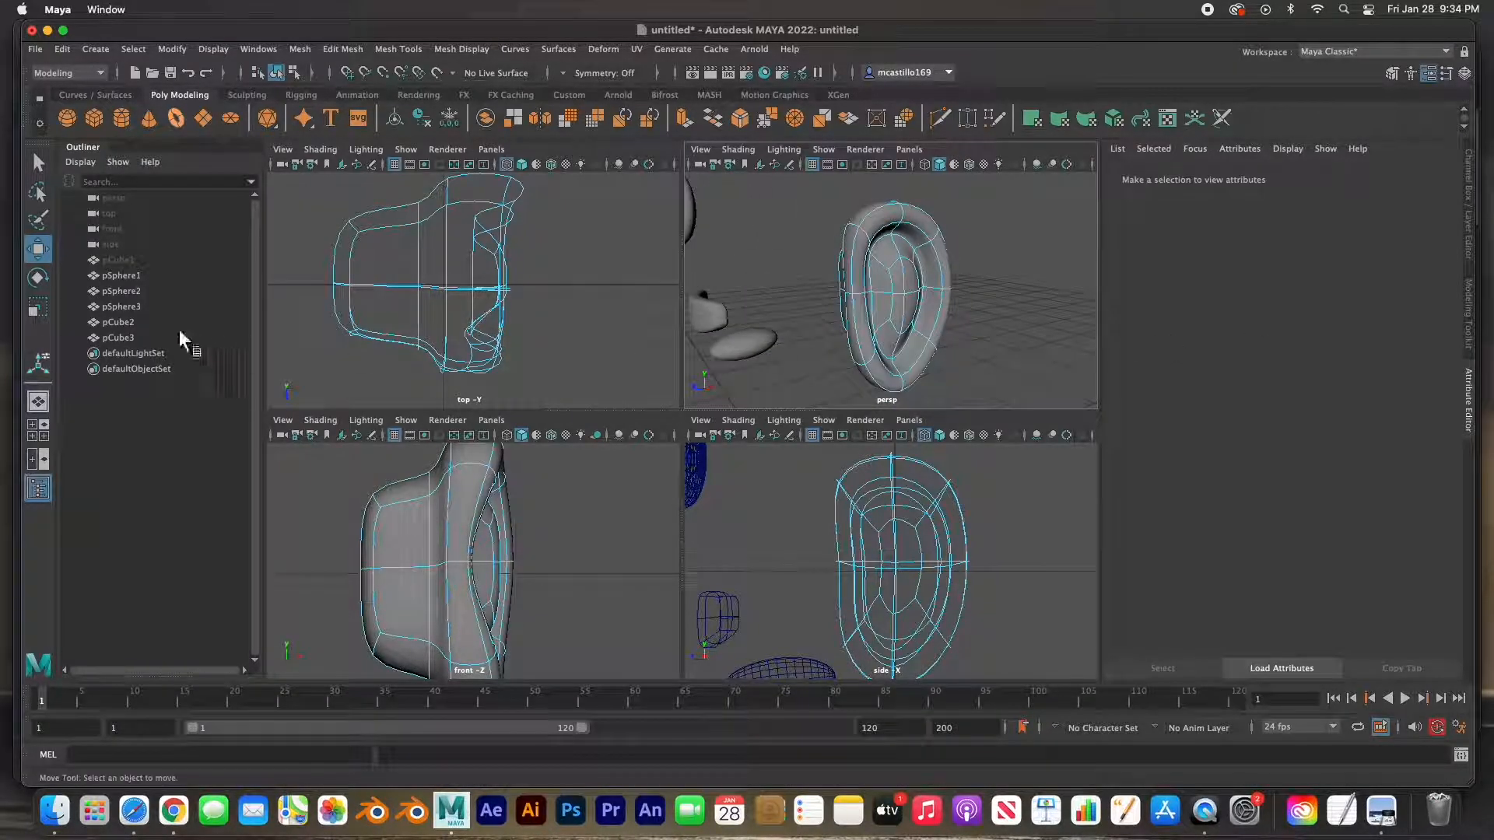
- Unhide the head mesh and move the ear inward along X so its base sinks into the side of the head
click(125, 263)
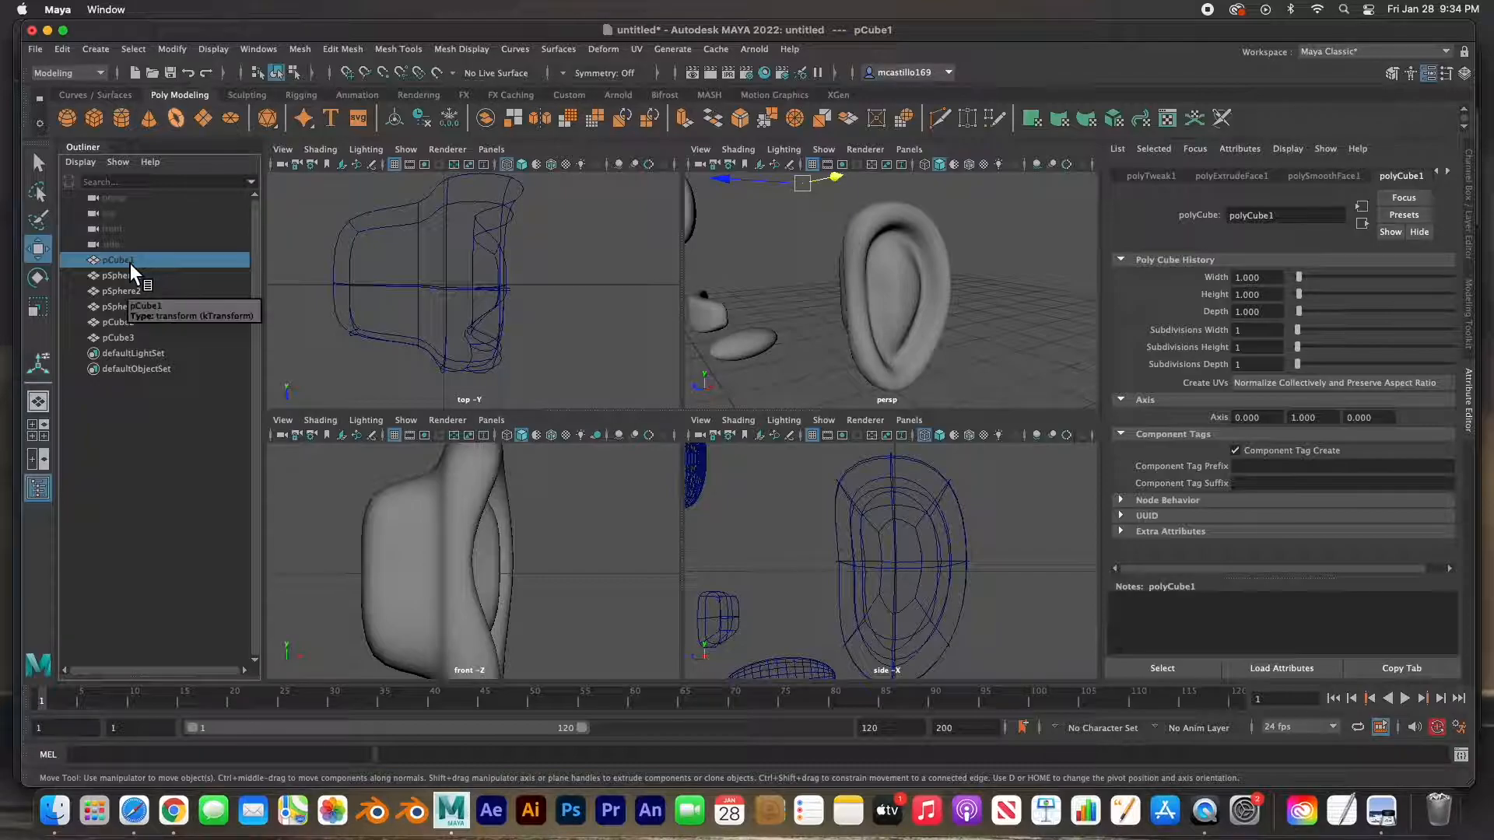
key(h)
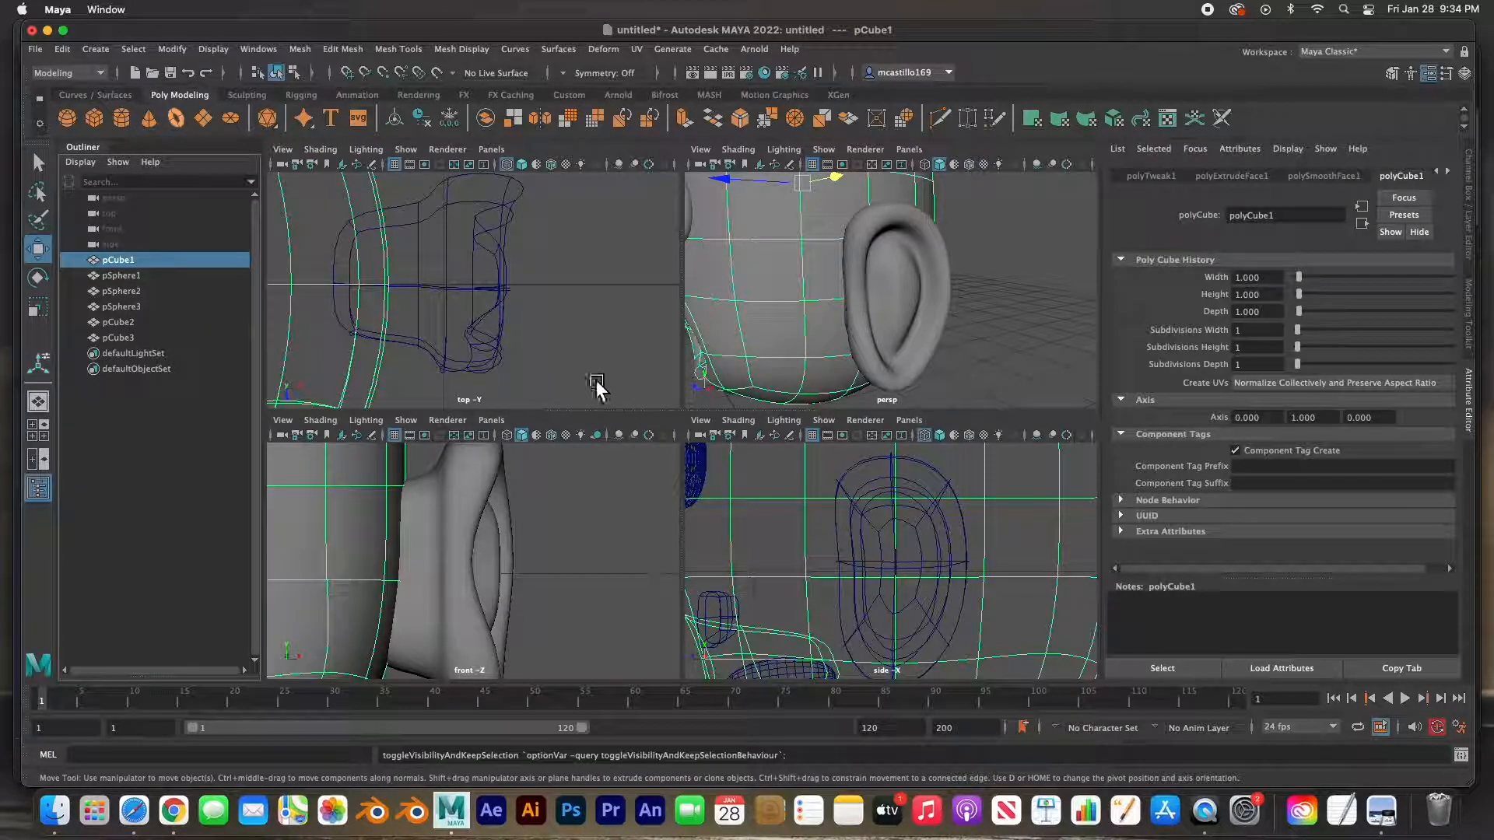
click(482, 558)
drag(553, 567, 506, 567)
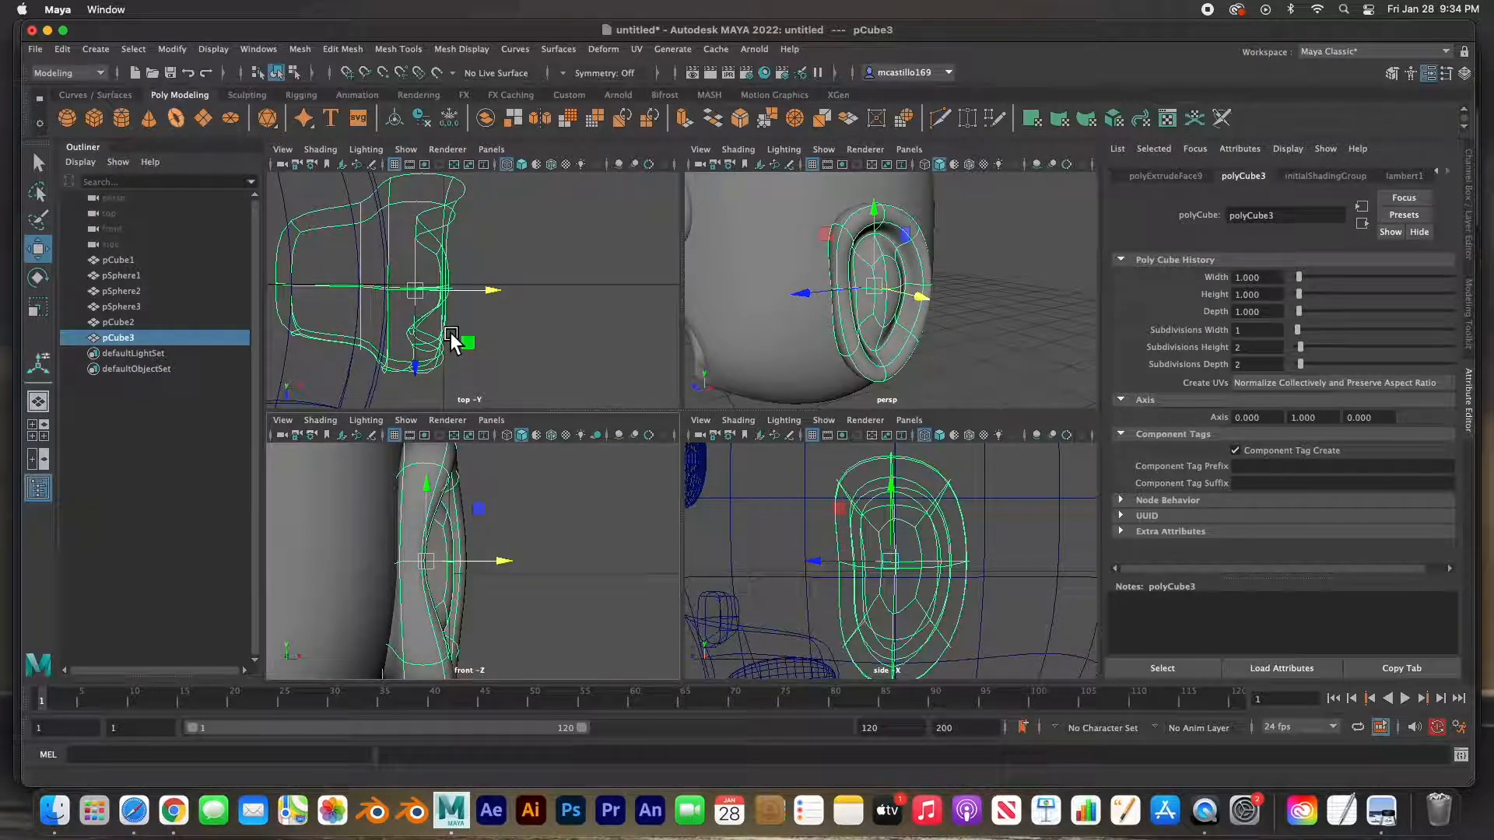
- Scale the ear shorter in height and position it against the side of the head at about X 0.894, Y 2.188
scroll(484, 360, down, 5)
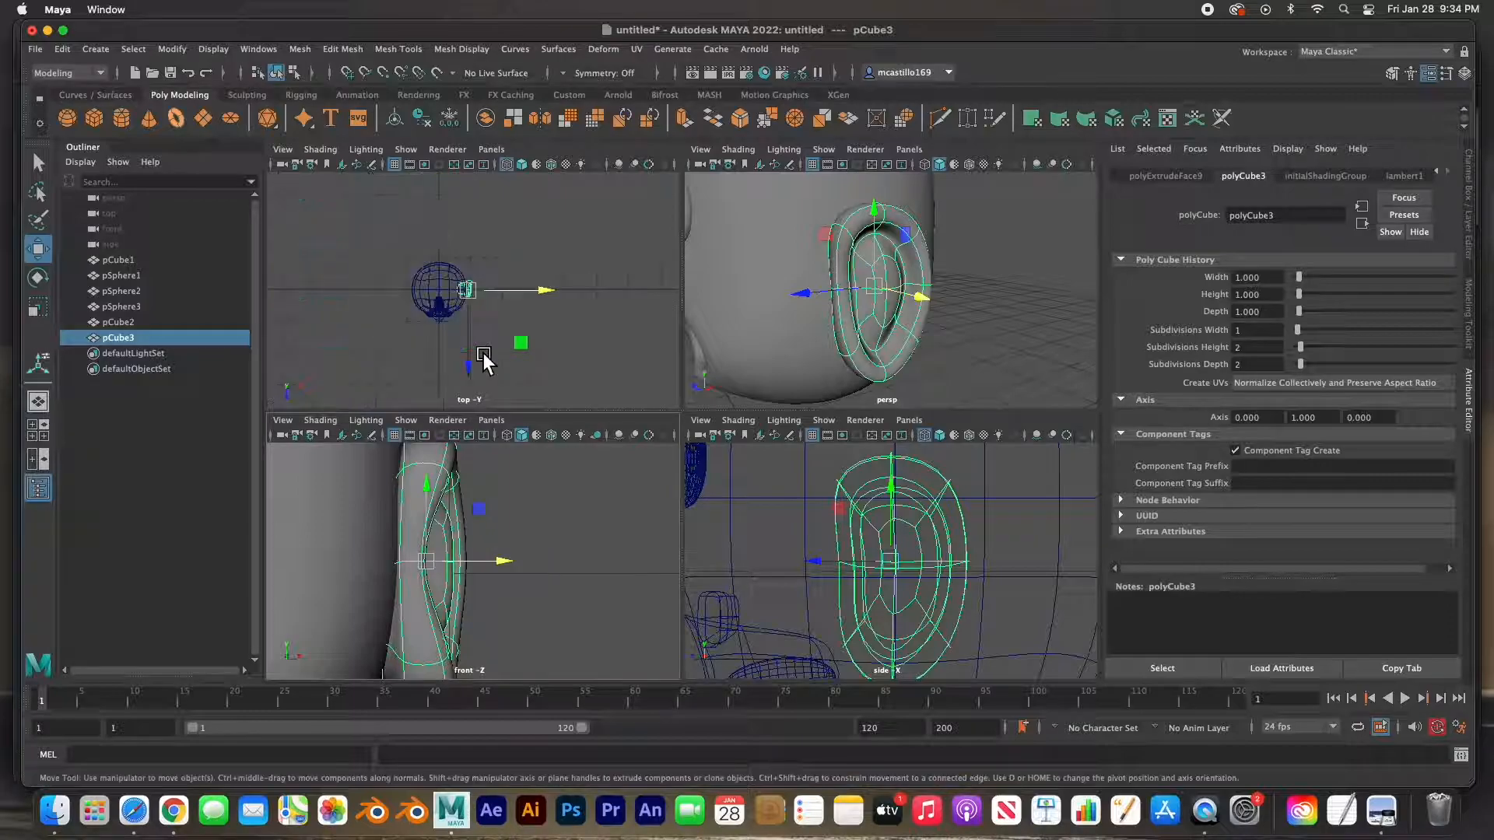
key(shift+a)
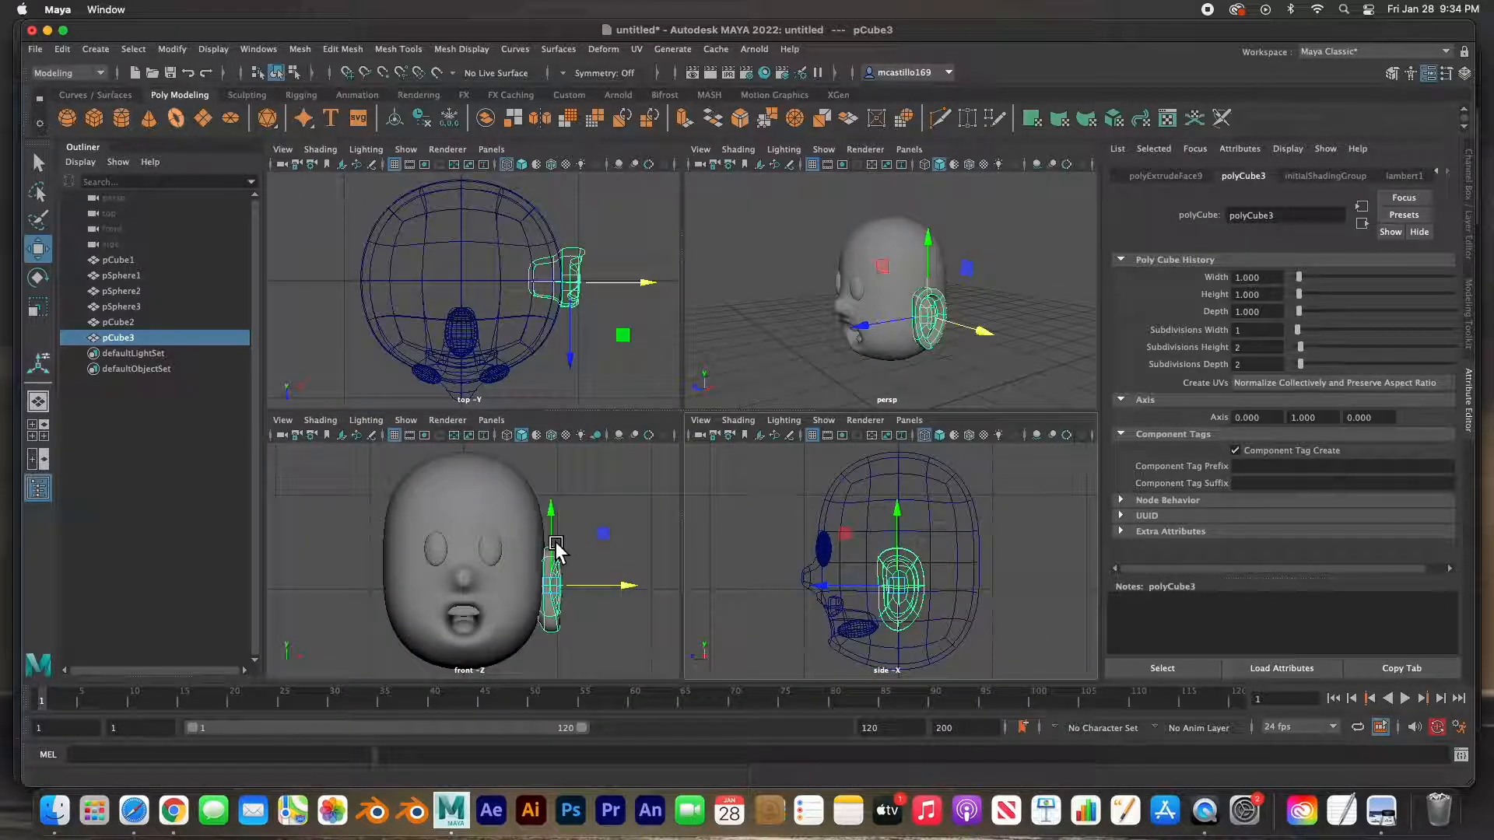
key(r)
drag(558, 592, 559, 535)
key(w)
drag(621, 578, 623, 575)
alt+drag(892, 329, 949, 357)
key(r)
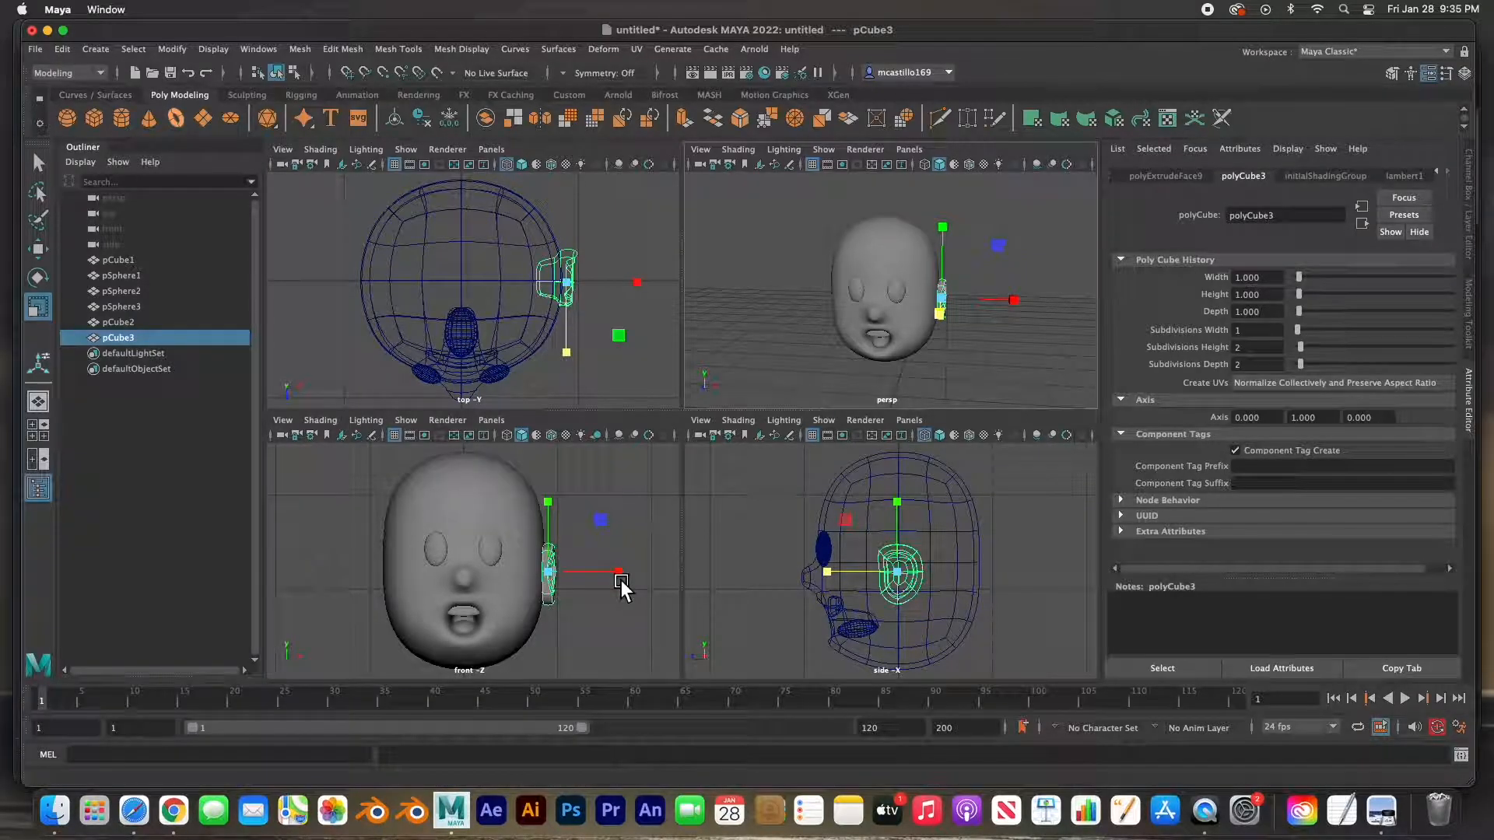
key(w)
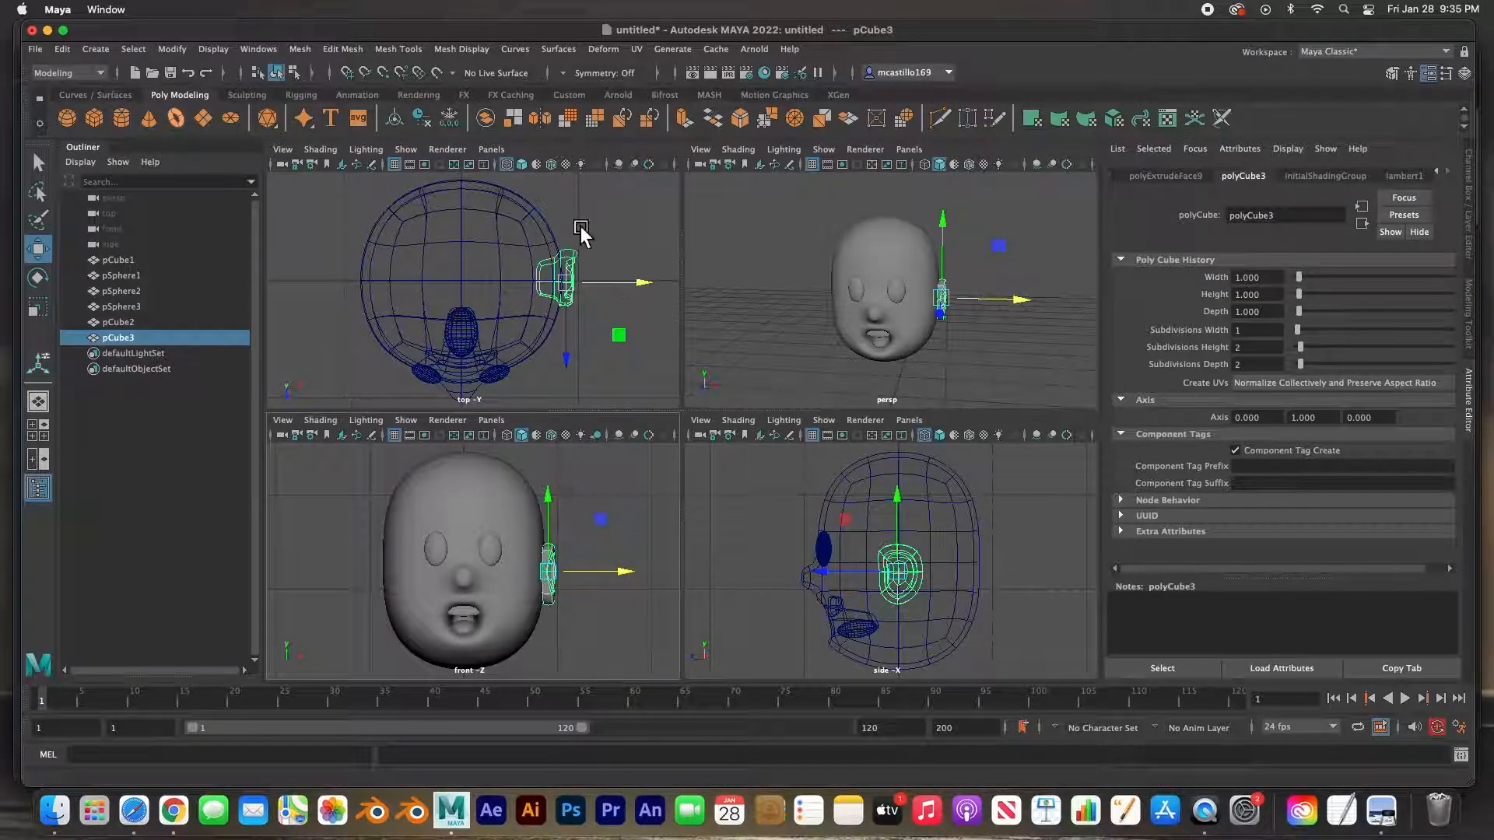
- Mirror the ear across the world X axis to the other side of the head, and clear the selection
click(544, 121)
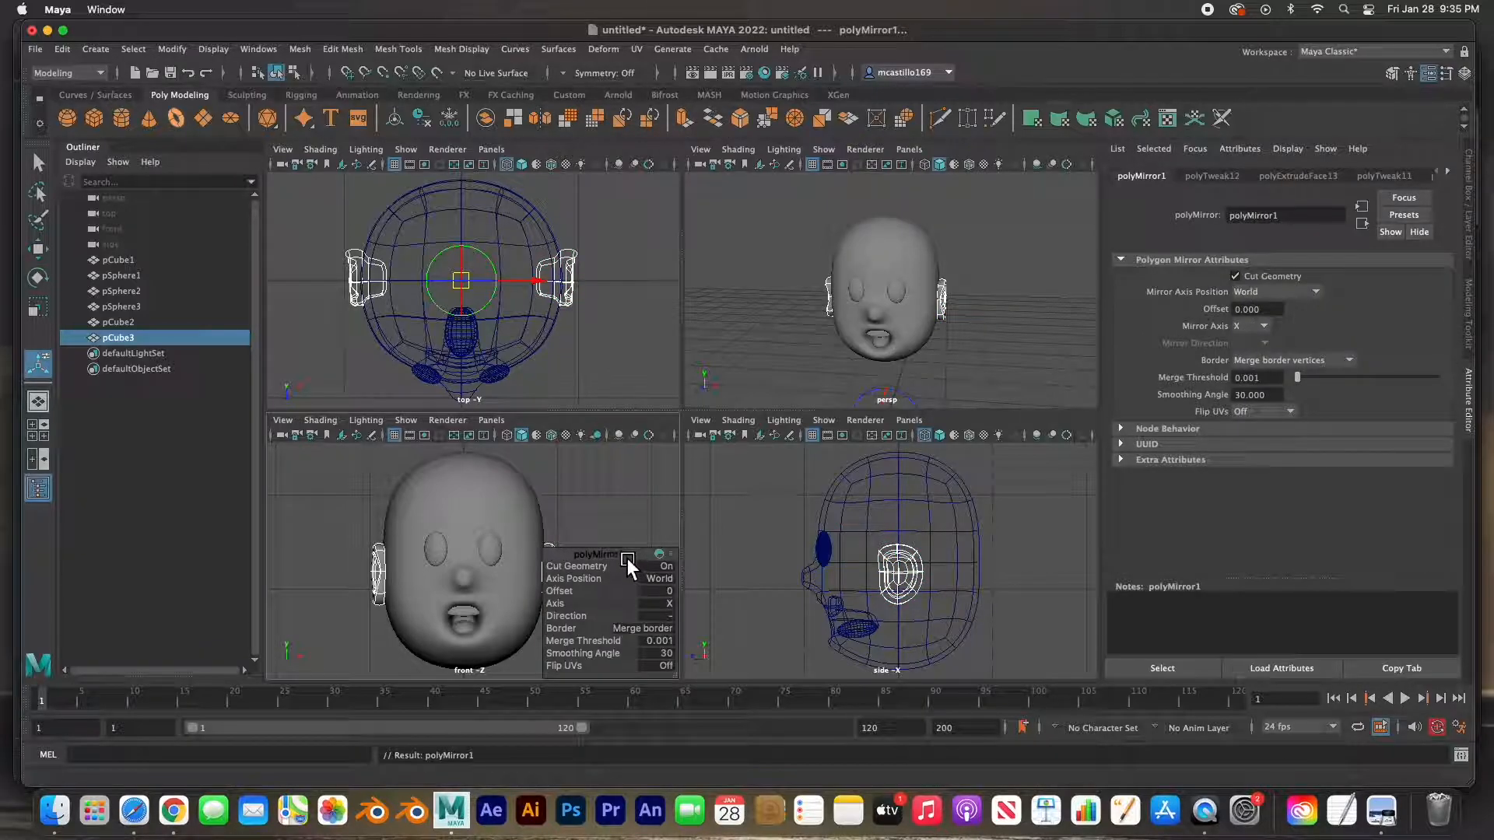
drag(627, 558, 610, 502)
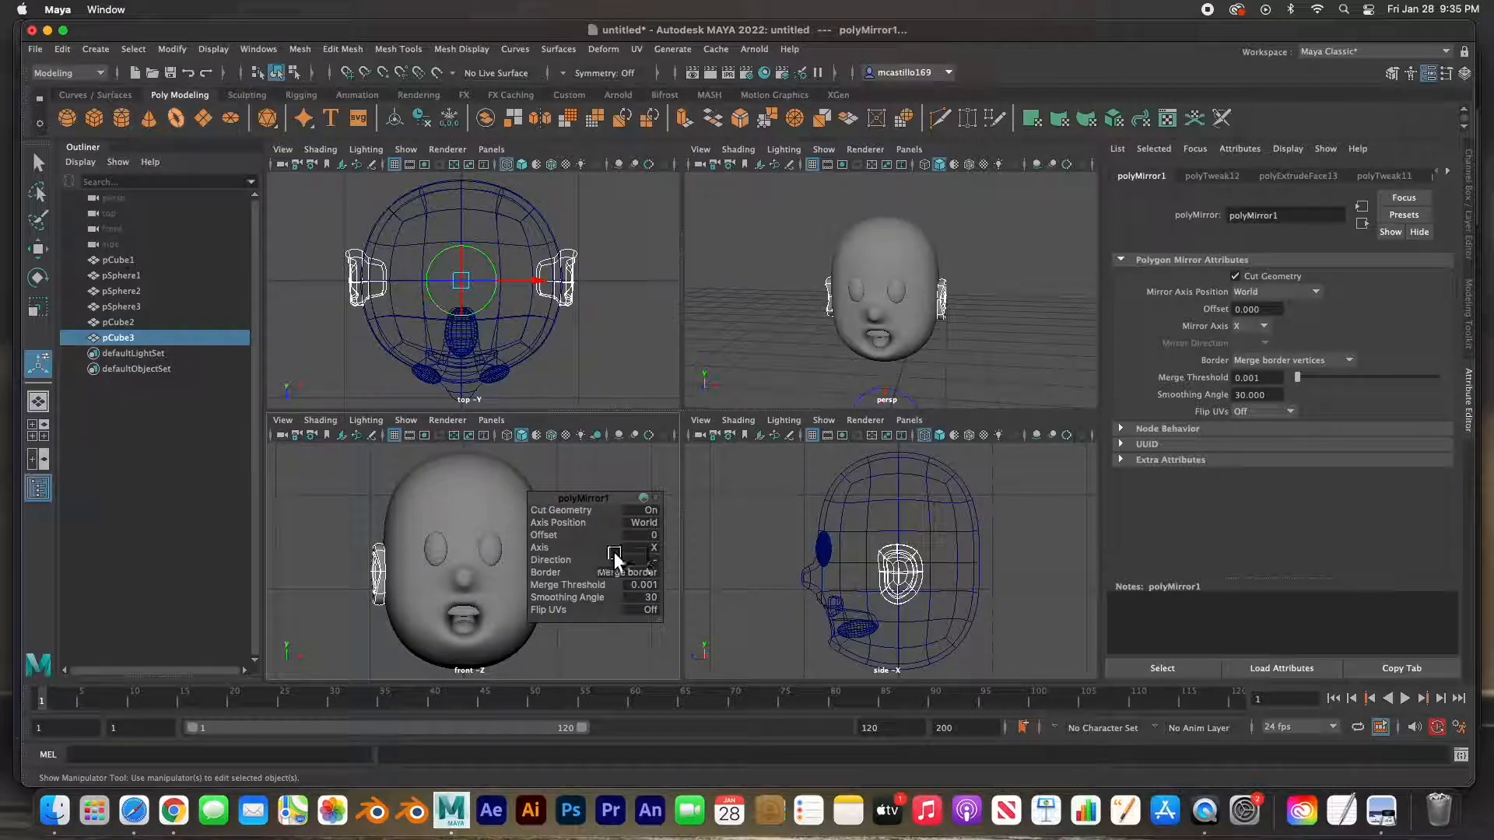
click(38, 160)
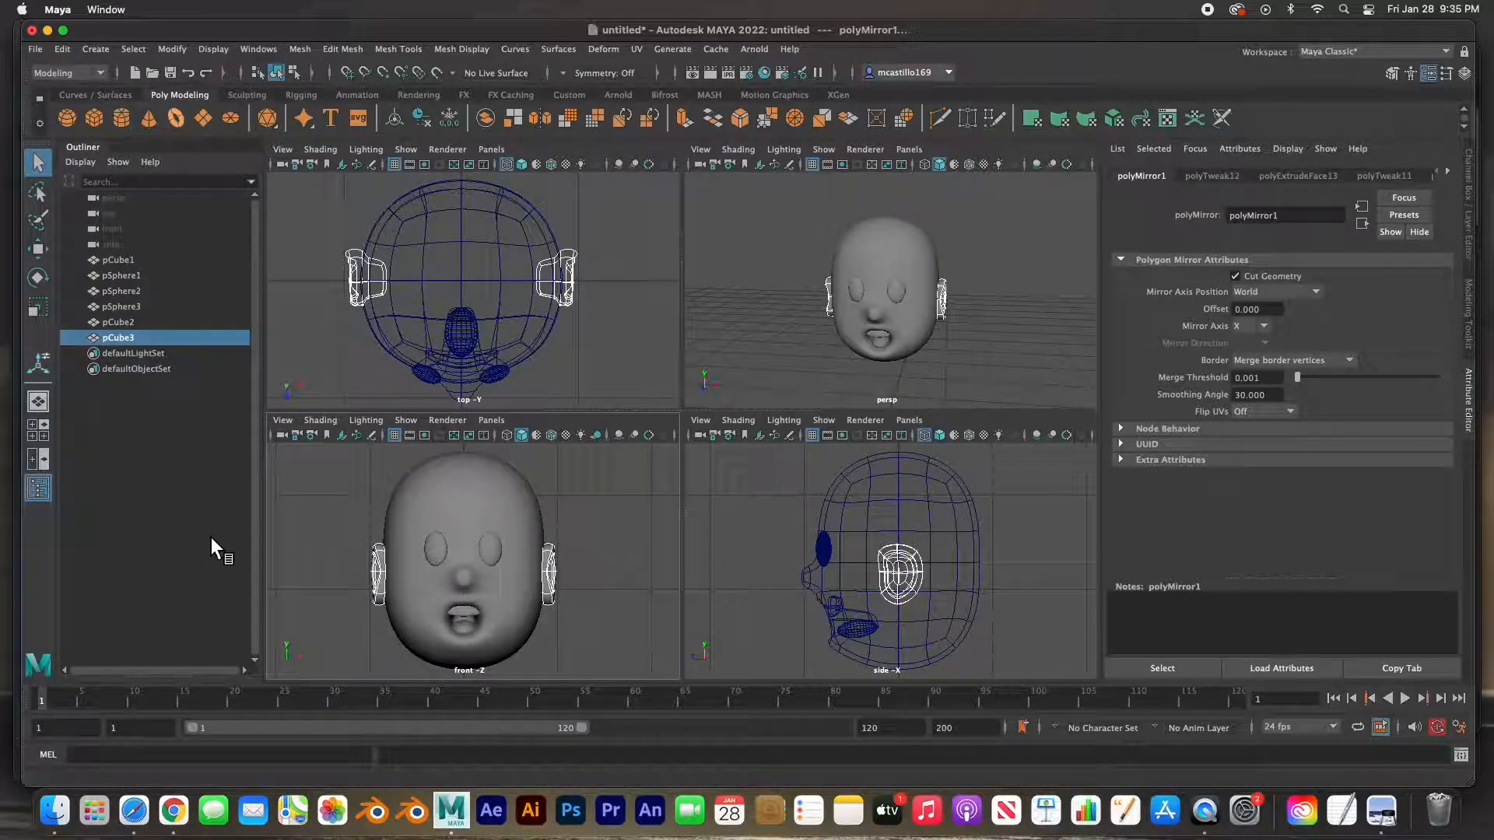
click(311, 532)
- Separate the mirrored ear mesh into two individual ears and display both with smooth mesh preview
click(557, 585)
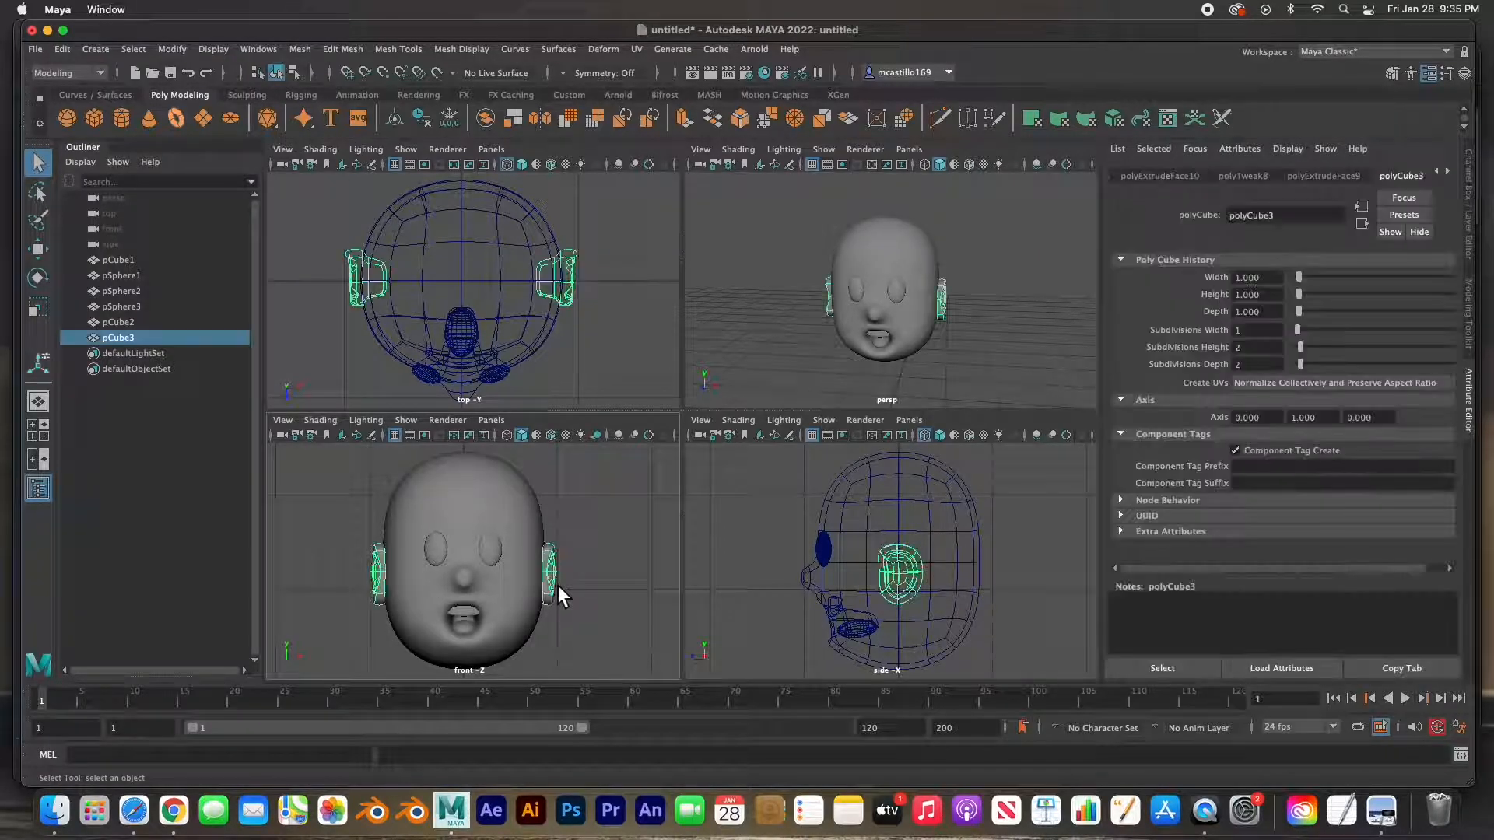
click(300, 50)
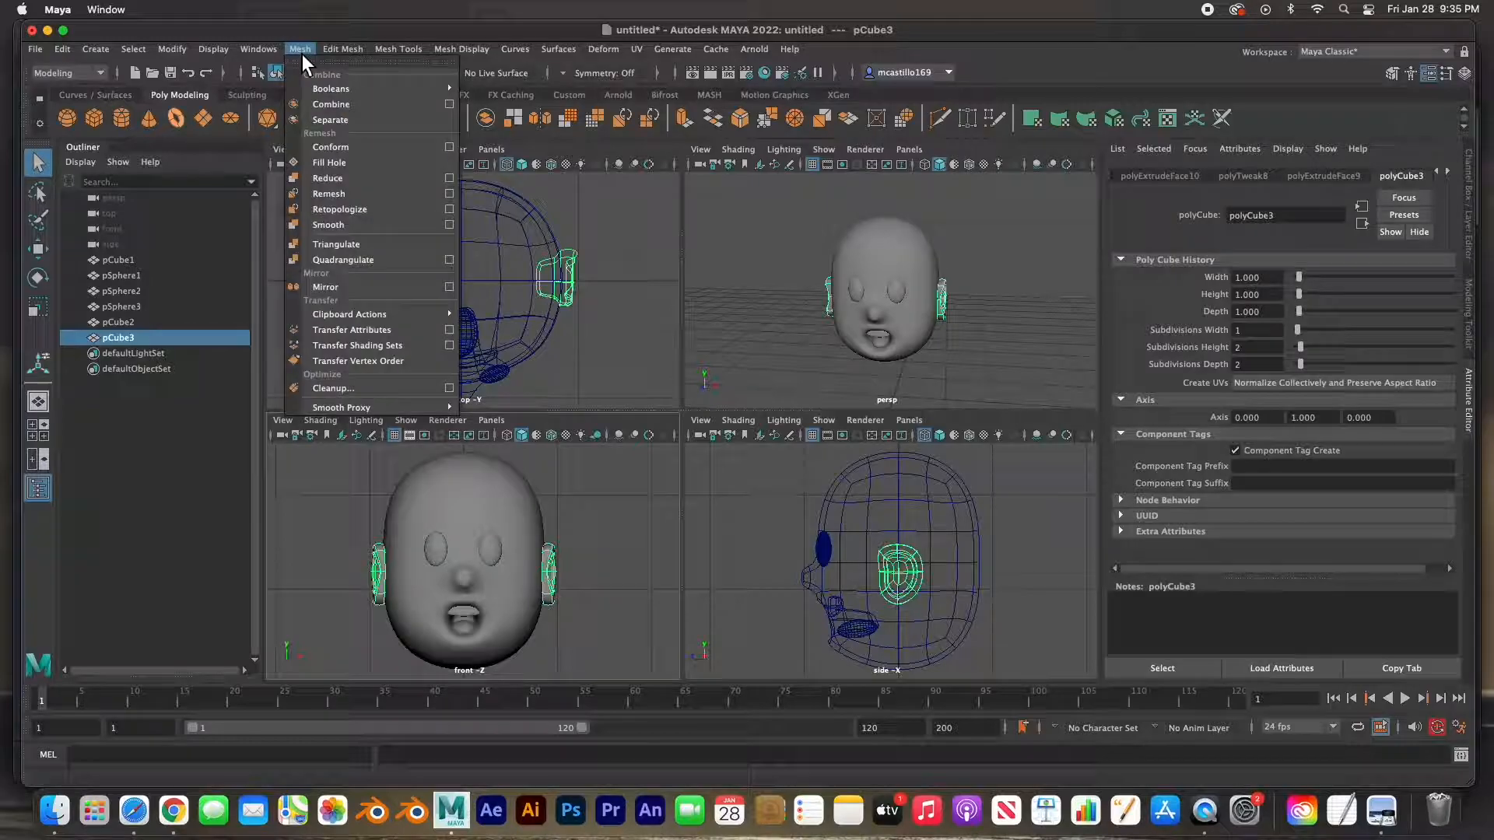
click(311, 121)
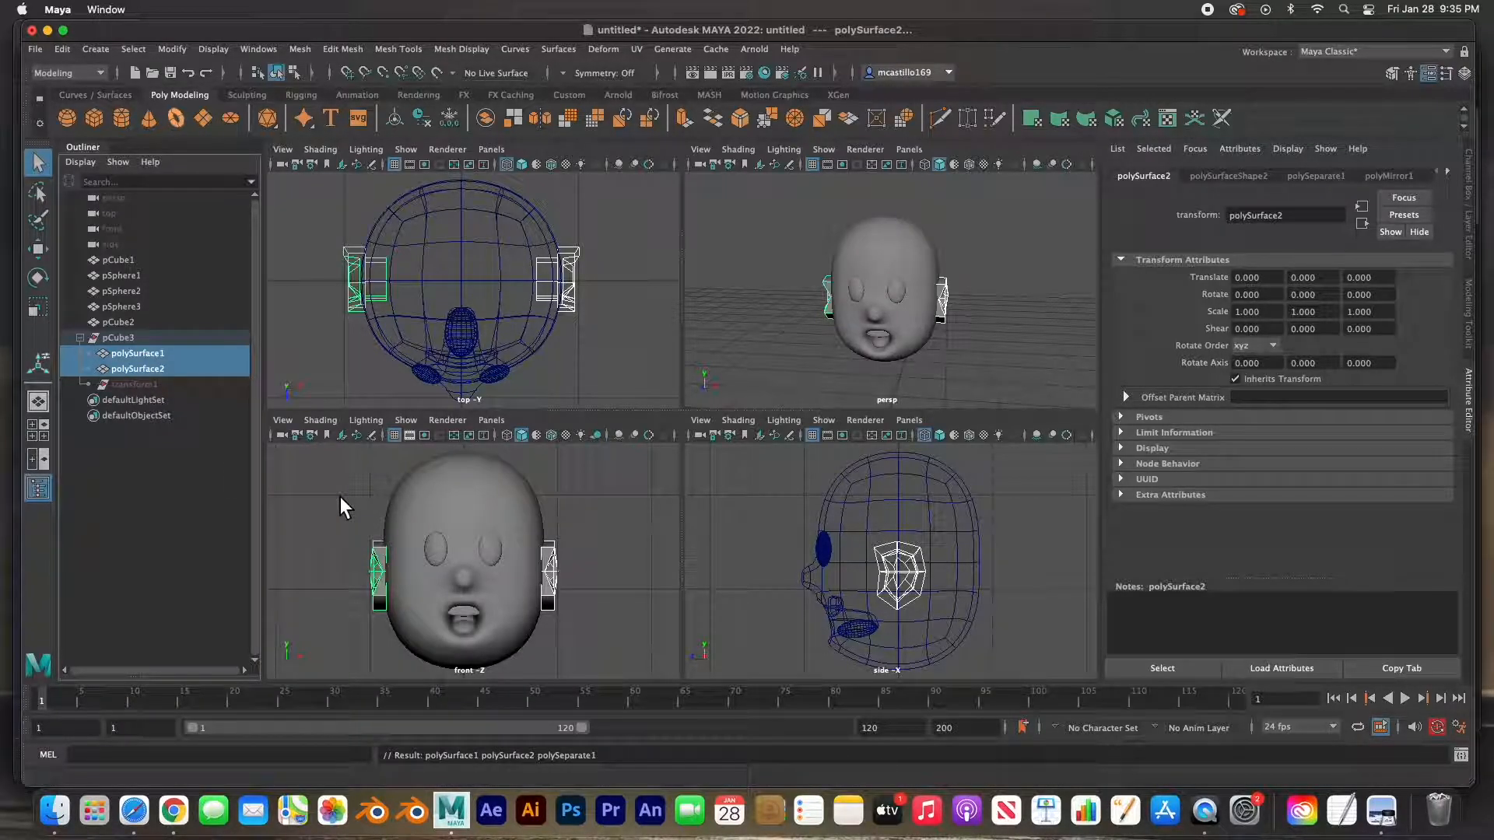
key(3)
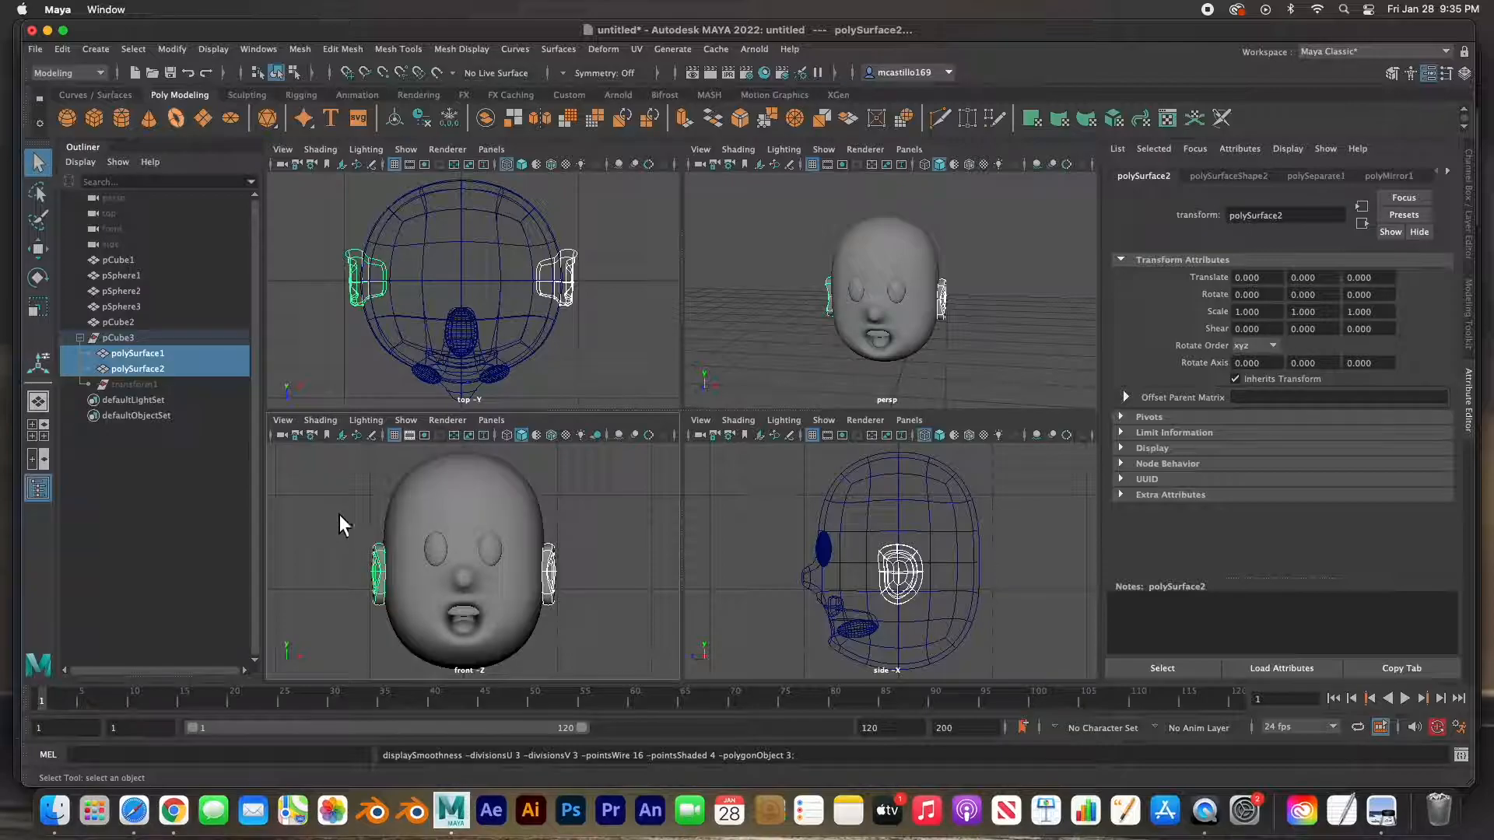
- Ungroup the two separated ears from pCube3, delete their construction history, and clear the selection
click(133, 339)
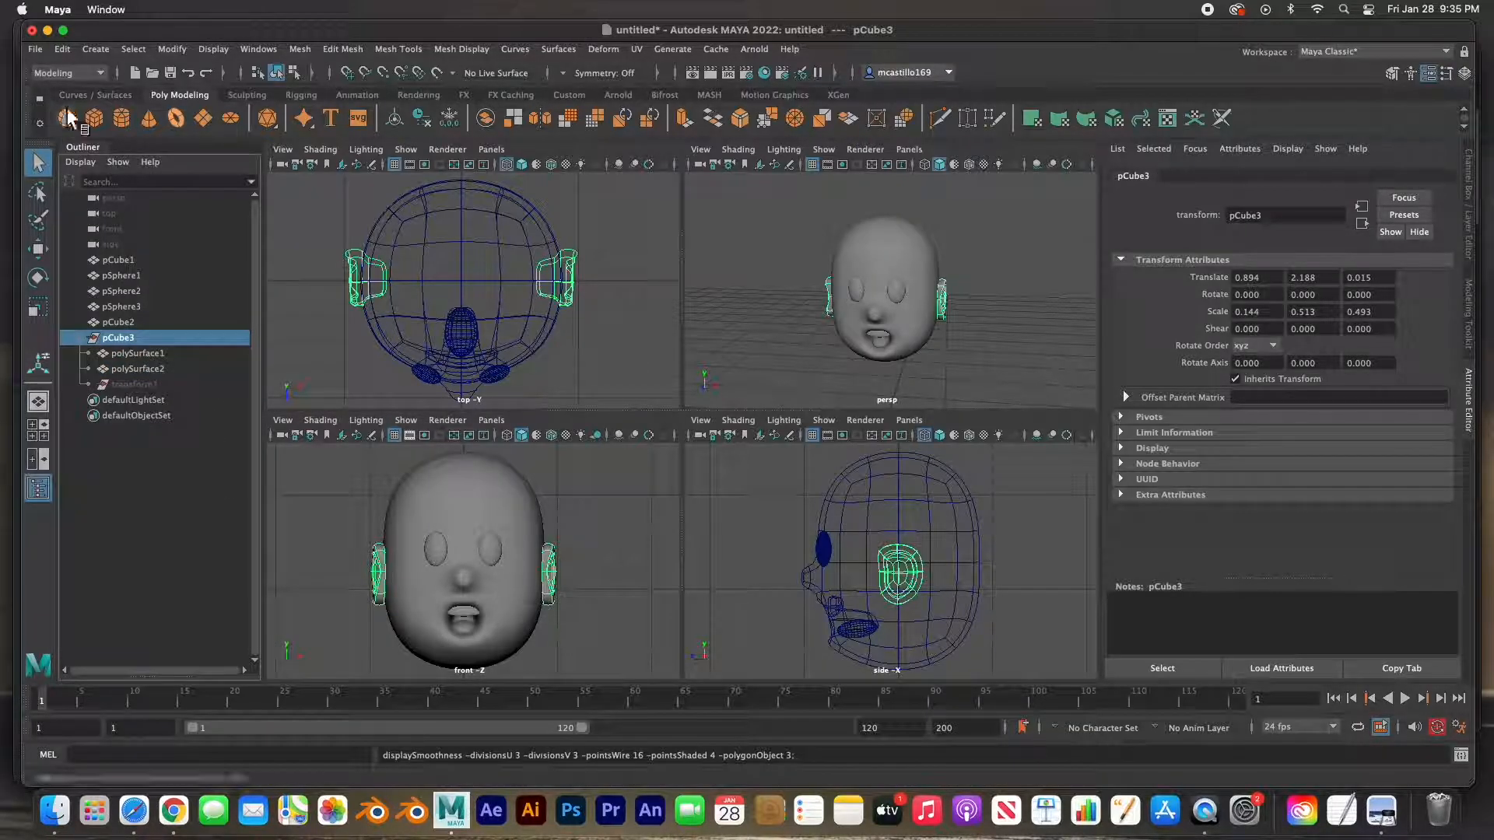
click(68, 51)
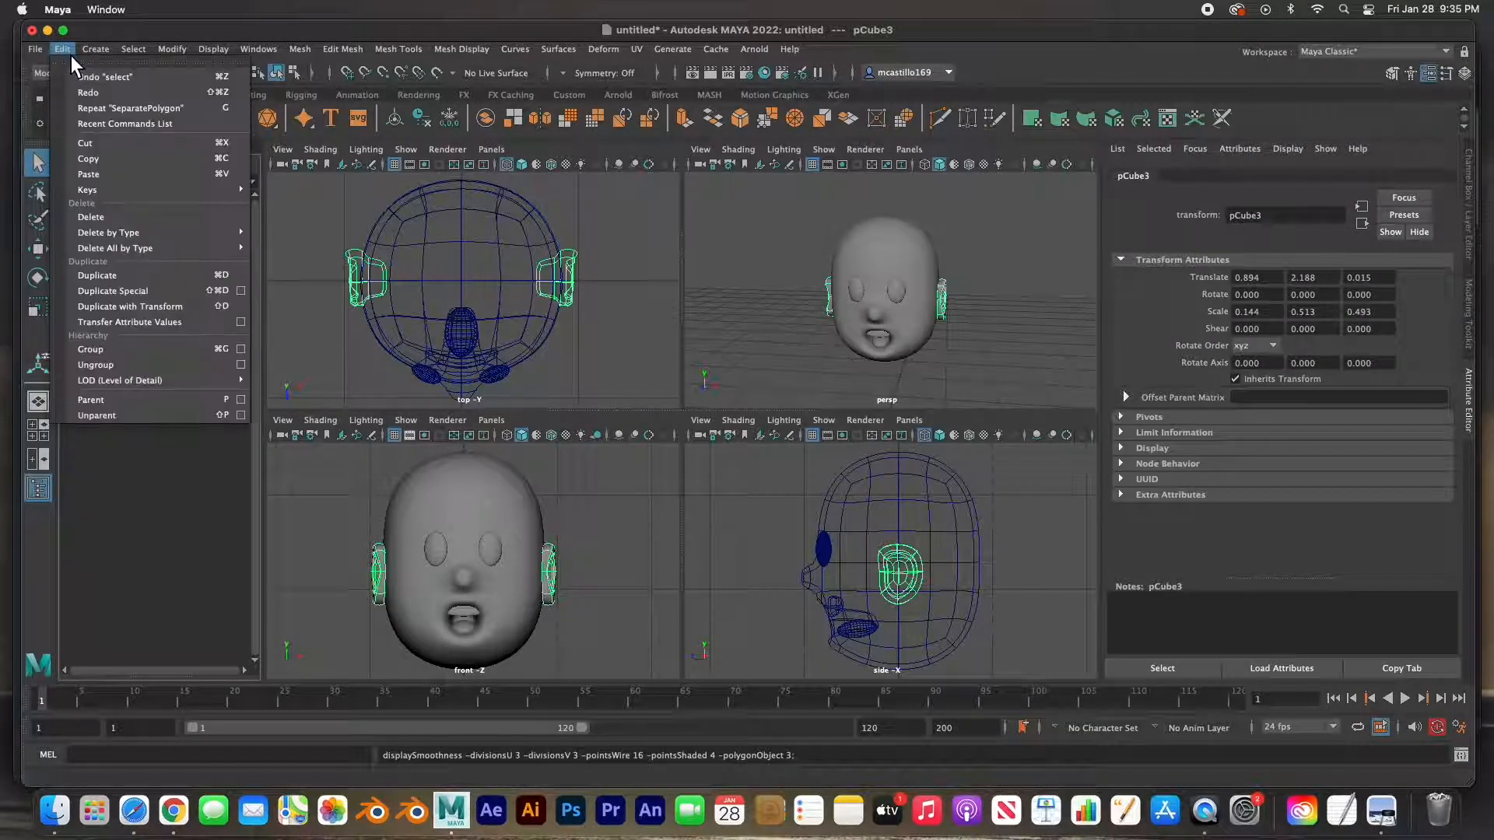
click(109, 365)
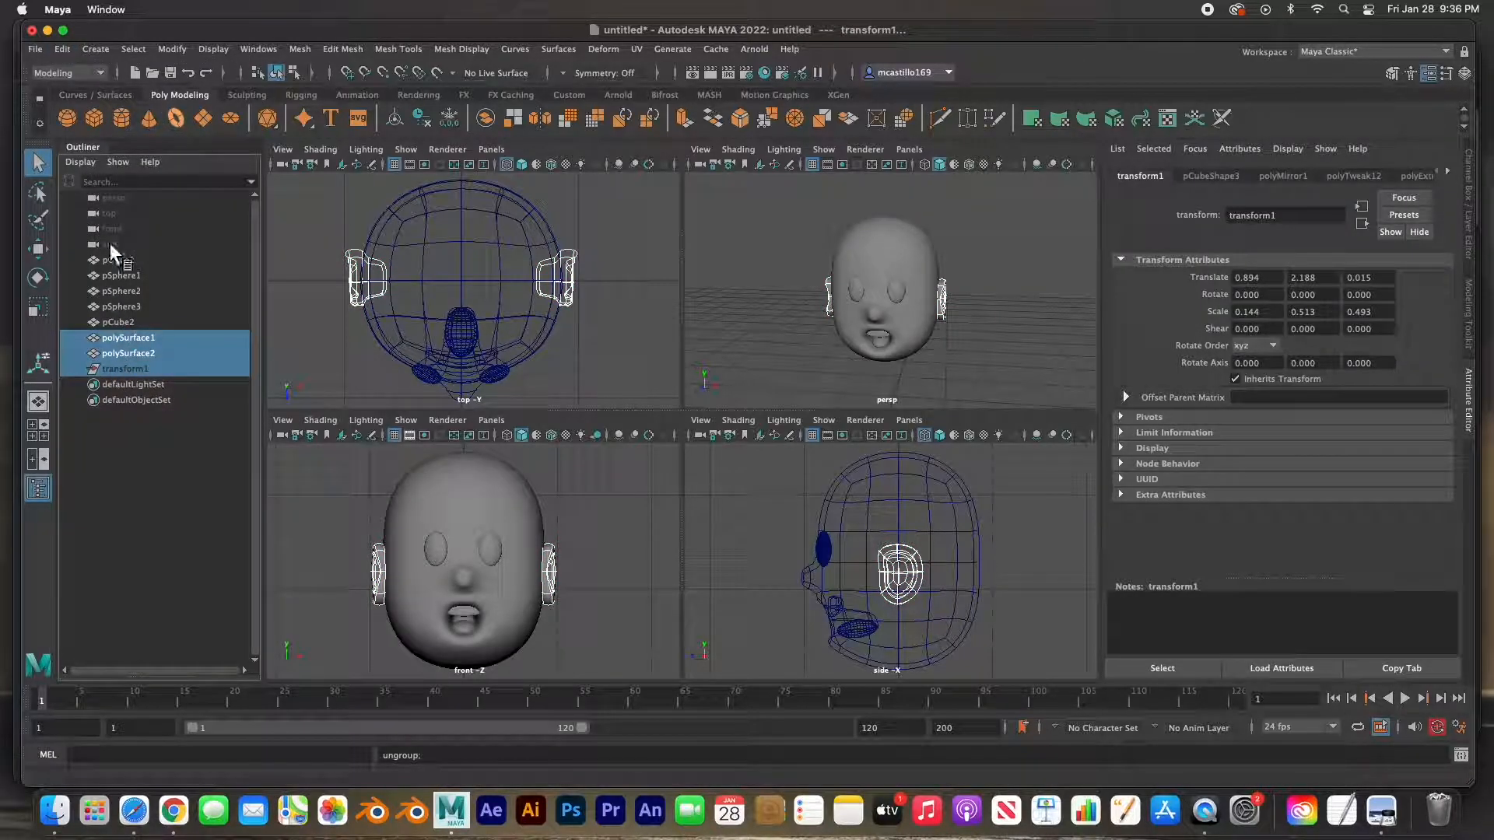
click(65, 52)
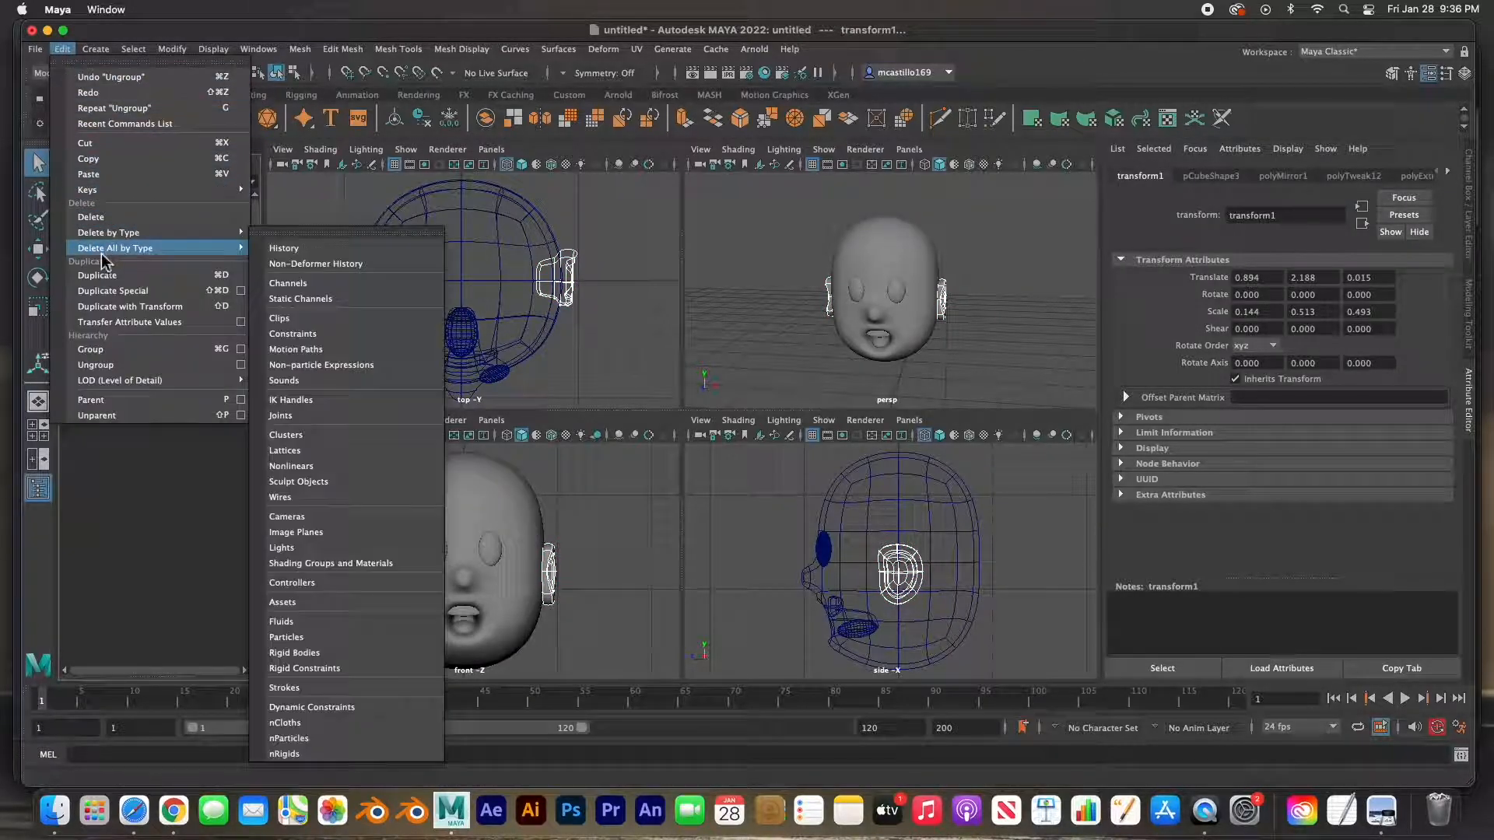
mouse_move(105, 232)
click(282, 238)
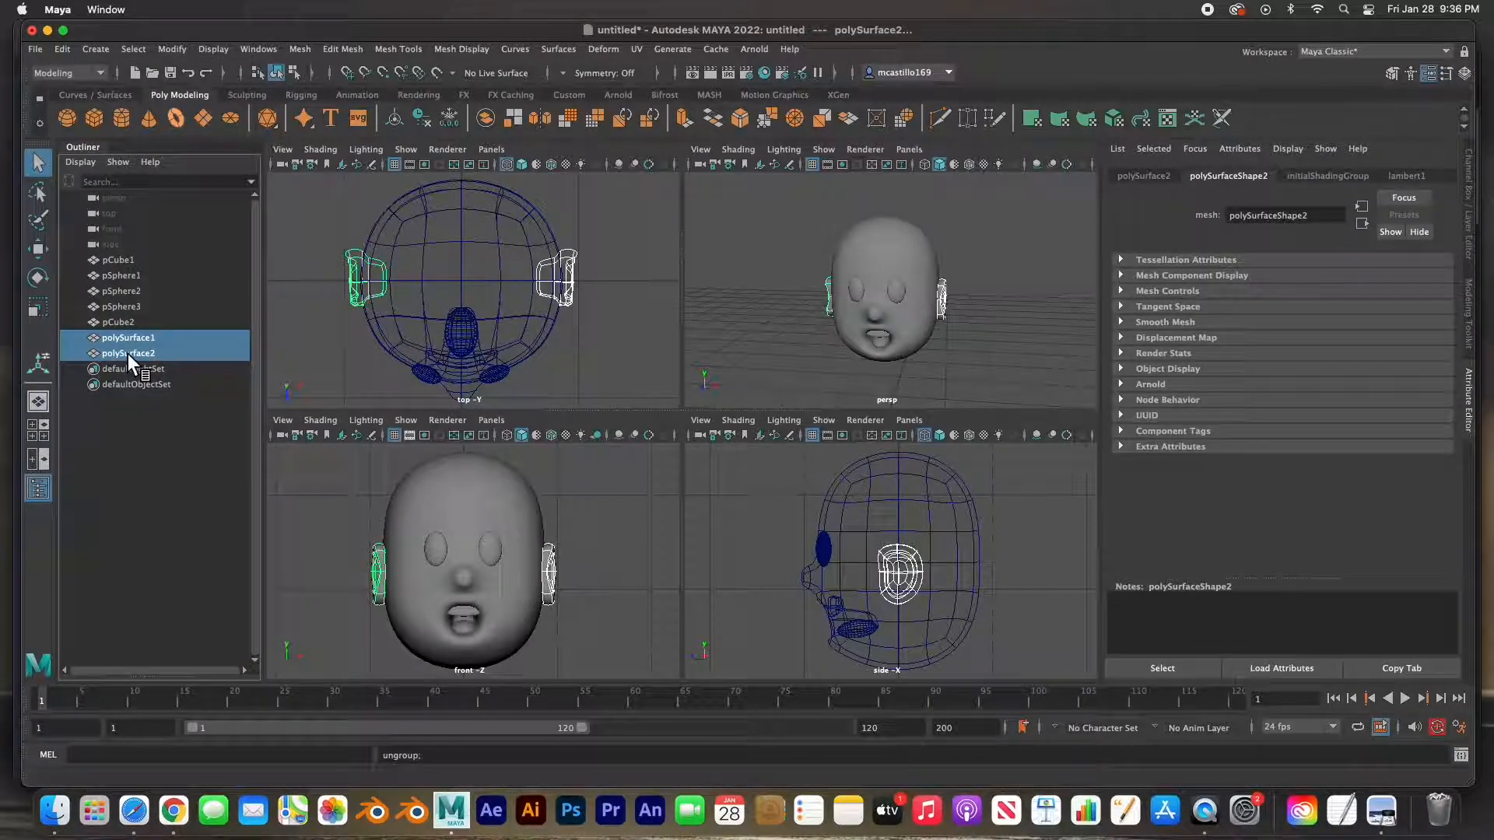
click(315, 516)
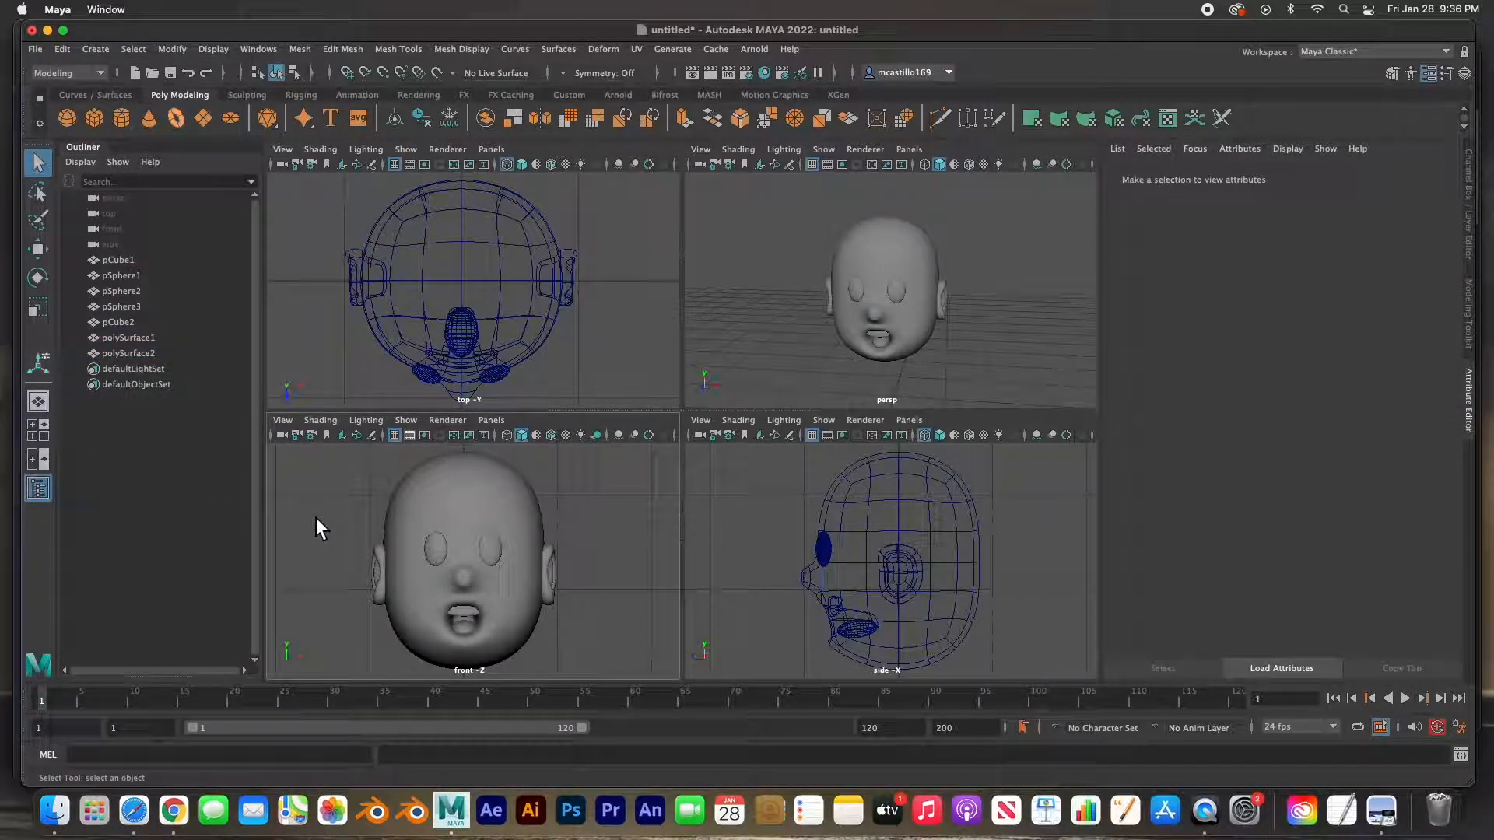
- Move the mirrored ear's pivot onto that ear, check the pivots of both ears, and leave pivot editing
click(557, 590)
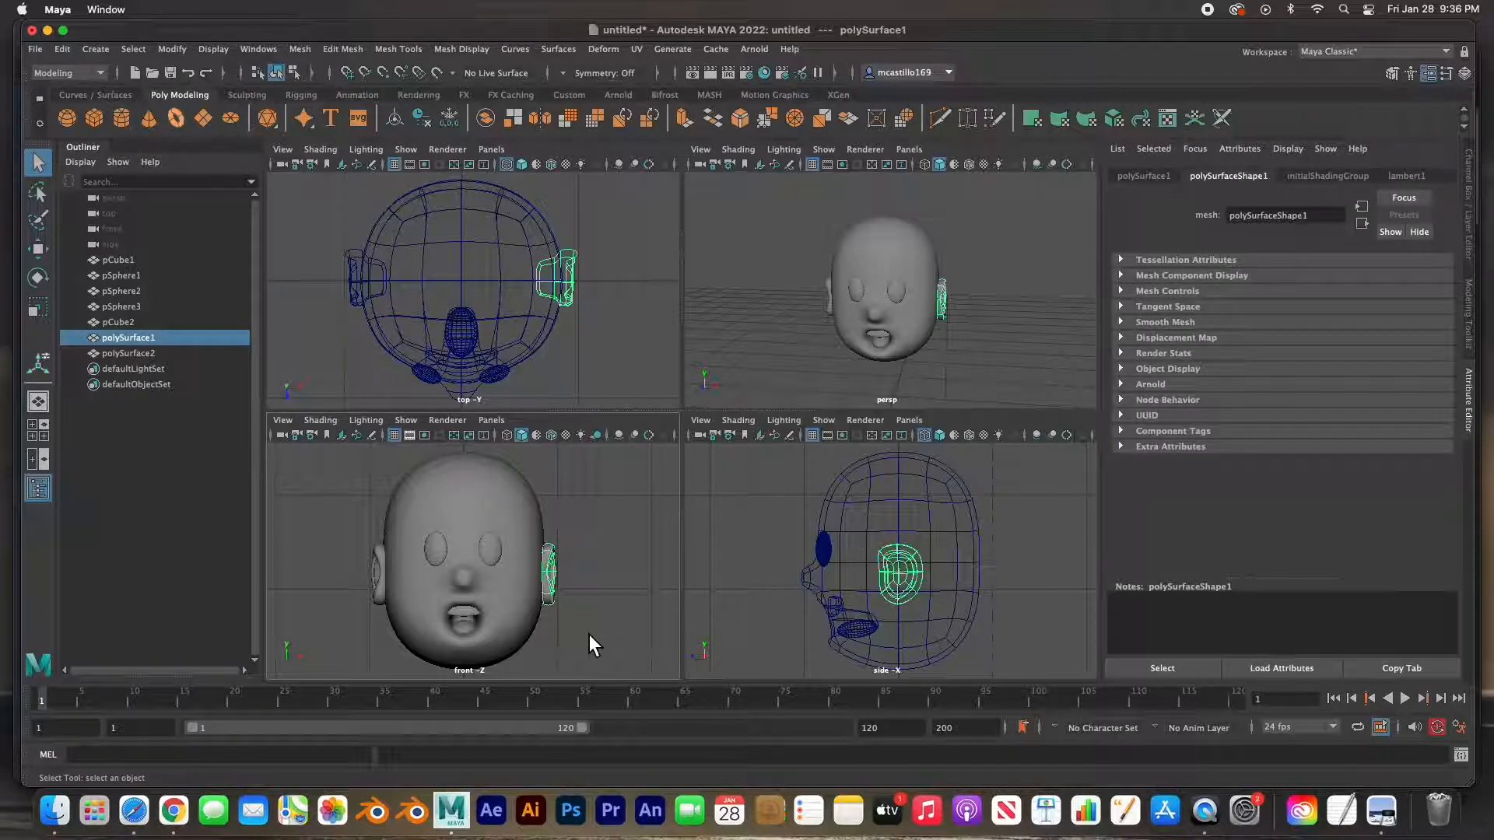
key(w)
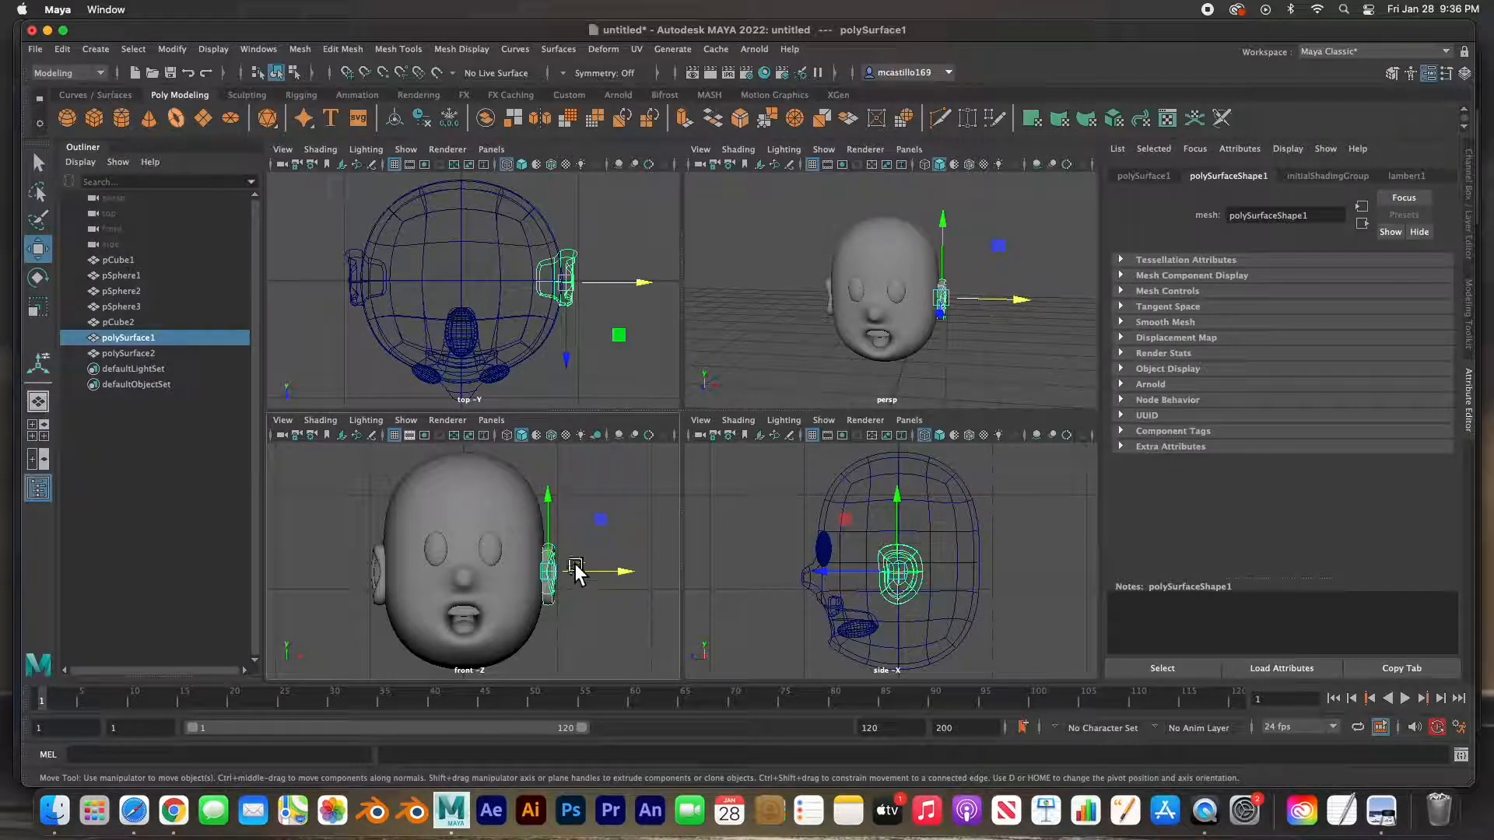
click(380, 596)
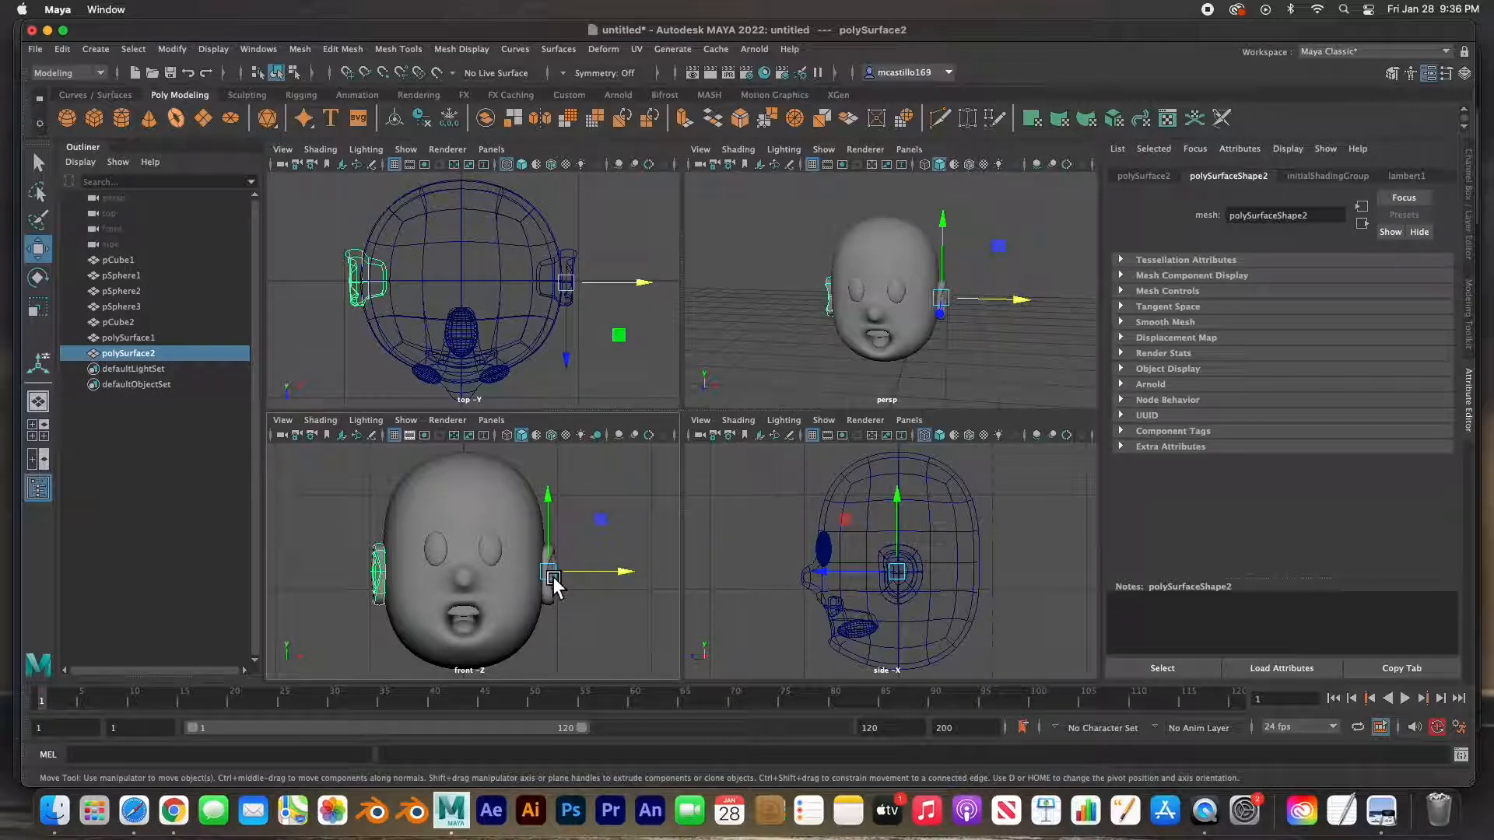
key(d)
drag(629, 577, 462, 580)
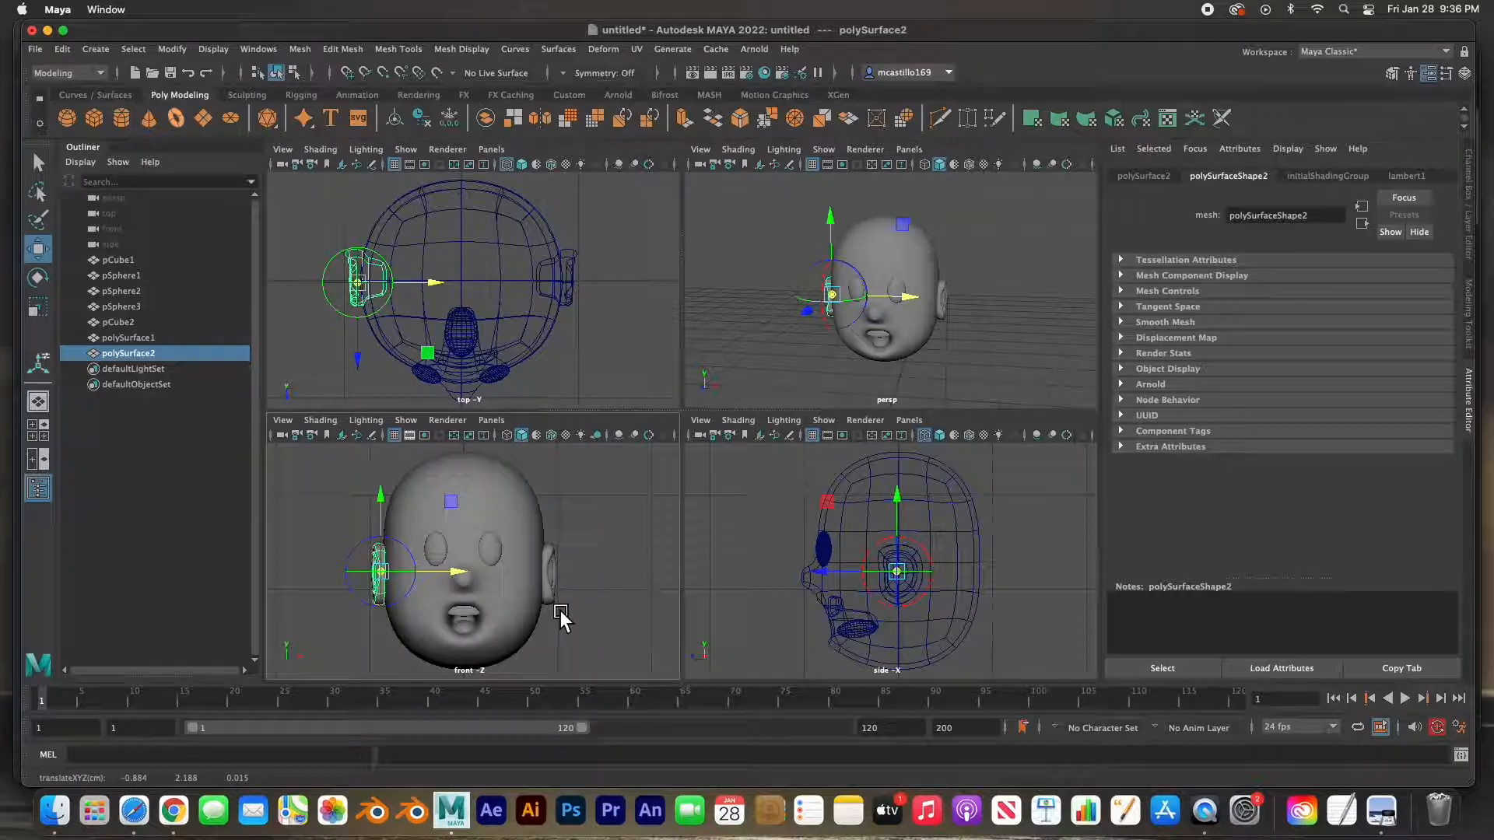
click(553, 595)
scroll(558, 599, up, 5)
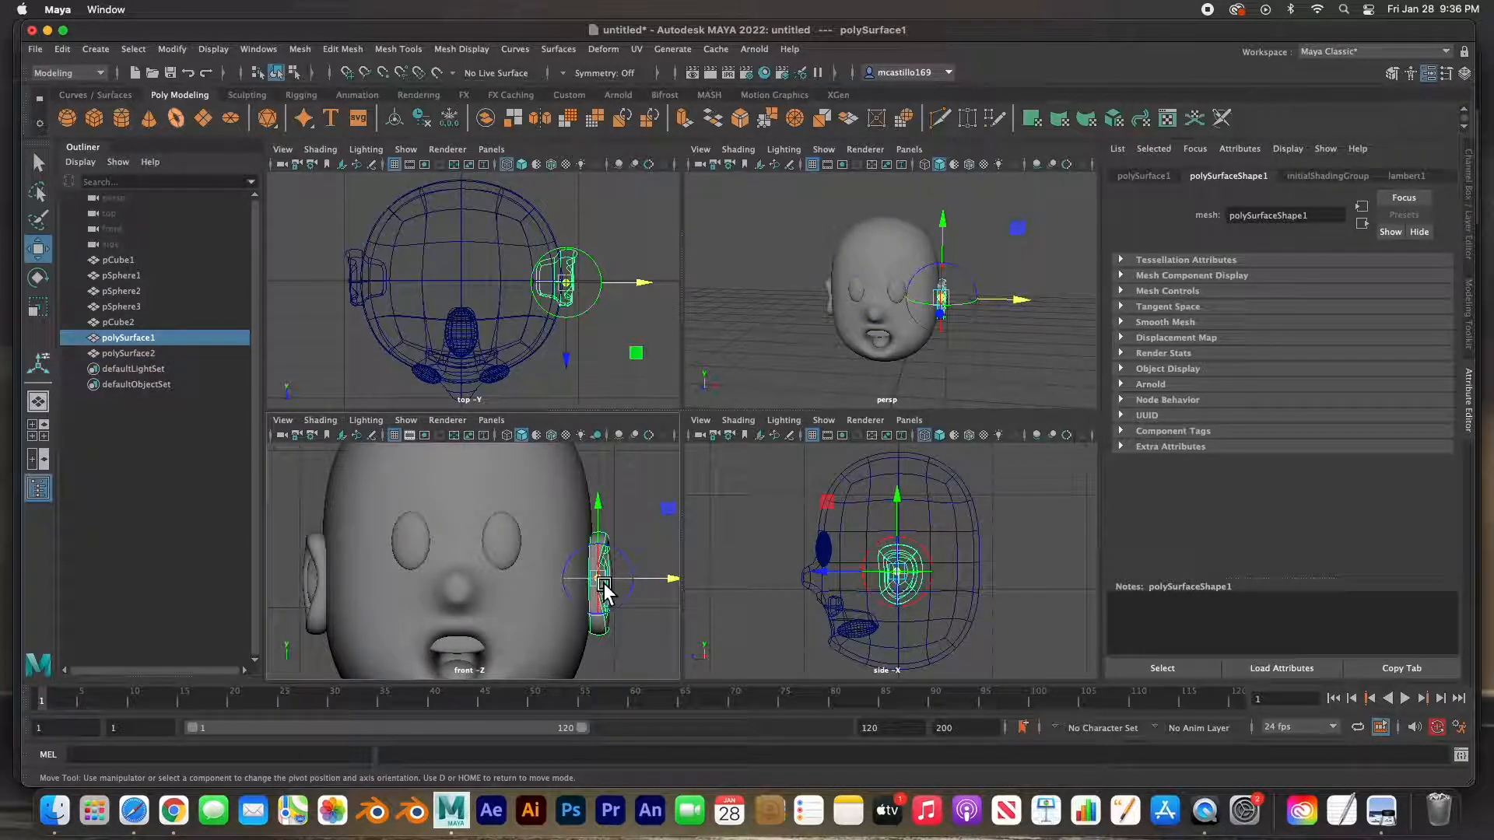
click(319, 606)
click(385, 579)
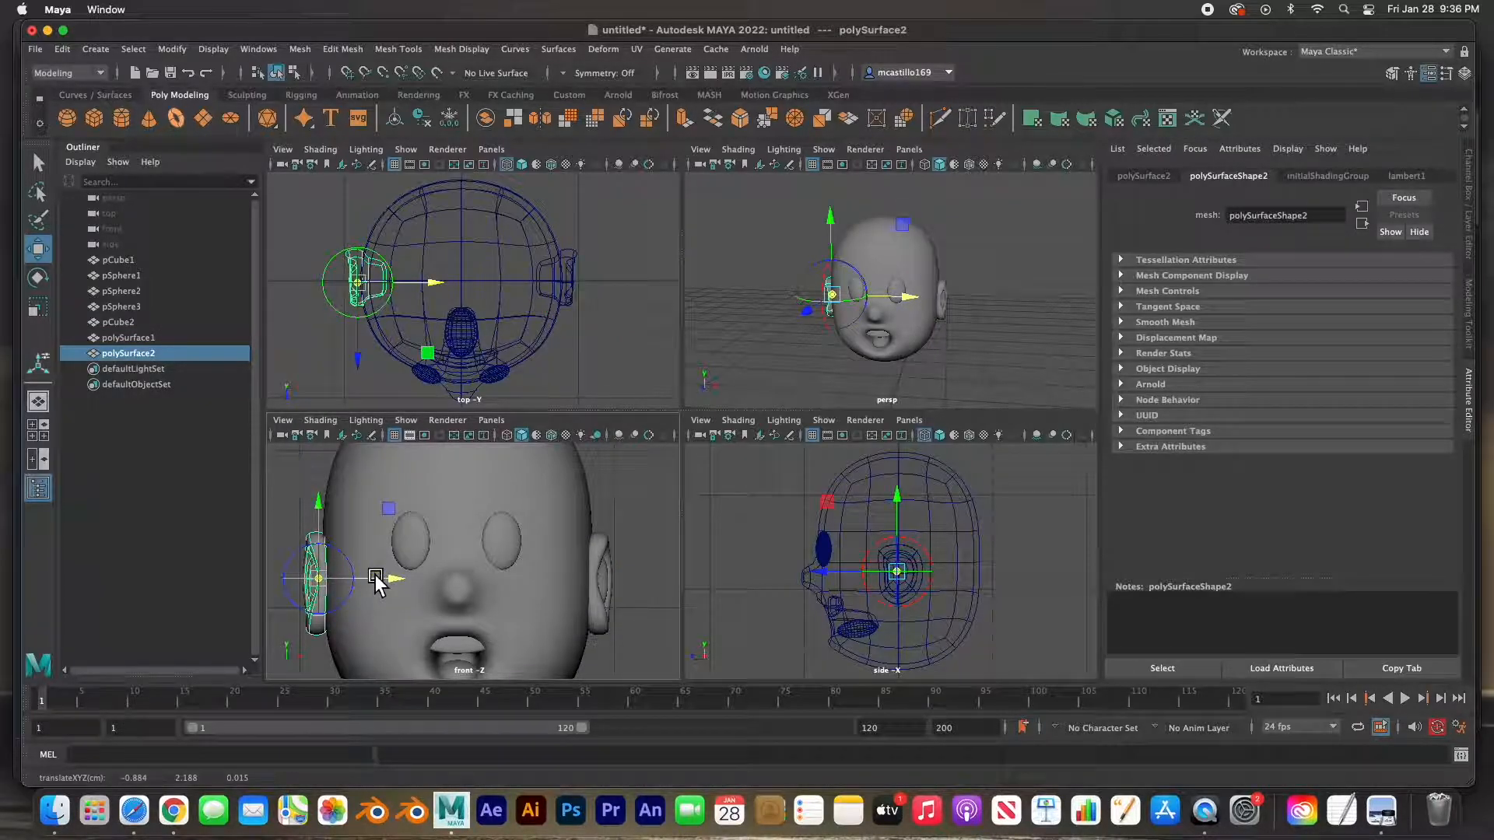
click(39, 164)
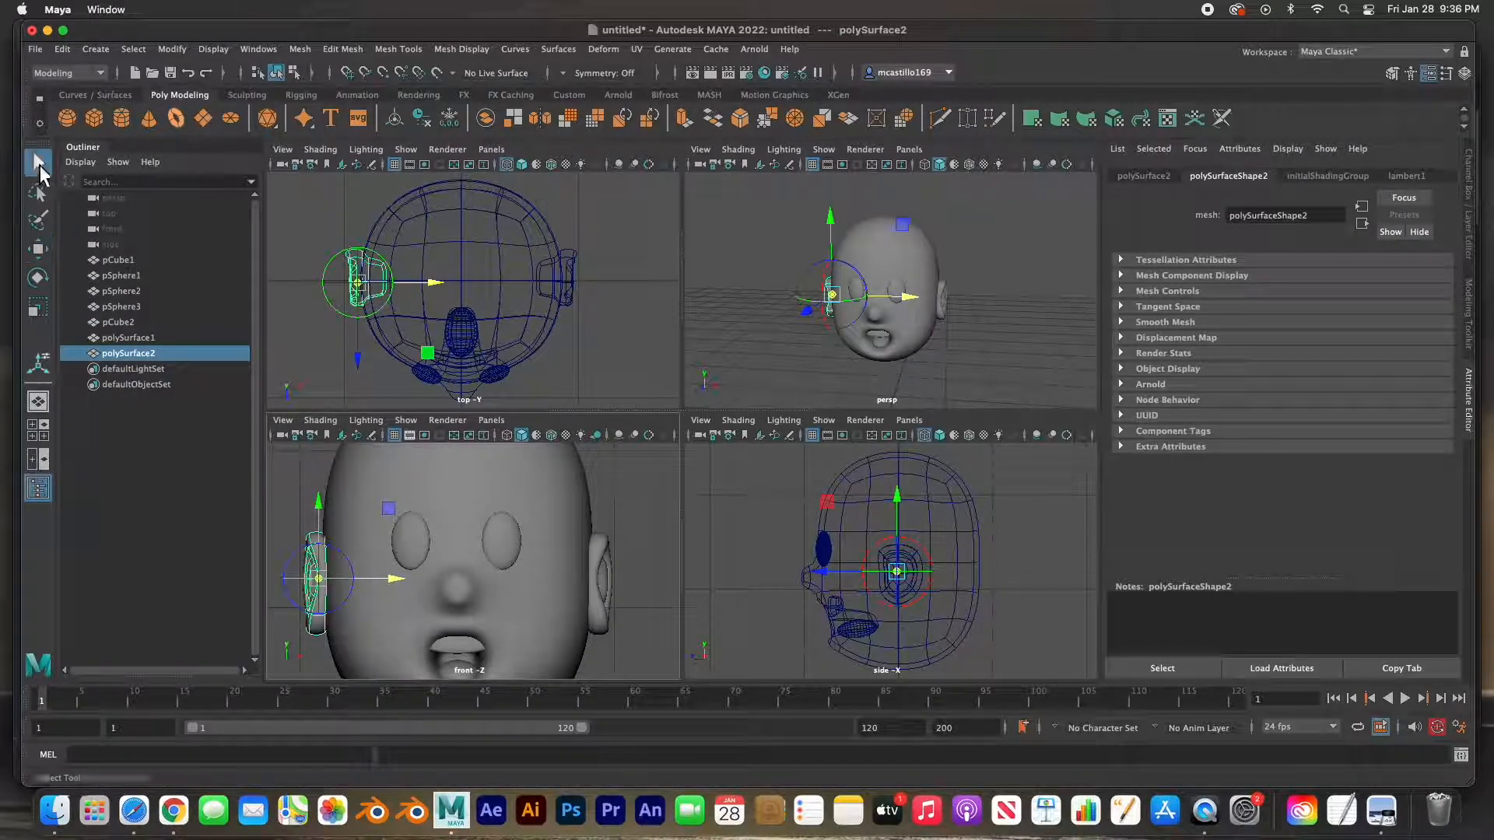
click(311, 308)
click(355, 281)
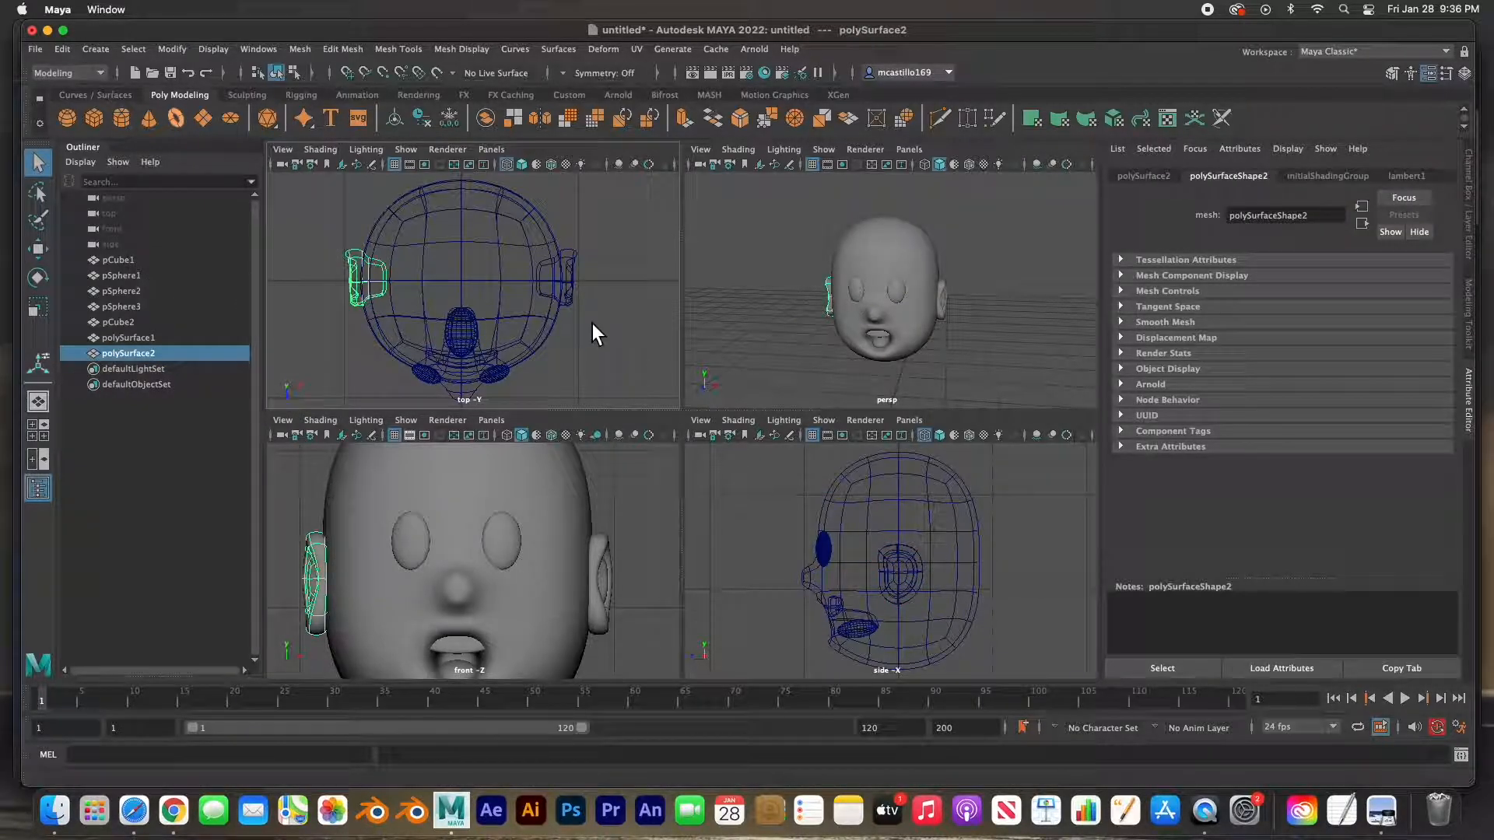
- Rotate the original ear to about -17° around Y and -6.5° around Z, and shift it slightly outward from the head along X
click(575, 297)
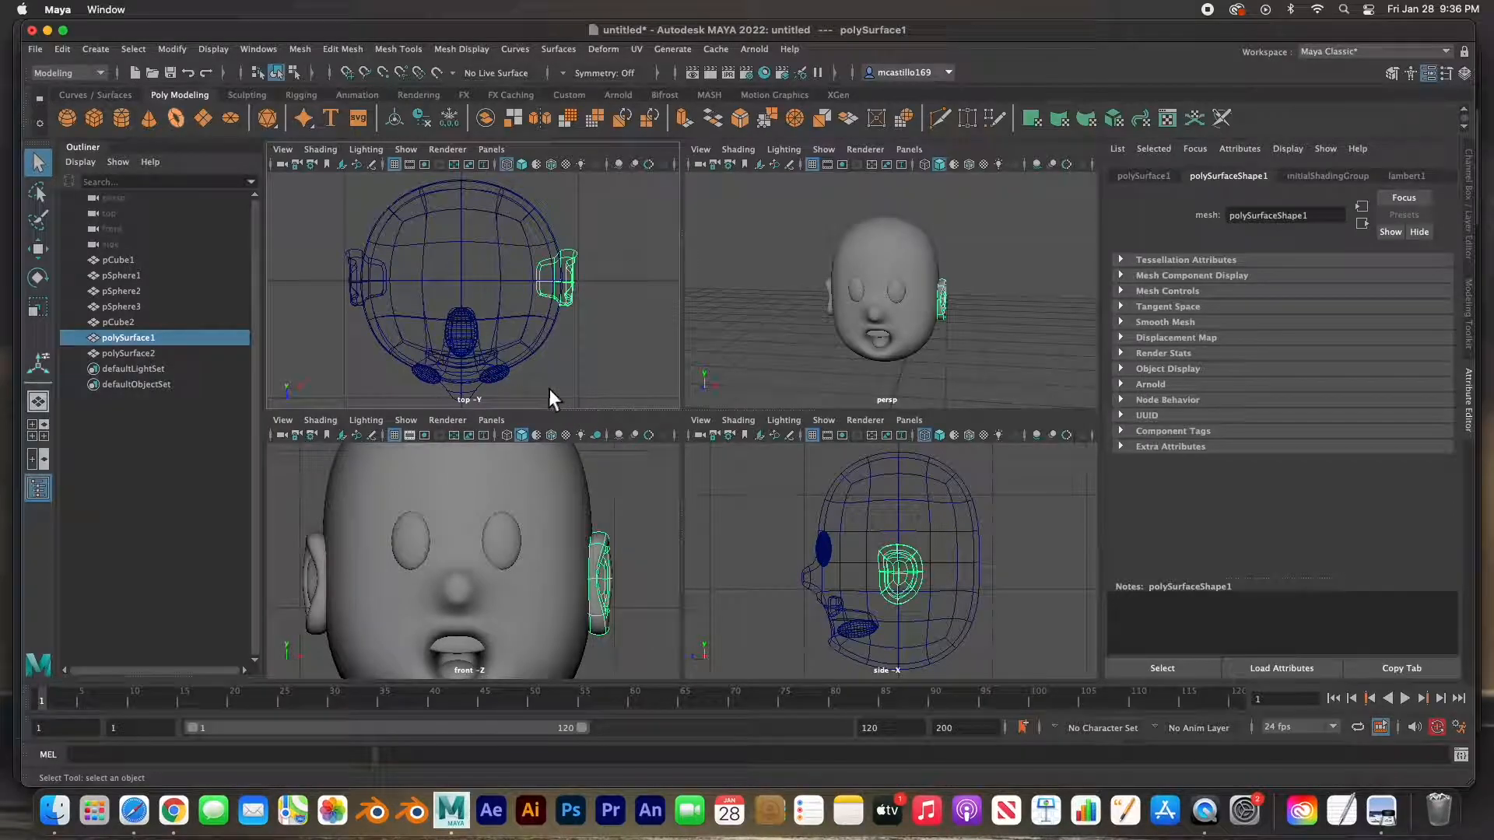
key(e)
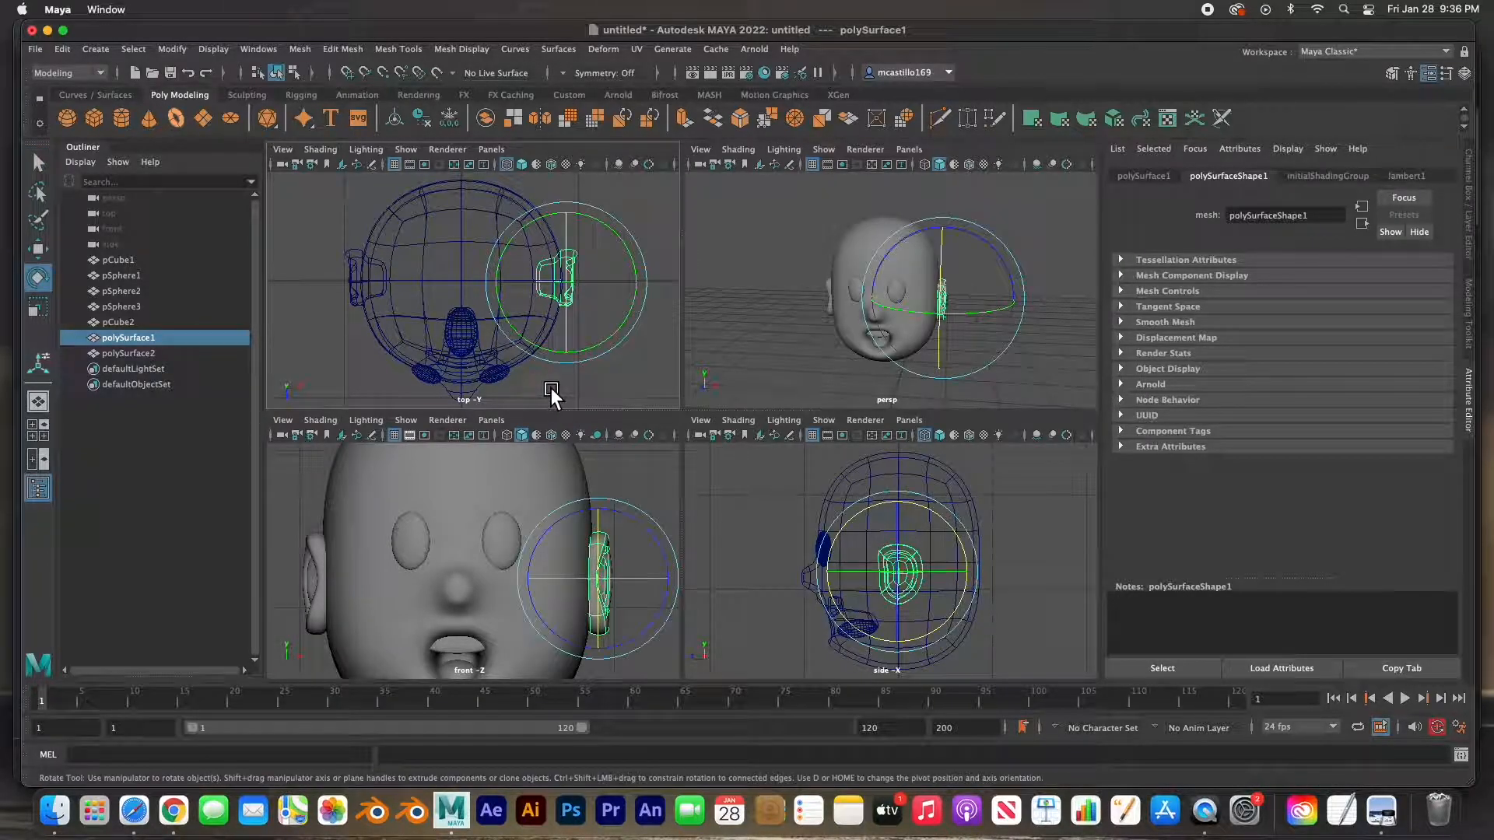
drag(661, 579, 647, 584)
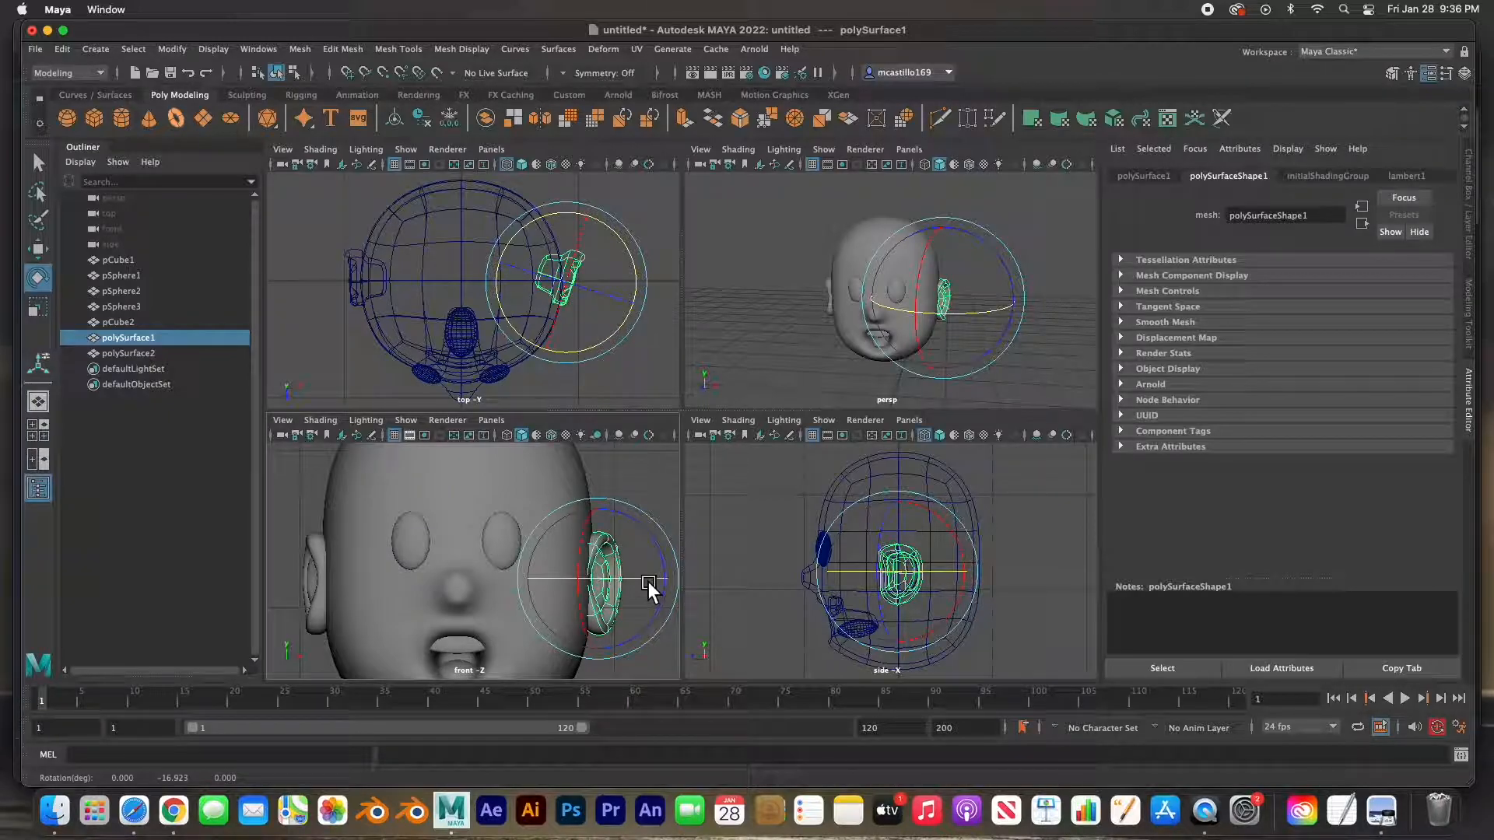
key(w)
drag(627, 287, 633, 287)
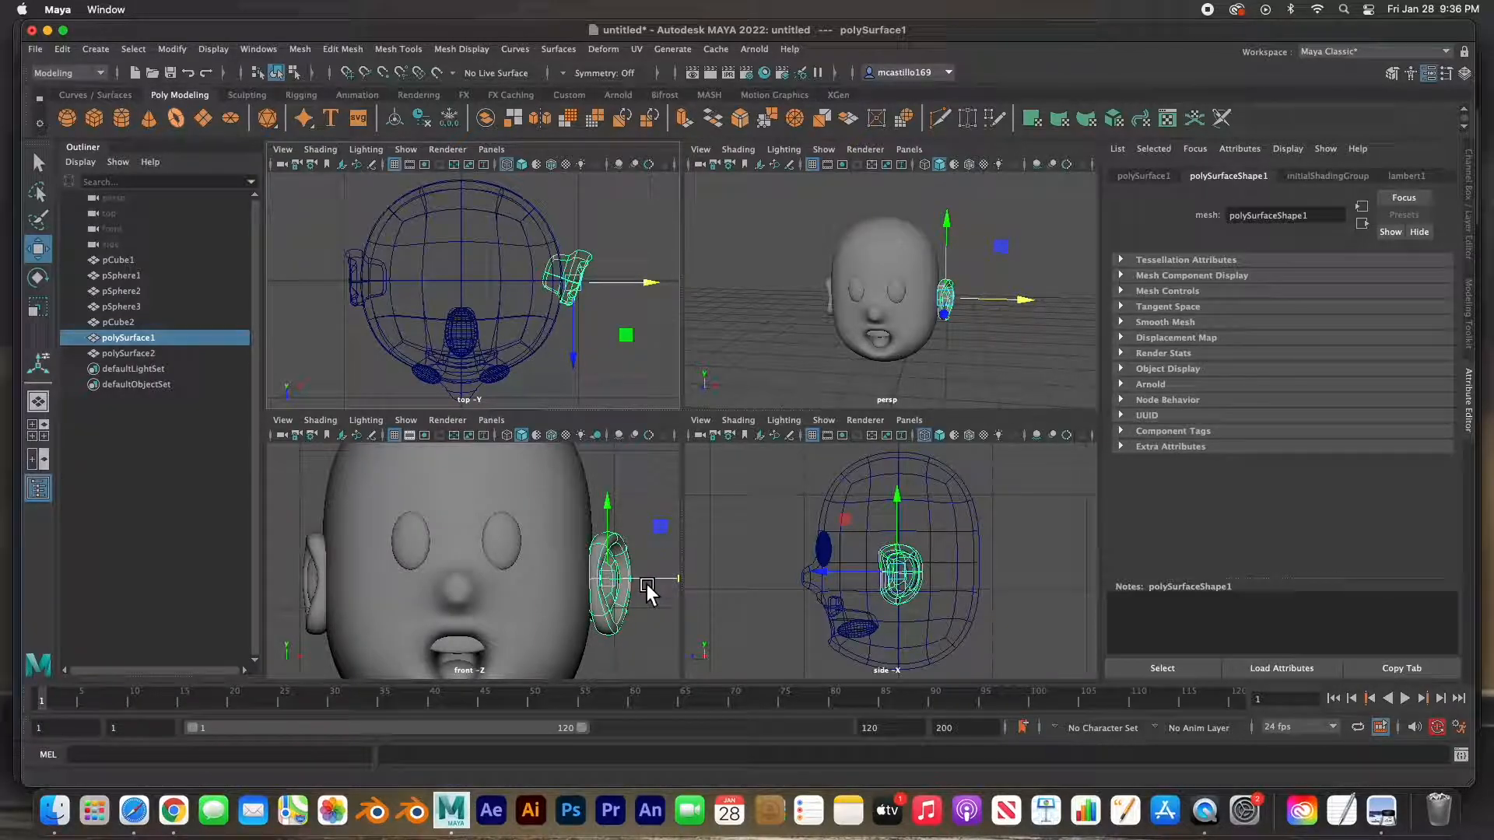
key(e)
drag(669, 548, 670, 551)
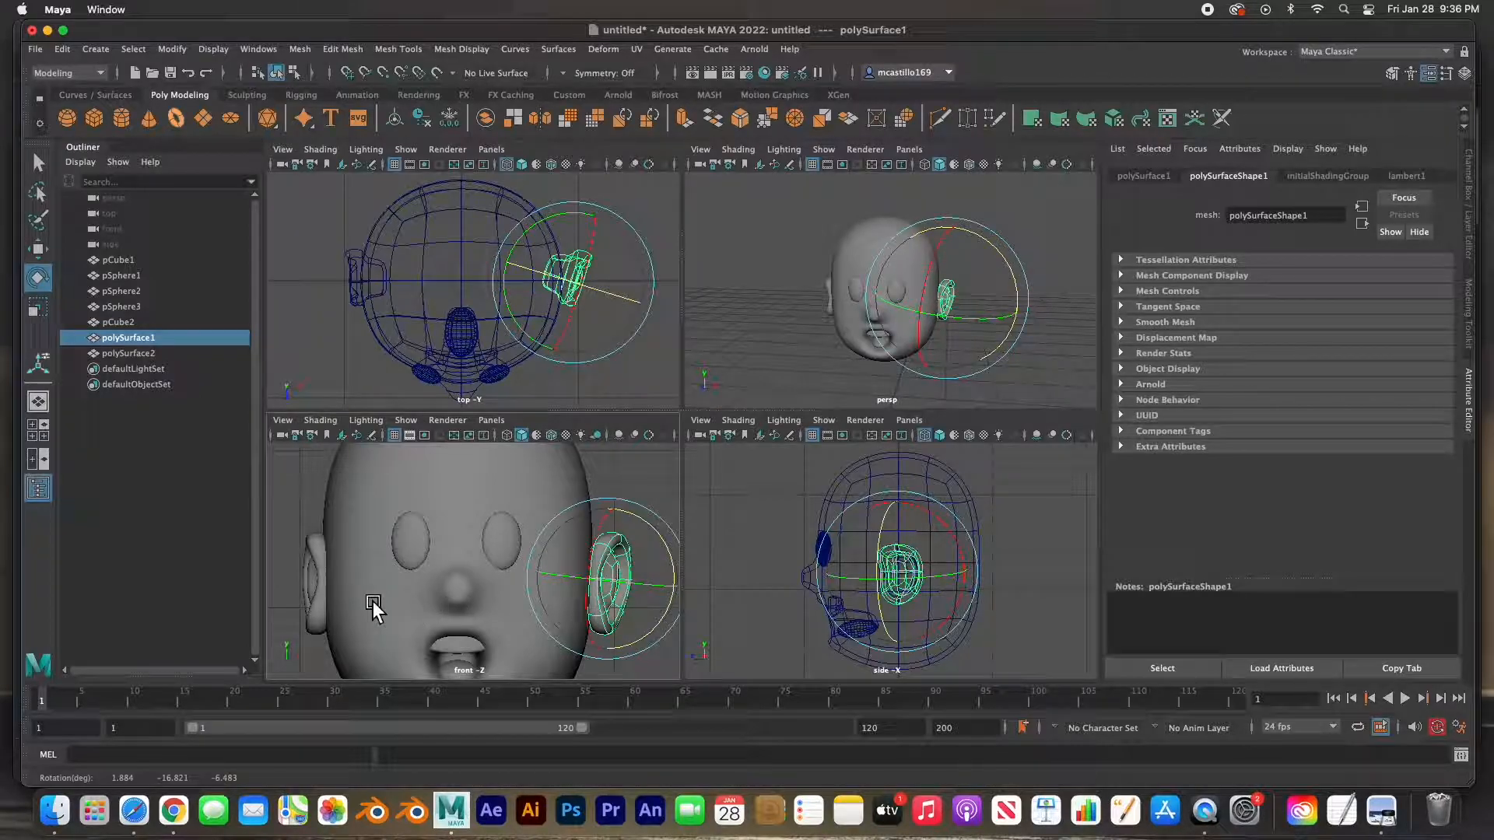
- Rotate the mirrored ear to about 11° around Y and 7.1° around Z, and shift it slightly outward from the head
click(320, 587)
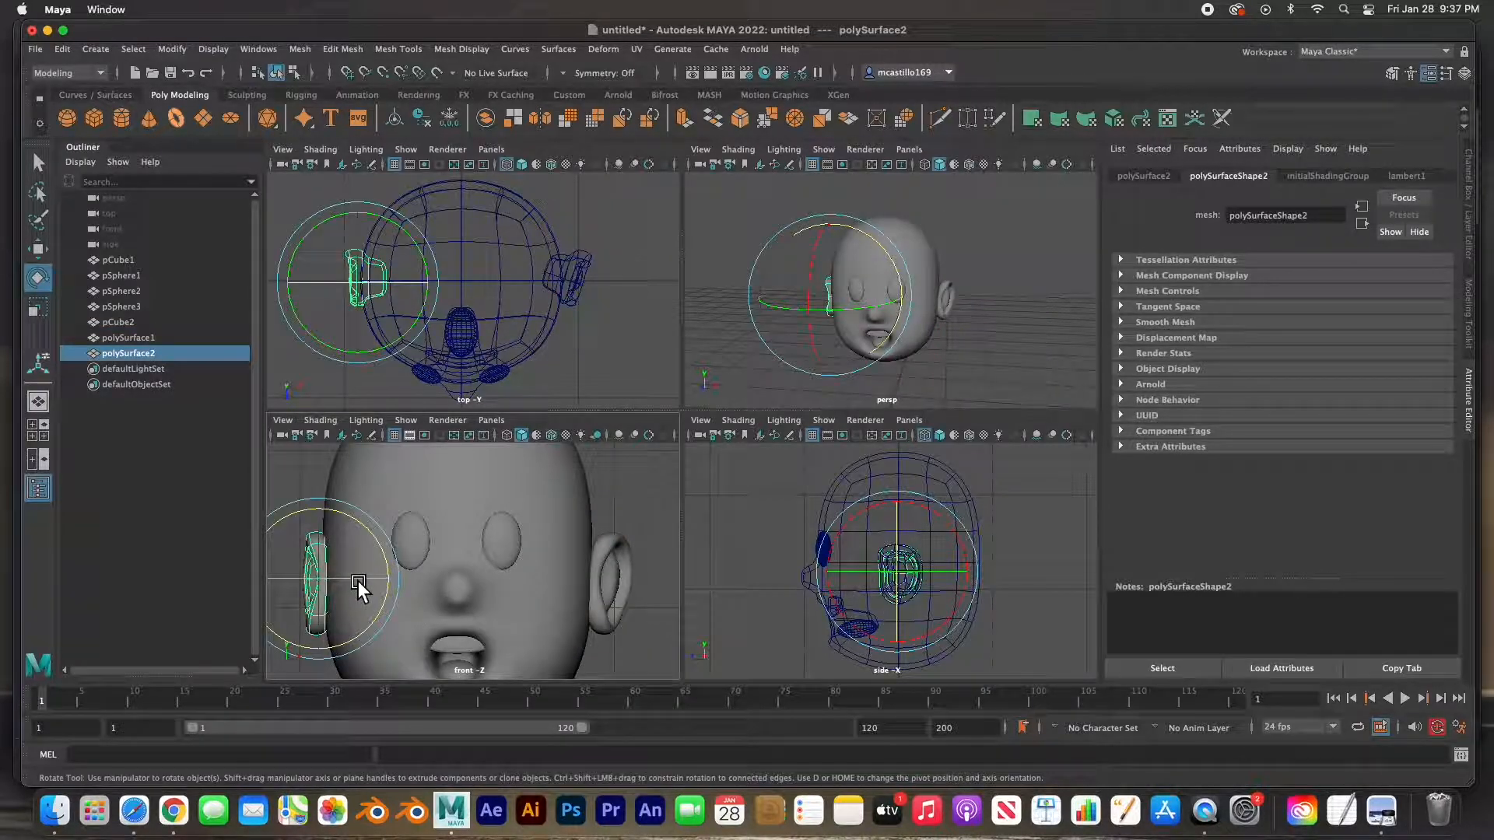
drag(311, 577, 364, 582)
key(w)
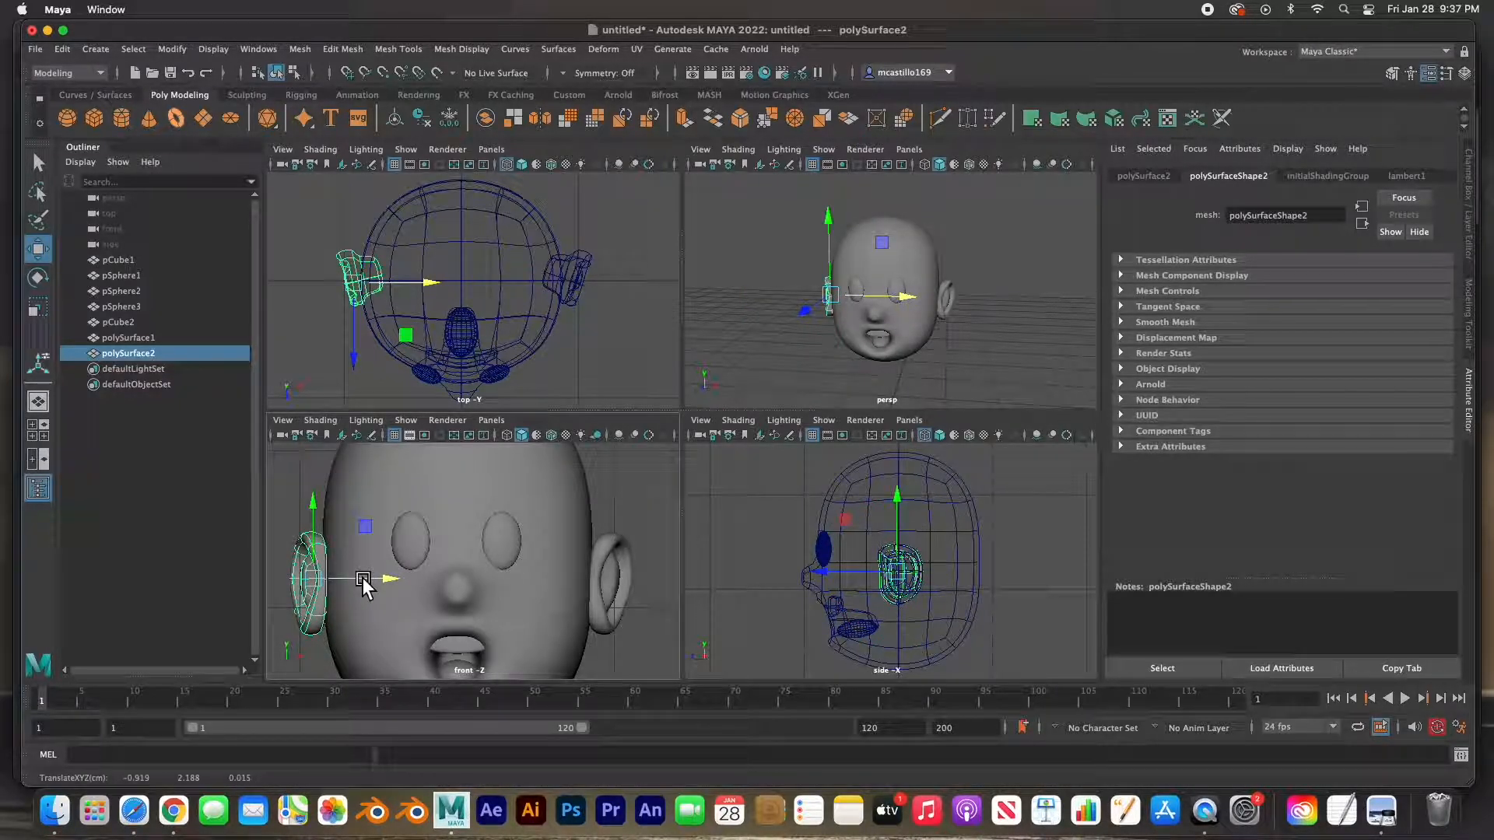
key(e)
drag(311, 524, 300, 524)
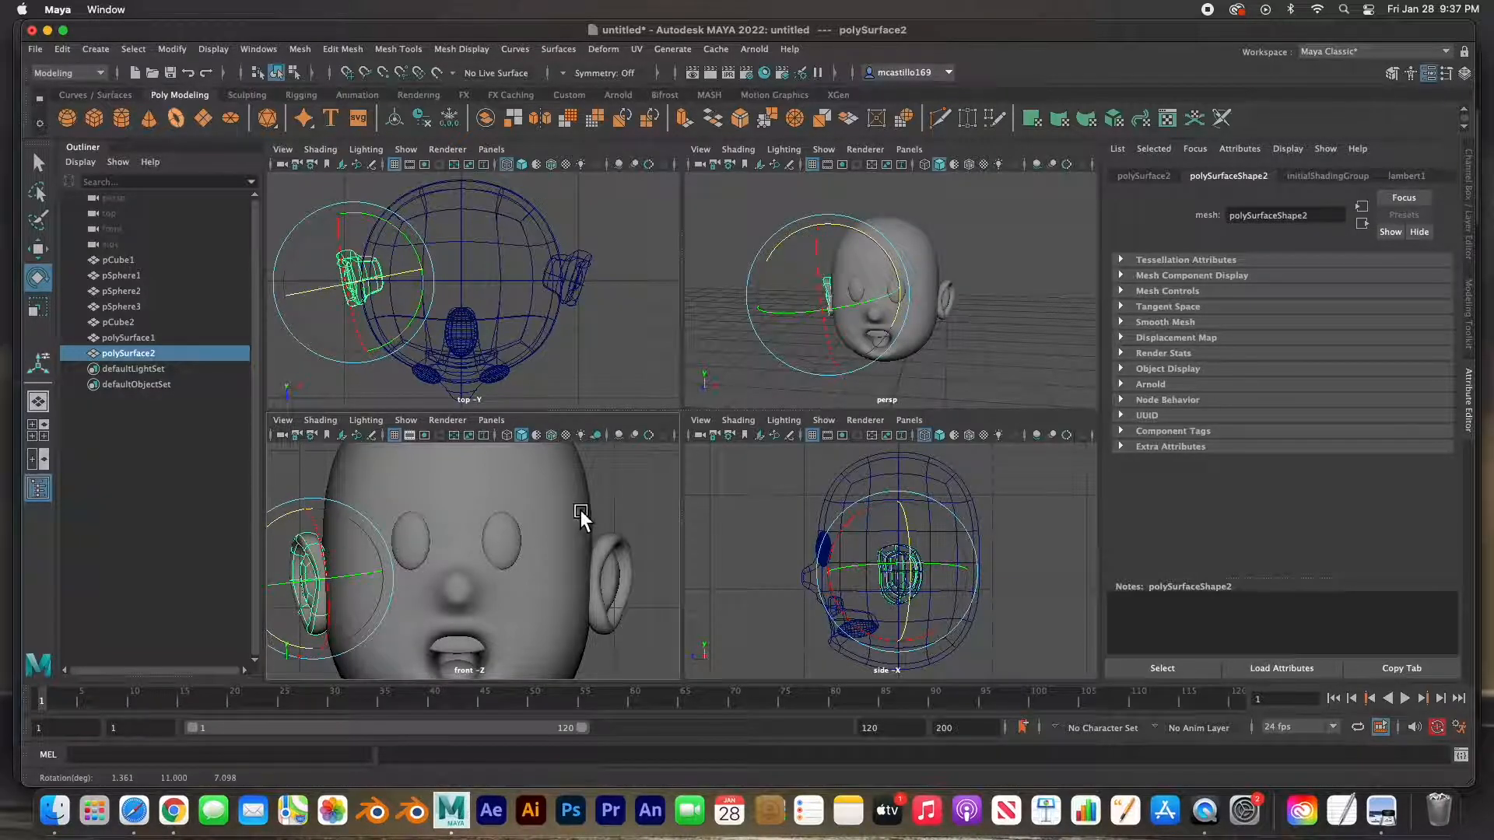
click(621, 498)
key(space)
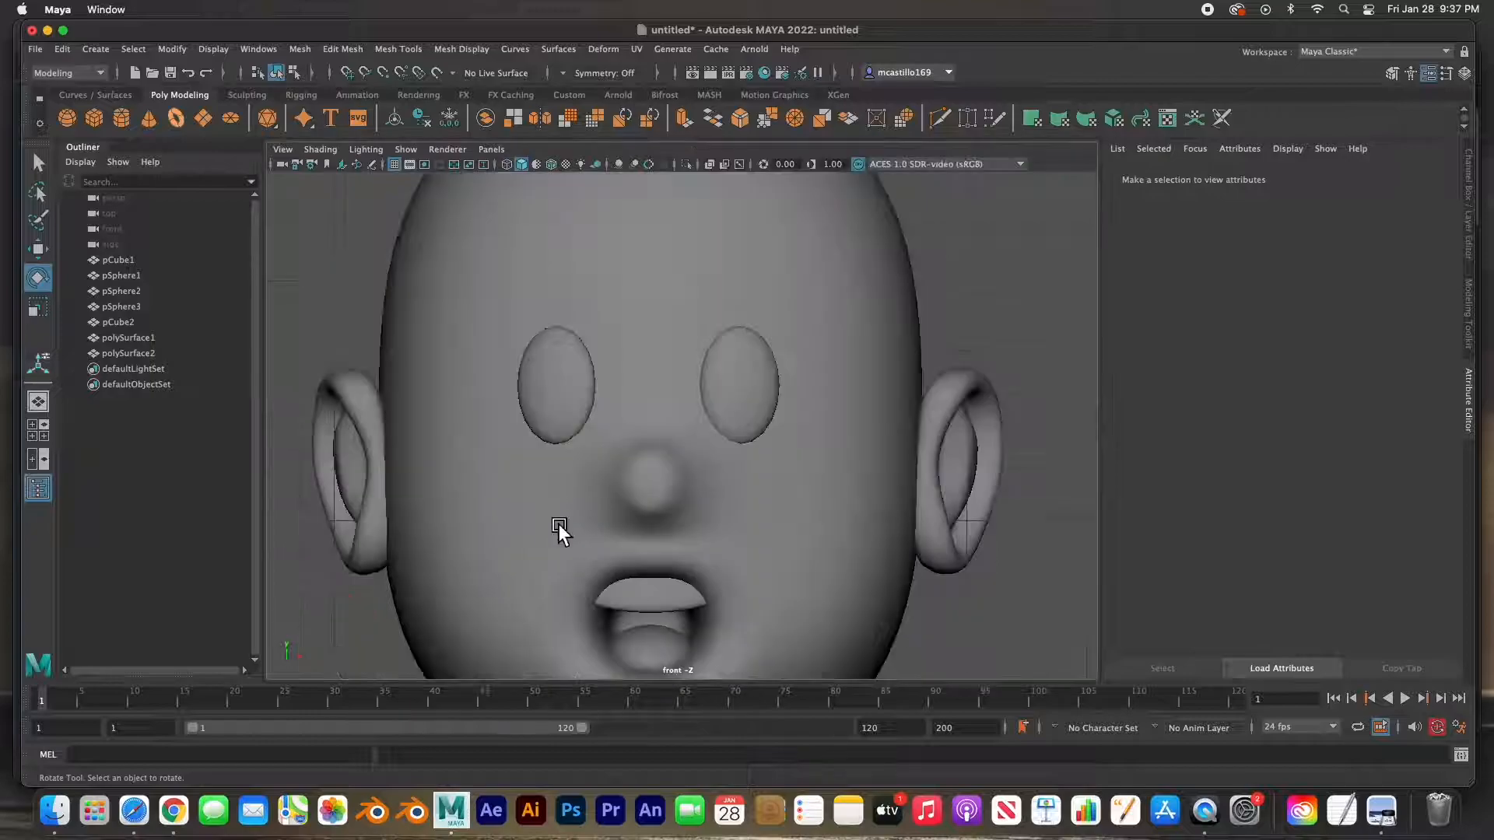
scroll(632, 512, down, 8)
scroll(632, 512, up, 4)
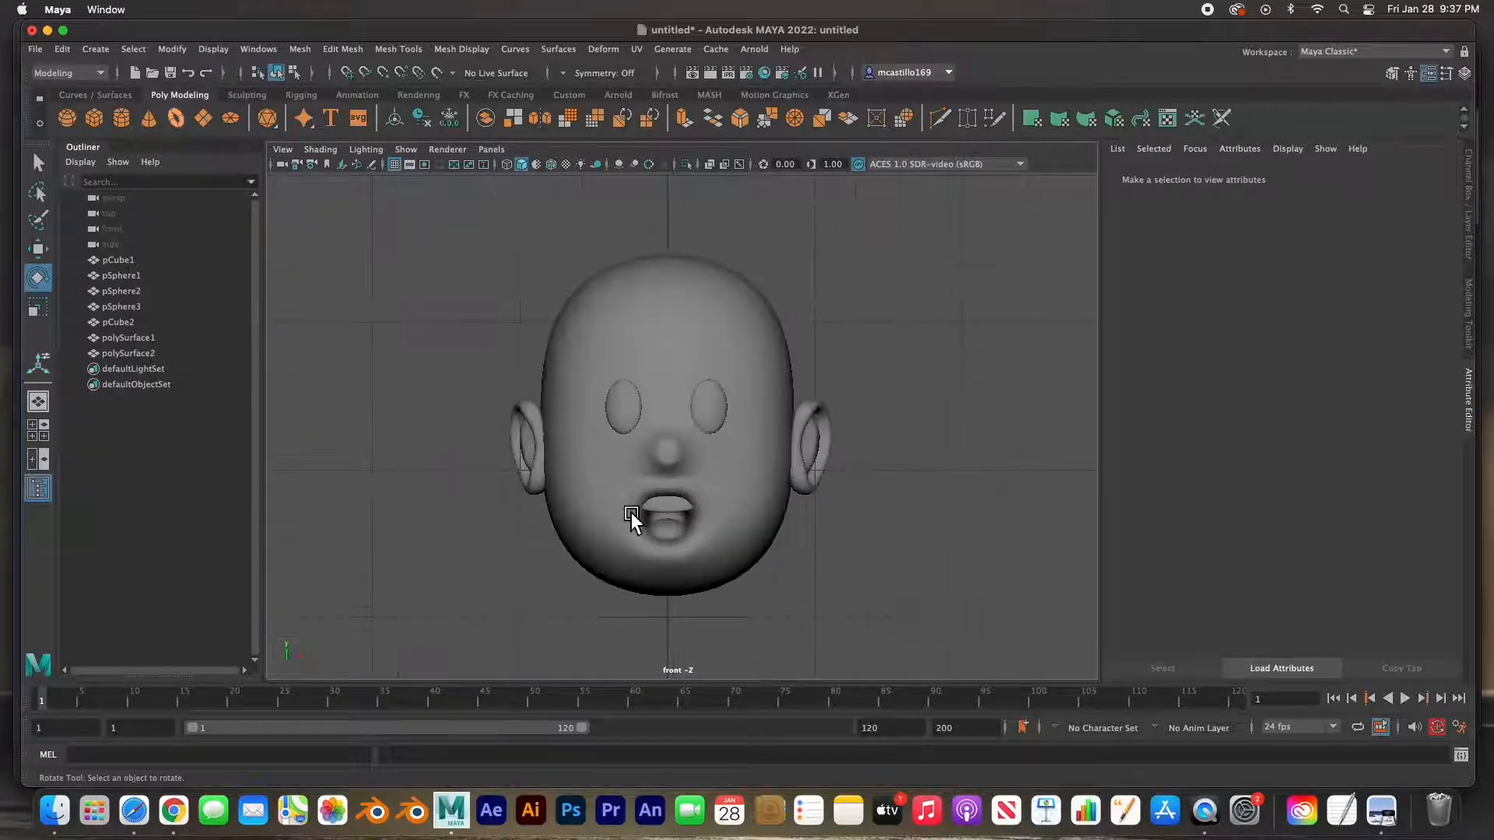
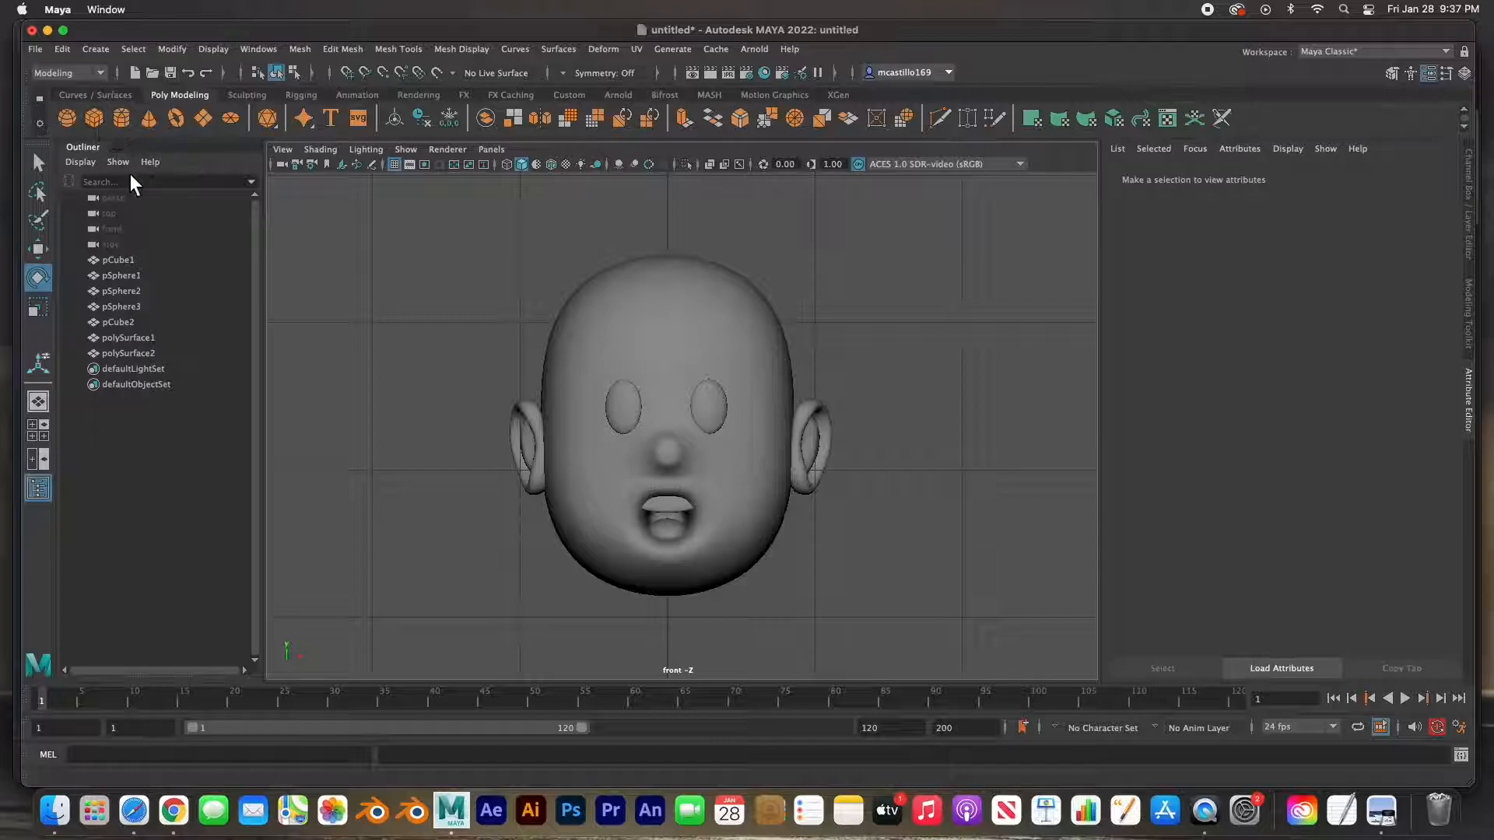
- Create a polygon cube for an eyebrow, raise it to about 2.4 on Y, and bring it in front of the face
click(93, 118)
scroll(670, 563, down, 5)
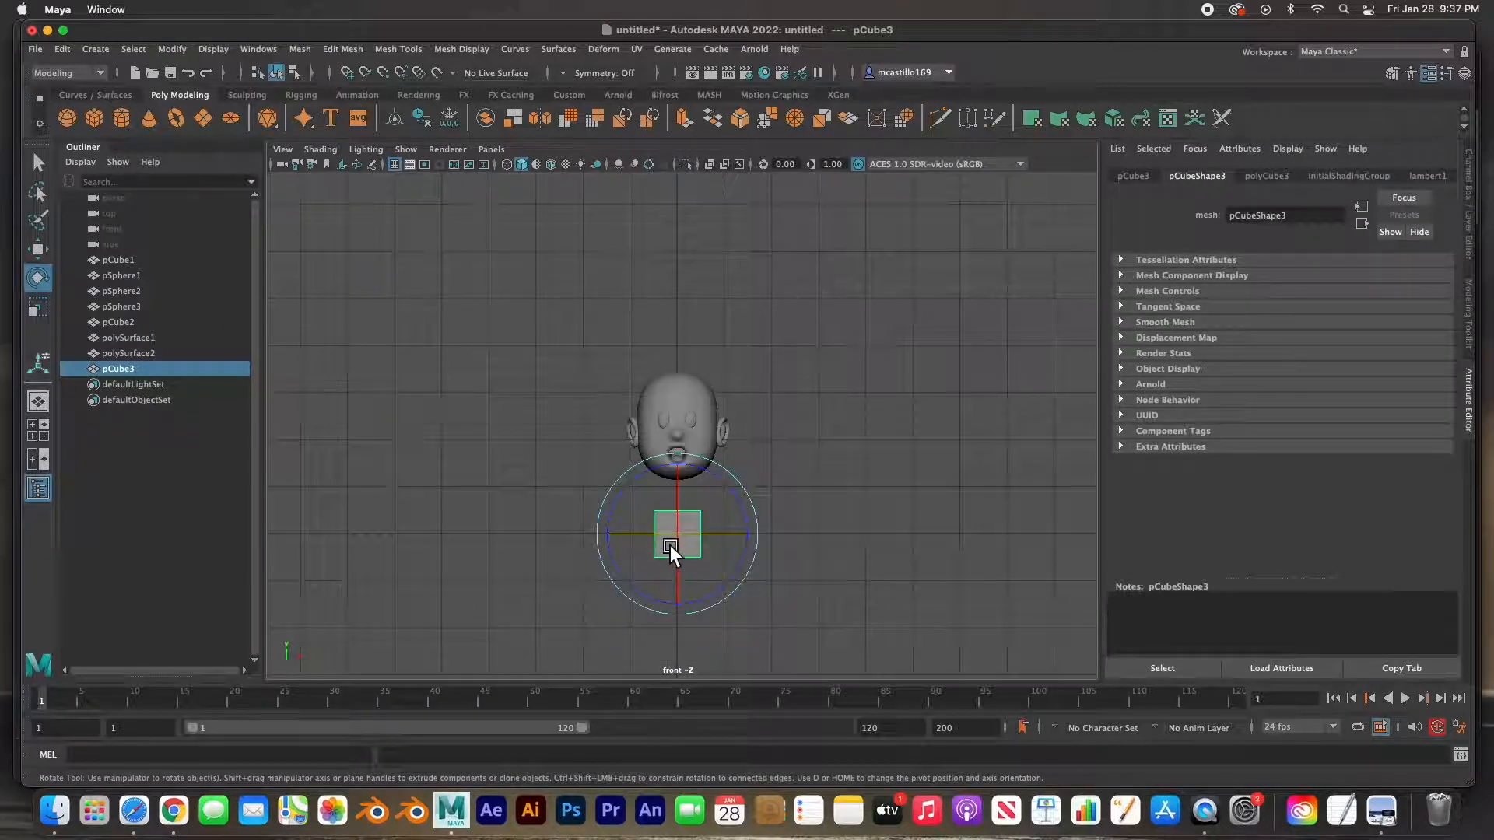
key(w)
drag(685, 498, 686, 385)
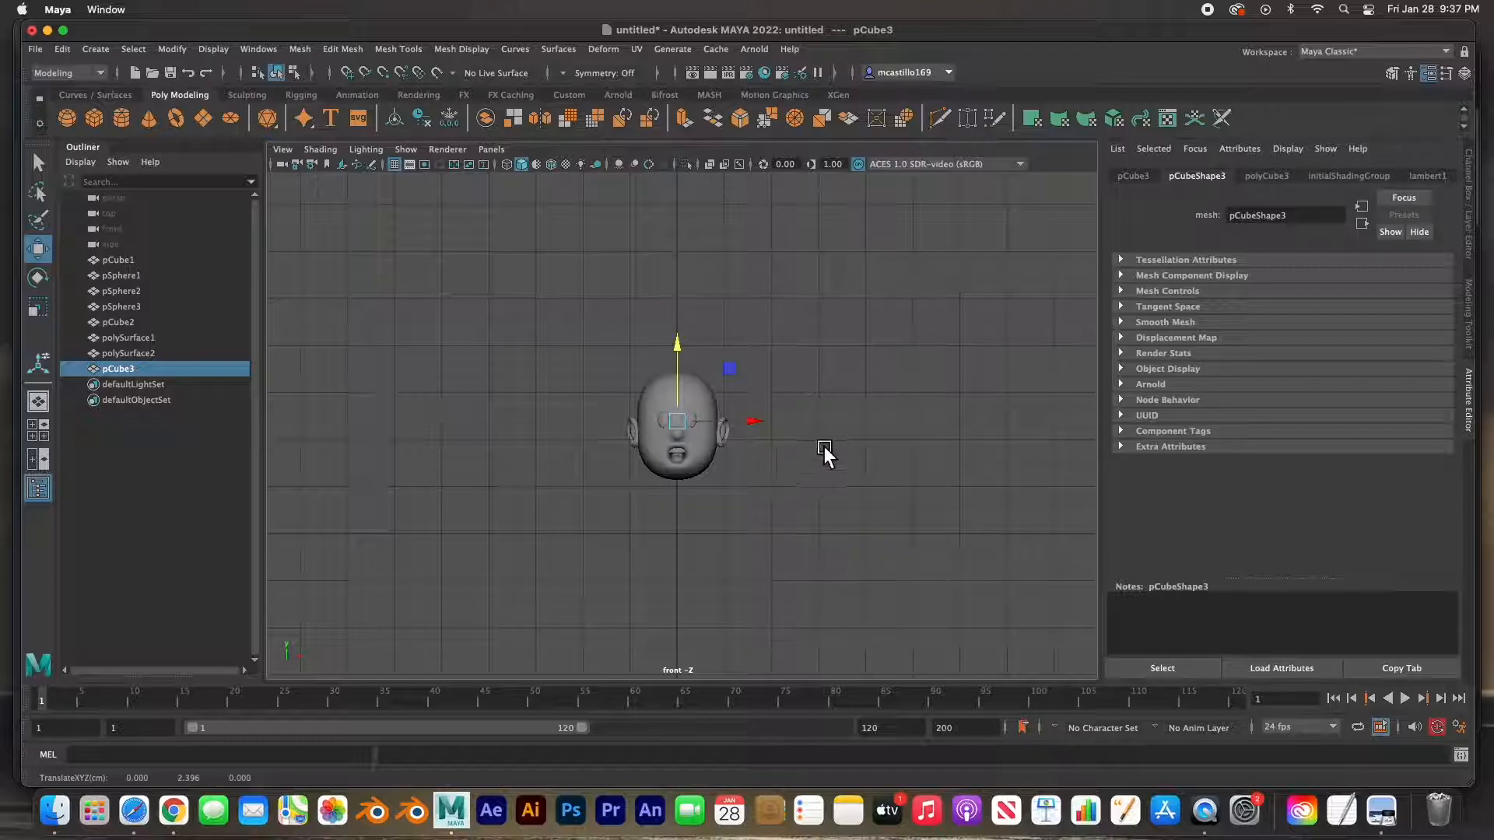
key(space)
drag(876, 300, 832, 342)
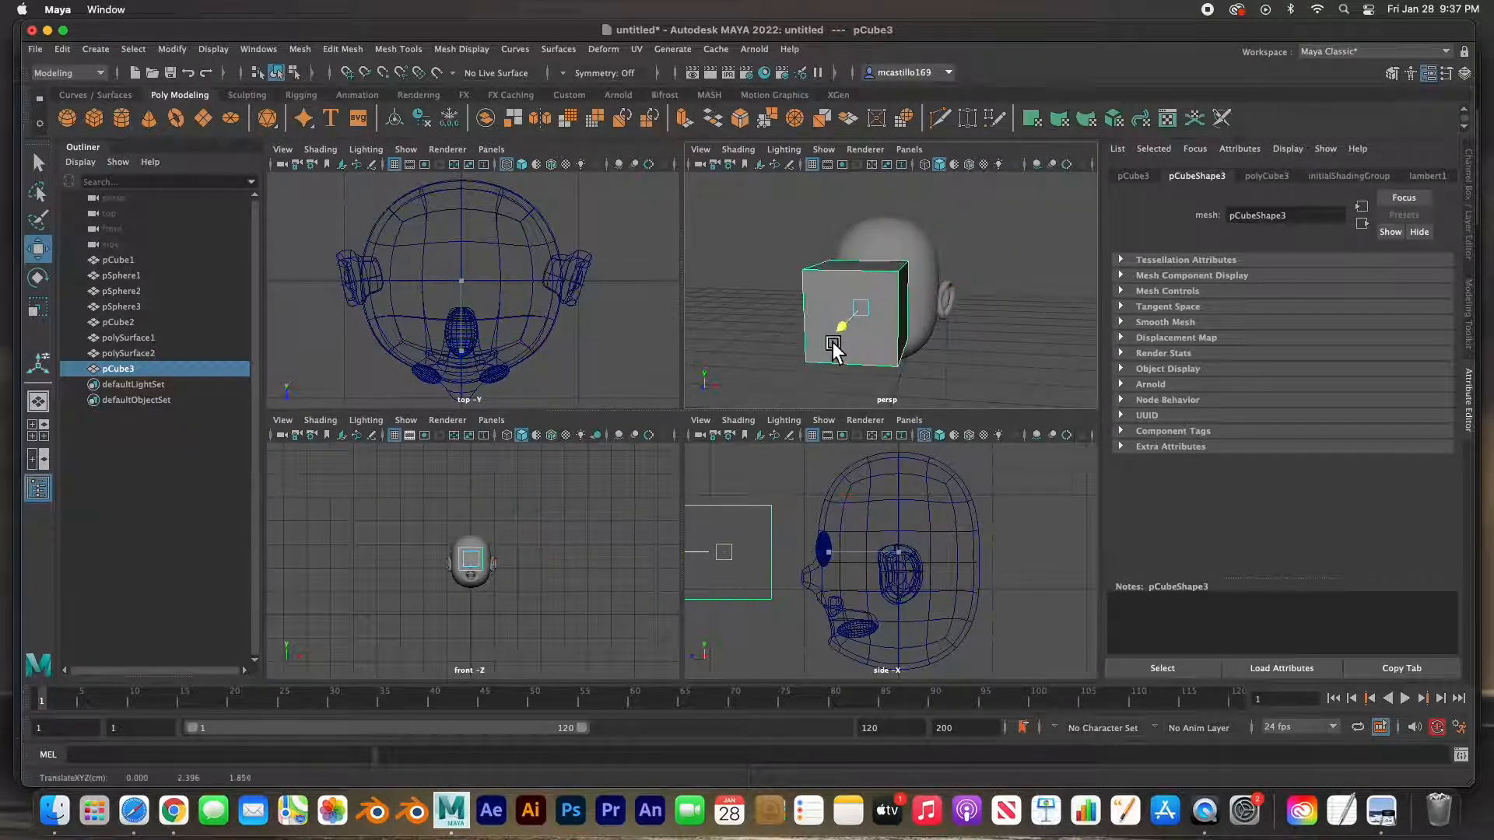
- Scale the cube into an elongated bar of about 0.69 in X and 0.27 in Y and Z
key(r)
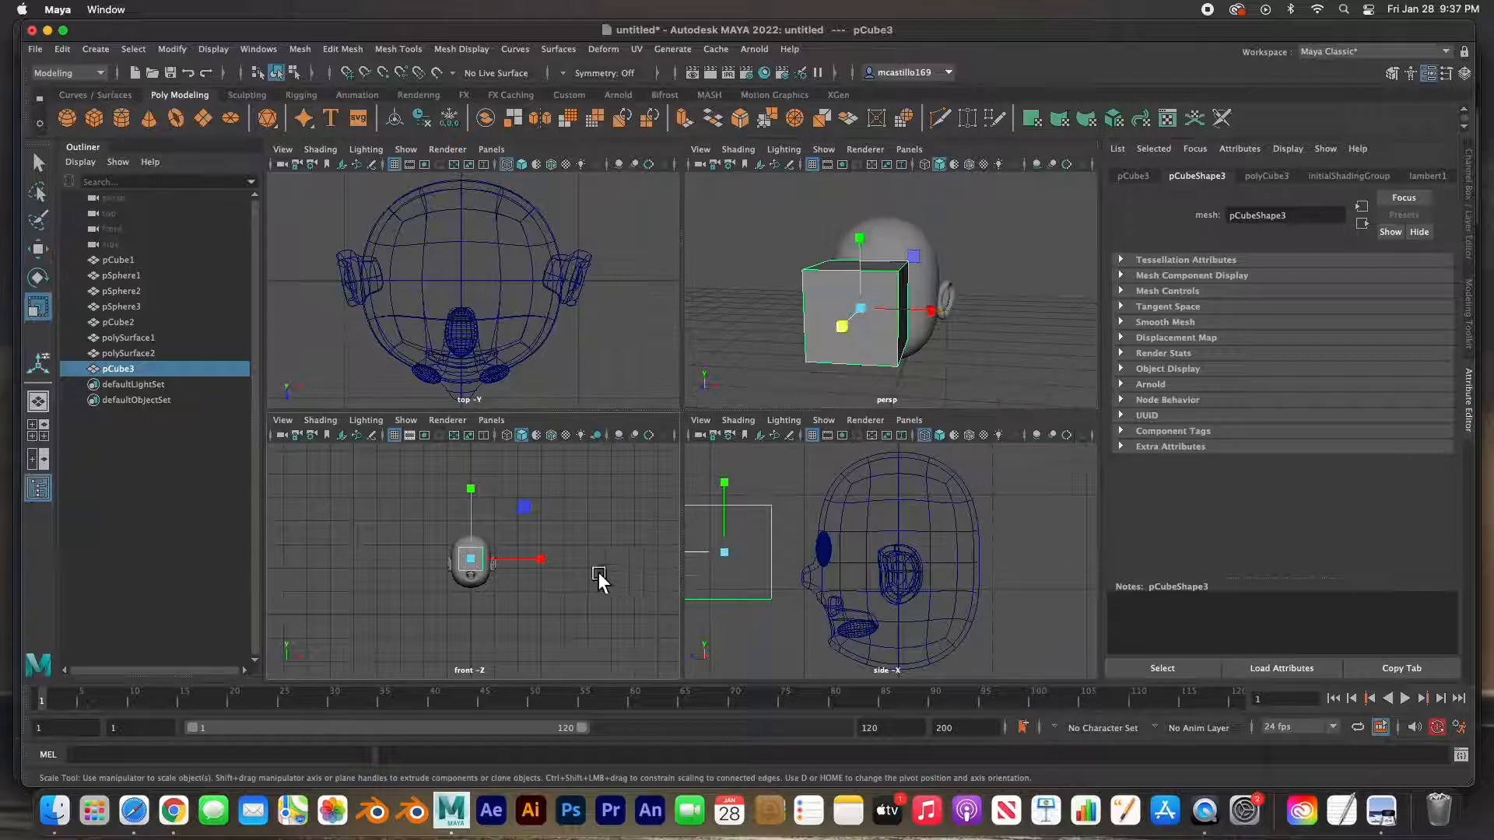
drag(471, 560, 640, 557)
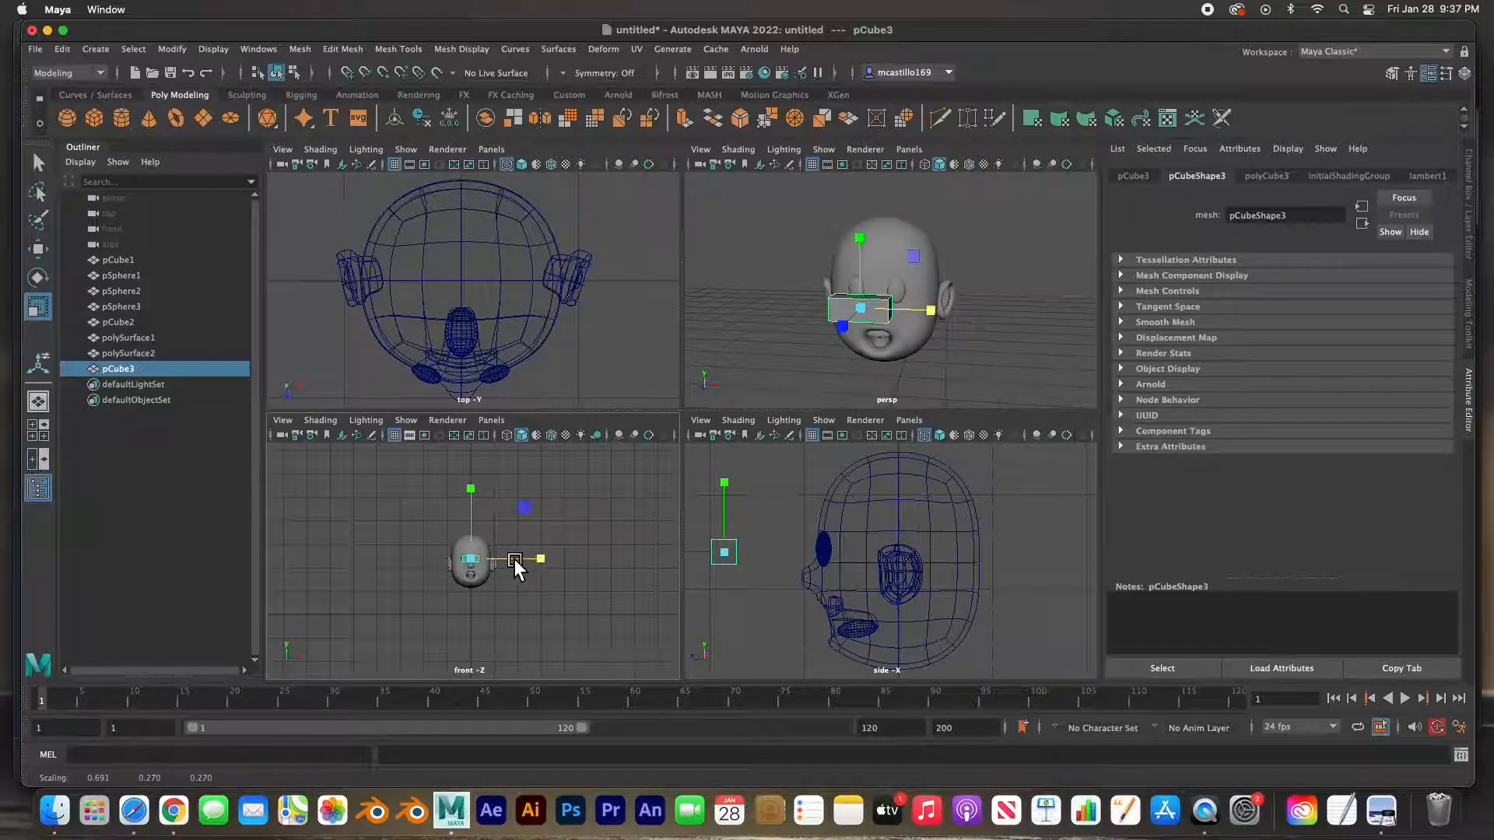
key(f)
key(f)
key(f)
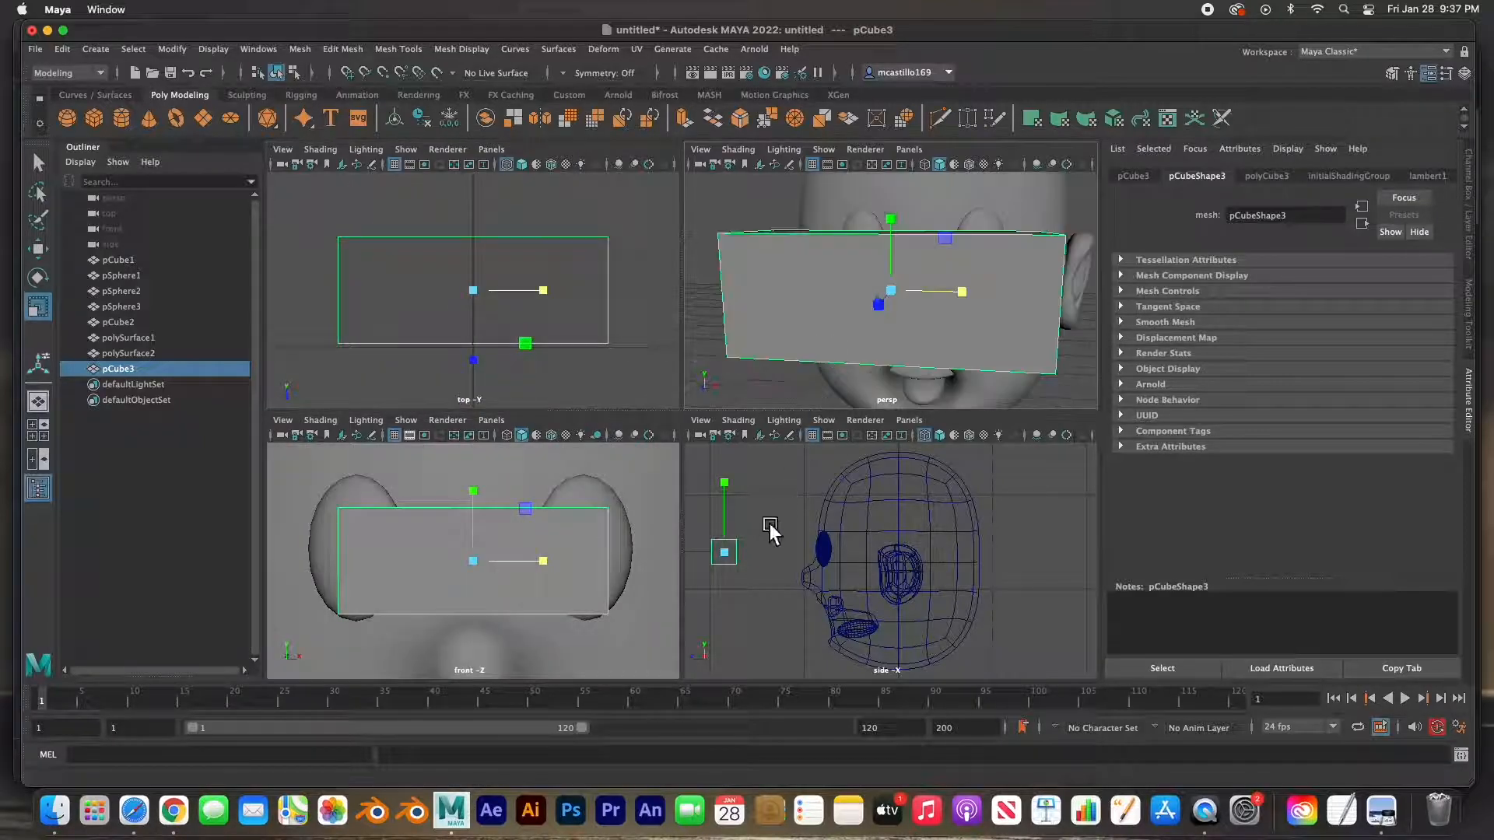
key(f)
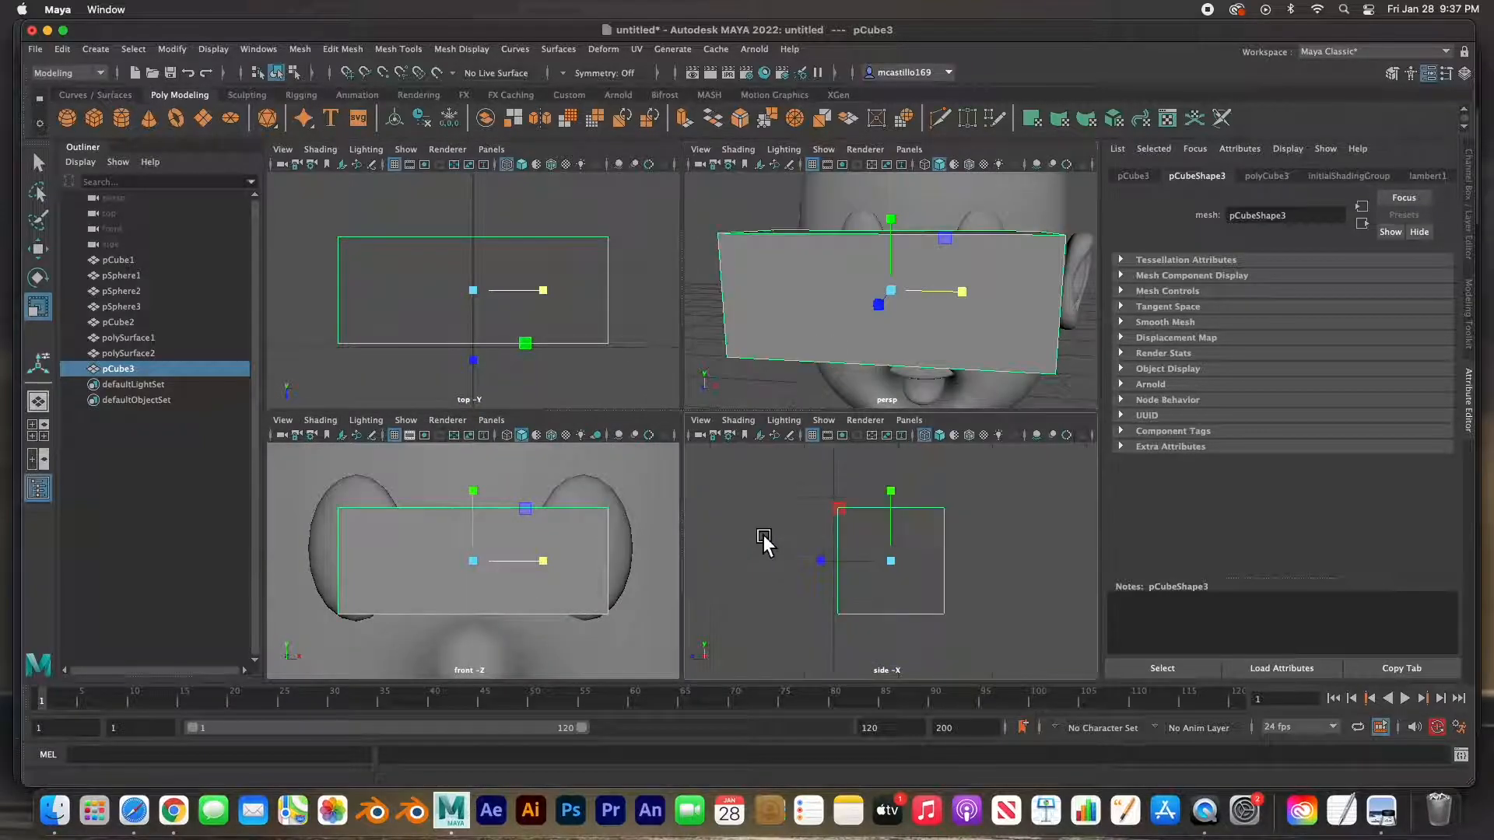
- Set the cube's width subdivisions to 3 and display it with smooth mesh preview
click(1268, 177)
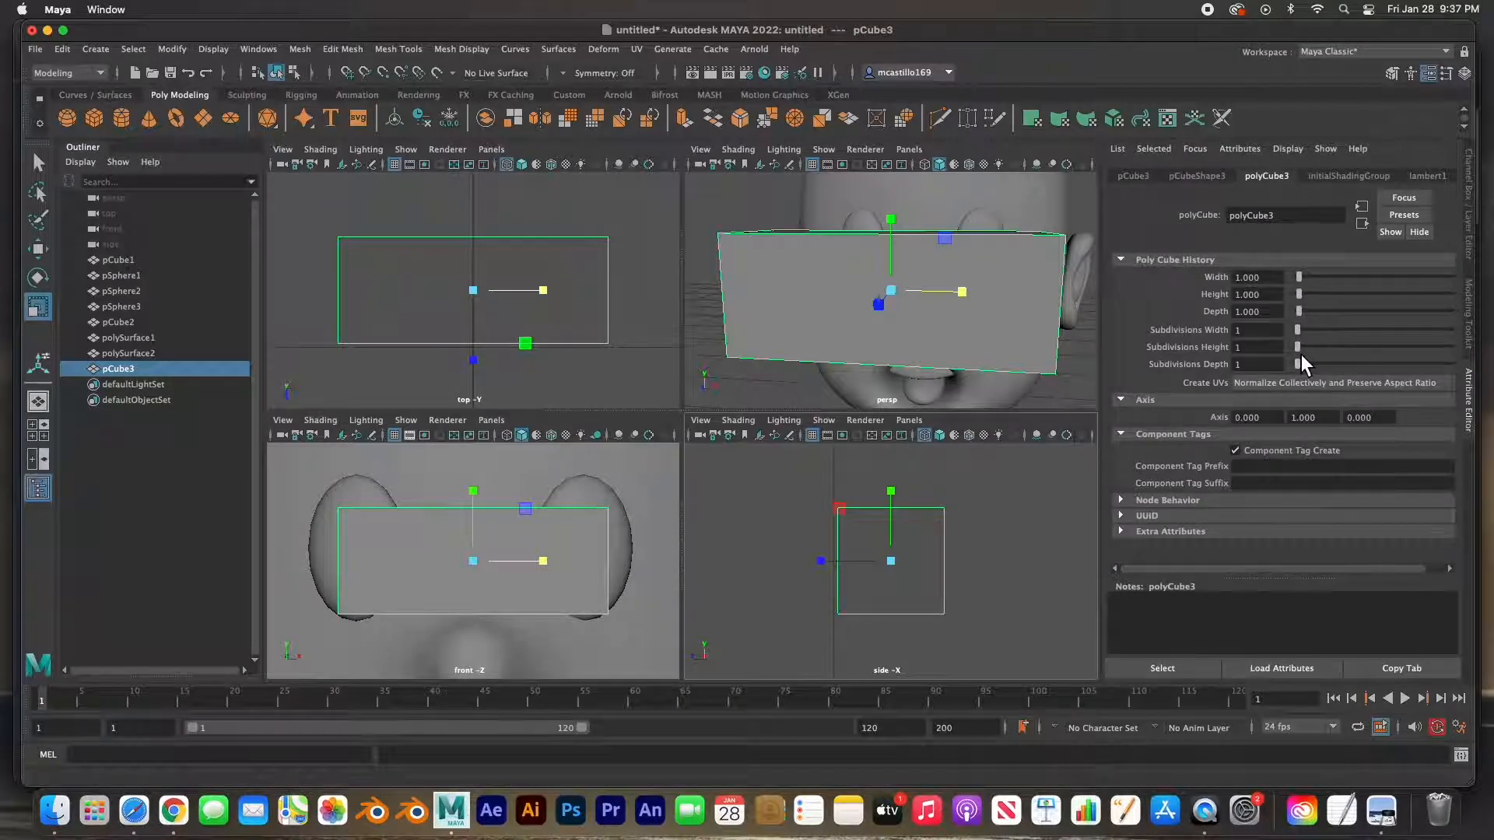
drag(1305, 340, 1312, 335)
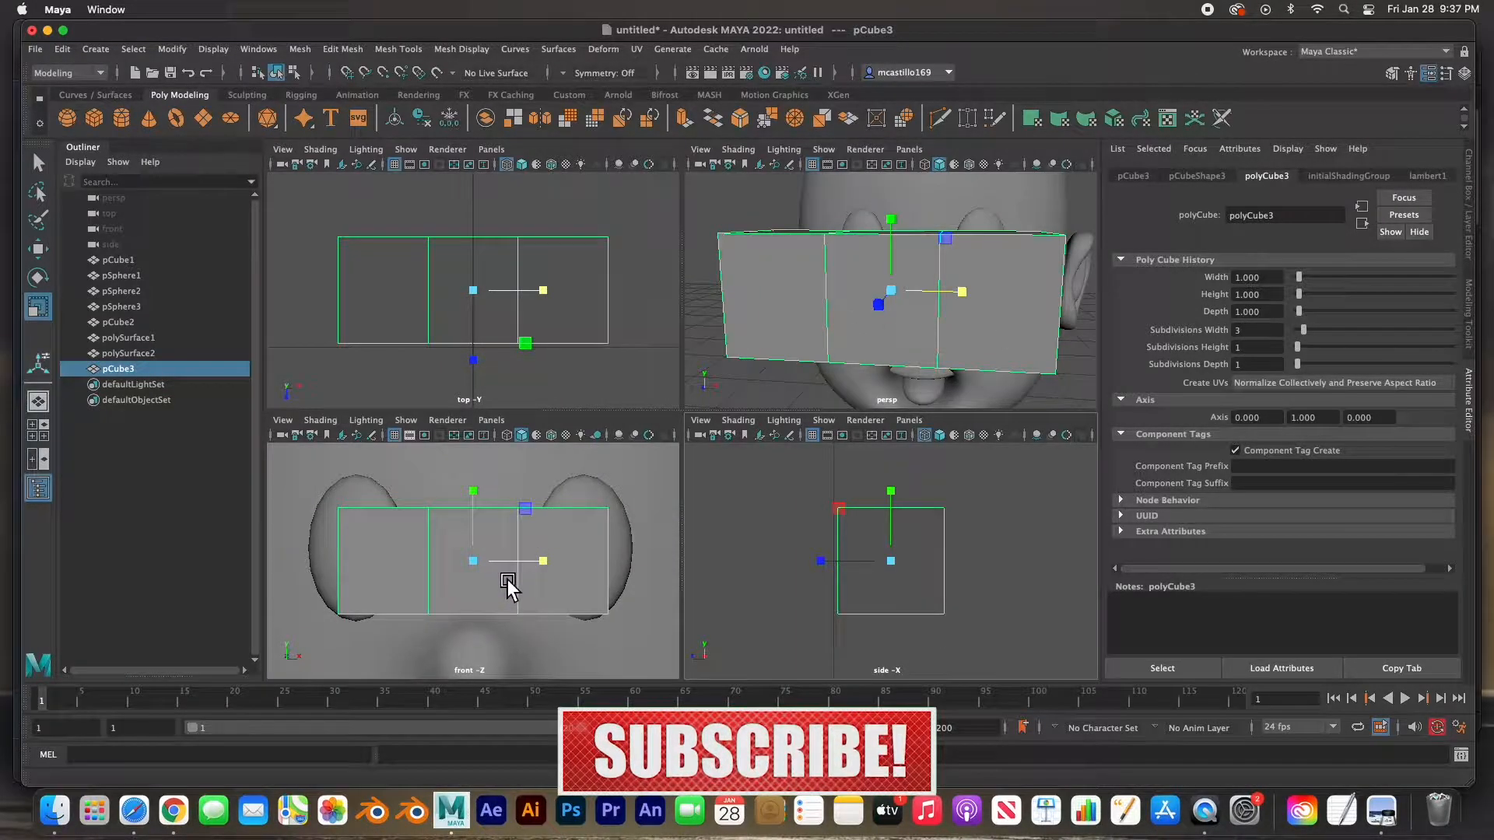
key(3)
scroll(487, 567, down, 8)
scroll(482, 571, up, 6)
- Move the eyebrow bar back against the face to about 0.82 on Z
key(w)
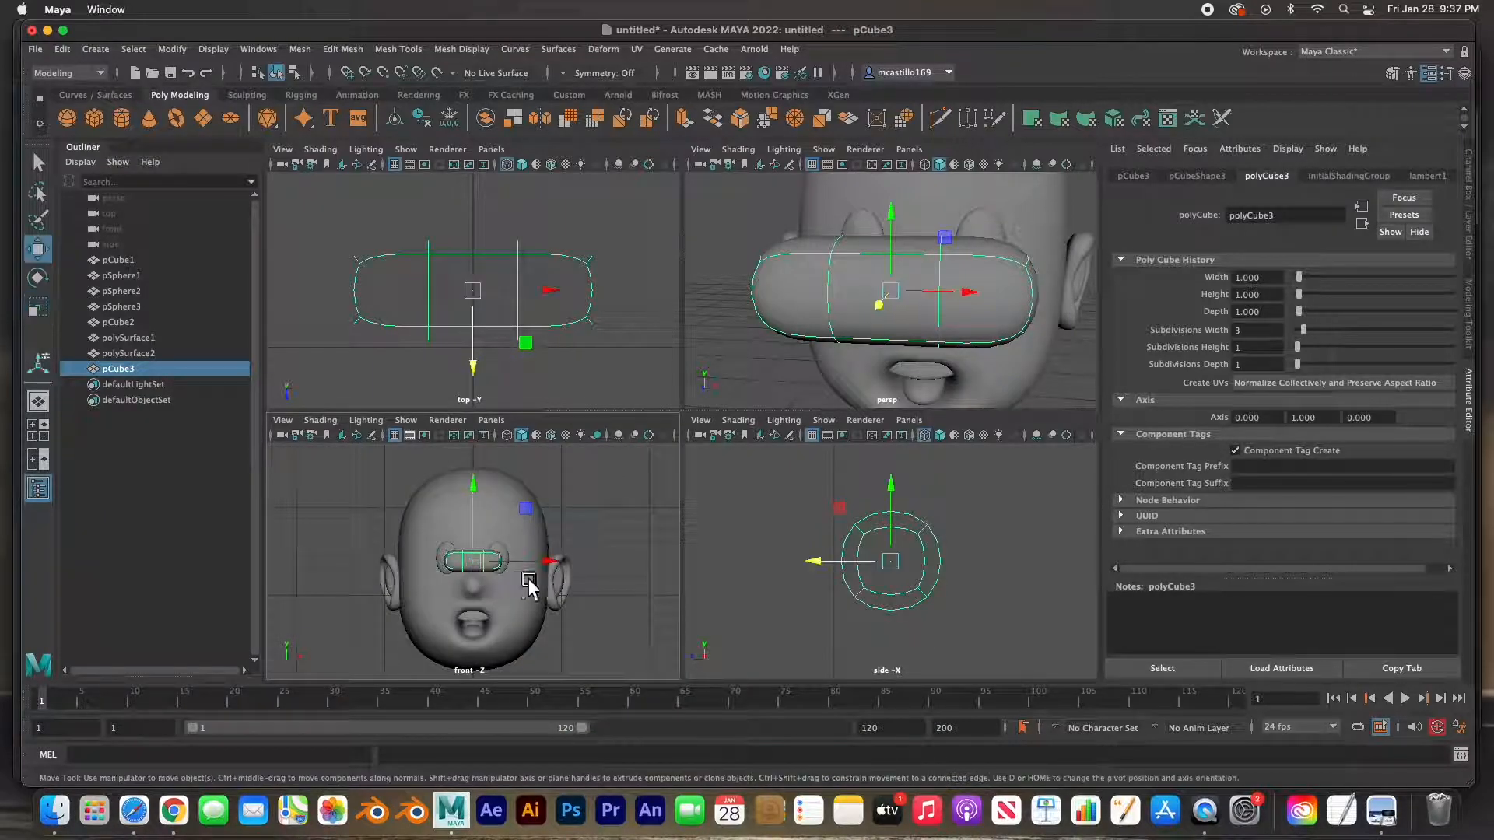
scroll(845, 572, down, 5)
scroll(876, 573, up, 1)
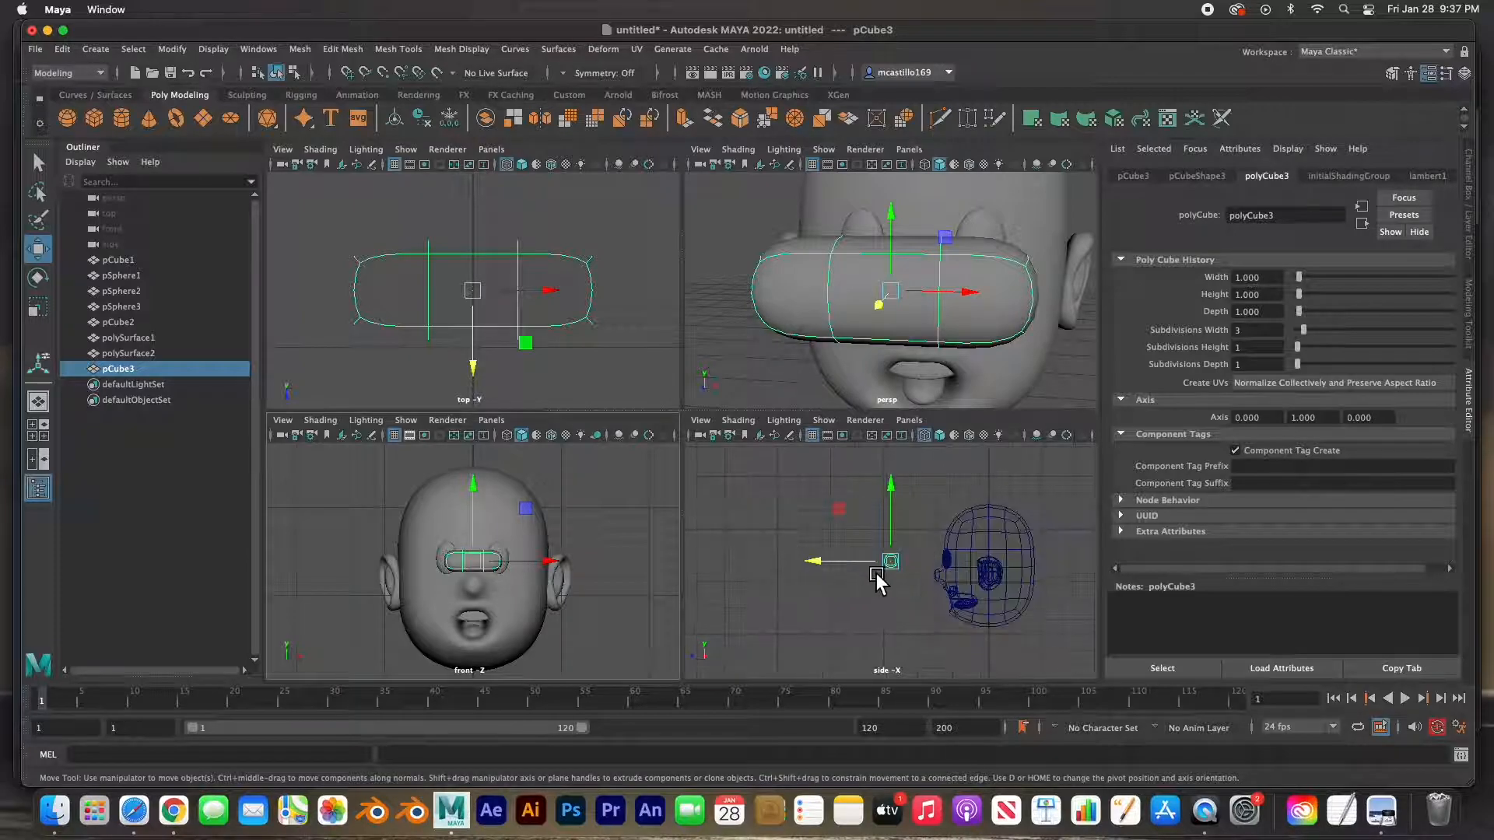
drag(839, 563, 896, 557)
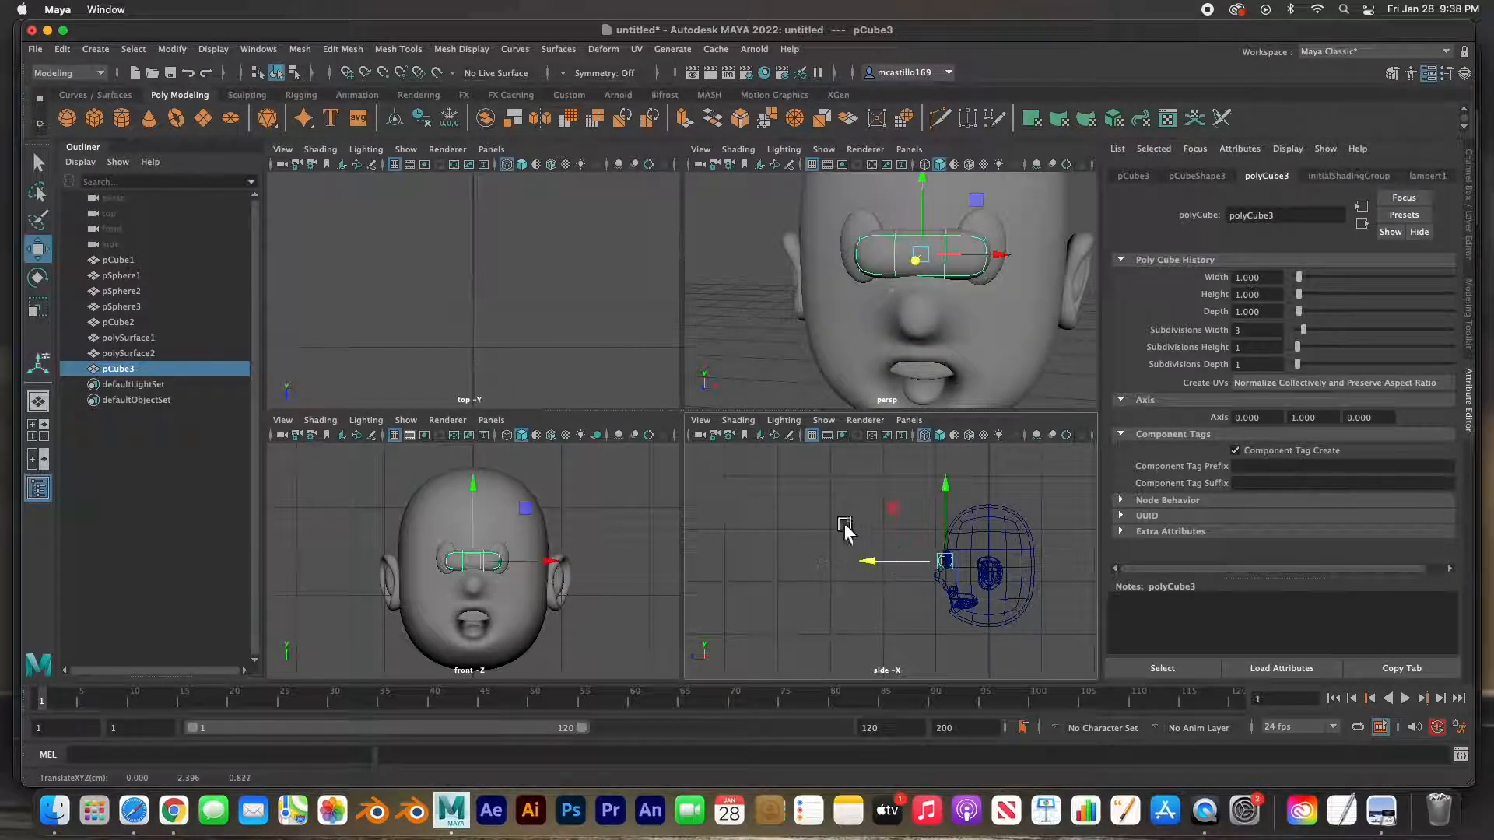
- Place the eyebrow above one eye at about 0.265 on X and 2.72 on Y, scaled to about 0.43 × 0.17 × 0.17
mouse_move(477, 523)
mouse_down()
mouse_move(480, 491)
mouse_move(555, 527)
mouse_move(490, 534)
mouse_up()
key(r)
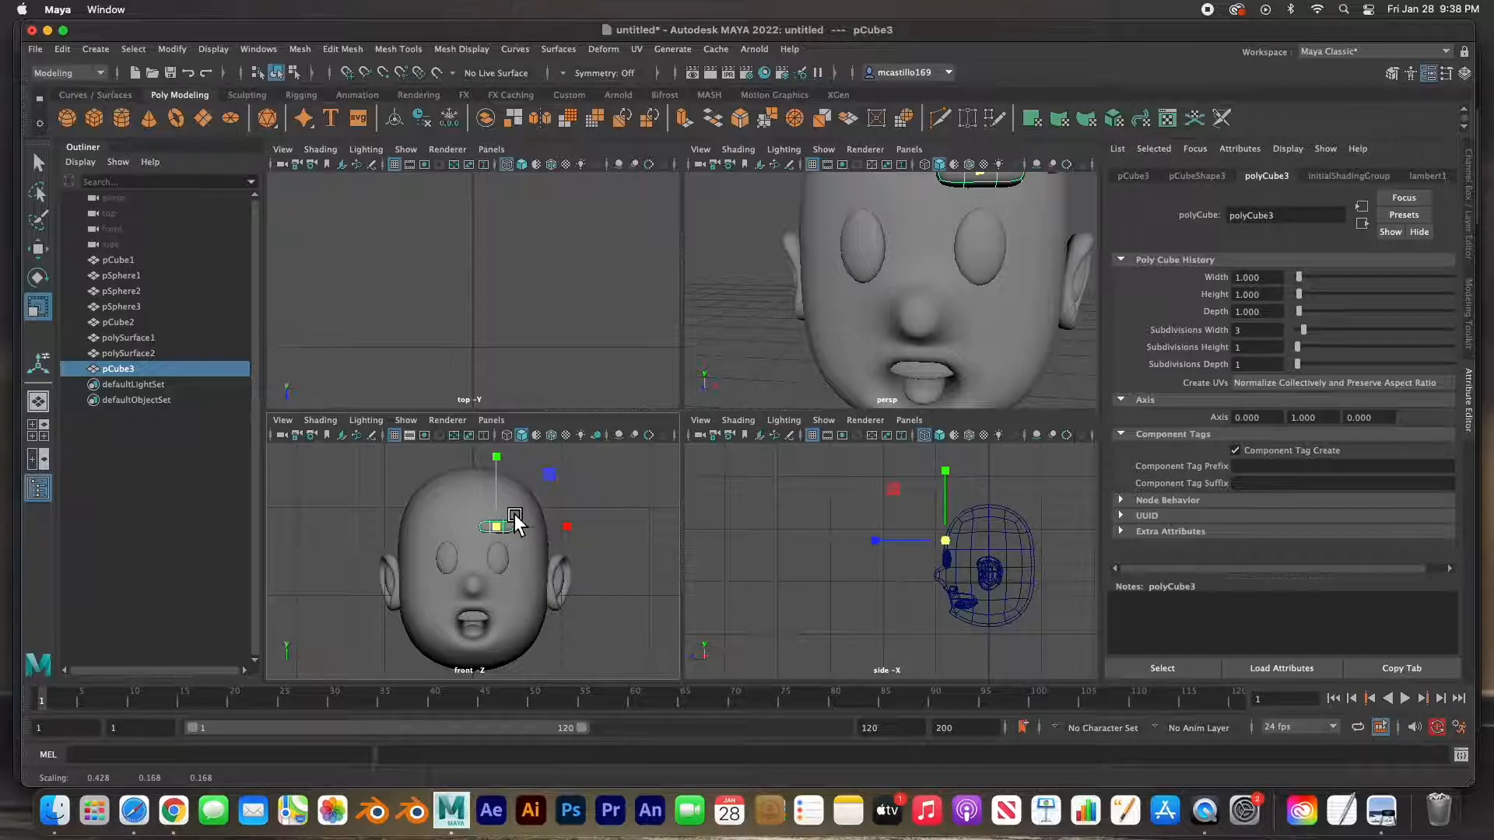
key(w)
drag(501, 473, 501, 478)
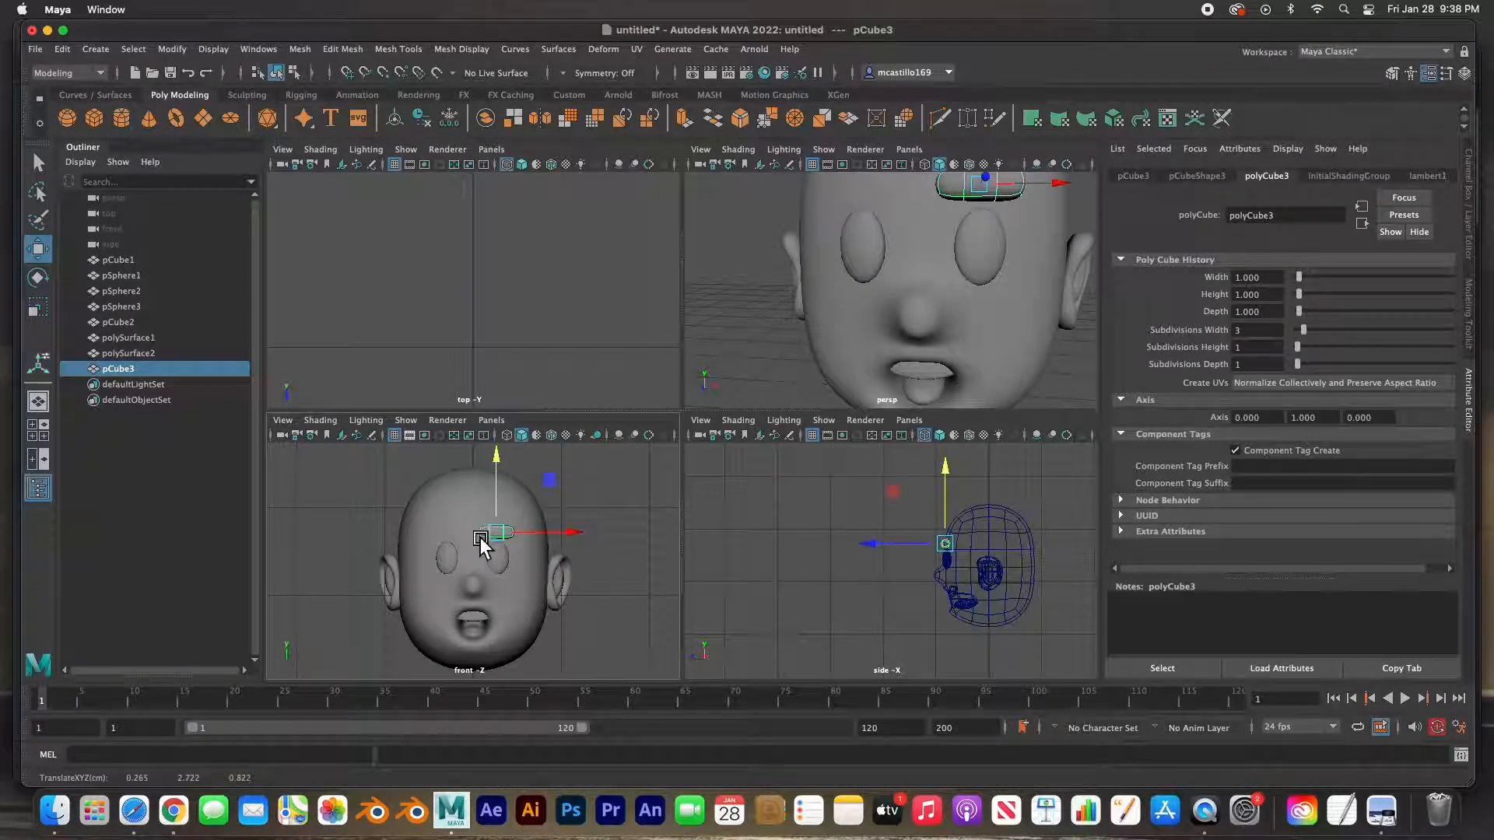
- Slim the eyebrow to about 0.39 in X and 0.14 in Y and Z, and adjust its sideways position above the eye
key(space)
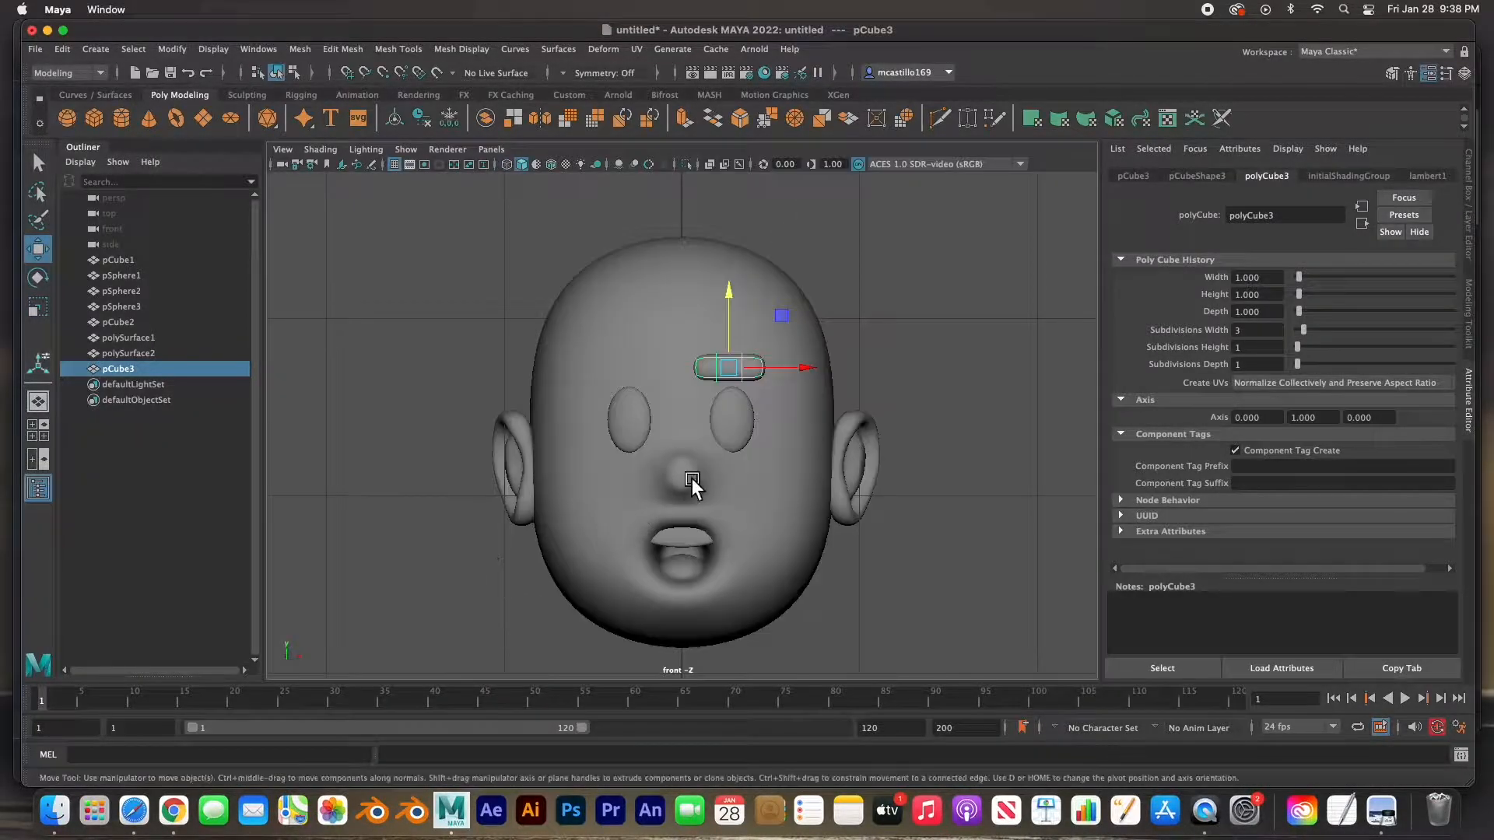
drag(781, 369, 732, 372)
key(r)
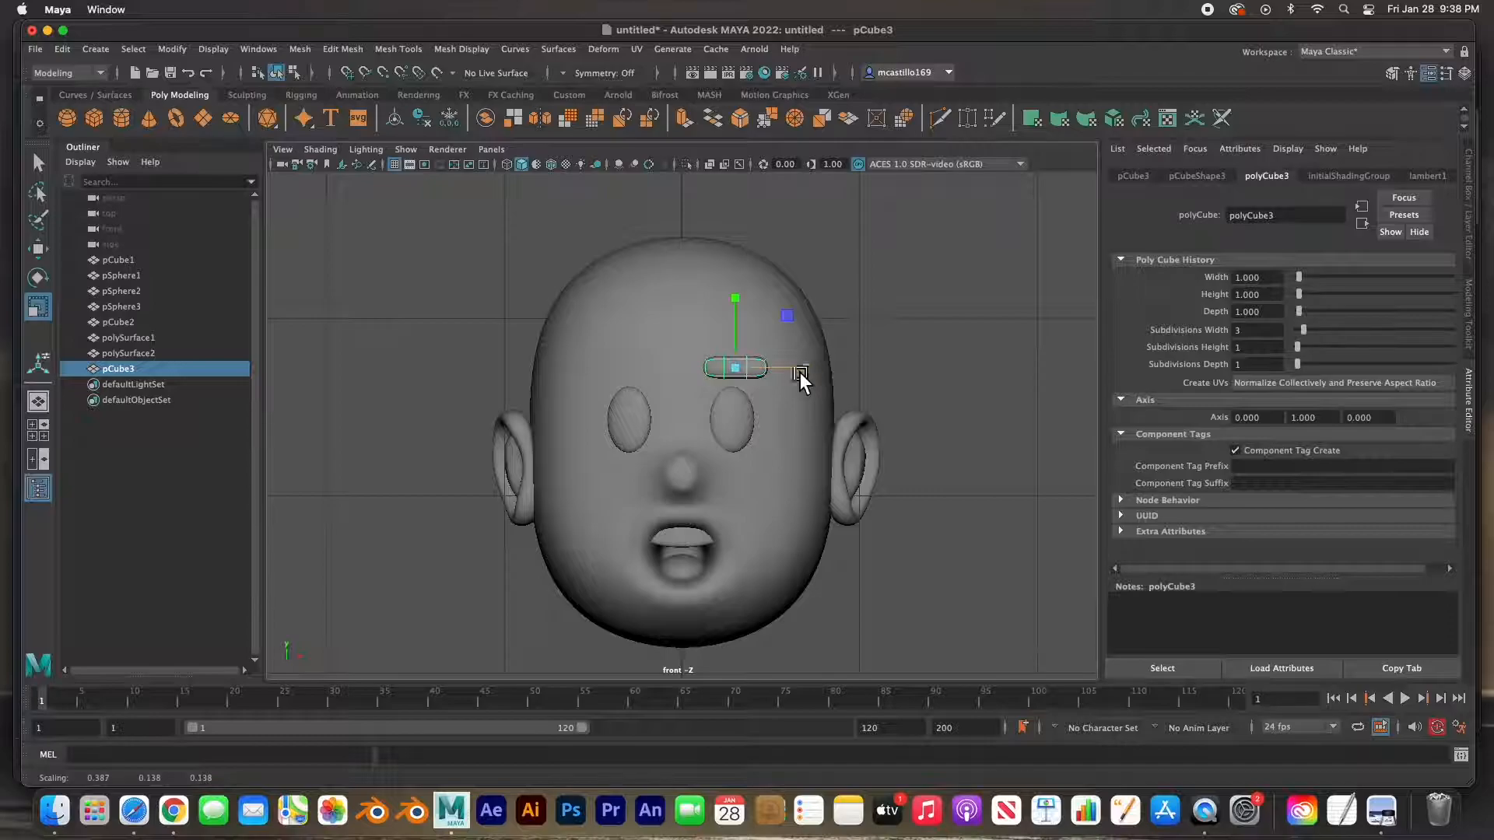
key(w)
drag(781, 375, 803, 371)
- Duplicate the eyebrow along X and place the copy above the other eye
key(space)
key(space)
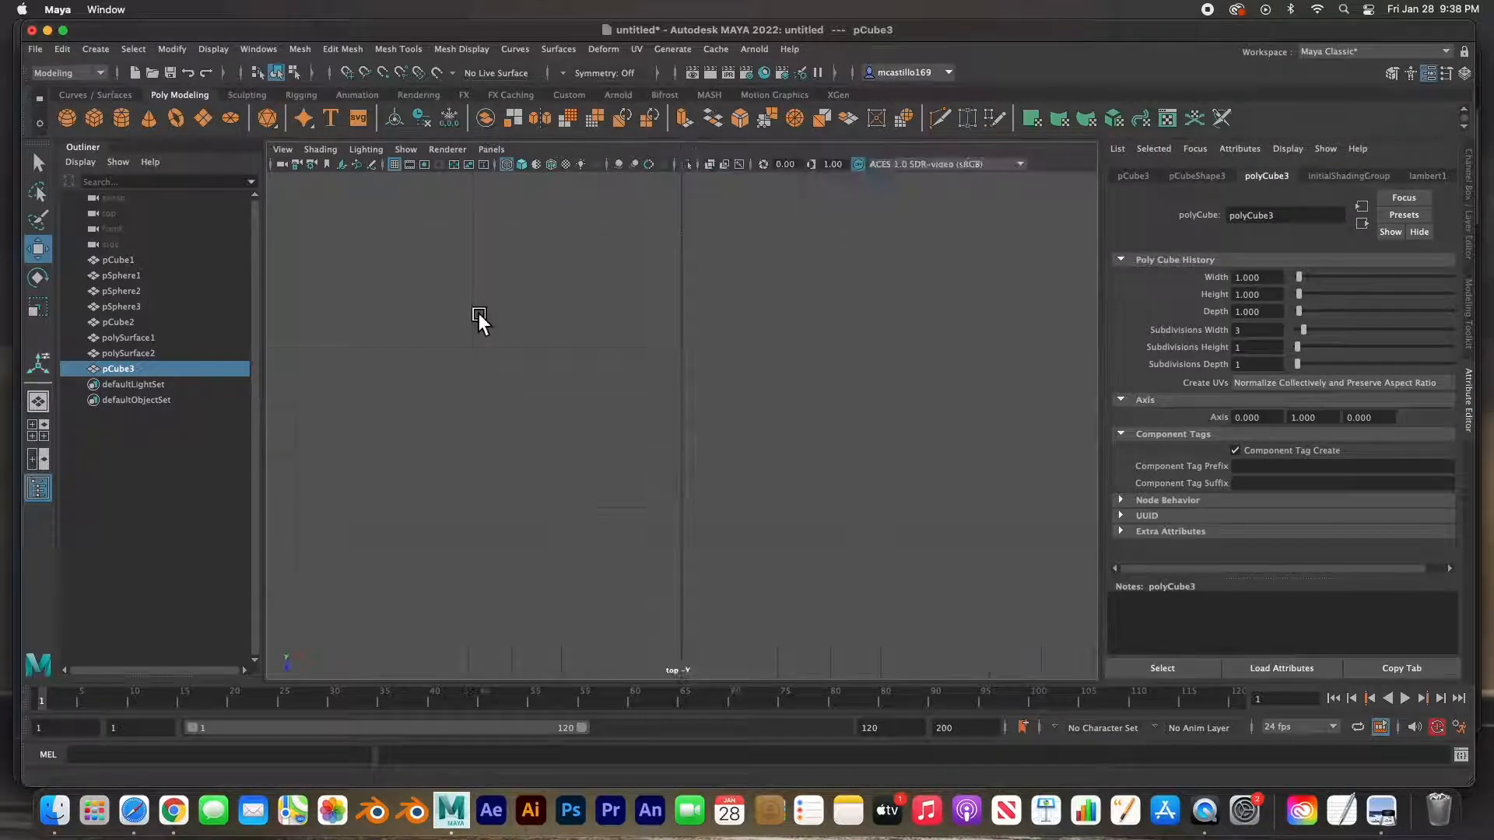
key(a)
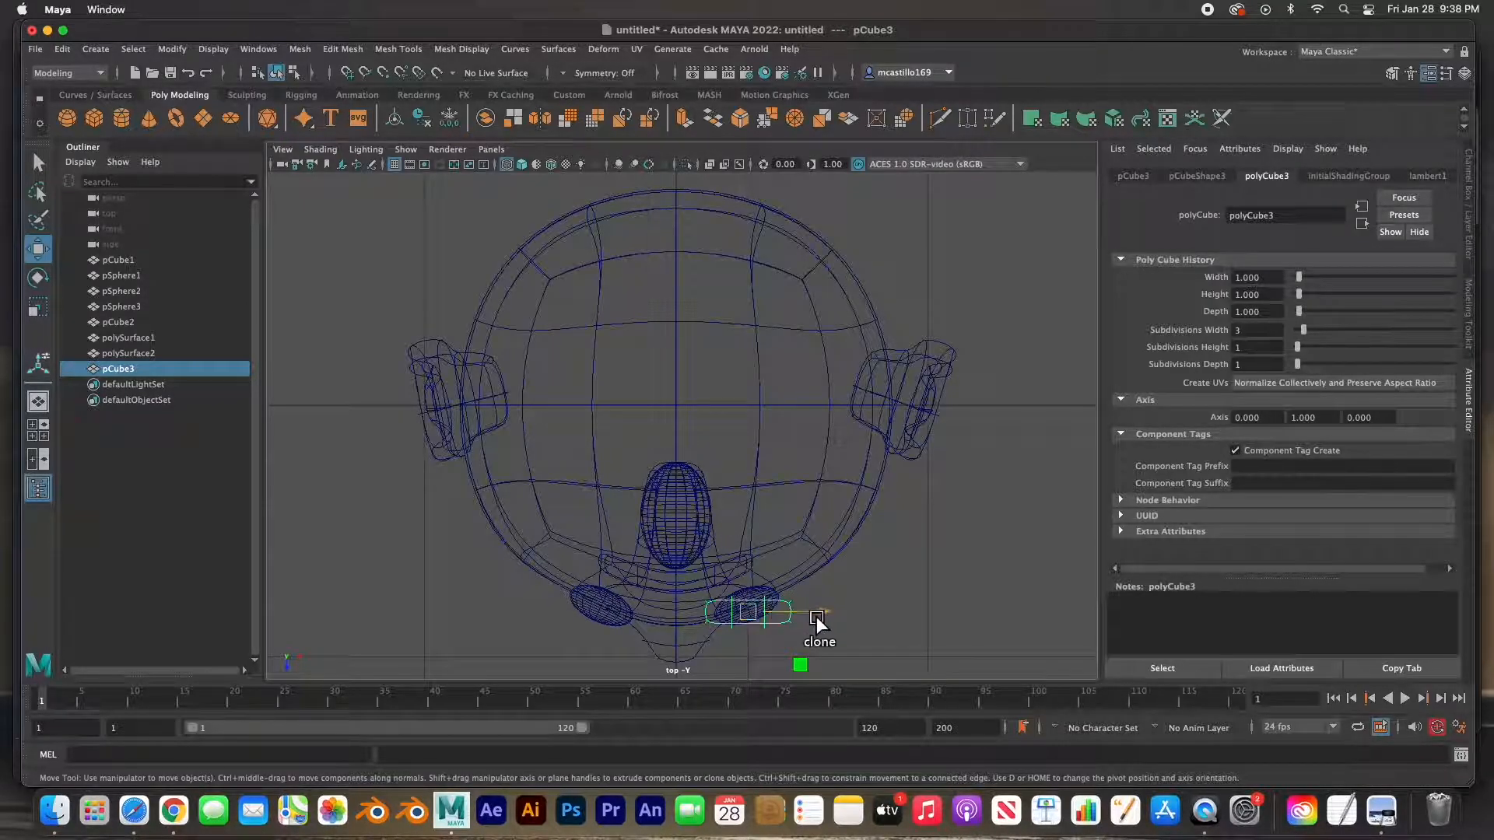
shift+drag(824, 615, 677, 610)
key(space)
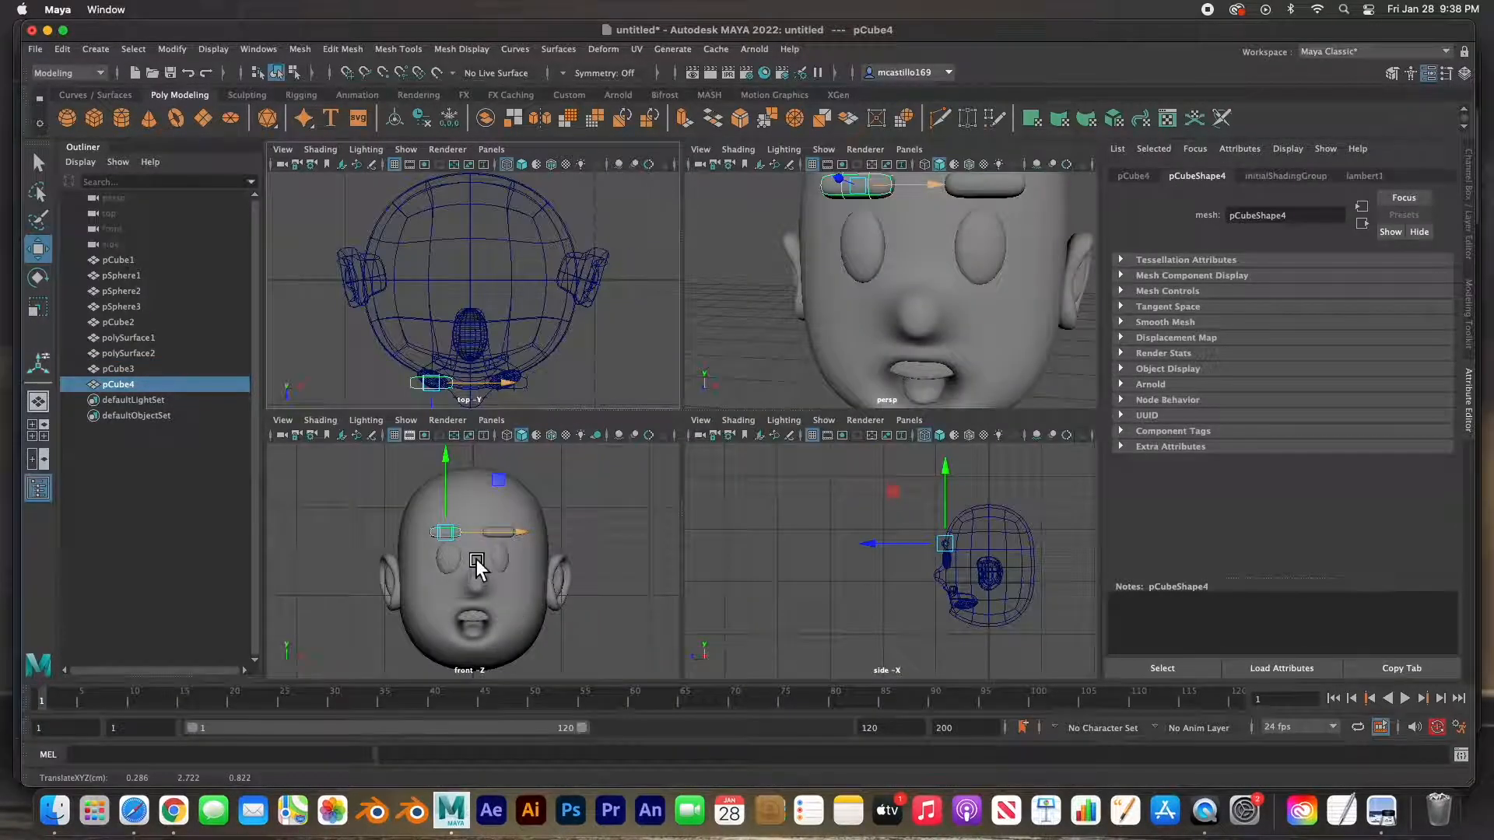
- Rotate the original eyebrow about 21.6° around Y so it follows the curve of the face
click(591, 537)
click(515, 538)
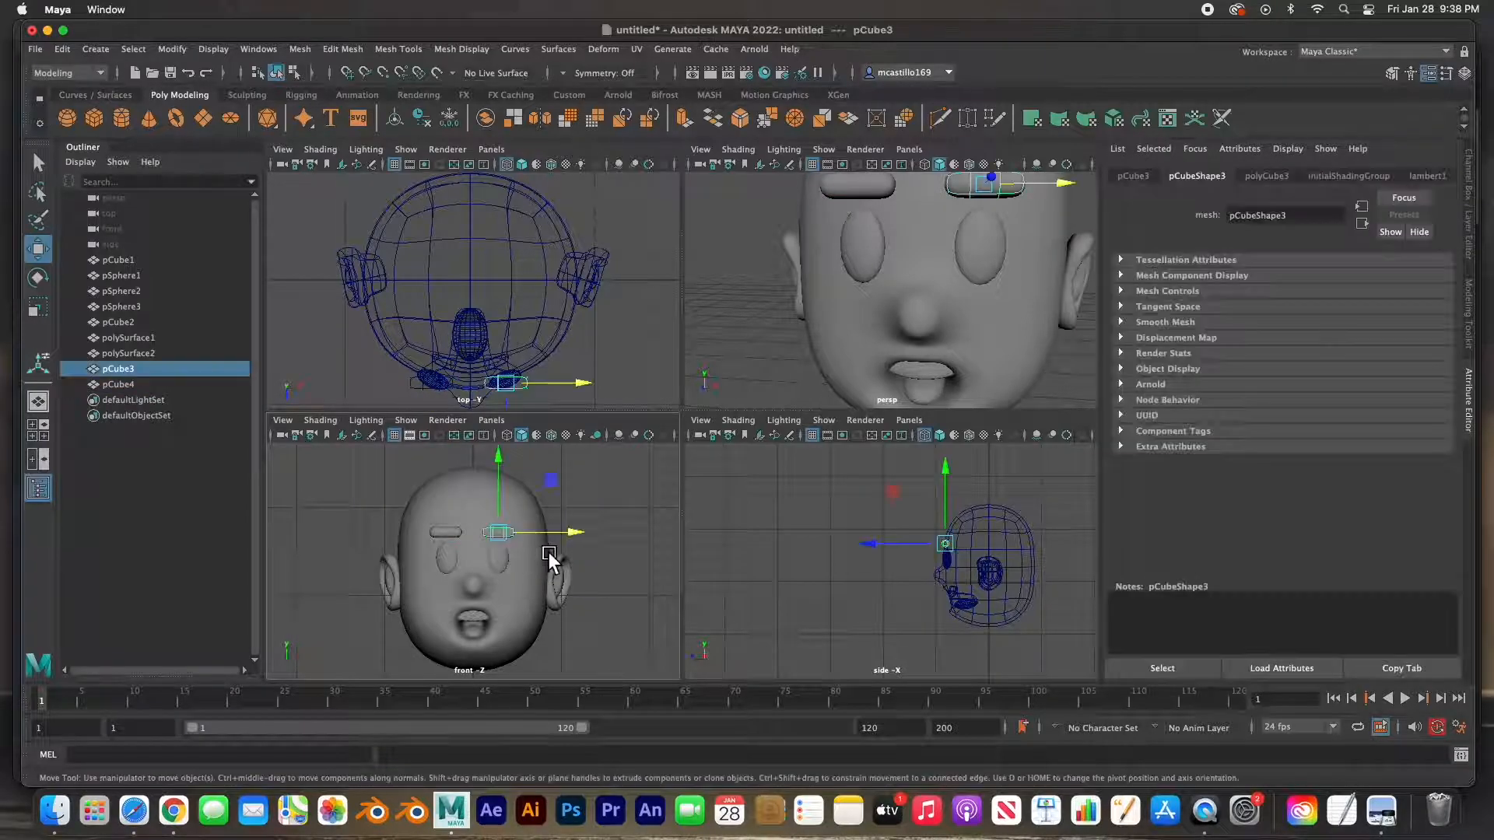
key(space)
key(space)
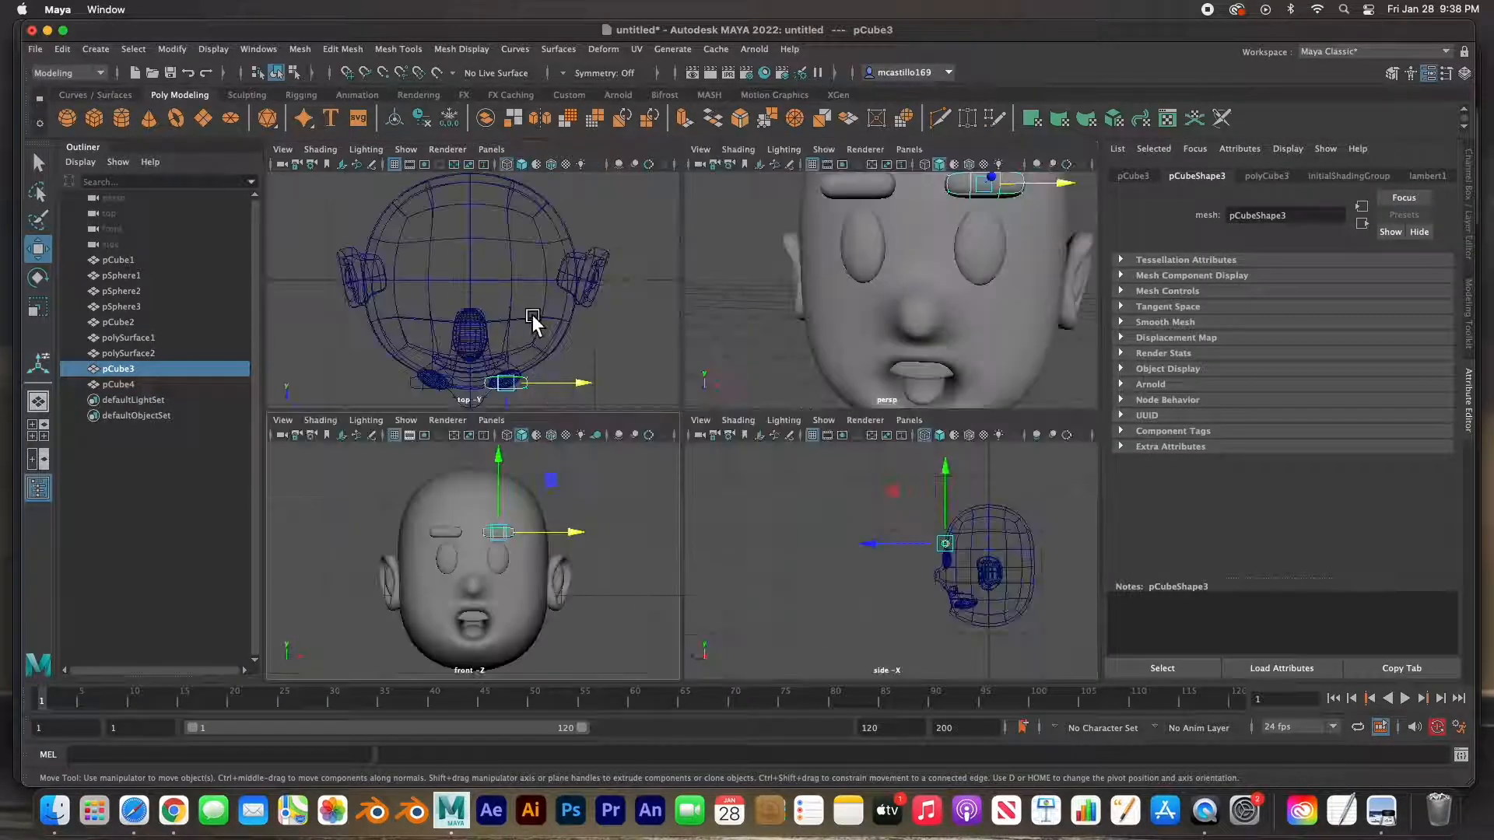
key(space)
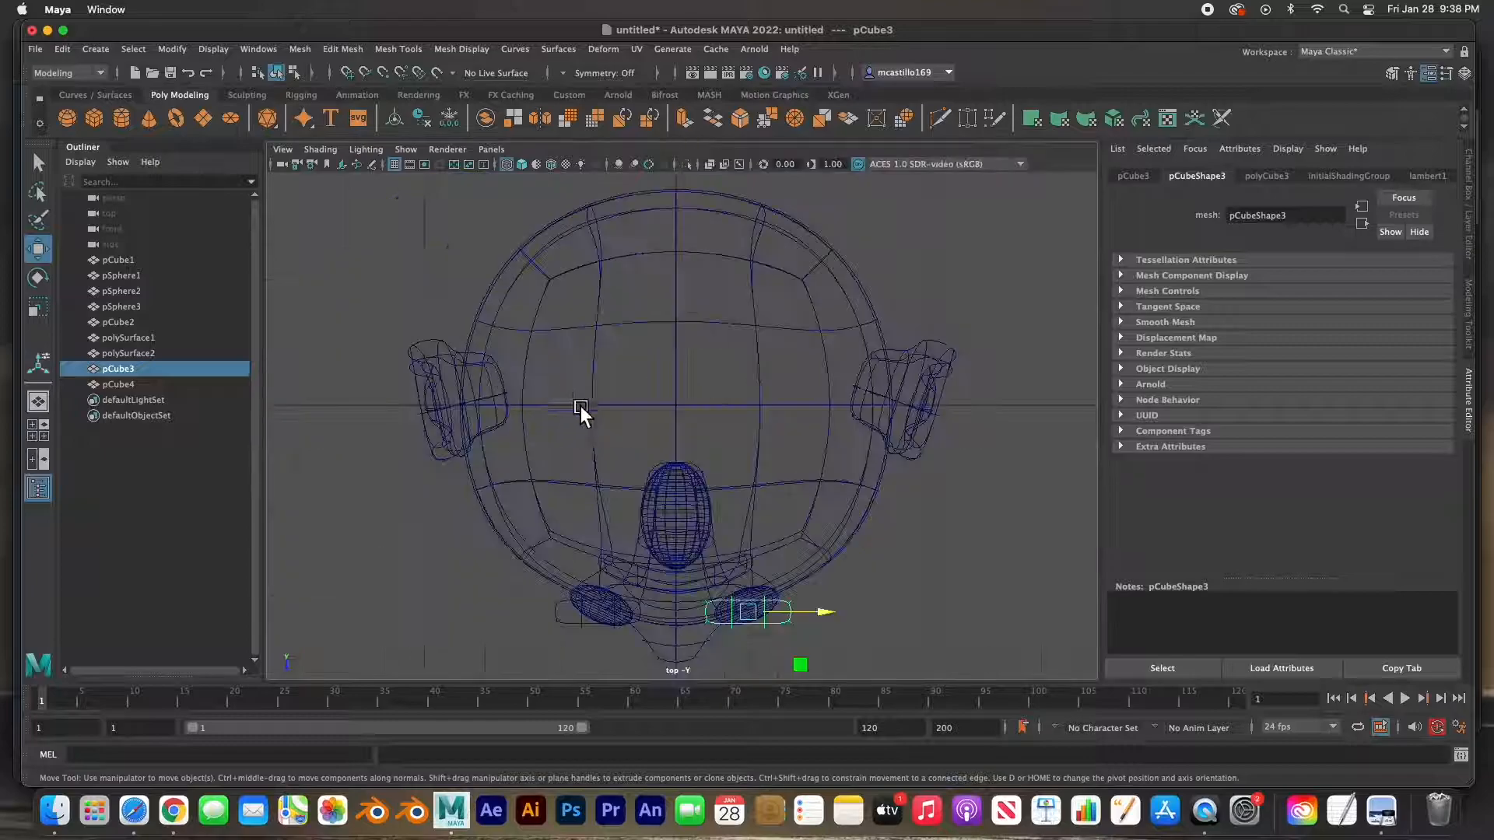
key(e)
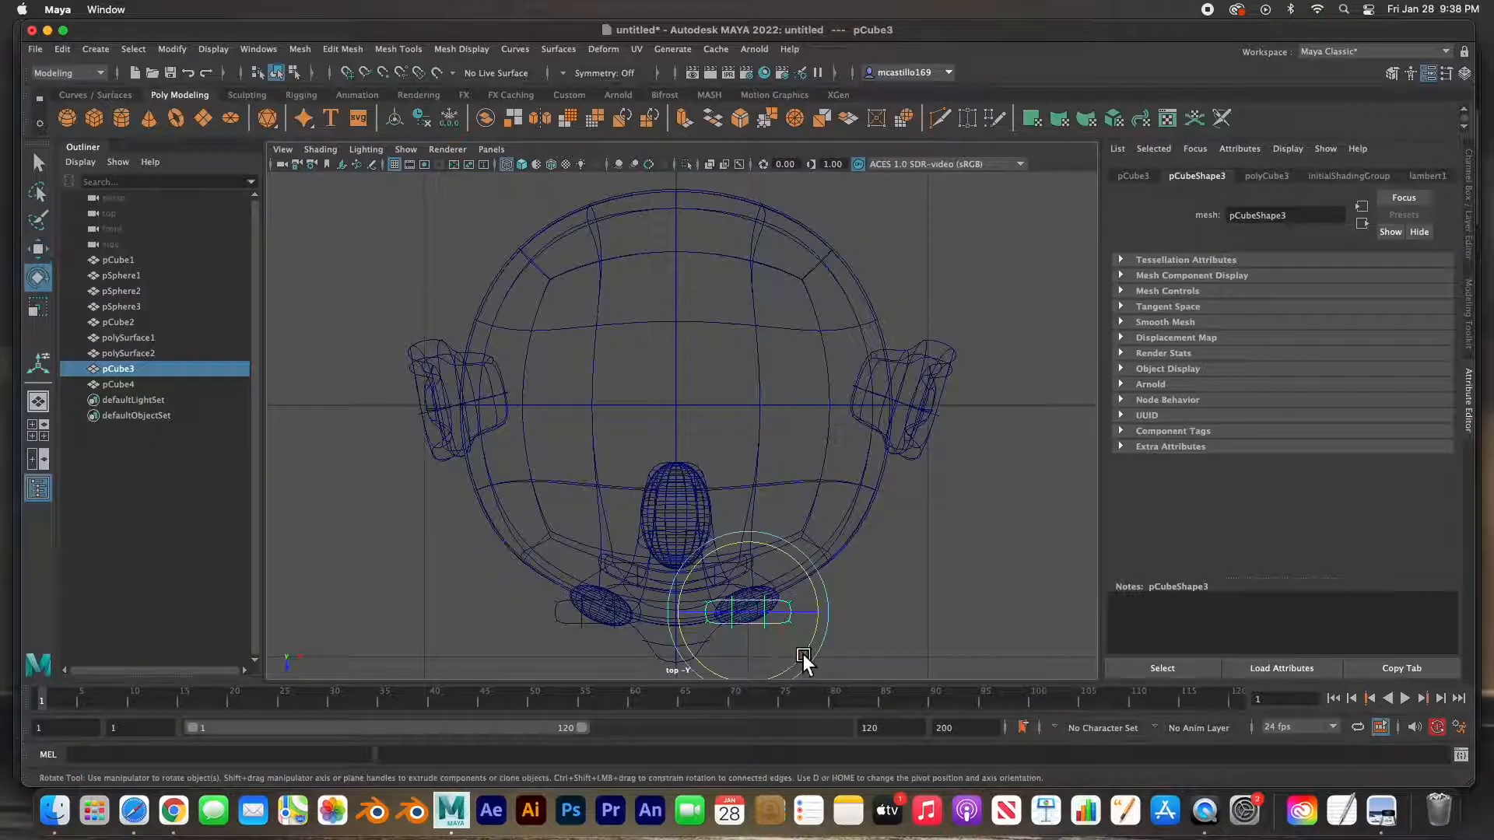
drag(811, 656, 824, 634)
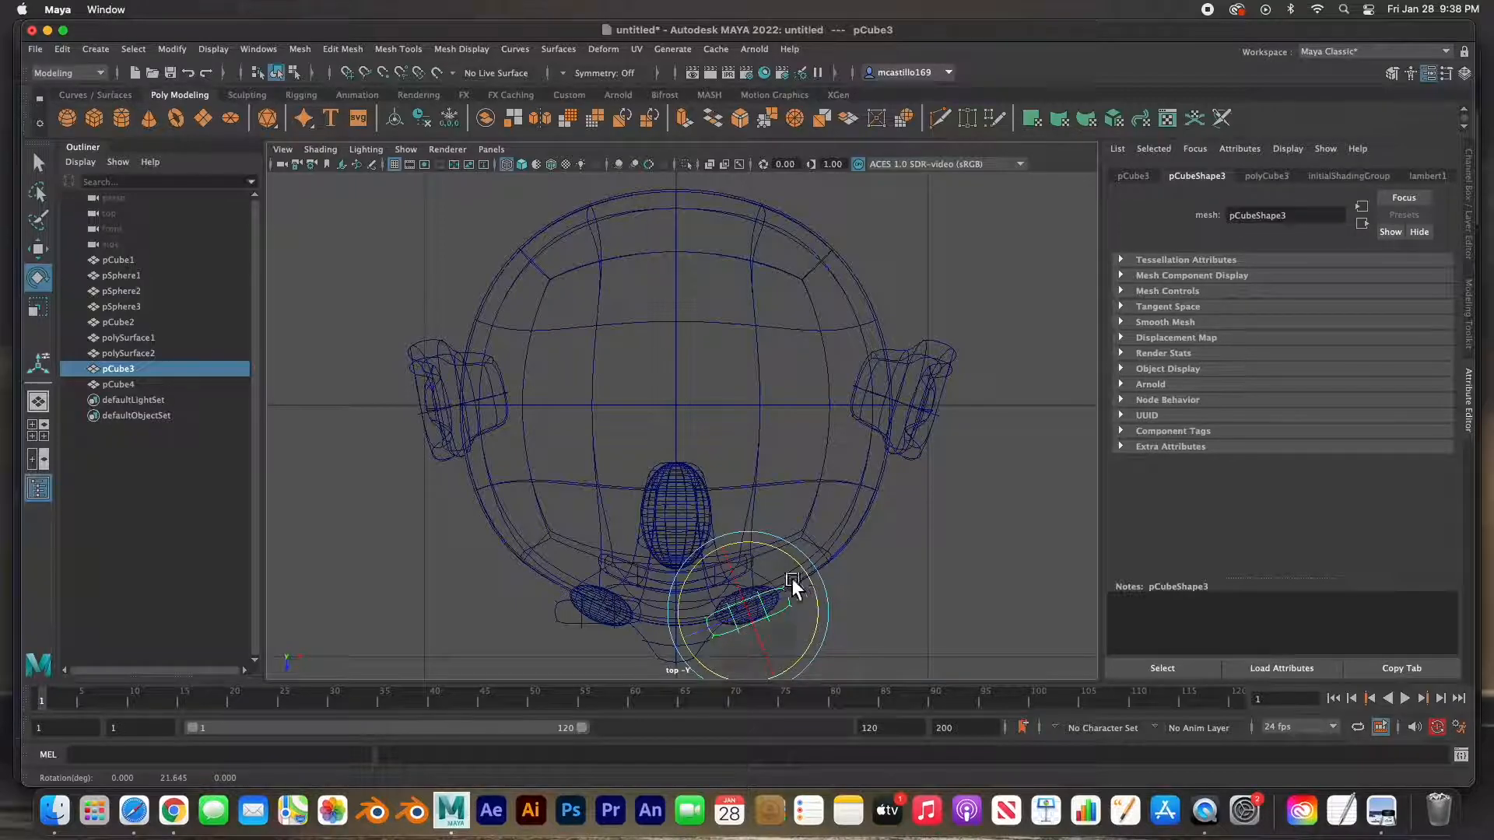
- Rotate the duplicated eyebrow the opposite way around Y to match the other side of the face, and clear the selection
click(571, 616)
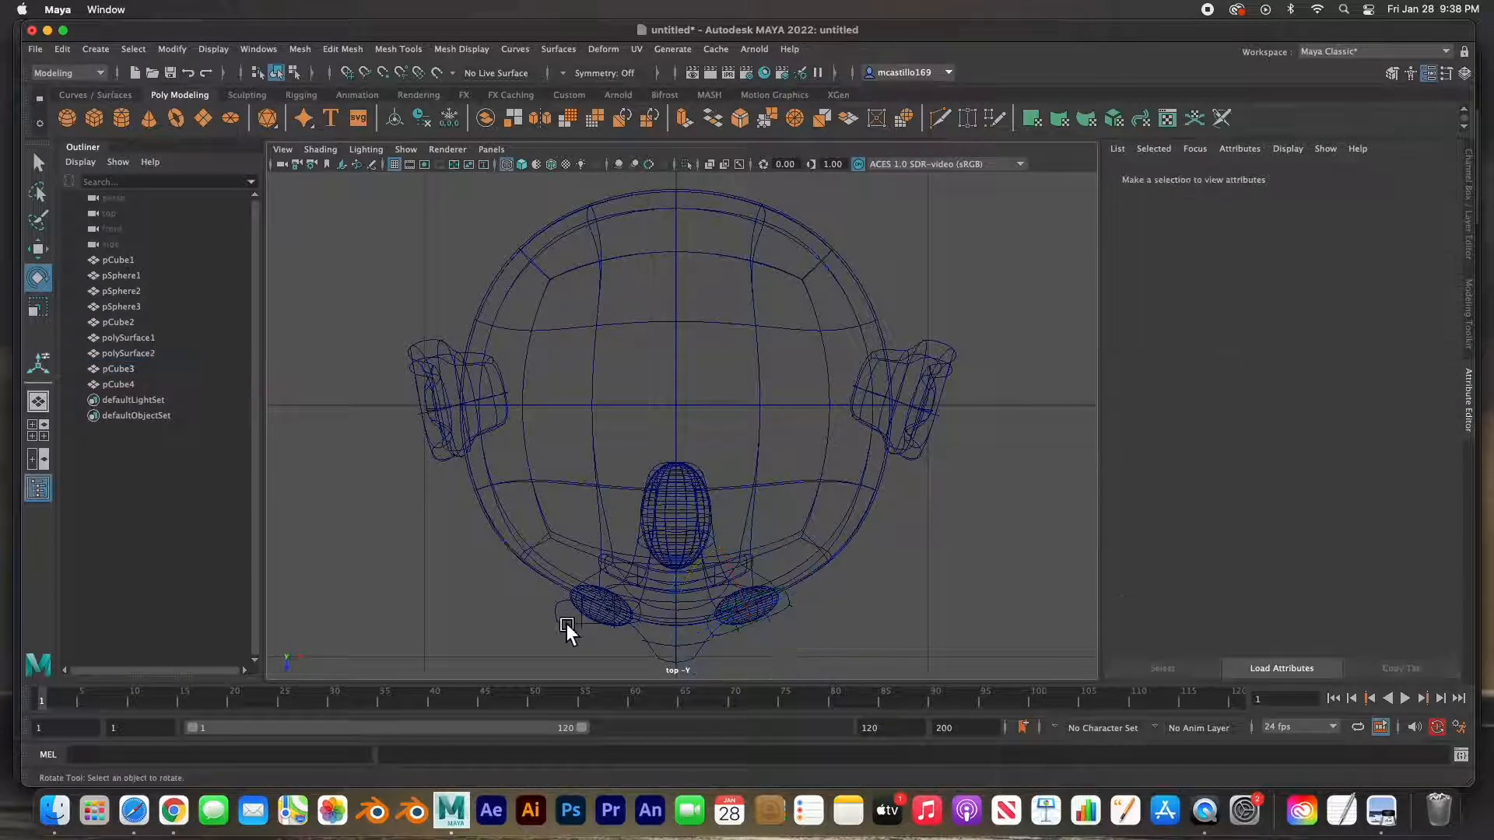
drag(663, 640, 643, 652)
click(903, 619)
- Select both eyebrows and move them together so they sit against the forehead surface, and clear the selection
key(space)
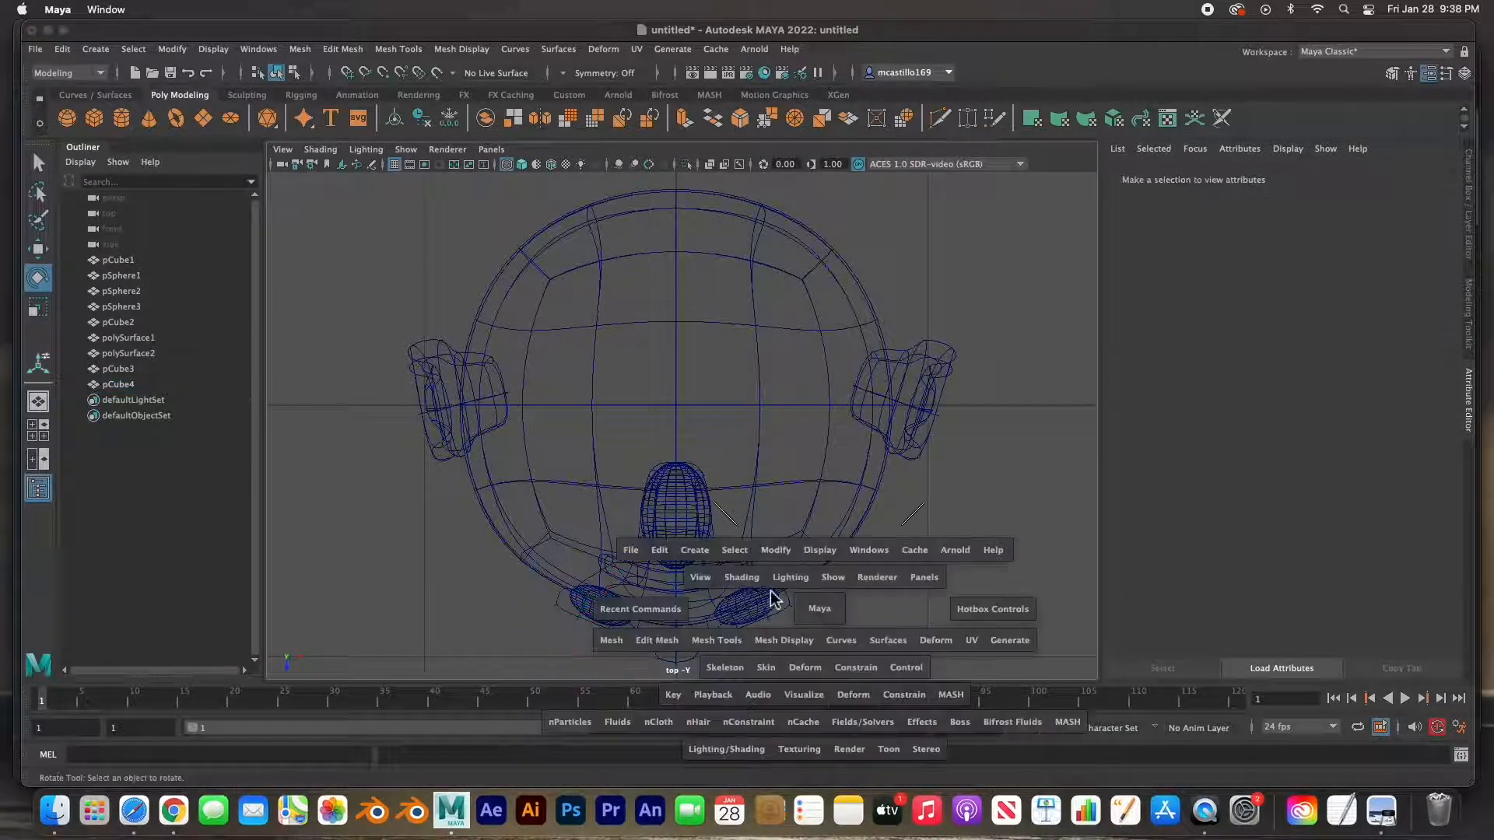
alt+drag(861, 314, 799, 235)
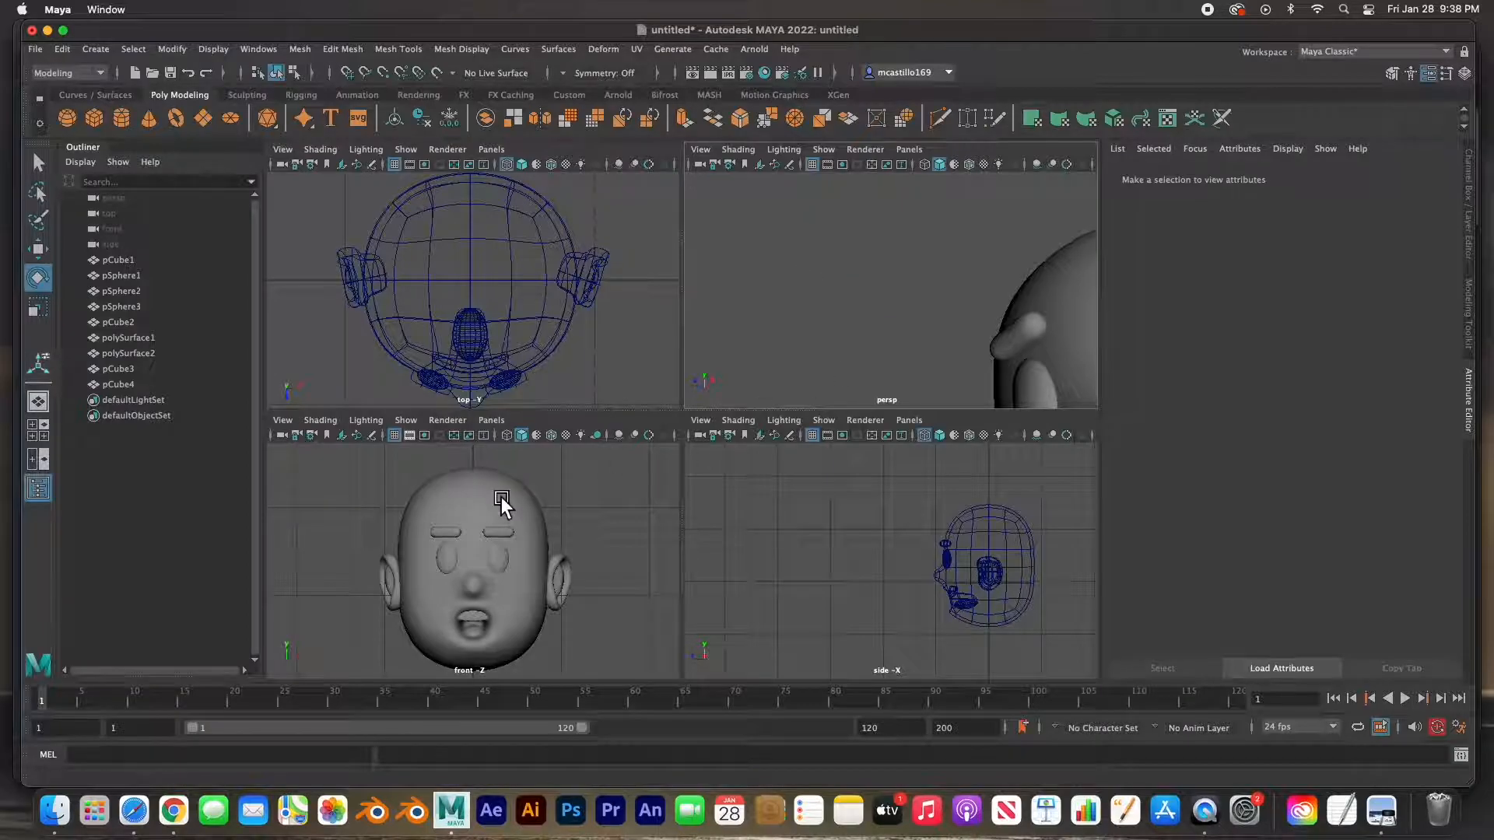
click(506, 534)
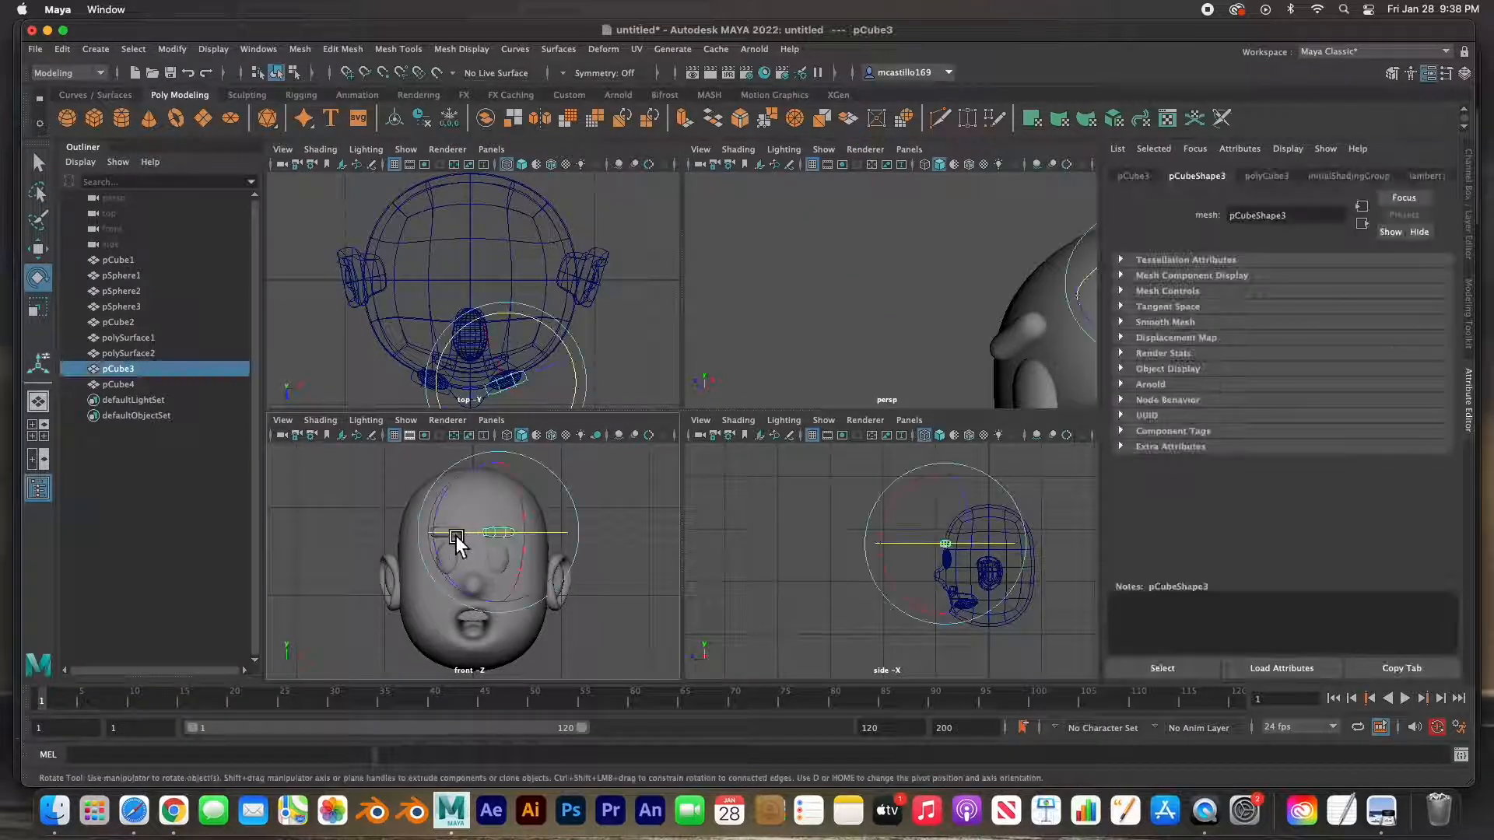
shift+click(1006, 352)
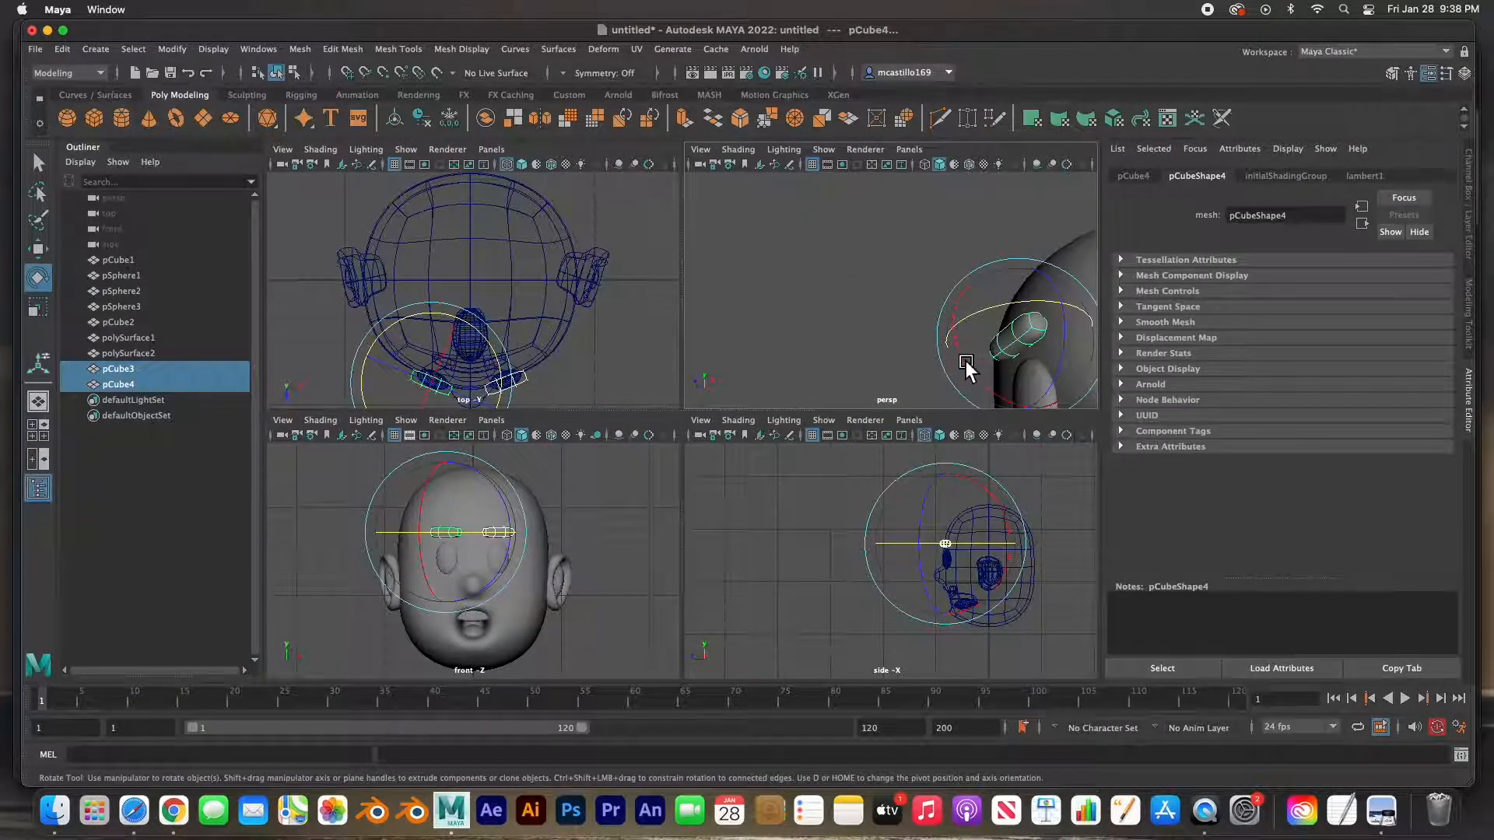
alt+drag(967, 369, 951, 363)
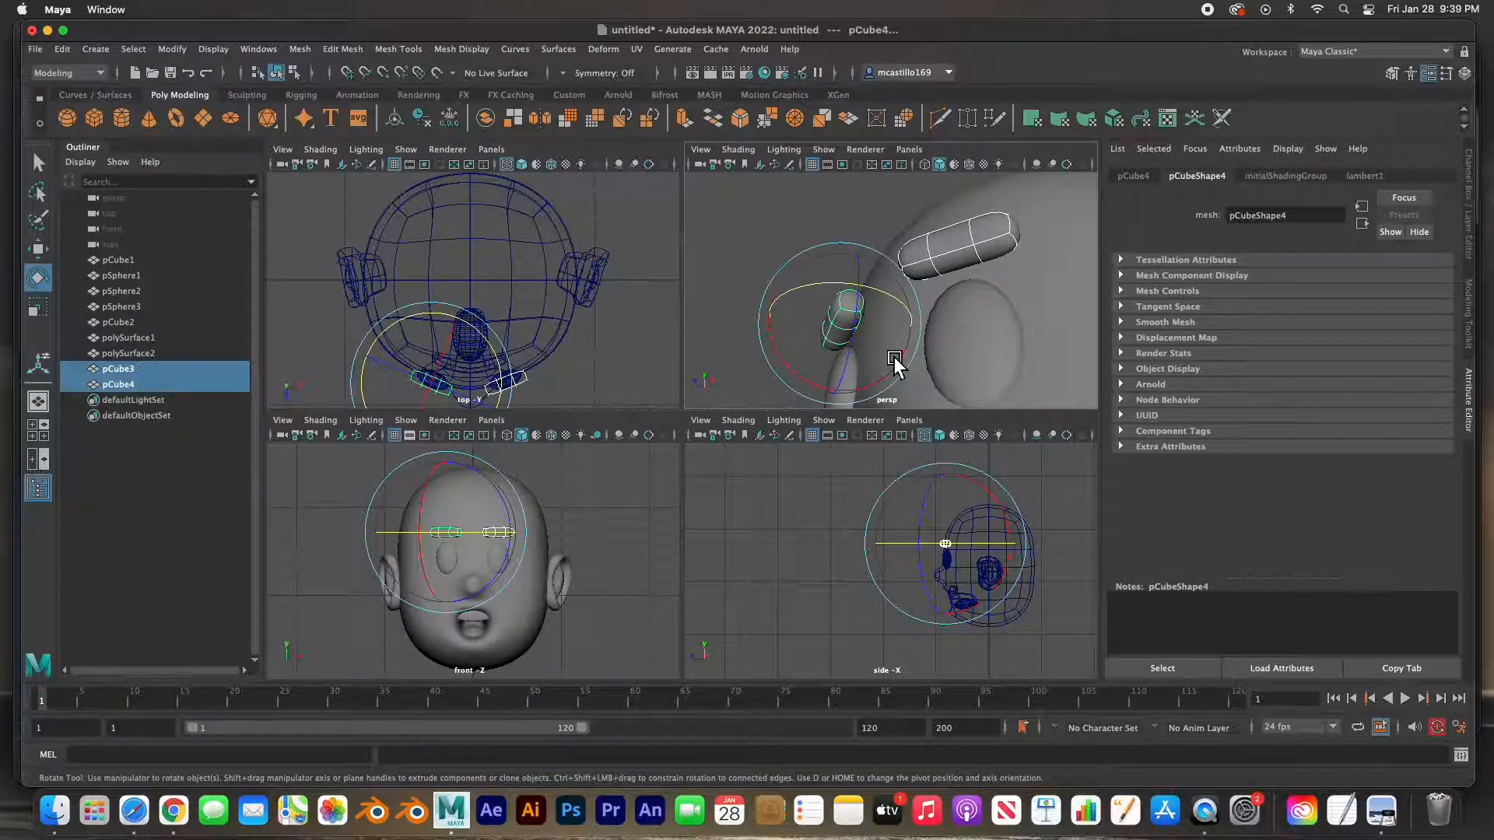
key(w)
drag(779, 299, 954, 325)
click(813, 265)
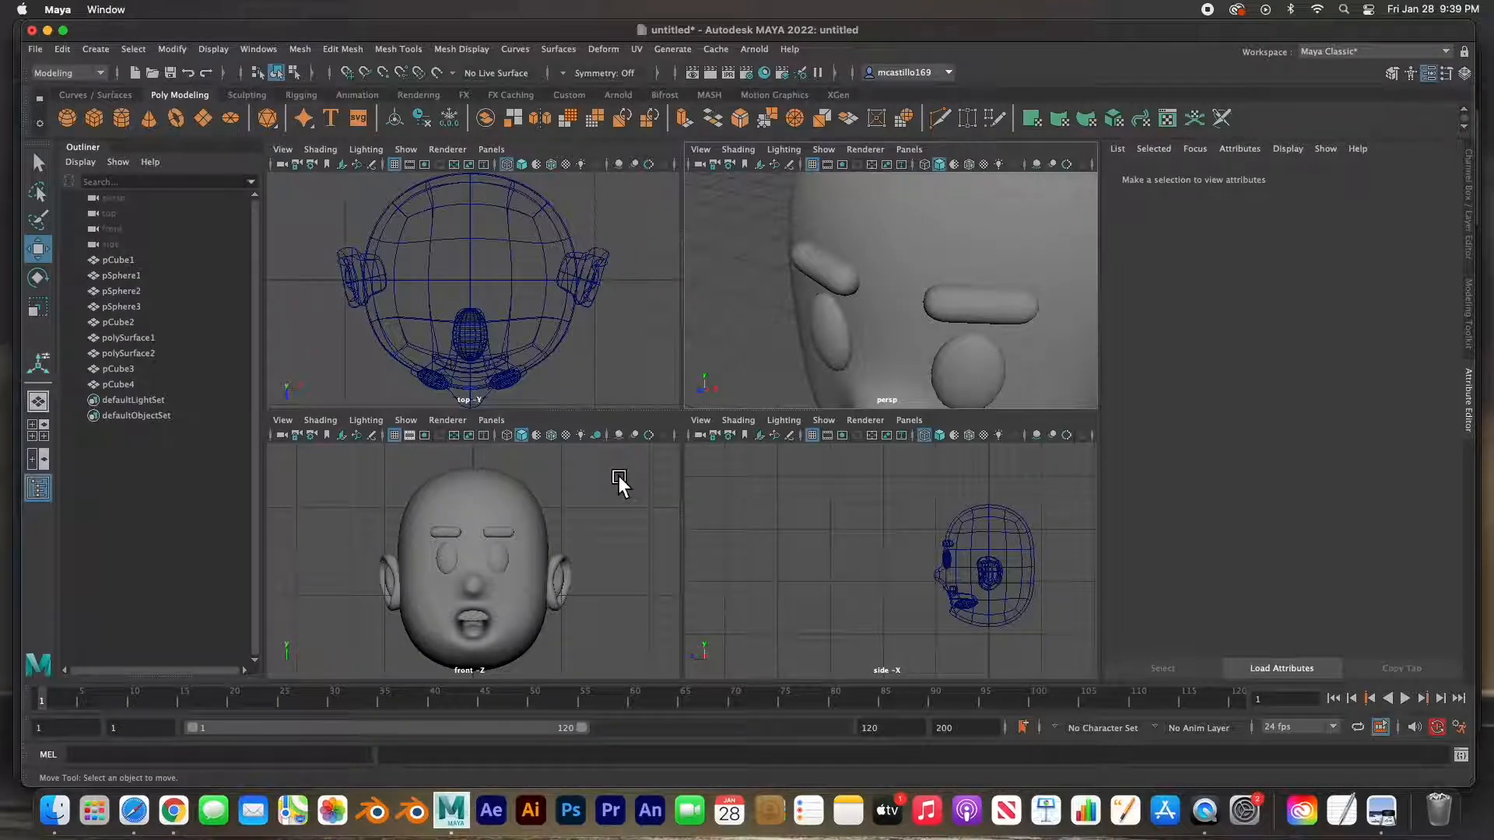
- Duplicate the head mesh and move the copy along X, clear of the original head
click(507, 515)
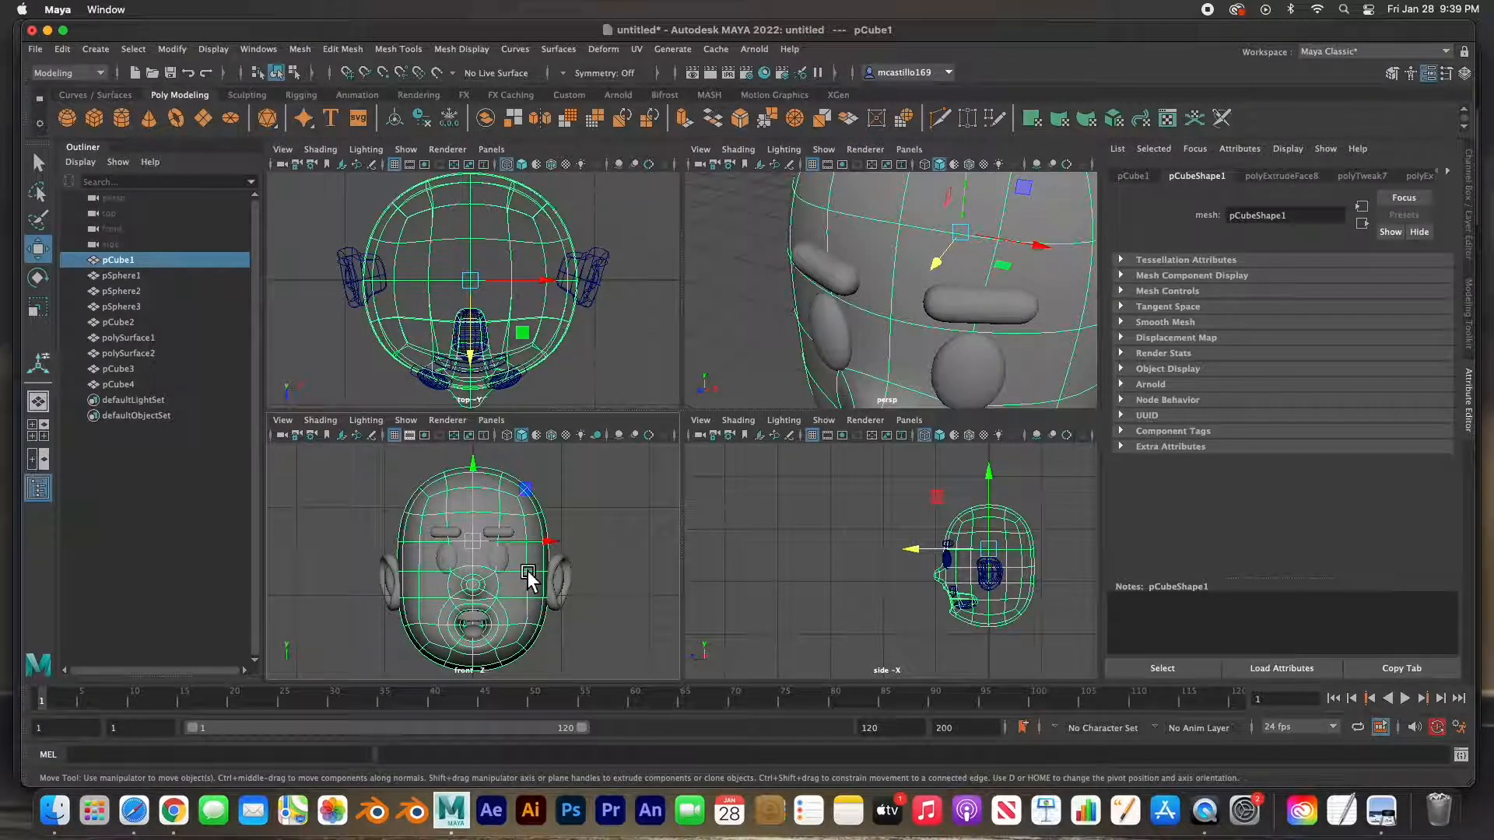
scroll(520, 572, down, 5)
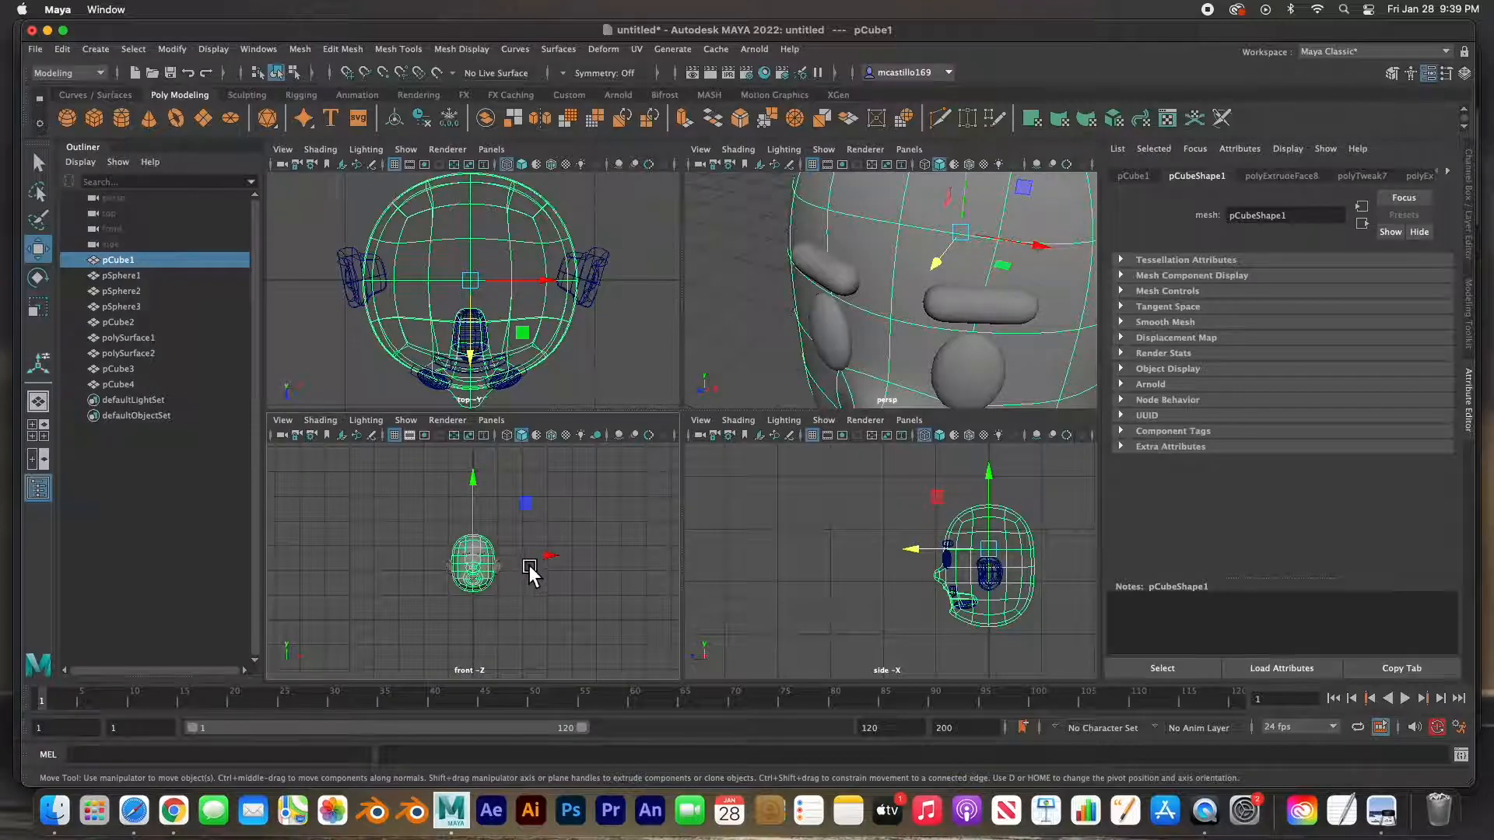
key(ctrl+d)
drag(533, 558, 627, 559)
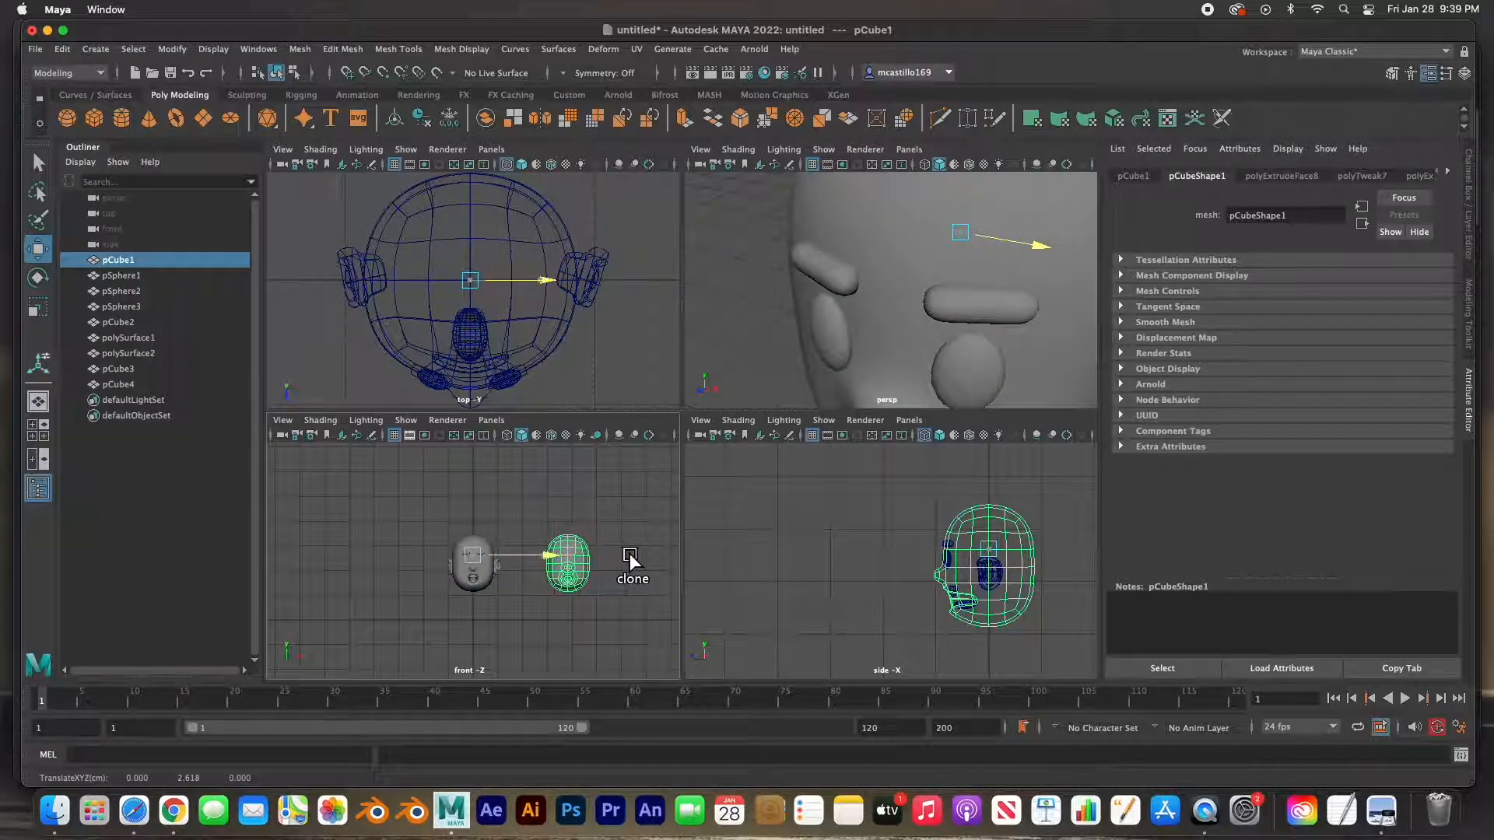
drag(415, 519, 426, 565)
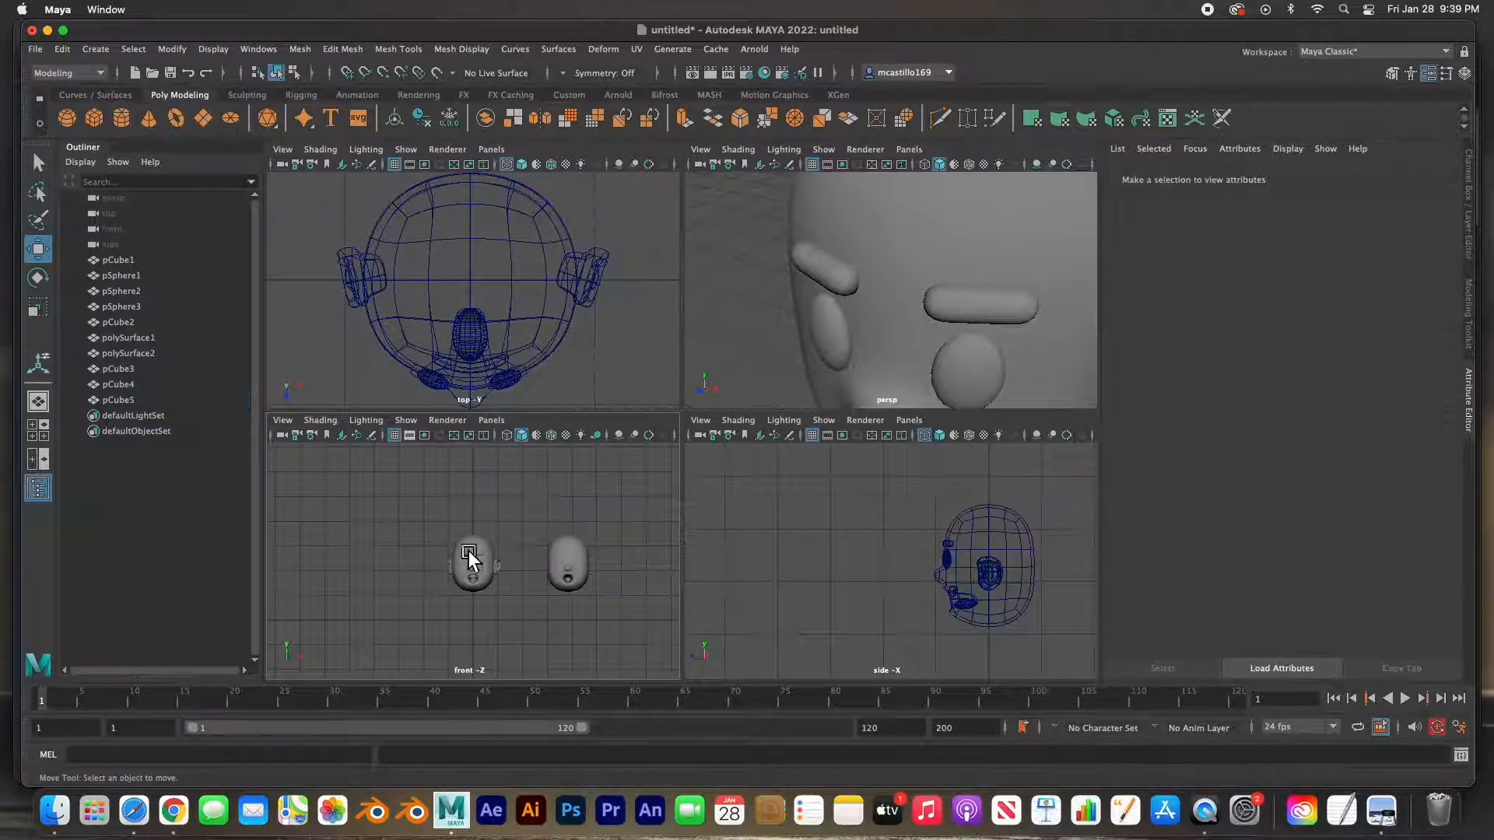
- Hide the original head and select its duplicate
click(479, 555)
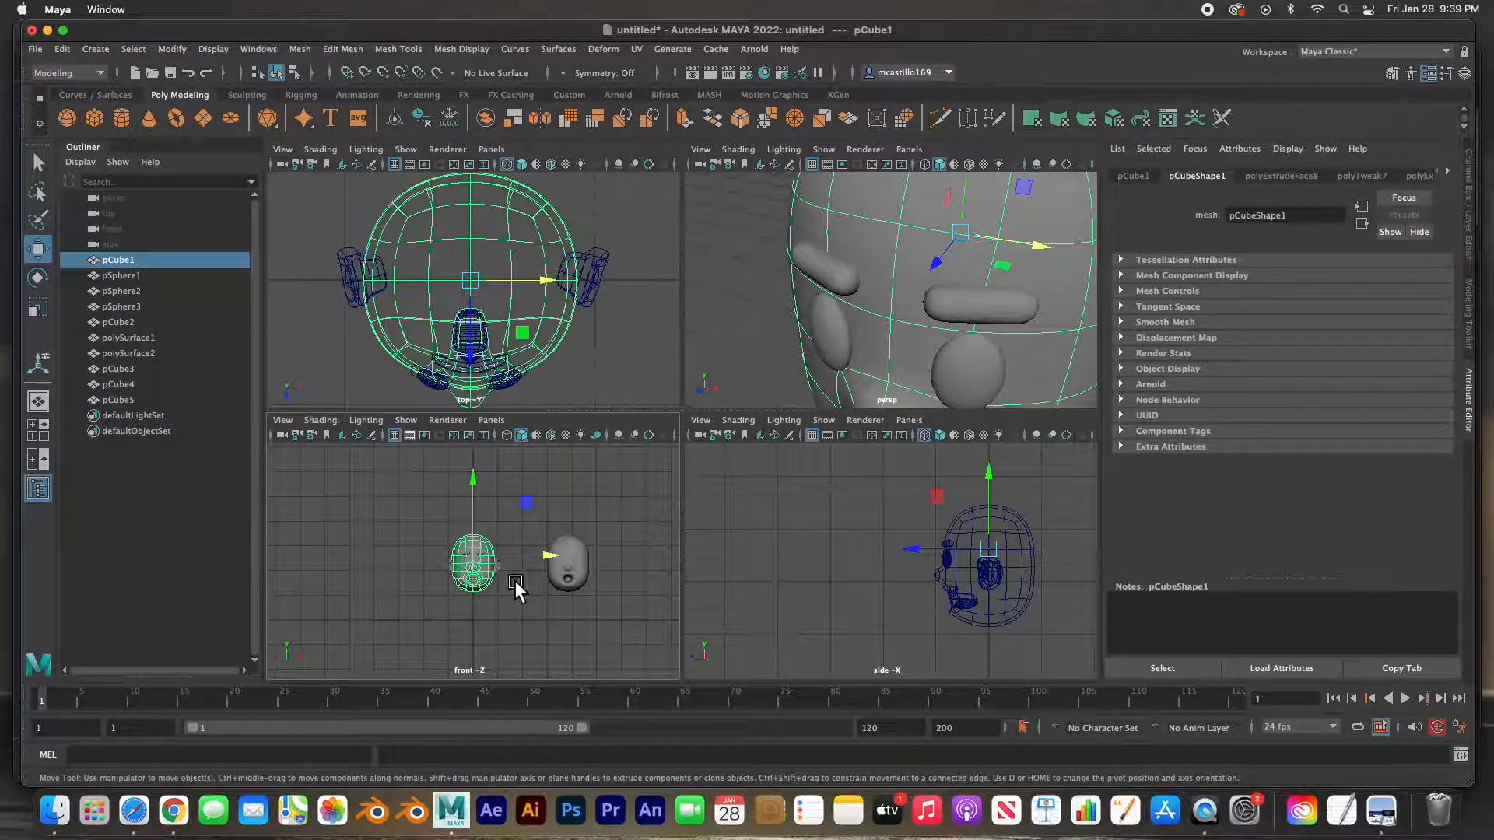
key(ctrl+h)
click(579, 548)
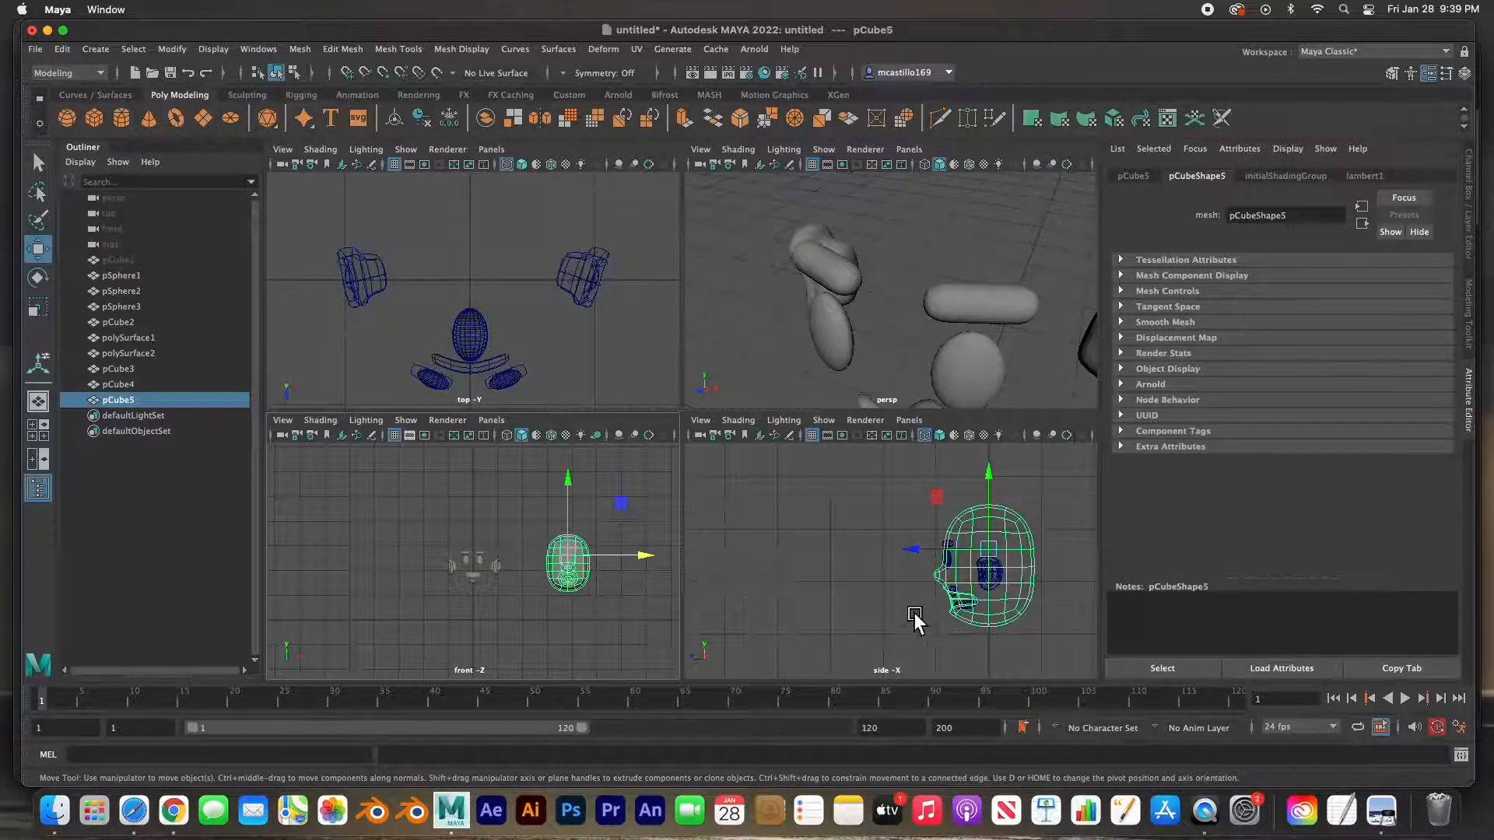
- Delete the duplicate's front faces from below the forehead to the chin, working in the side view
key(space)
right_drag(855, 339, 847, 384)
drag(759, 384, 839, 568)
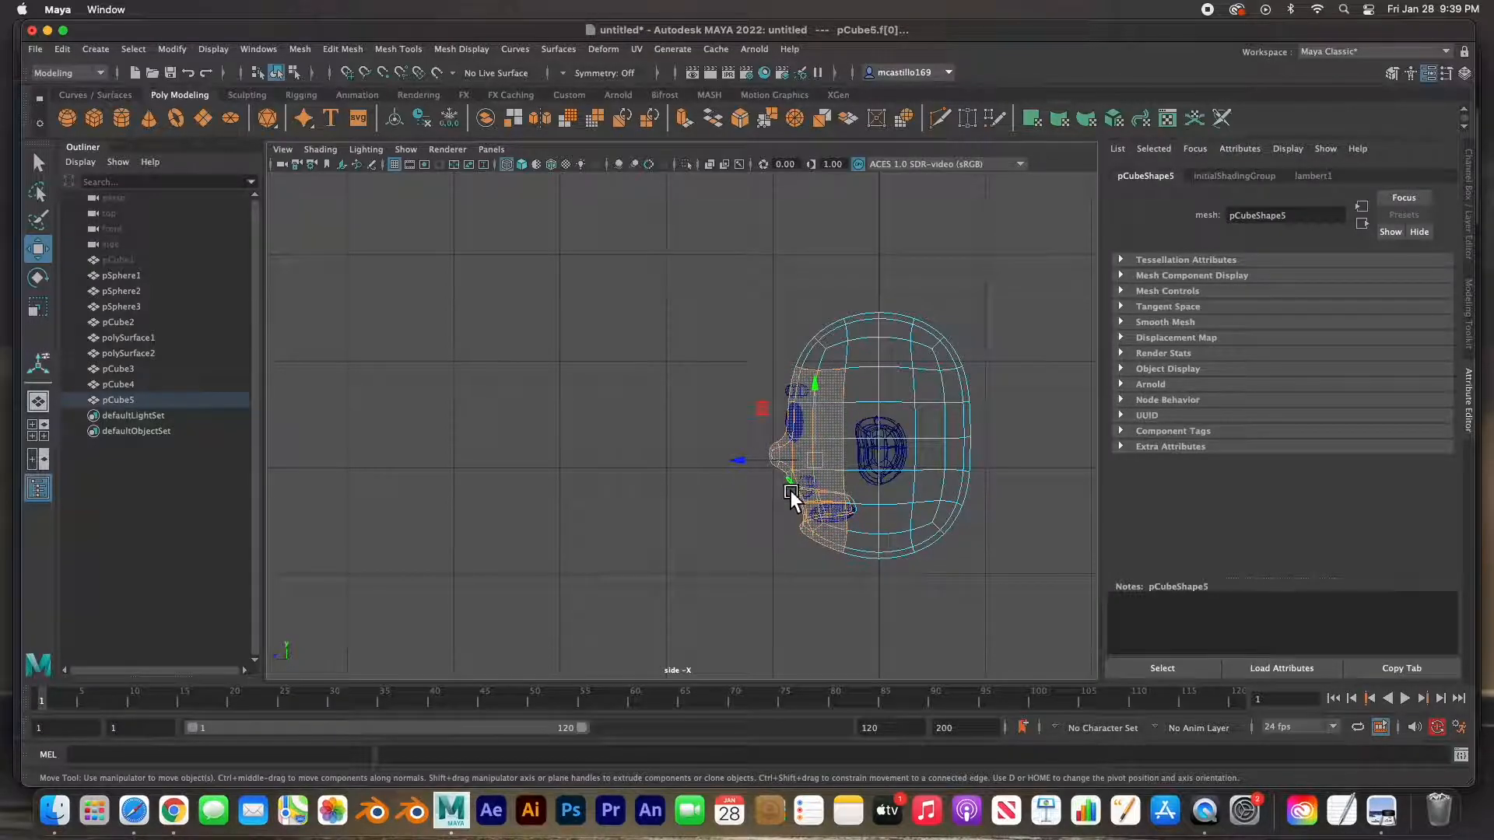
key(Delete)
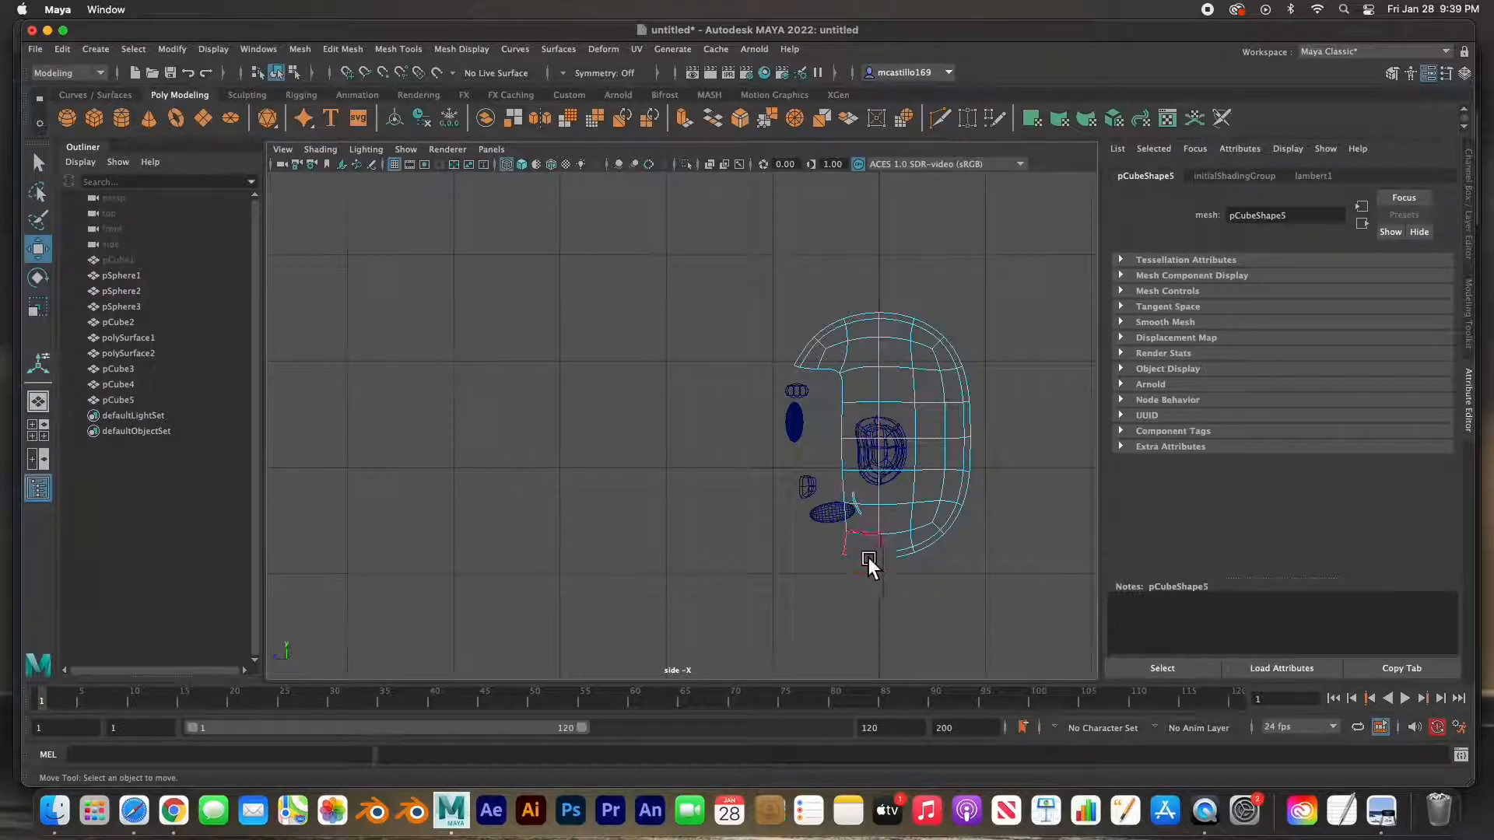
- Delete the duplicate's lower faces below and behind the ear, leaving a cap with front and back flaps
drag(856, 591, 875, 495)
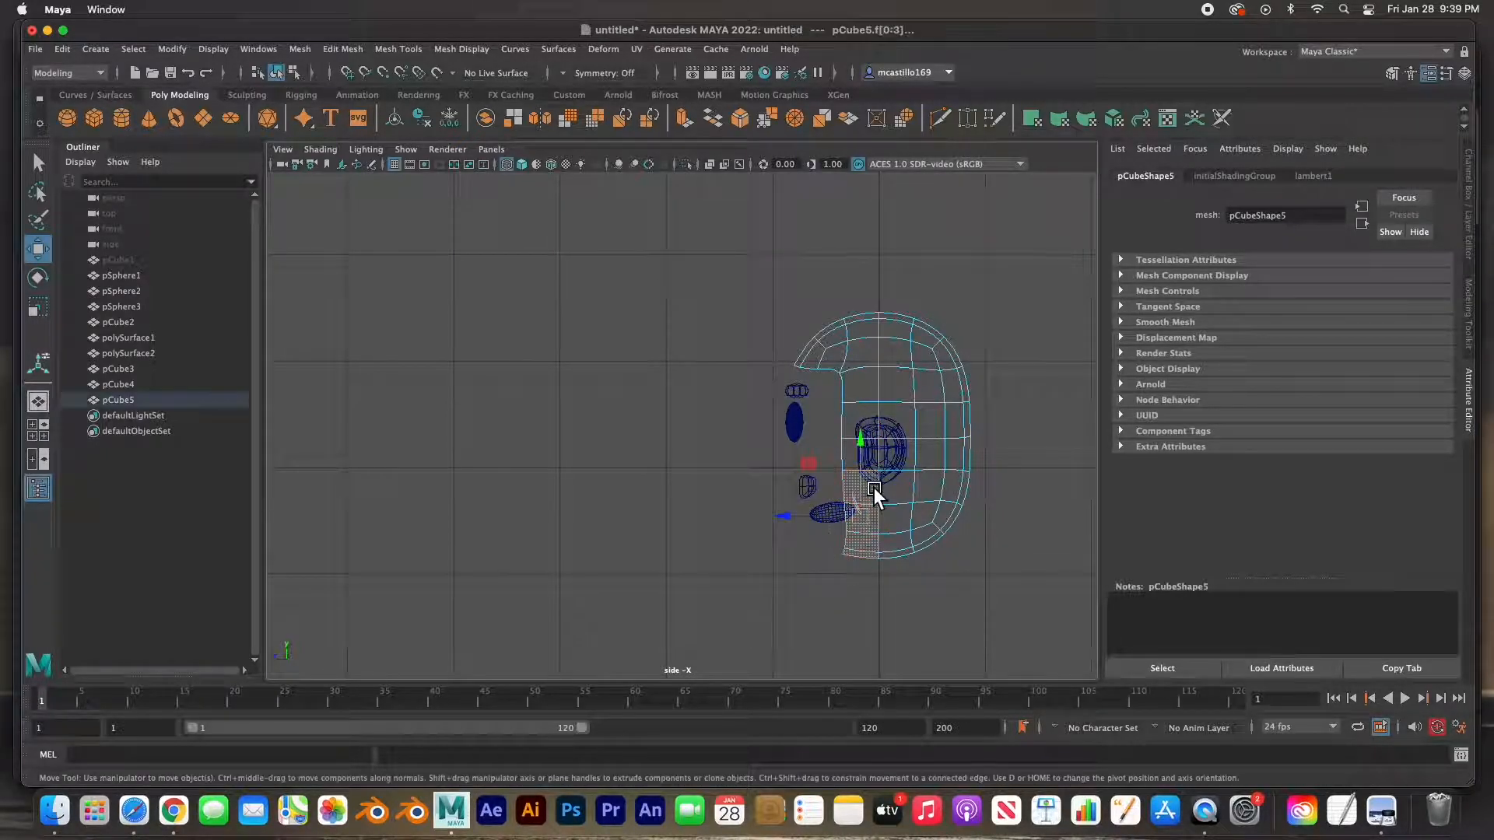
key(Delete)
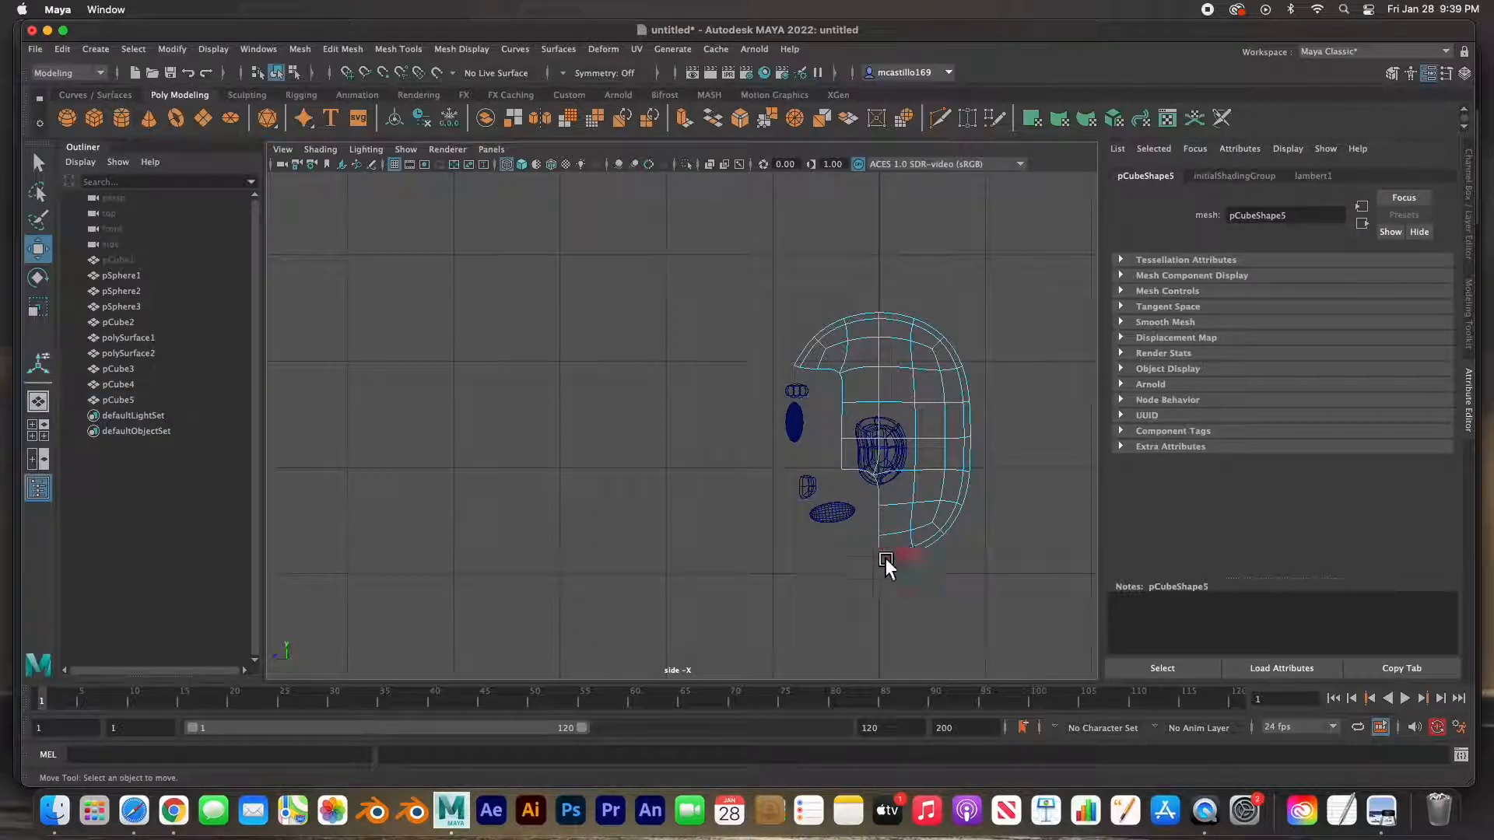
drag(903, 604, 897, 430)
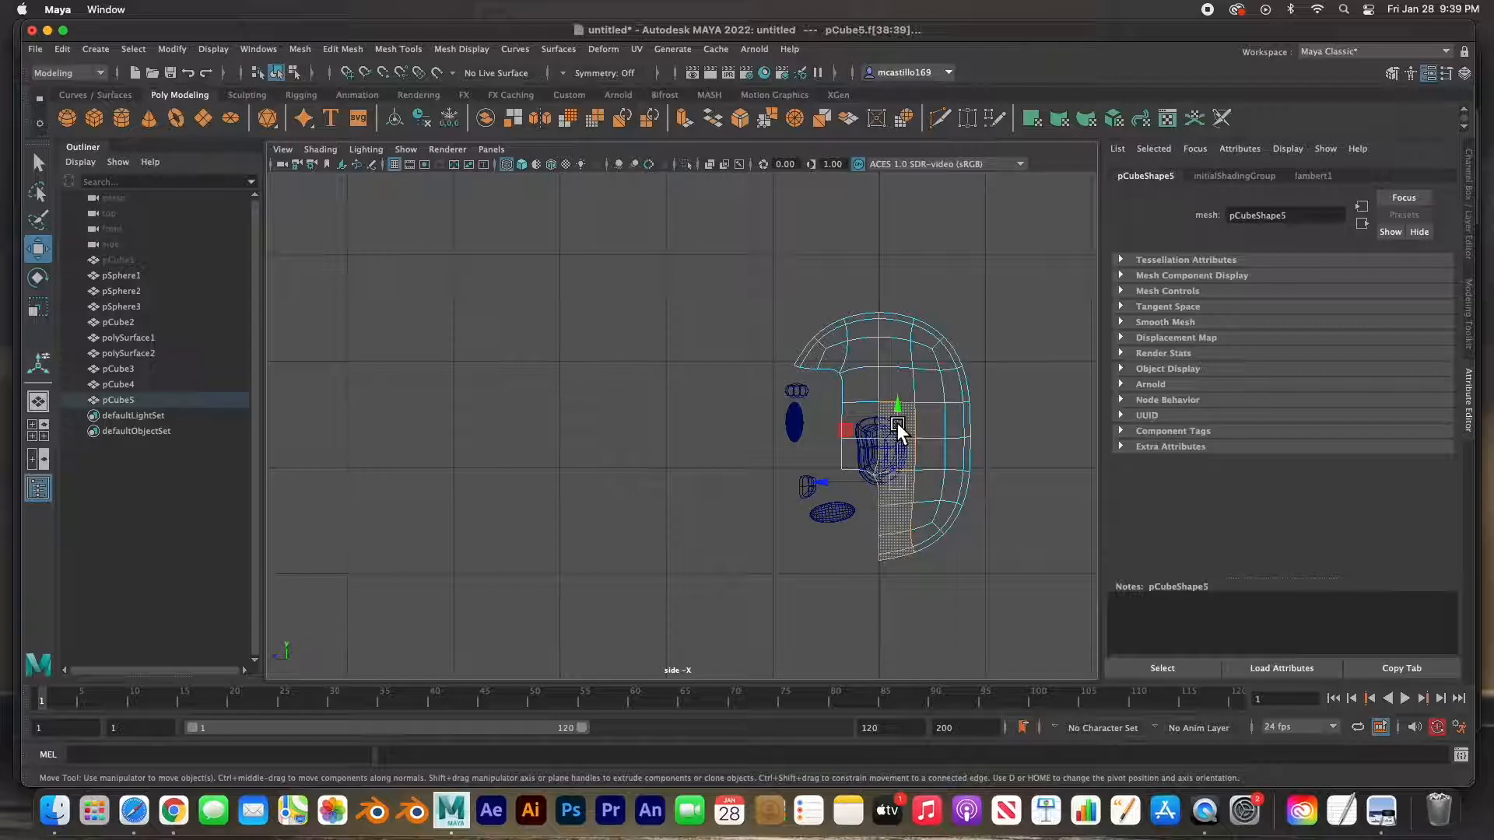
key(Delete)
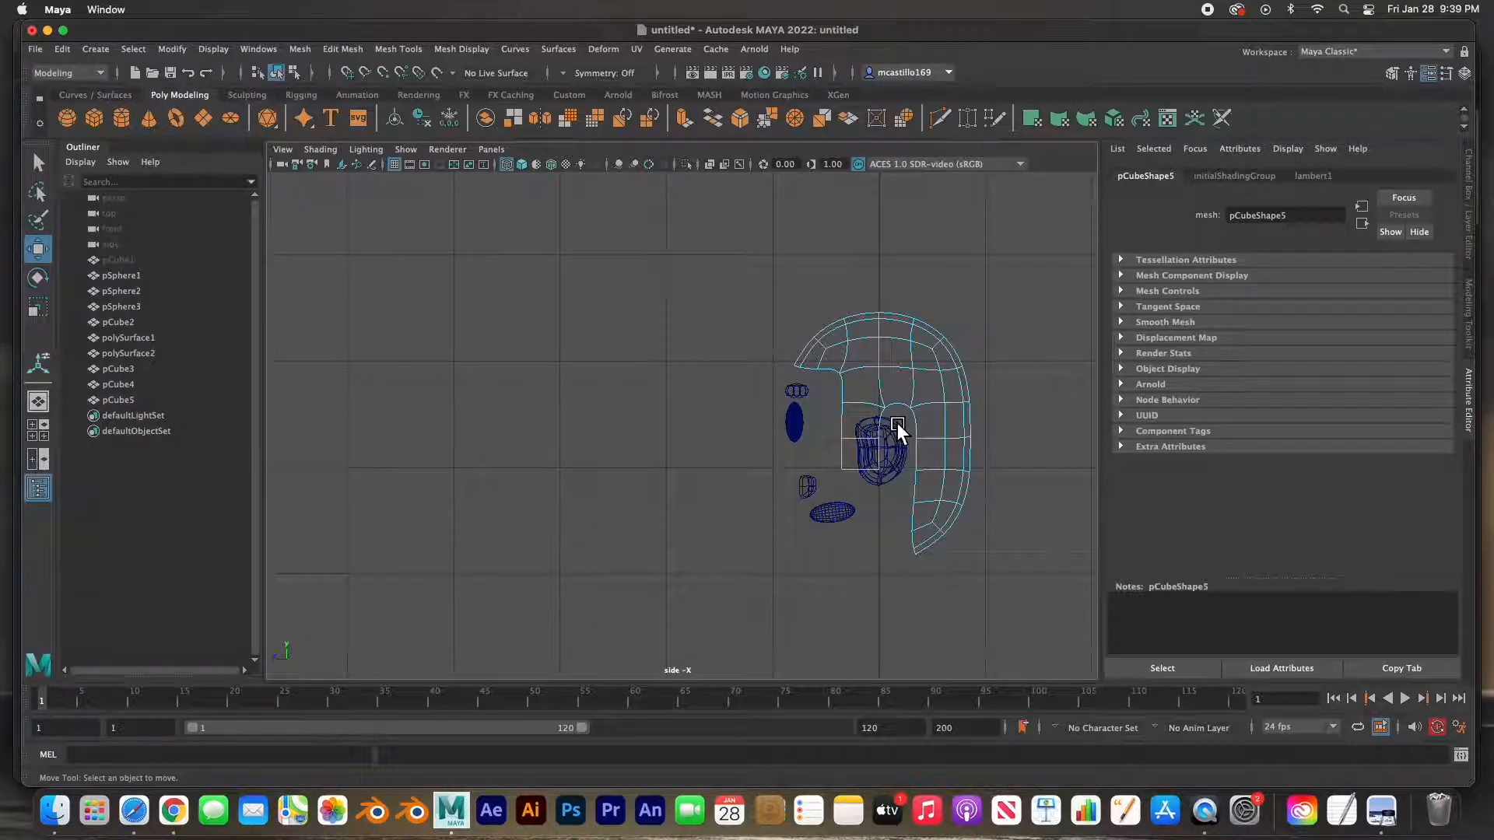
drag(983, 599, 912, 478)
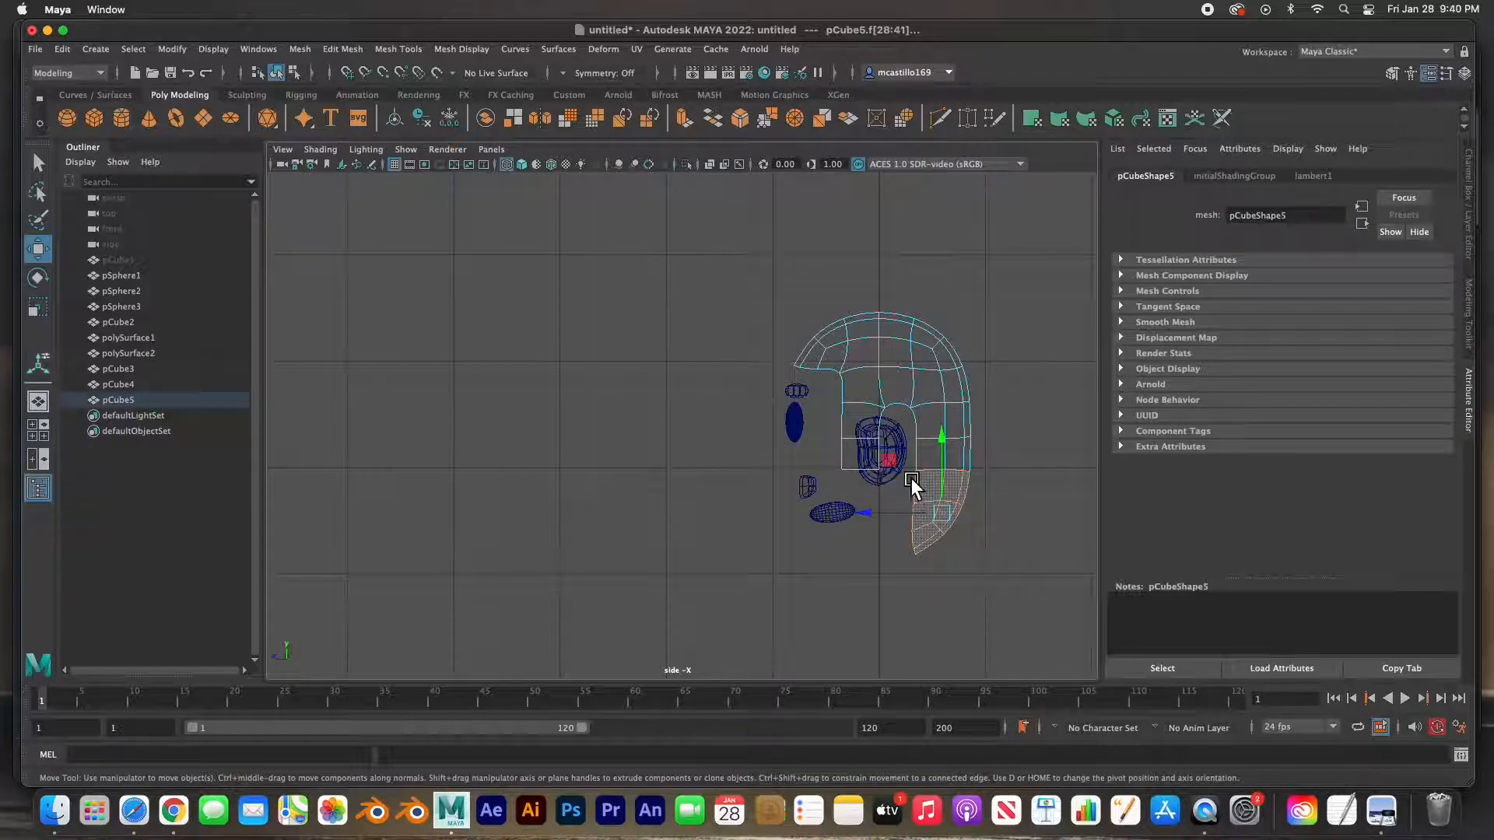
key(Delete)
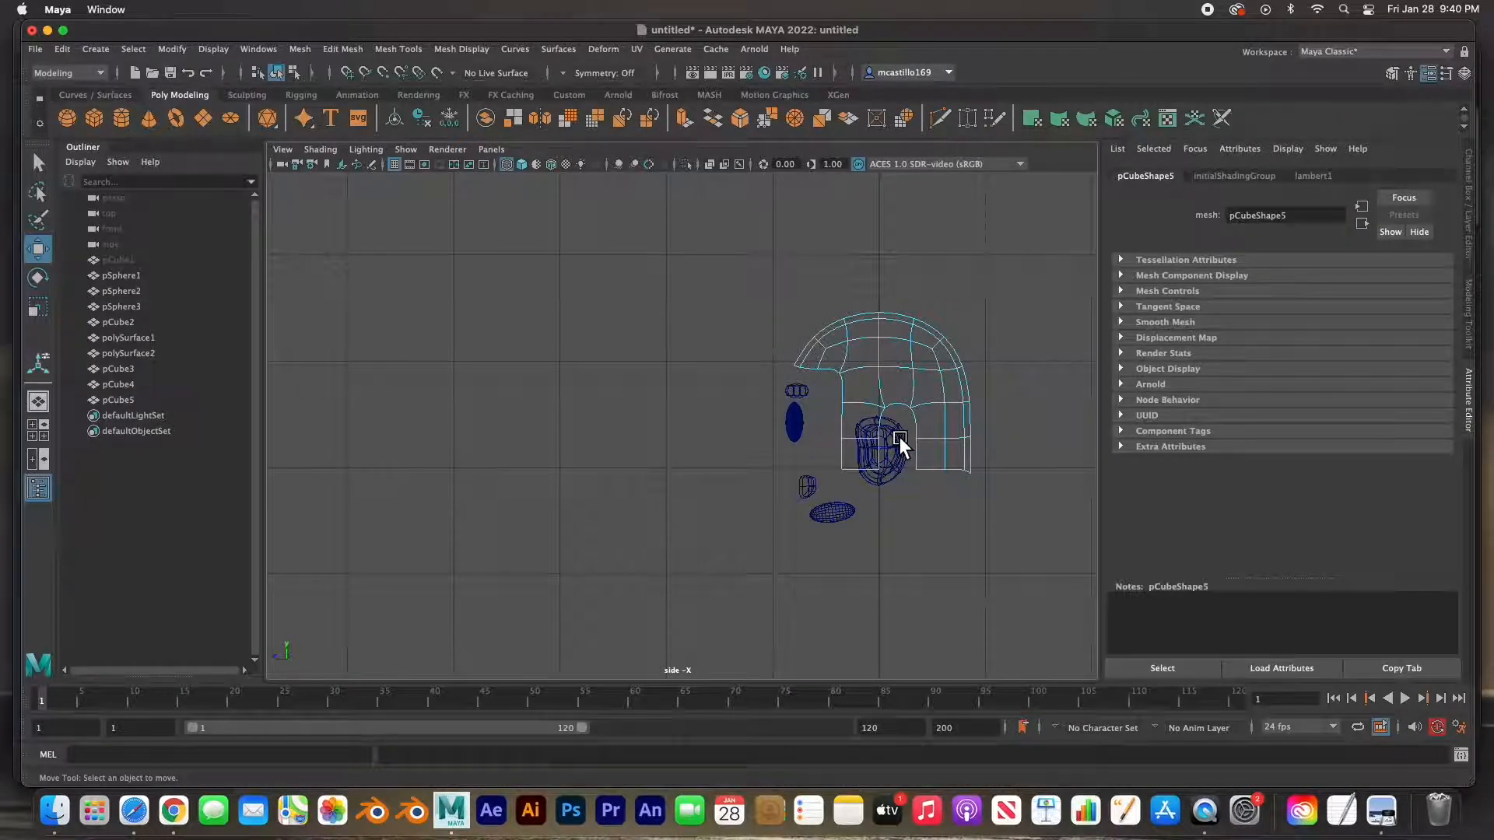
- Select the cap's vertices around the ear and in front of it, and shift them toward the face
key(space)
key(space)
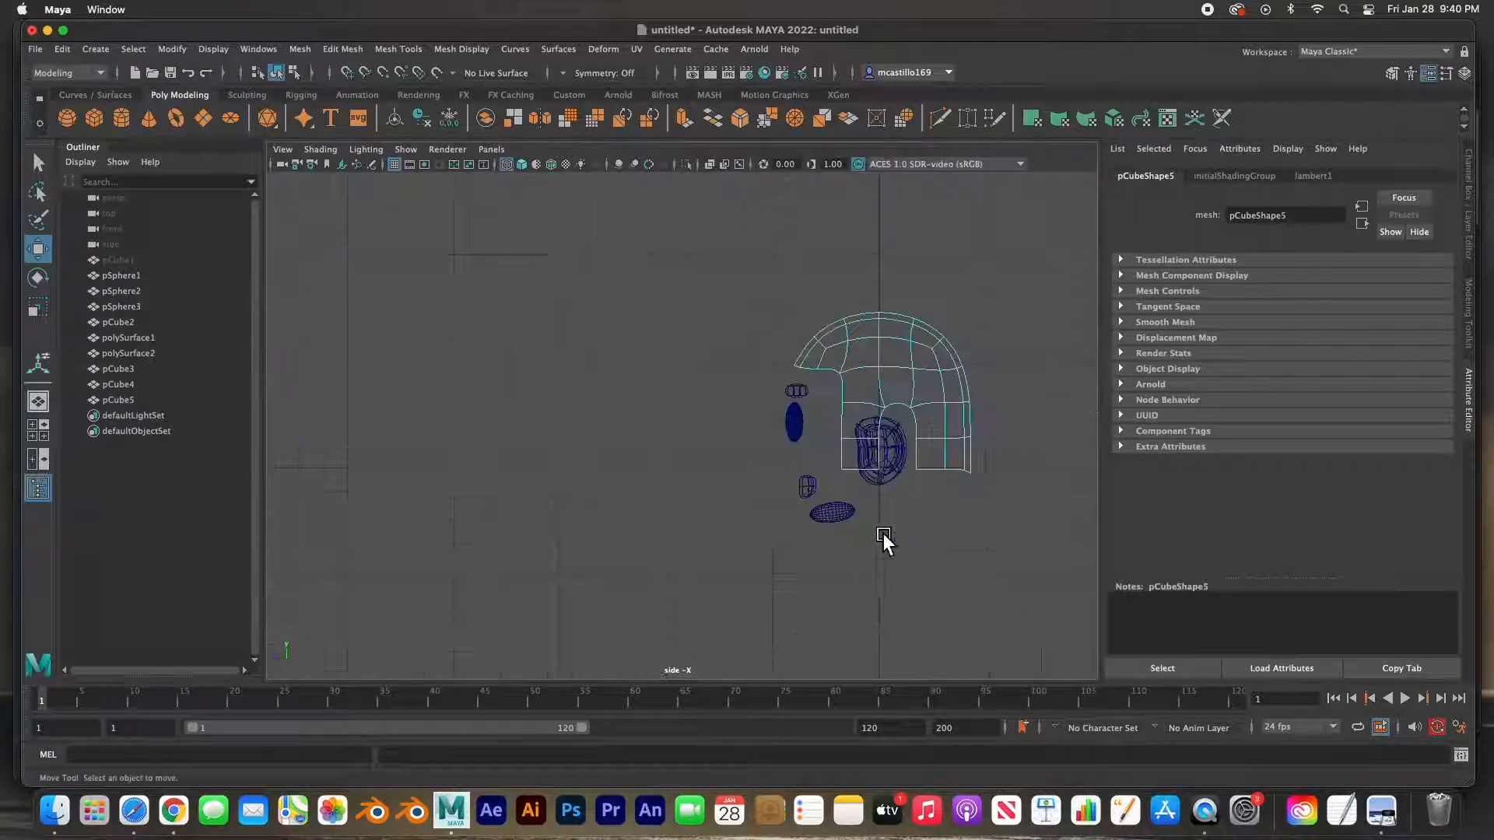
scroll(858, 515, up, 5)
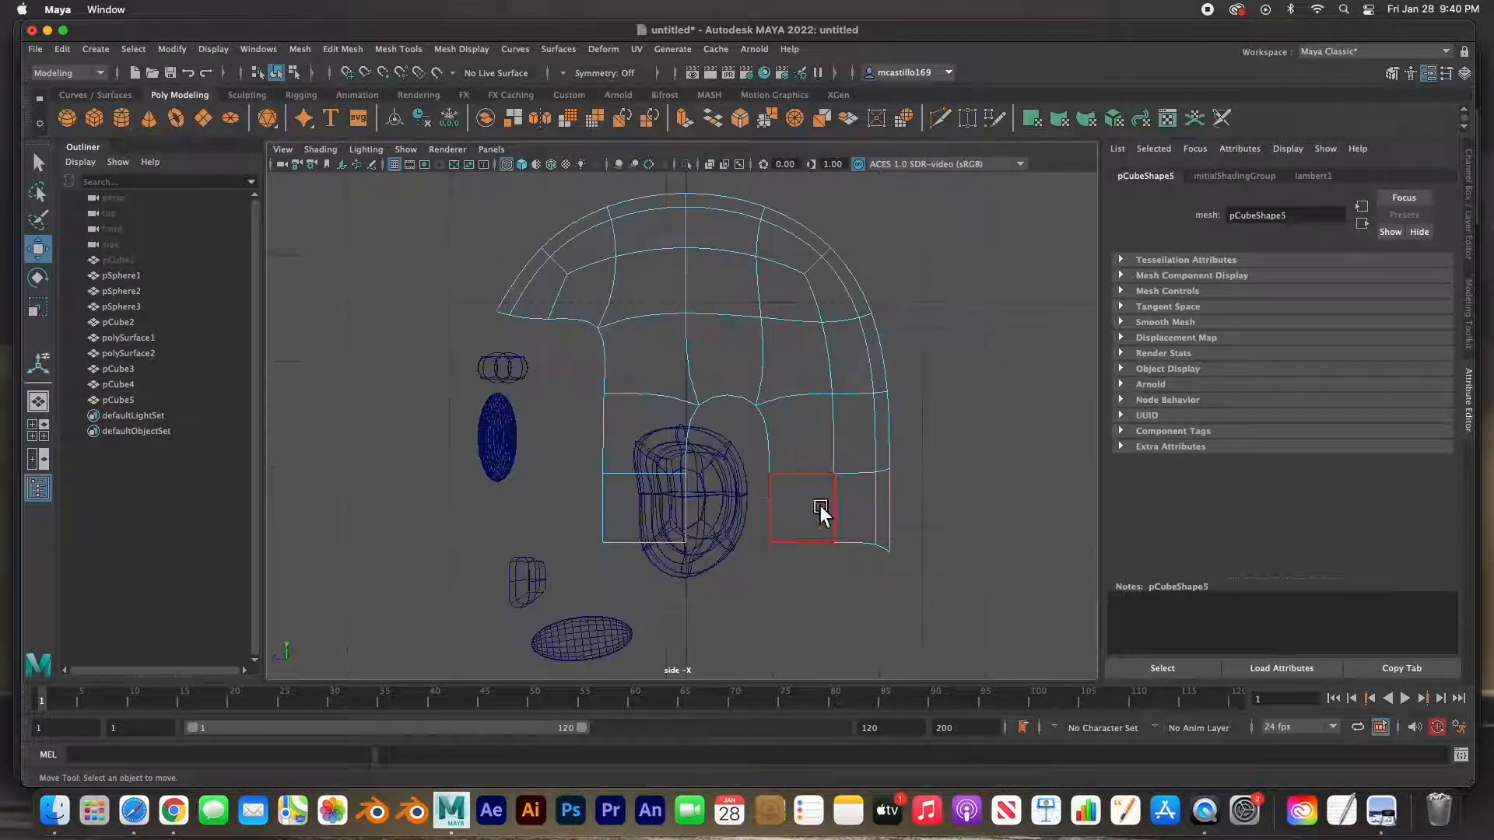
right_drag(629, 388, 562, 387)
drag(584, 386, 798, 567)
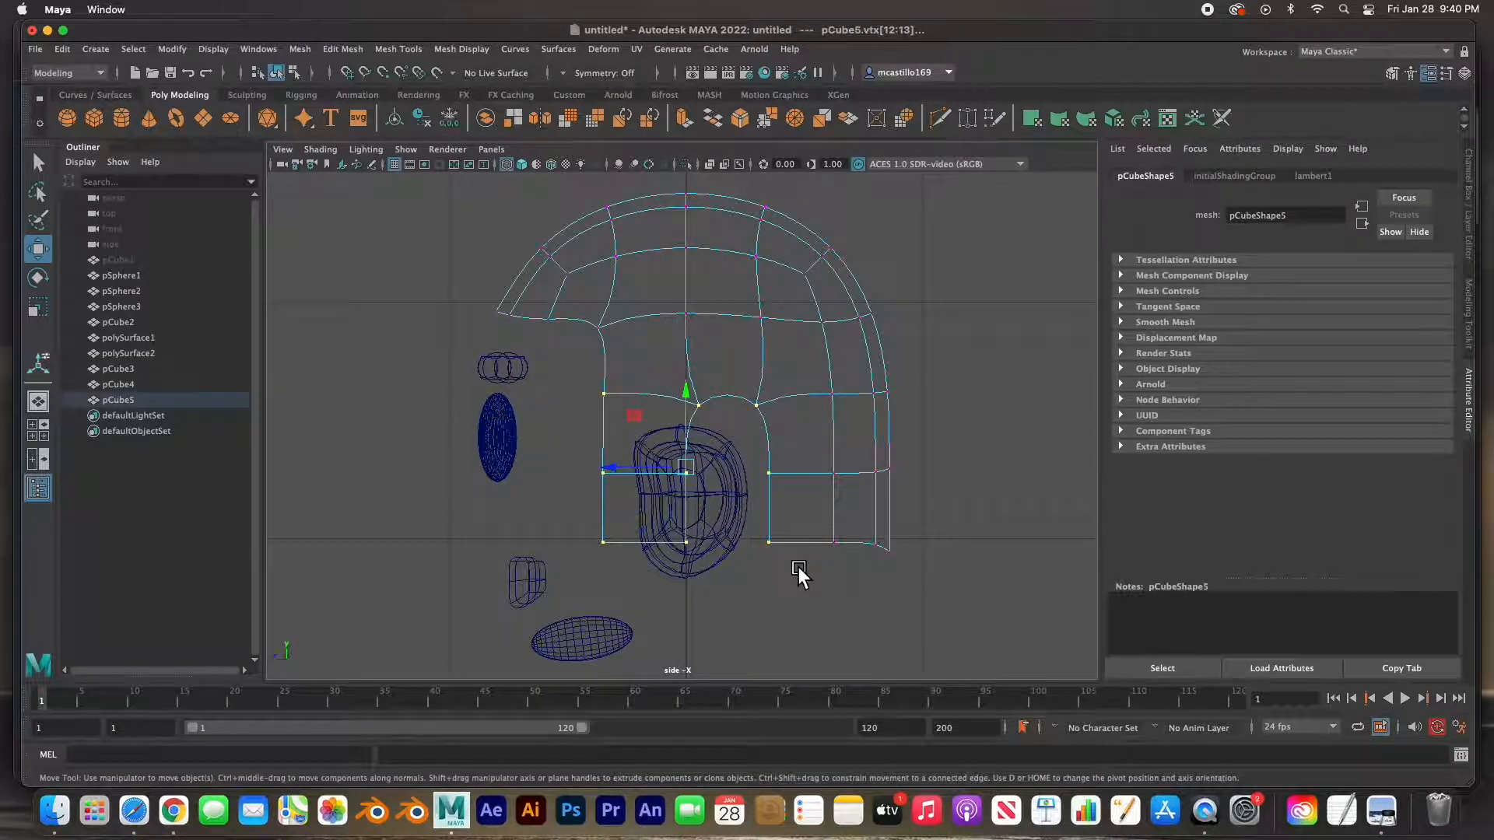
drag(627, 472, 587, 468)
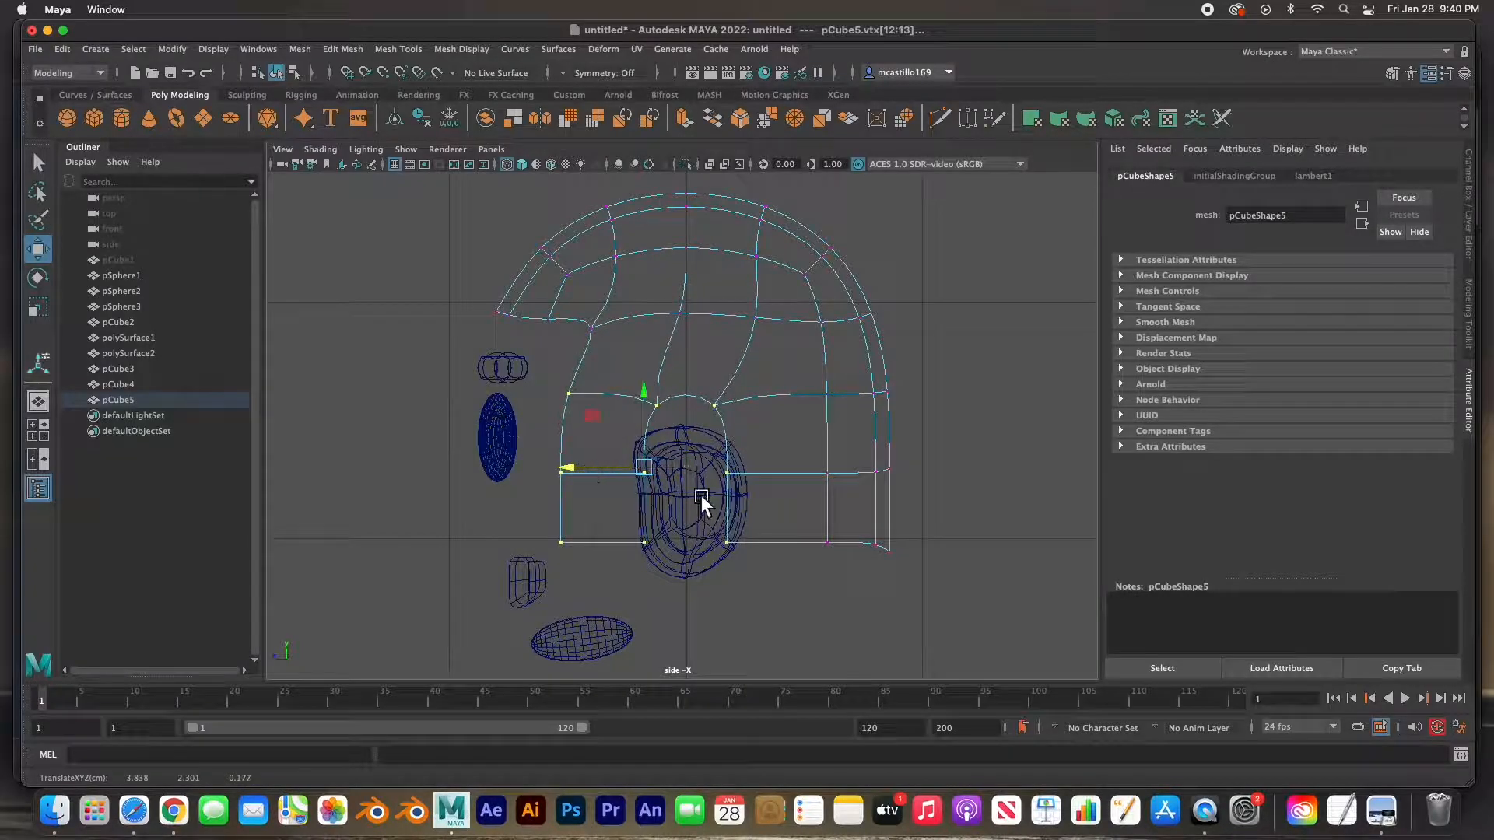
- Widen the opening around the ear by moving its rear vertices backward and its front vertices forward
drag(767, 462, 702, 579)
drag(673, 516, 720, 514)
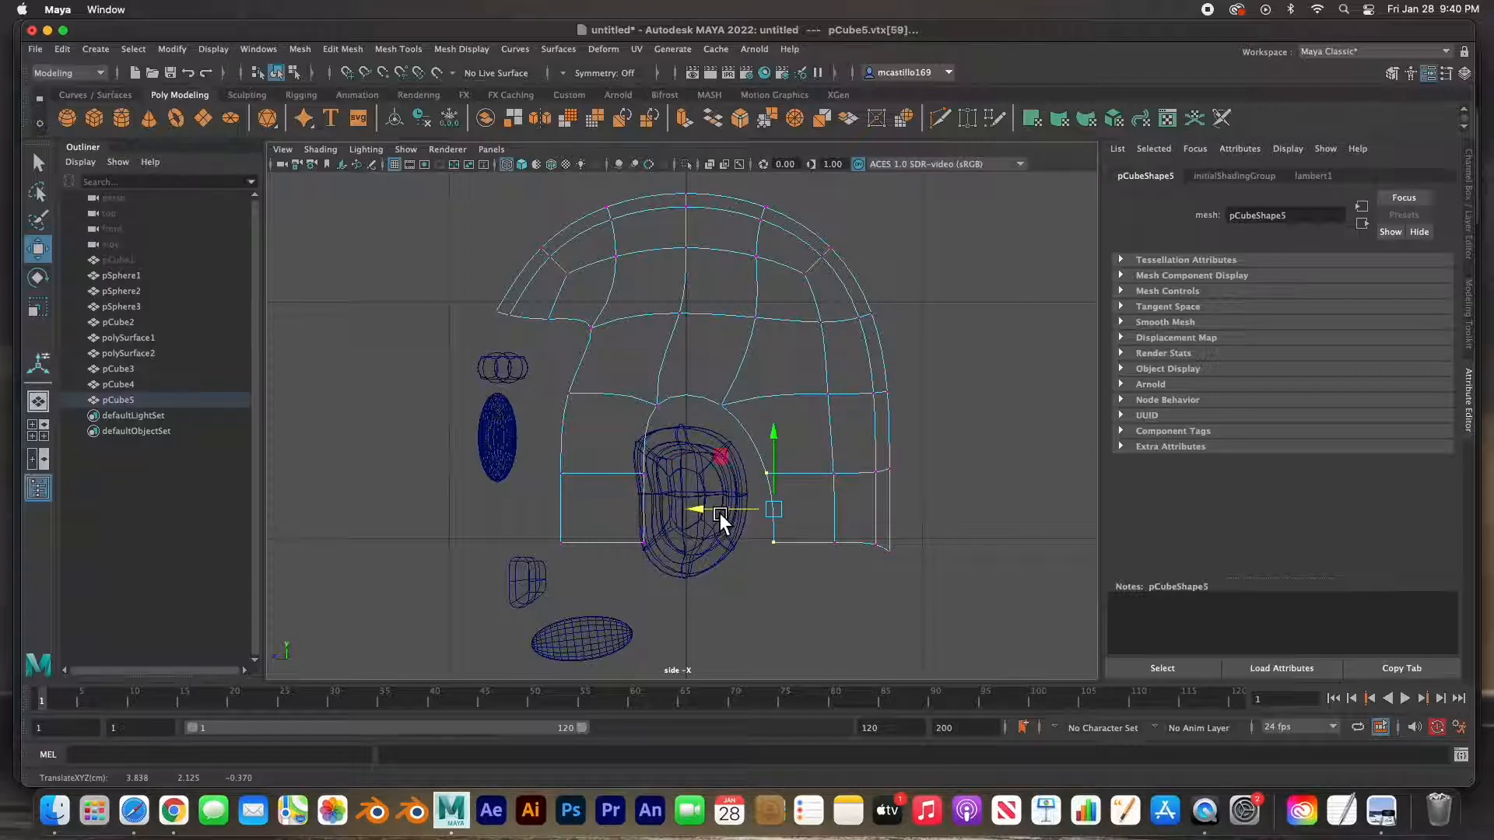
drag(680, 451, 627, 562)
drag(632, 508, 603, 510)
- Delete the lowest face of the sideburn in front of the ear
right_drag(587, 395, 576, 438)
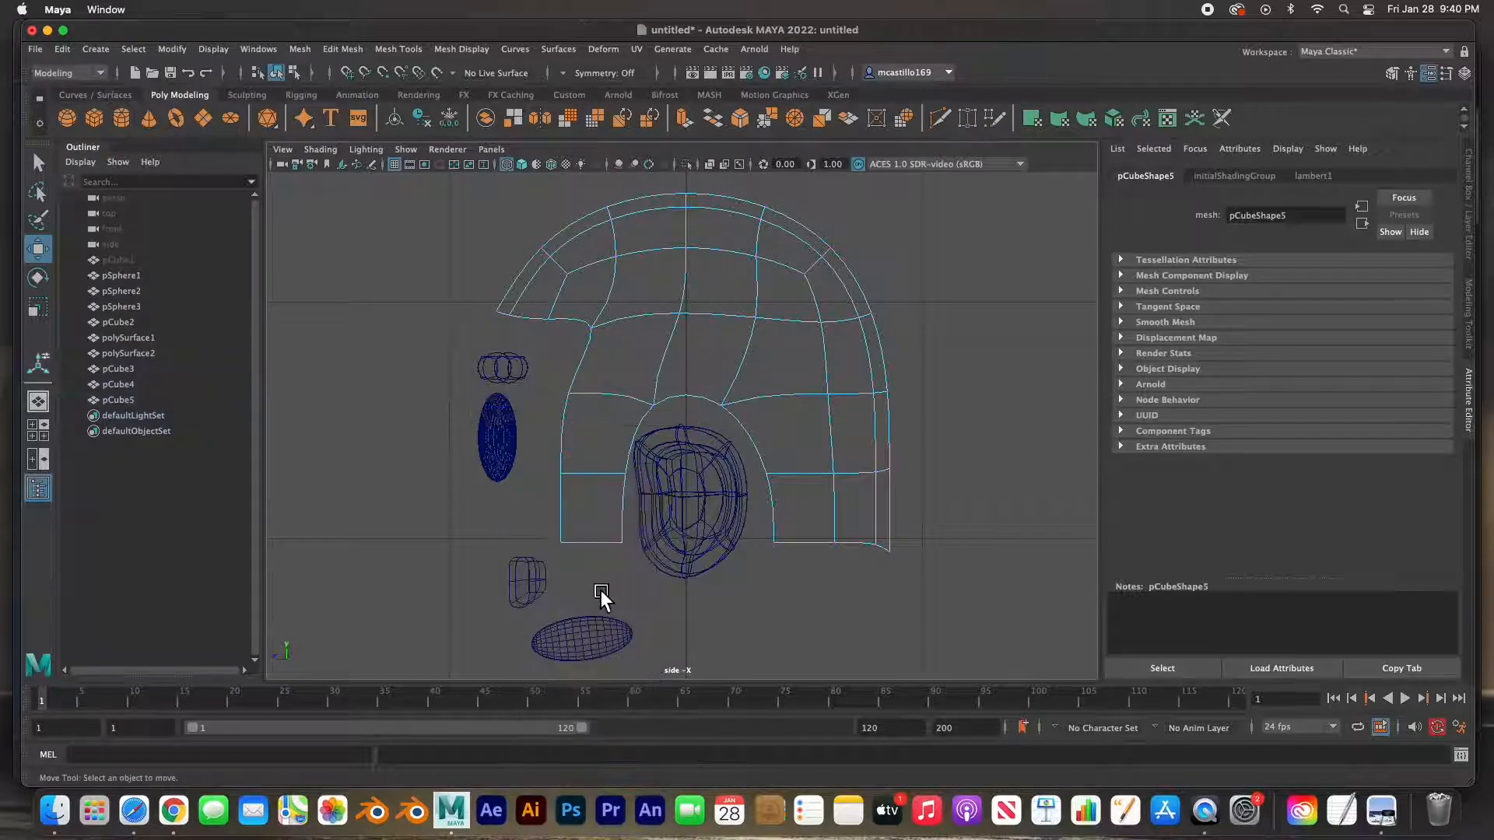
click(600, 512)
key(Delete)
- Taper the sideburn by moving its lower front vertex back, and lower the hairline's inner corner at the temple
right_drag(573, 396, 501, 403)
click(554, 479)
drag(515, 479, 545, 478)
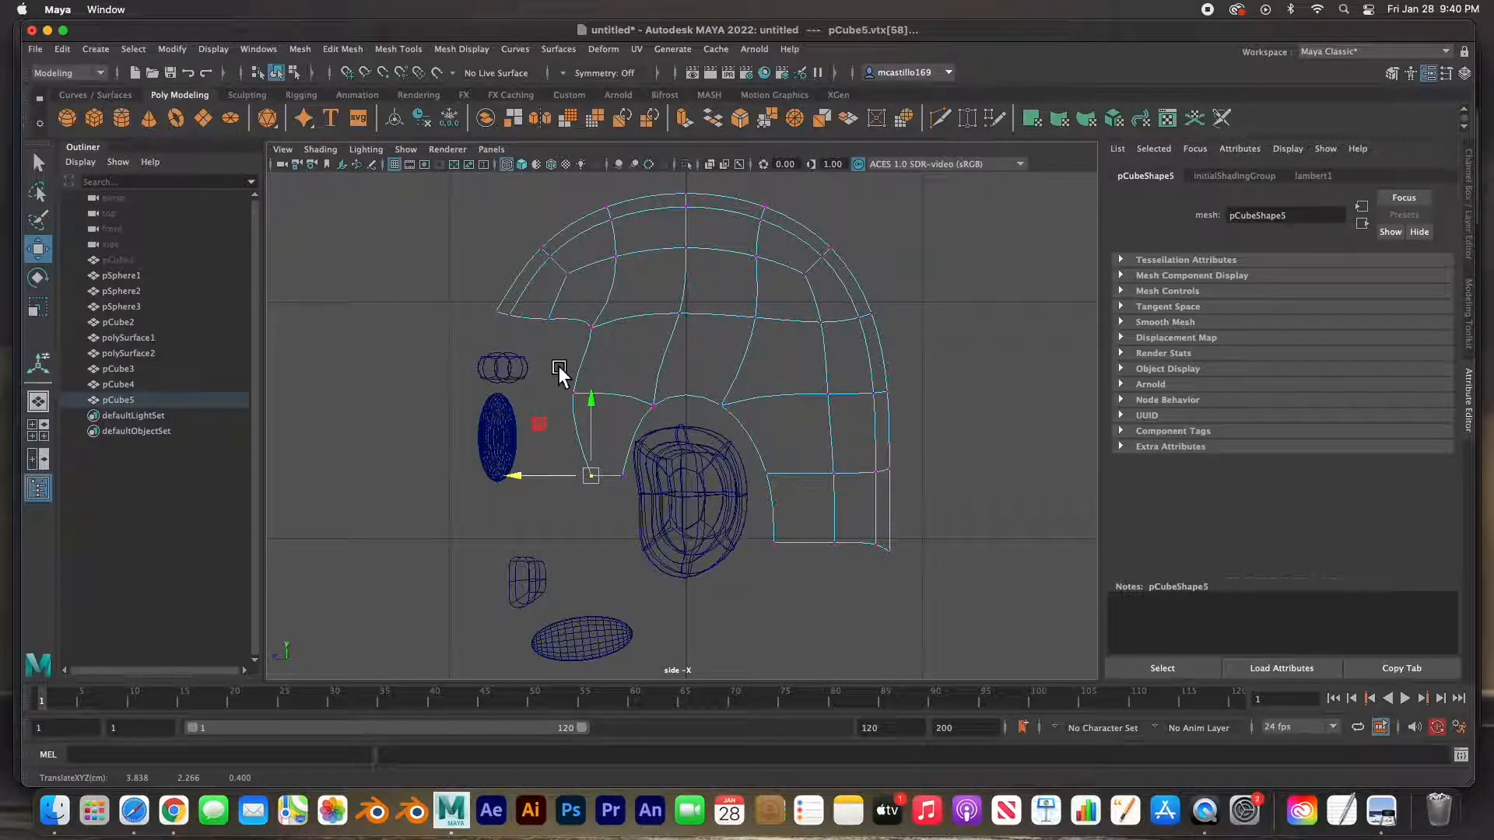
drag(618, 306, 591, 347)
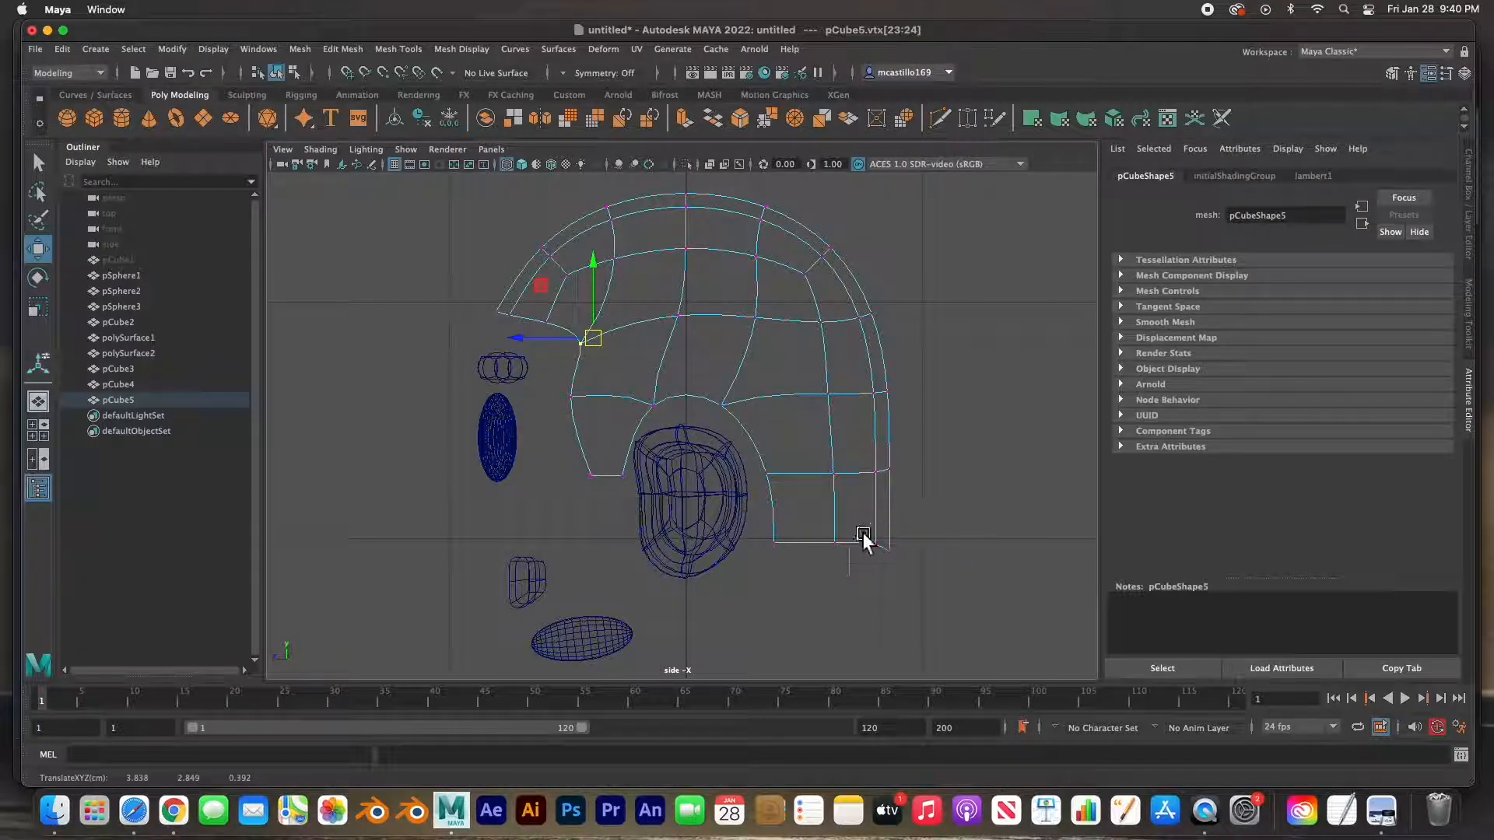
- Raise the lower vertices behind the ear, and delete the bottom row of faces at the back
drag(768, 507, 899, 577)
drag(810, 512, 805, 487)
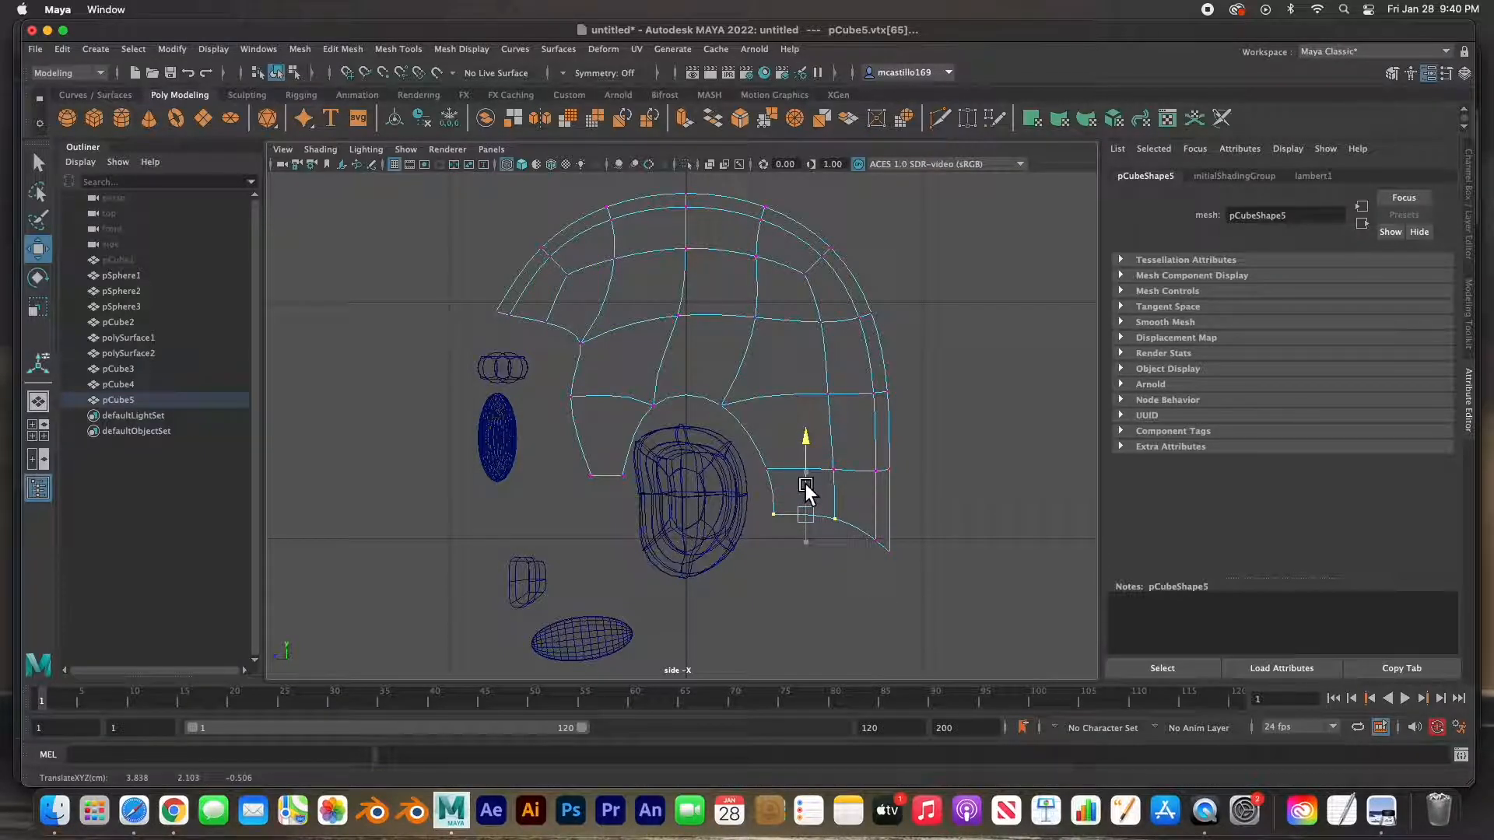
right_drag(866, 508, 856, 443)
right_drag(898, 532, 898, 532)
drag(942, 614, 766, 494)
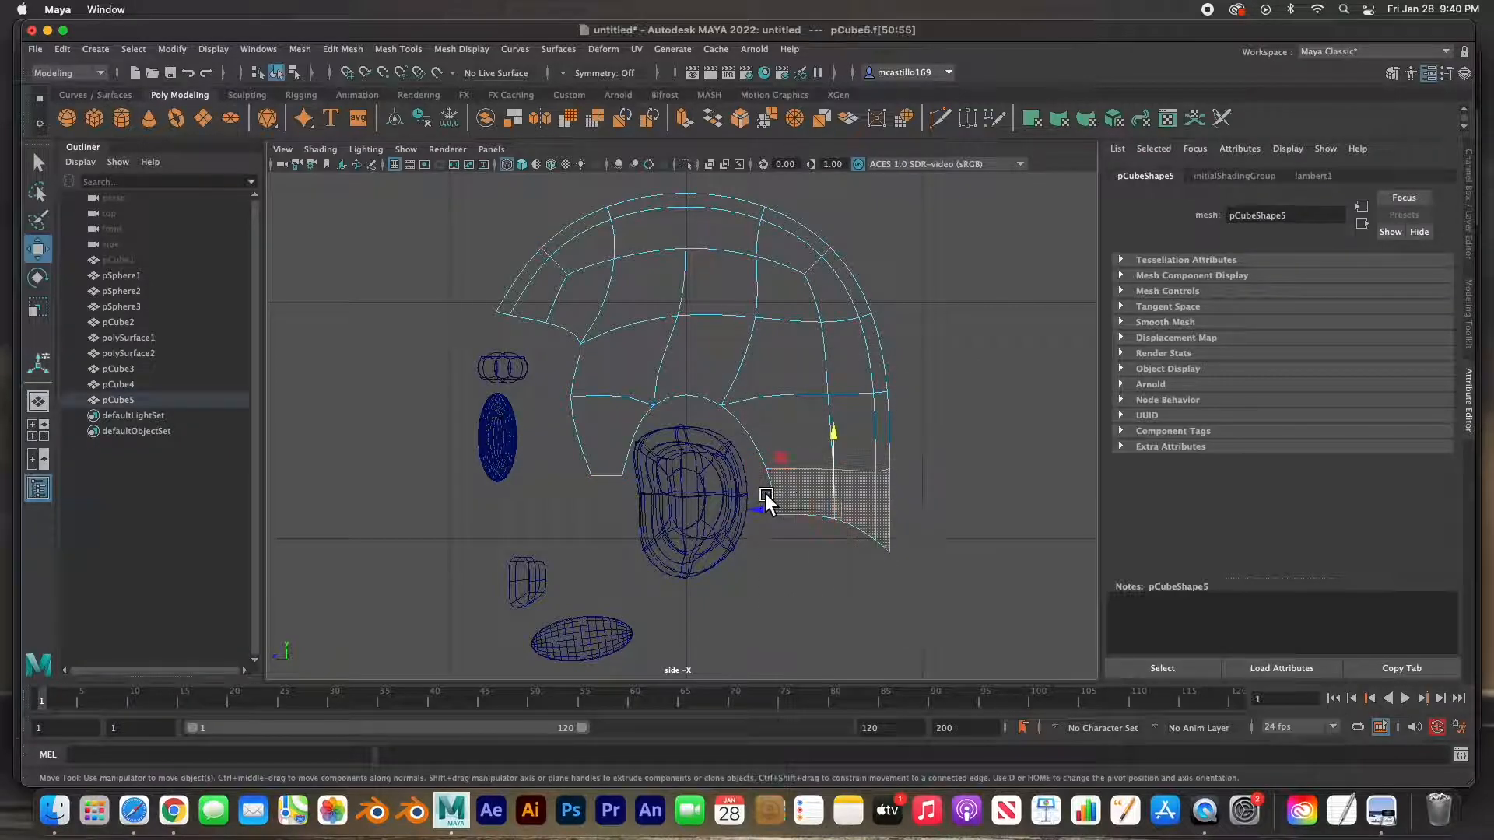
key(Delete)
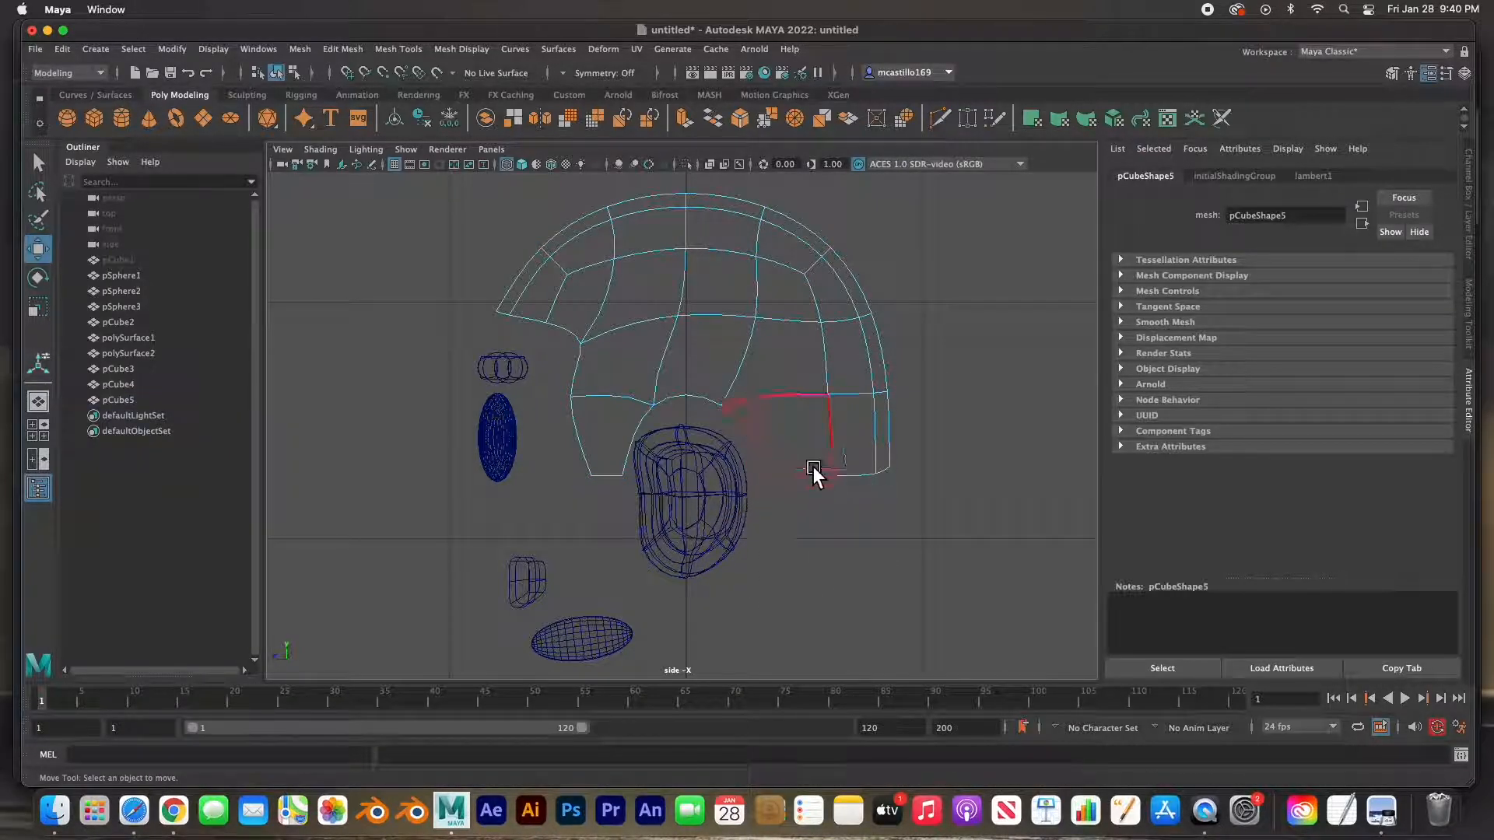
- Pull the bottom vertices at the back downward to form a sloping nape behind the ear
right_drag(839, 447, 759, 401)
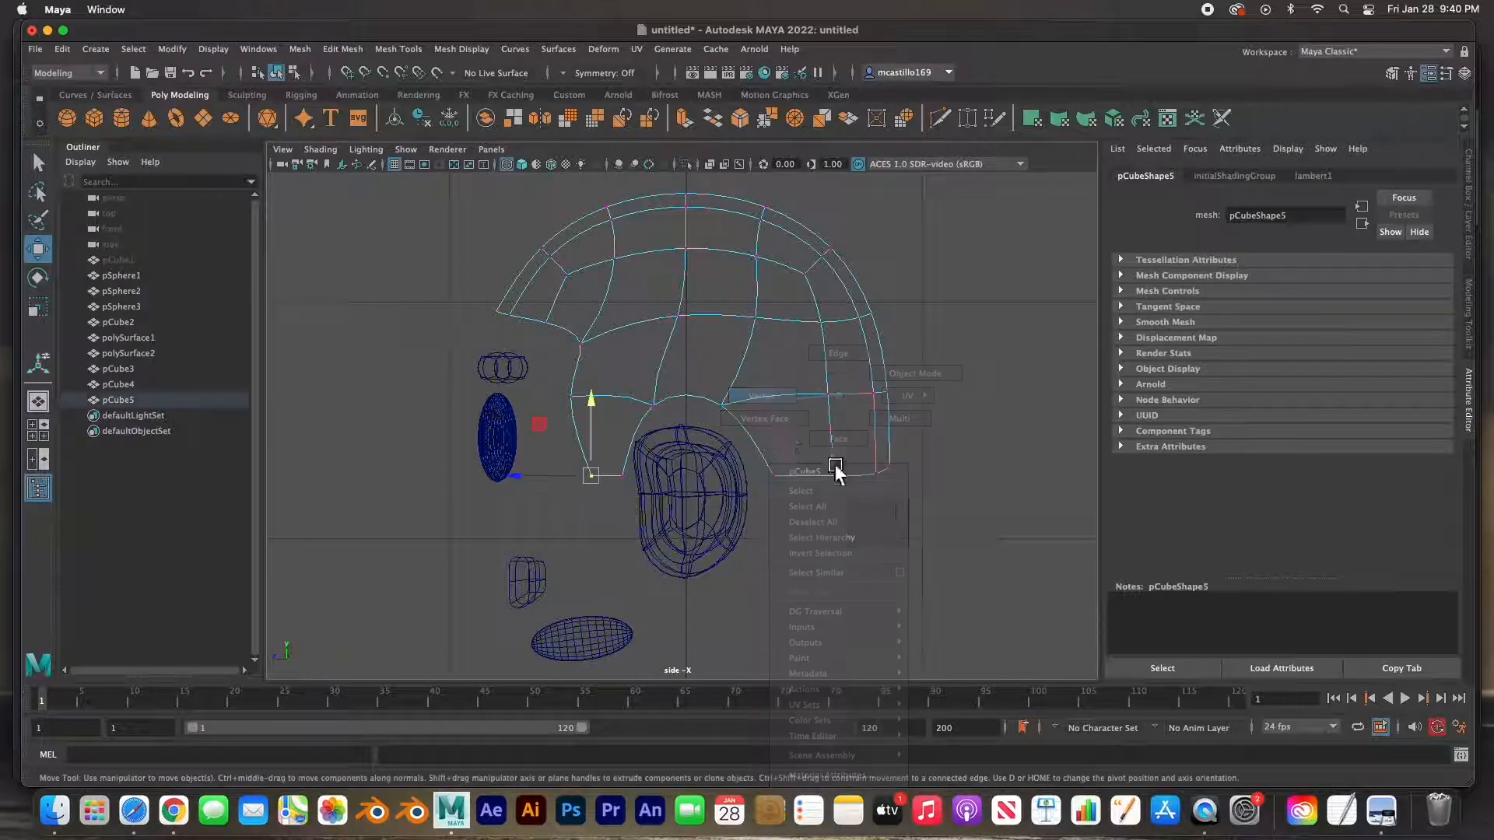
drag(940, 534, 870, 450)
drag(936, 533, 802, 475)
click(831, 491)
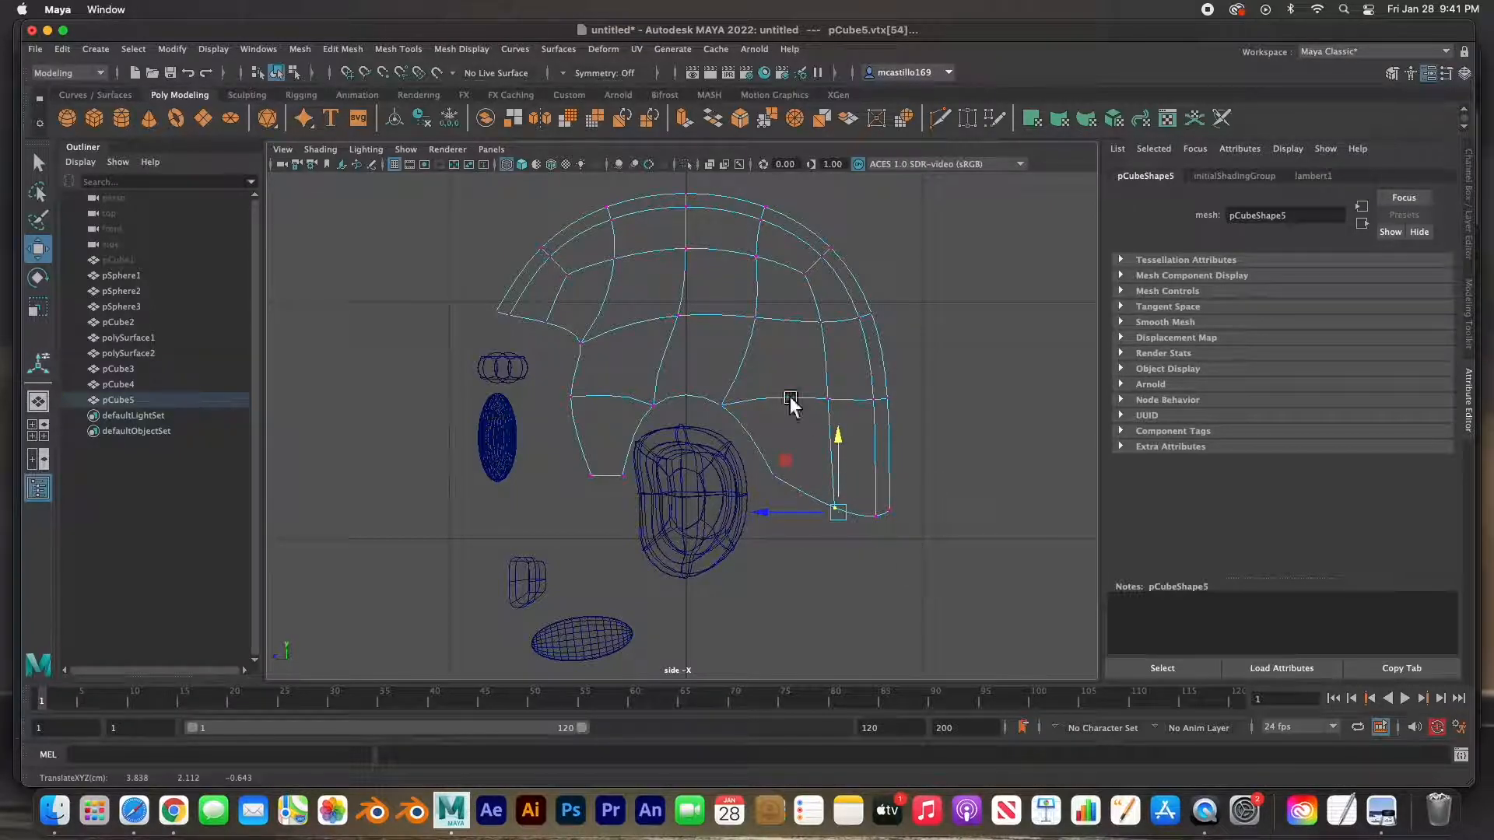
- Move the middle vertex above the ear slightly toward the face to even the edge flow, and restore the four-view layout
click(689, 319)
drag(693, 323, 645, 319)
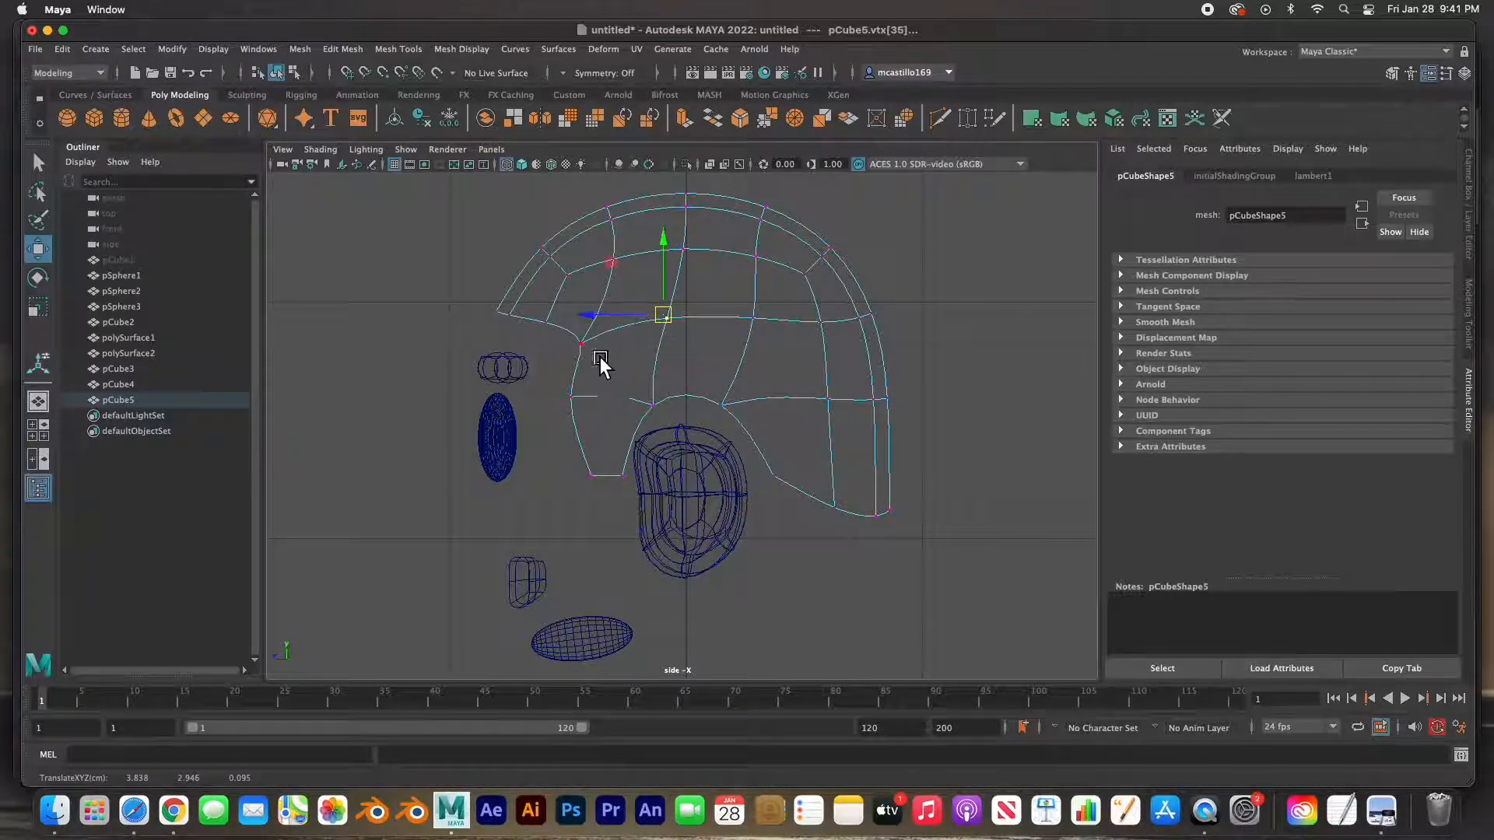
key(space)
key(space)
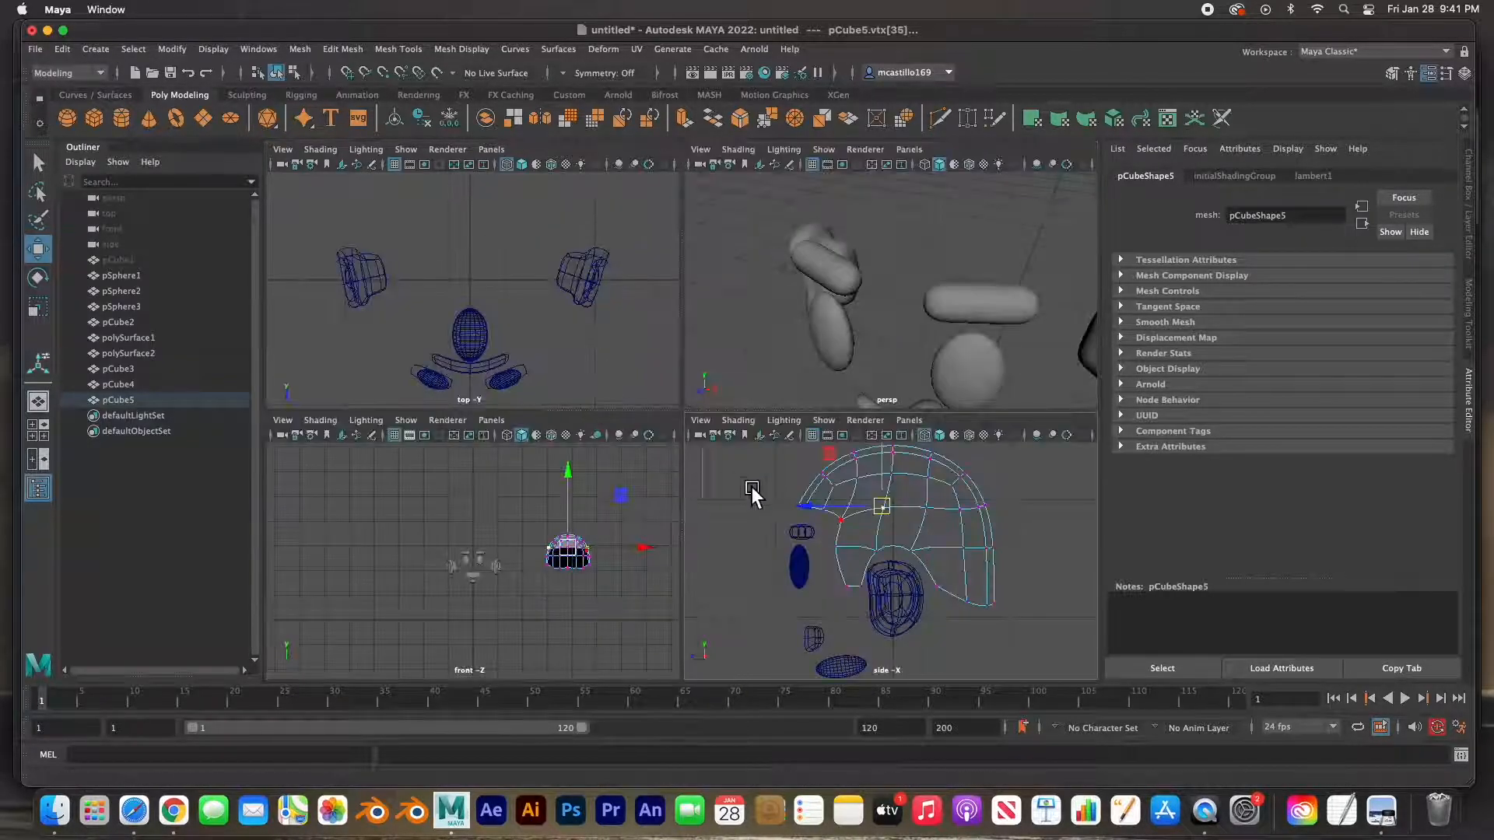
- Unhide the original head mesh in the enlarged front view
key(space)
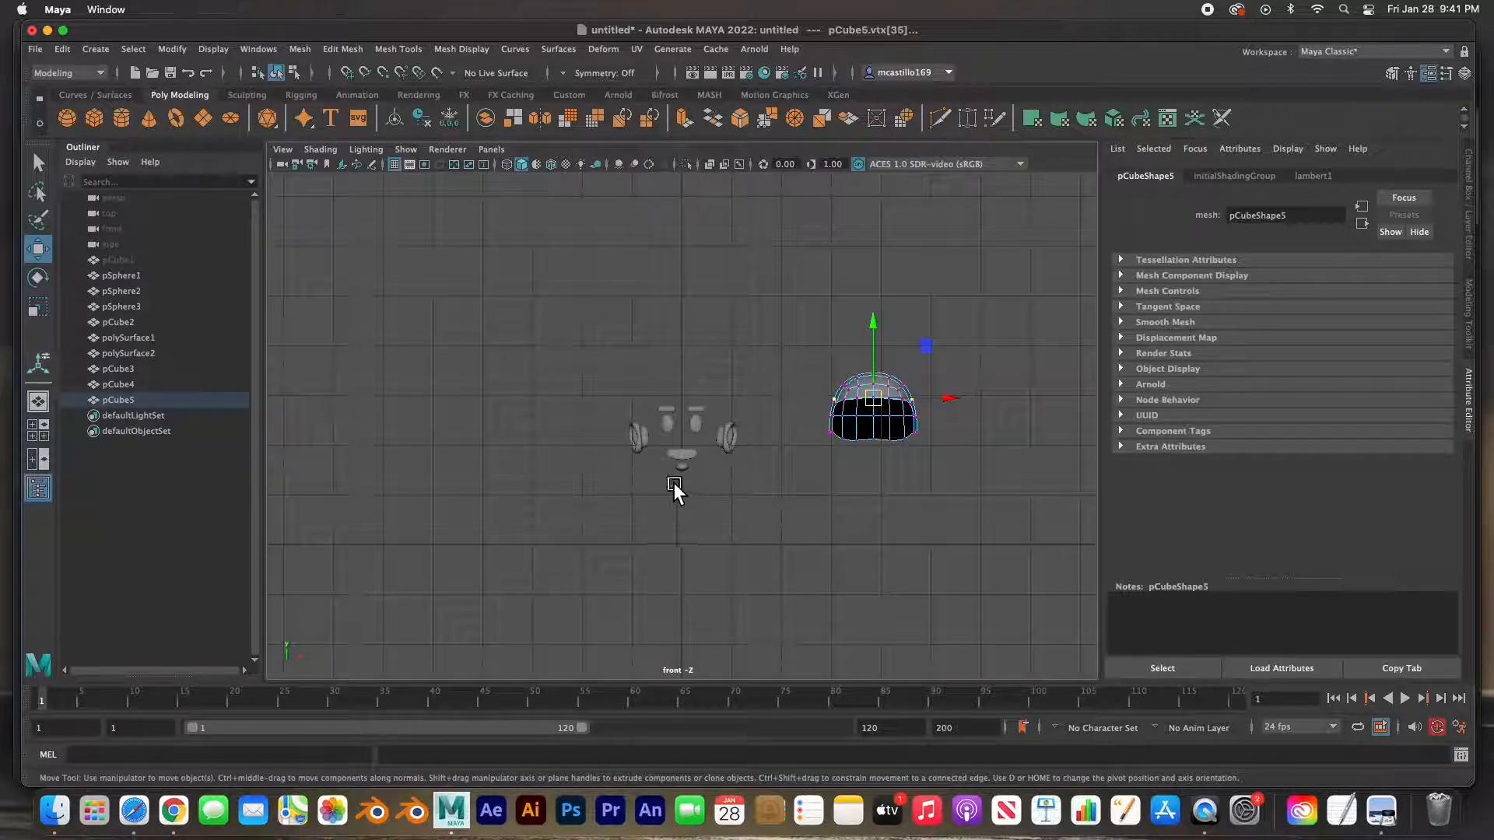
click(126, 263)
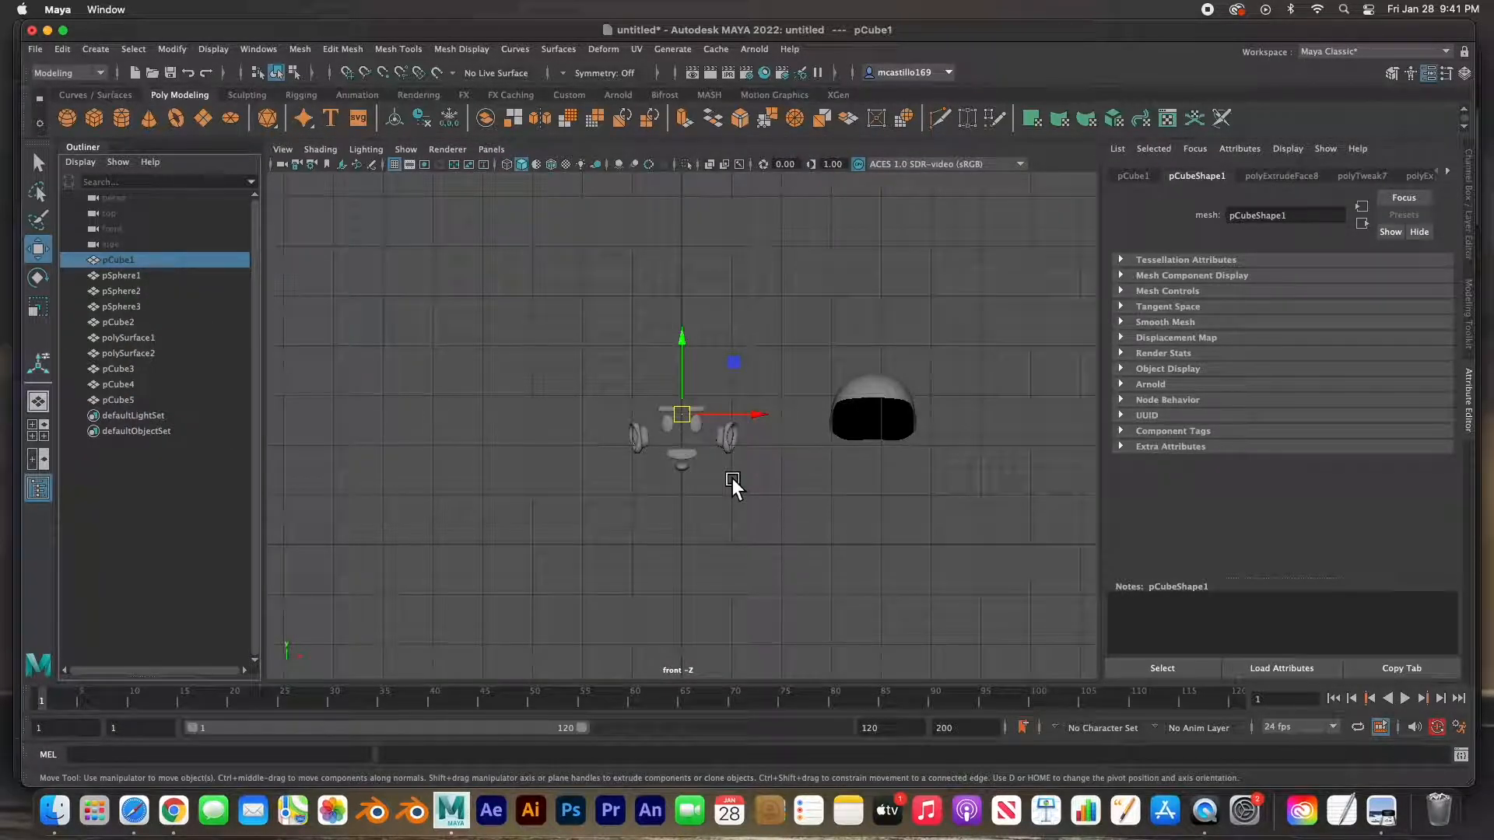
key(h)
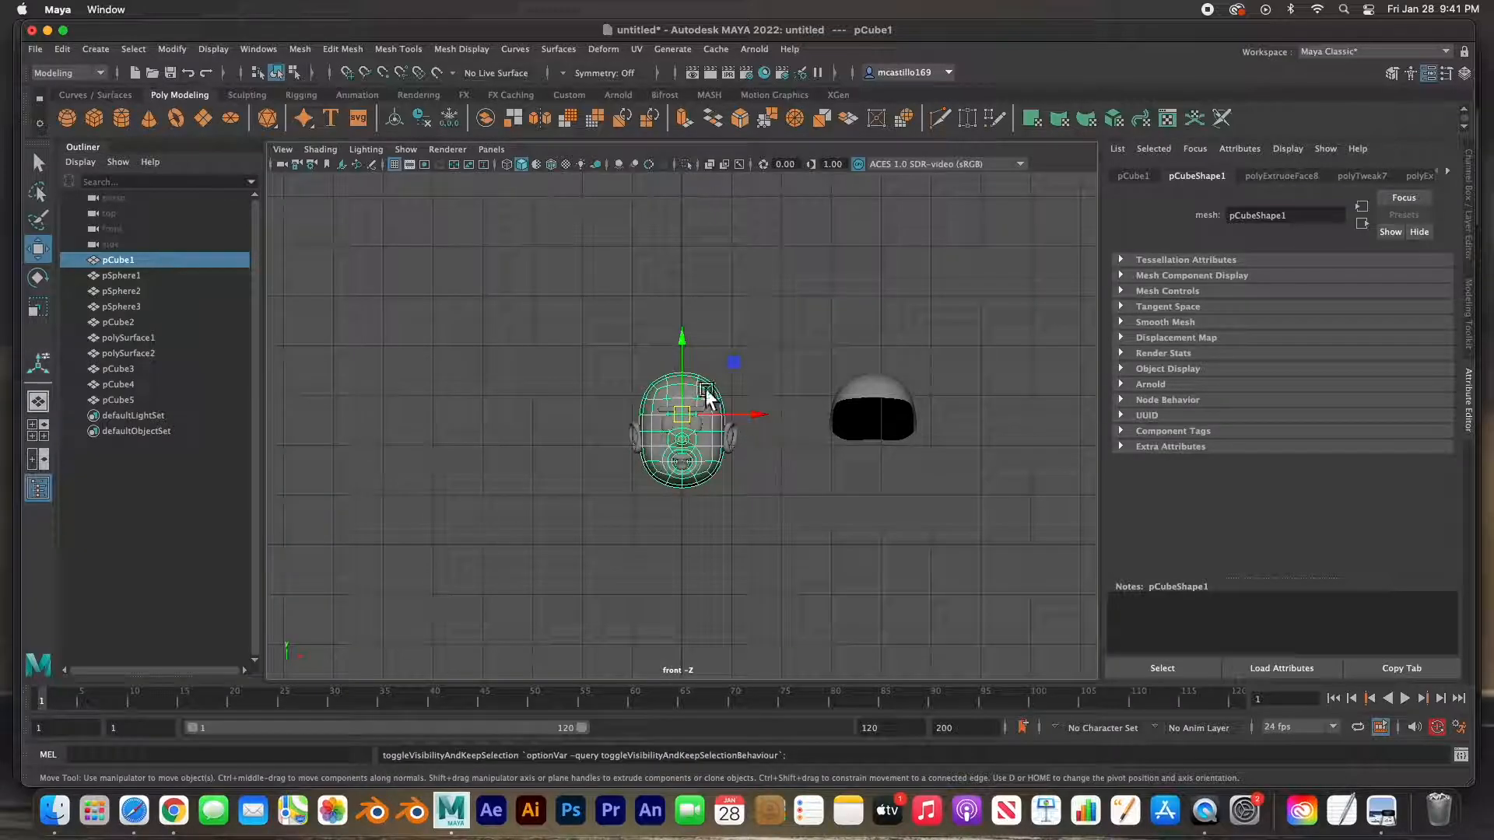
click(729, 573)
- Move the hair mesh horizontally back onto the head so that it is centred over it
click(874, 406)
drag(952, 418, 755, 421)
key(space)
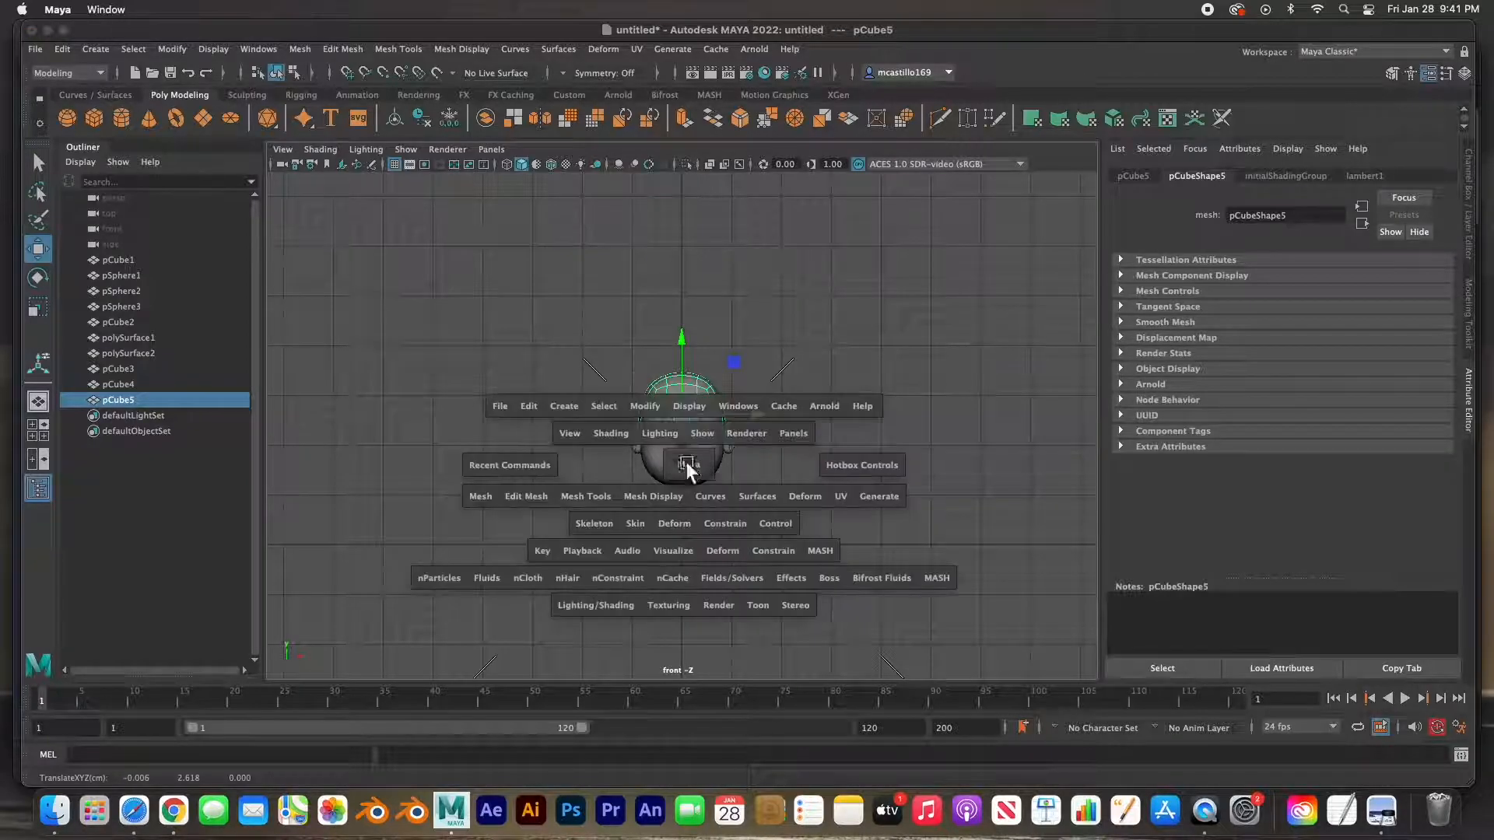
key(space)
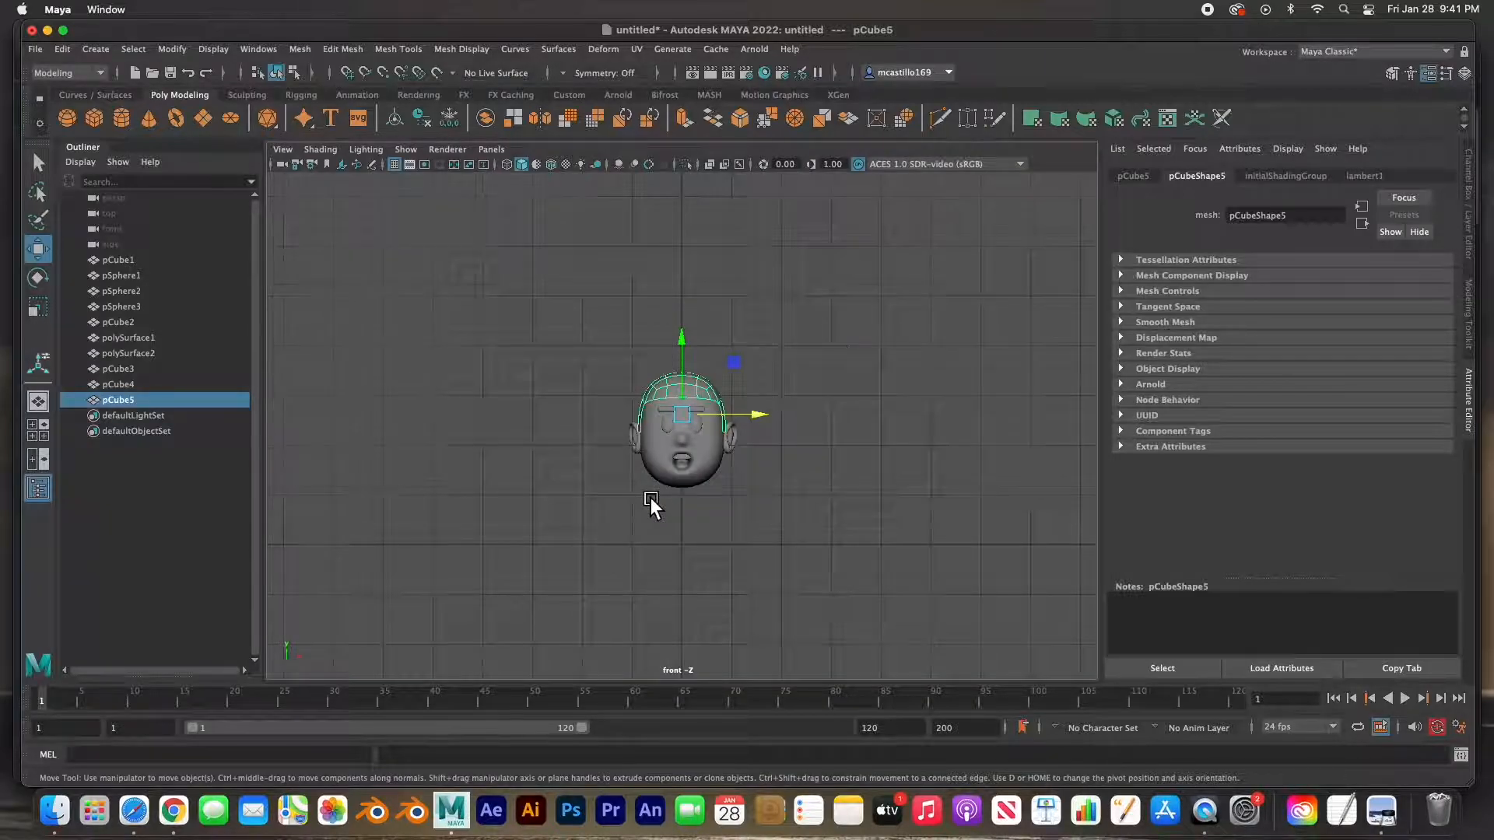
- Delete the front faces of the hair mesh in the middle of the forehead to raise the hairline
scroll(651, 497, up, 5)
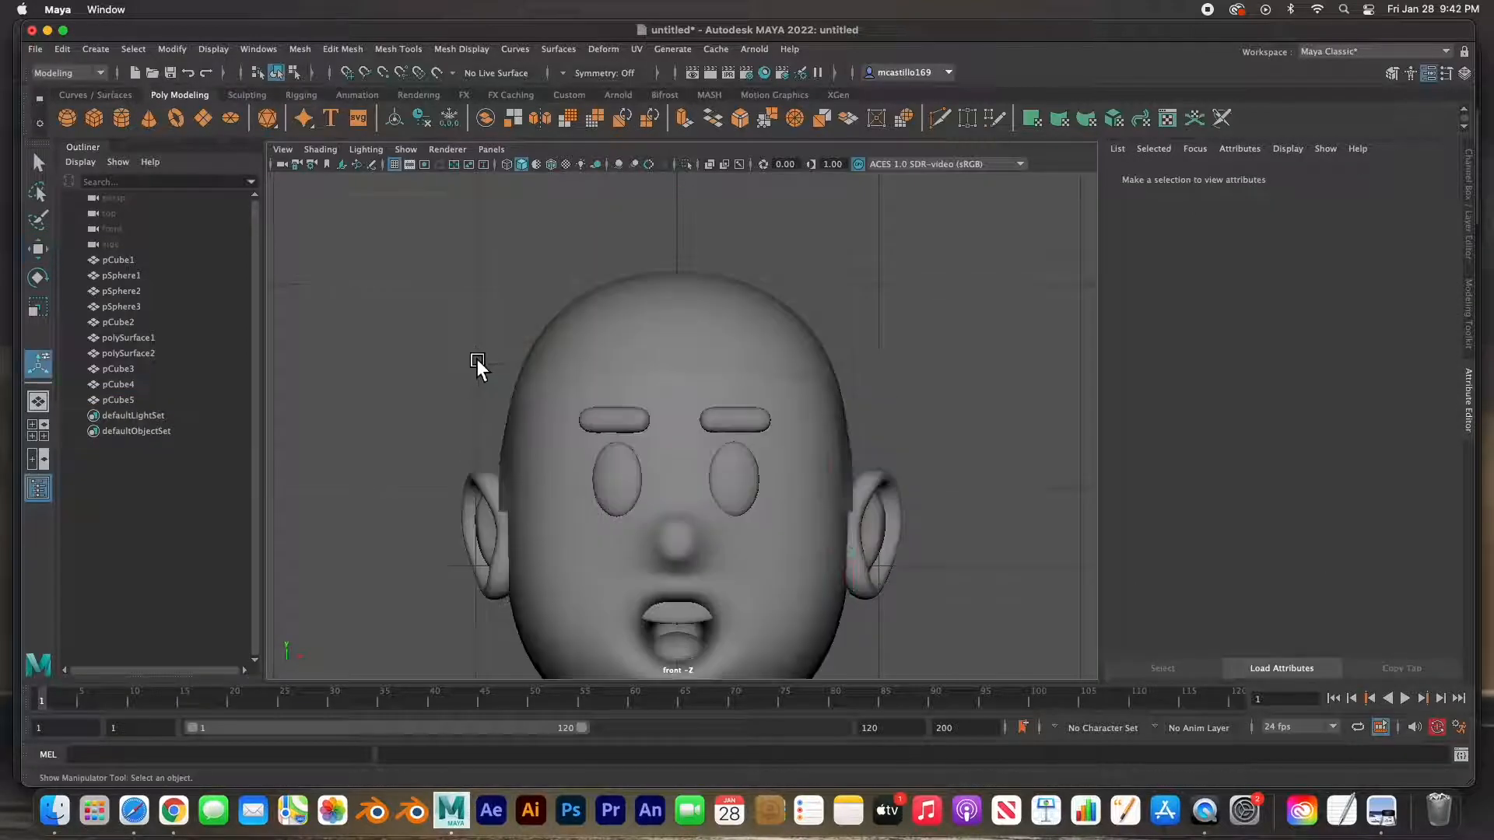
alt+drag(478, 359, 559, 372)
click(526, 372)
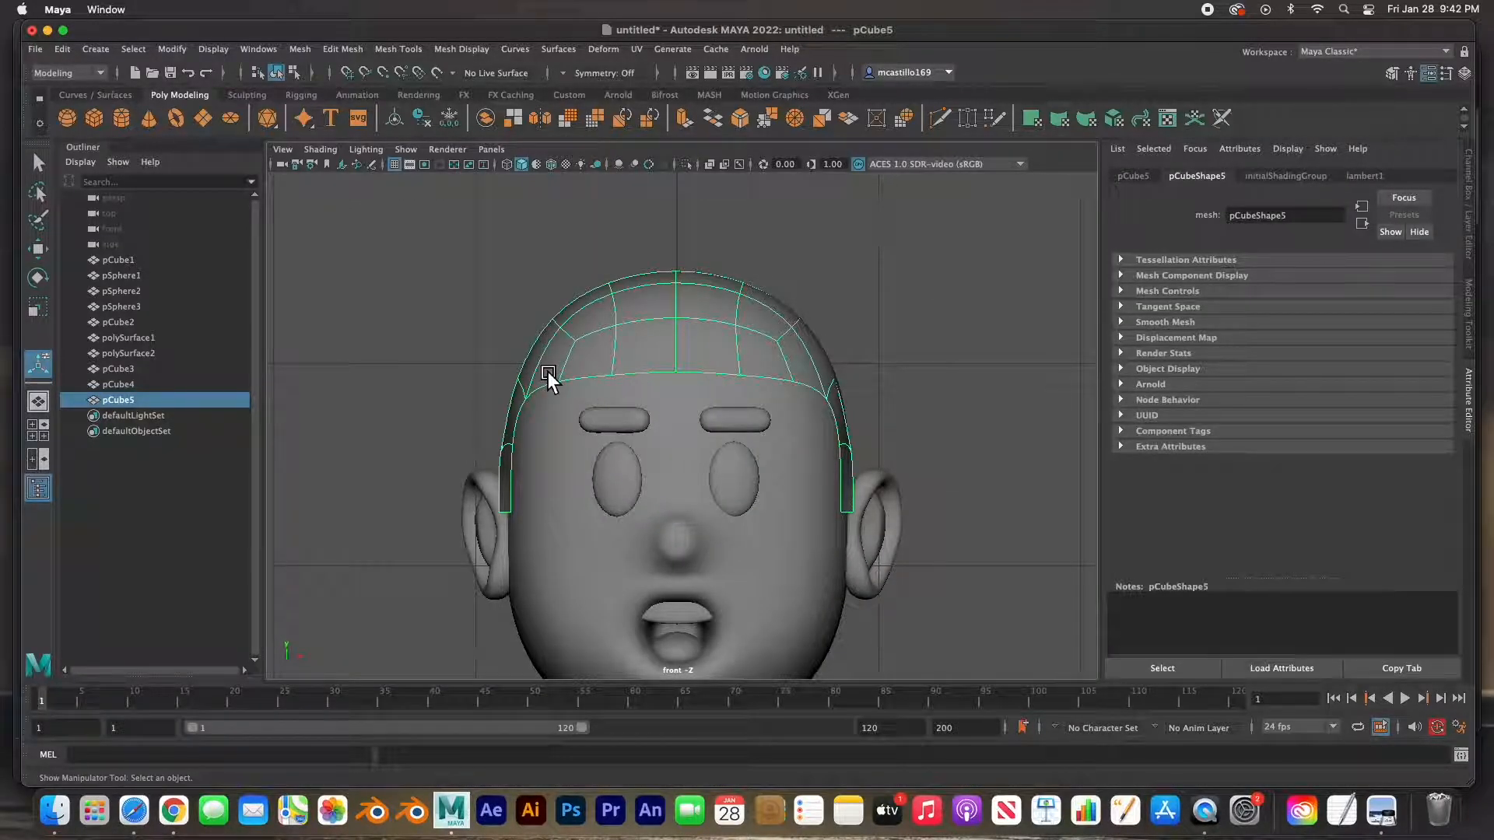
right_drag(647, 352, 637, 395)
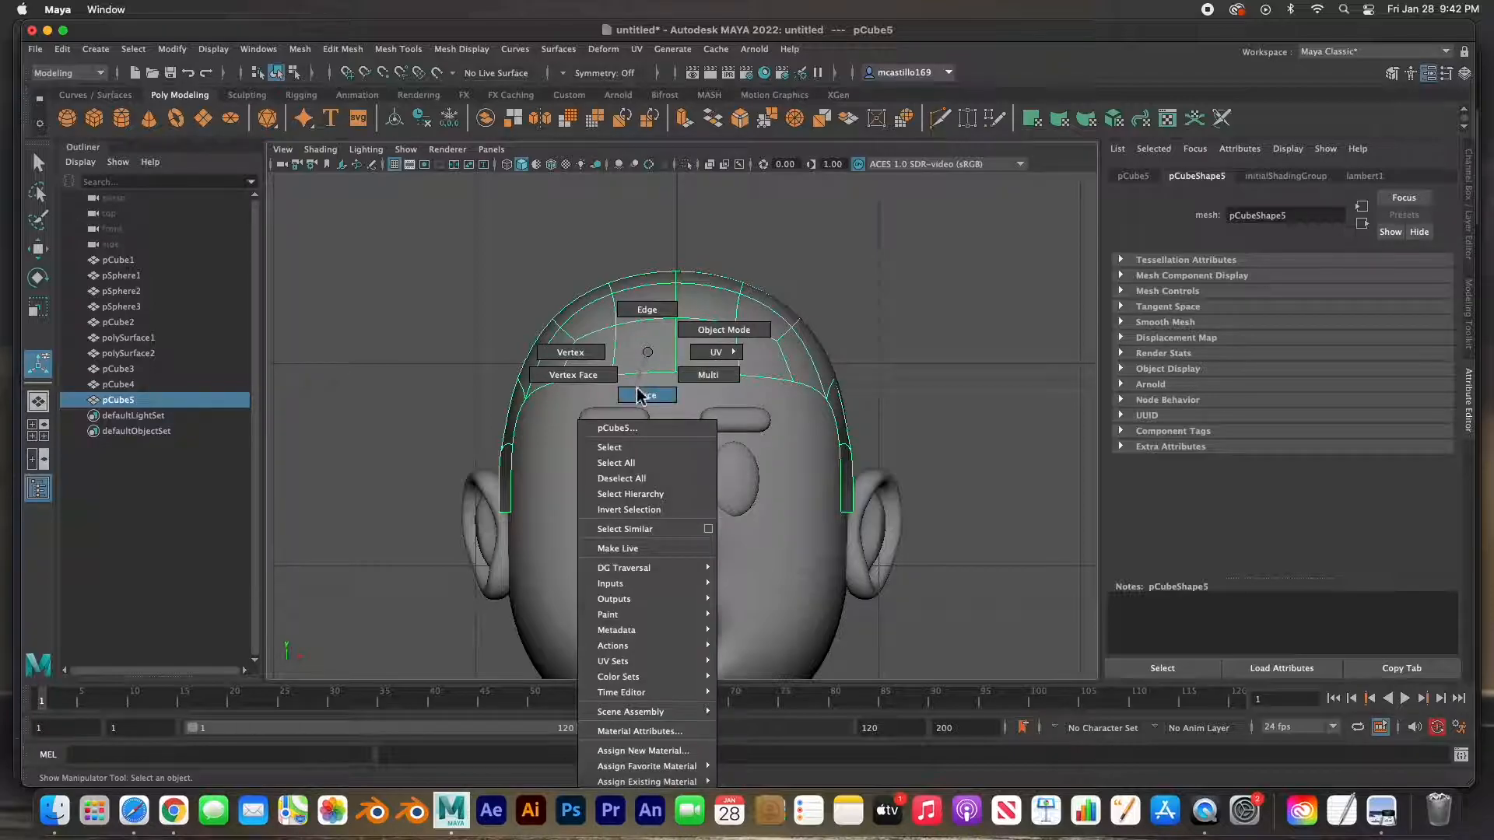
click(750, 368)
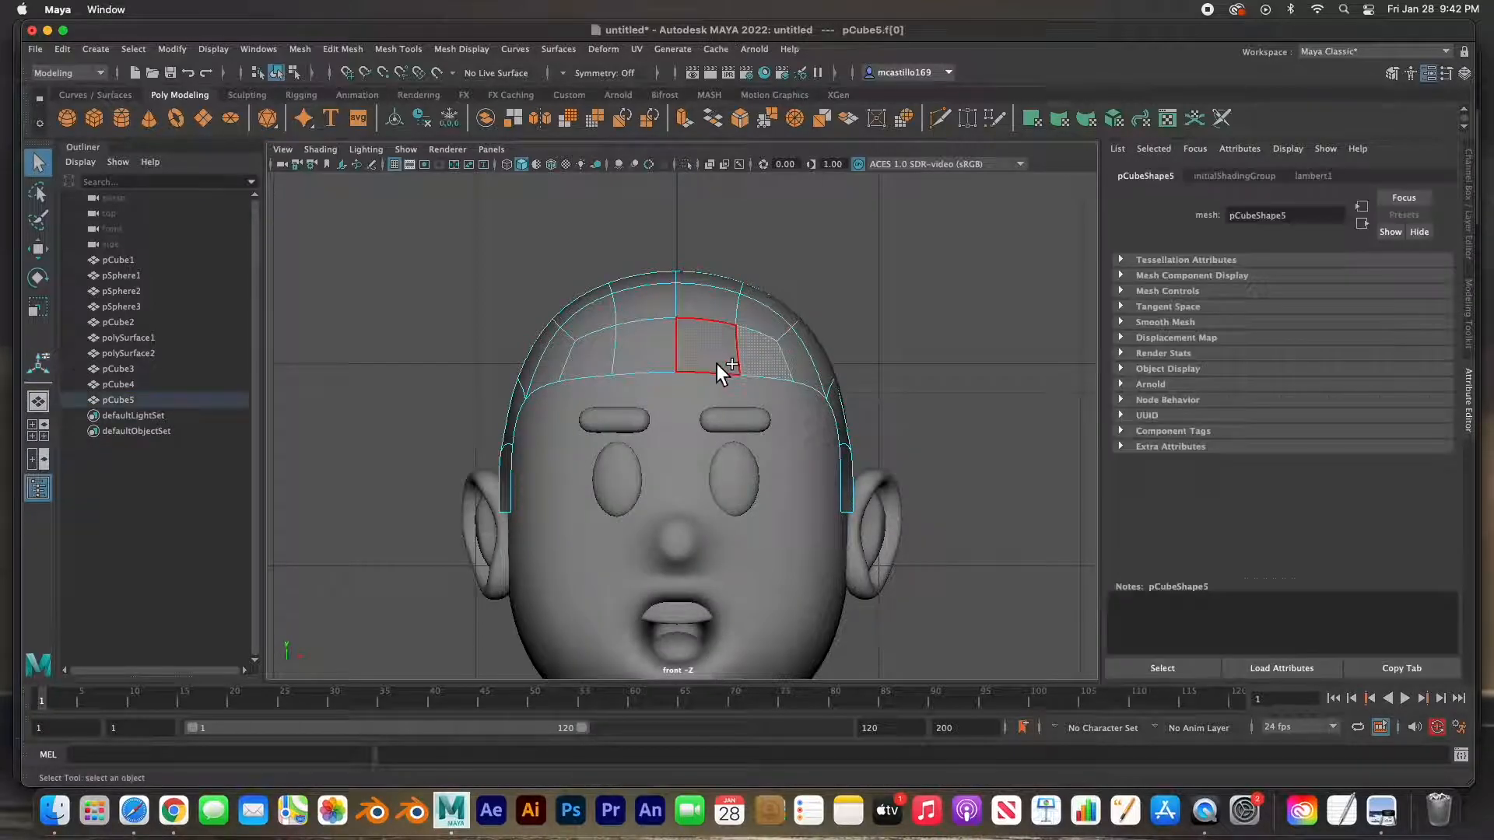
shift+click(658, 362)
key(Delete)
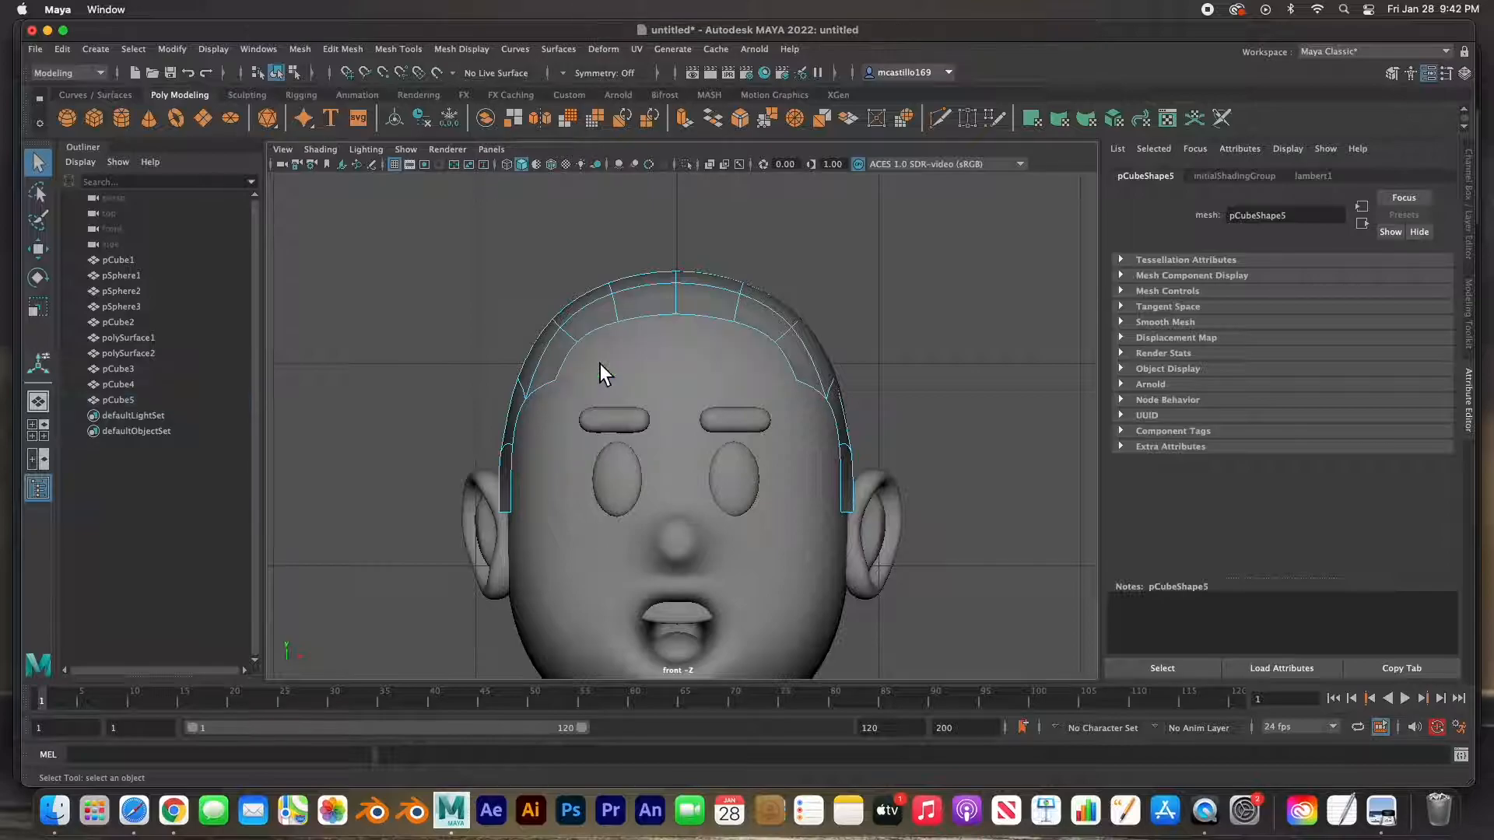
- Bevel the front-to-back run of edges along one side of the hair with a fraction of 0.1 to form a parting
alt+drag(604, 362, 716, 365)
key(space)
key(space)
alt+drag(677, 279, 544, 263)
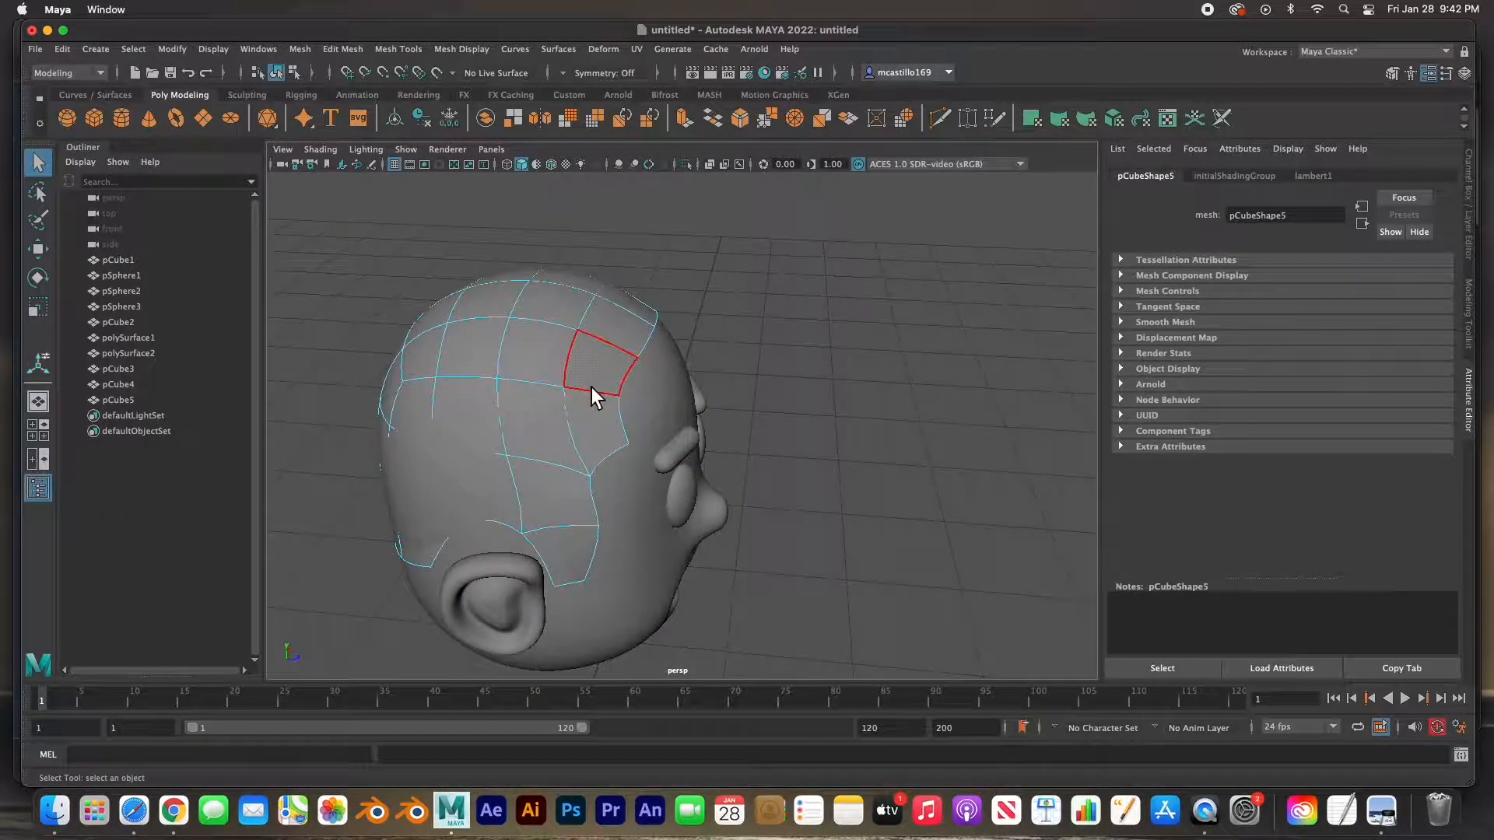
right_drag(583, 357, 590, 317)
click(548, 389)
shift+click(529, 385)
shift+click(471, 384)
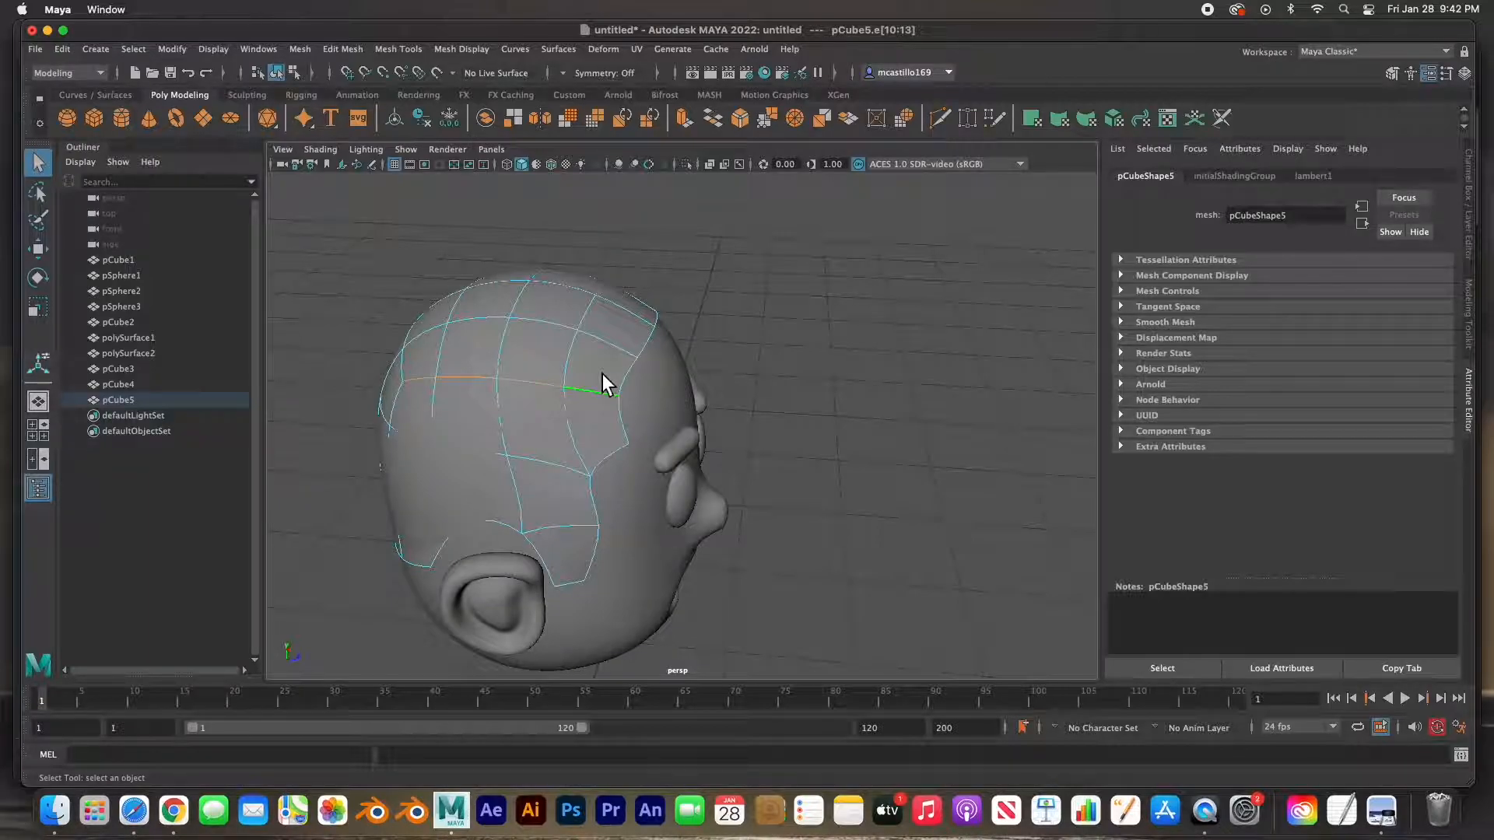
key(ctrl+shift+x)
click(740, 118)
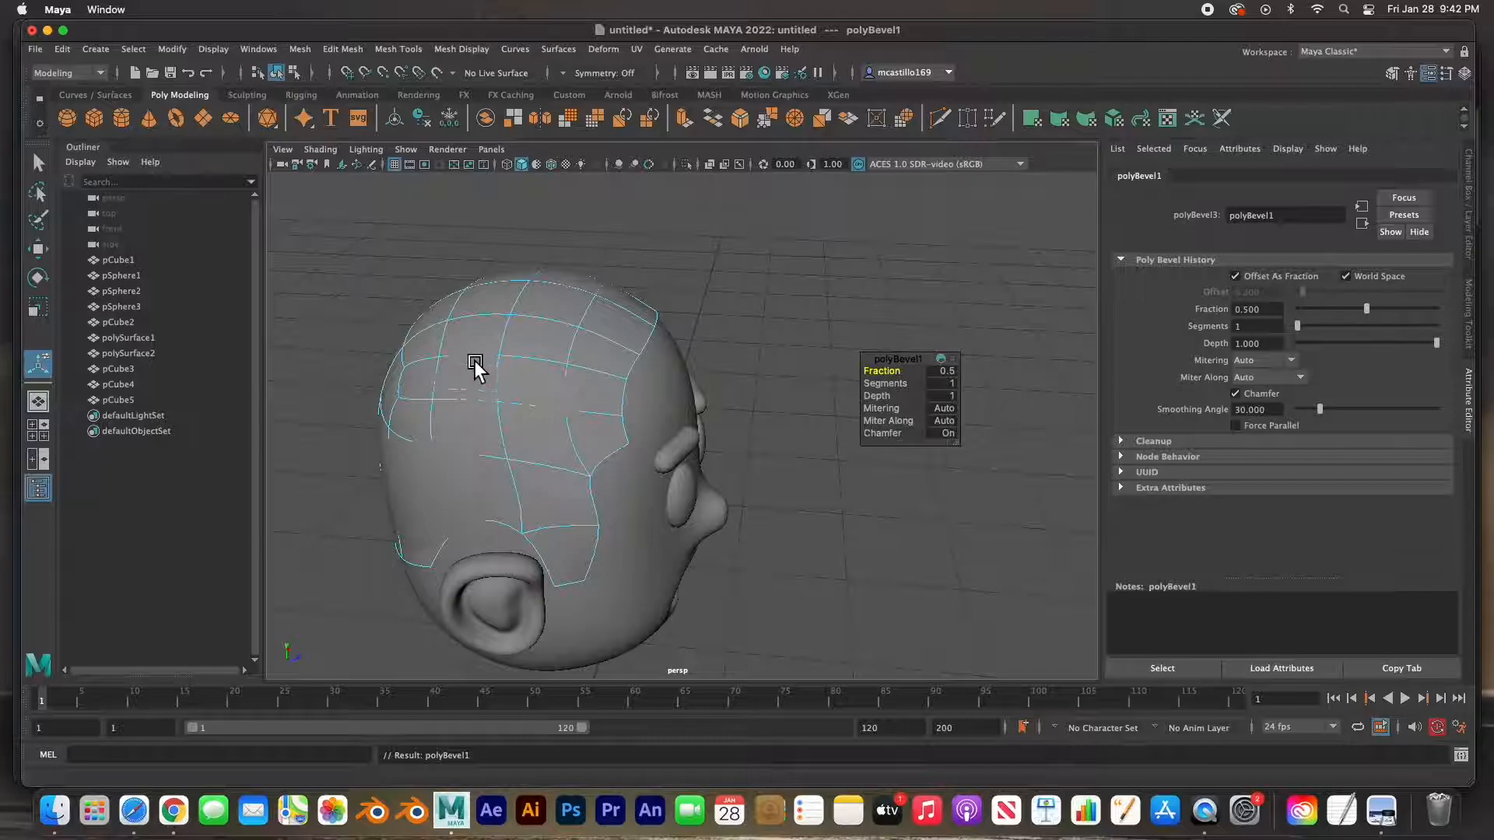
drag(879, 371, 950, 376)
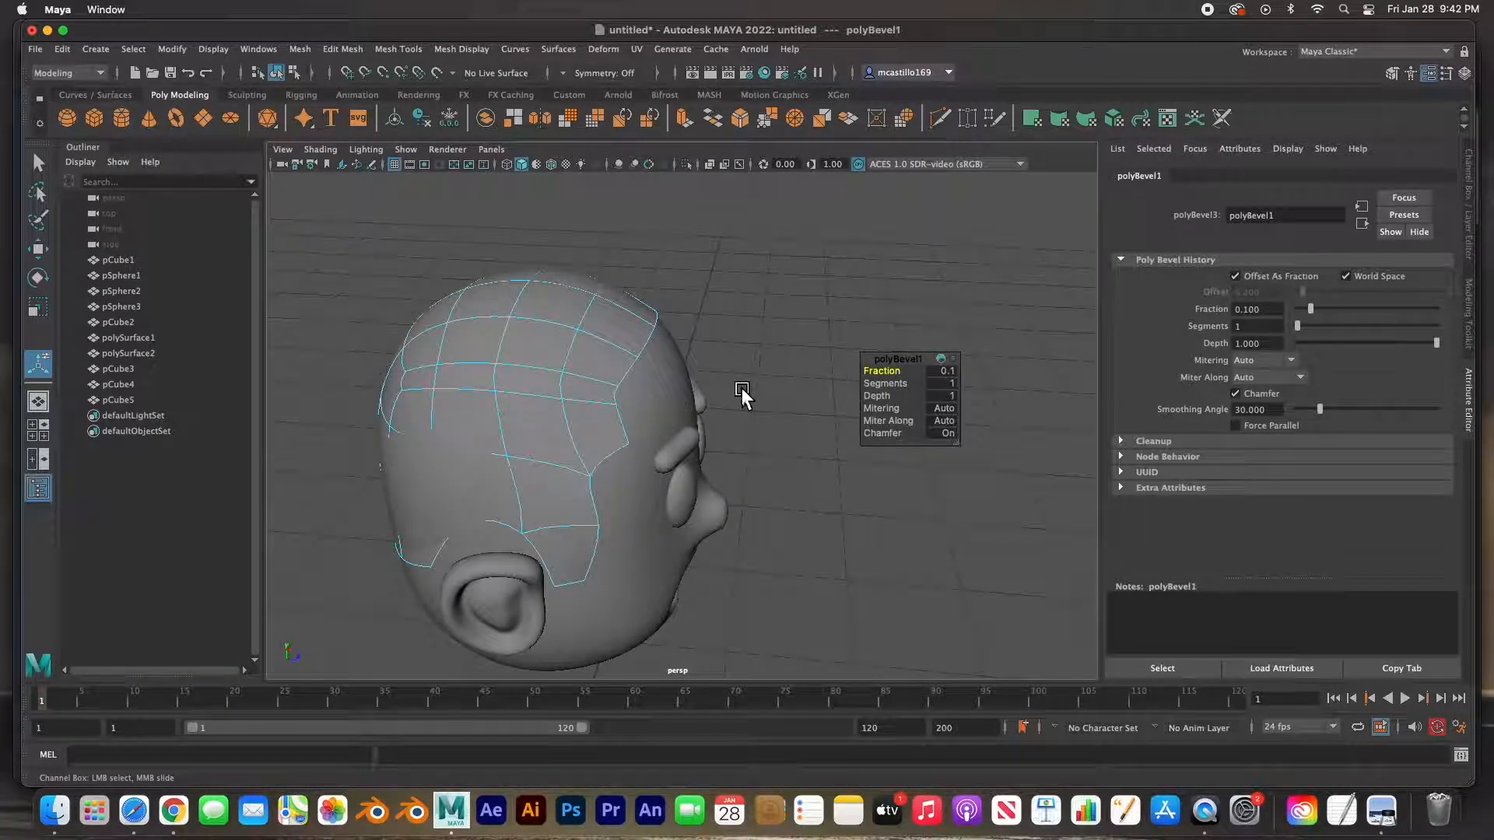
- Turn on Object X symmetry and move the hair's front side vertices above the ears slightly inward
alt+drag(642, 376, 470, 333)
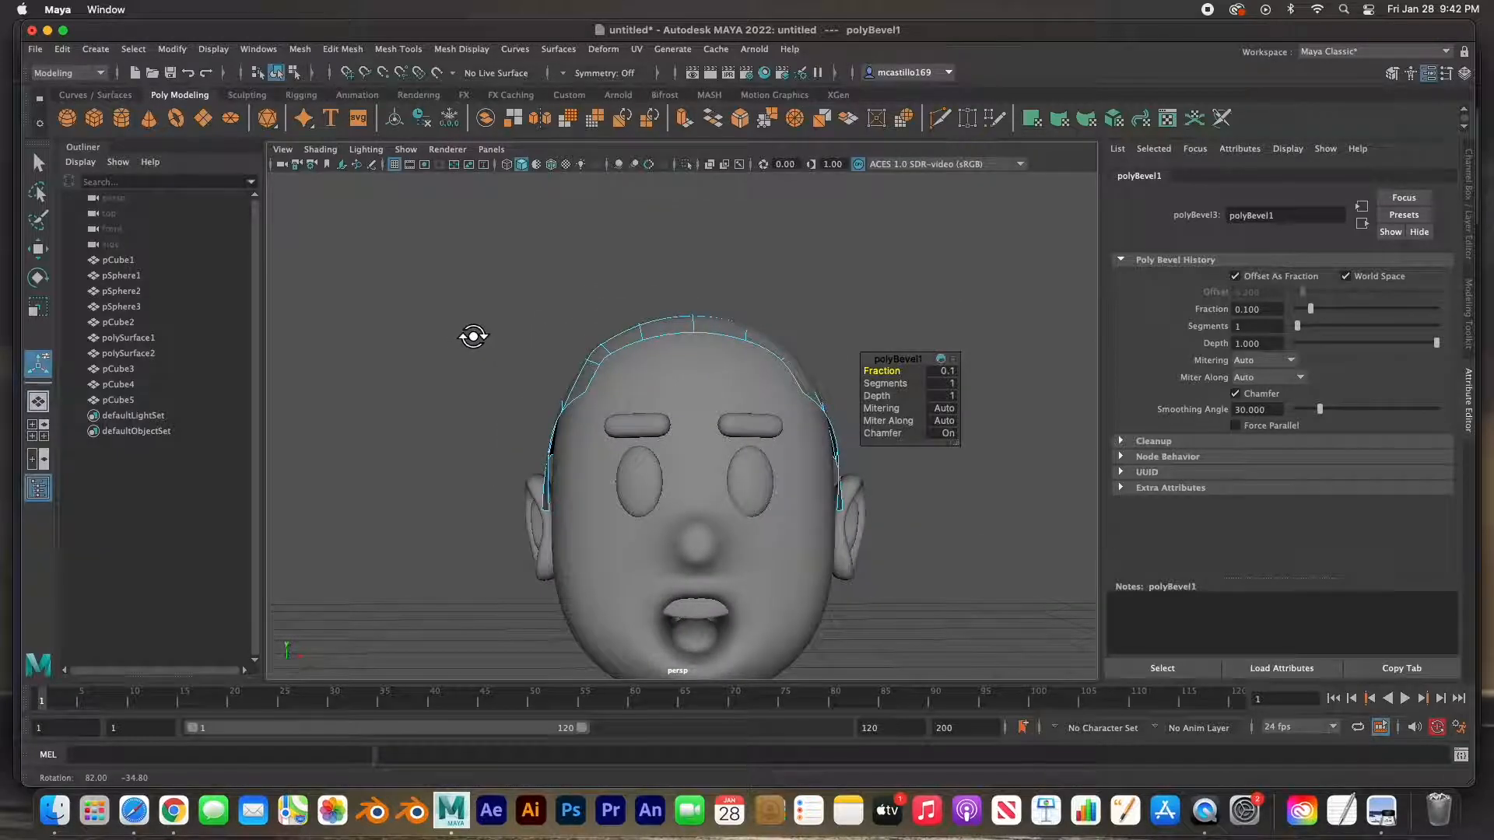
right_drag(574, 378, 521, 394)
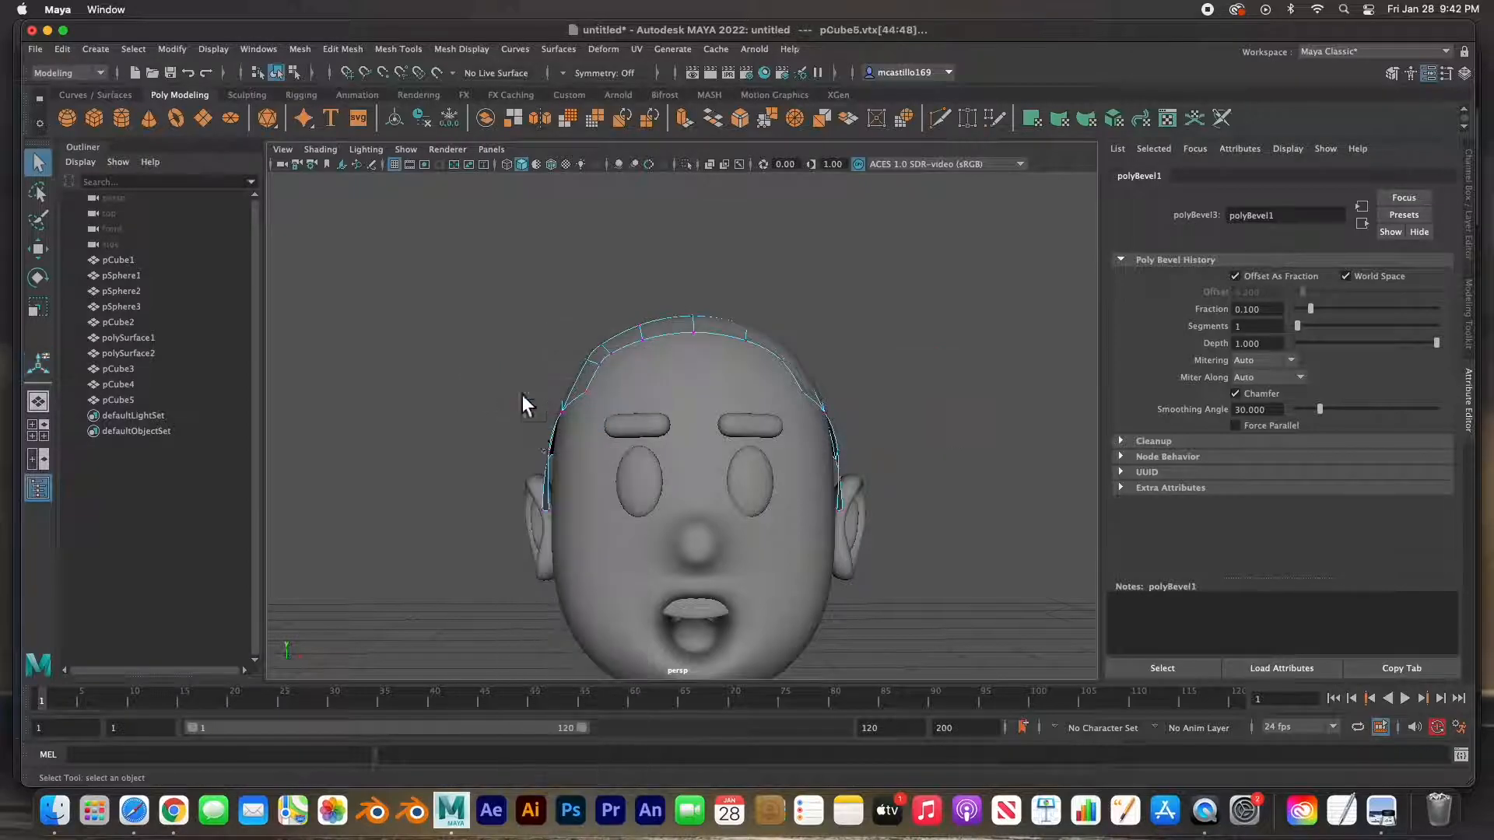
drag(547, 460, 555, 469)
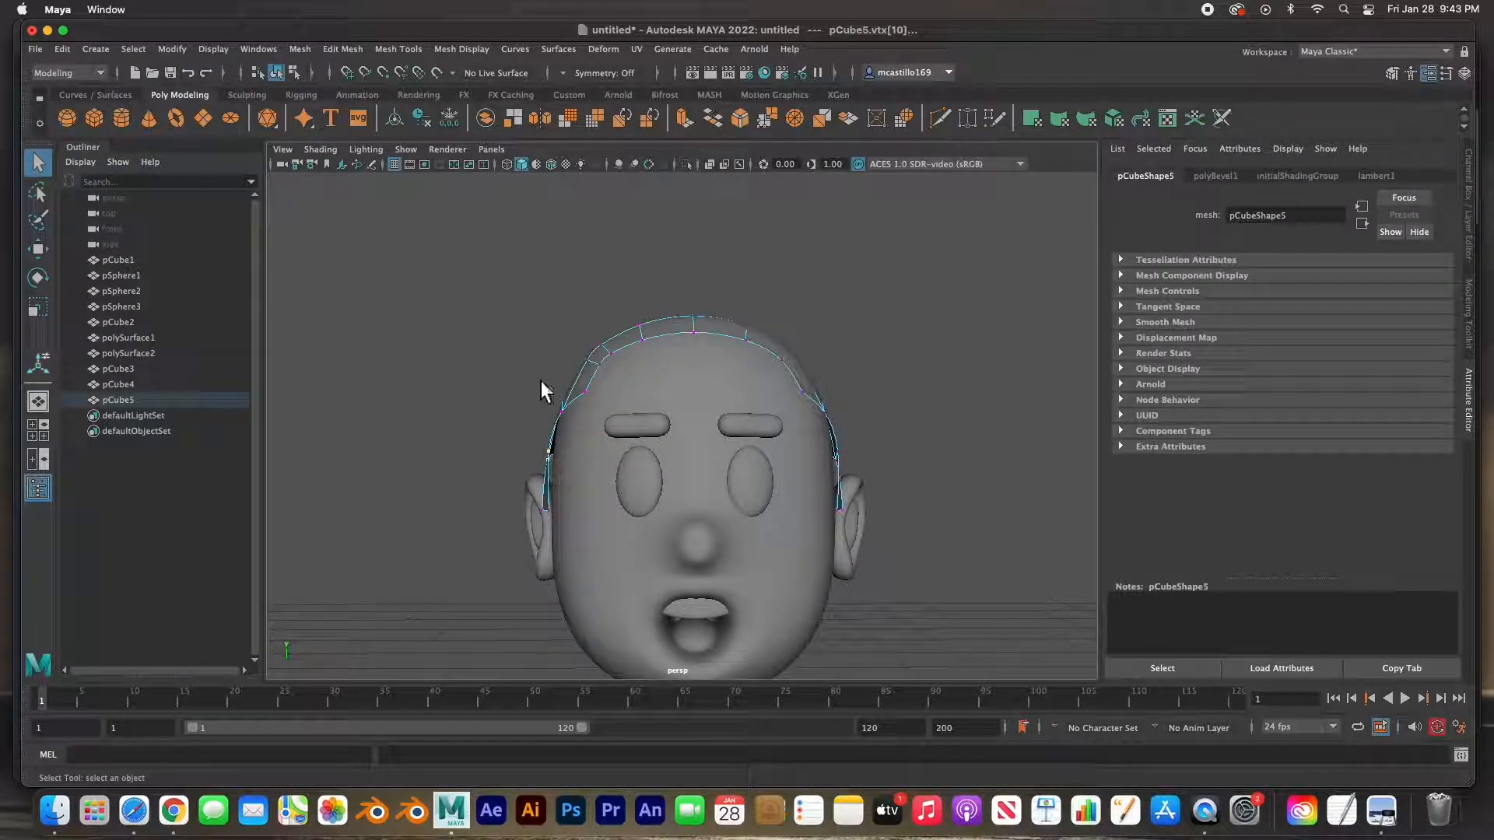
click(568, 76)
click(600, 98)
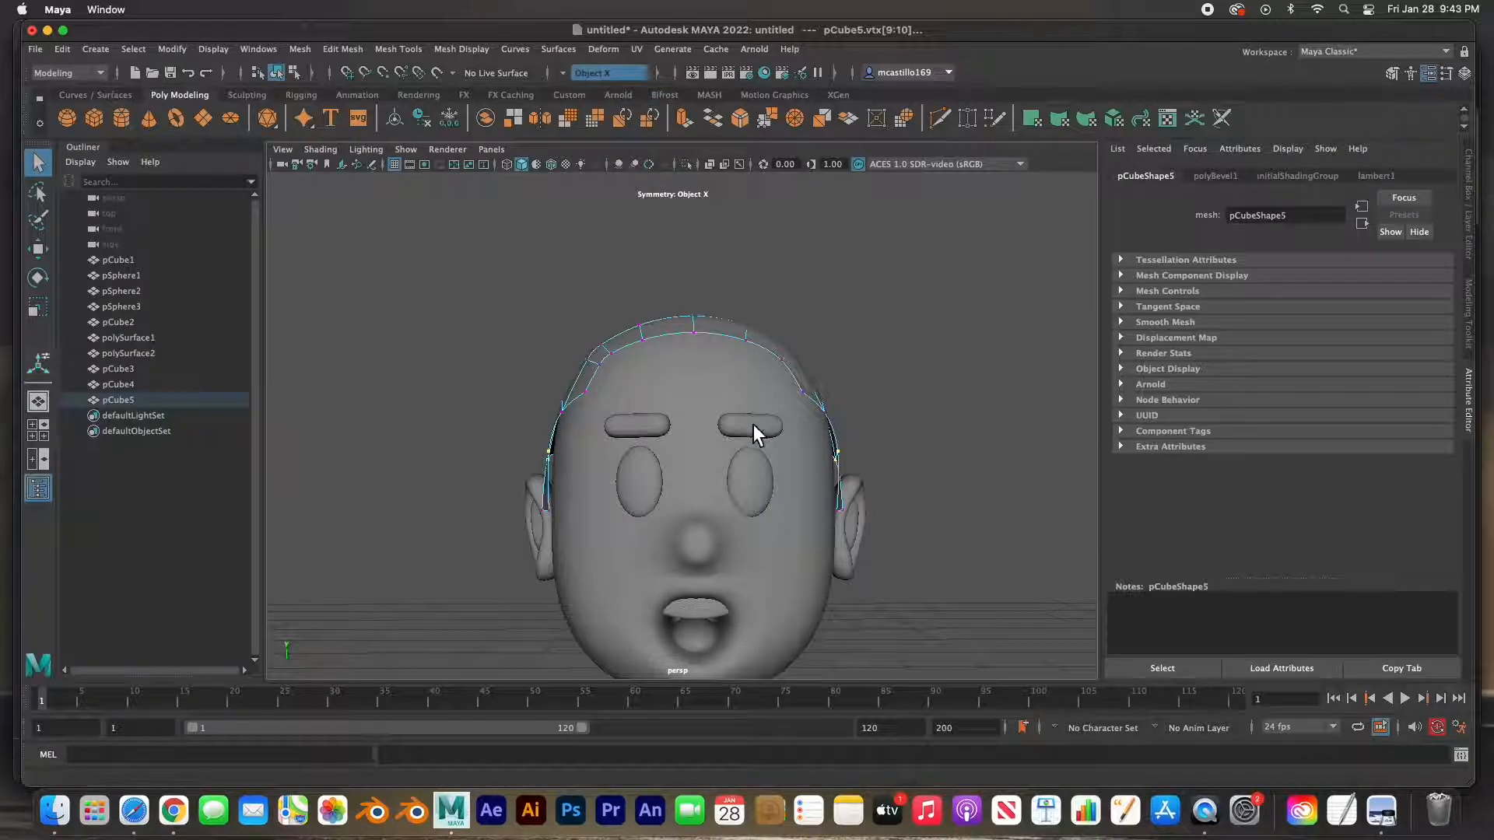
key(w)
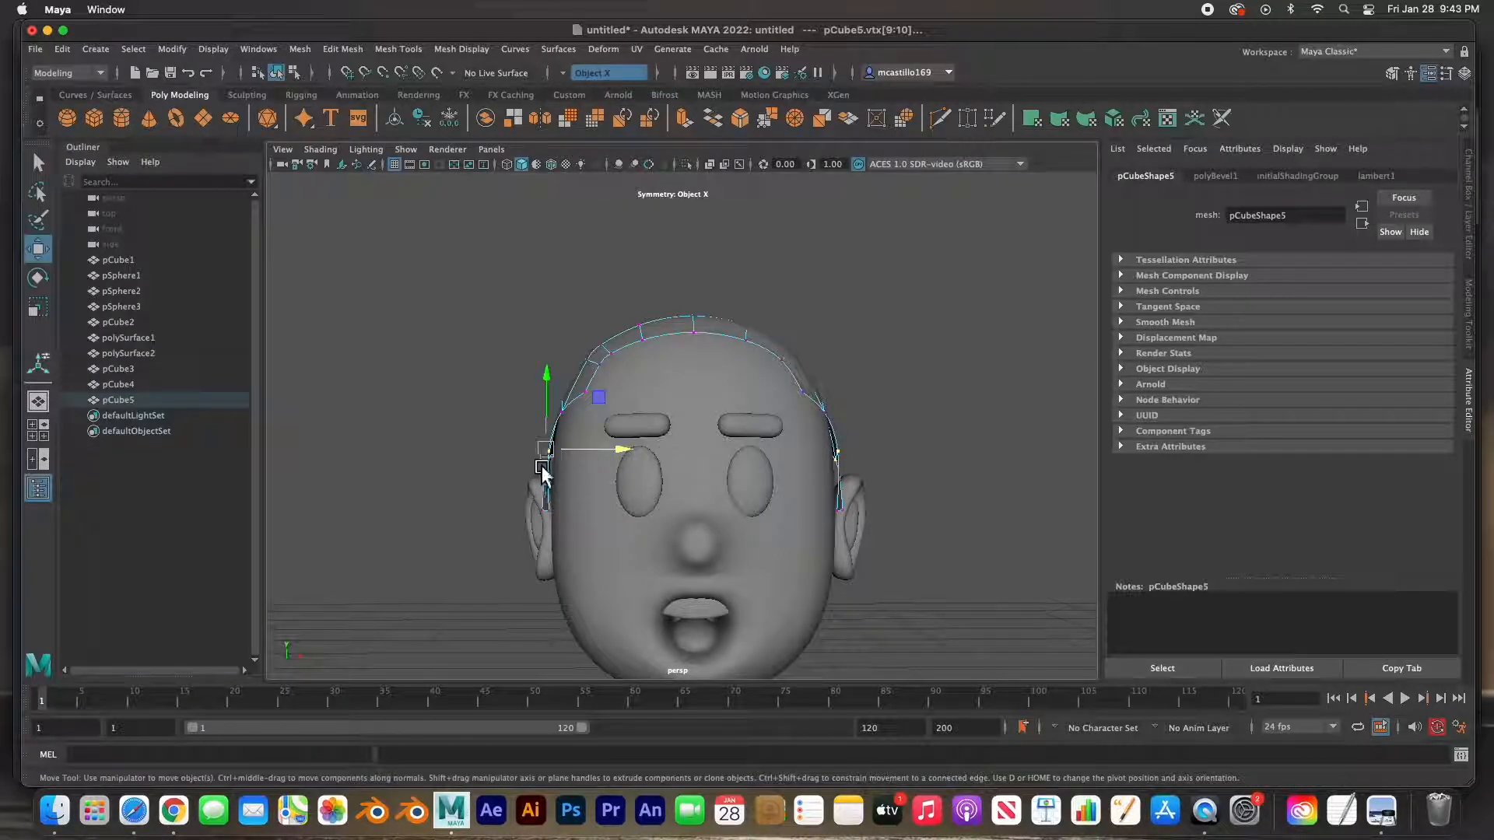
drag(599, 454, 605, 455)
- Pull the sideburn and temple hairline vertices in against the head on both sides
drag(529, 497, 522, 419)
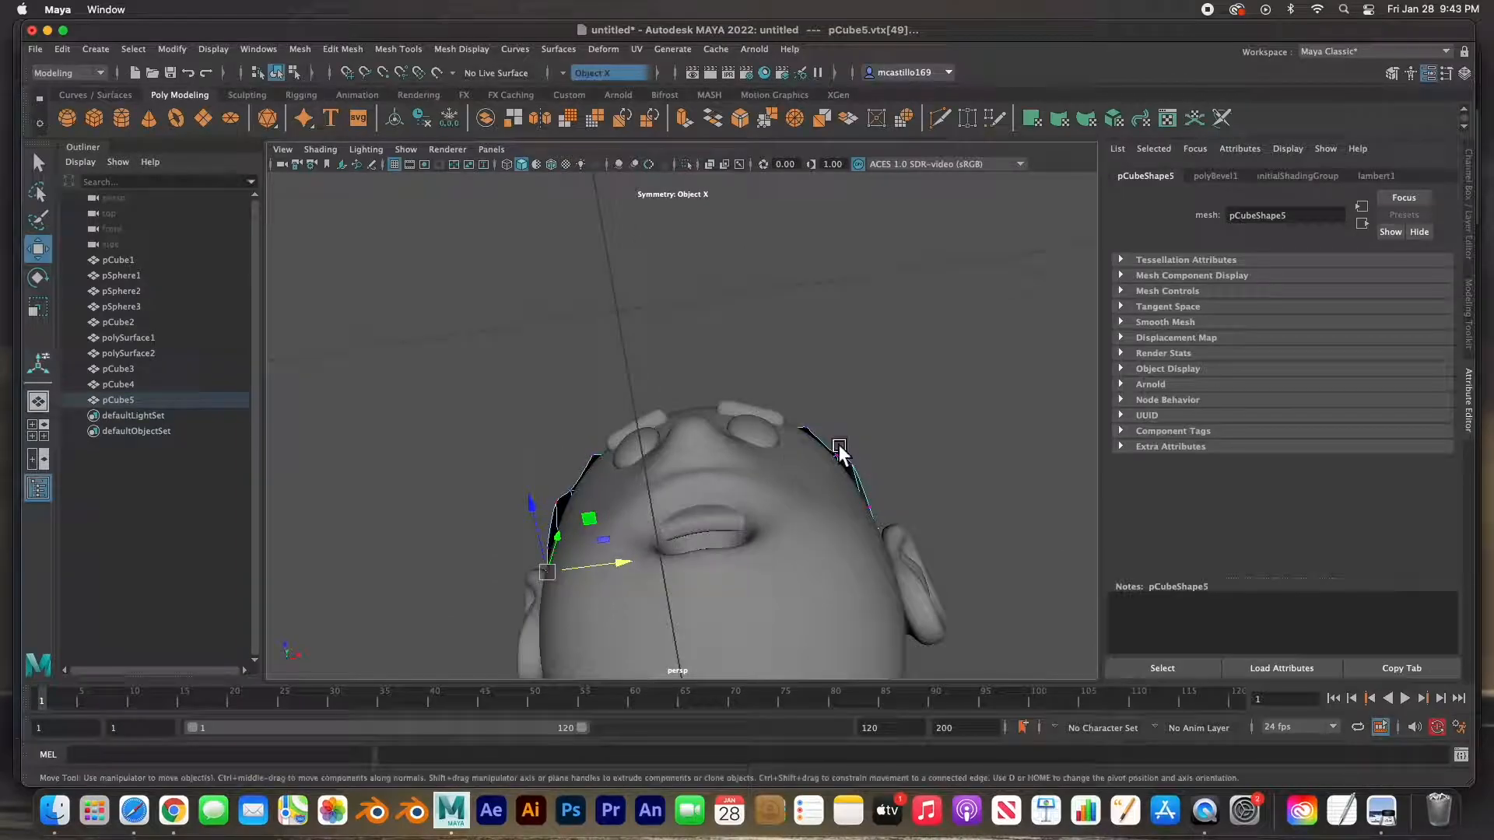
click(858, 479)
click(855, 465)
drag(871, 460, 837, 479)
click(812, 427)
click(804, 426)
drag(816, 427, 745, 304)
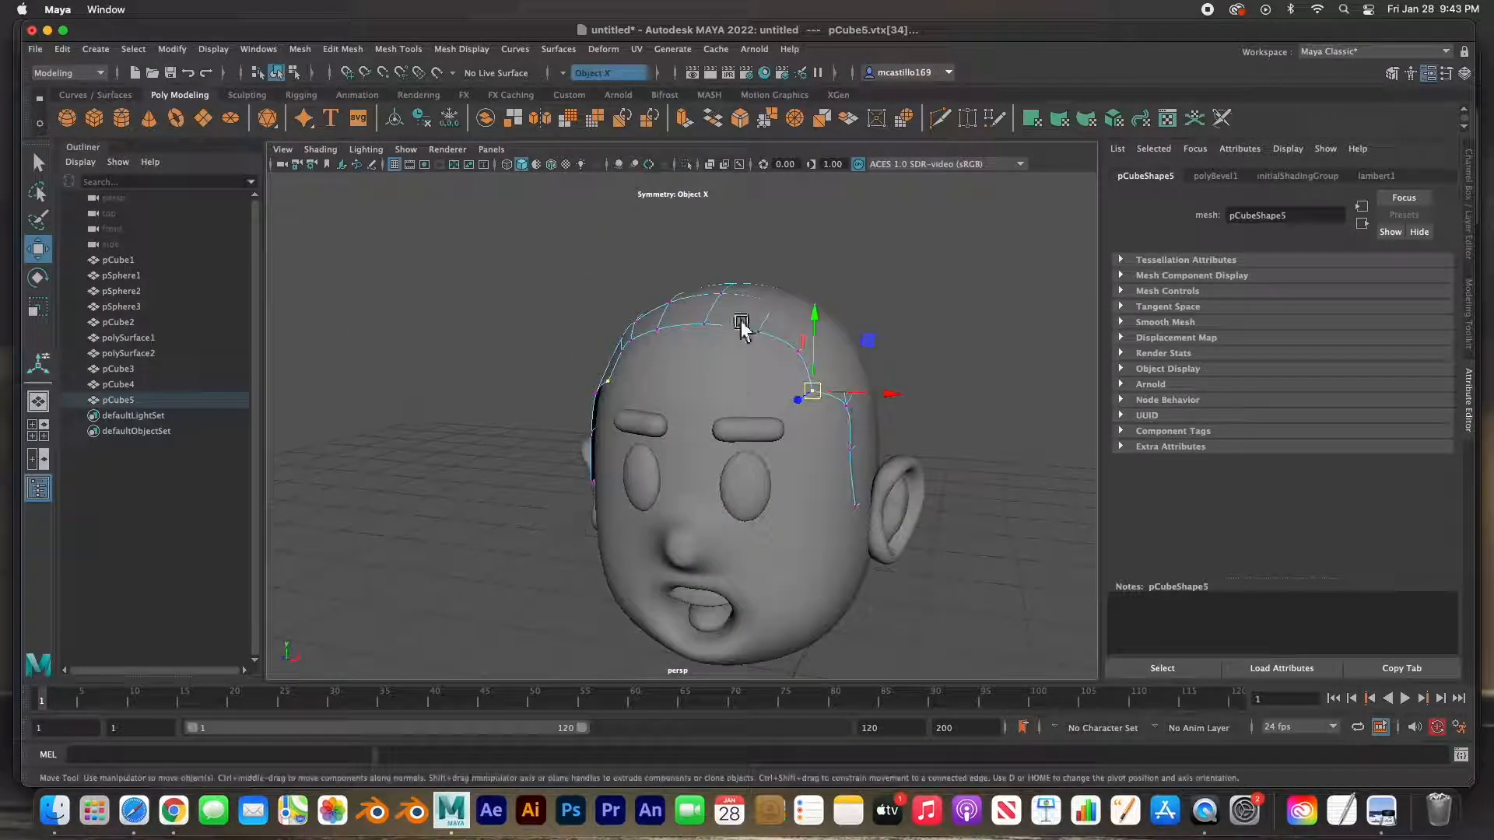
- Extrude the whole hair mesh outward with a local Z translation of 0.107 to give it thickness
right_click(745, 304)
click(813, 288)
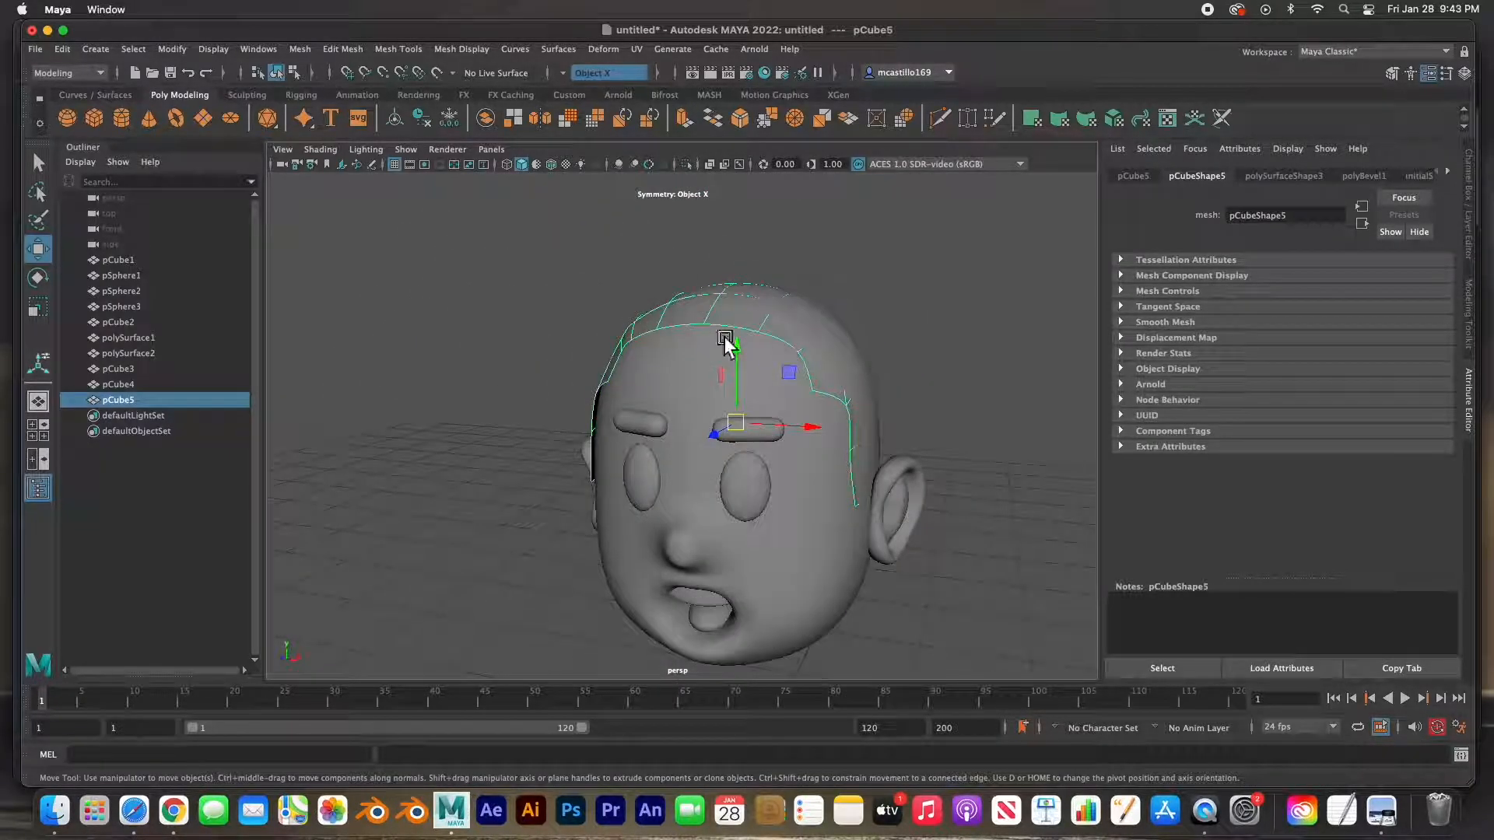
alt+drag(813, 289, 751, 334)
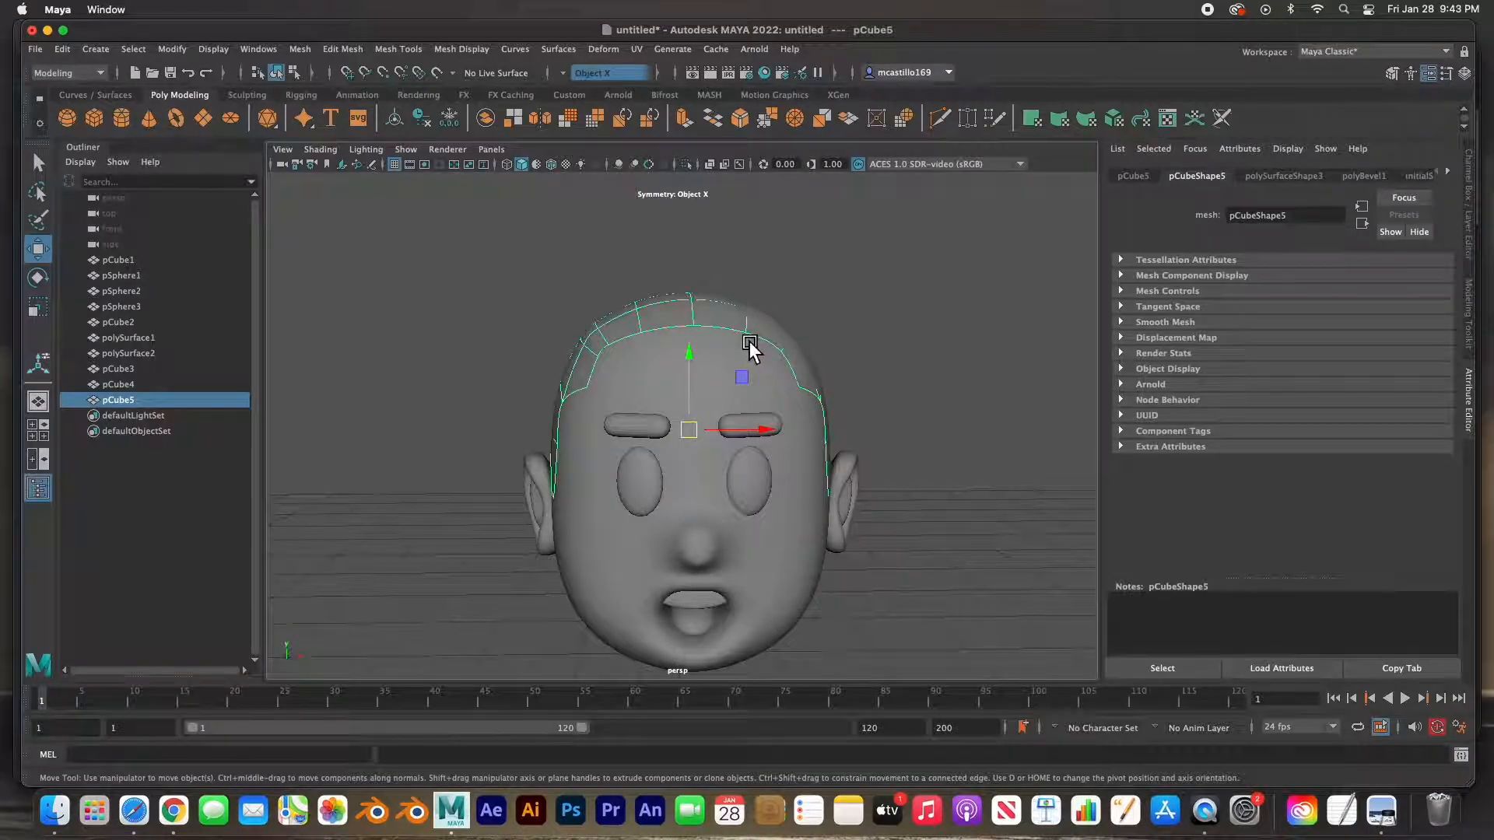
key(ctrl+e)
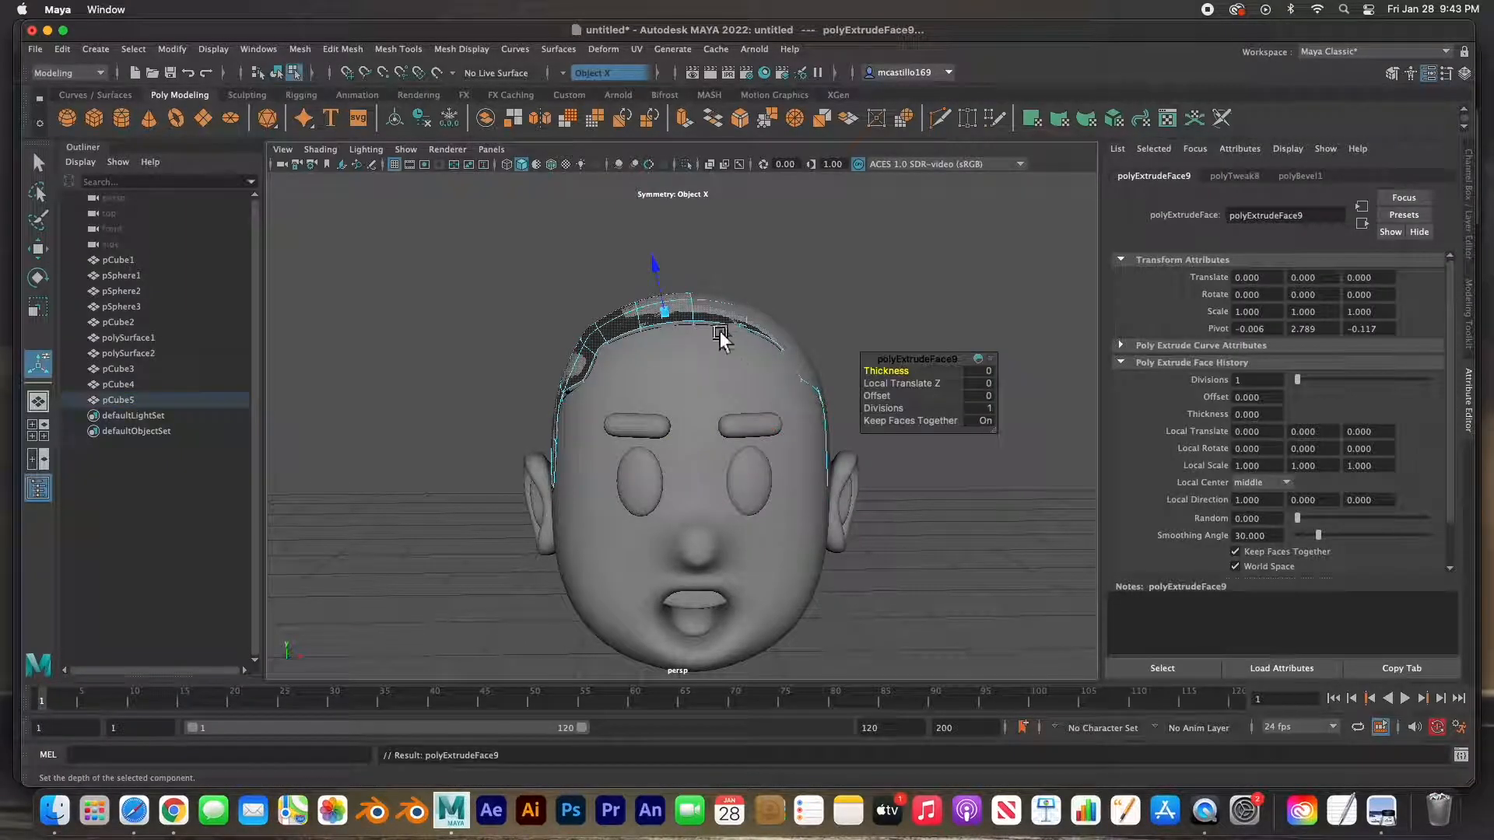
drag(657, 269, 657, 253)
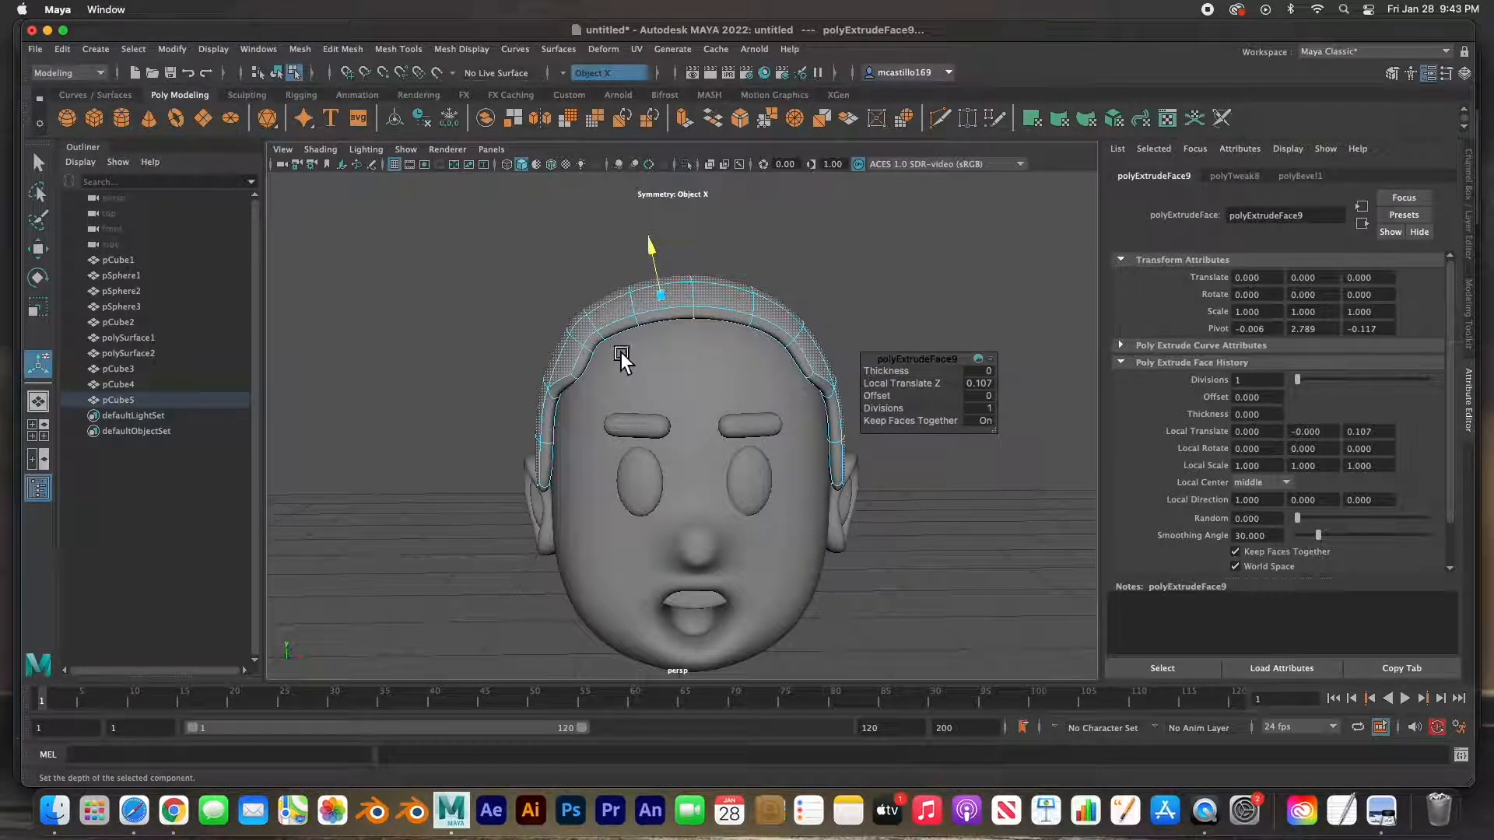
alt+drag(578, 360, 677, 319)
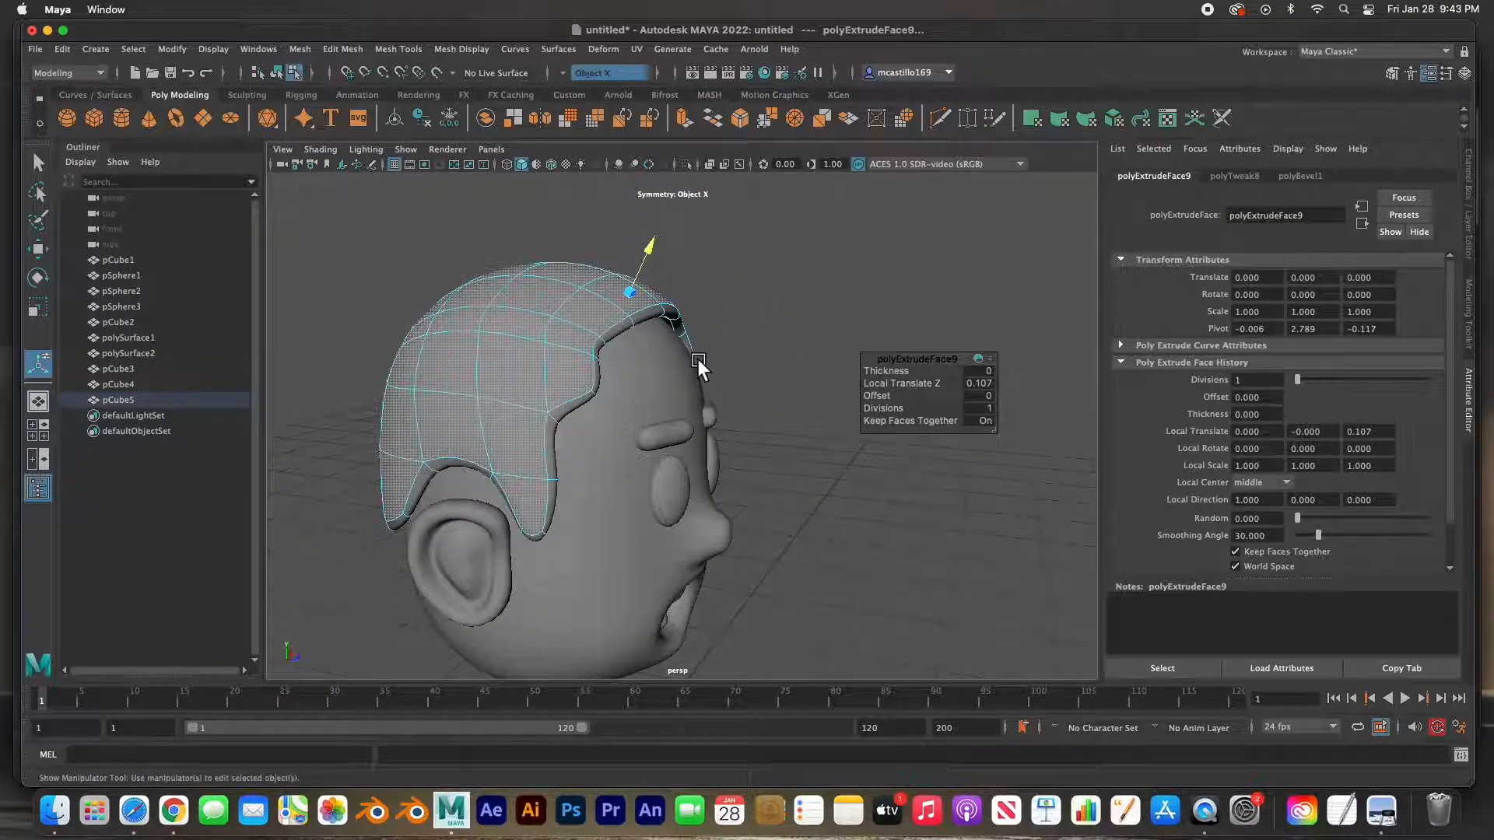
- Extrude the hair faces on both sides of the parting outward by 0.085, leaving the narrow strip as a groove
click(41, 163)
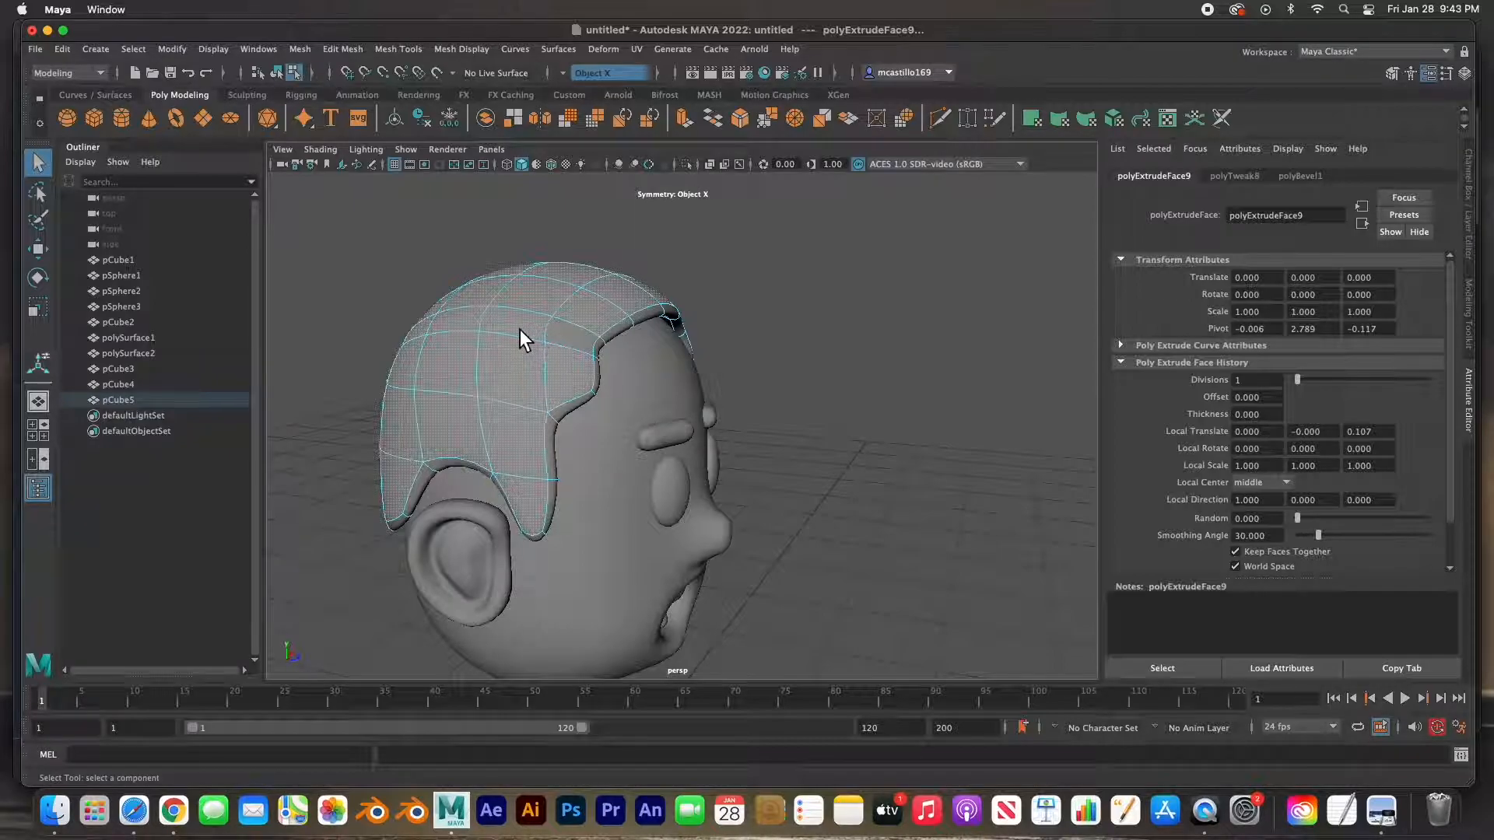
alt+drag(647, 389, 507, 381)
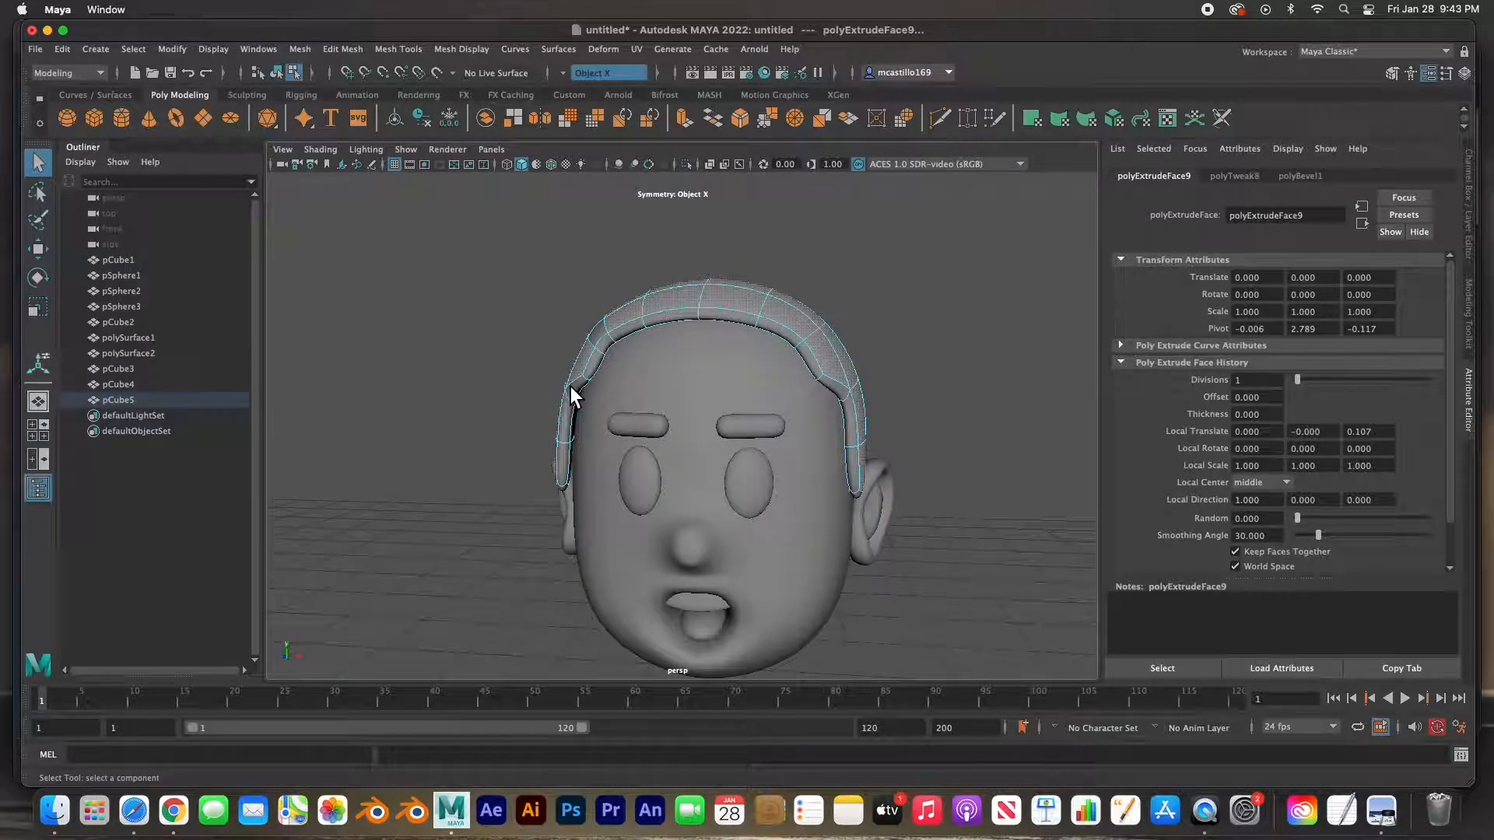
key(ctrl+e)
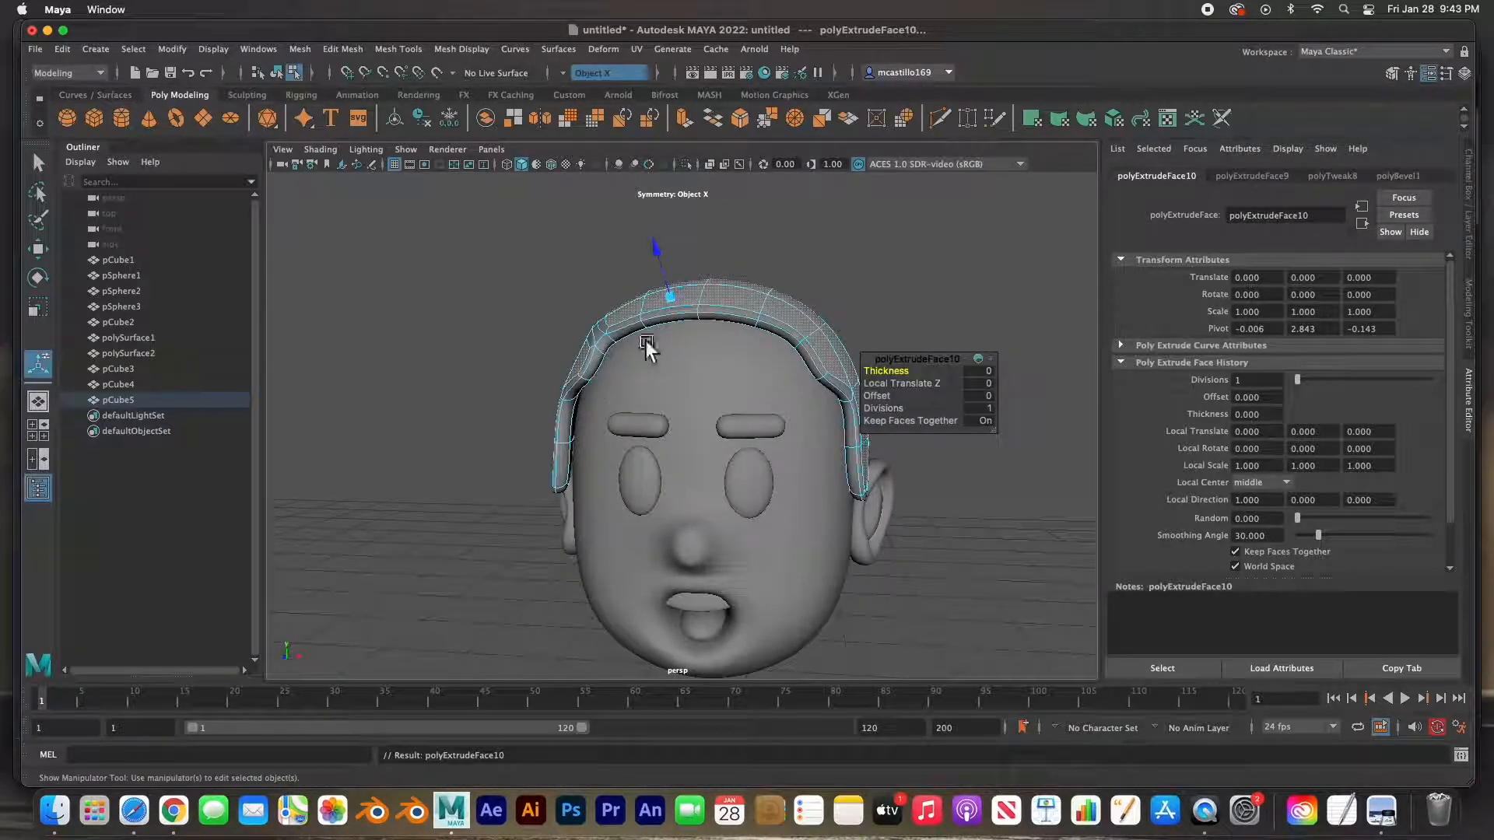
drag(664, 257, 652, 246)
alt+drag(609, 311, 787, 330)
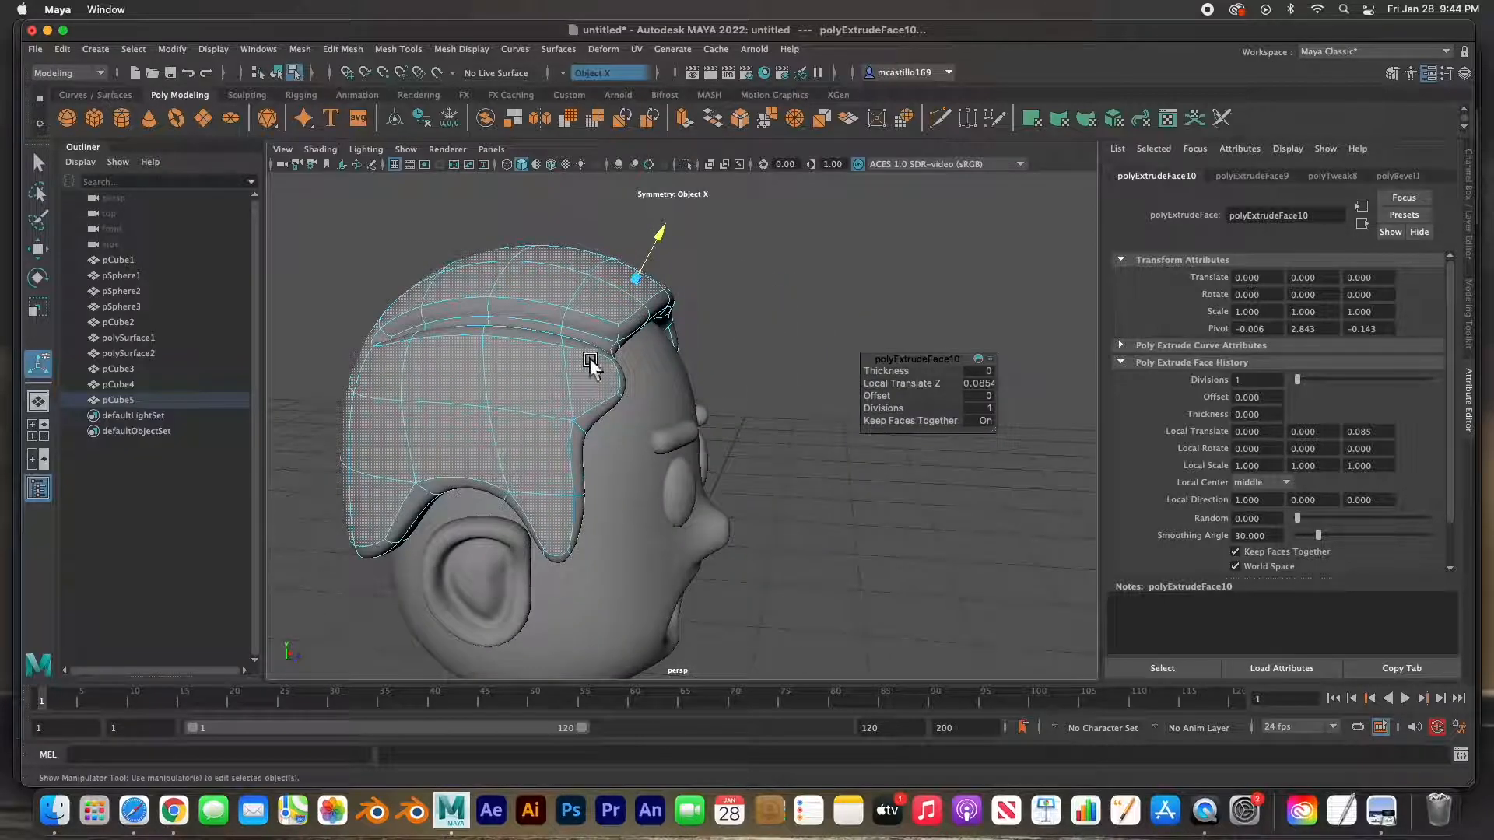
alt+drag(560, 376, 436, 377)
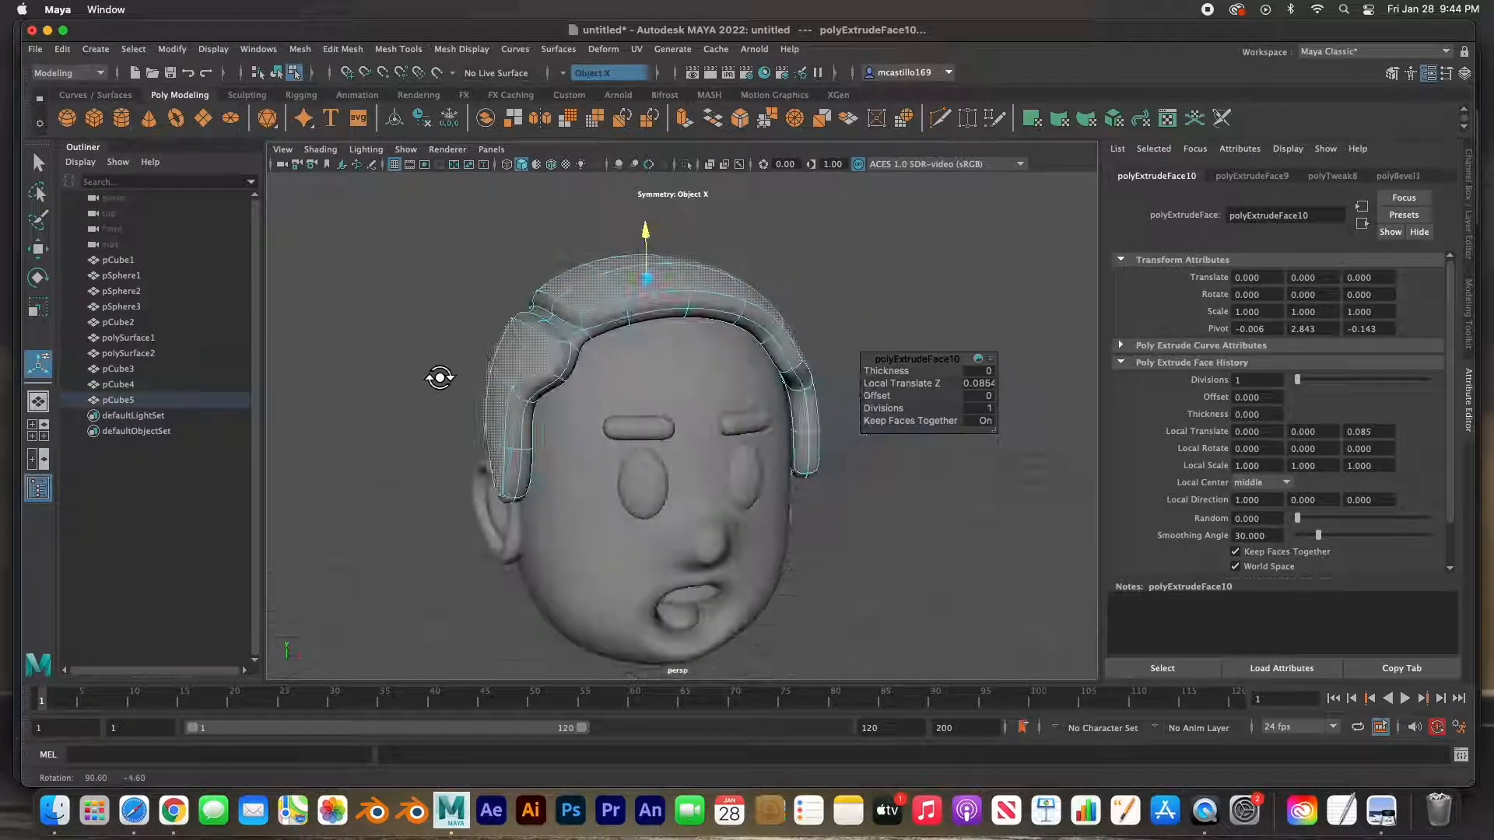
- Scale the whole hair mesh down slightly and adjust its position to fit closely around the head
right_drag(596, 311, 649, 286)
key(q)
alt+drag(652, 366, 694, 400)
key(r)
drag(703, 455, 640, 452)
drag(780, 448, 778, 450)
drag(714, 362, 883, 381)
drag(544, 380, 542, 382)
key(w)
alt+drag(617, 410, 691, 451)
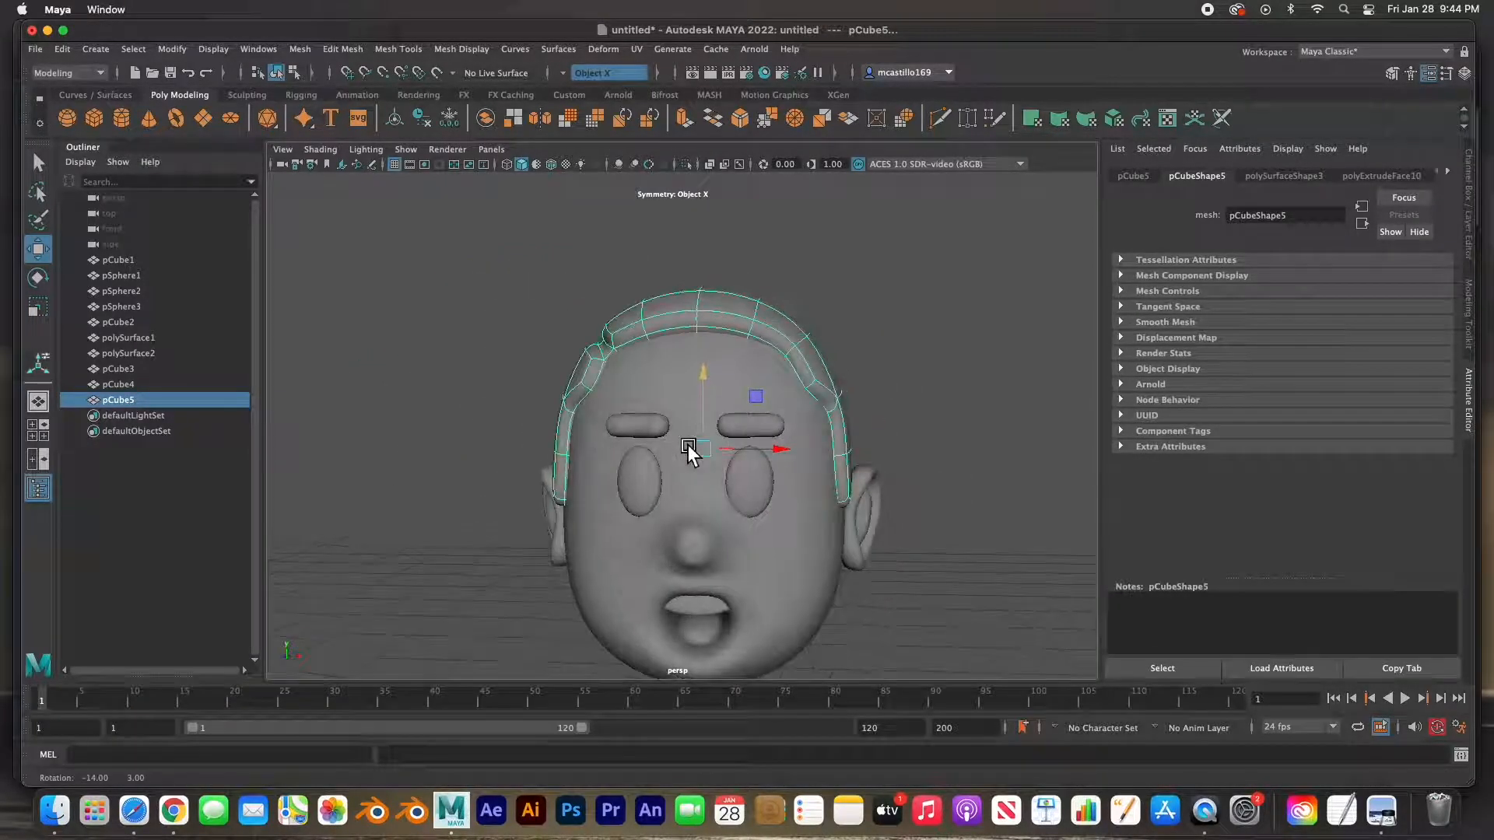
click(486, 356)
alt+drag(486, 357, 654, 429)
- Create a new polygon cube on the grid below the head
click(94, 117)
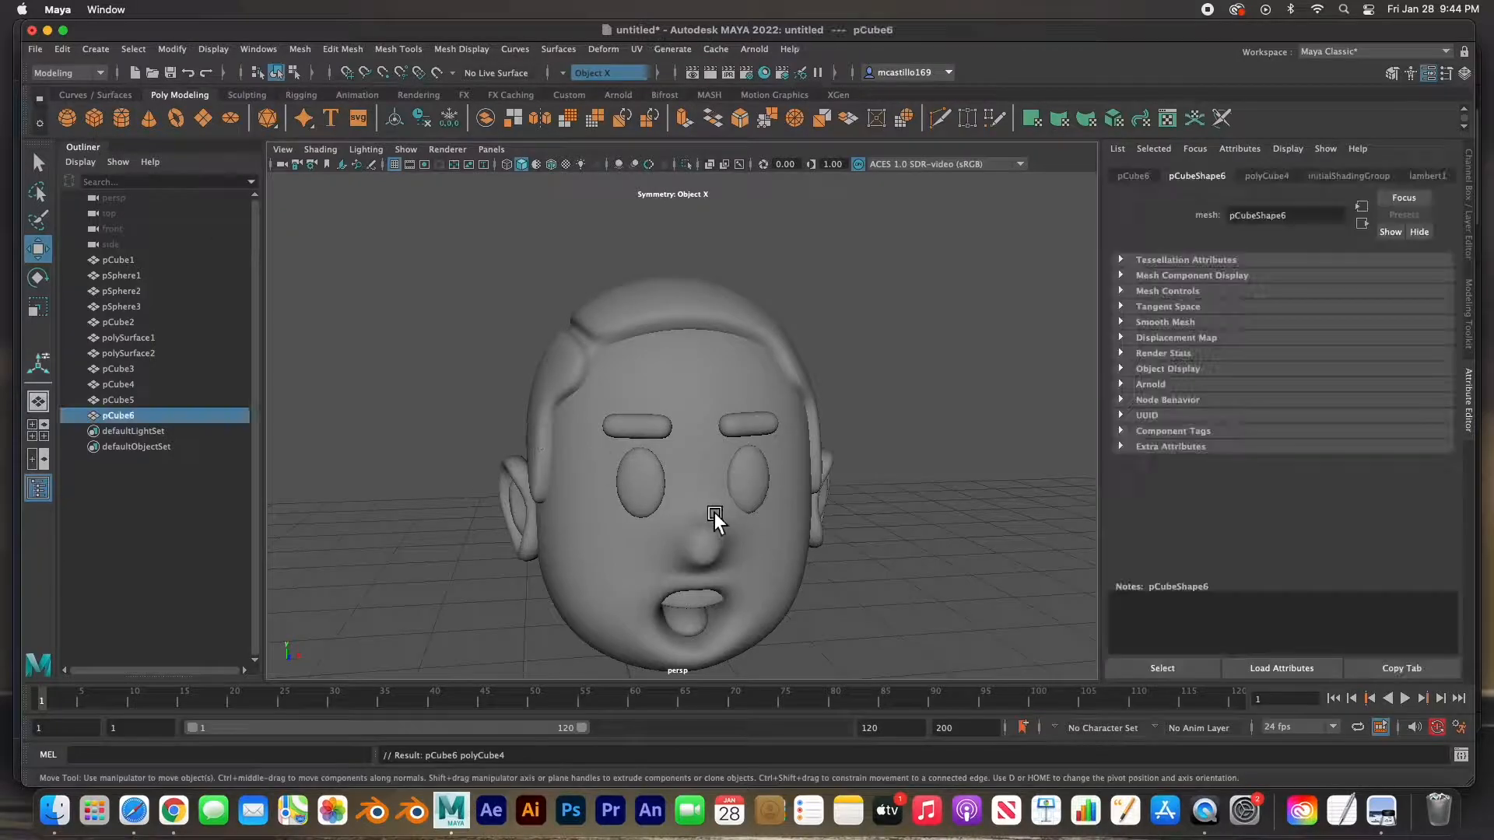
alt+drag(730, 526, 670, 519)
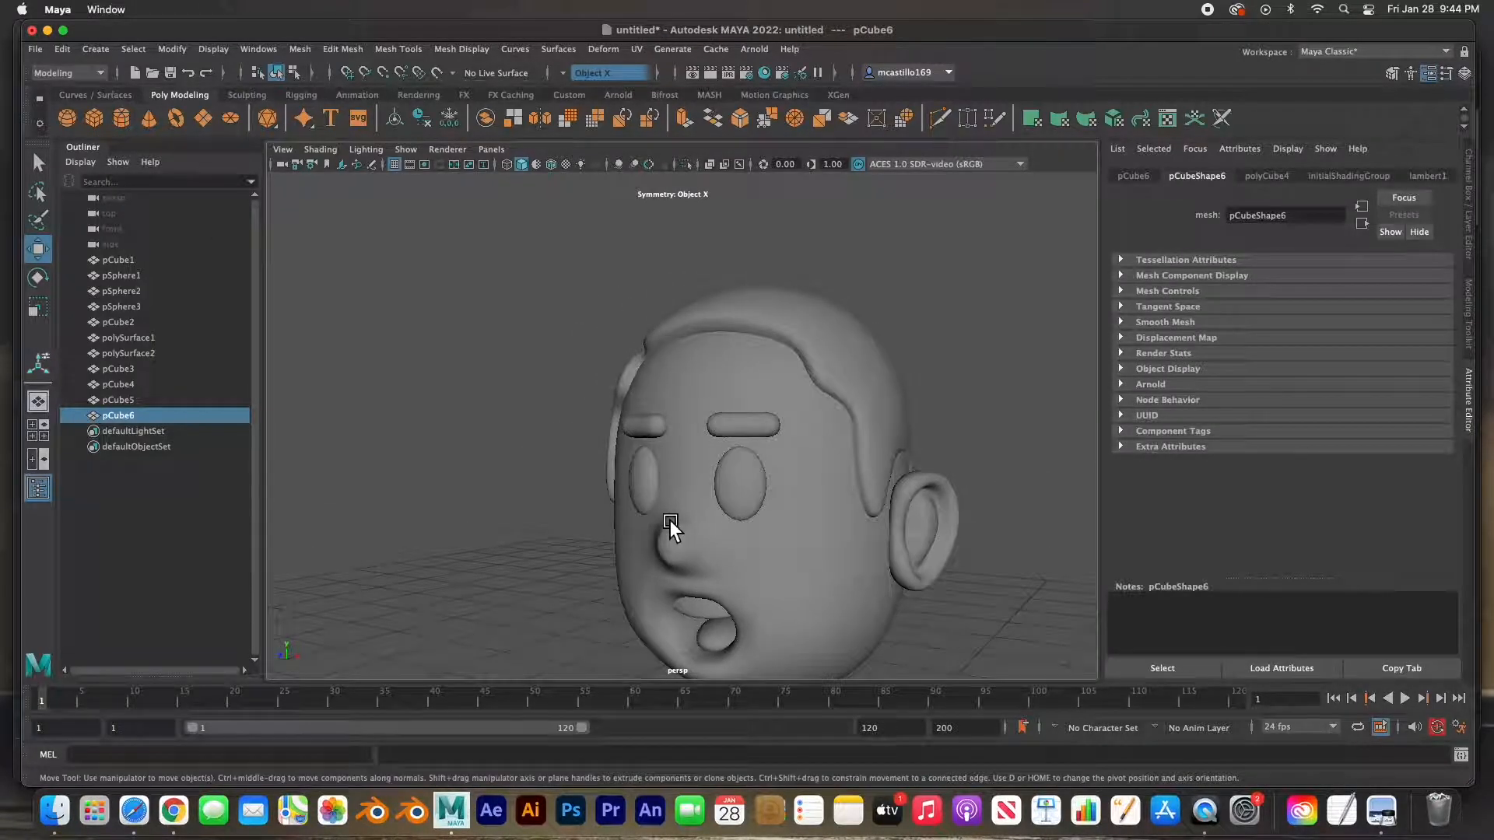
key(e)
key(w)
scroll(722, 539, down, 3)
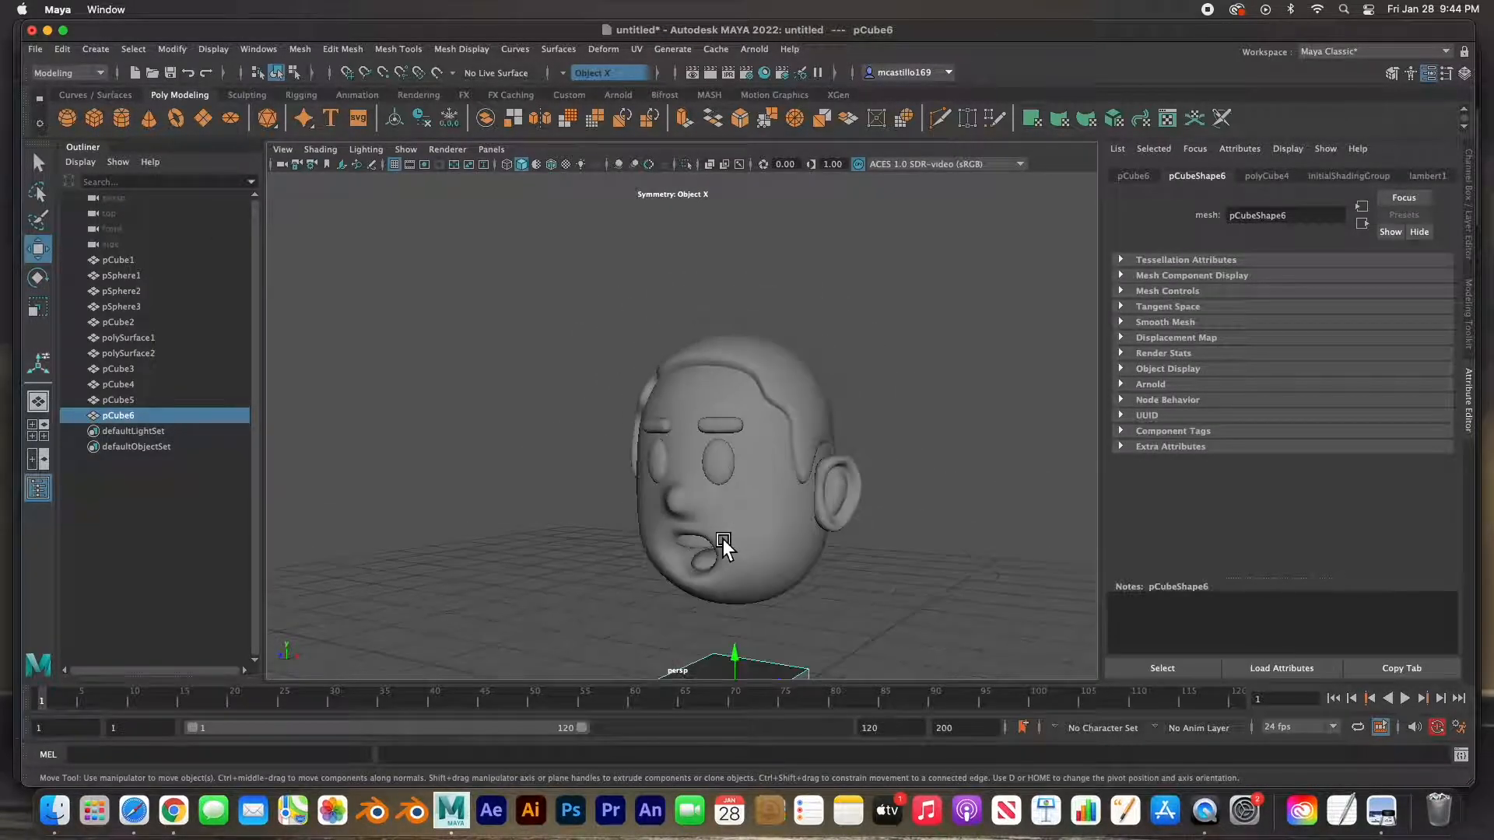
- Raise the new cube to the top of the head and turn on its smoothed display
drag(739, 661, 722, 319)
key(e)
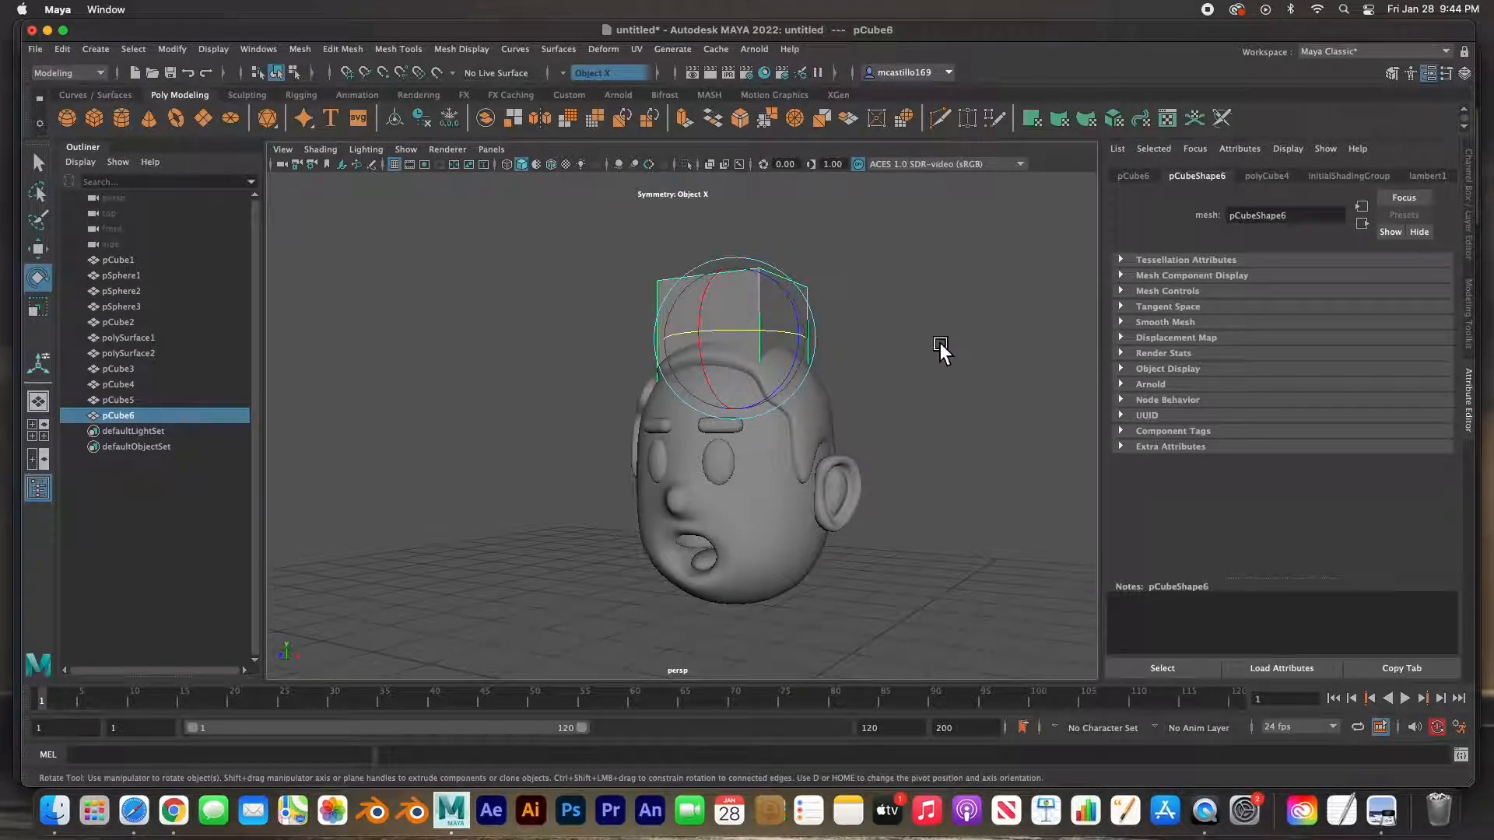
key(3)
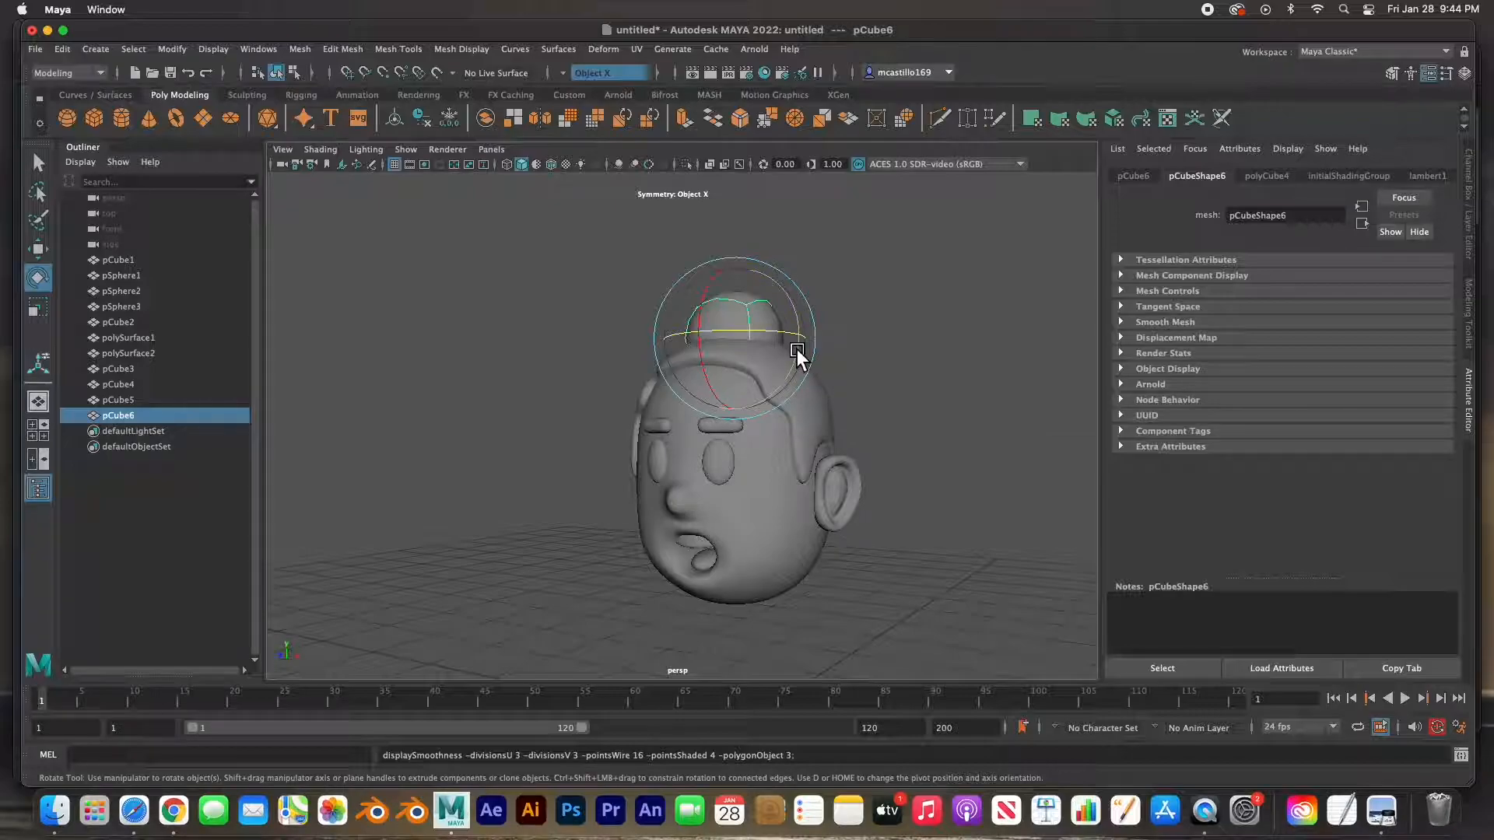
- Scale the smoothed cube down to a small ball and move it to the front hairline on the character's right side
key(r)
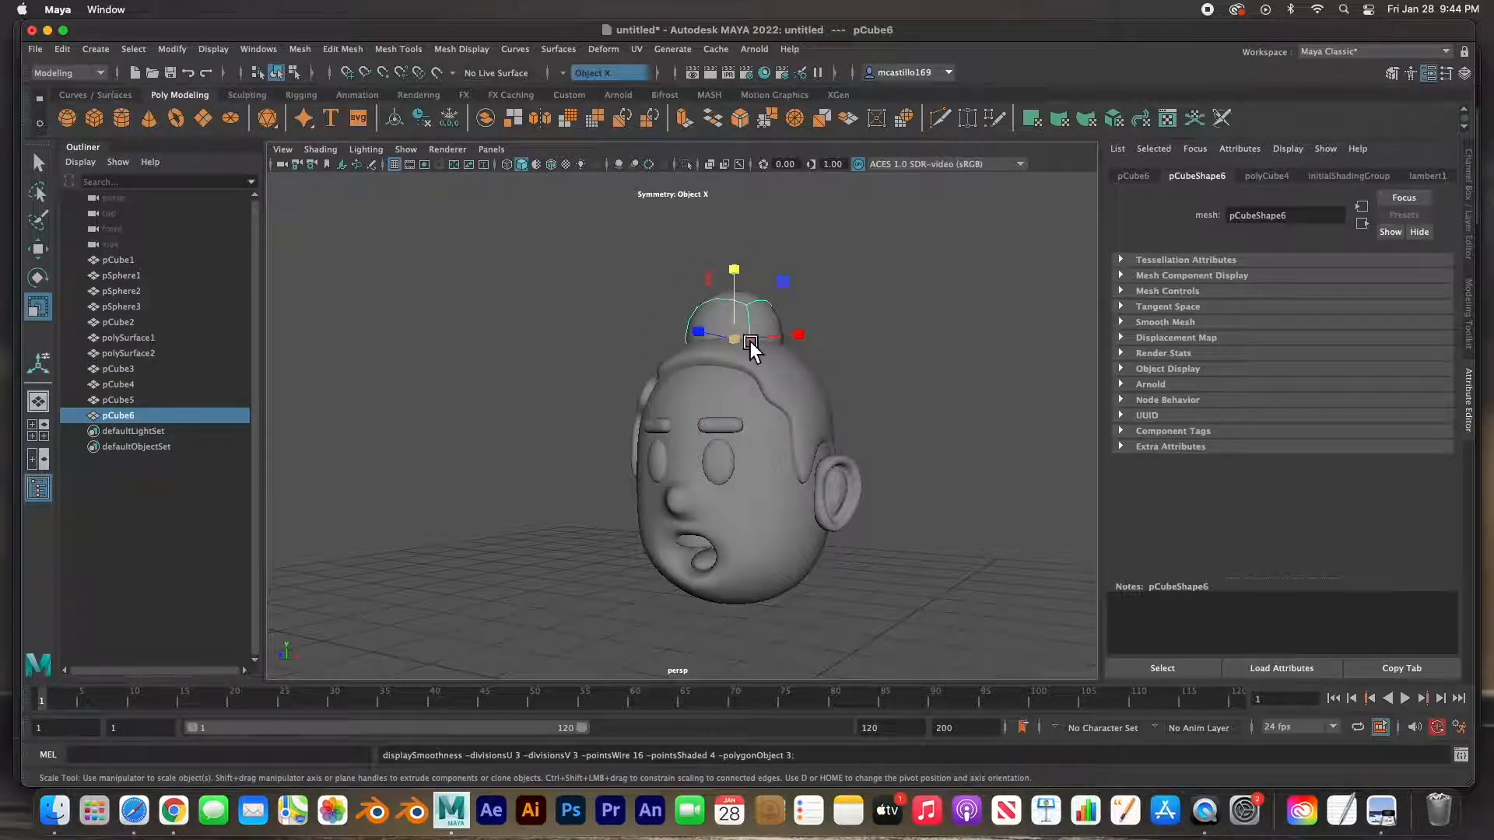
alt+drag(692, 345, 860, 377)
key(w)
drag(672, 336, 646, 359)
drag(774, 342, 717, 339)
drag(641, 278, 642, 308)
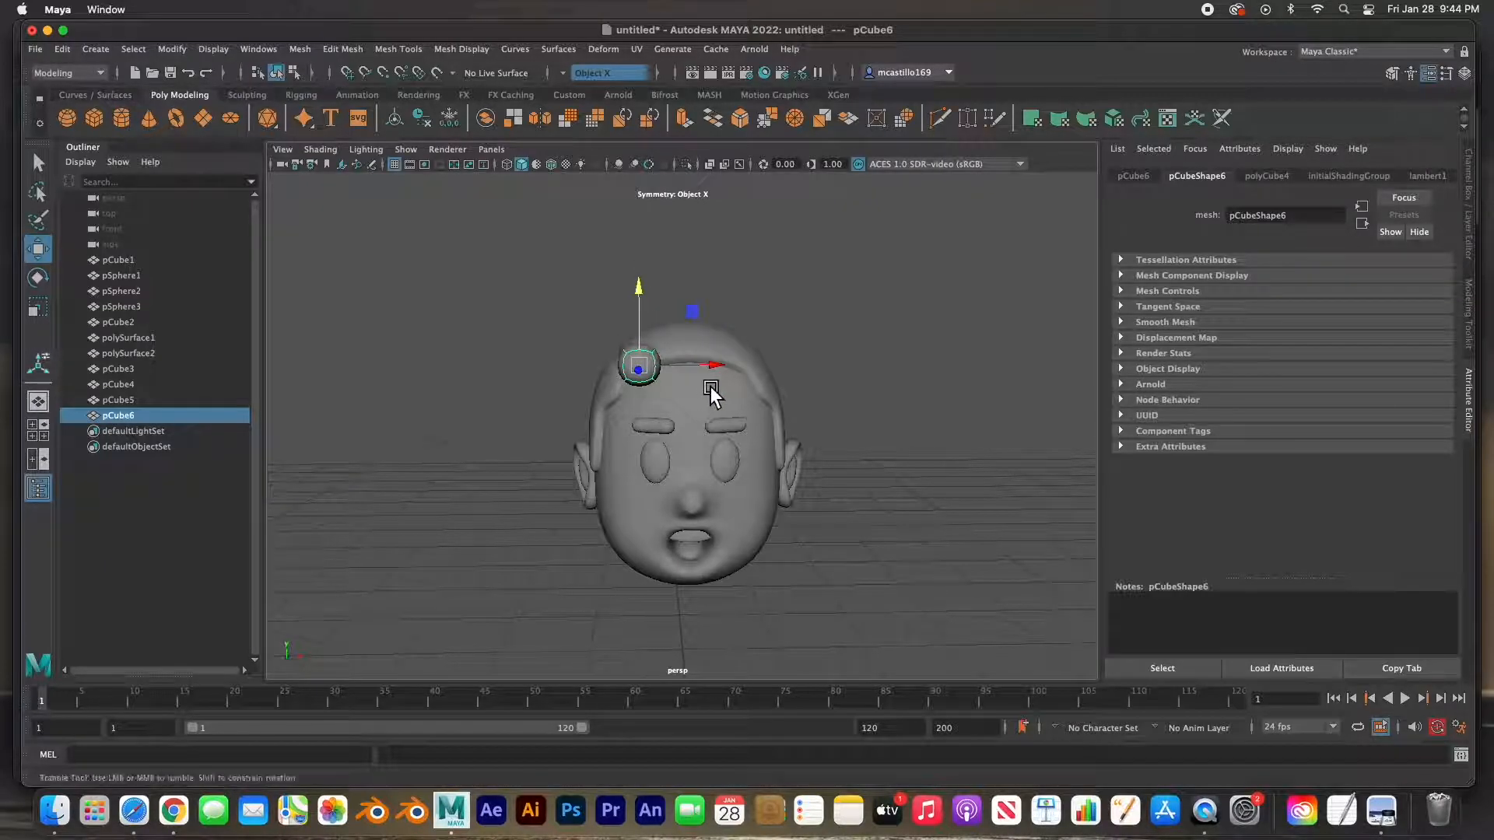
- Adjust the small ball's depth and height so it sits on the front edge of the hair
alt+drag(711, 386, 930, 386)
drag(771, 381, 747, 371)
alt+drag(794, 417, 654, 420)
drag(639, 339, 639, 319)
- Rotate the small ball to follow the curve of the hairline and nudge it into place against the head
key(e)
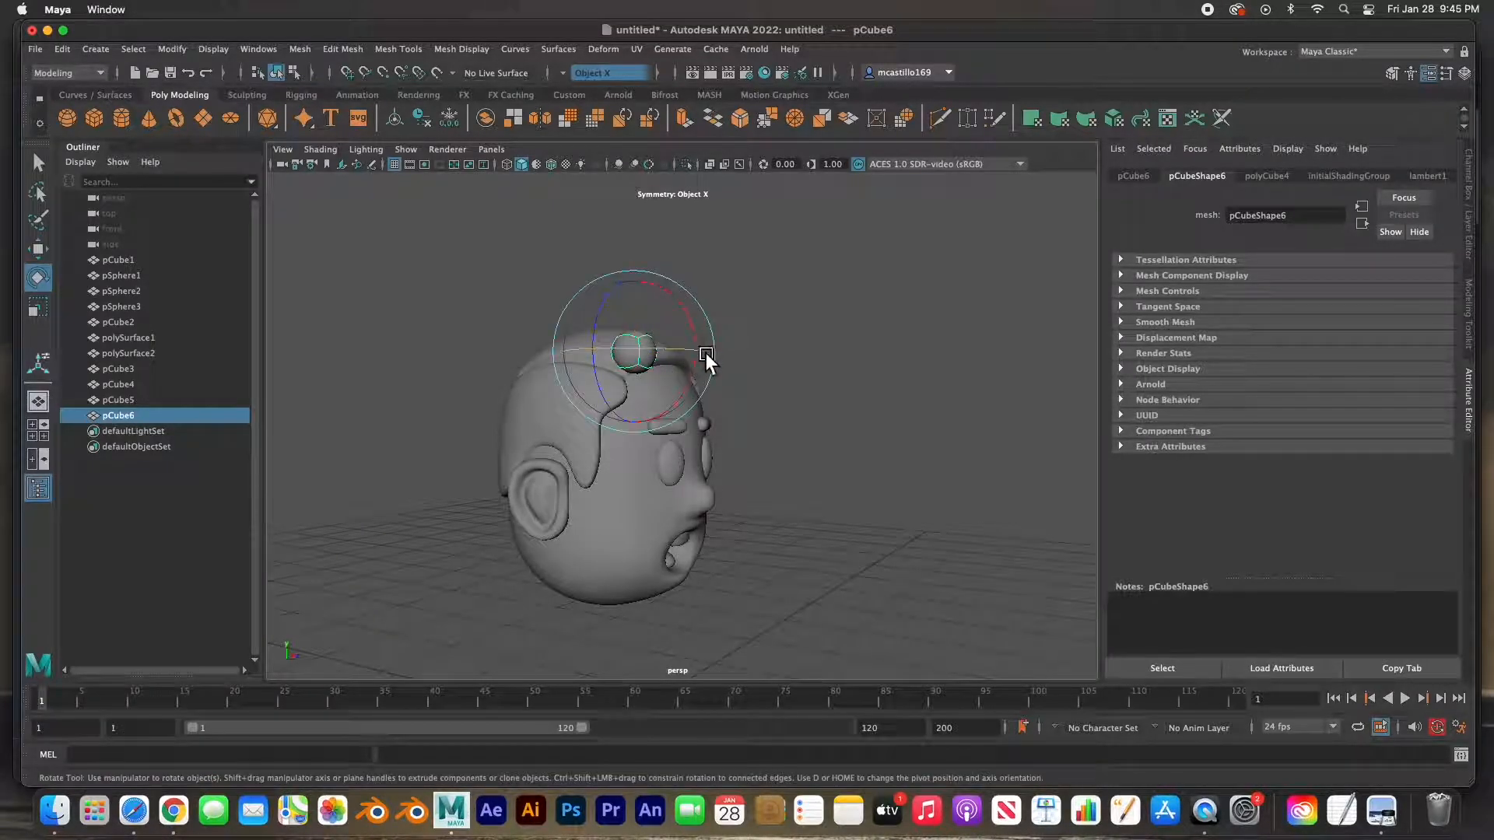
drag(698, 342, 637, 389)
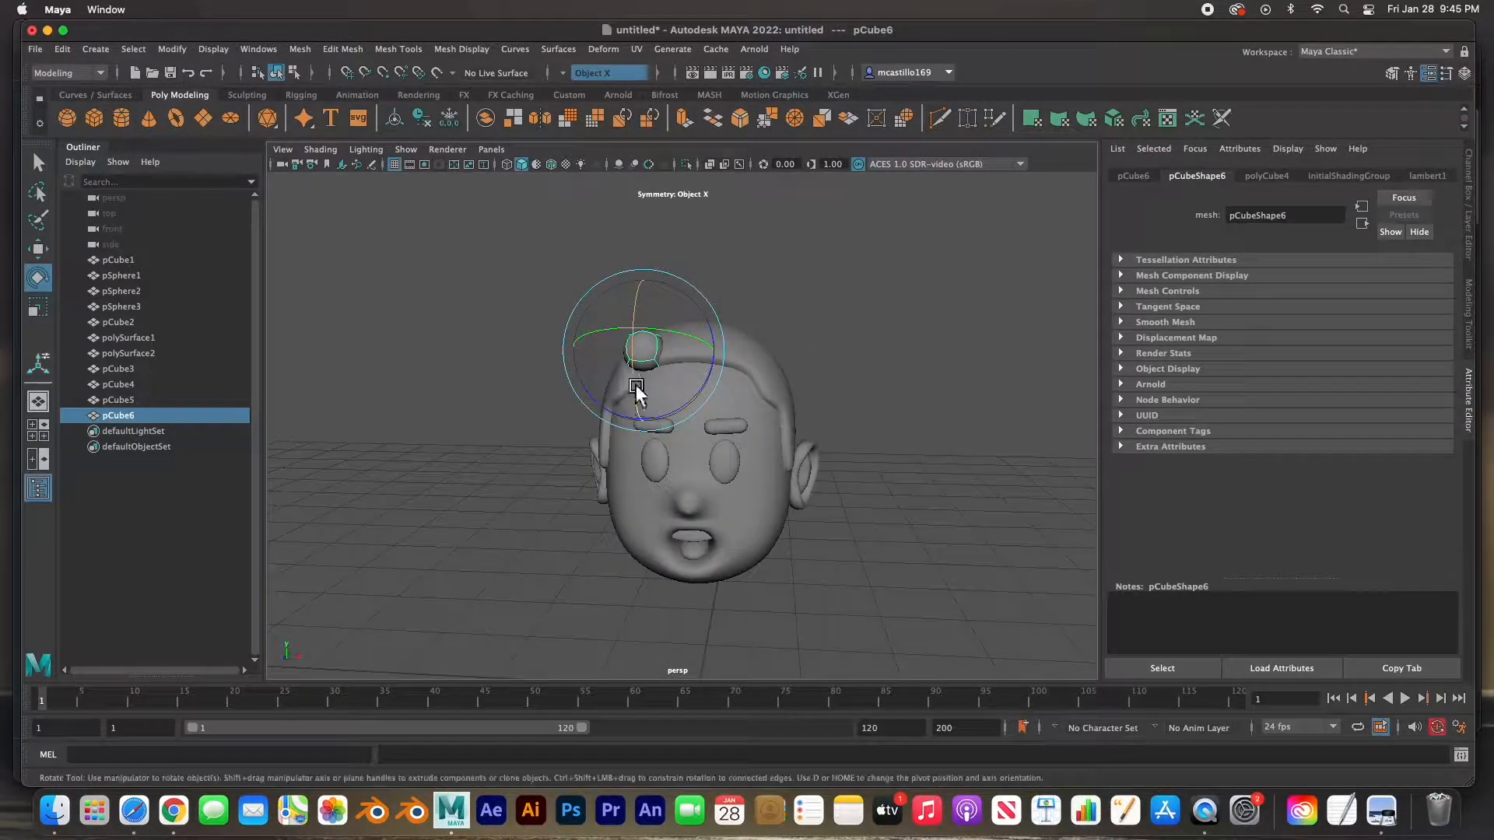
drag(693, 339, 614, 389)
drag(668, 339, 637, 365)
key(w)
alt+drag(645, 280, 812, 329)
drag(688, 344, 679, 344)
alt+drag(737, 404, 594, 400)
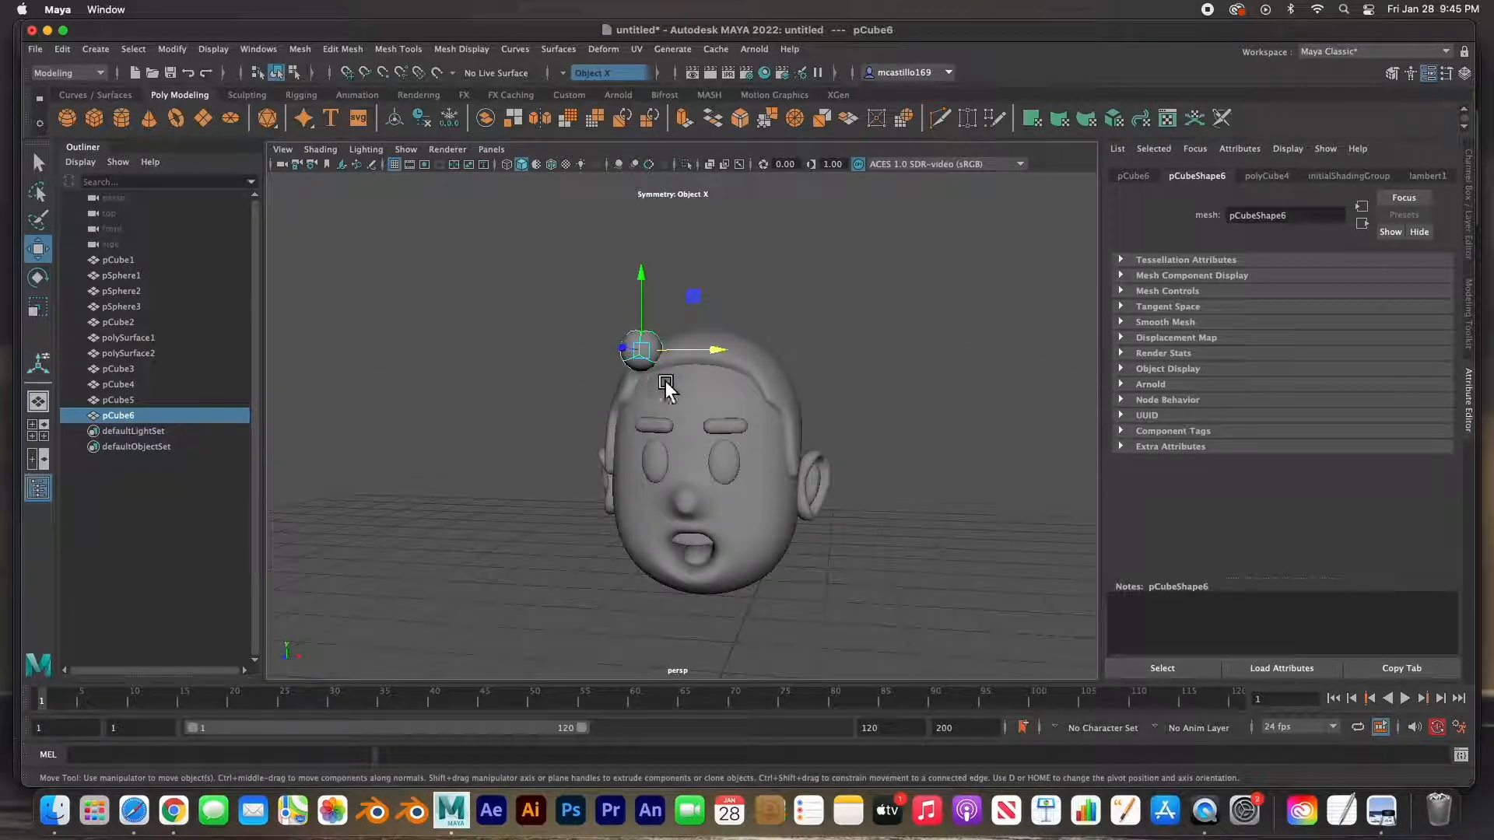
- Try to extrude the ball's inner side face across the forehead with Object X symmetry on
alt+drag(689, 374, 684, 333)
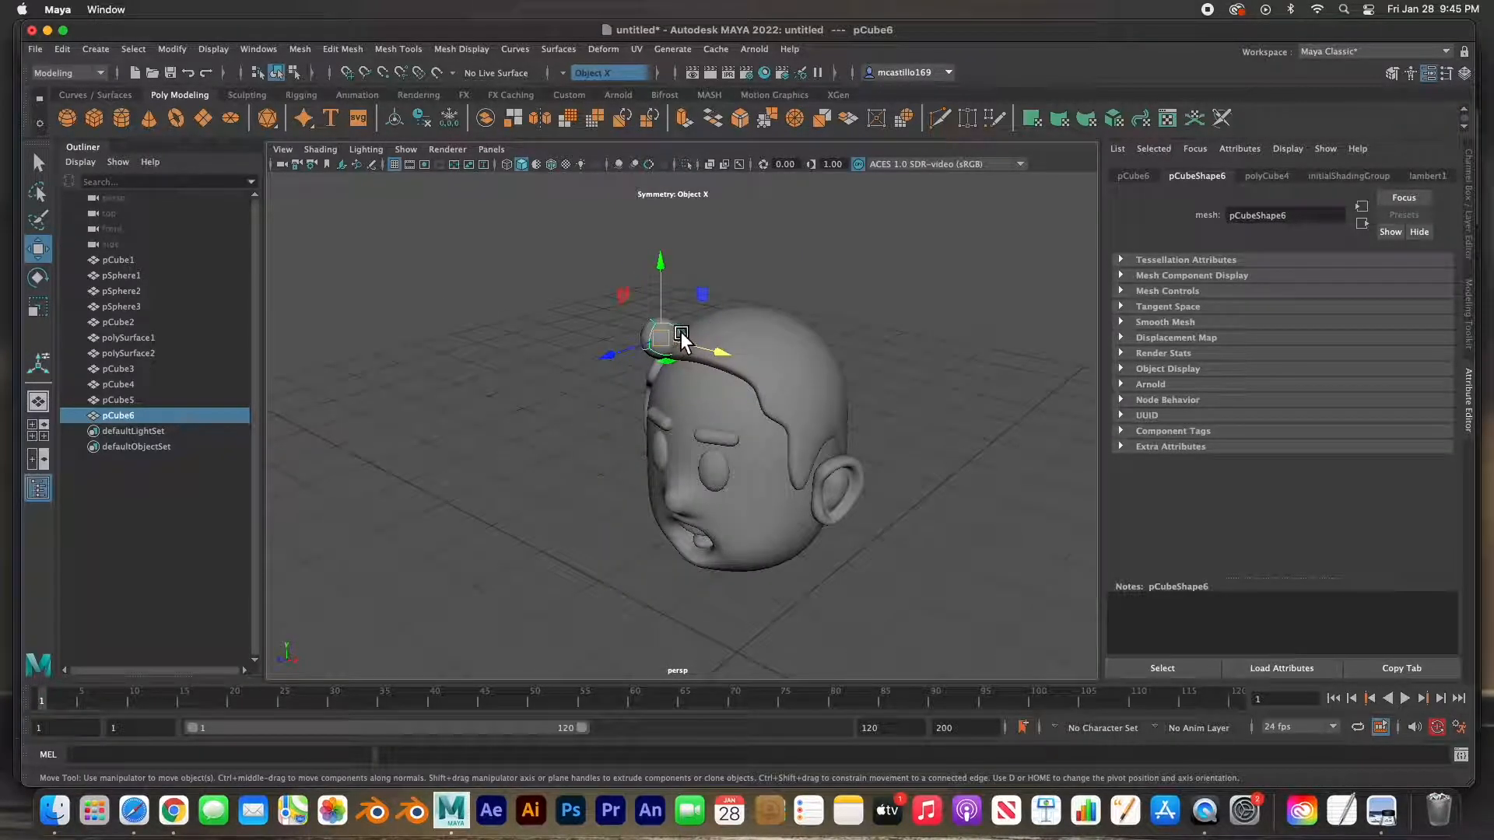
right_click(674, 336)
click(673, 374)
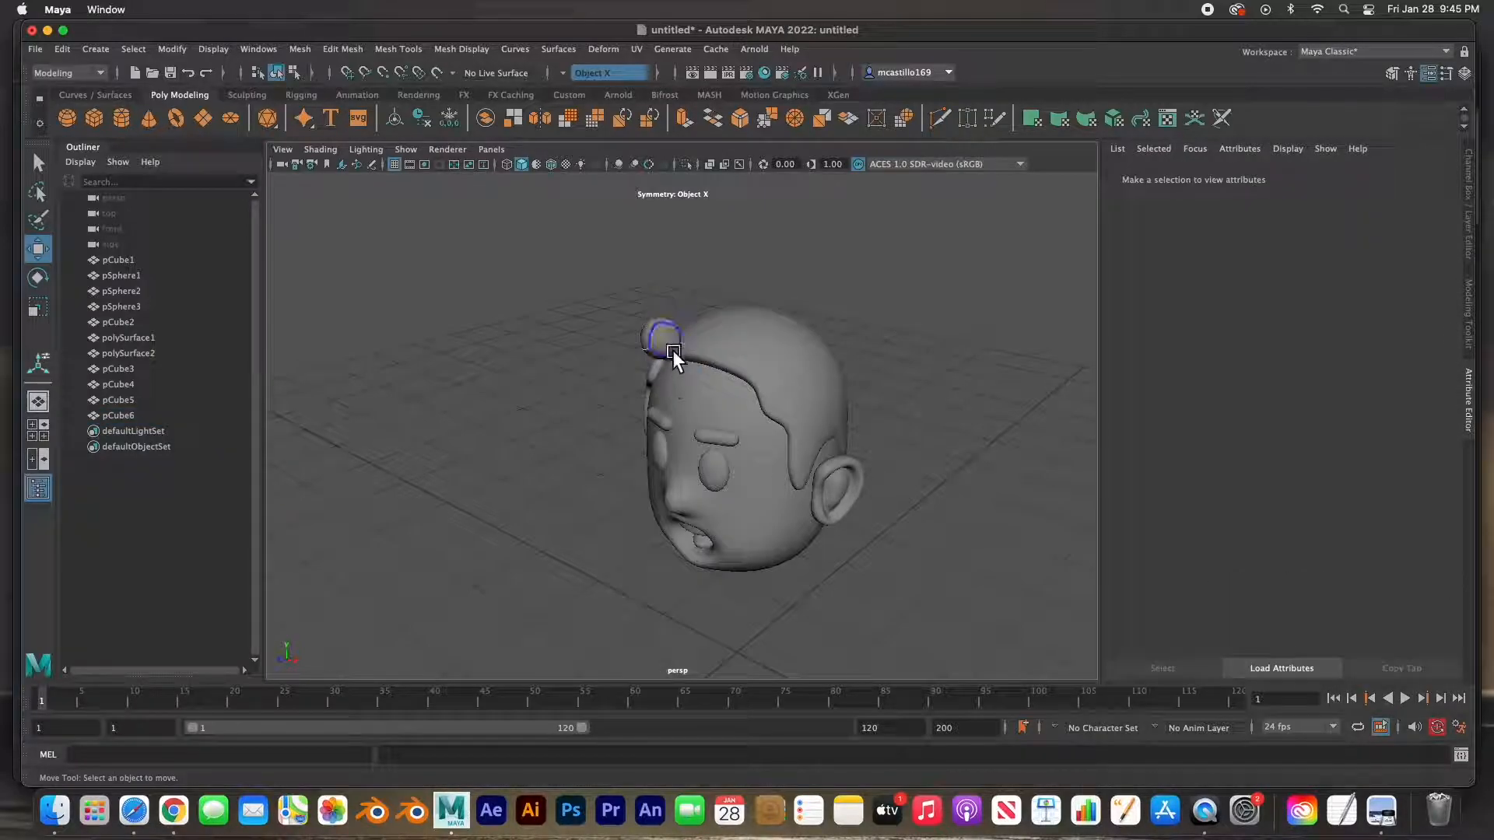
alt+drag(658, 369, 740, 378)
shift+drag(662, 354, 679, 362)
key(super+x)
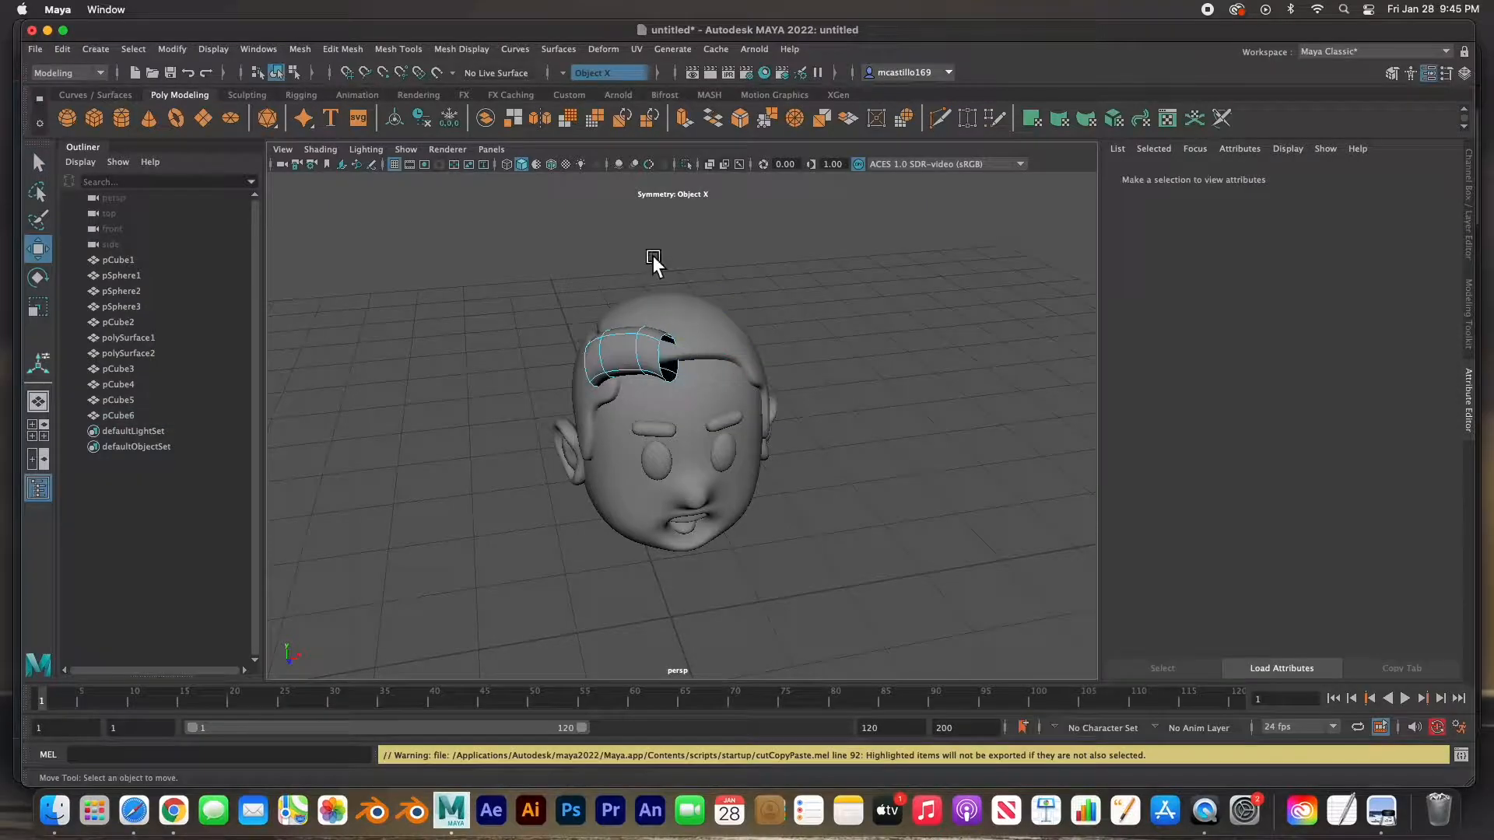
key(super+z)
key(super+z)
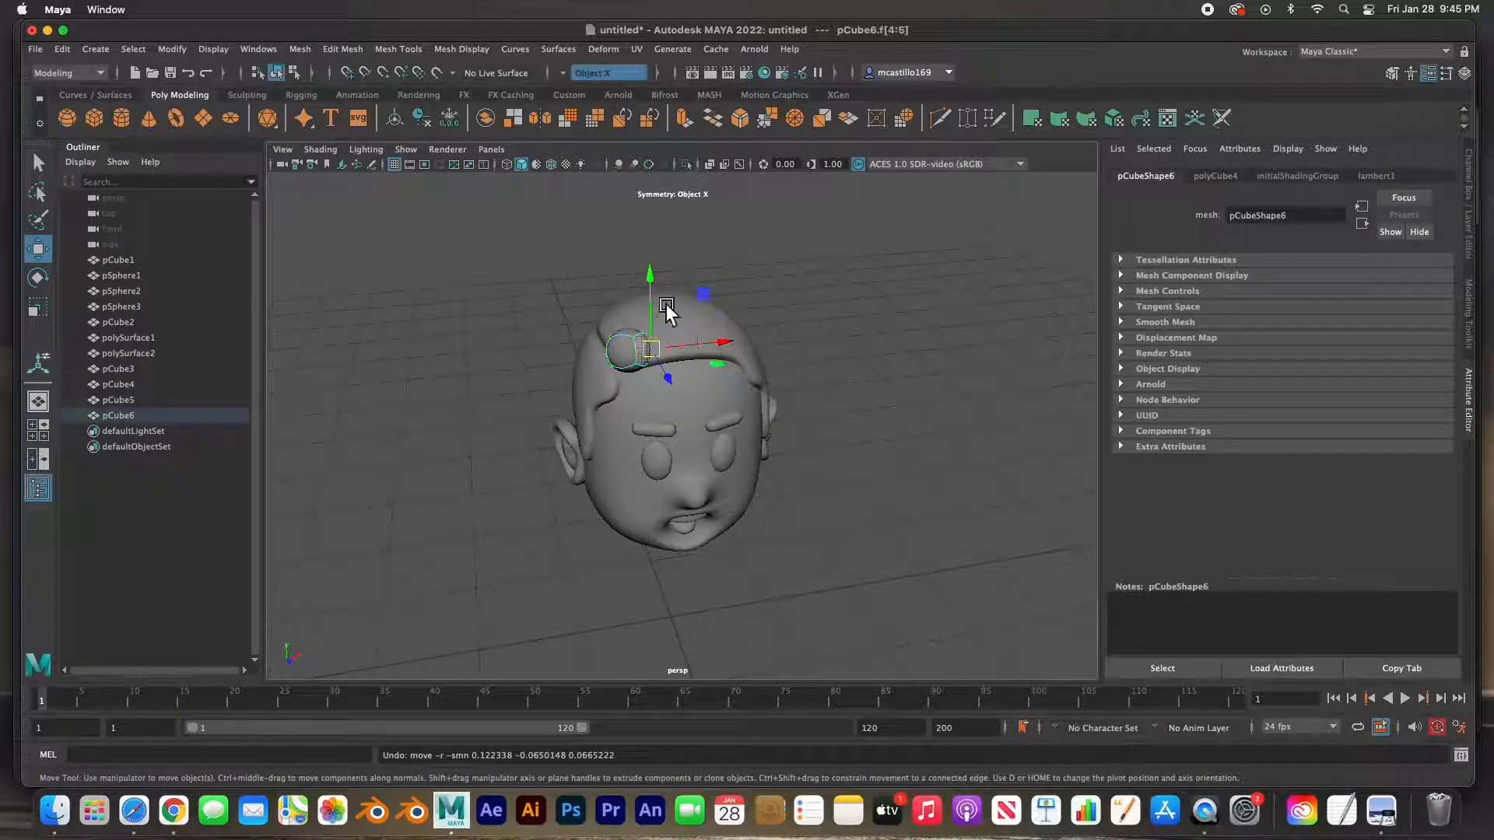
- Turn symmetry off and extrude the ball's inner side face in sections along the front hairline
click(562, 72)
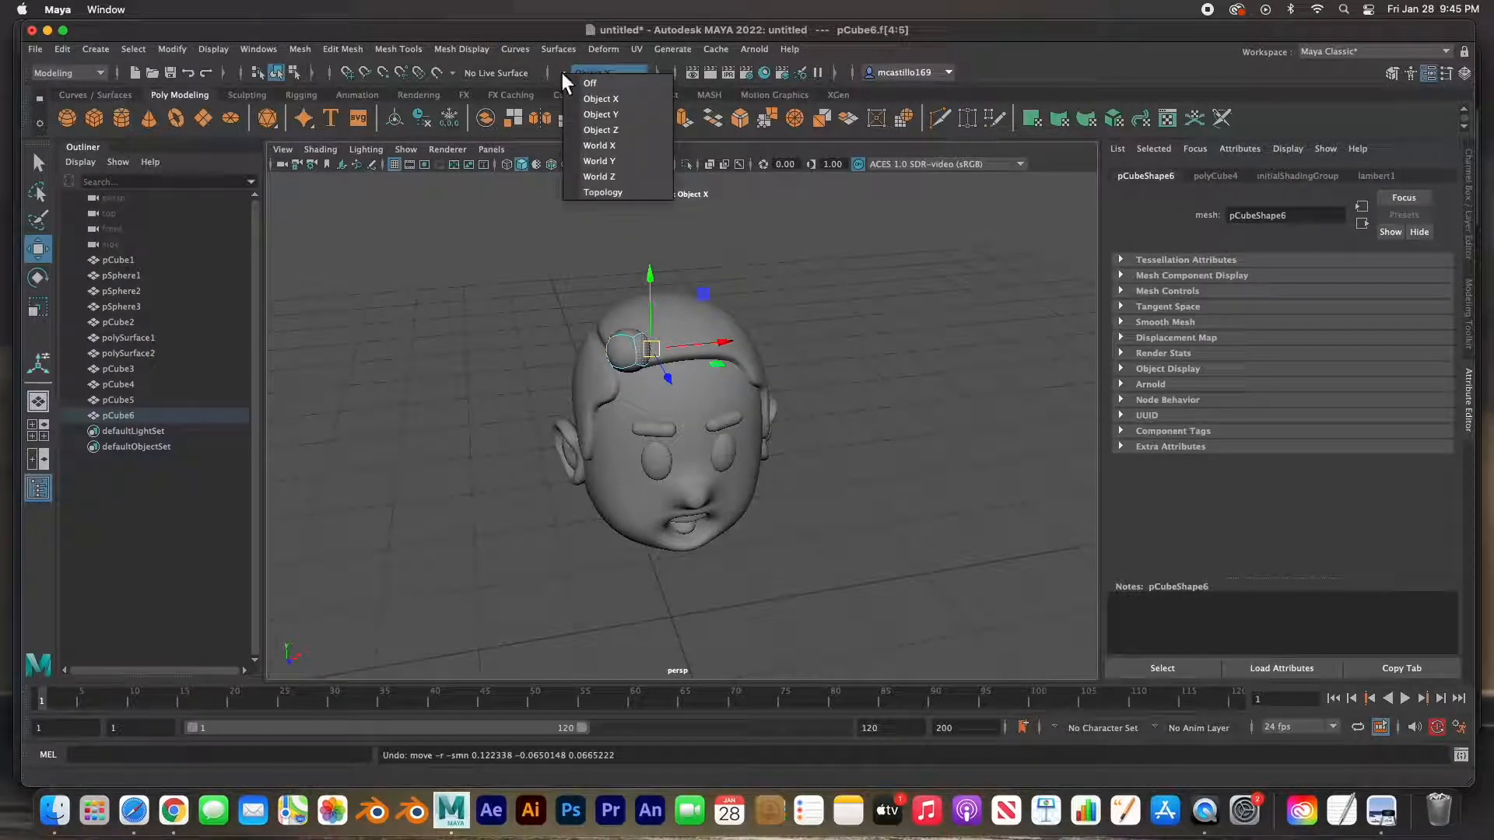
click(590, 83)
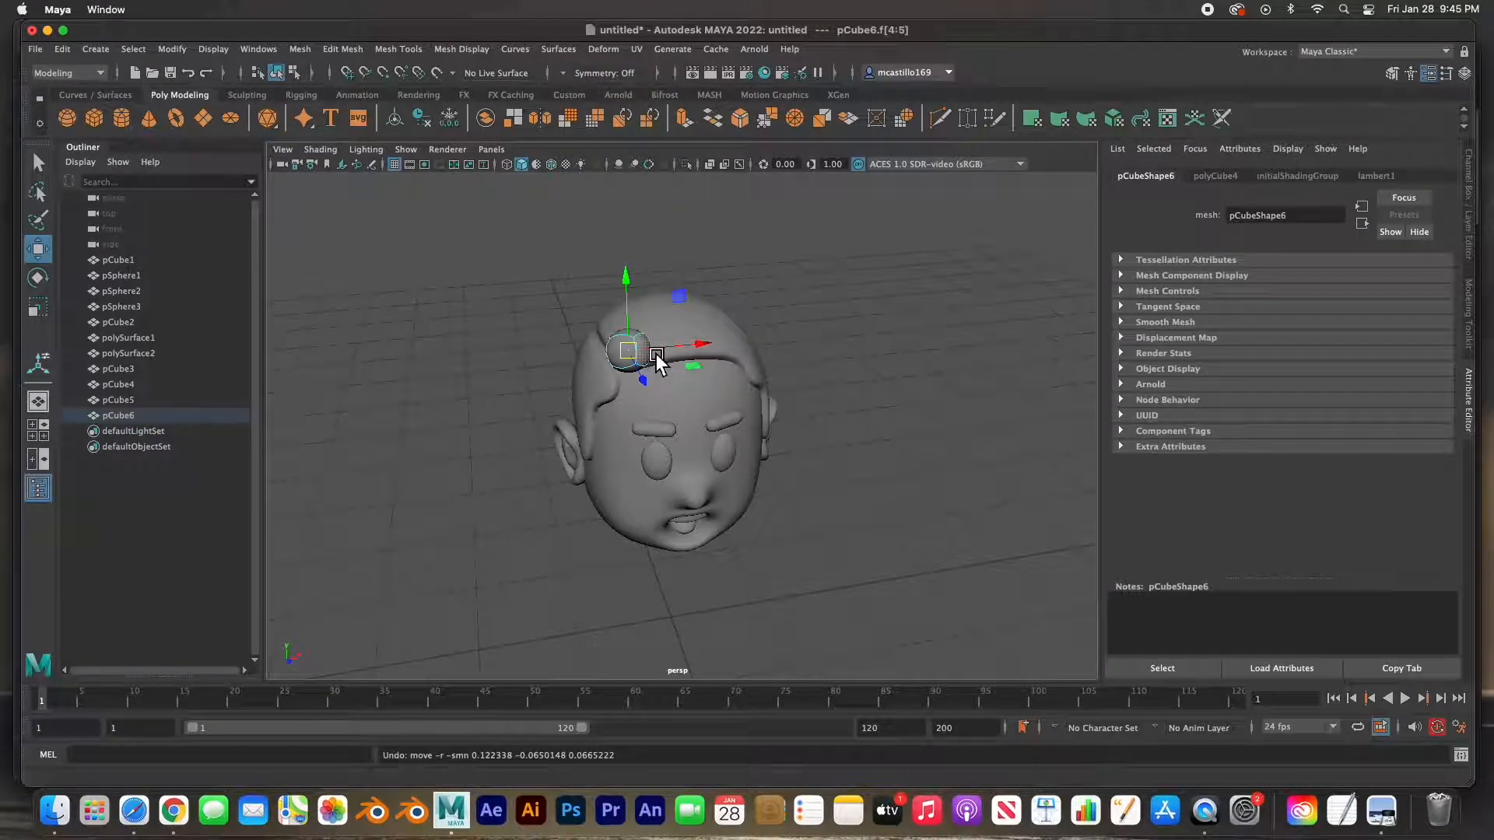
alt+drag(655, 380, 594, 371)
click(664, 337)
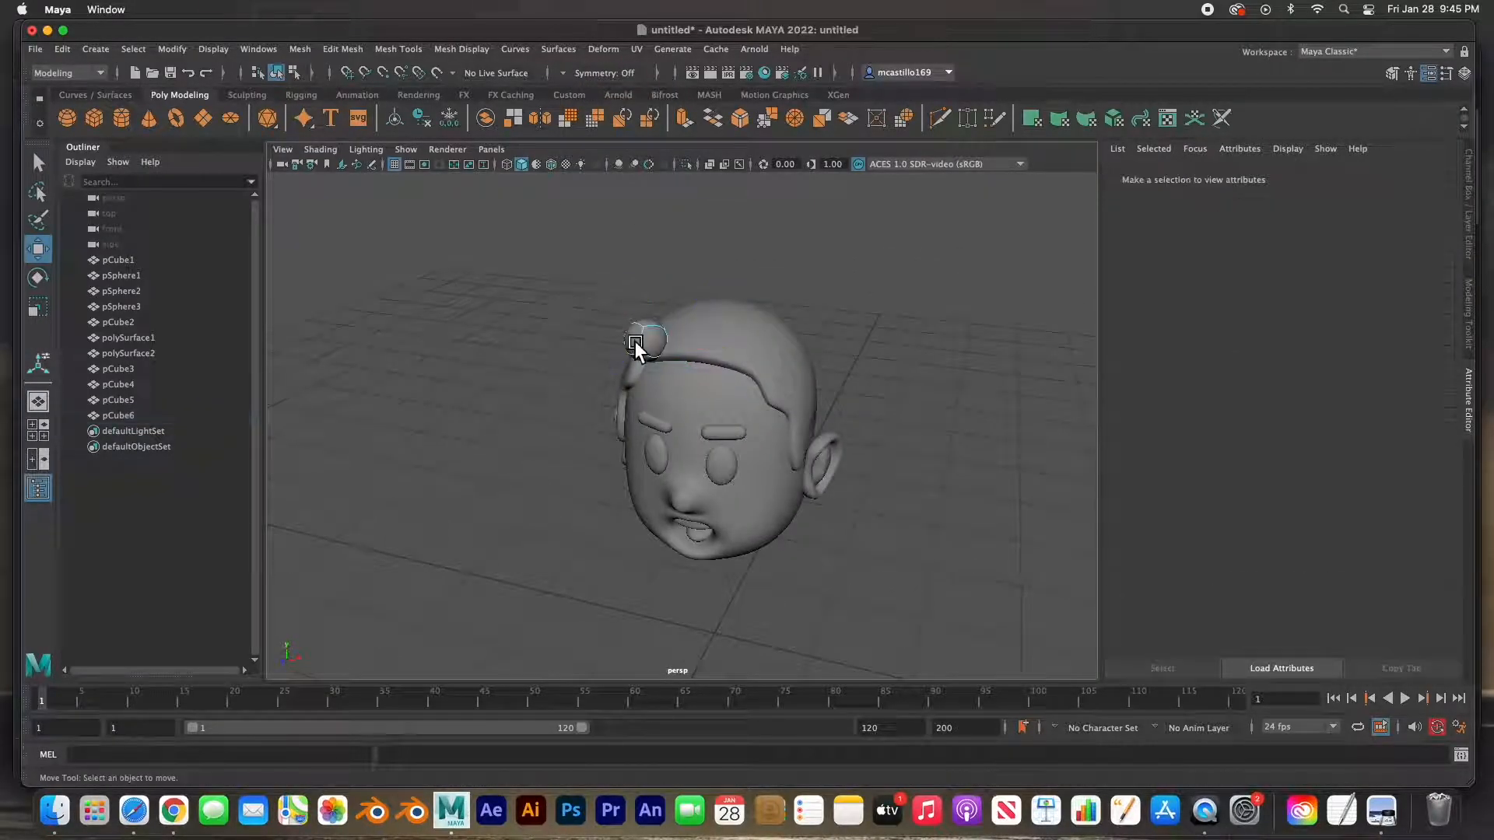
click(664, 343)
alt+drag(628, 367, 712, 376)
key(r)
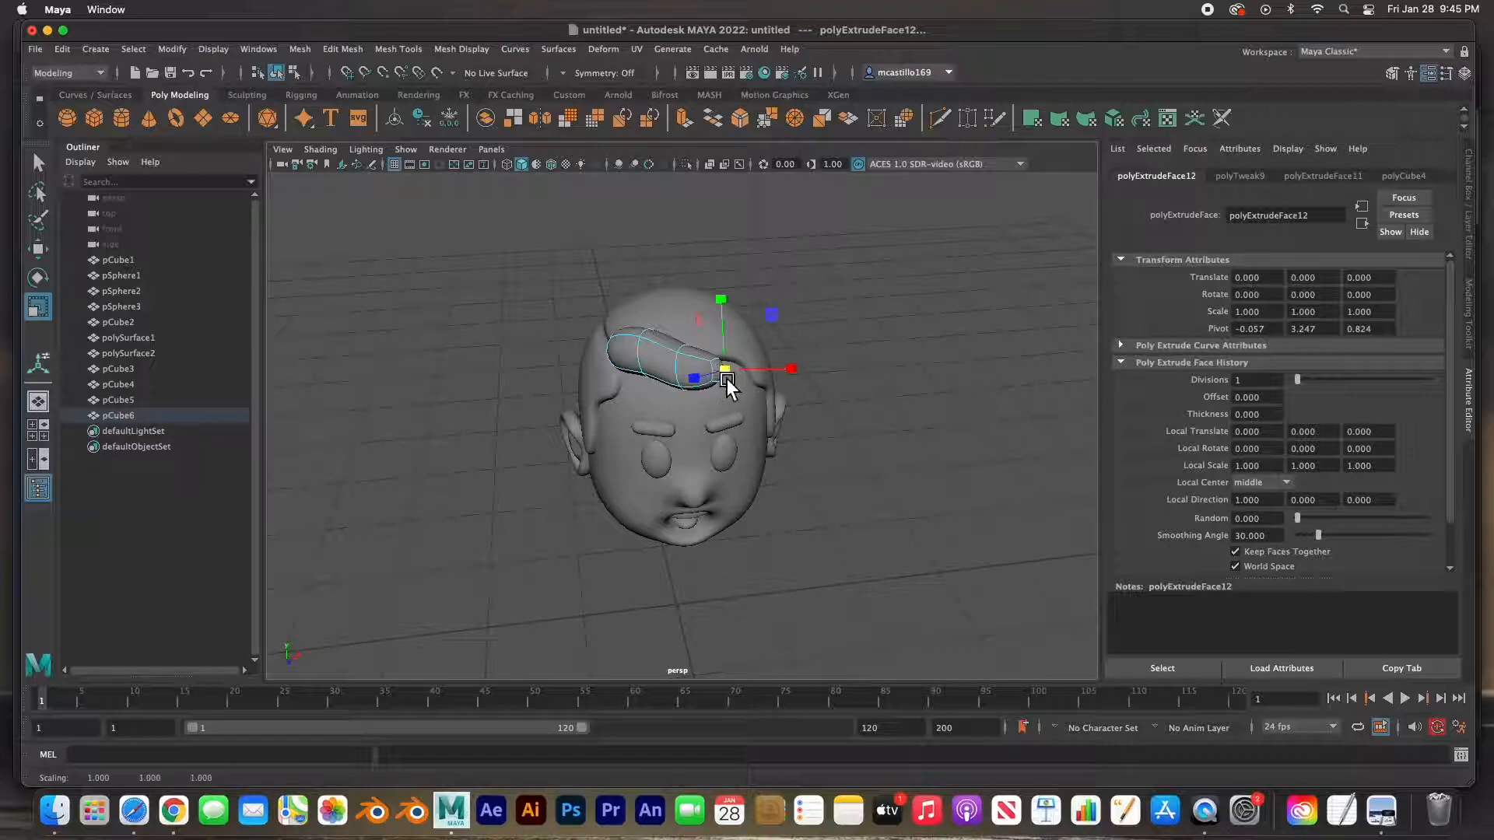
- Extrude the end of the hair tuft further around the forehead and scale its end face down to a narrow tip
key(w)
alt+drag(731, 376, 769, 441)
key(e)
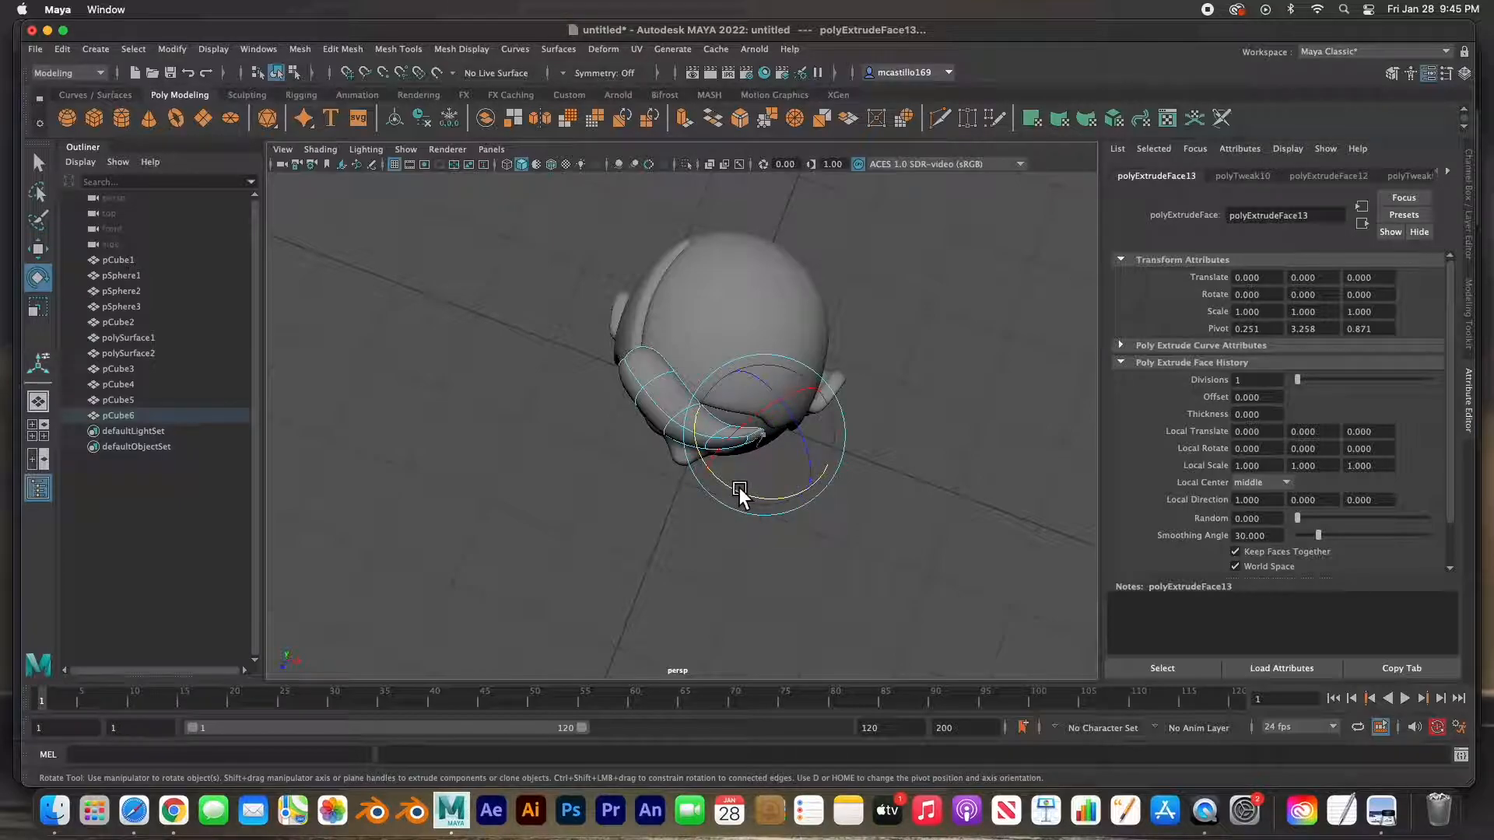
alt+drag(808, 494, 782, 408)
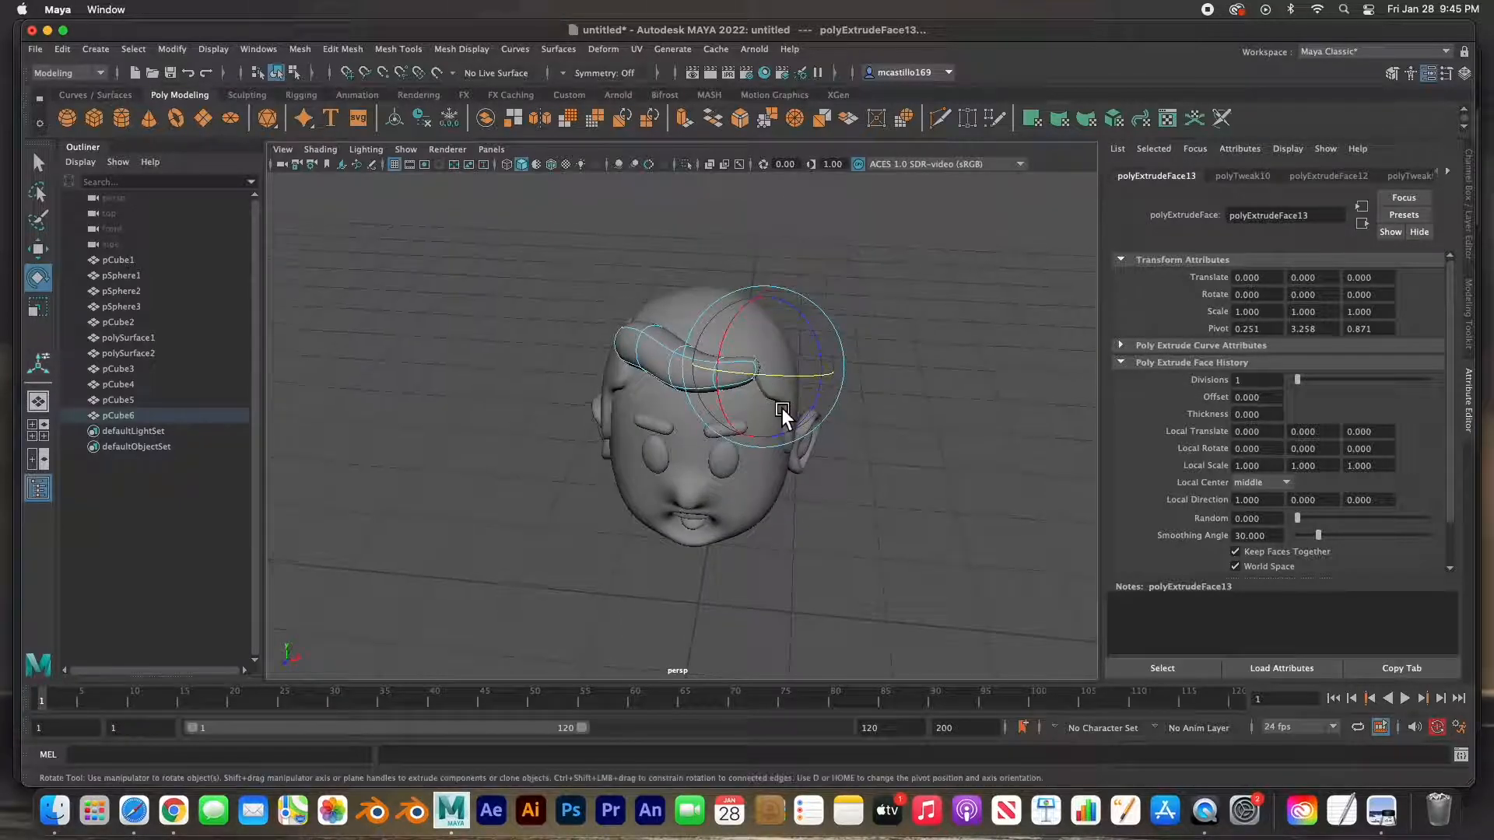
key(r)
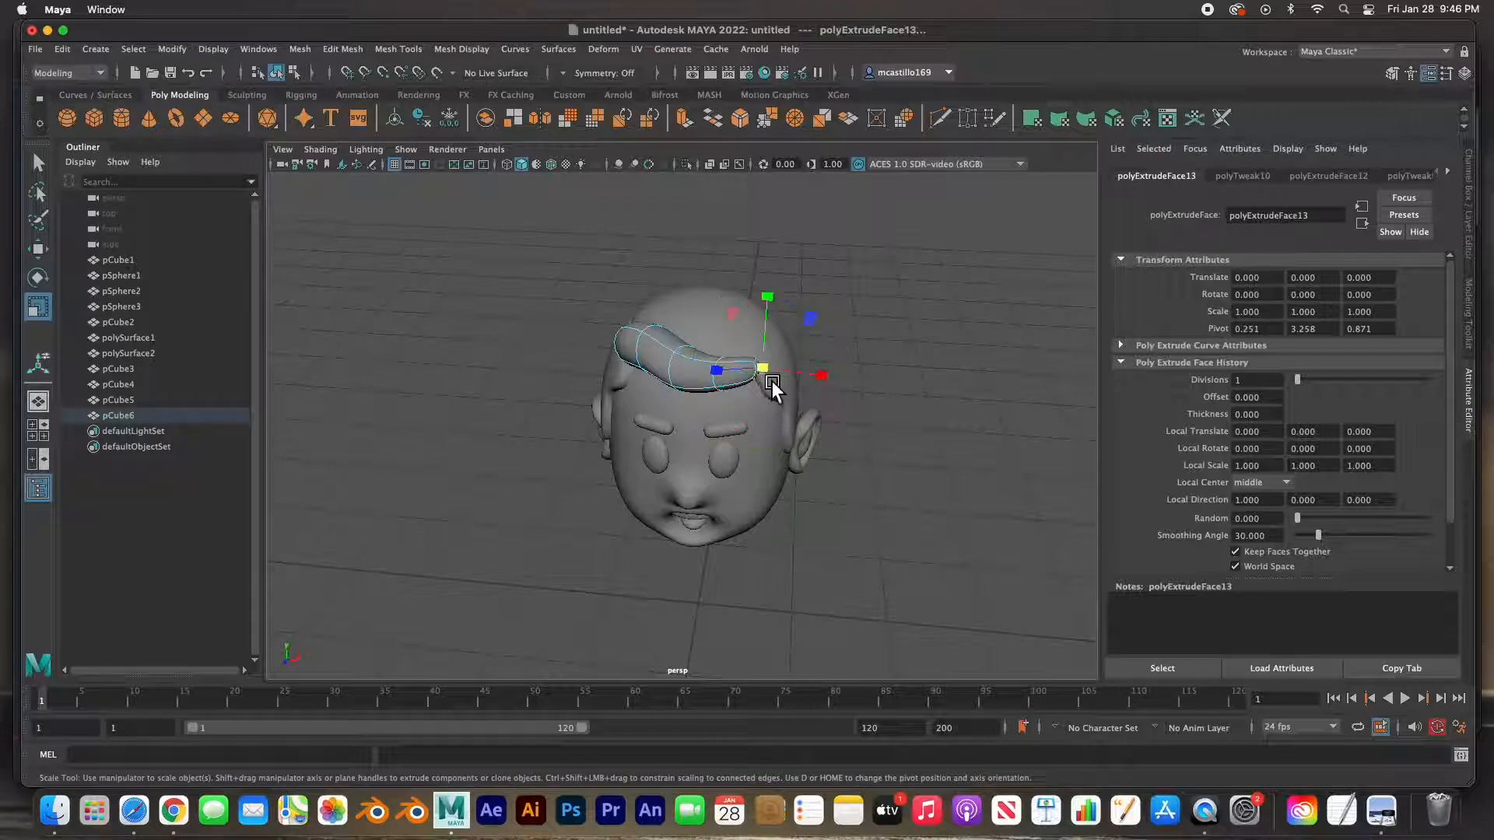
click(769, 372)
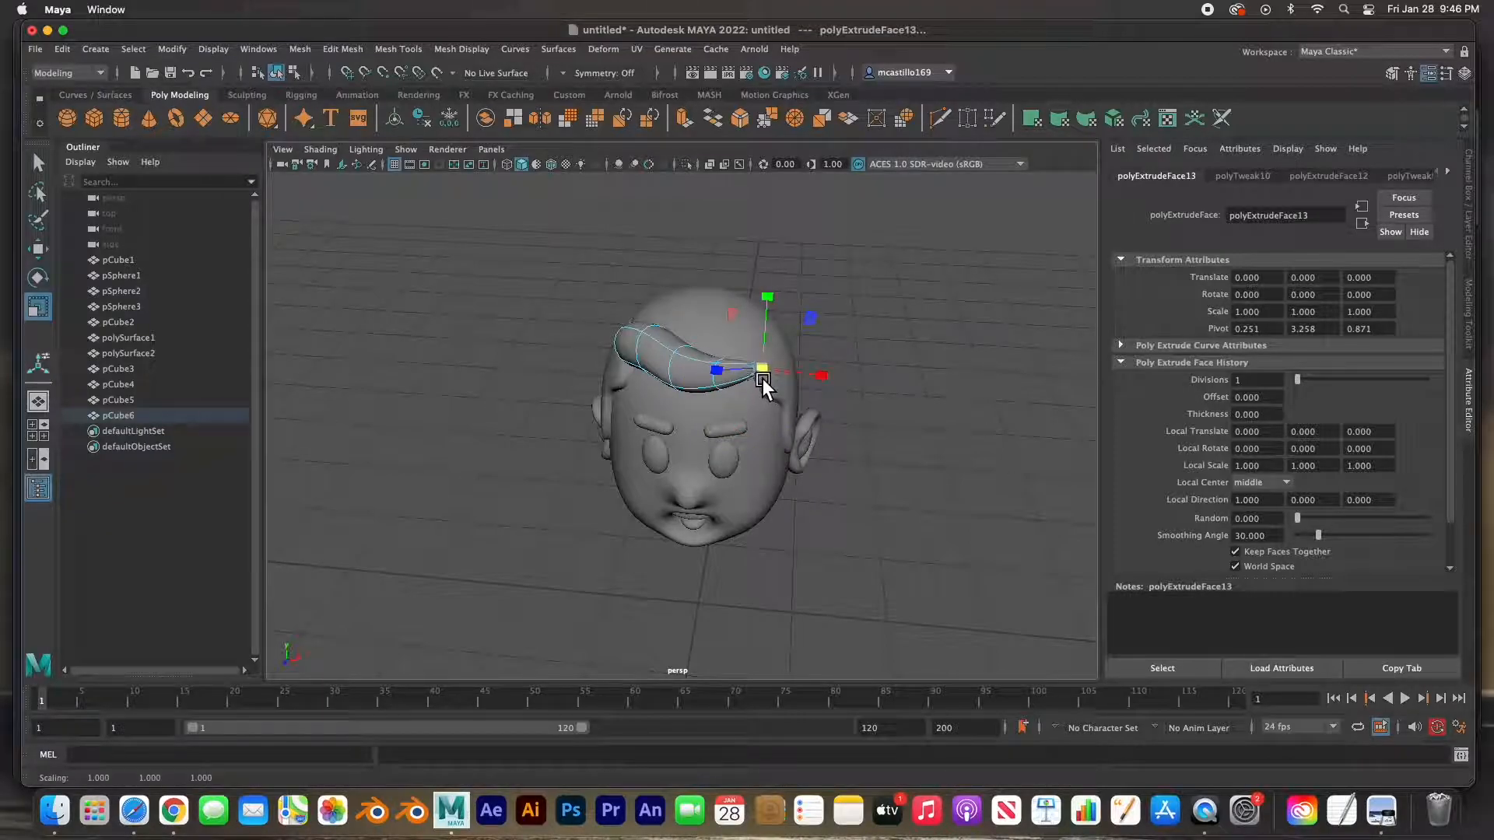
- Reposition the tapered tip and the vertices of the hair tuft to follow the curve of the head
key(w)
drag(767, 357, 716, 377)
right_drag(705, 376, 627, 379)
alt+drag(672, 382, 641, 456)
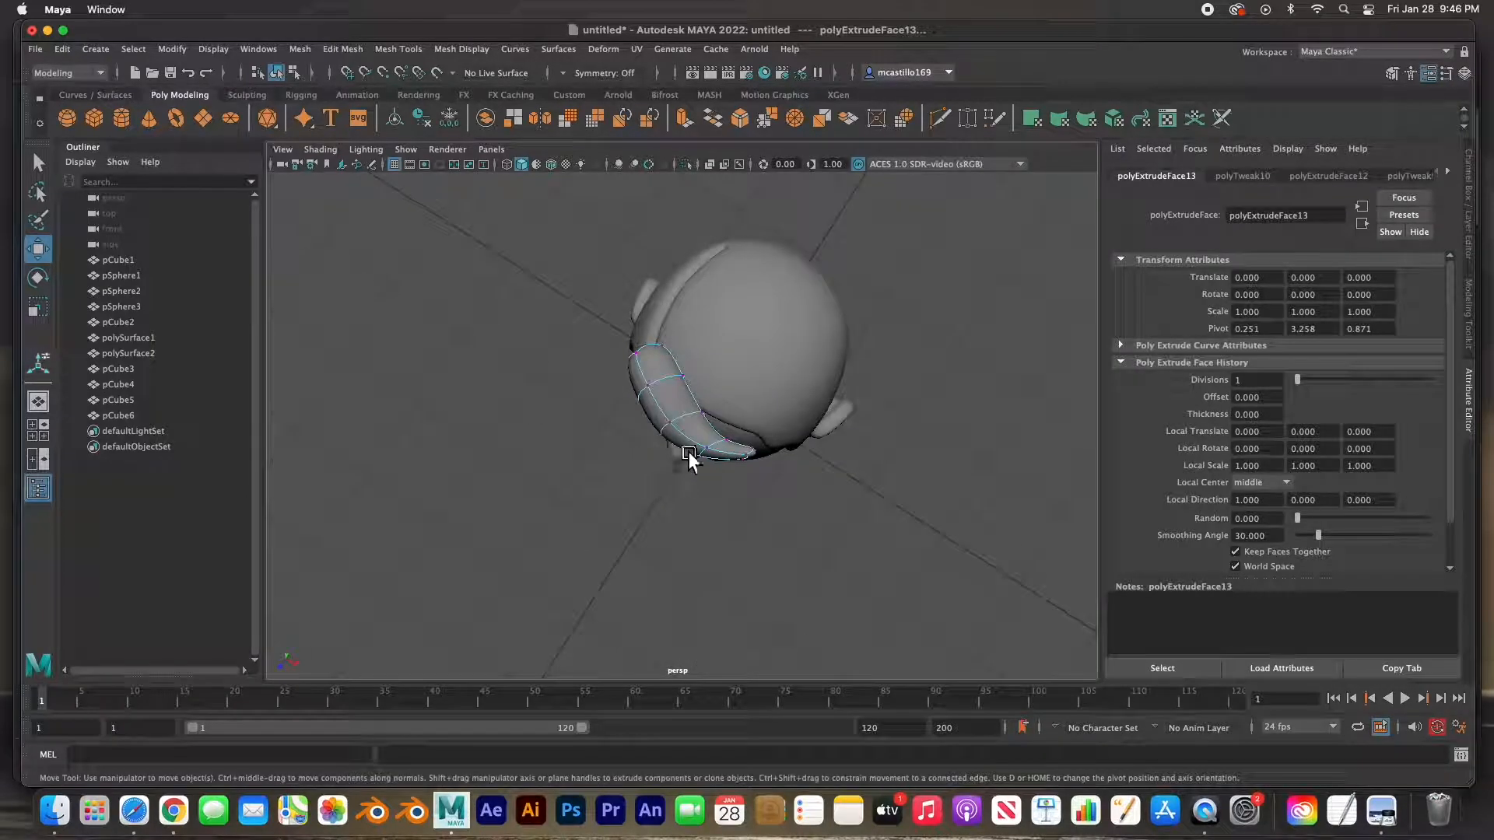
- Rotate the whole hair tuft to align it with the front of the head
right_drag(687, 395, 785, 370)
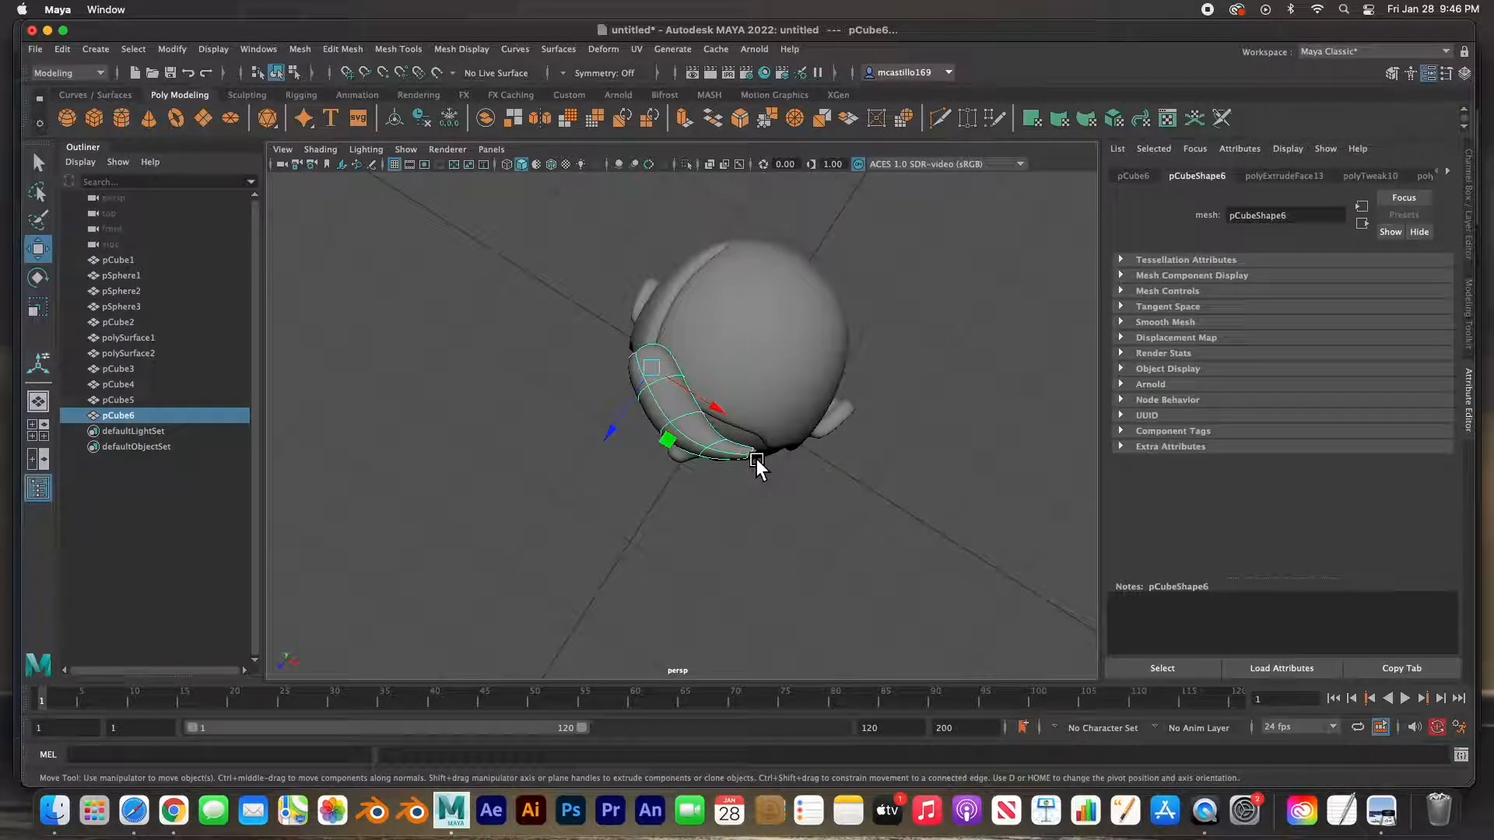
key(e)
drag(671, 438, 715, 420)
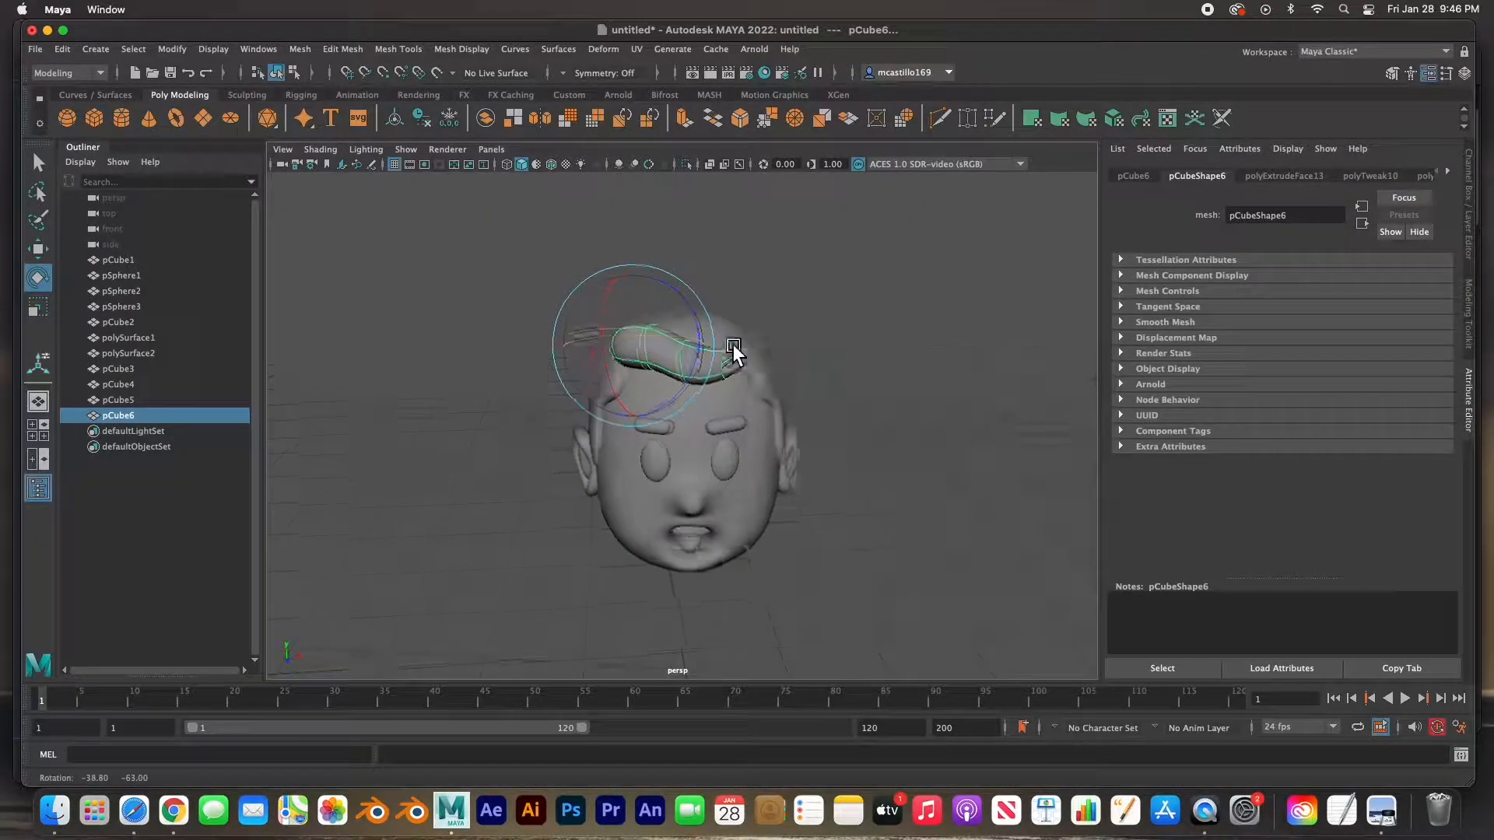
- Move the hair tuft's vertices to shape a full, swept front lock, and return to object selection with nothing selected
right_drag(630, 317, 585, 317)
alt+drag(669, 374, 694, 380)
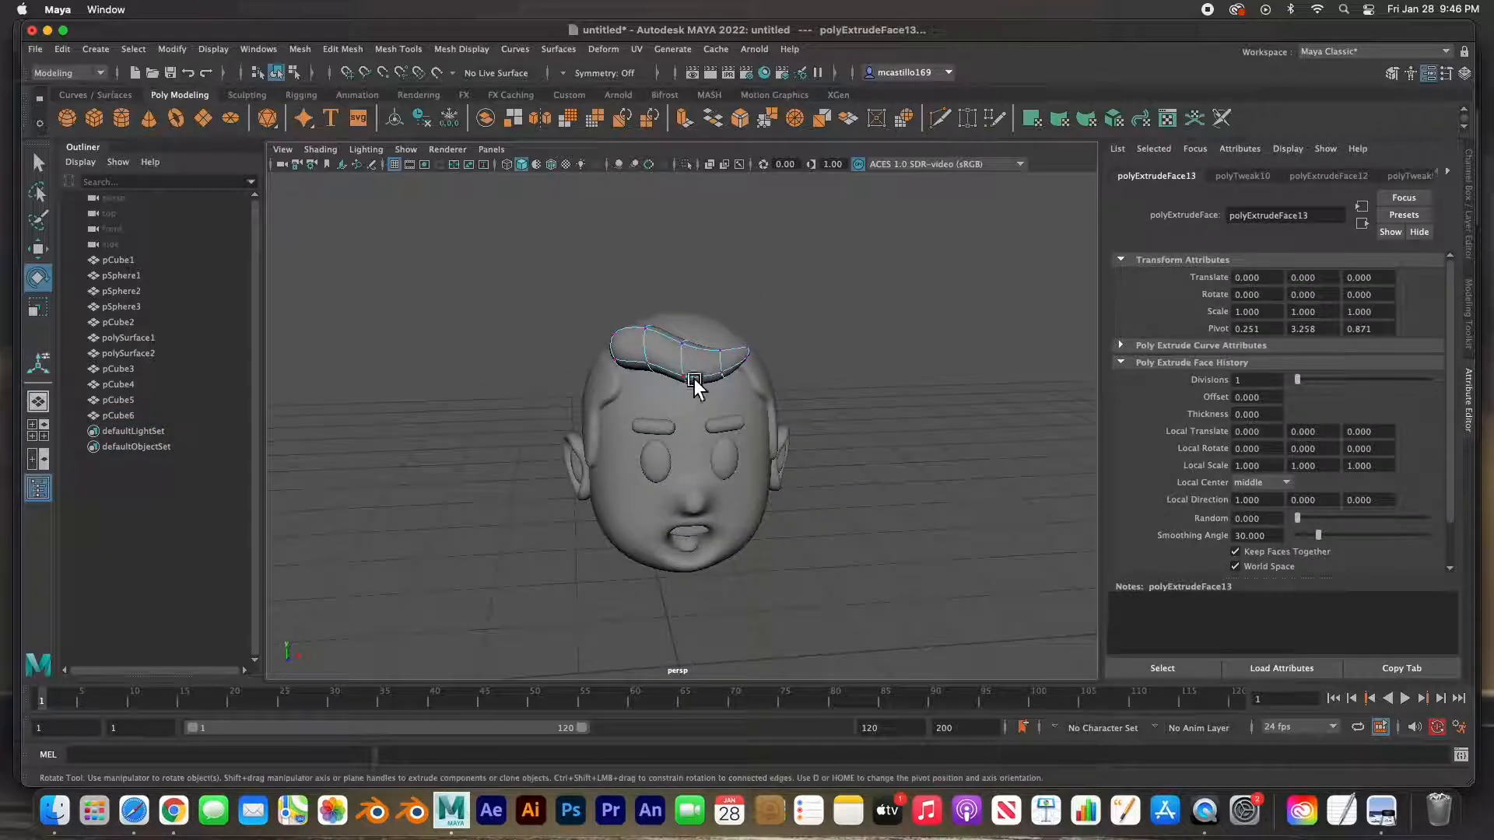
click(644, 356)
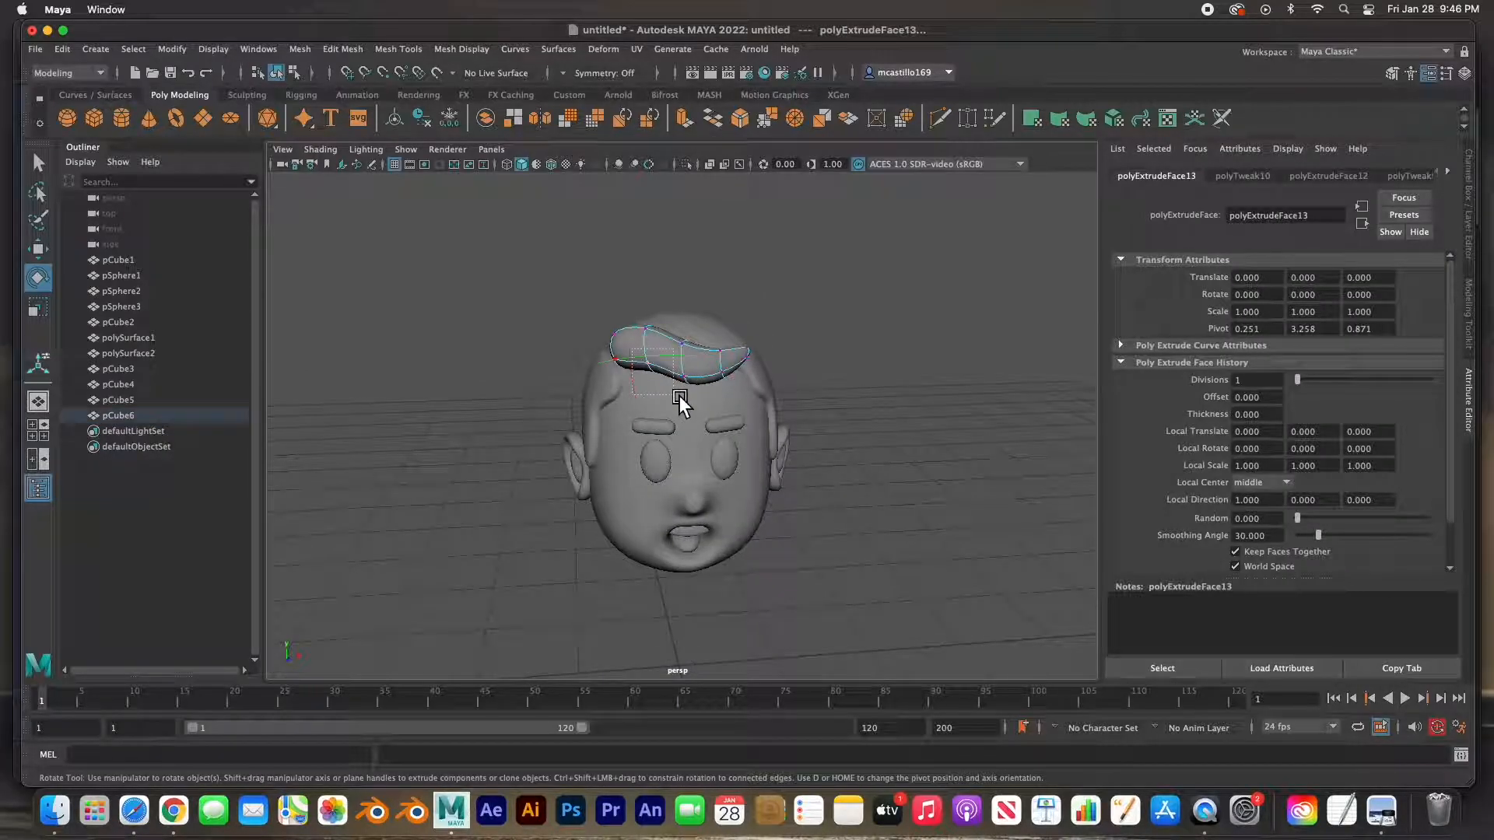
key(w)
drag(664, 375, 635, 403)
alt+drag(635, 403, 666, 361)
right_drag(666, 362, 741, 355)
click(851, 452)
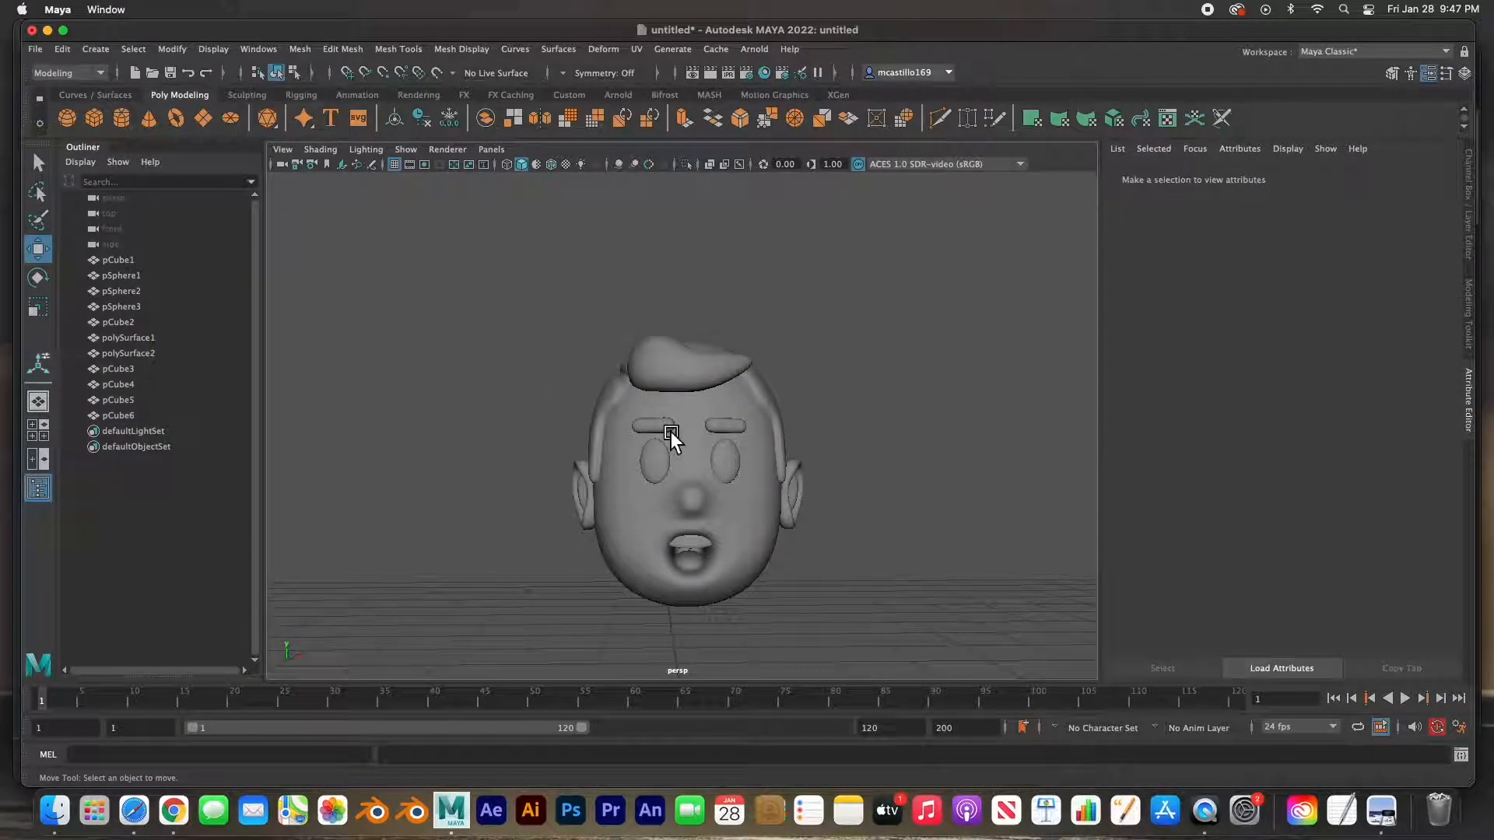
- Create a polygon cube for the neck, display it smoothed and raise it under the chin to about Y 1.263
click(94, 117)
scroll(681, 479, down, 3)
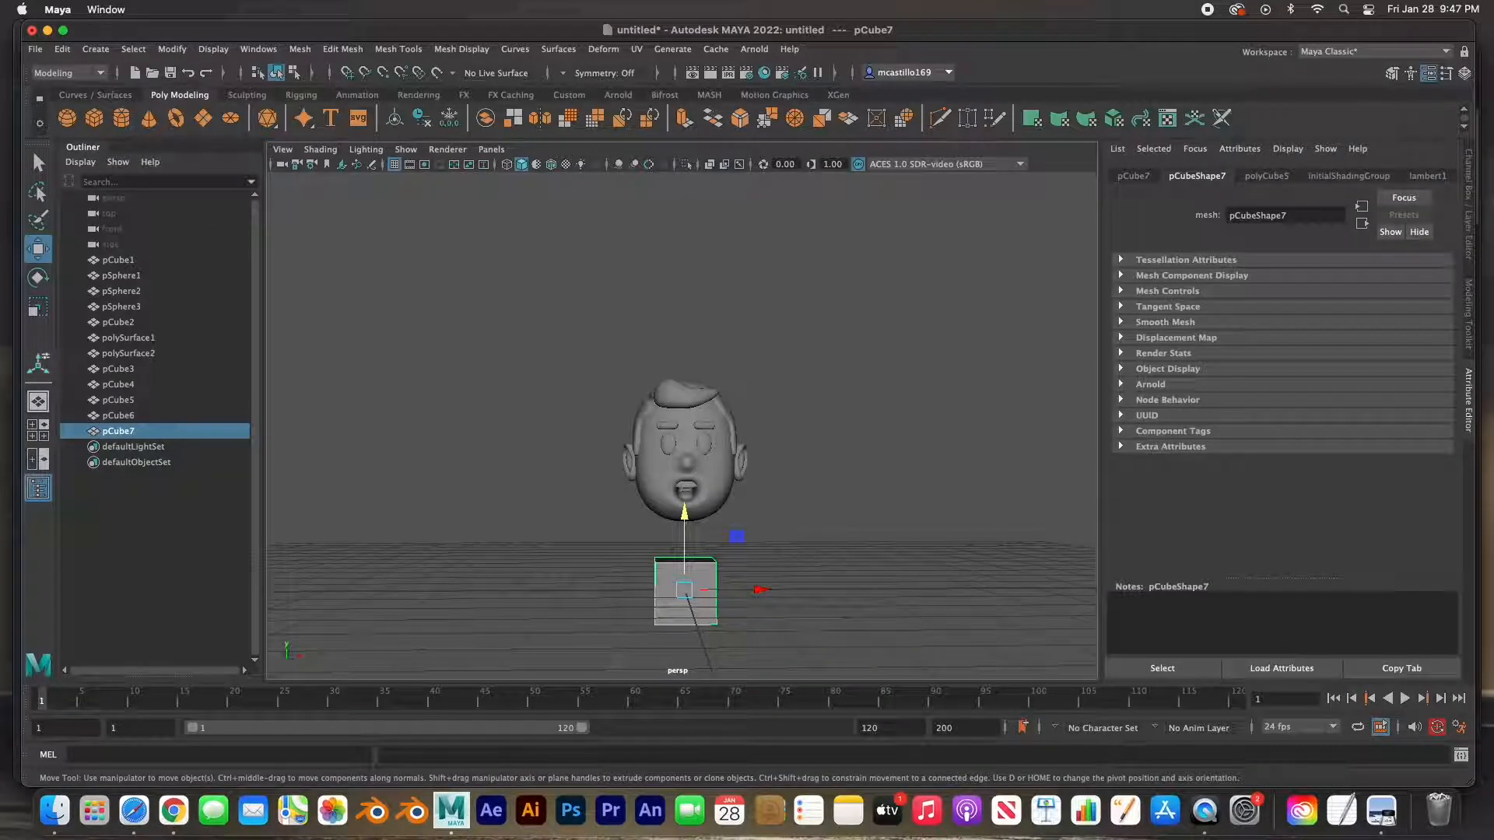
key(3)
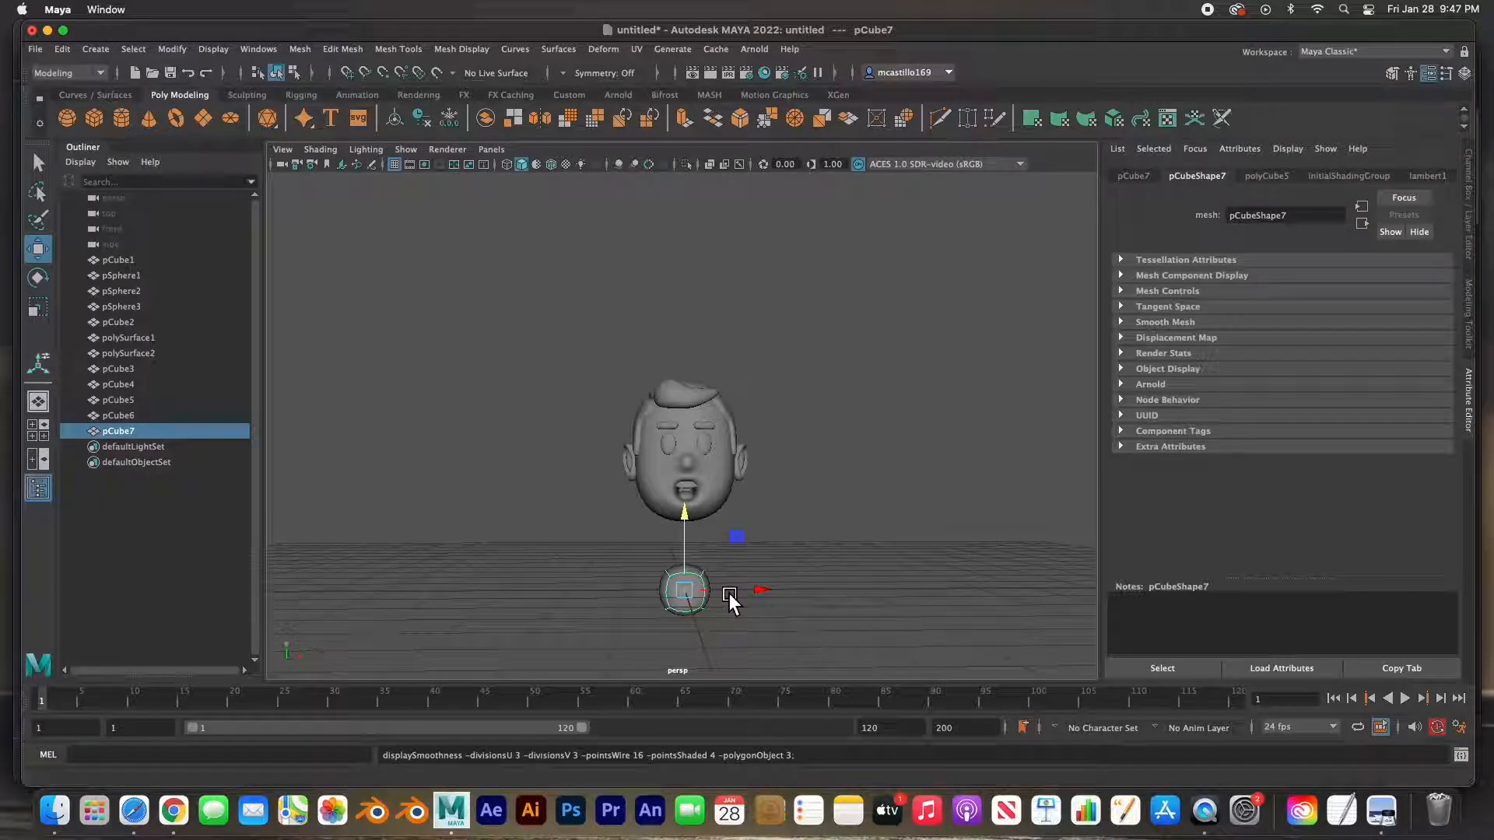
drag(689, 557, 689, 486)
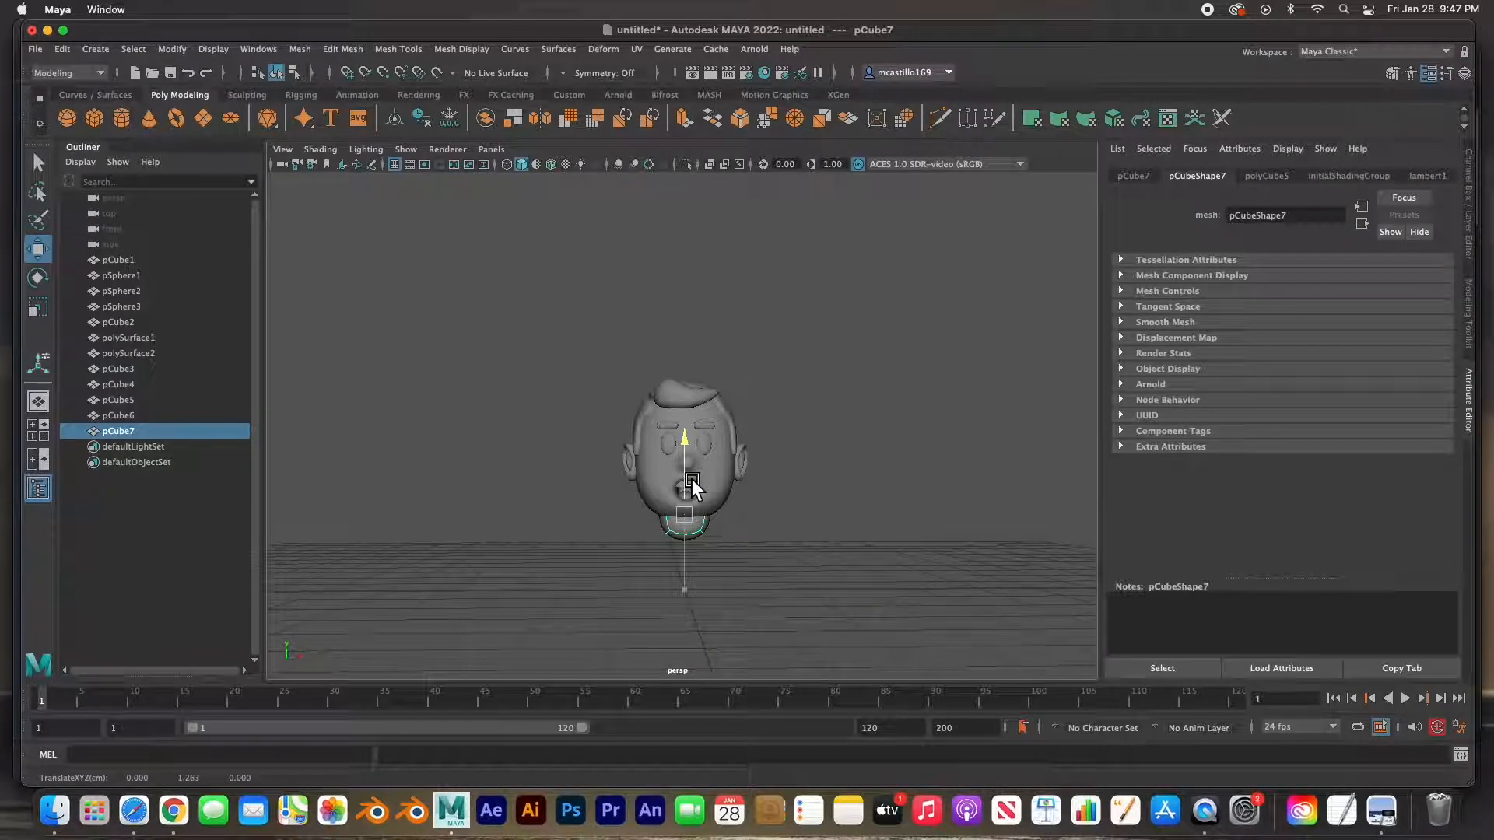
- Scale the neck down slightly and lower it to about Y 1.187
key(r)
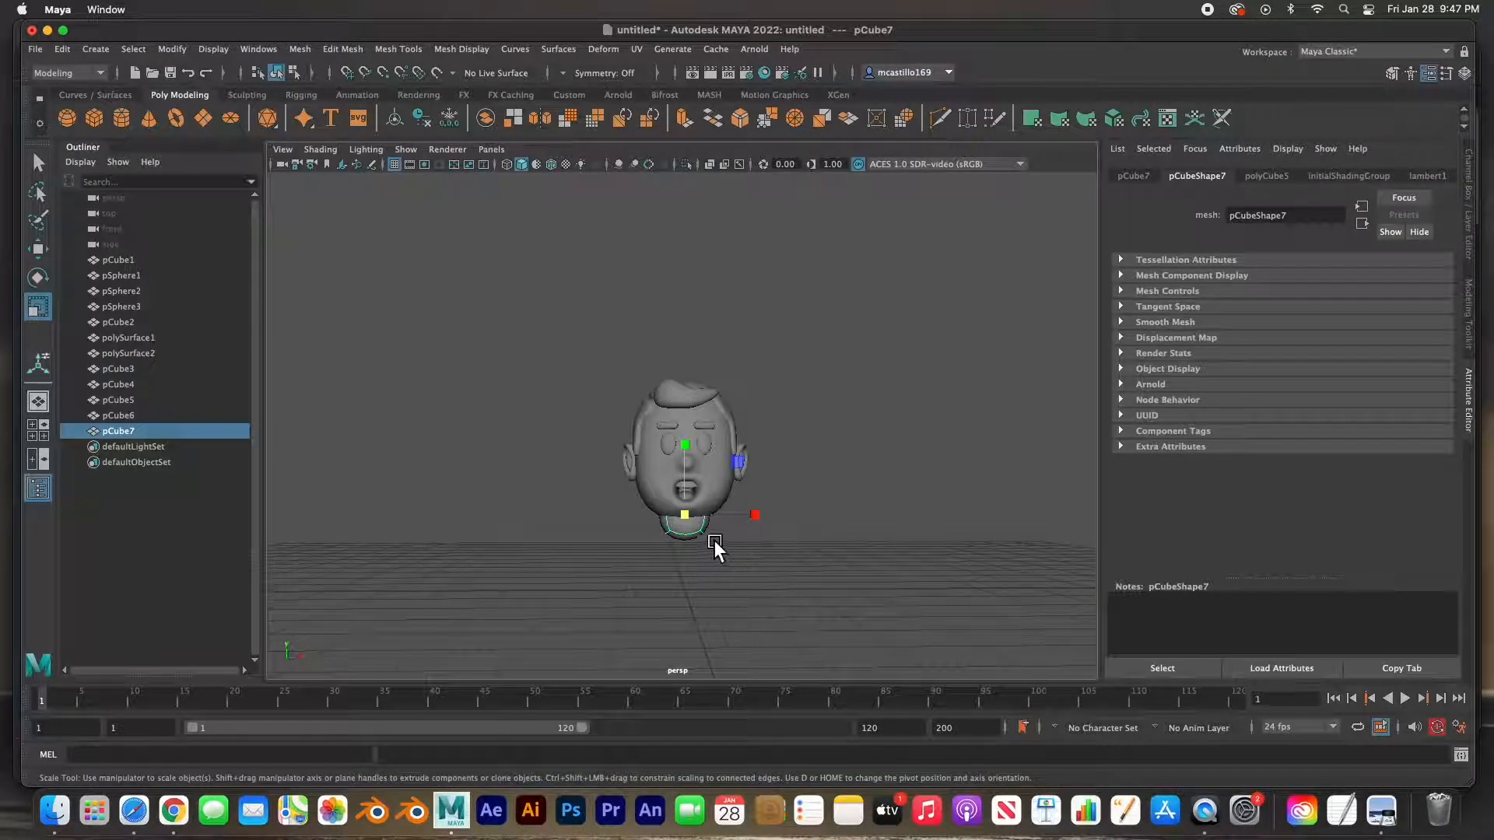
drag(688, 516, 674, 517)
alt+drag(742, 551, 610, 547)
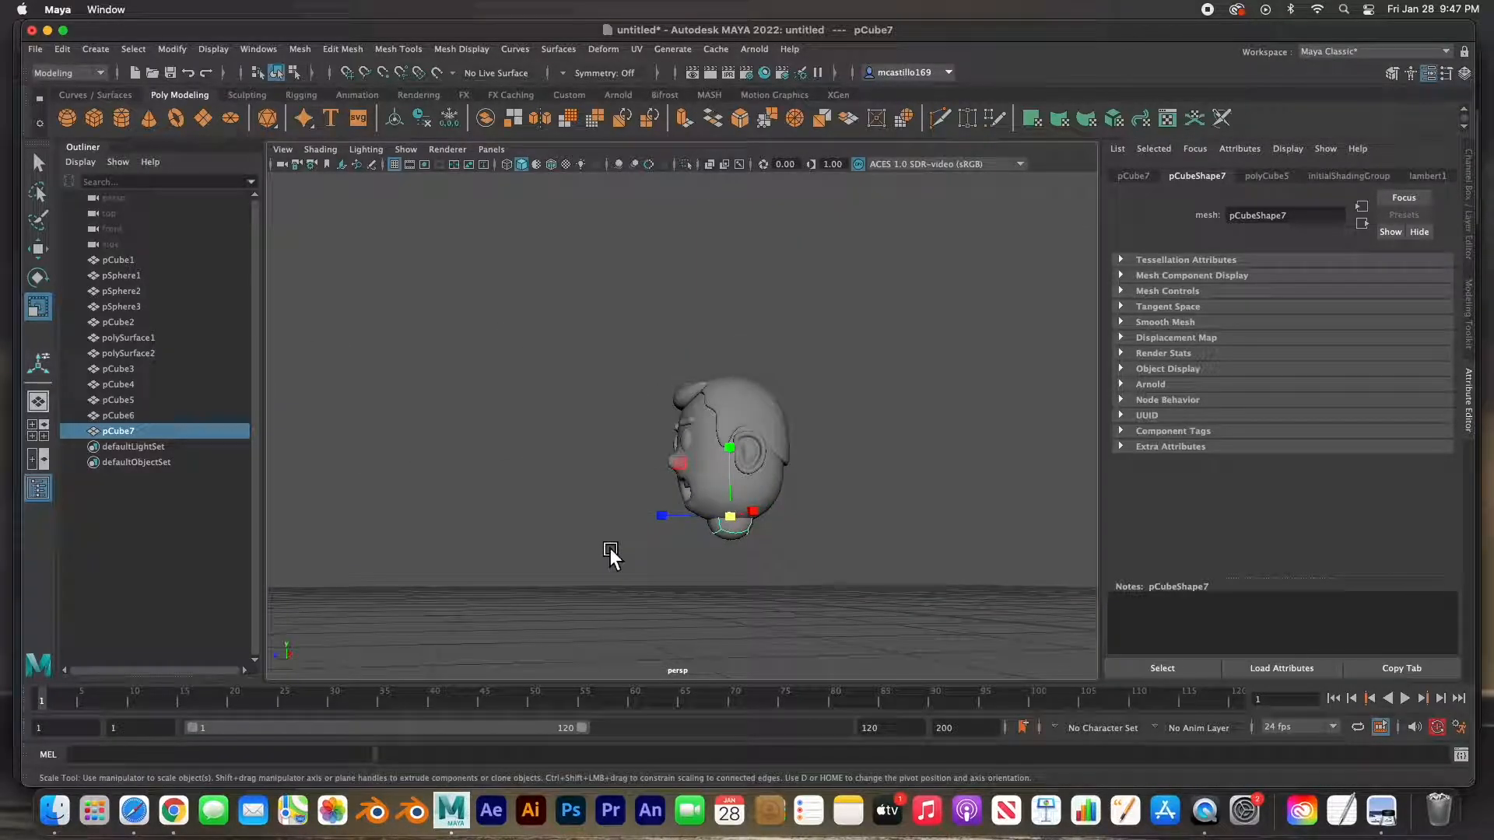
key(w)
drag(732, 457, 733, 460)
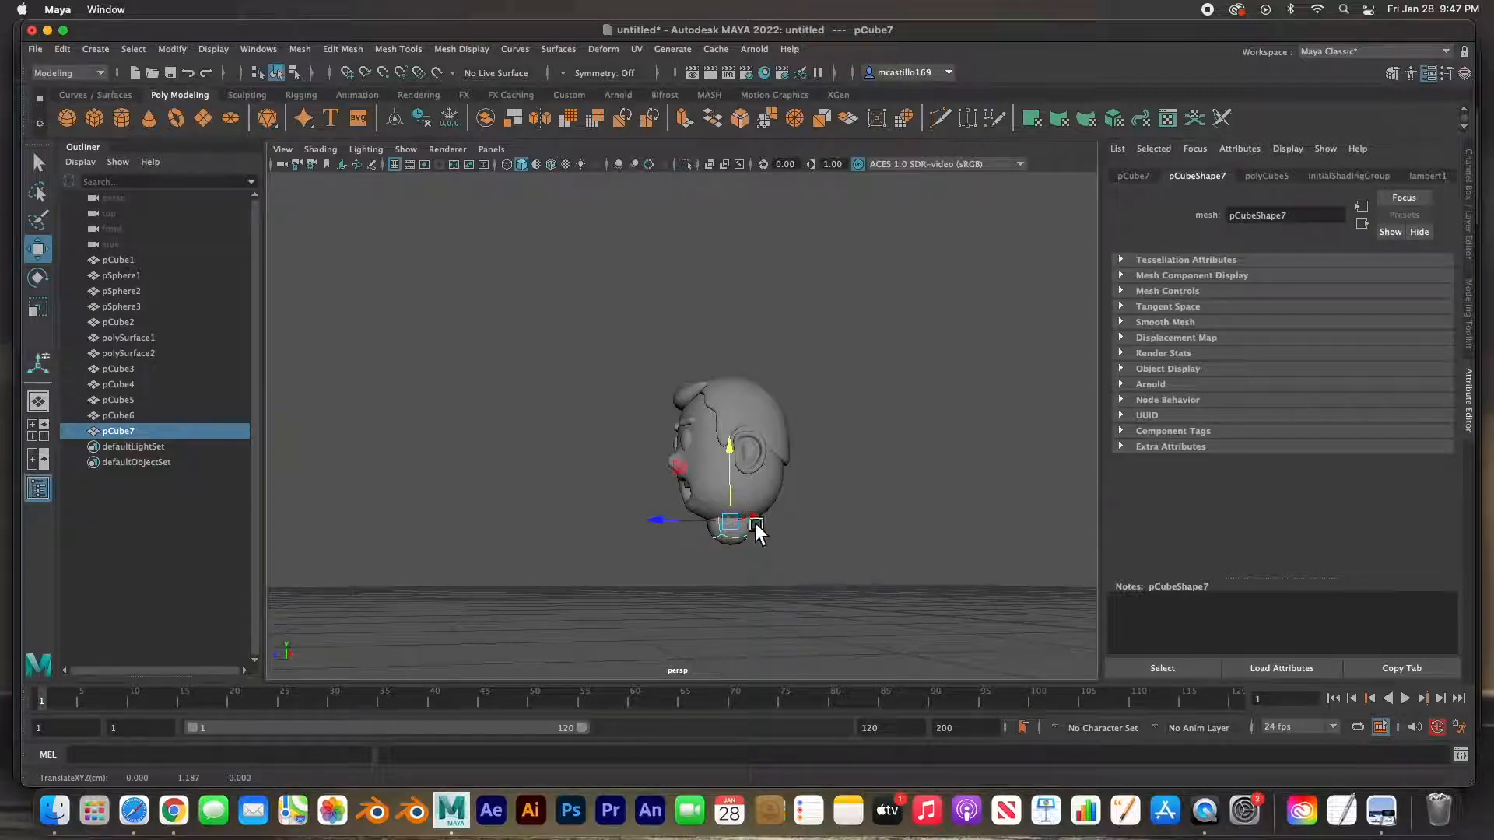
- Move the neck back to about Z -0.202 in the side view, deselect it and return to the full perspective view
key(space)
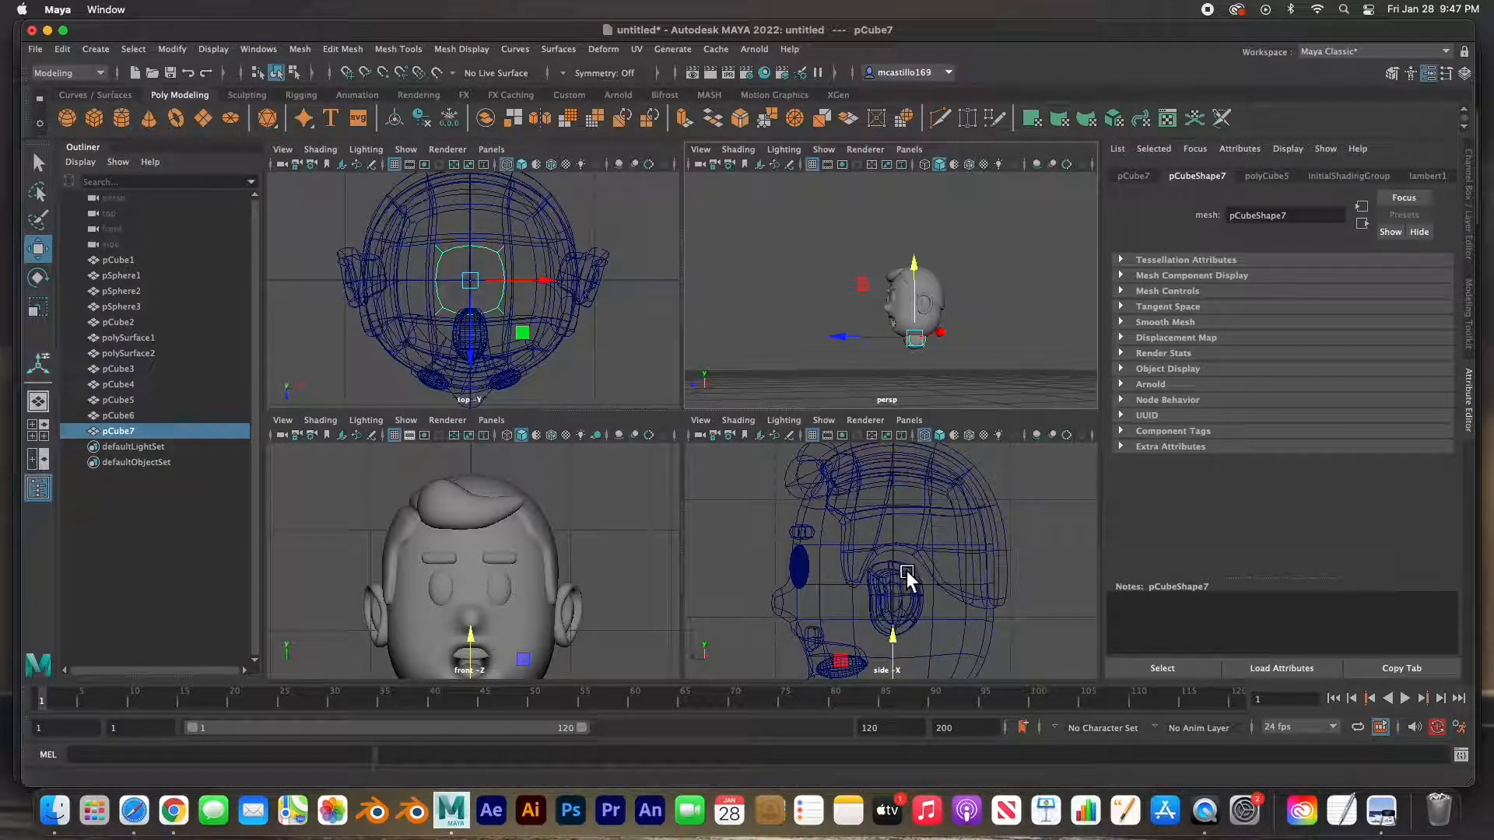
scroll(903, 569, down, 5)
scroll(869, 600, up, 5)
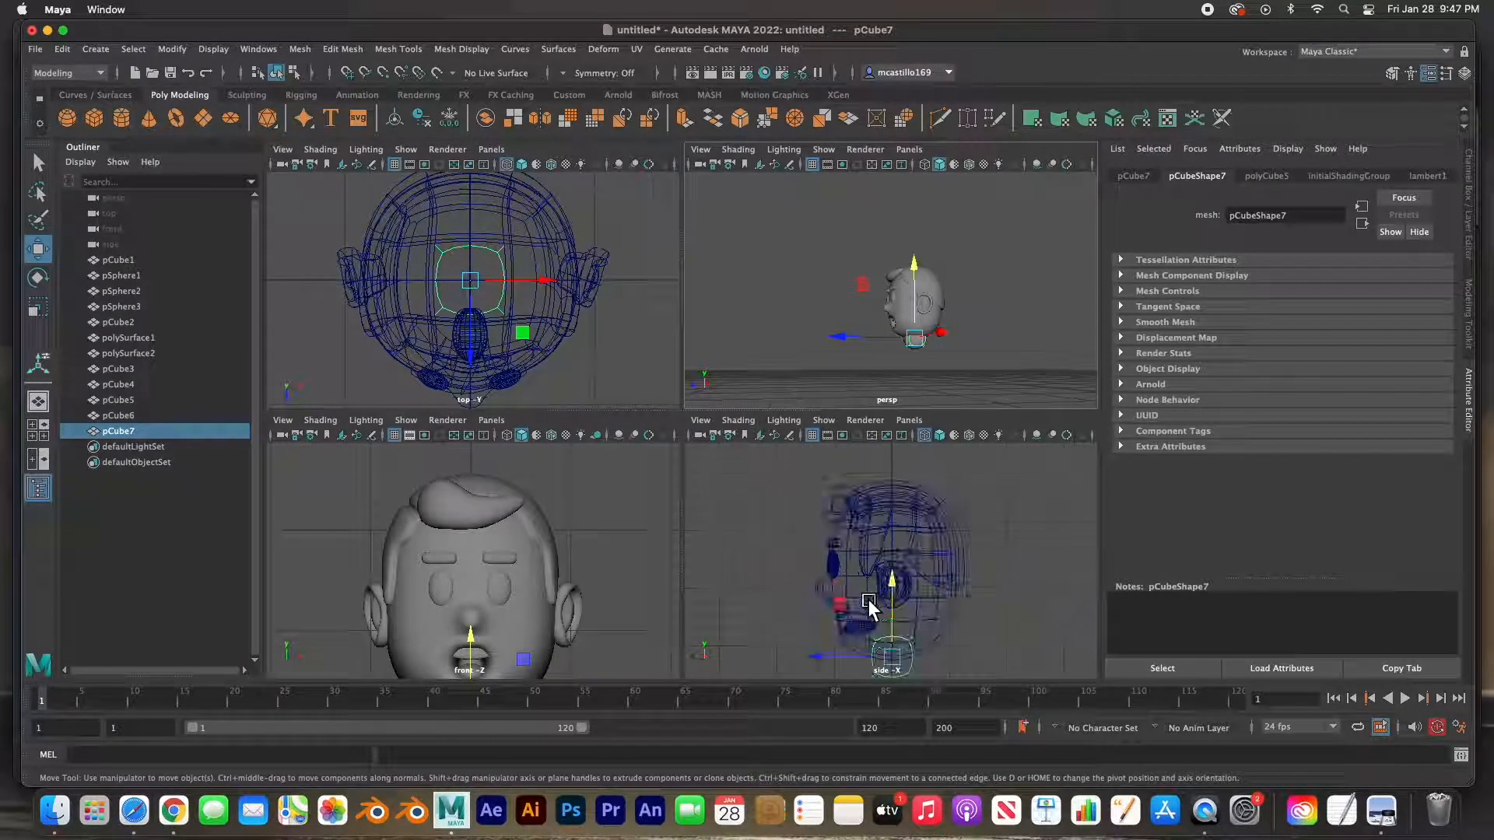
scroll(867, 600, down, 5)
scroll(867, 601, up, 2)
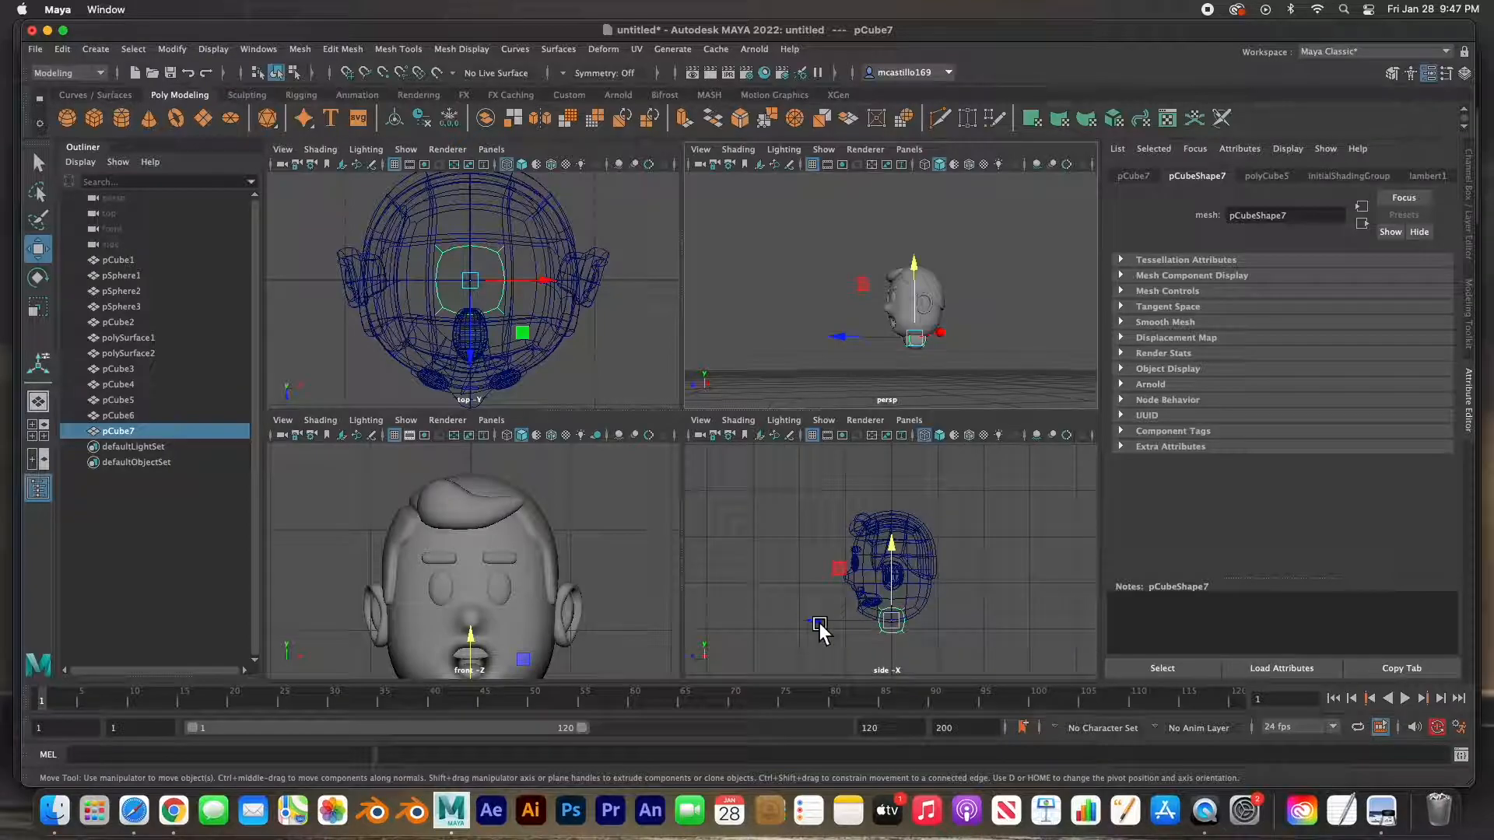
drag(820, 623, 829, 624)
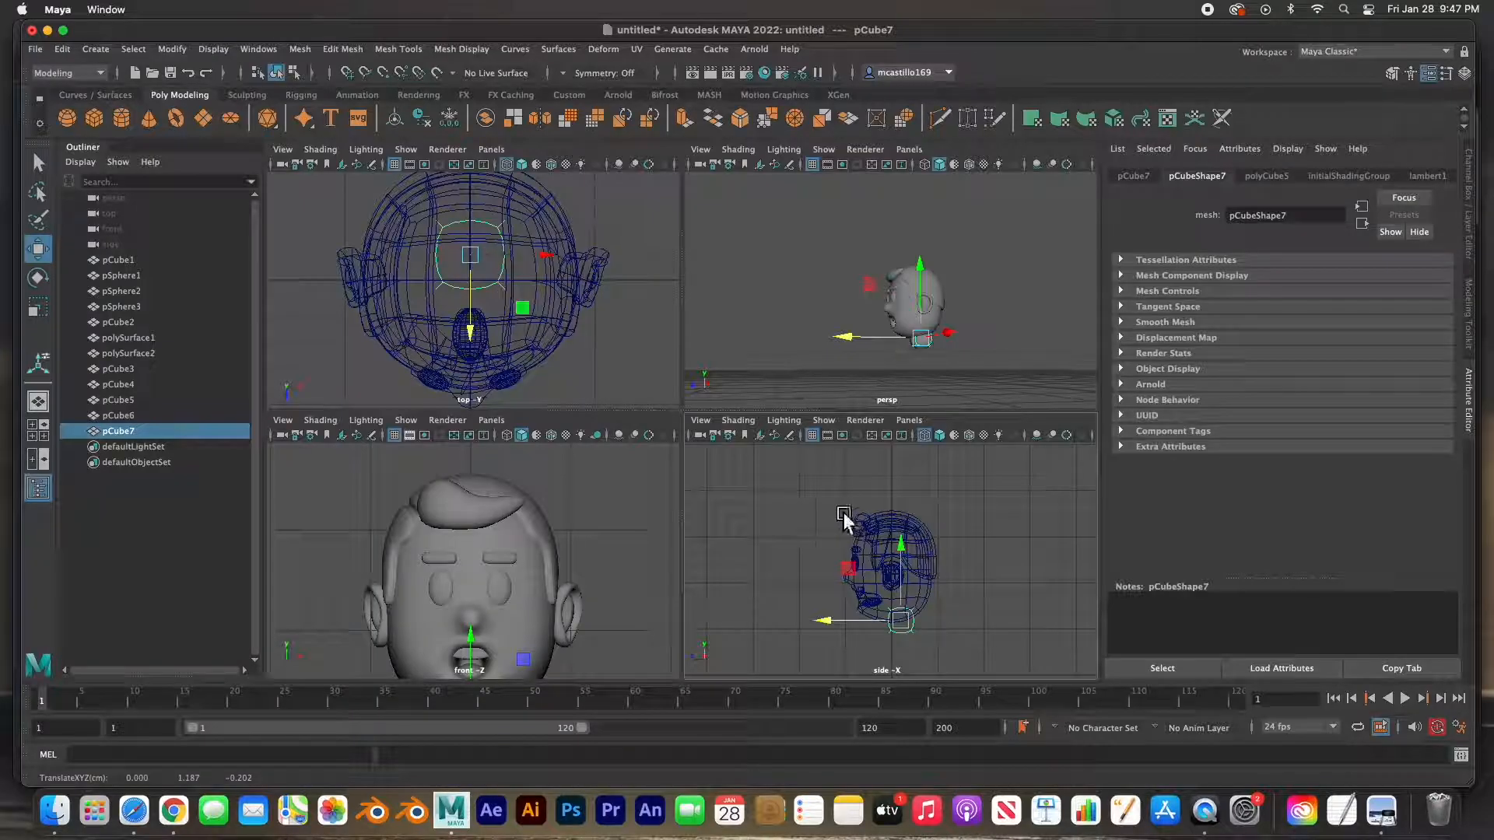
scroll(563, 544, down, 5)
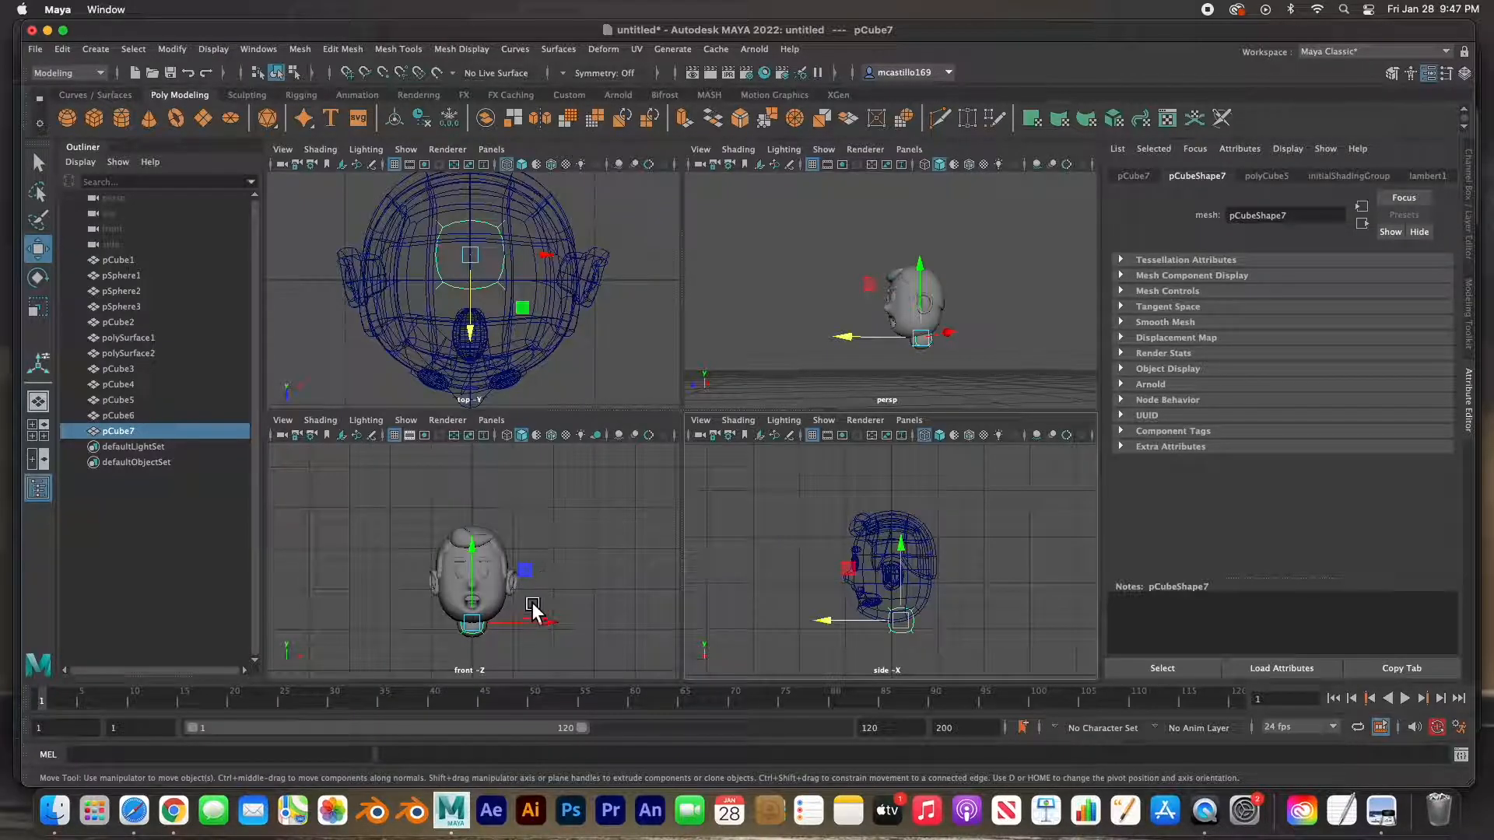
click(548, 572)
alt+drag(866, 321, 994, 326)
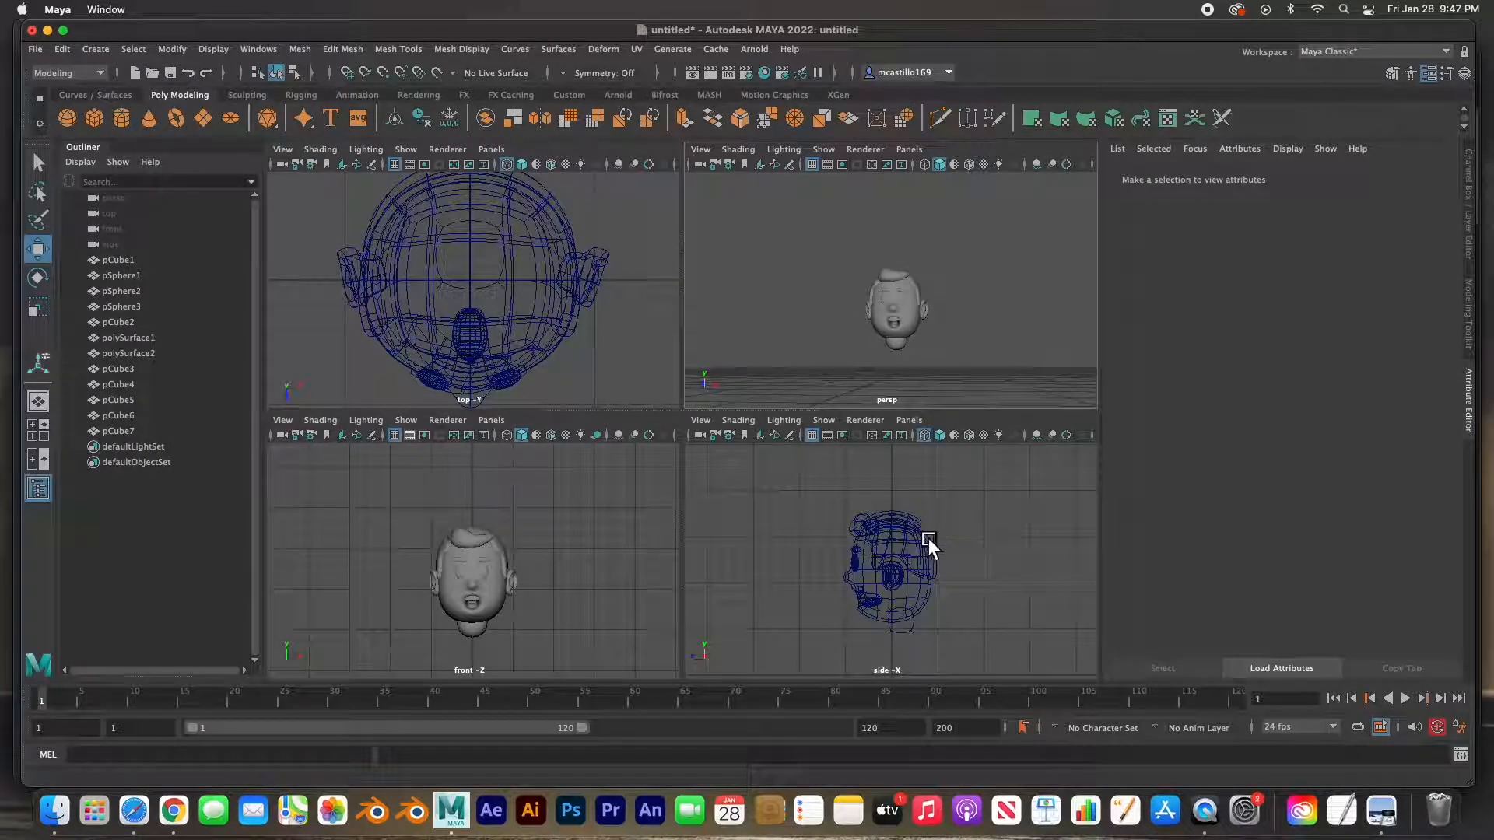
key(space)
scroll(706, 469, up, 5)
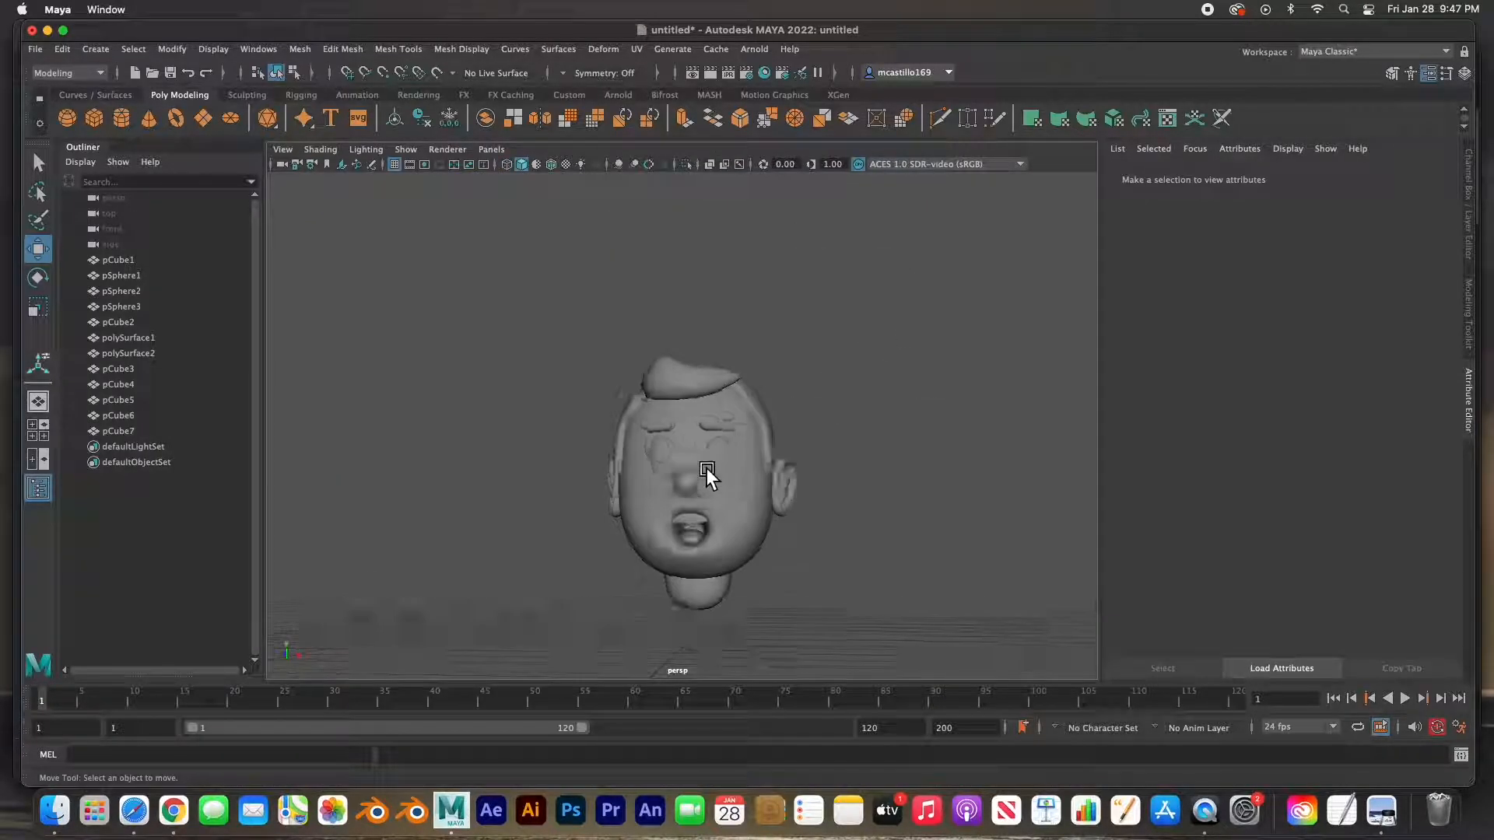
mouse_move(684, 459)
alt+mouse_down()
mouse_move(719, 464)
mouse_move(702, 468)
alt+mouse_up()
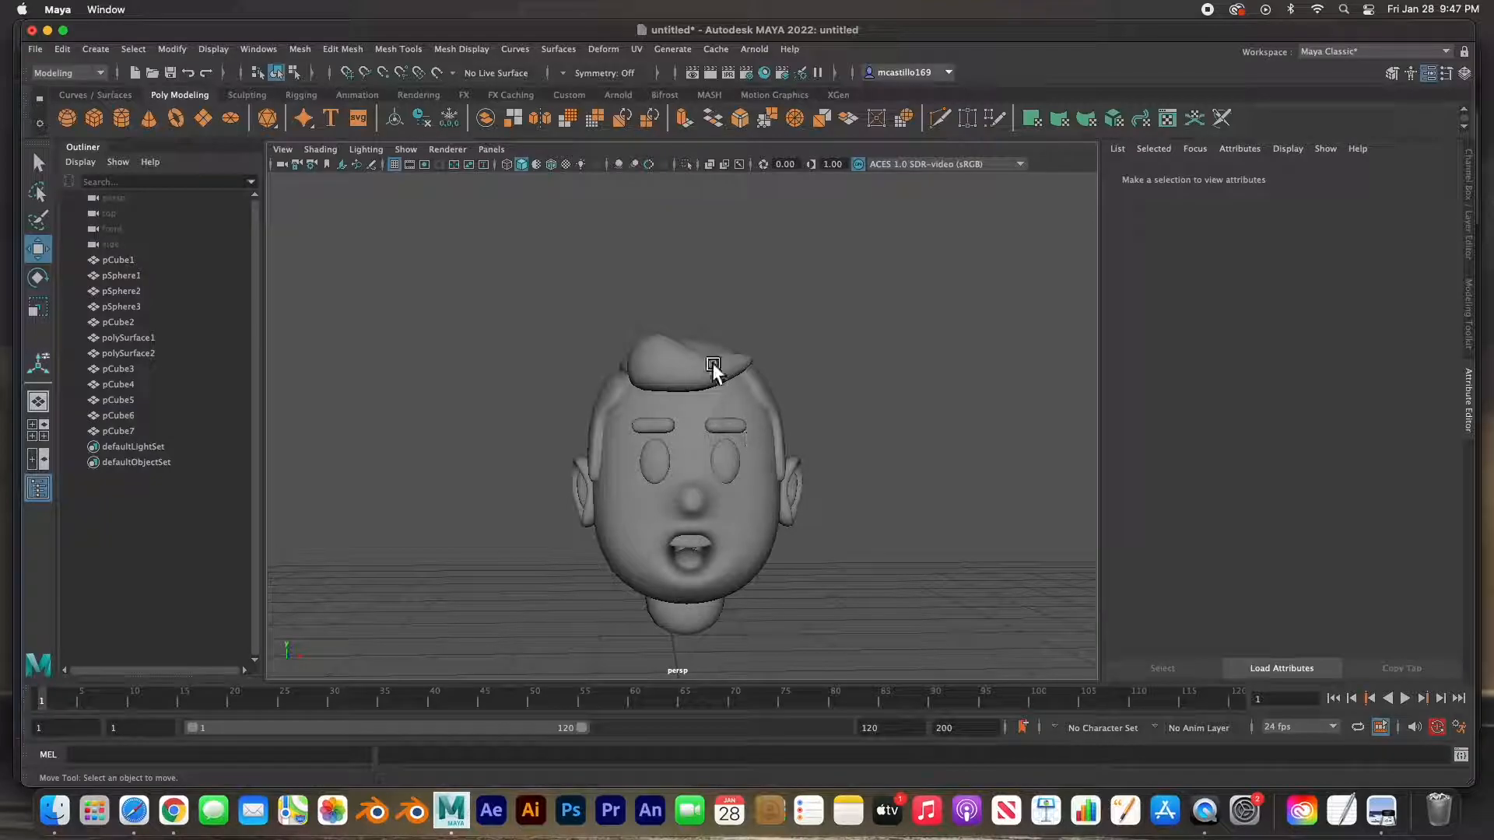
- Show the rendering tool set
click(420, 95)
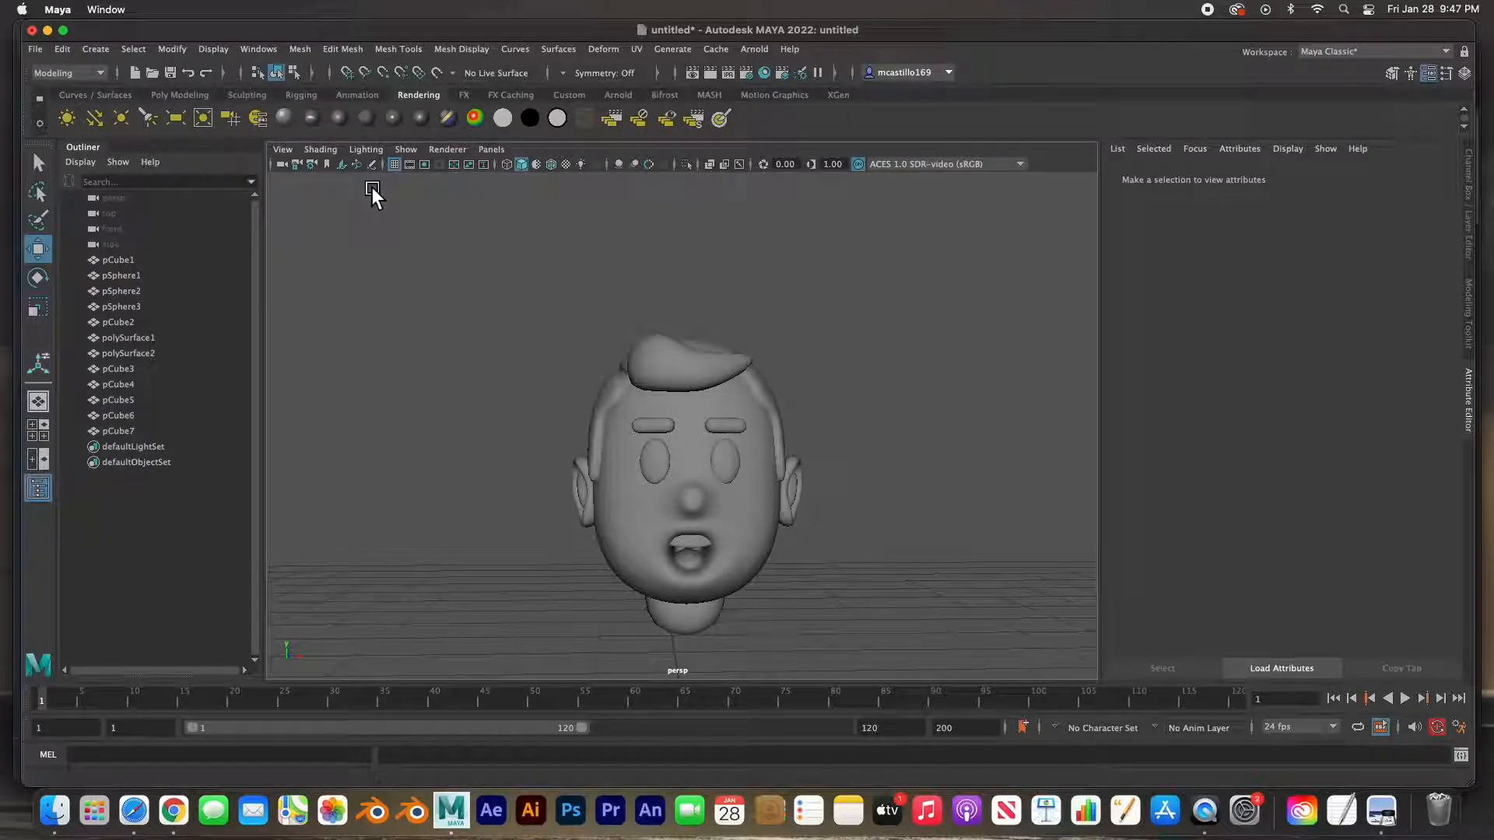